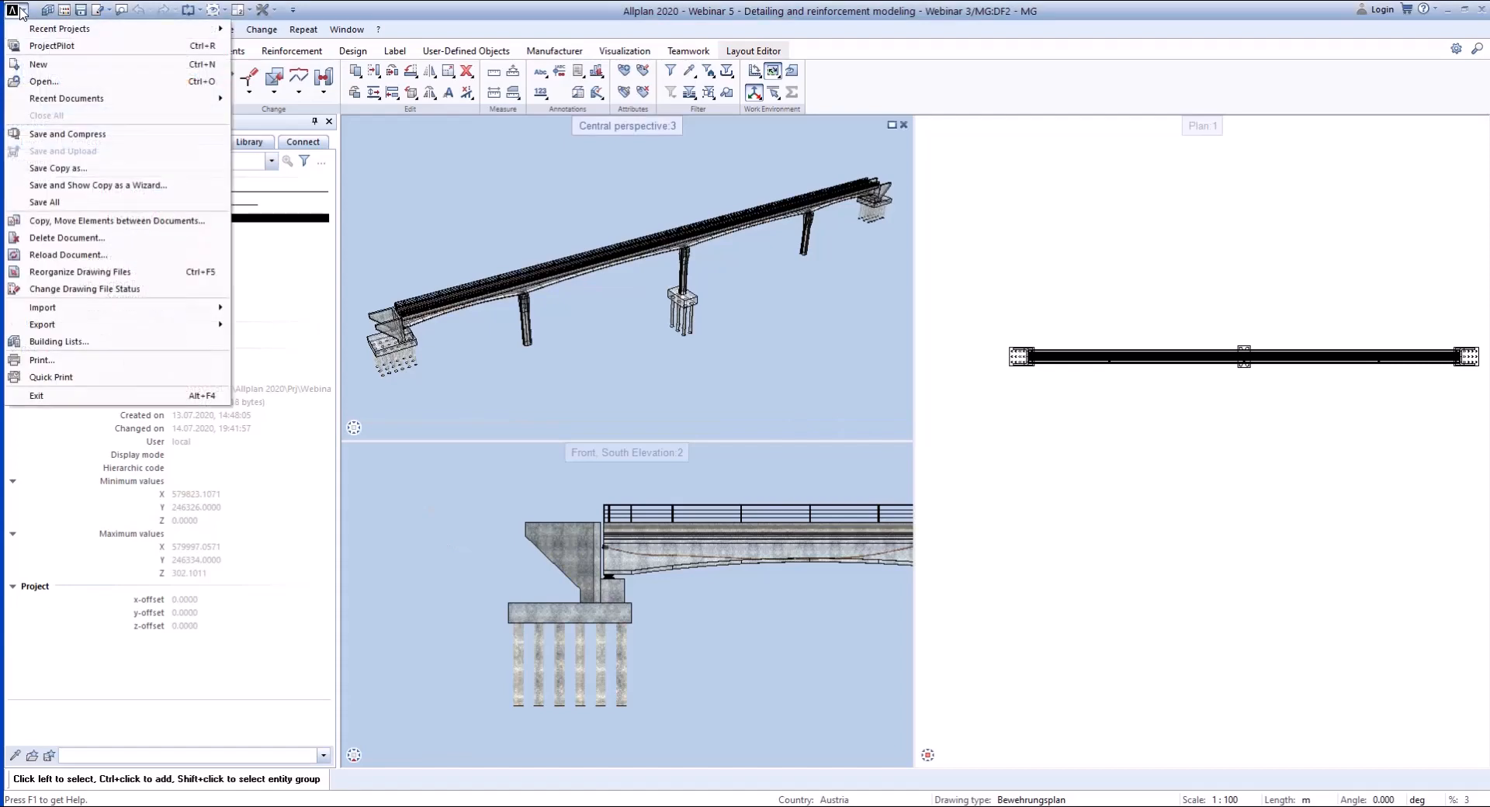
mouse_move(81, 311)
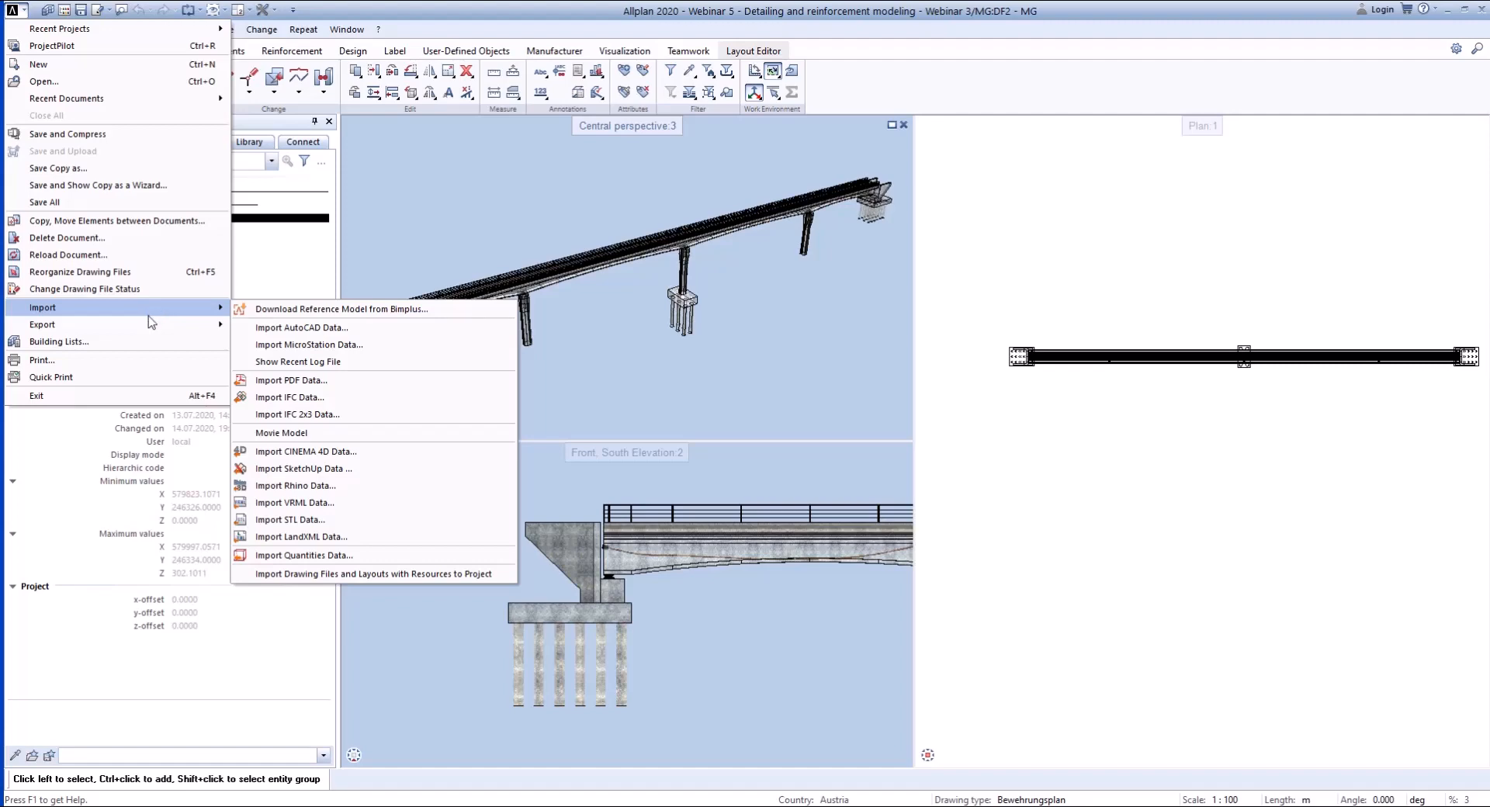
mouse_move(152, 330)
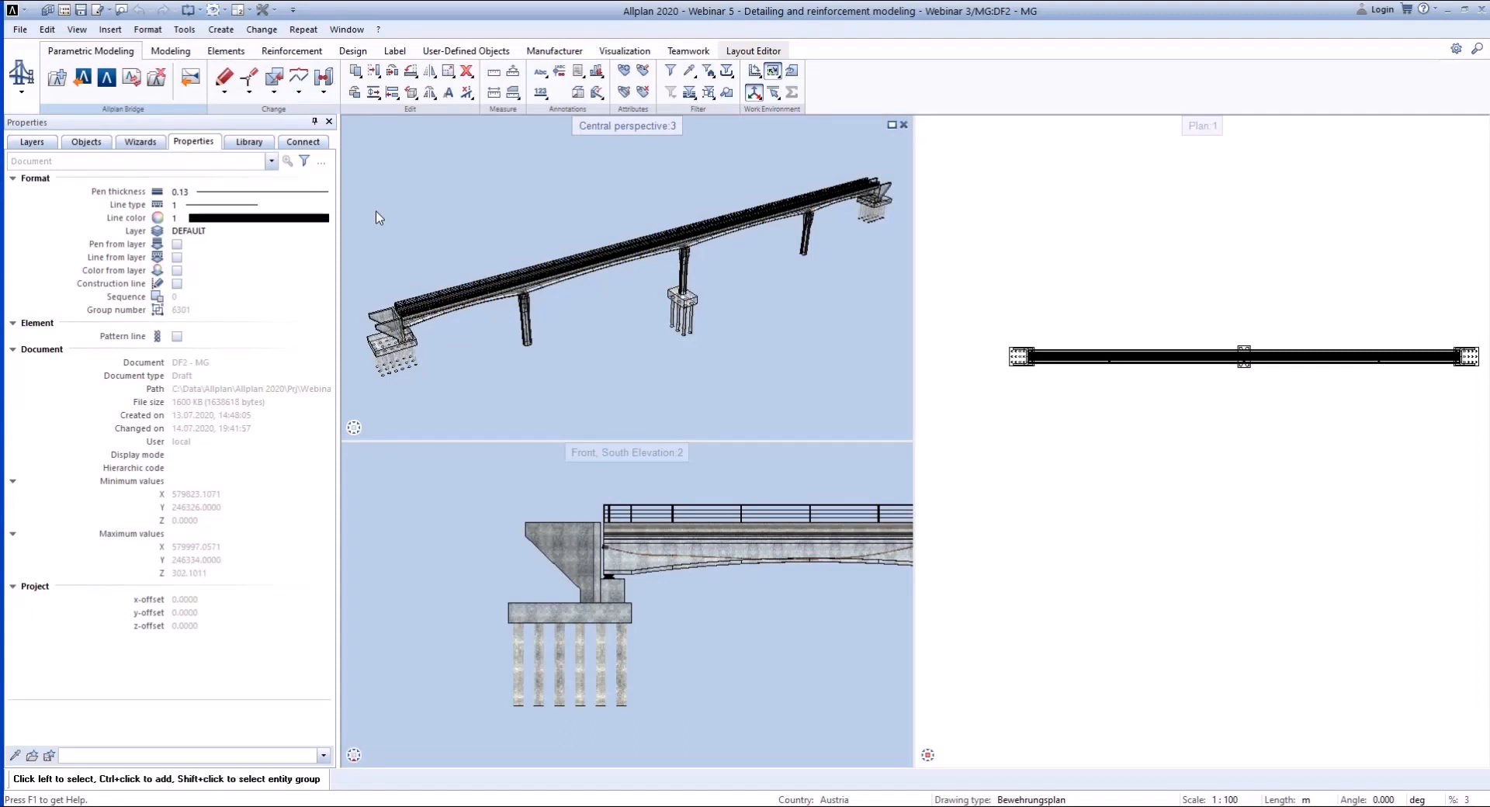
- Start an IFC data export using the already ticked drawing files of the MG, pier and tendon structural levels
left_click(687, 51)
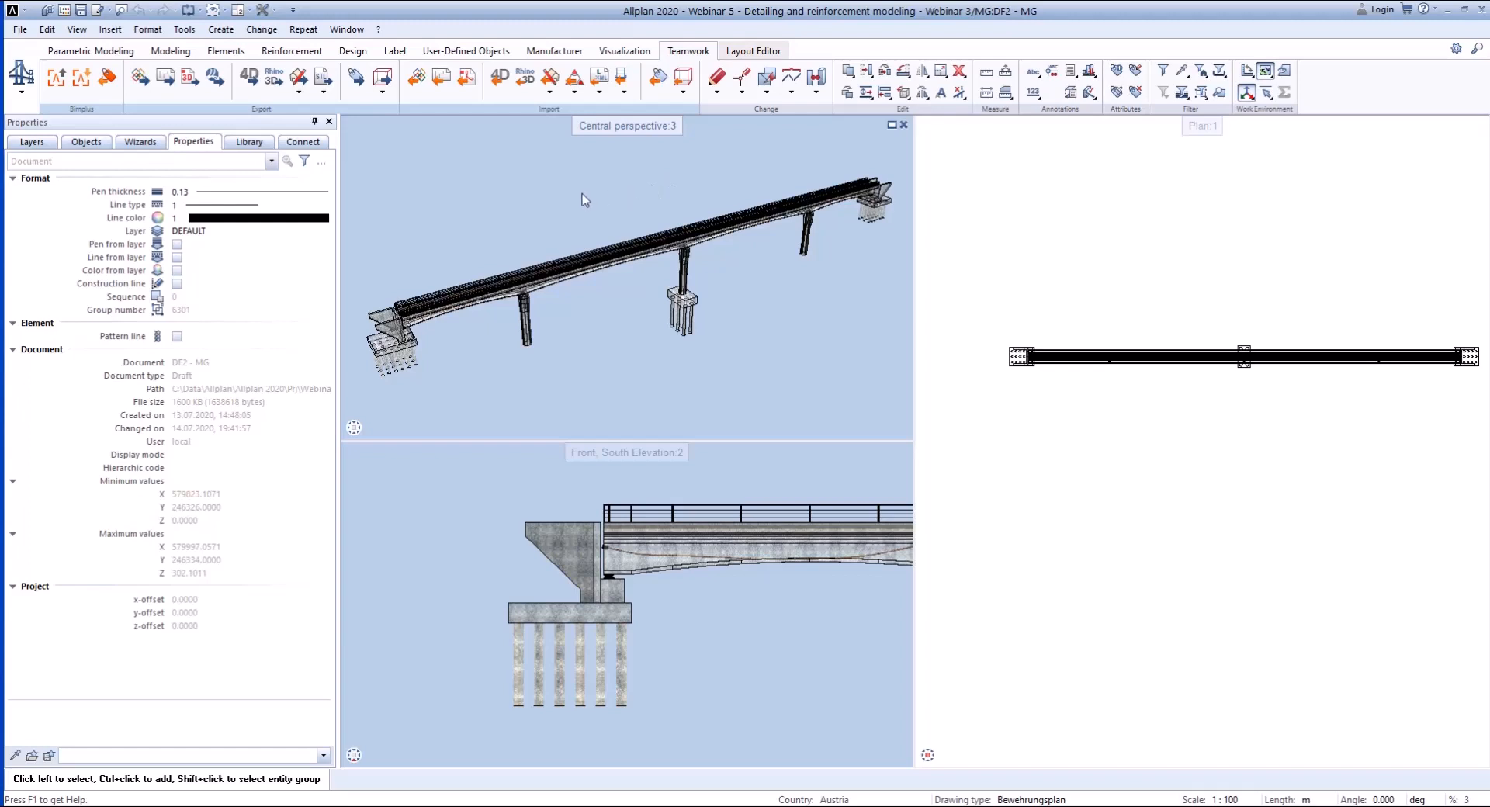
left_click(223, 110)
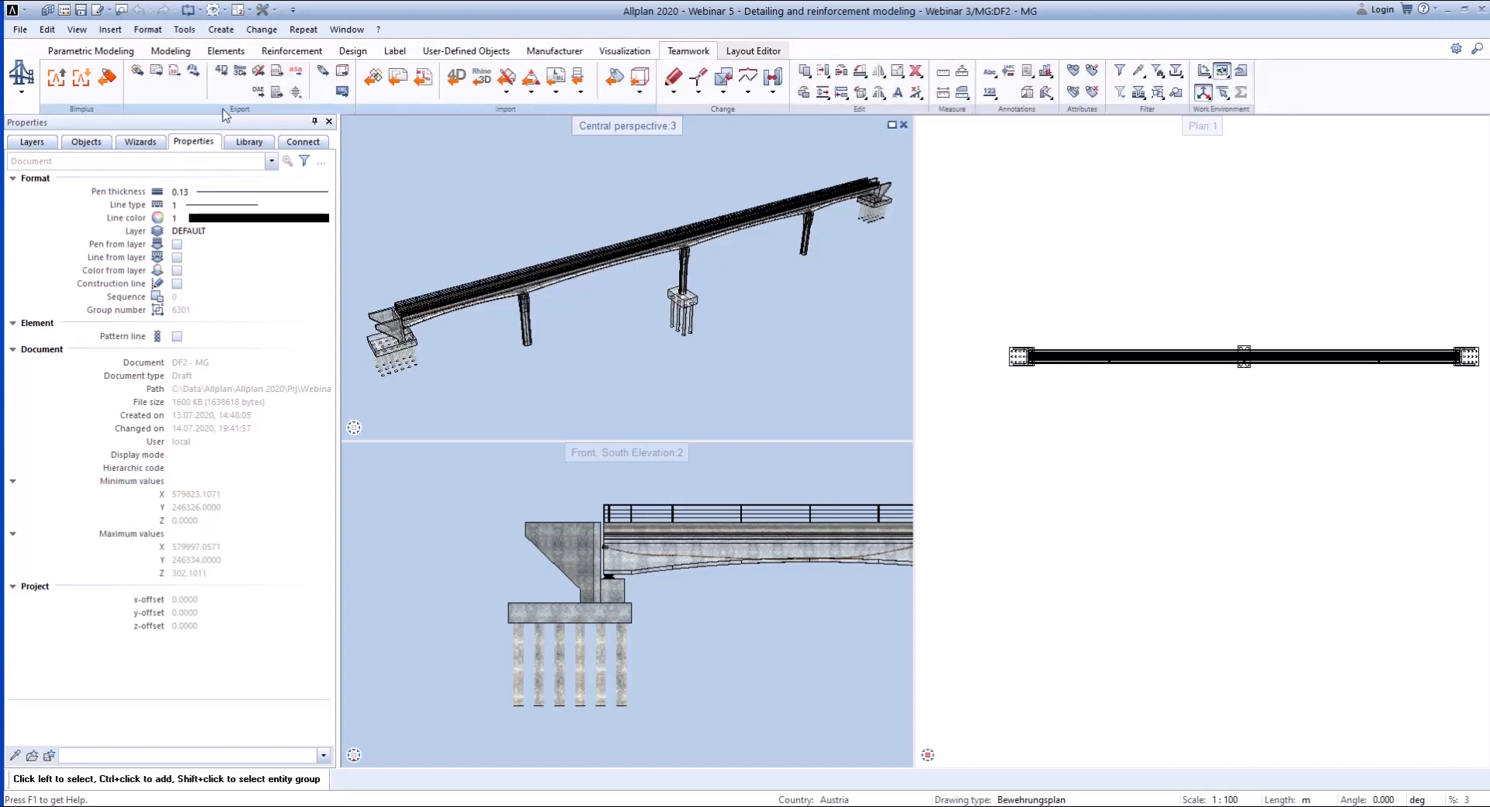
left_click(110, 110)
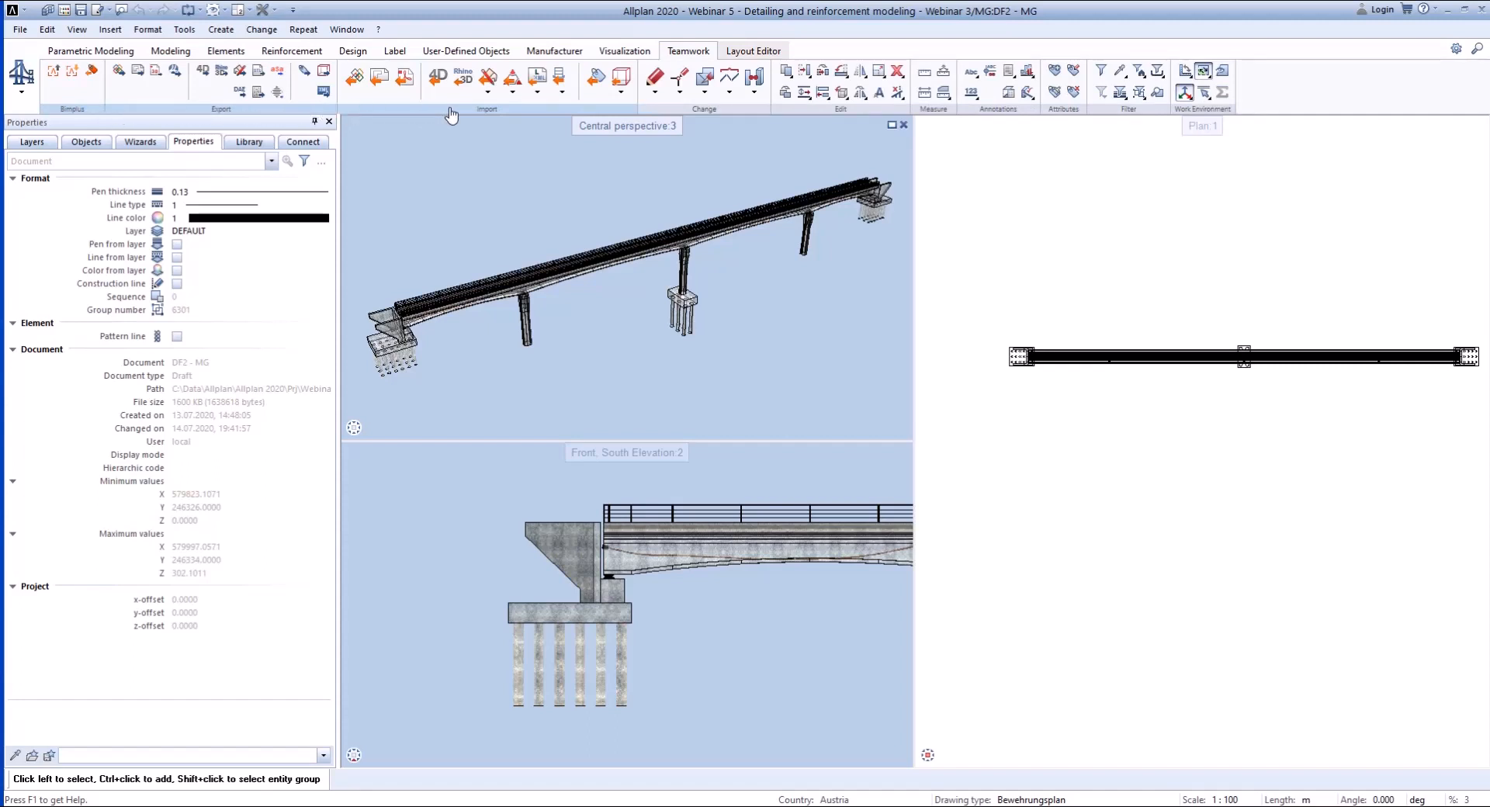
left_click(158, 111)
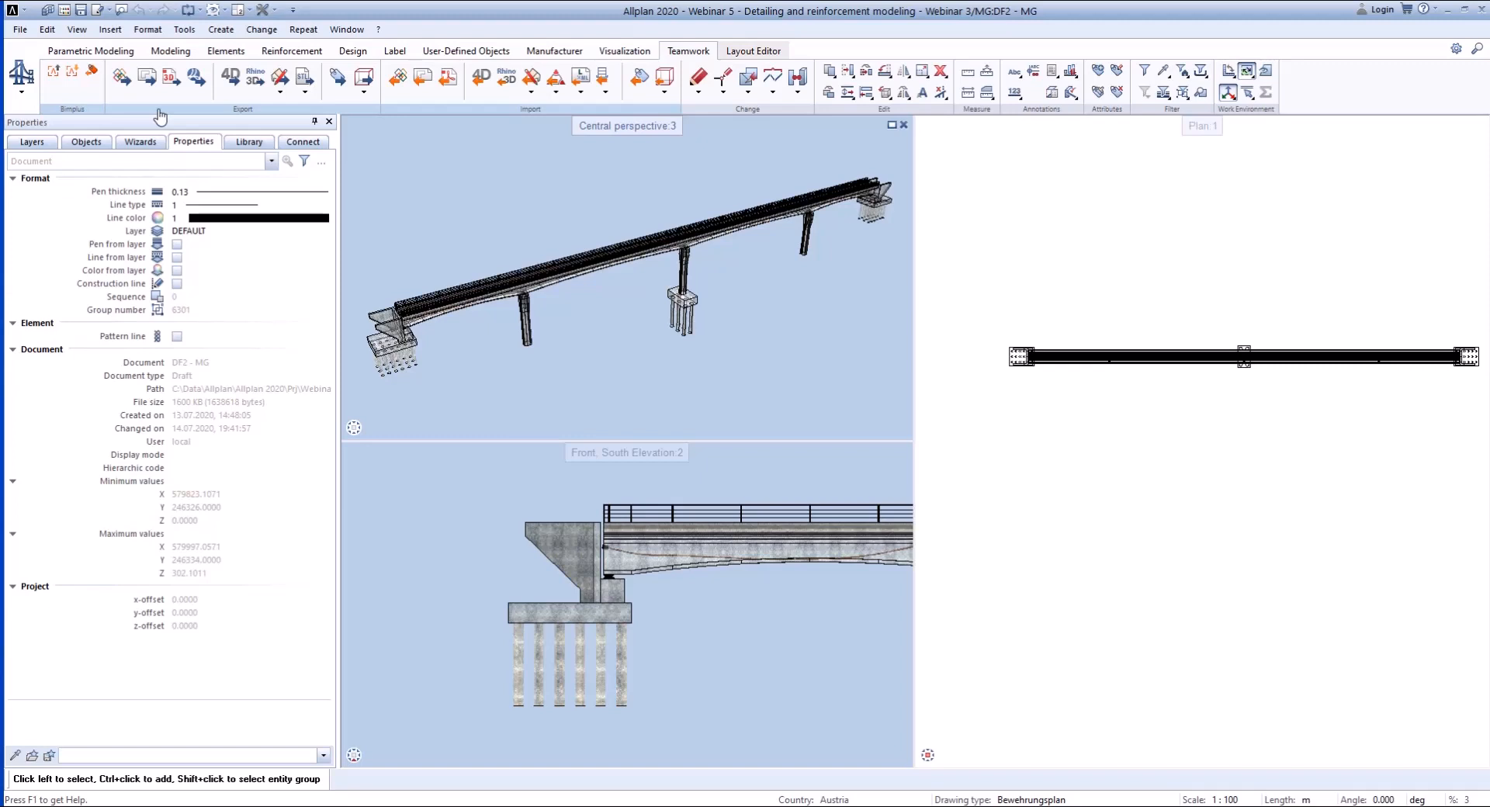
left_click(125, 88)
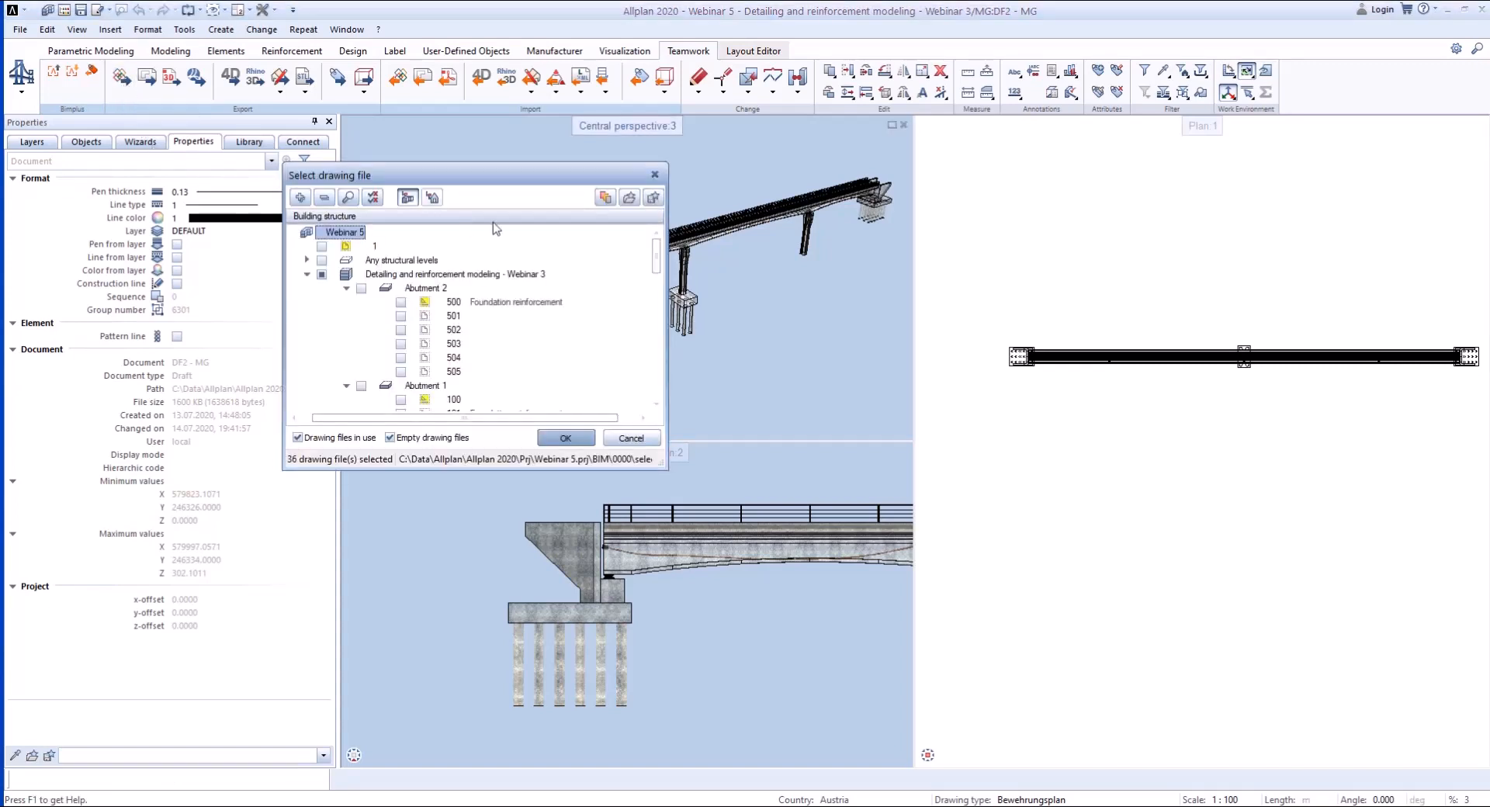
scroll(600, 358, "down", 3)
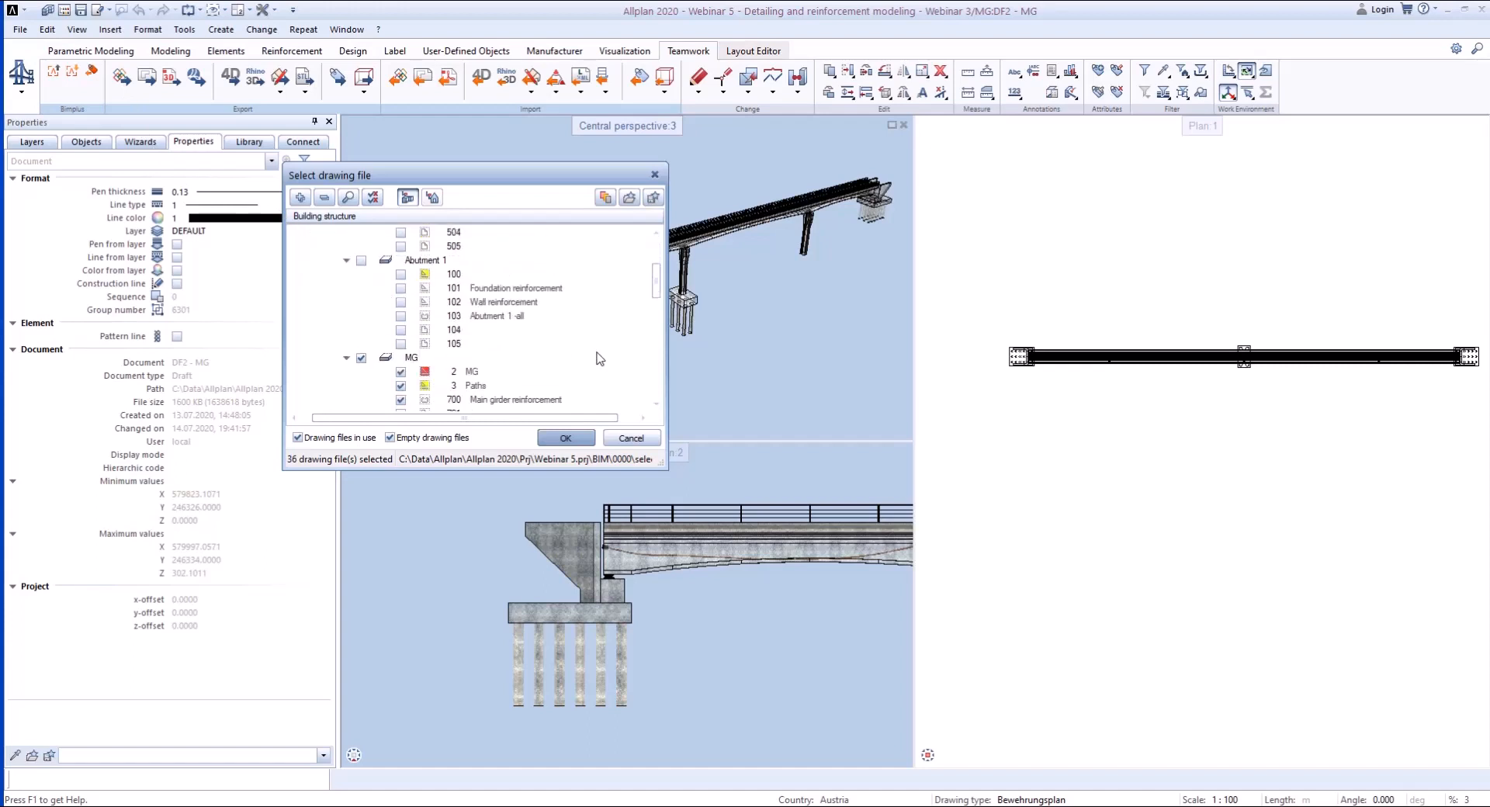
scroll(601, 304, "down", 4)
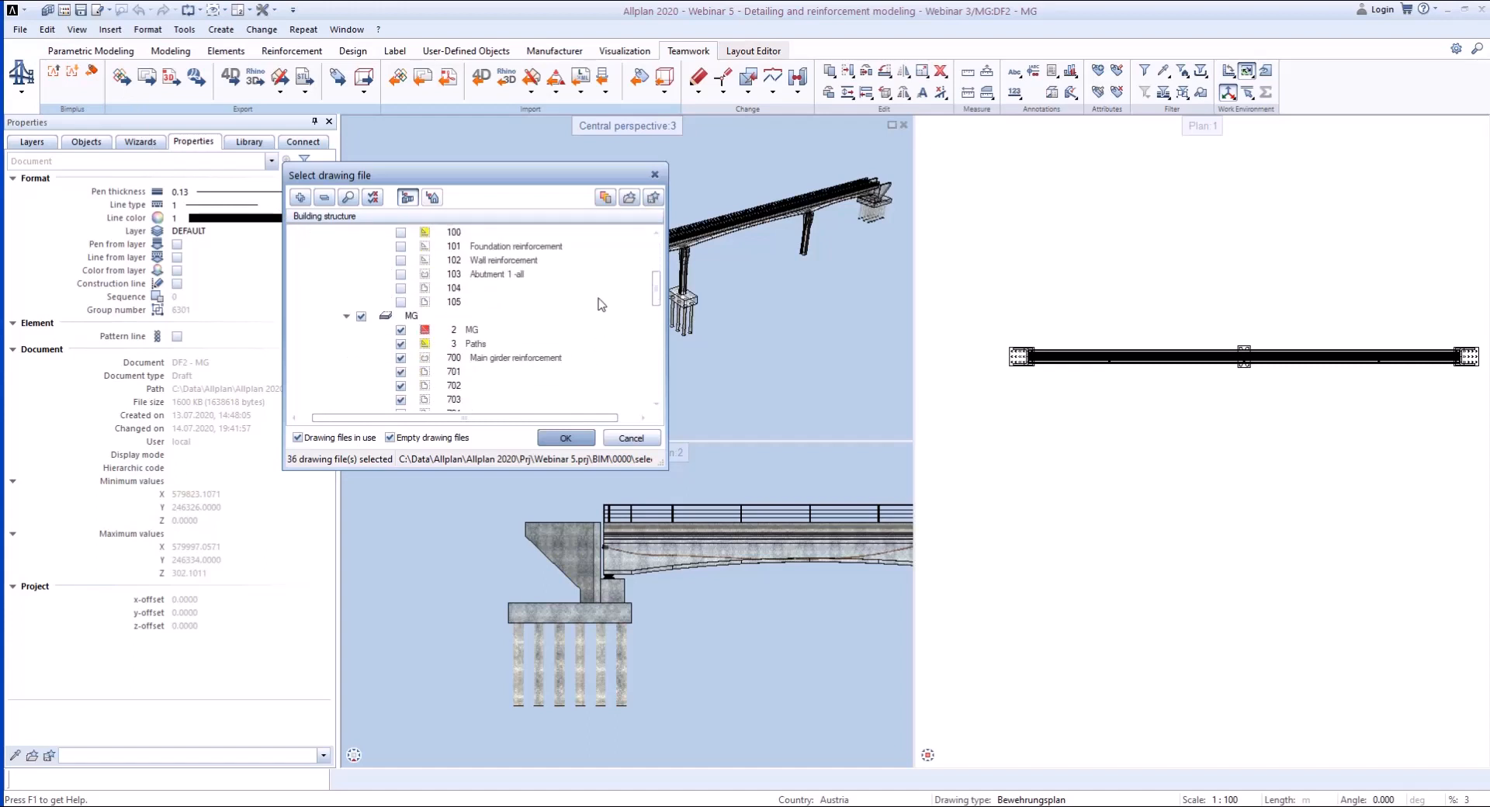
scroll(602, 305, "down", 4)
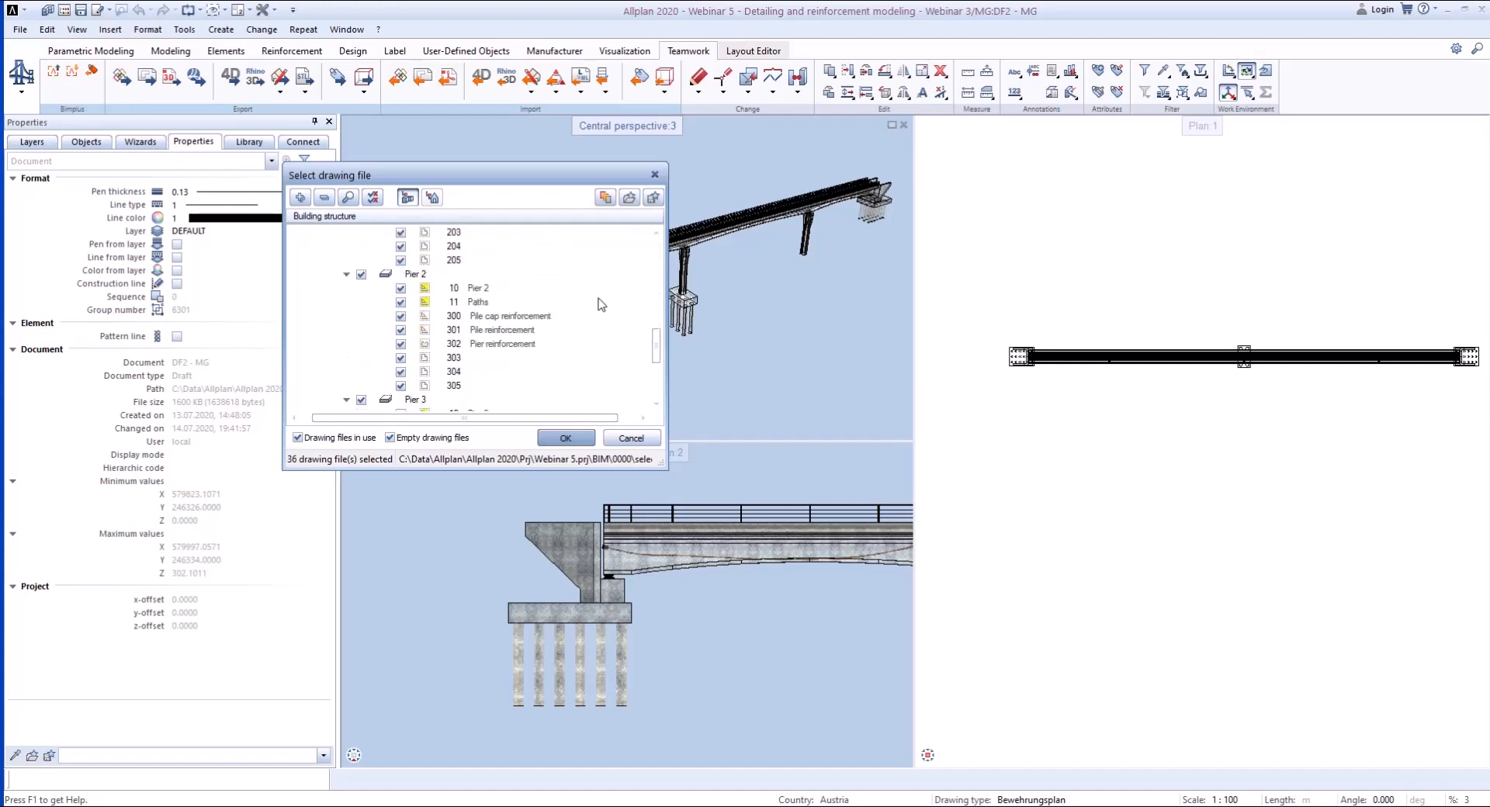
scroll(602, 304, "down", 4)
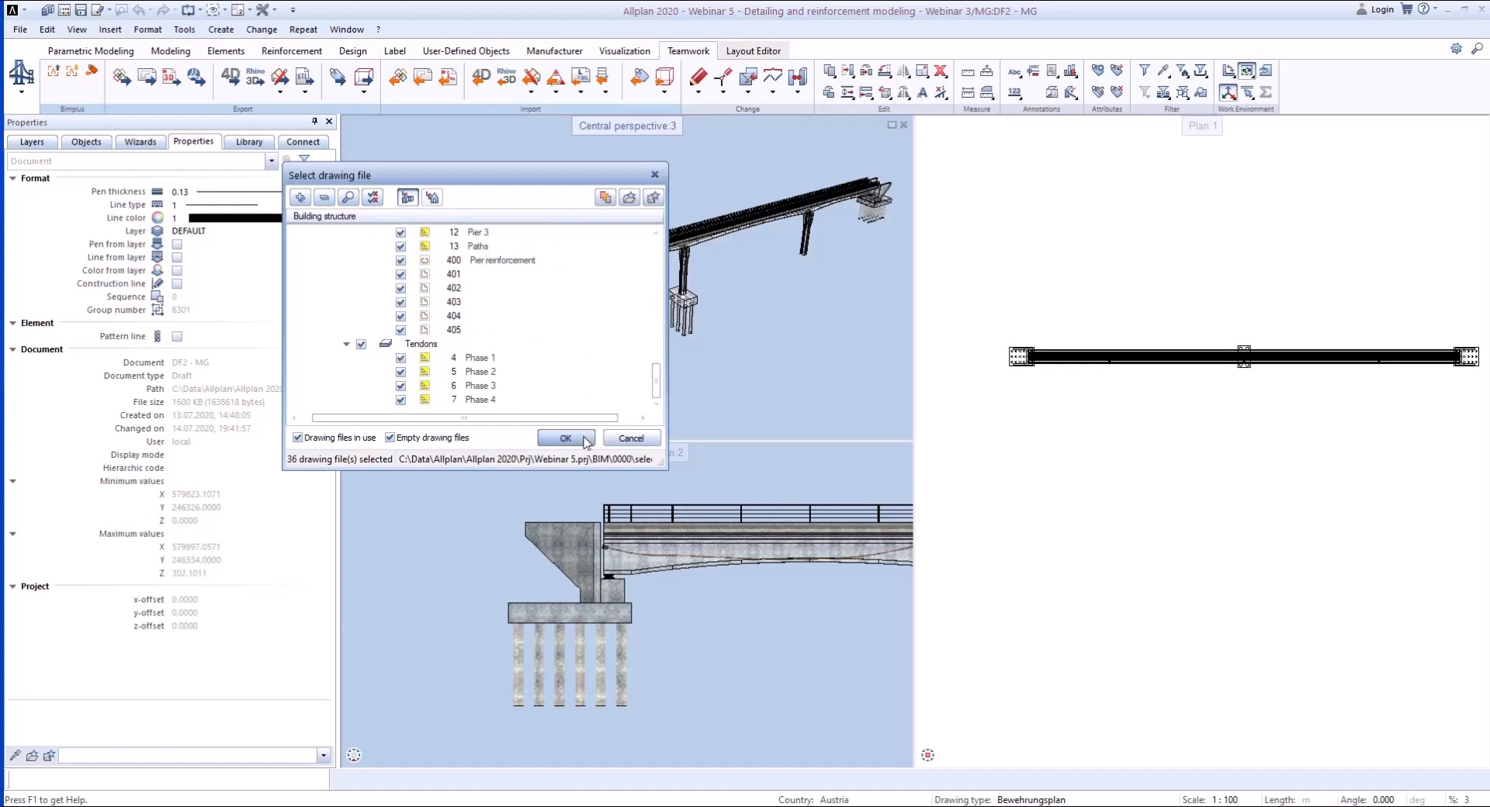
left_click(565, 438)
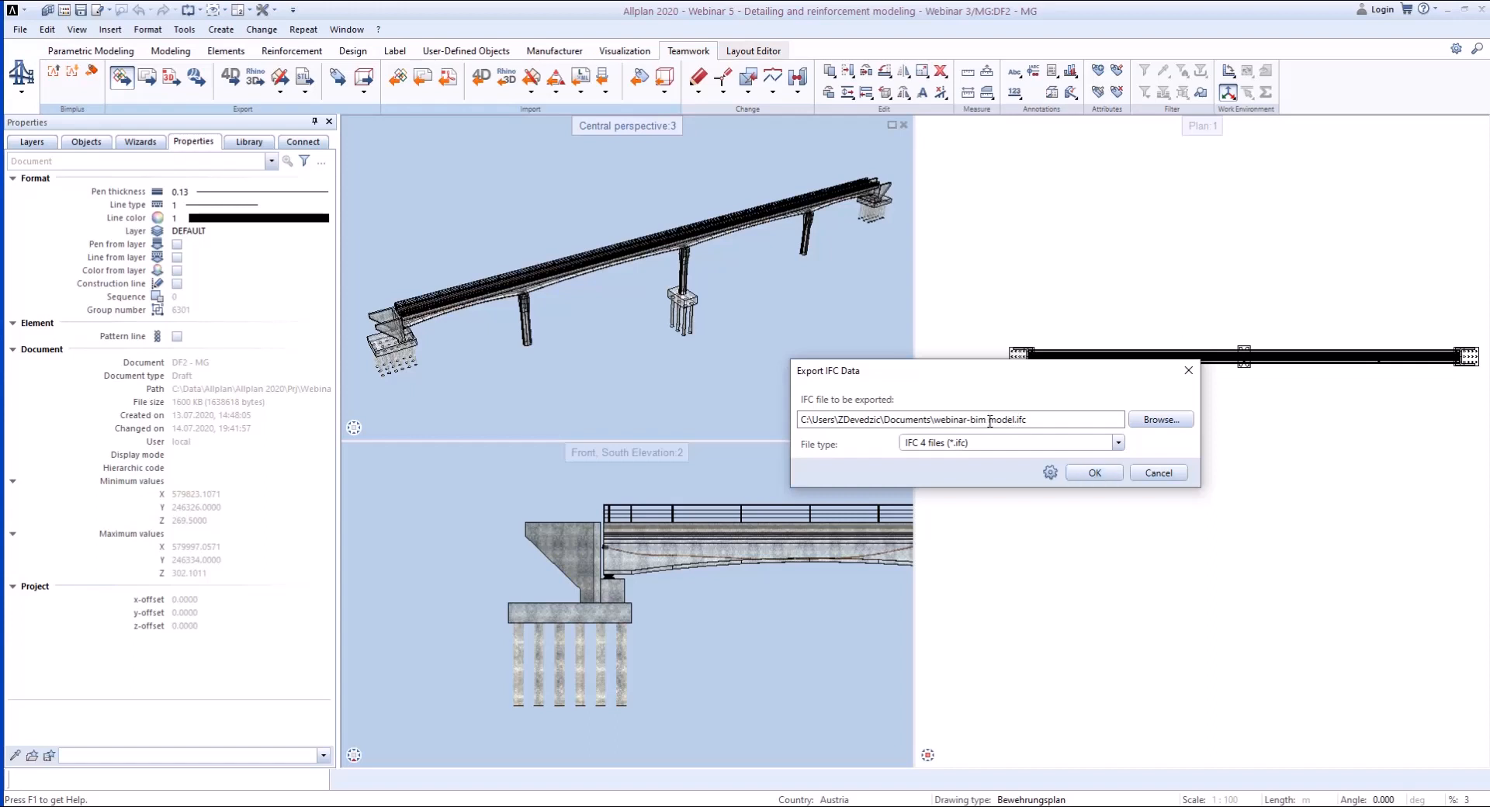
- Name the IFC file to be exported "webinar-bim bridge model.ifc"
left_click(988, 419)
type("bridge")
- Review the IFC export settings for coordinates, element filter, advanced options and exchange profiles, and leave them without changes
left_click(1050, 472)
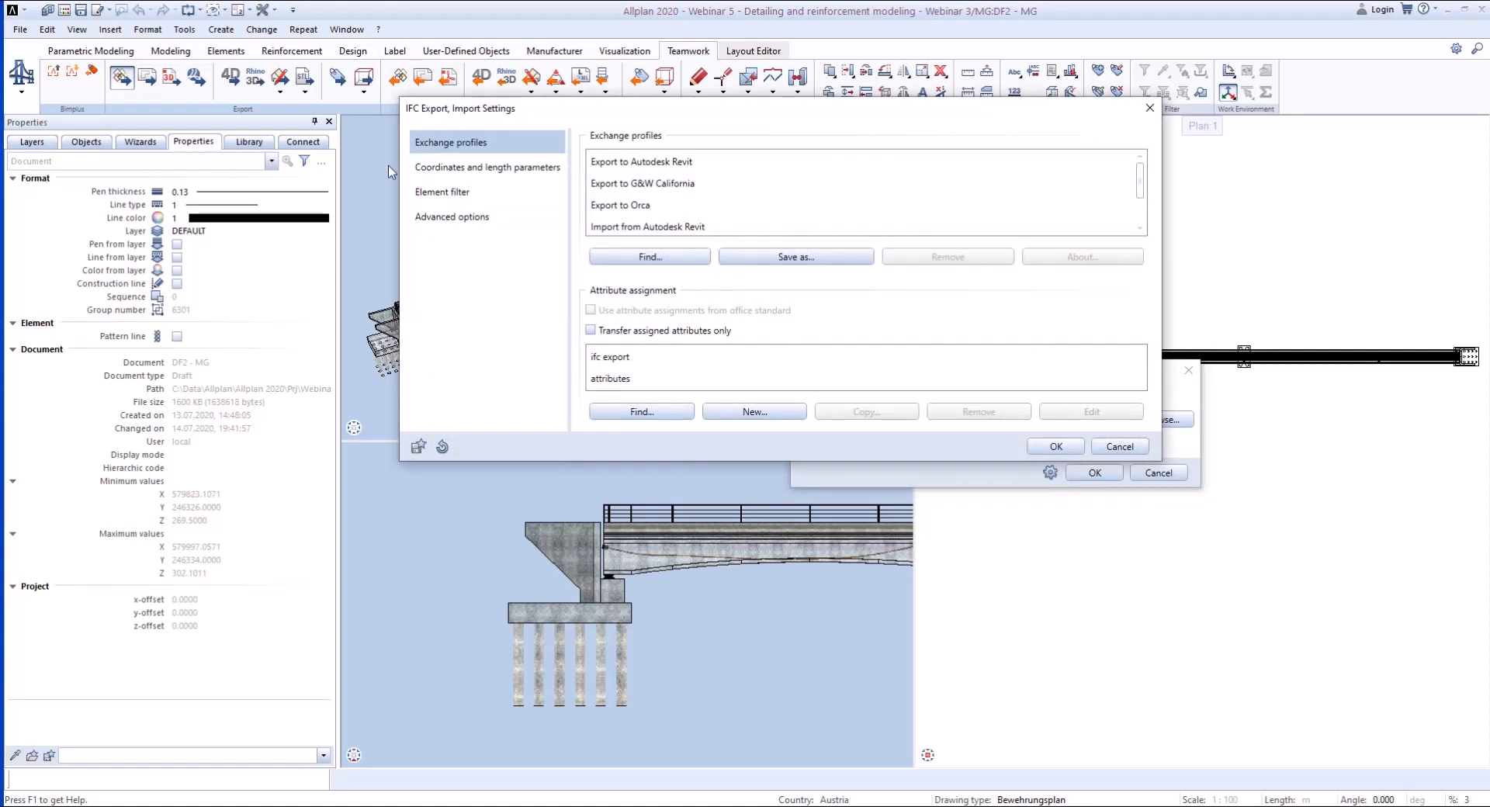
left_click(454, 176)
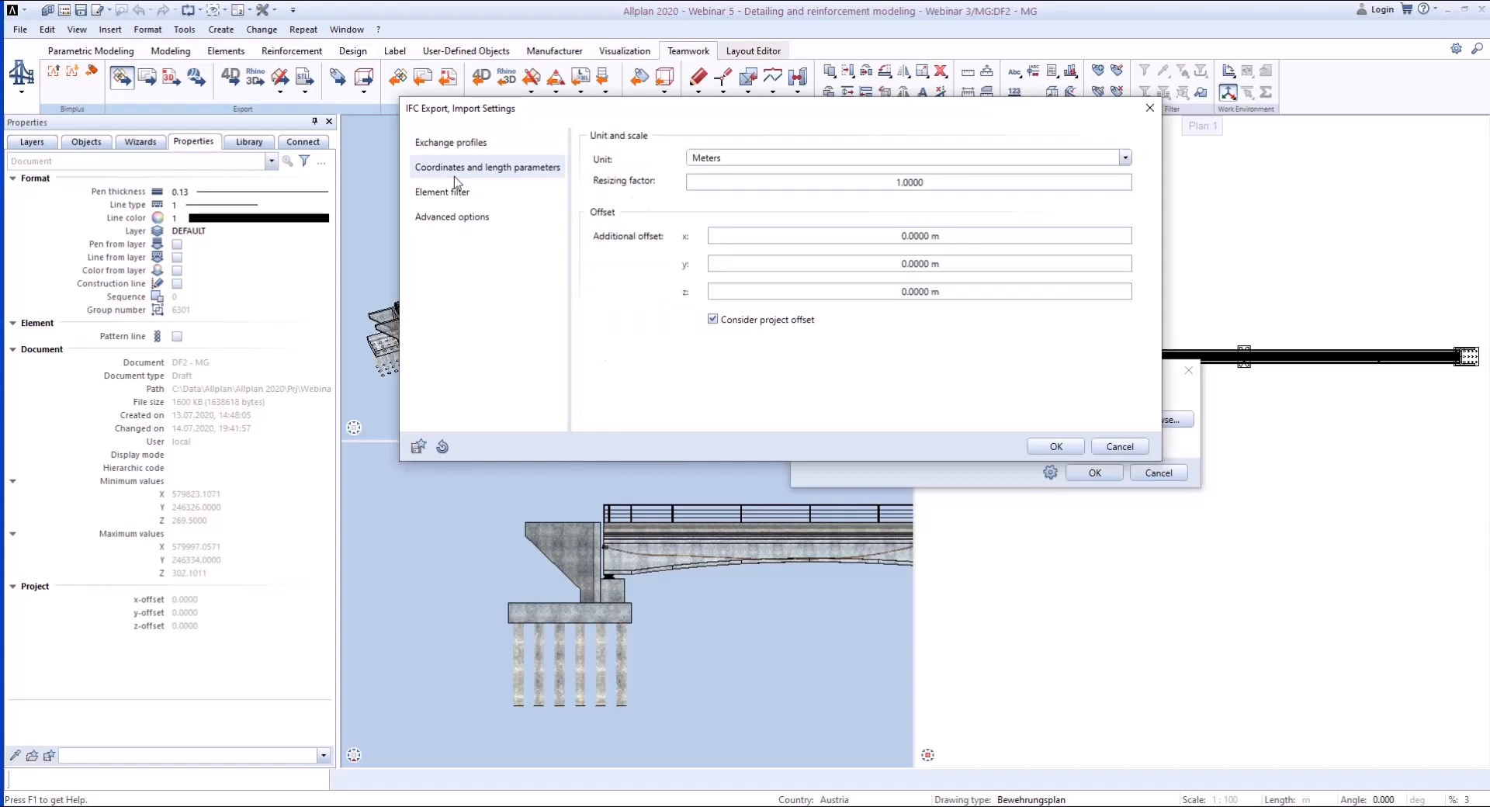
left_click(457, 194)
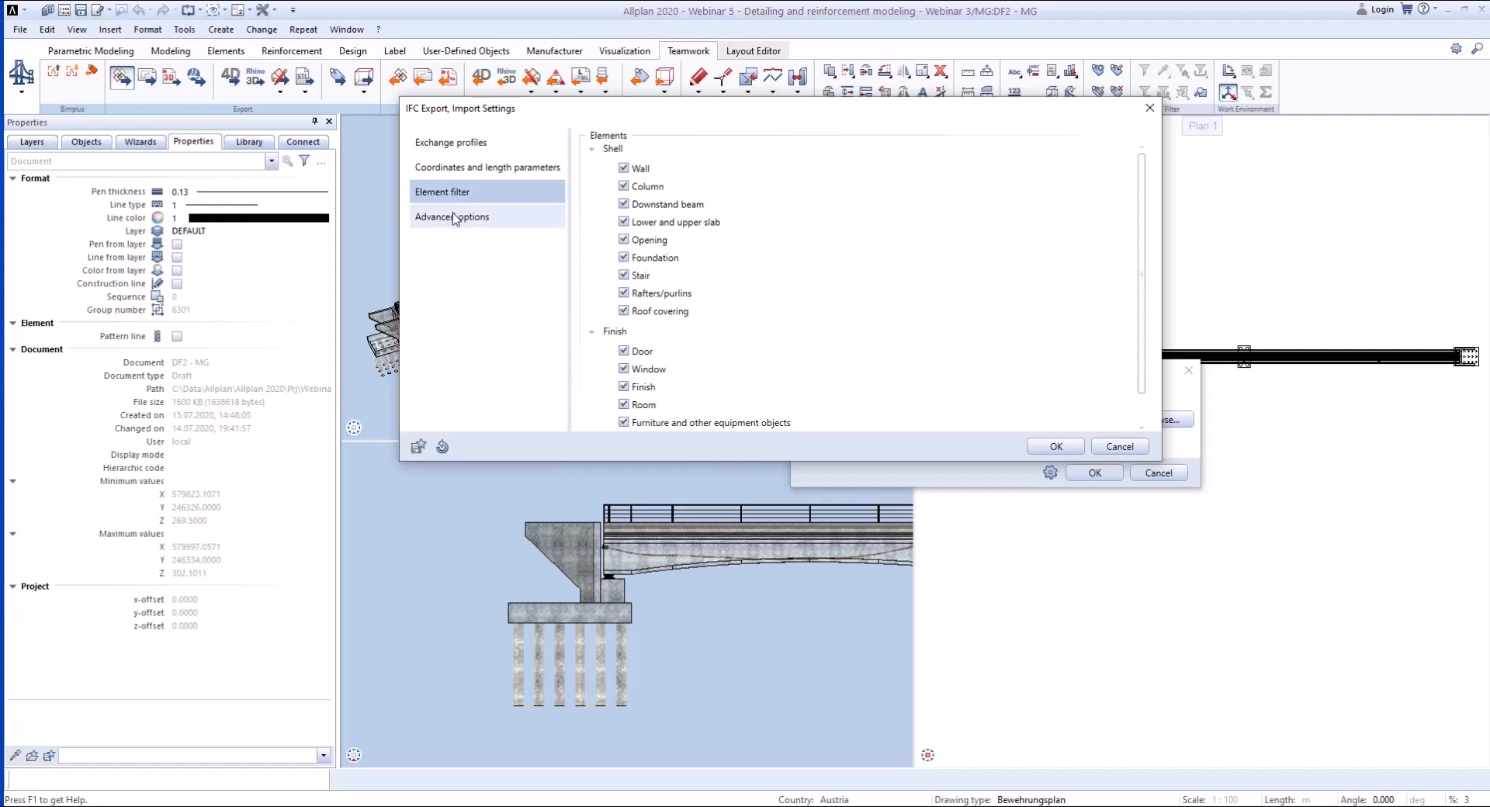
left_click(455, 218)
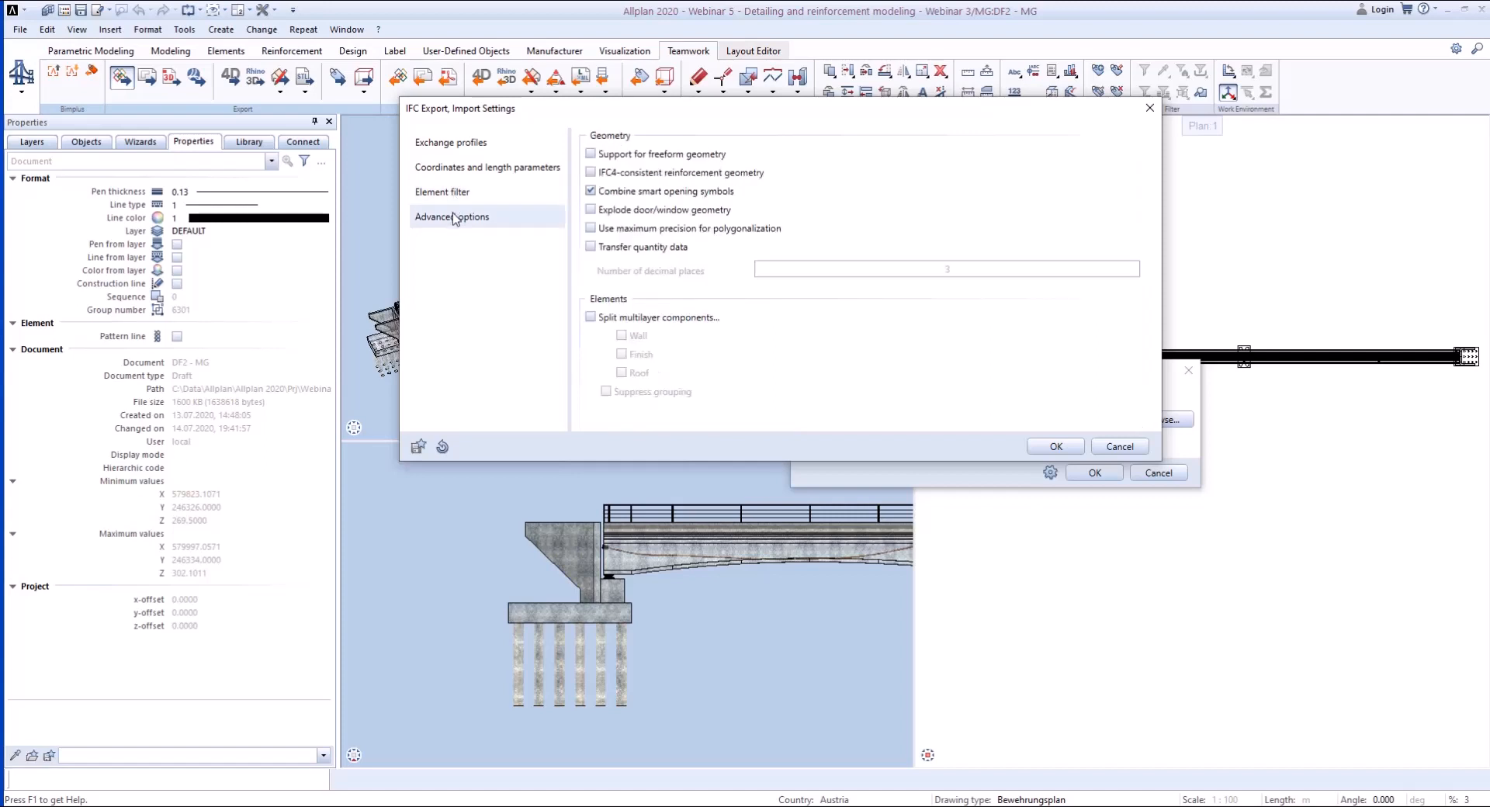
left_click(453, 147)
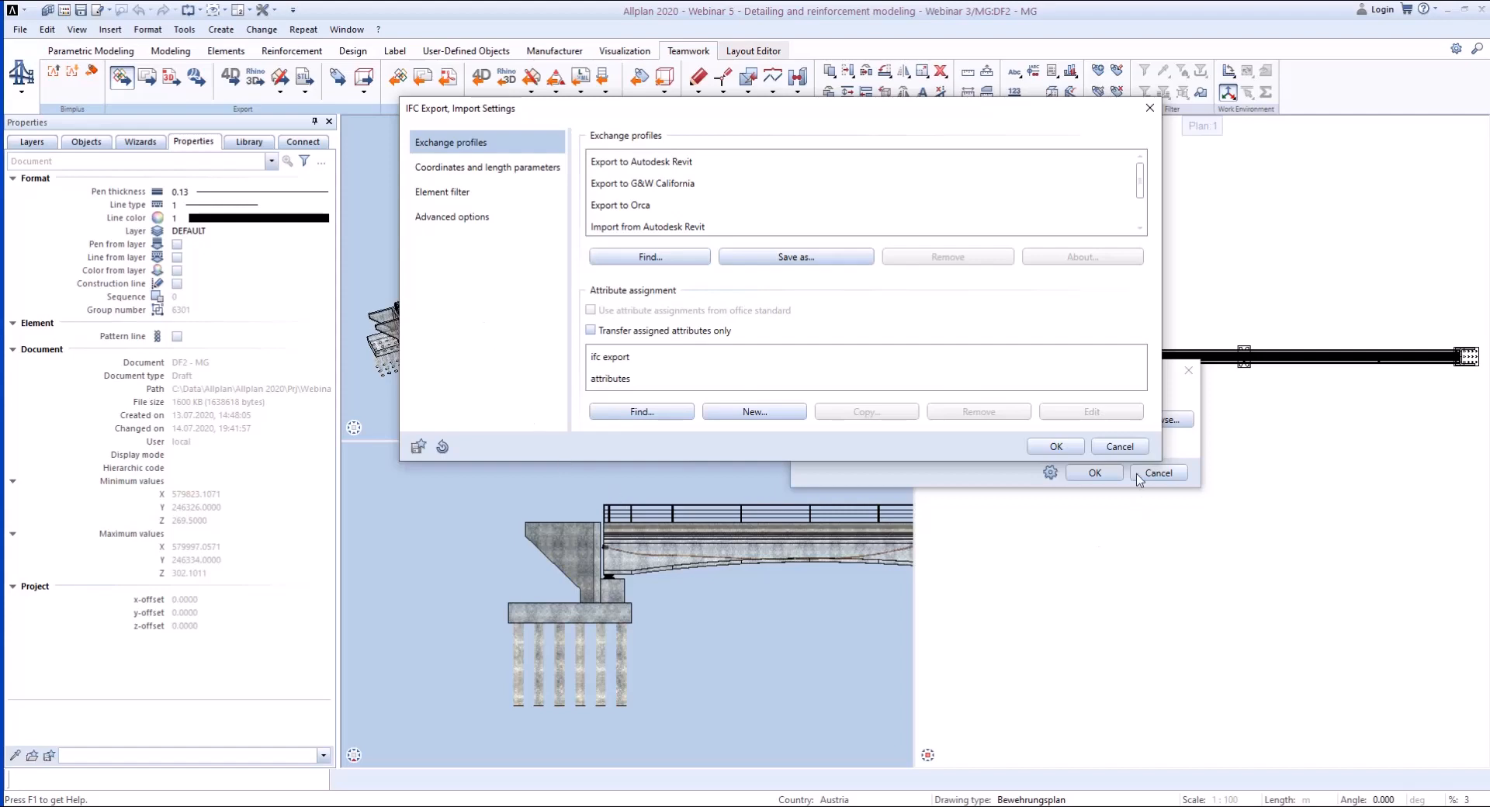
left_click(1118, 448)
- Run the IFC 4 export, look through the resulting log file and close it
left_click(1094, 473)
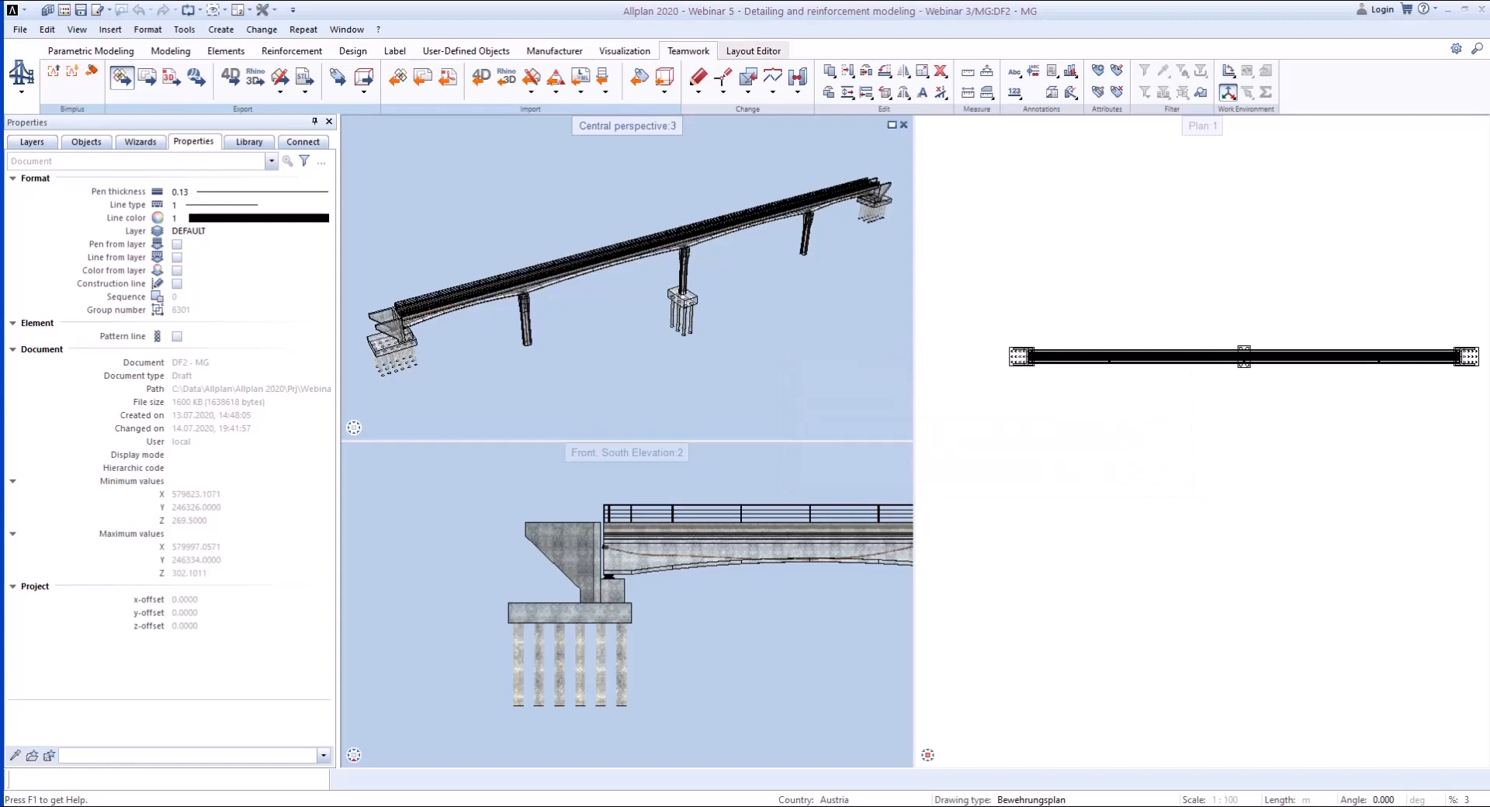
scroll(1152, 490, "down", 7)
scroll(1152, 491, "up", 5)
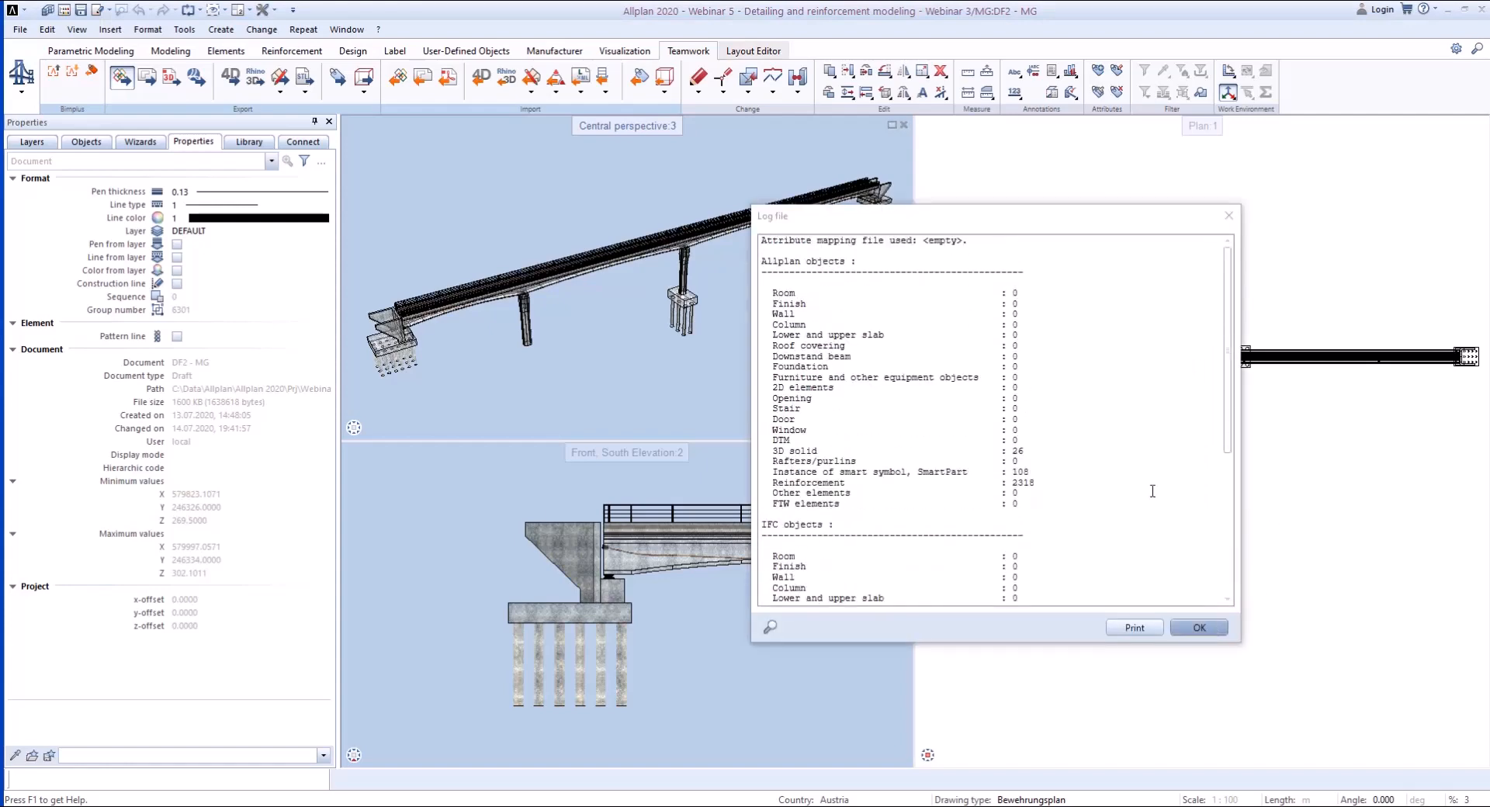
scroll(1152, 491, "down", 7)
left_click(1199, 629)
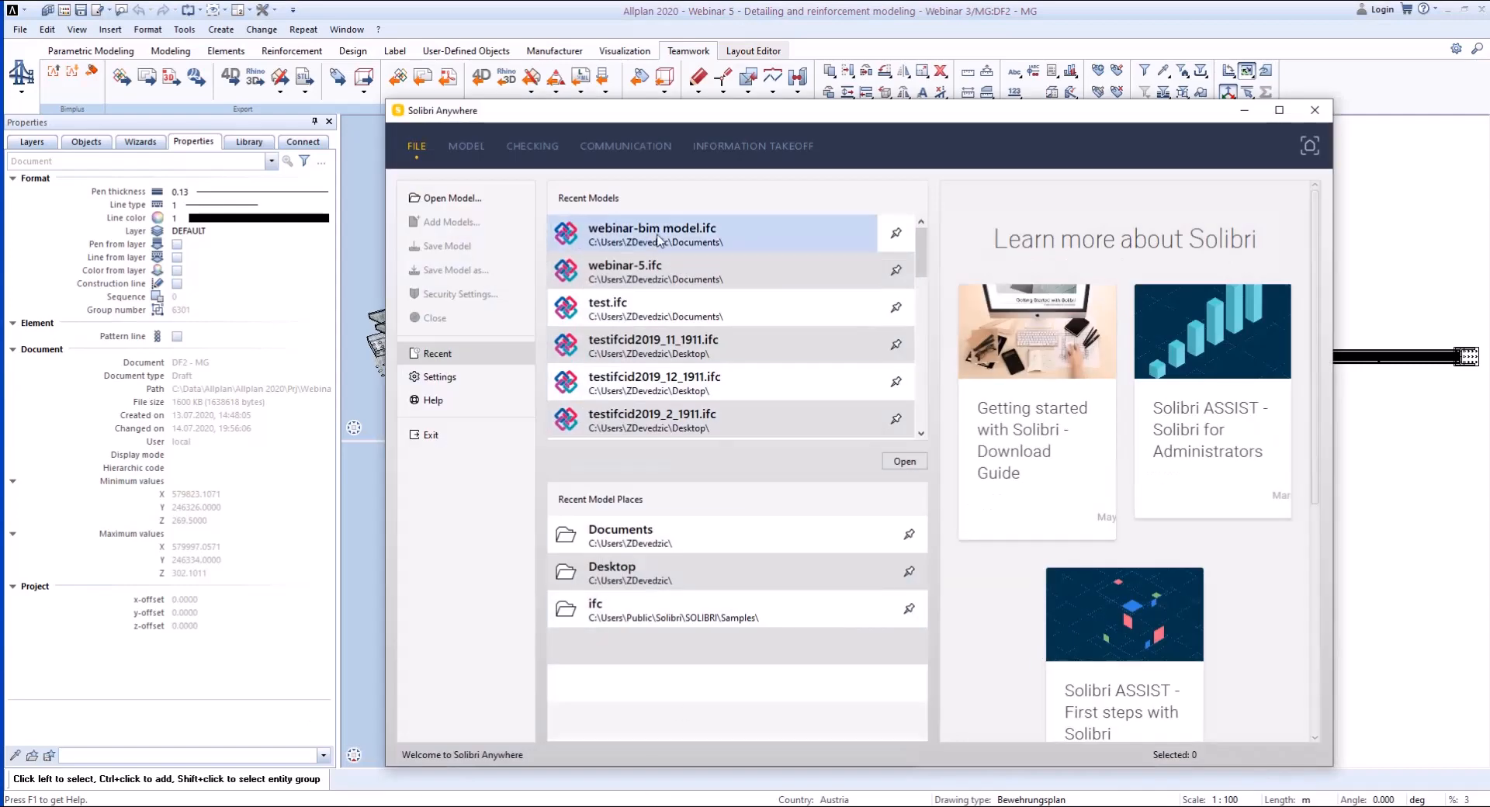
- Switch to Solibri Anywhere and open the exported "webinar-bim bridge model" IFC file from the Documents folder
left_click(672, 532)
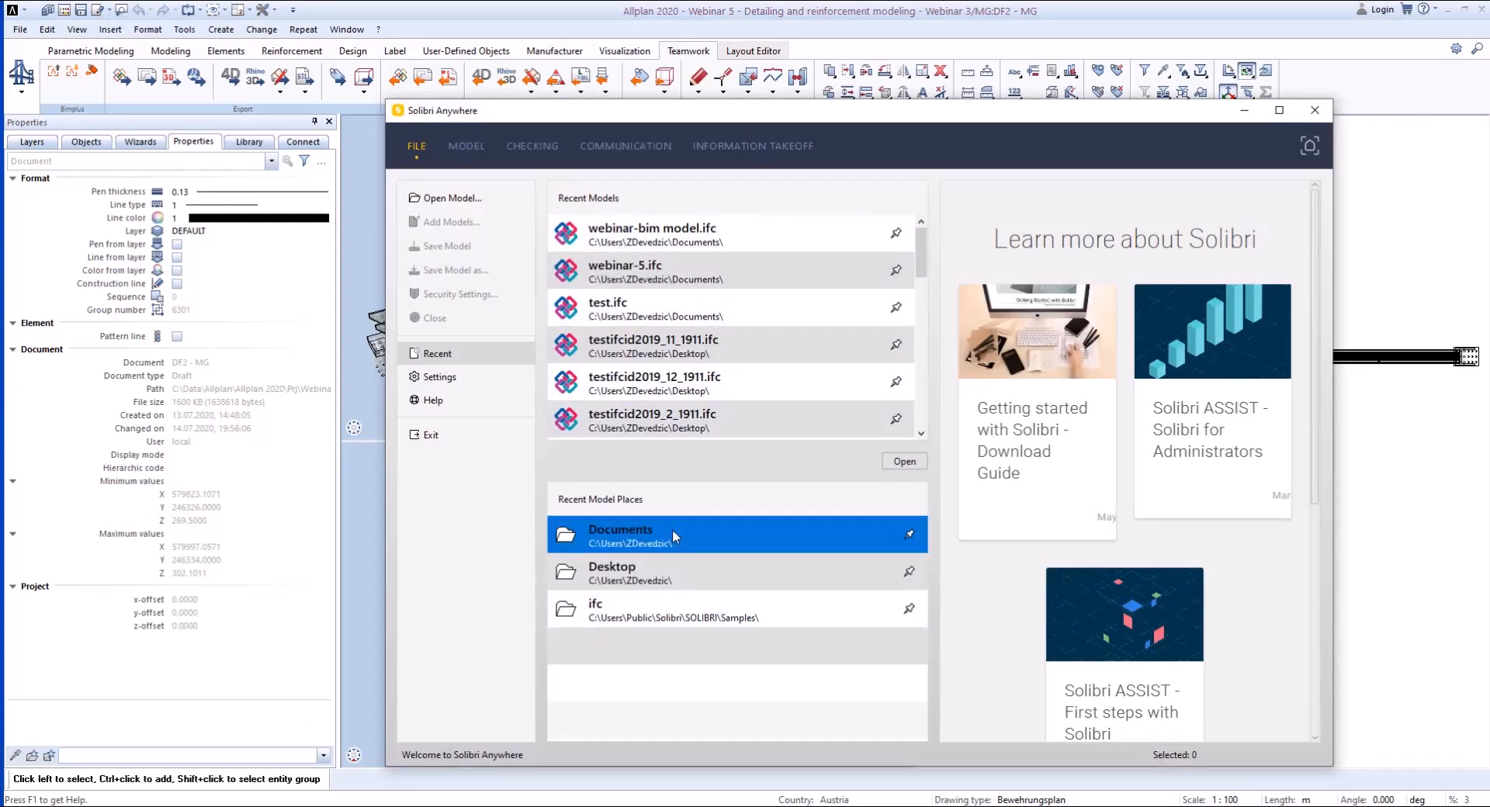
double_click(672, 533)
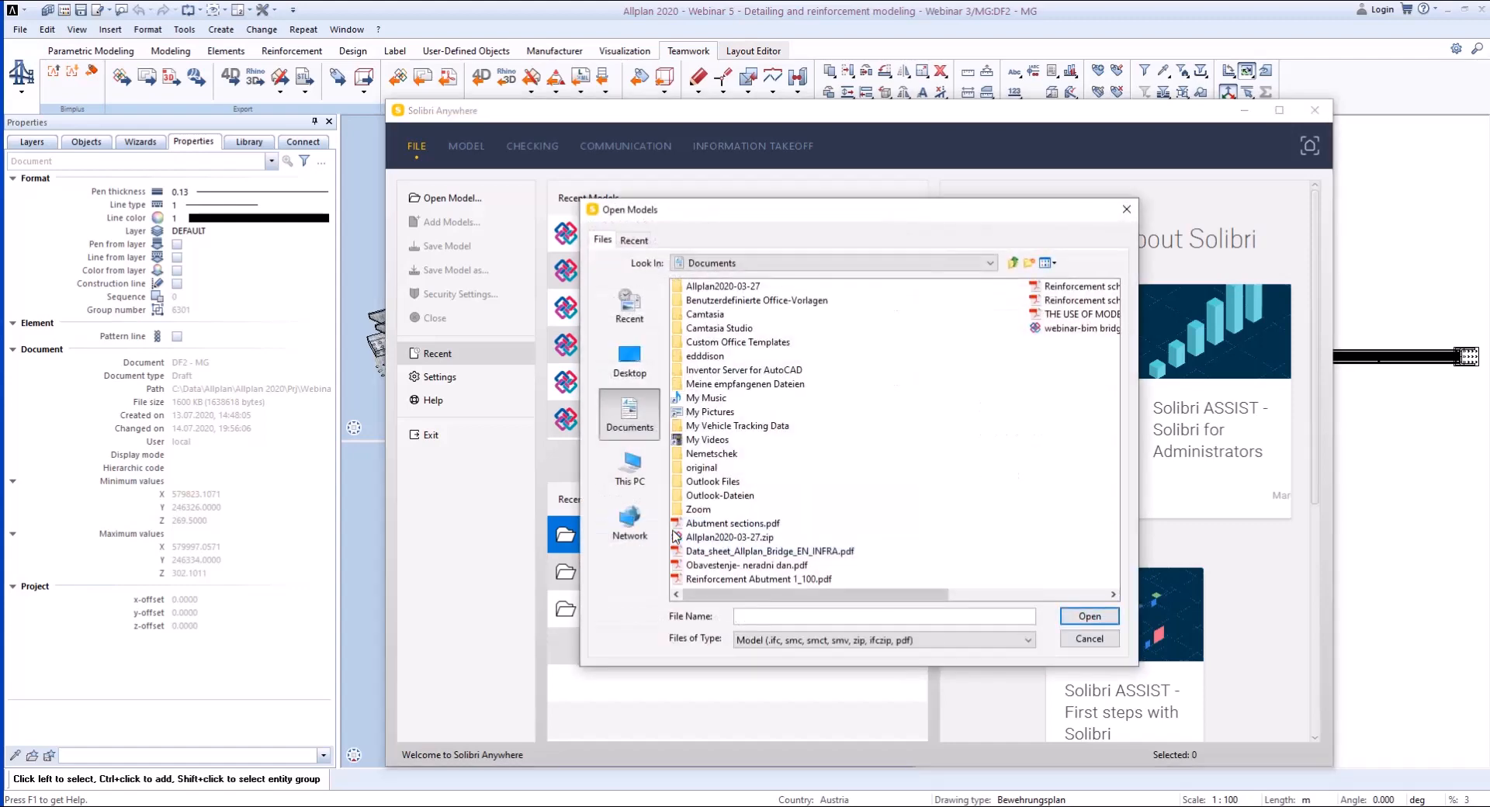
left_click(1089, 617)
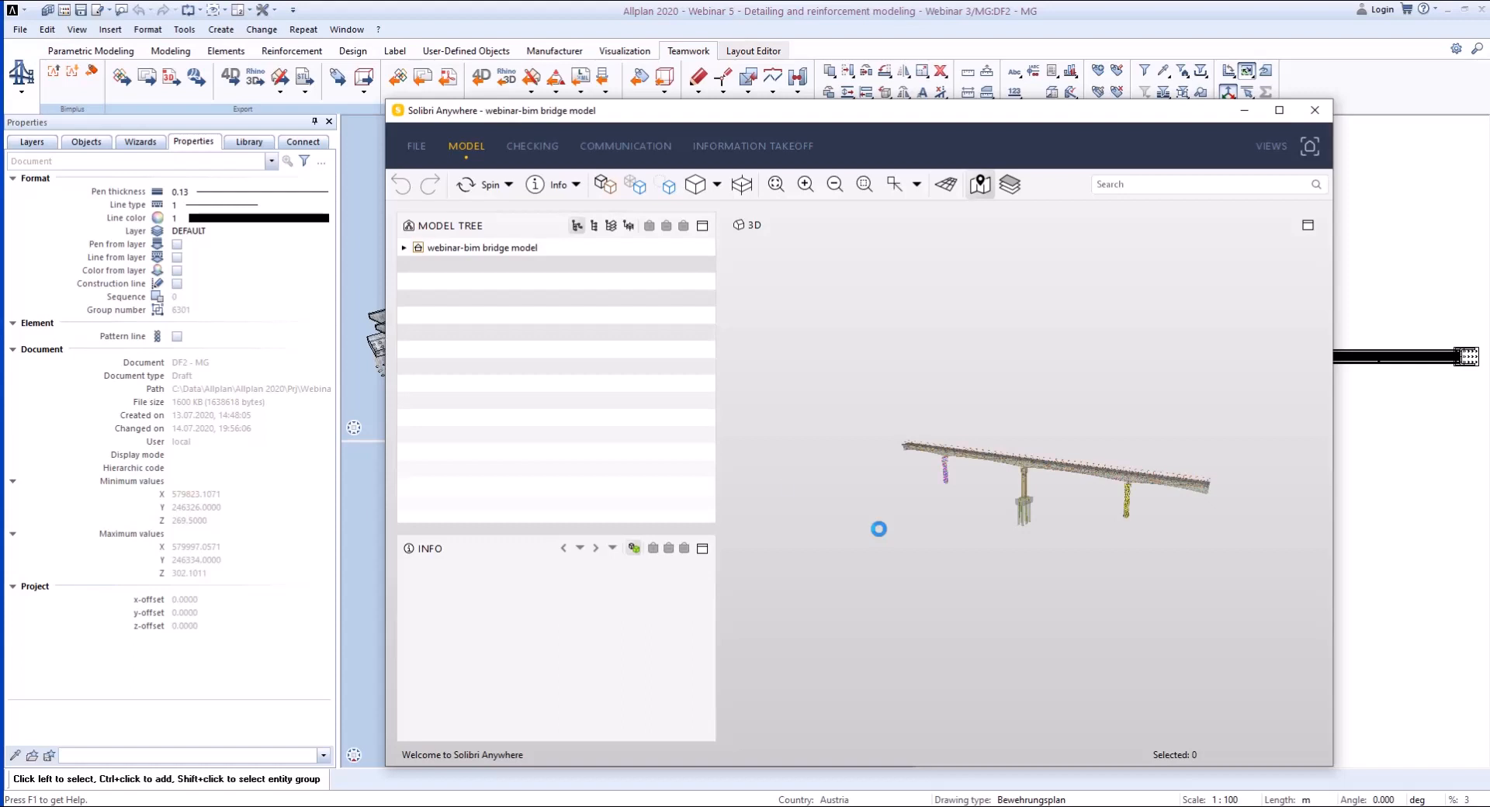
- Expand the bridge model's tree to its structural levels and select the "Detailing and reinforcement modeling - Webinar 3" building
left_click(403, 247)
left_click(419, 265)
left_click(465, 270)
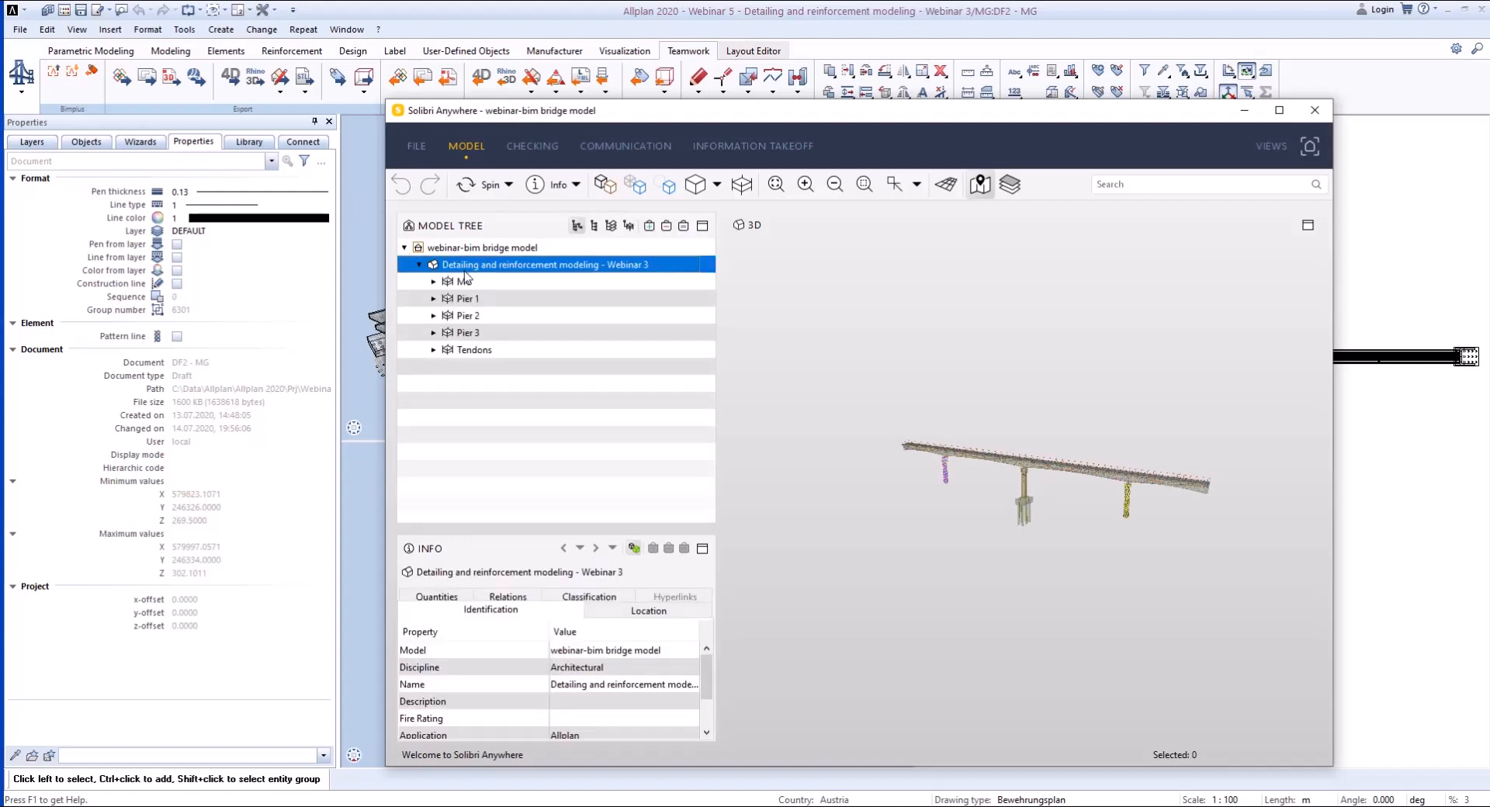
- Examine the selected building's quantities, relations, classification, location and identification properties, including its IFC entity and GUID
left_click(452, 601)
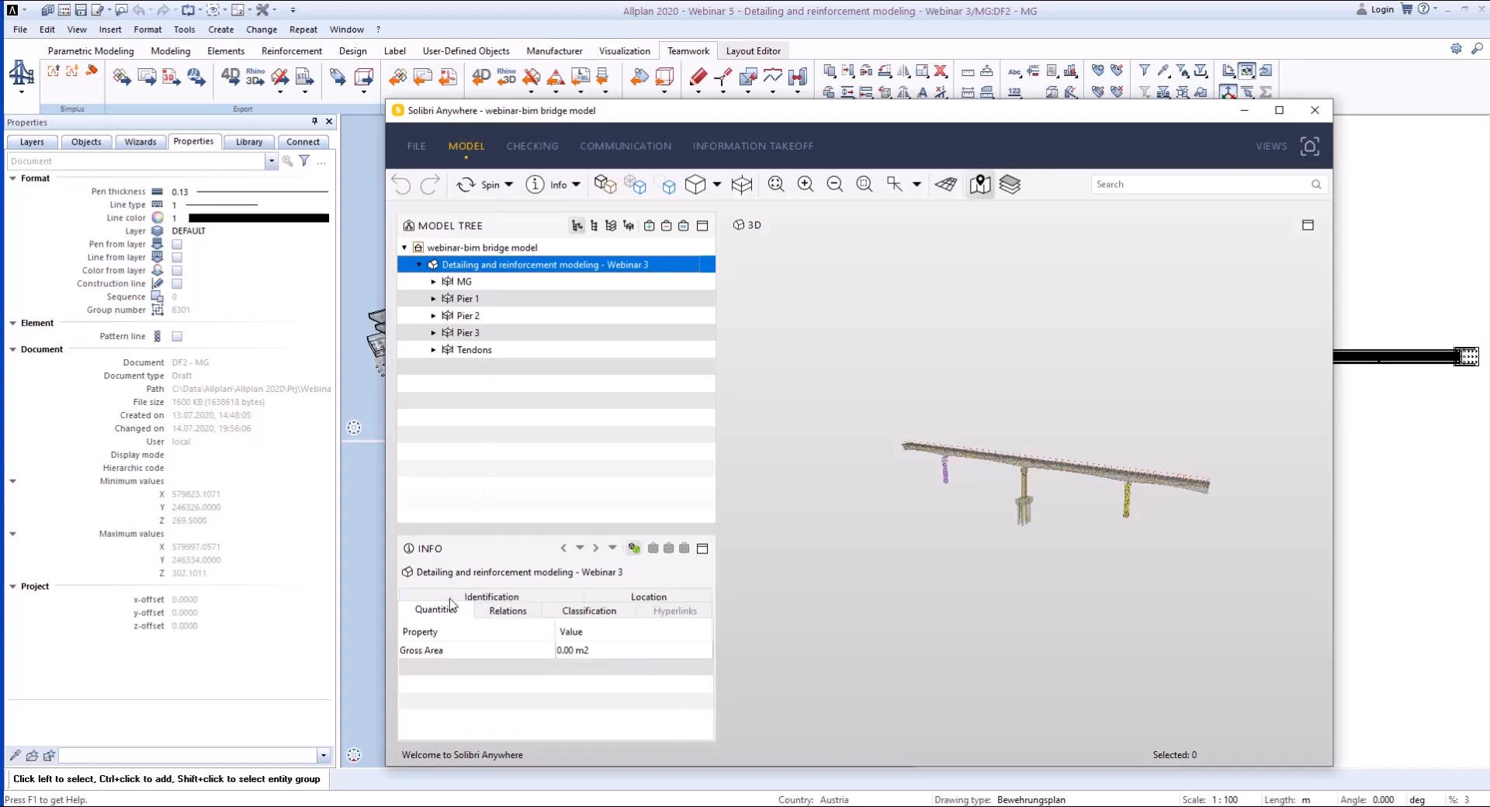
left_click(455, 651)
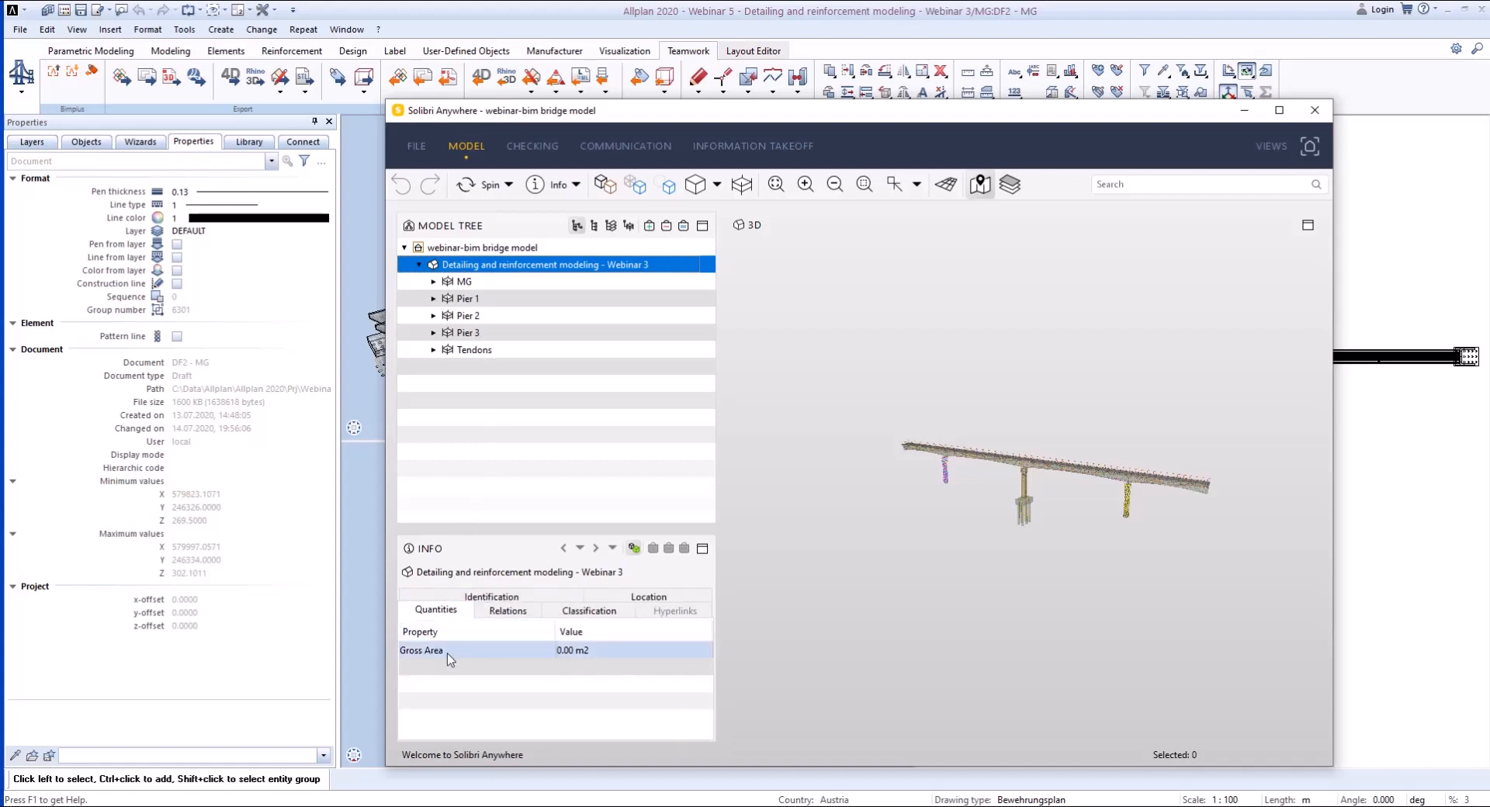
left_click(492, 595)
left_click(532, 598)
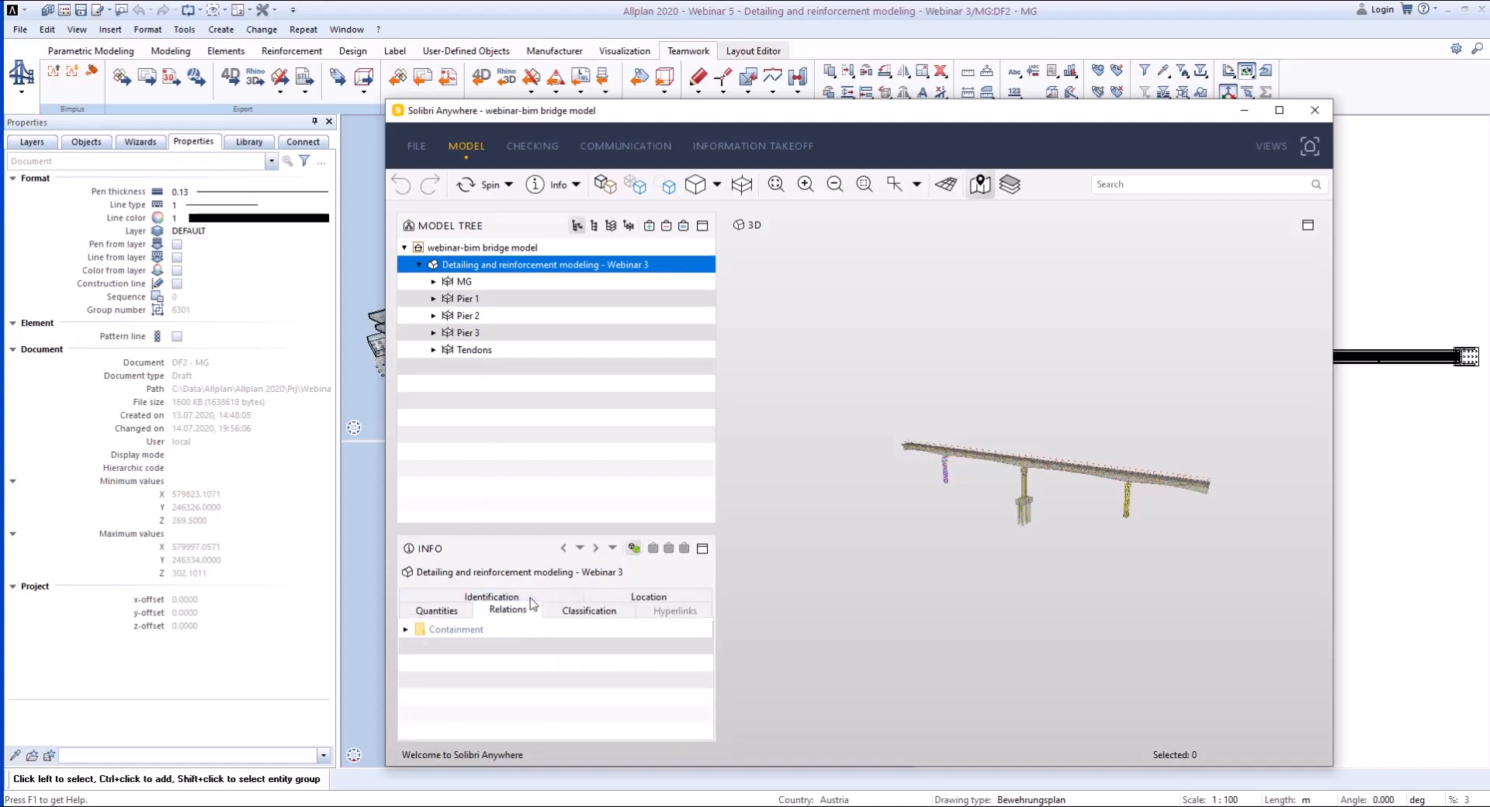
left_click(587, 610)
left_click(653, 598)
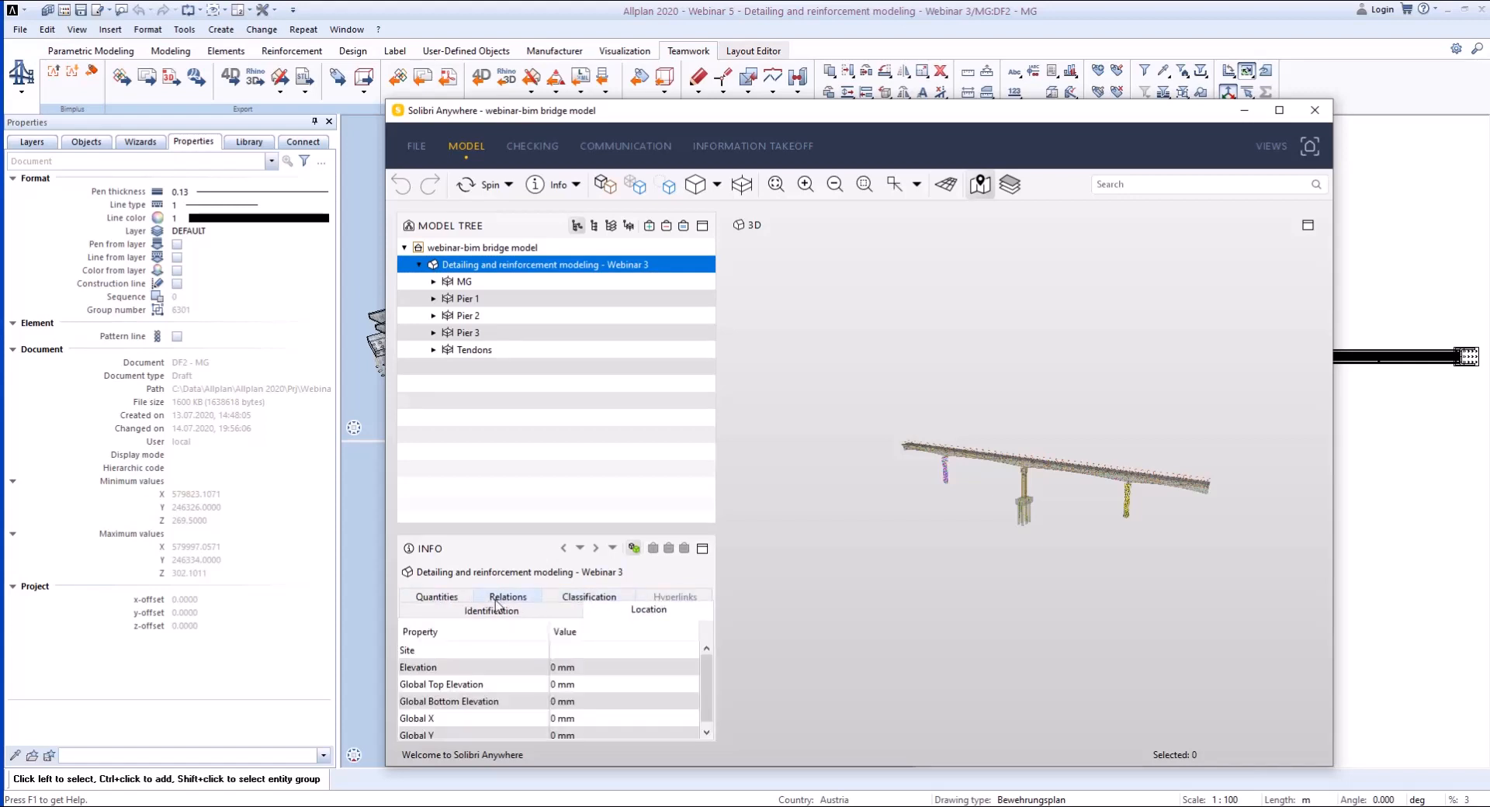
left_click(462, 611)
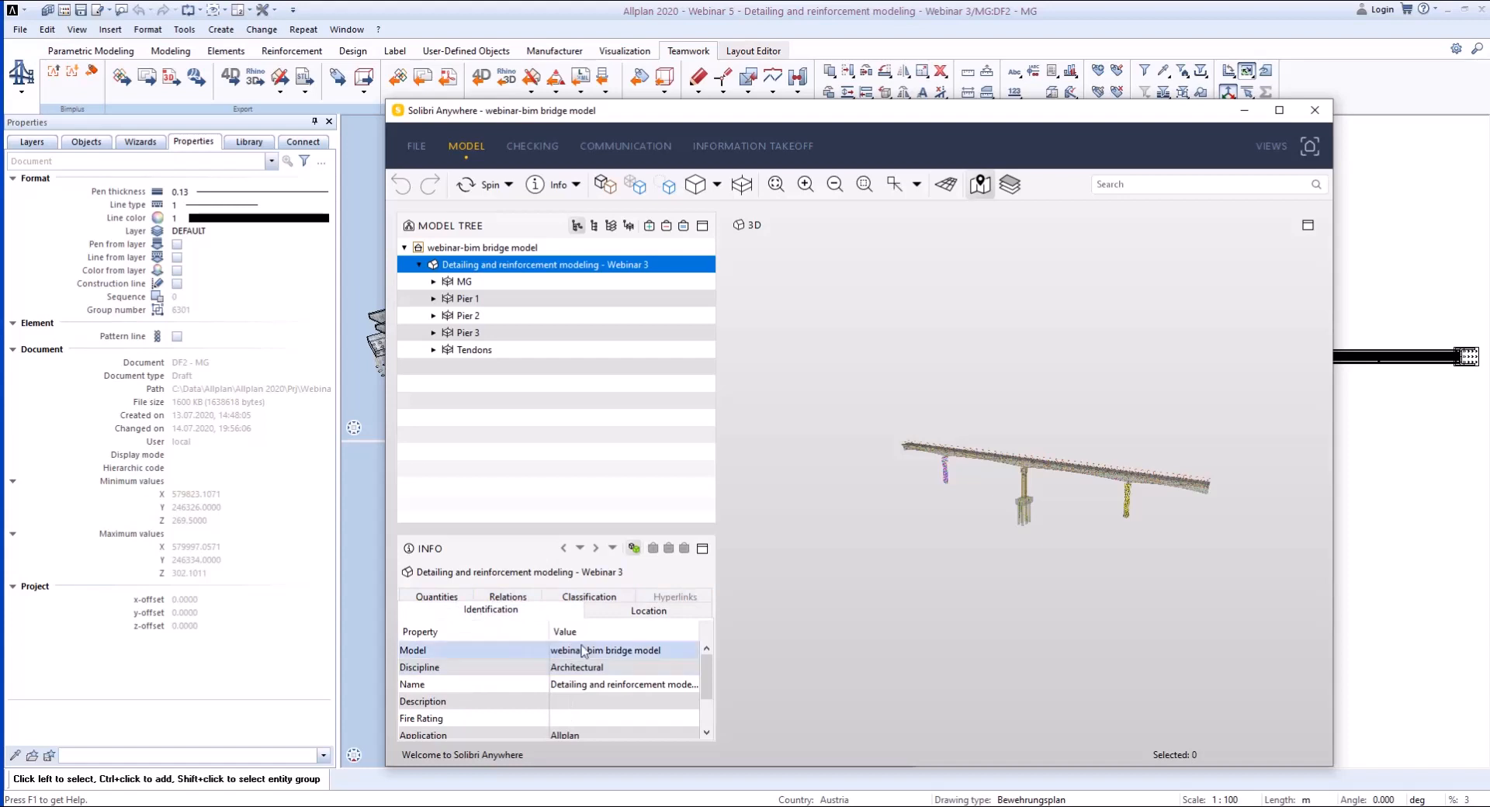
scroll(589, 671, "down", 3)
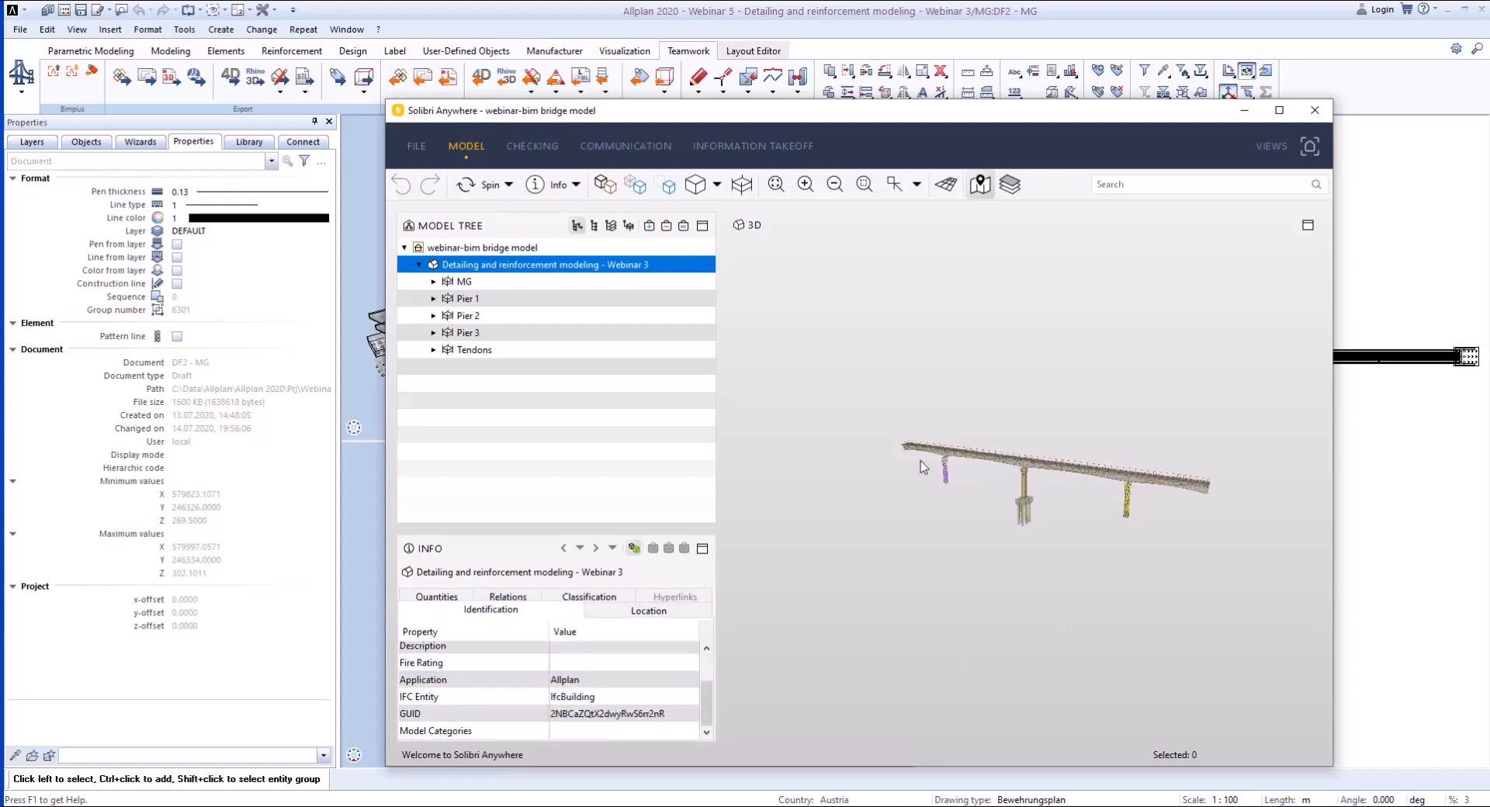
- Inspect the exported bridge in 3D from the other side and up close at the girder and pier reinforcement
left_click_drag(926, 466, 769, 494)
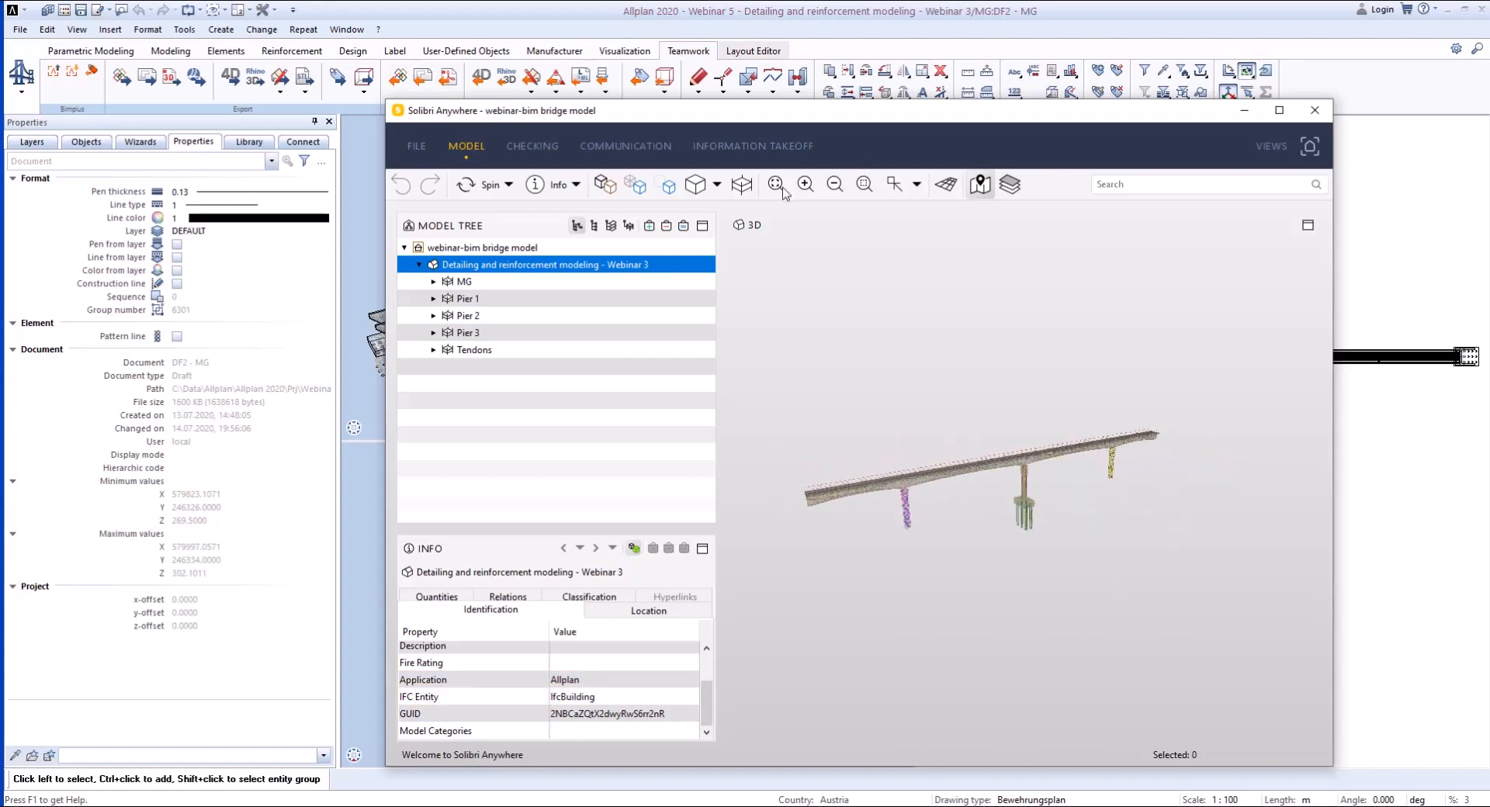
left_click(807, 184)
left_click(808, 184)
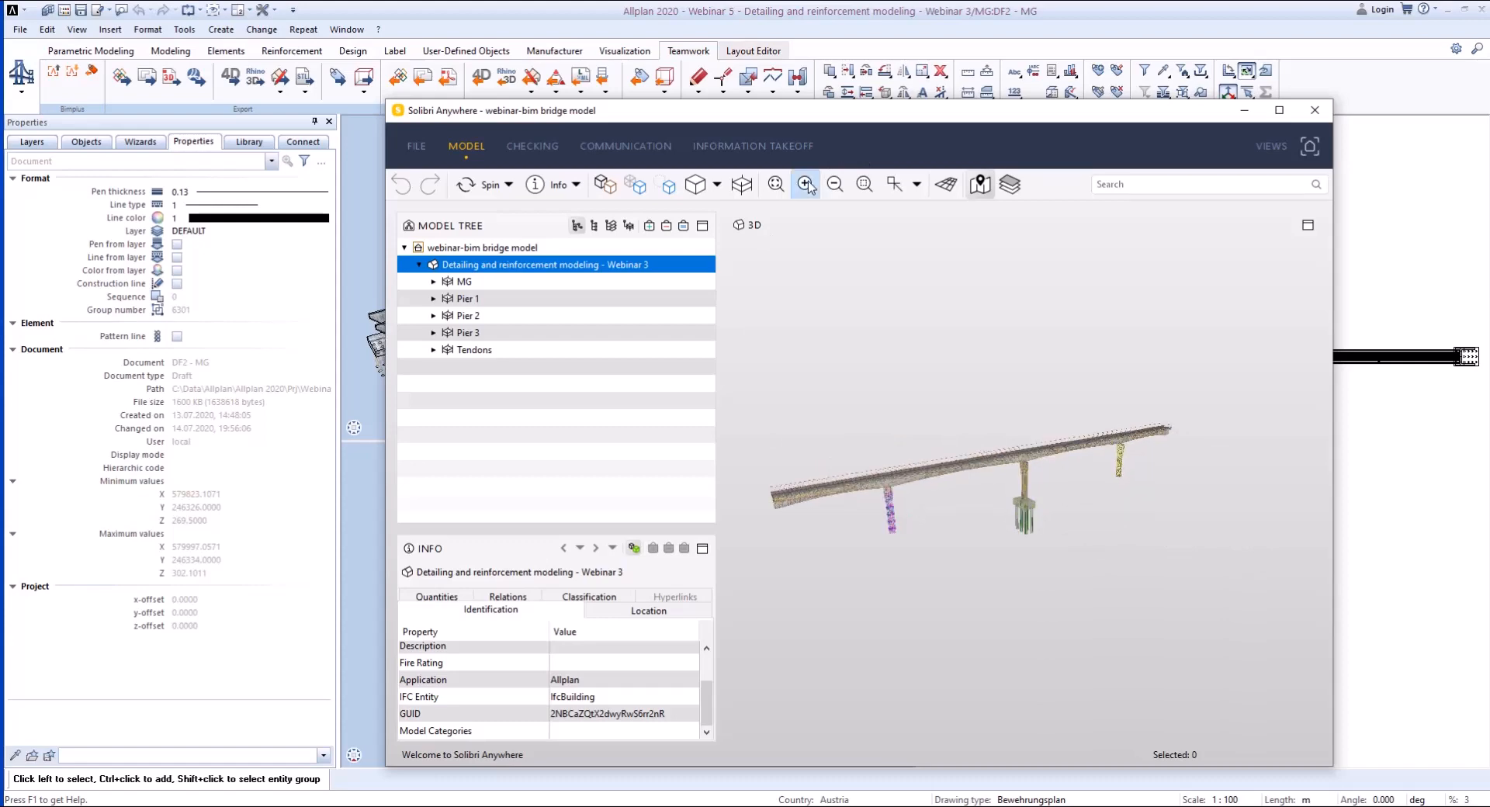
left_click(808, 186)
left_click(808, 185)
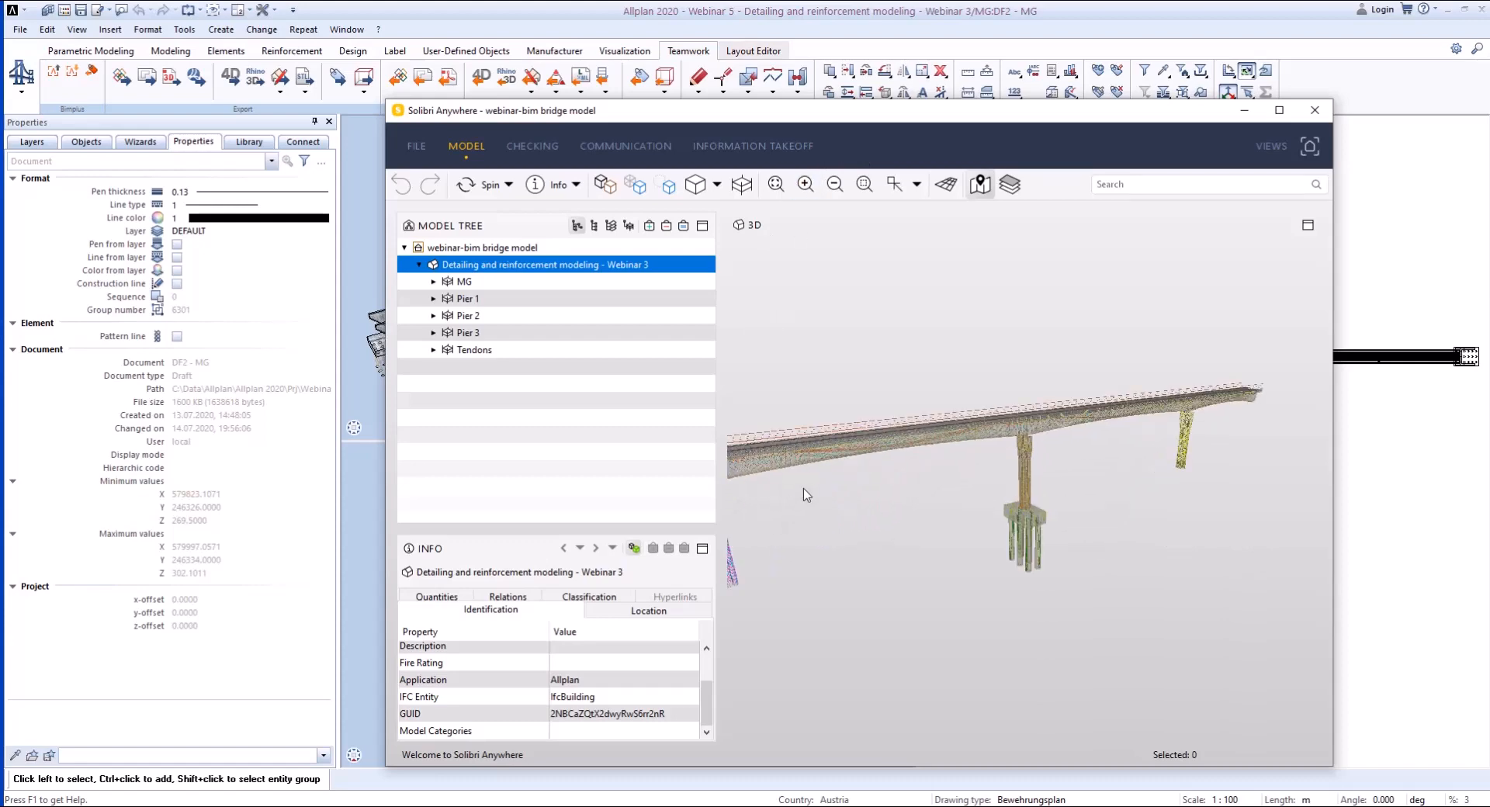
middle_click_drag(1022, 480, 1151, 472)
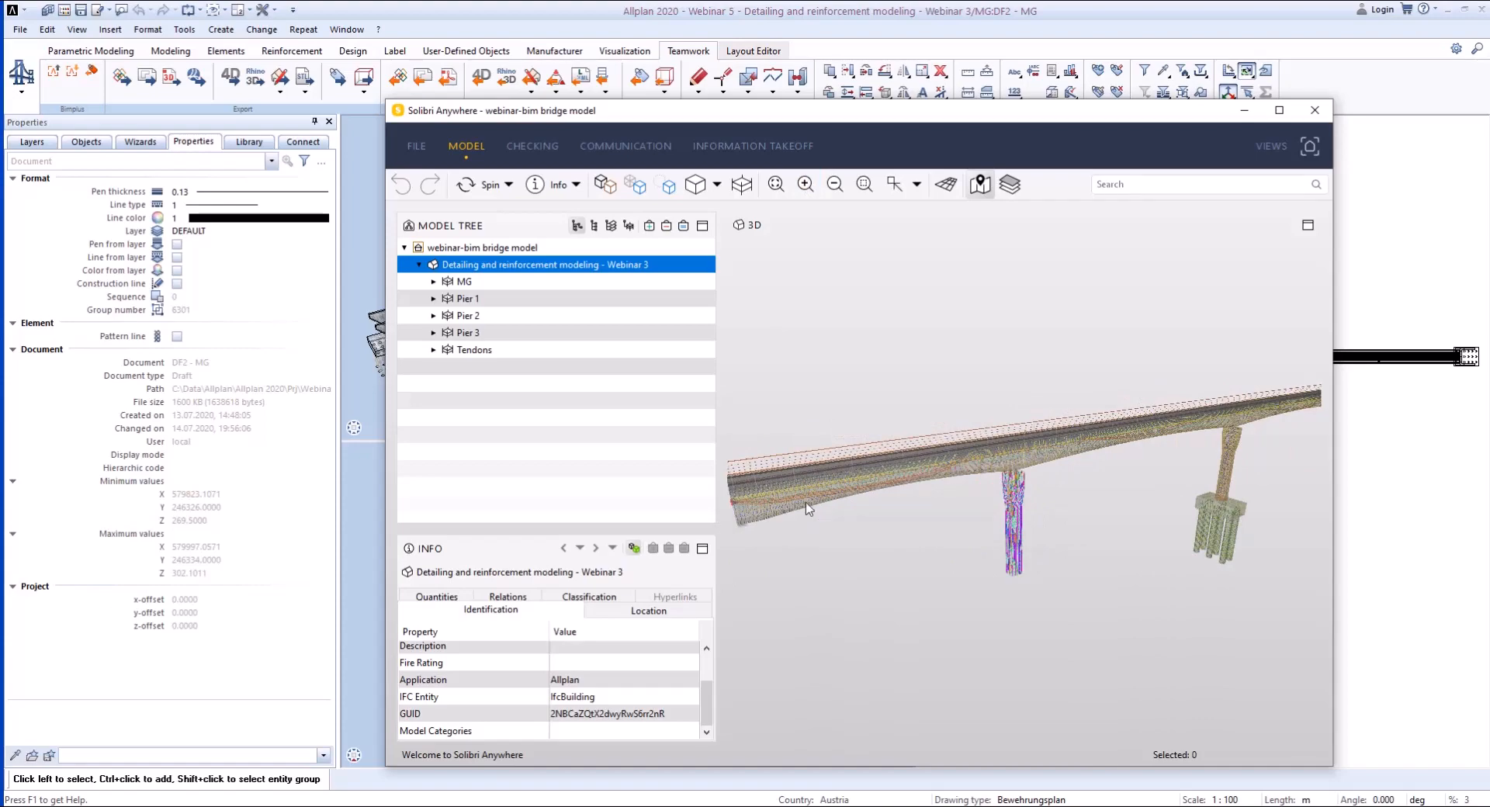
scroll(1114, 413, "up", 5)
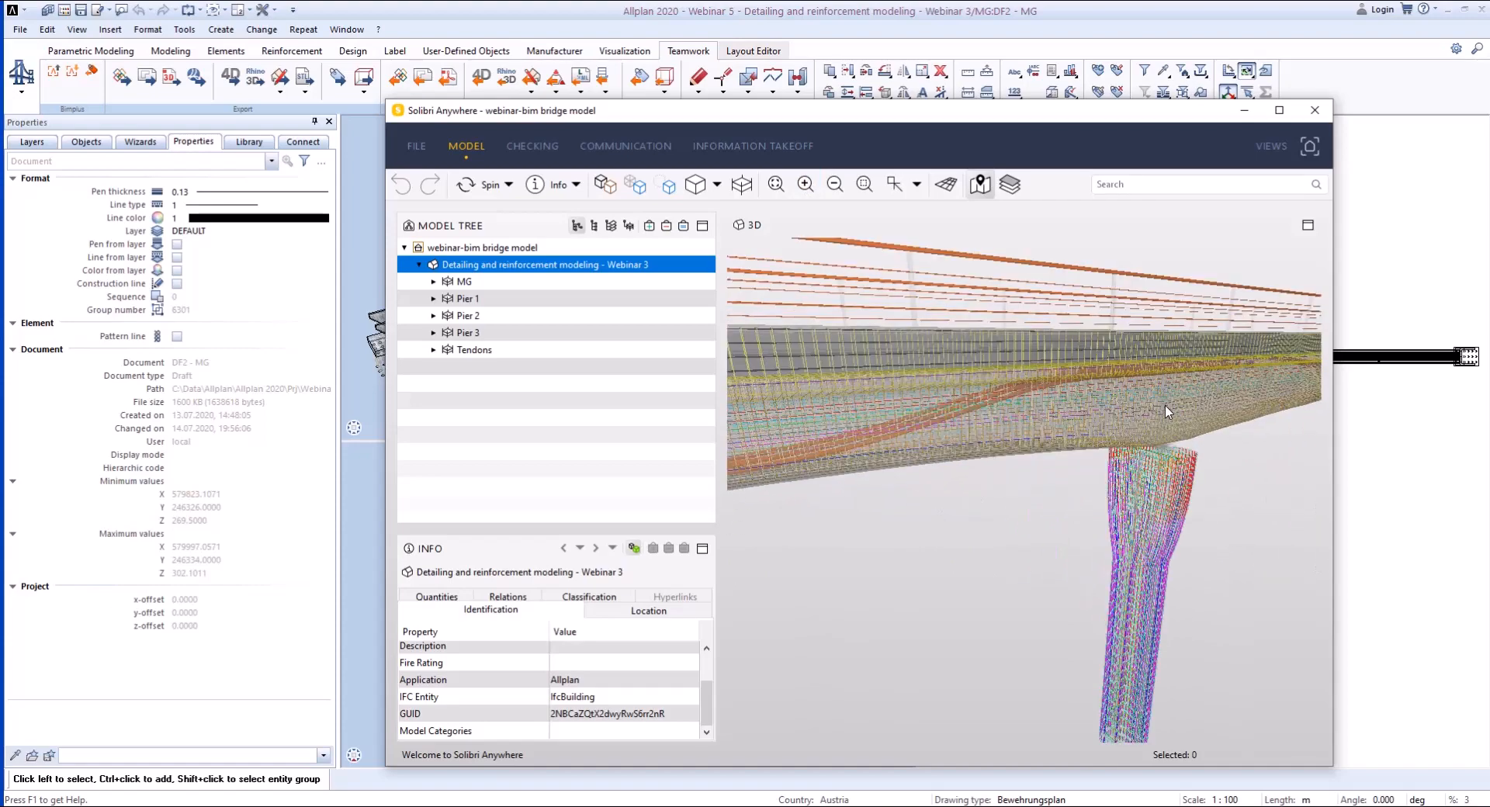
- Expand the MG level's reinforcing bars in the model tree and open Reinforcing Bar.0.1's Allplan_ReinforcingBar properties
left_click_drag(1115, 414, 1148, 465)
left_click(433, 281)
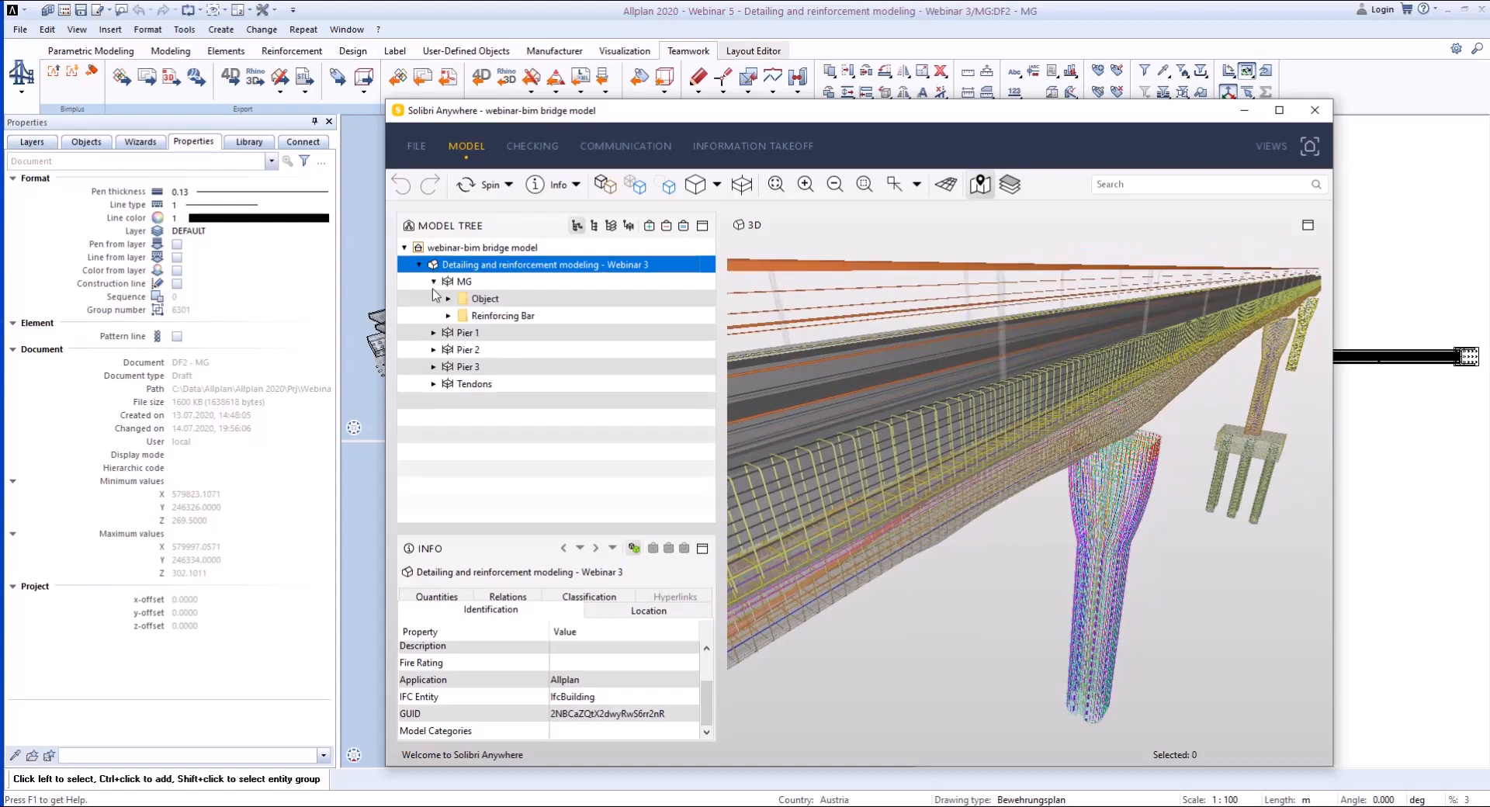
left_click(449, 315)
scroll(1070, 415, "down", 1)
left_click(574, 350)
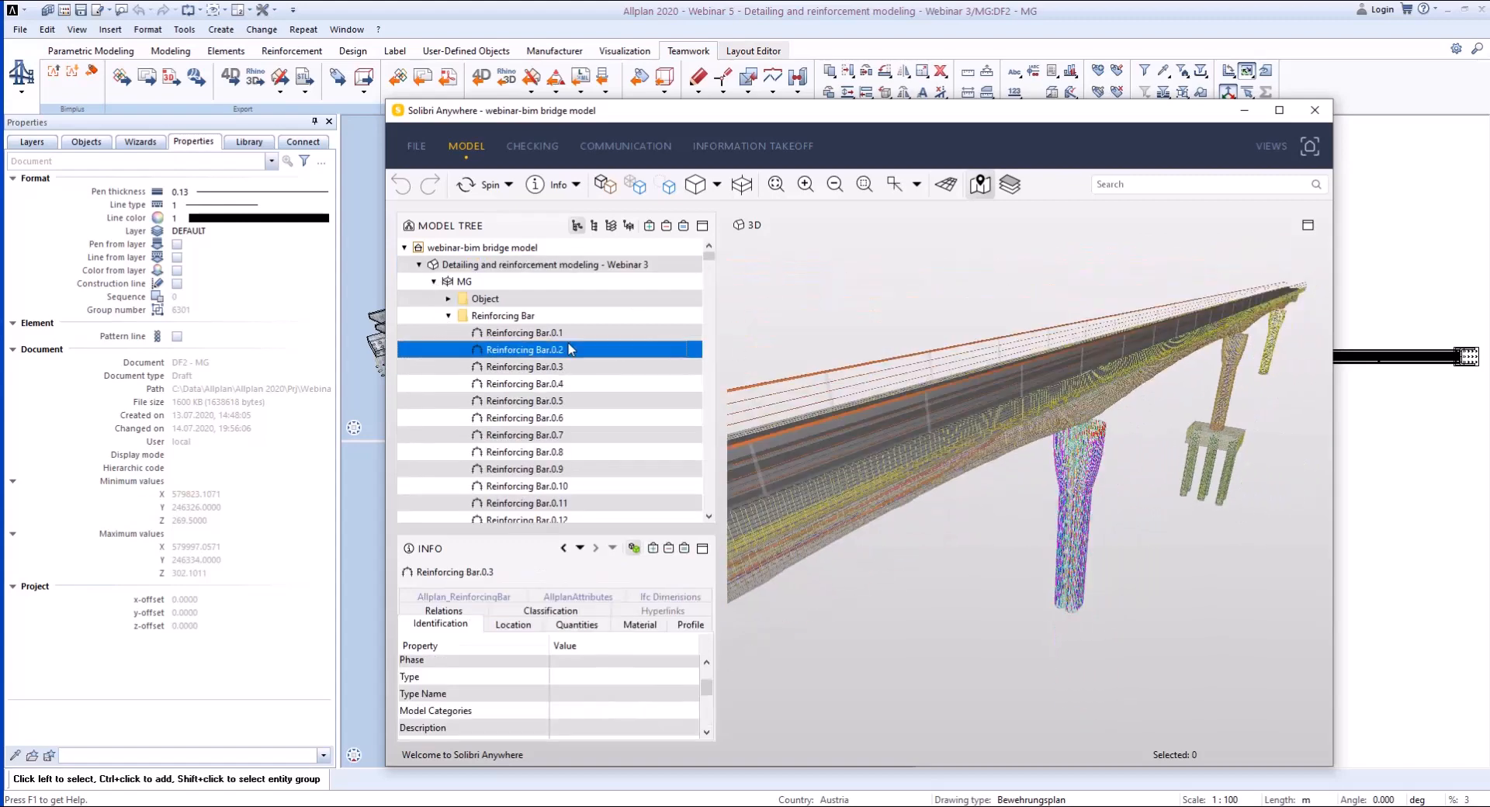
left_click(571, 333)
left_click(508, 596)
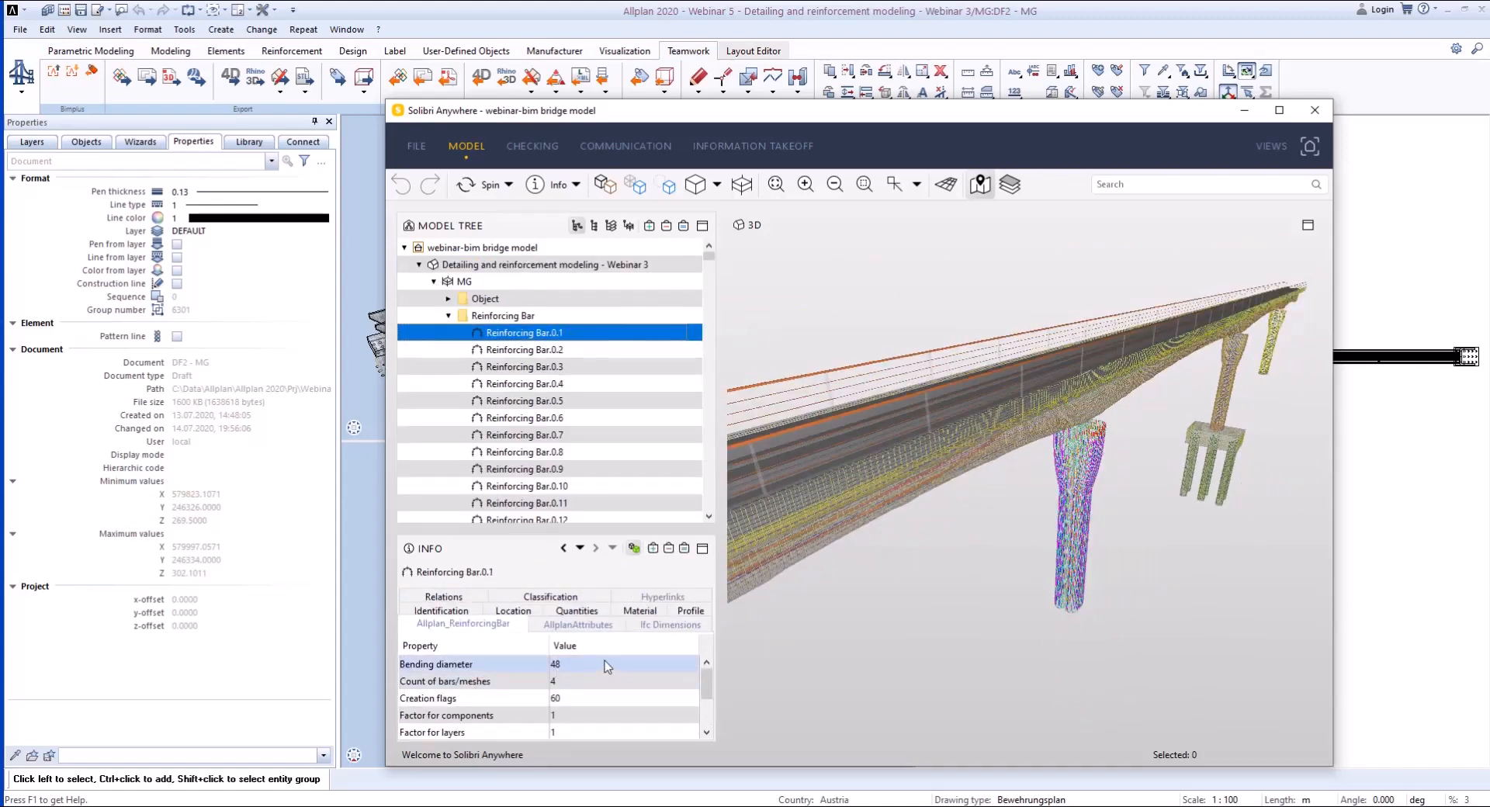
- Maximize the Solibri Anywhere window and examine Reinforcing Bar.0.1's Allplan attributes and IFC dimensions
left_click(1279, 110)
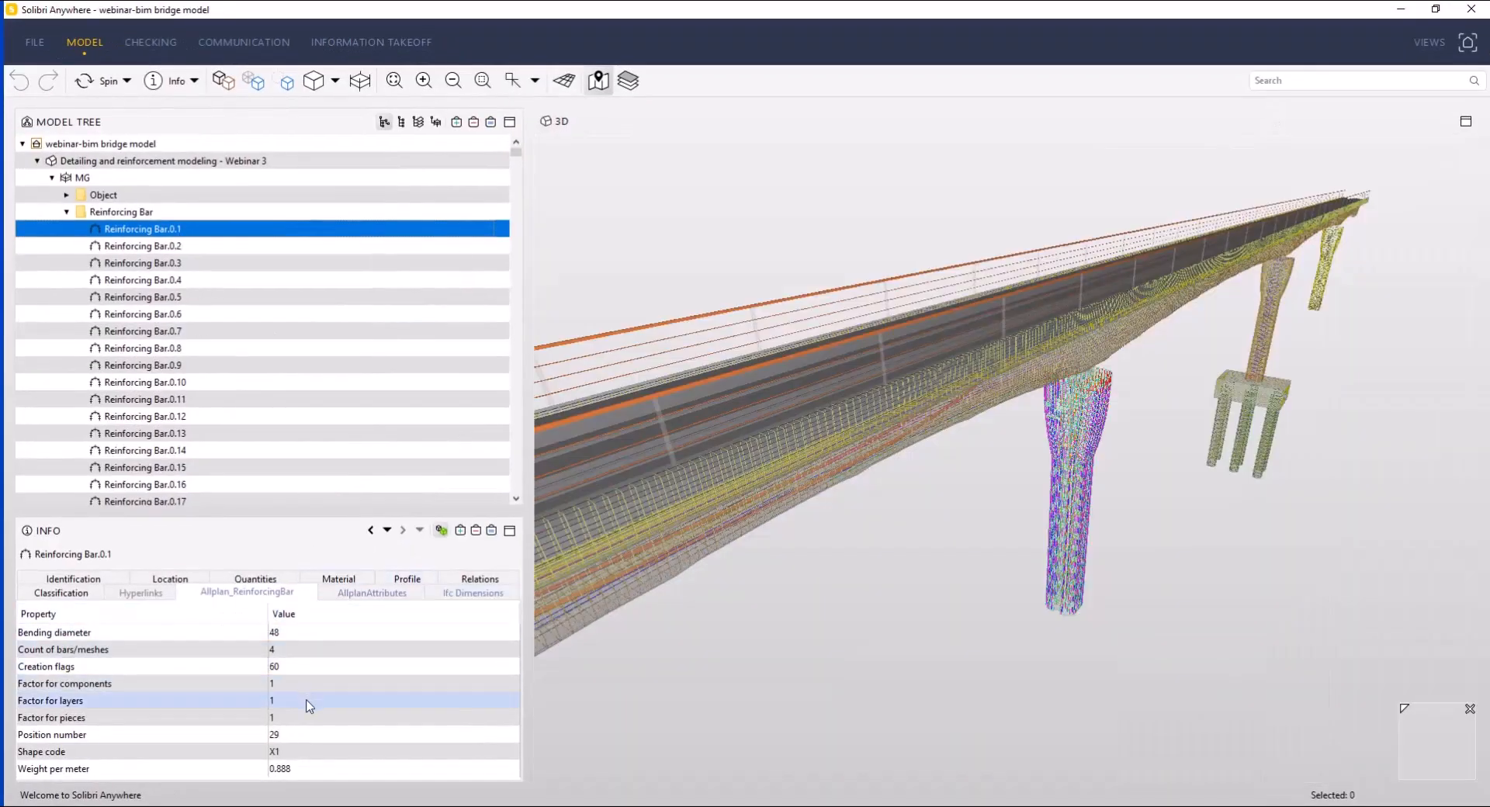
left_click(394, 597)
left_click(466, 594)
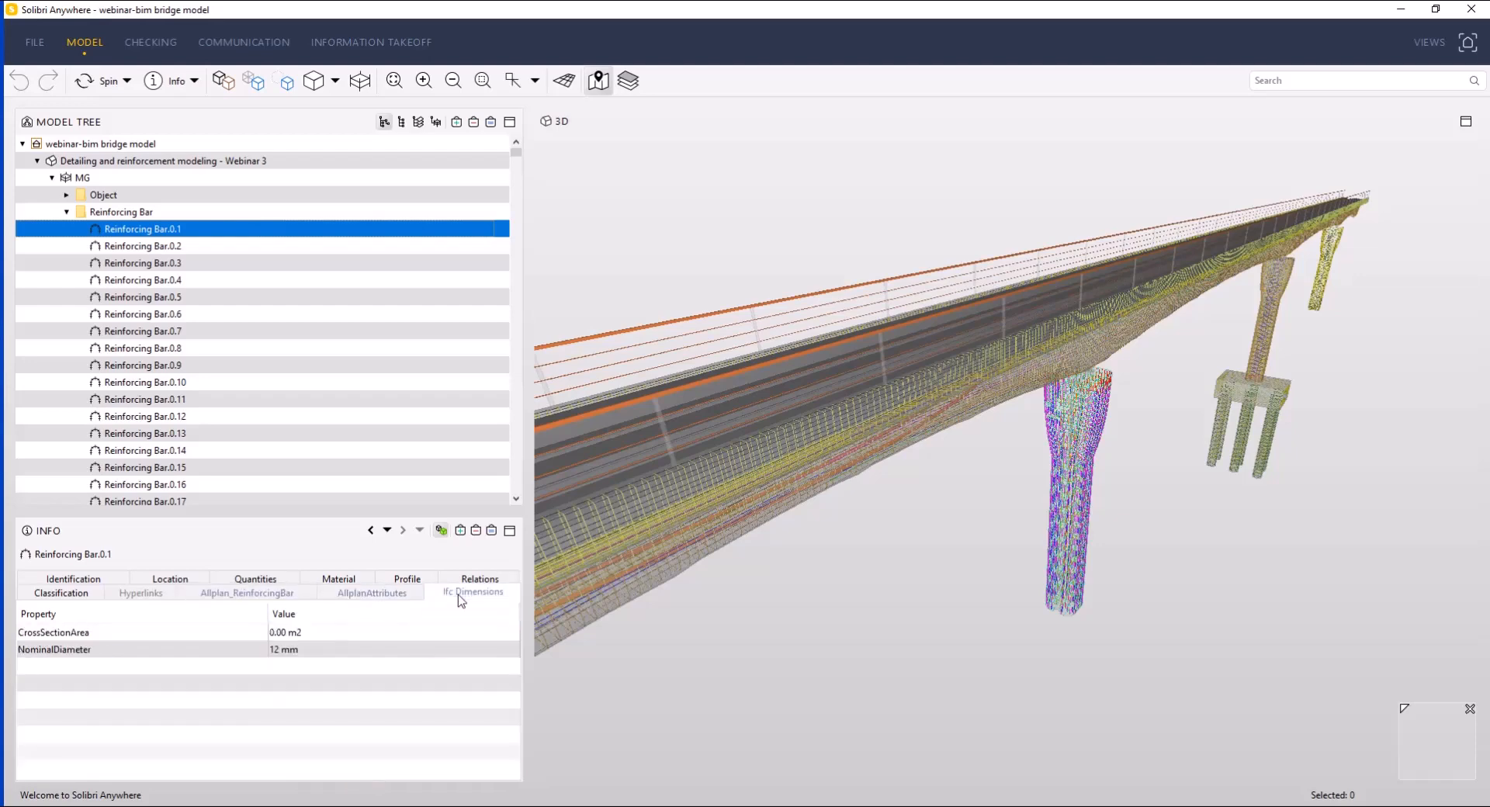
- Compare the Allplan_ReinforcingBar properties of MG bars 0.2, 0.4 and 0.9, and collapse the MG bar list
left_click(247, 592)
left_click(135, 247)
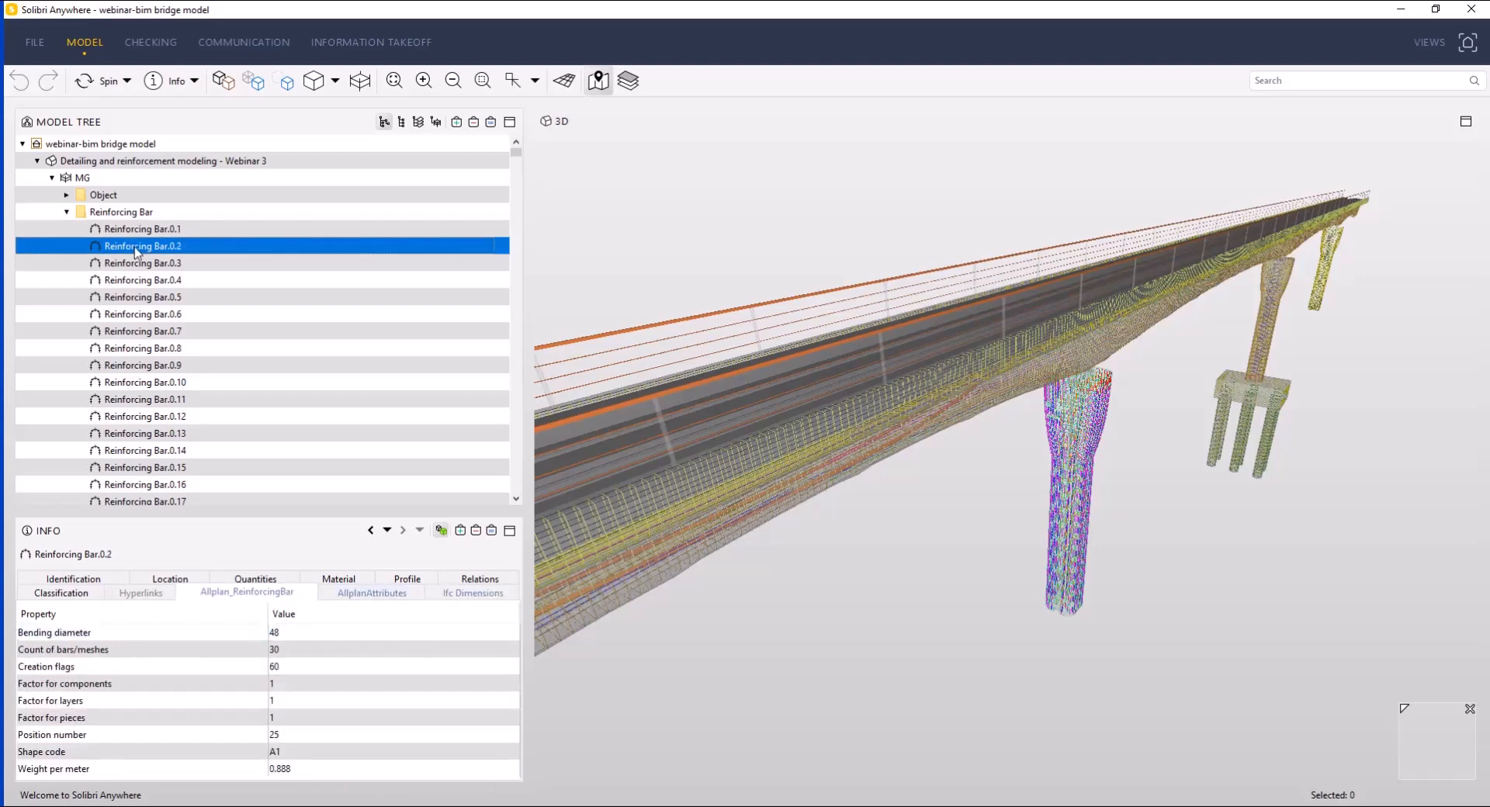
left_click(139, 282)
left_click(146, 367)
scroll(167, 399, "down", 15)
scroll(167, 399, "up", 15)
left_click(66, 211)
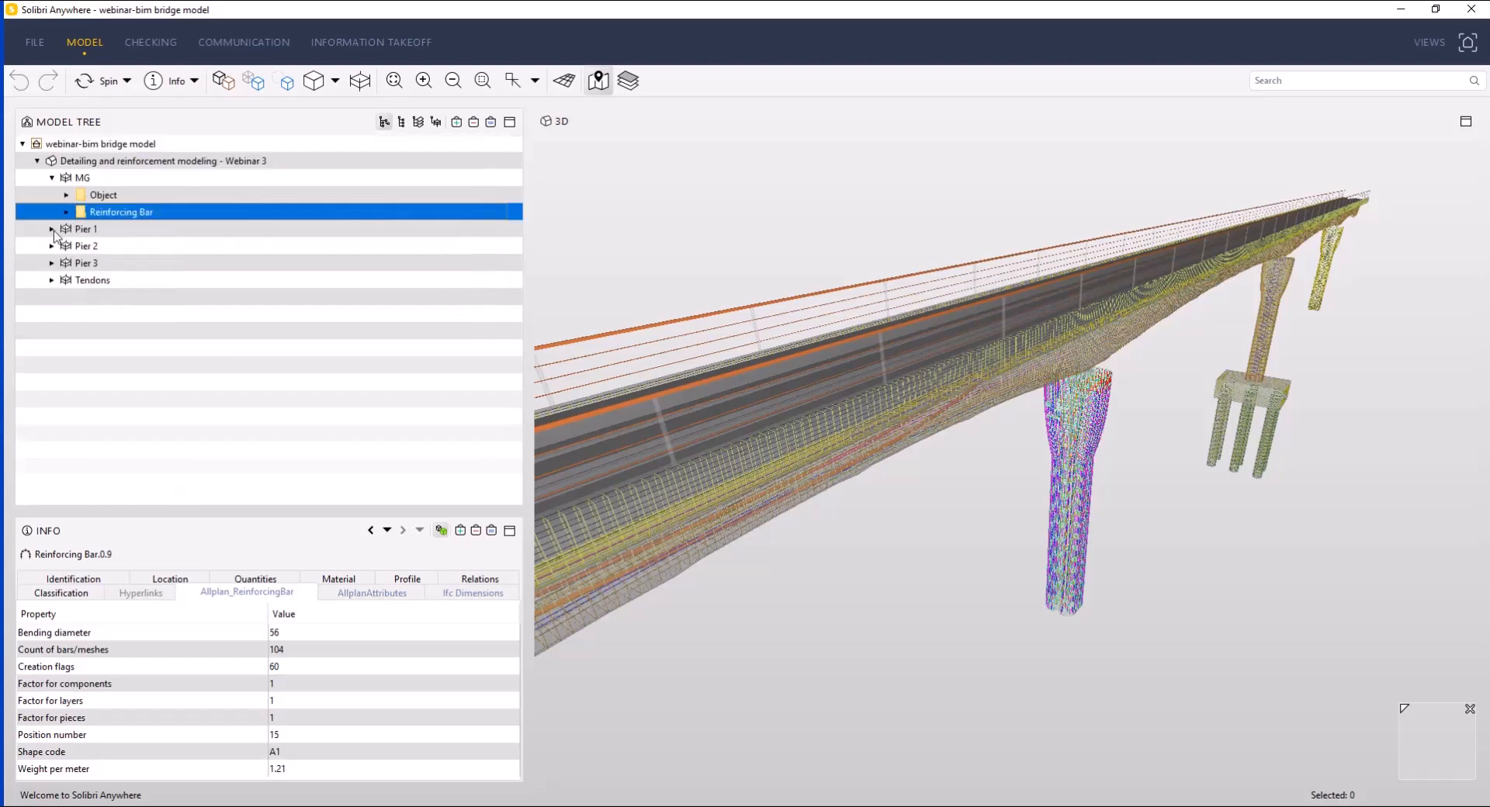
- Check the Allplan_ReinforcingBar properties of several Pier 1 bars, including Reinforcing Bar.1.7, and collapse the Pier 1 bar list
left_click(51, 229)
left_click(66, 263)
left_click(175, 284)
left_click(172, 329)
left_click(177, 384)
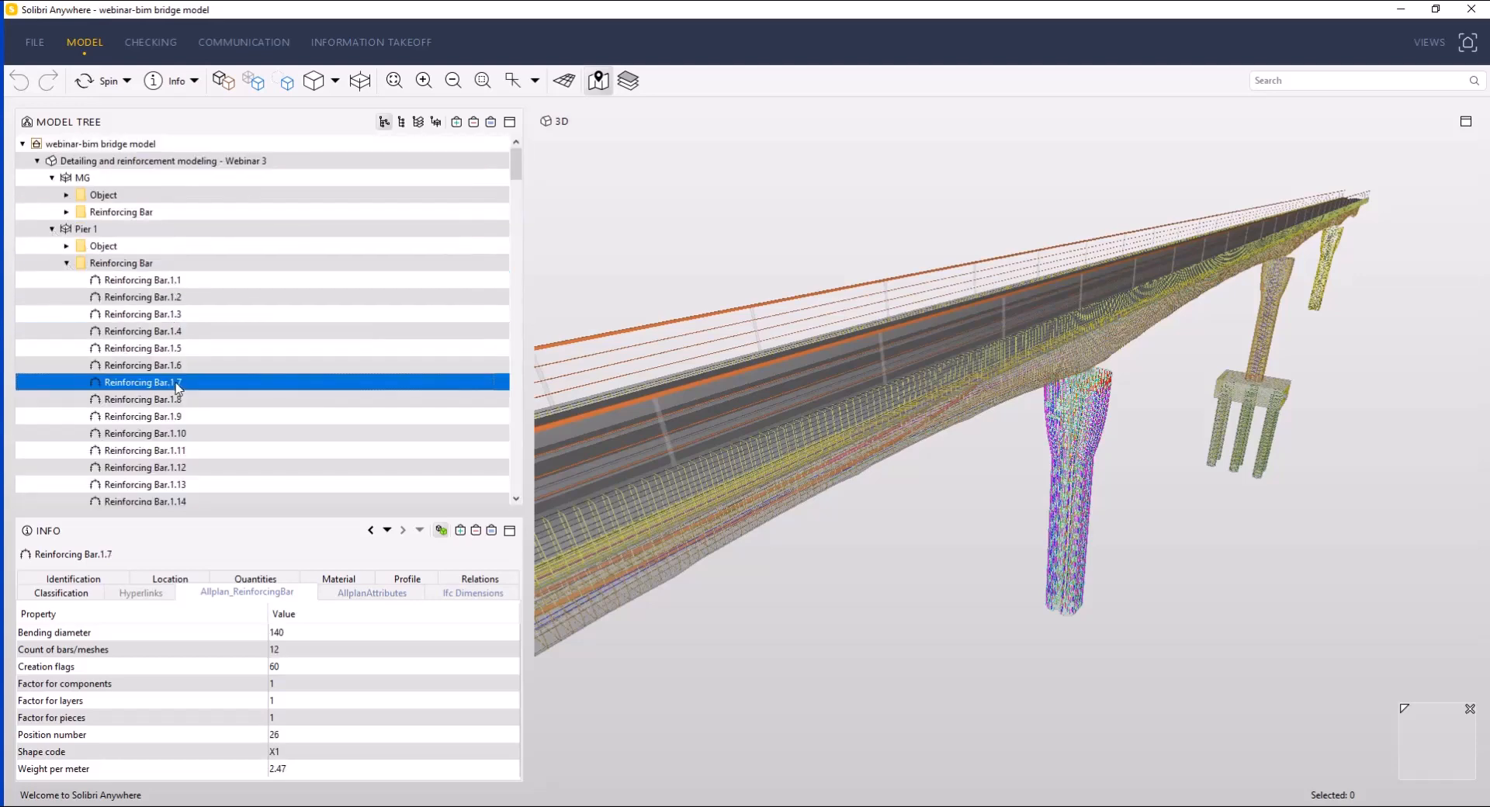
left_click(67, 263)
- Examine the AllplanAttributes of Object.0.1 and Object.0.3 under MG, and collapse the object list
left_click(99, 195)
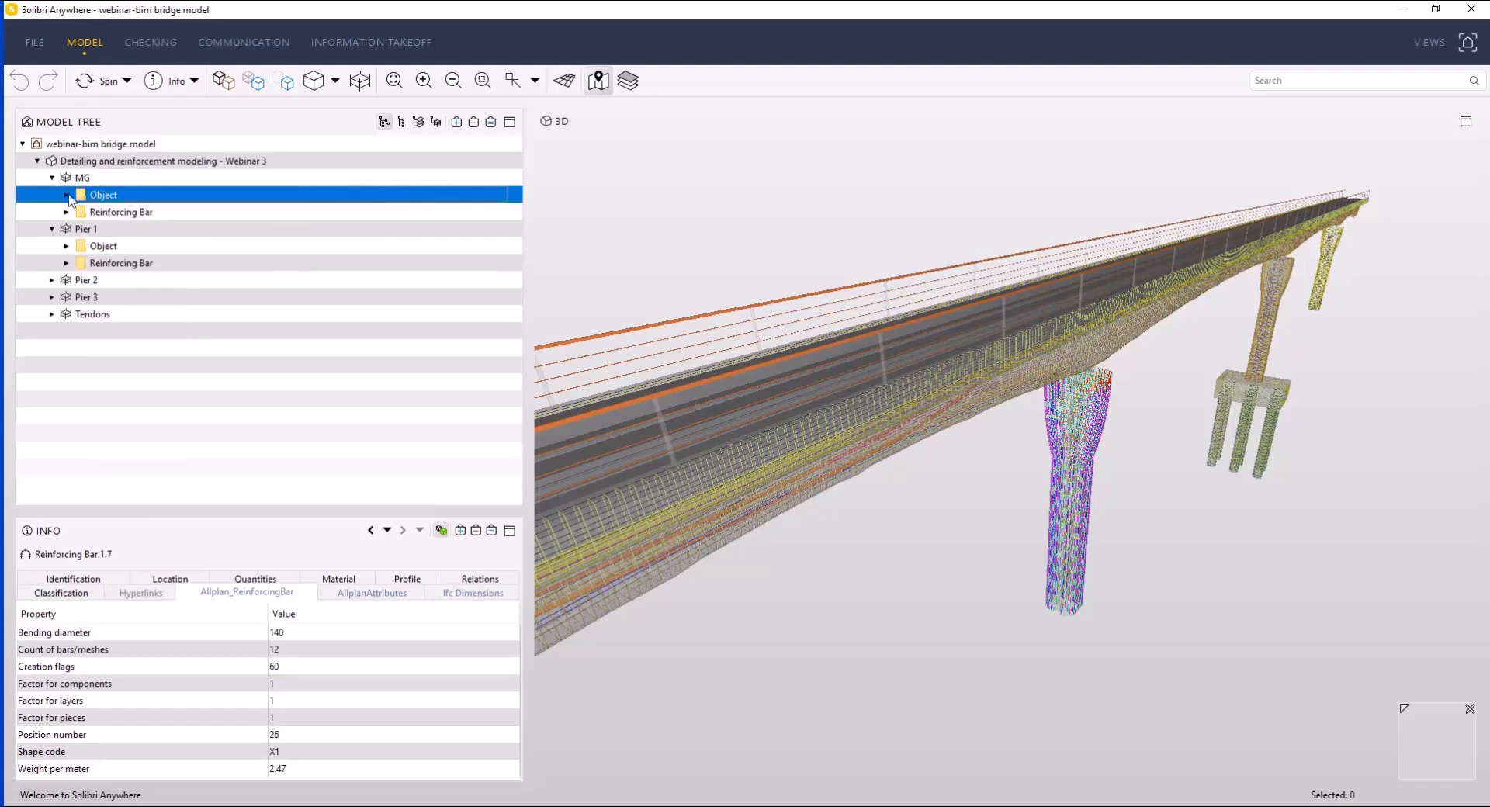
left_click(67, 195)
left_click(154, 216)
left_click(414, 578)
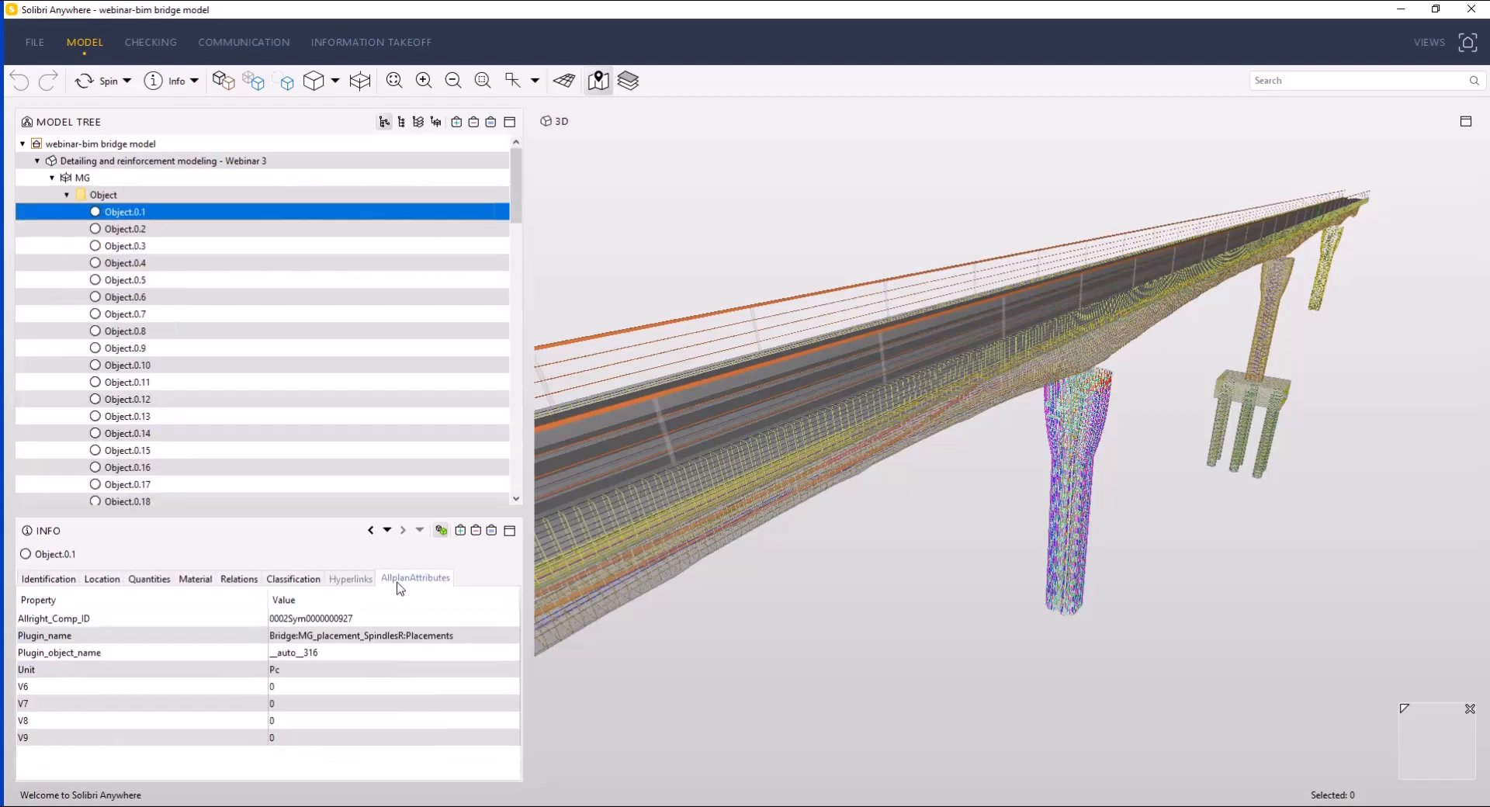
left_click(172, 247)
left_click(53, 177)
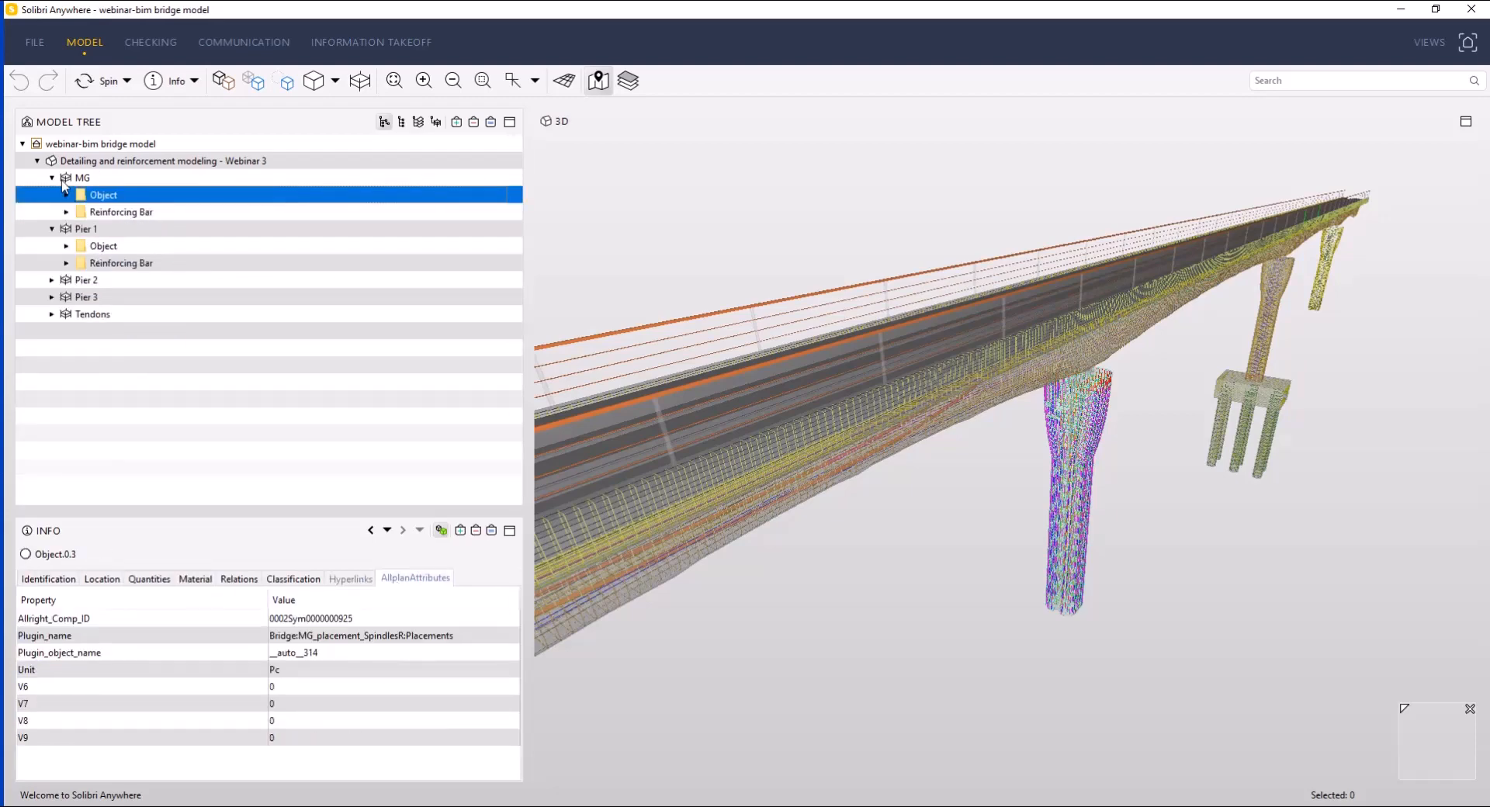
scroll(1169, 302, "down", 5)
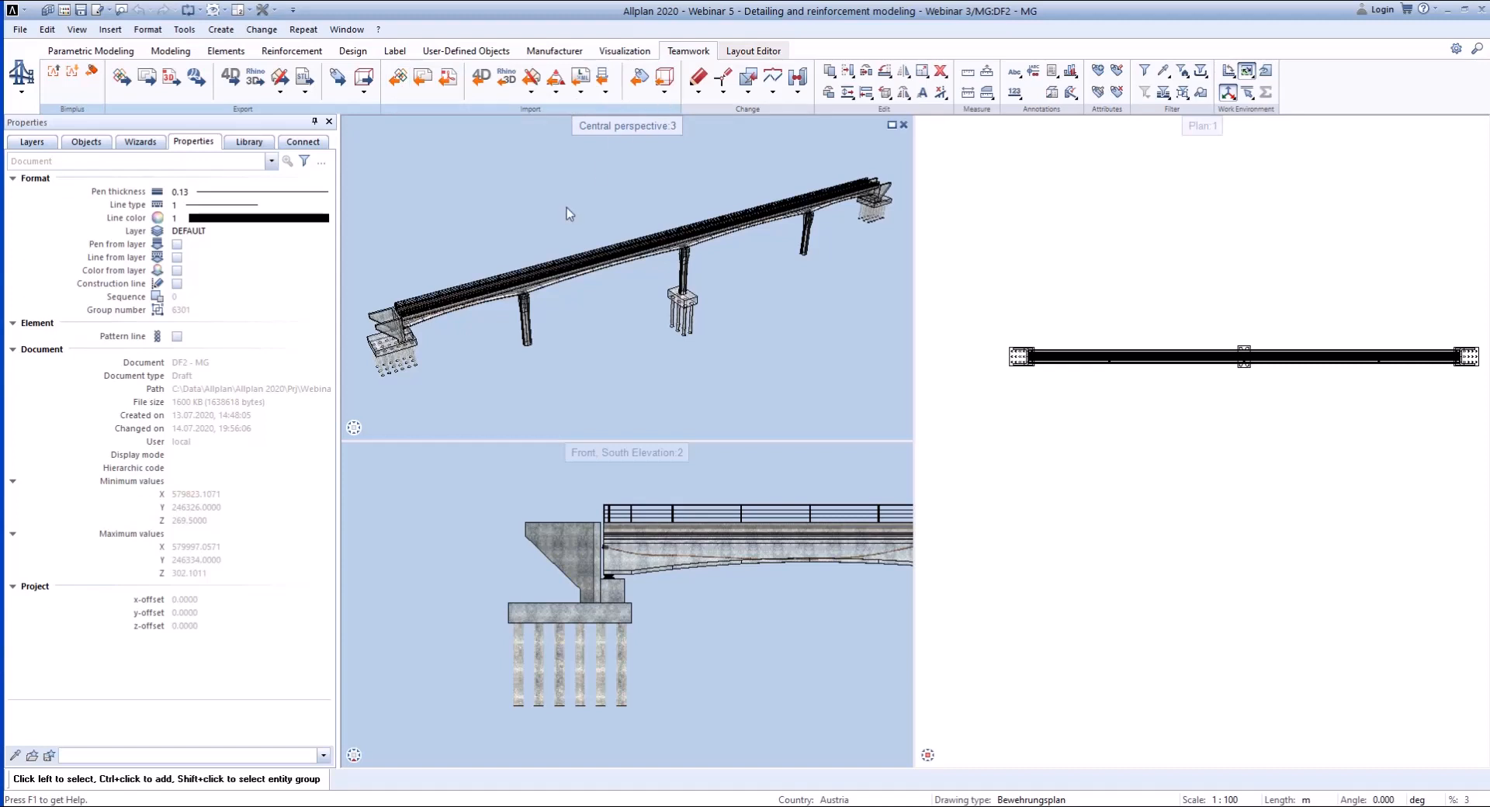
- Switch back to Allplan and log in to Bimplus with the saved account credentials
left_click(59, 110)
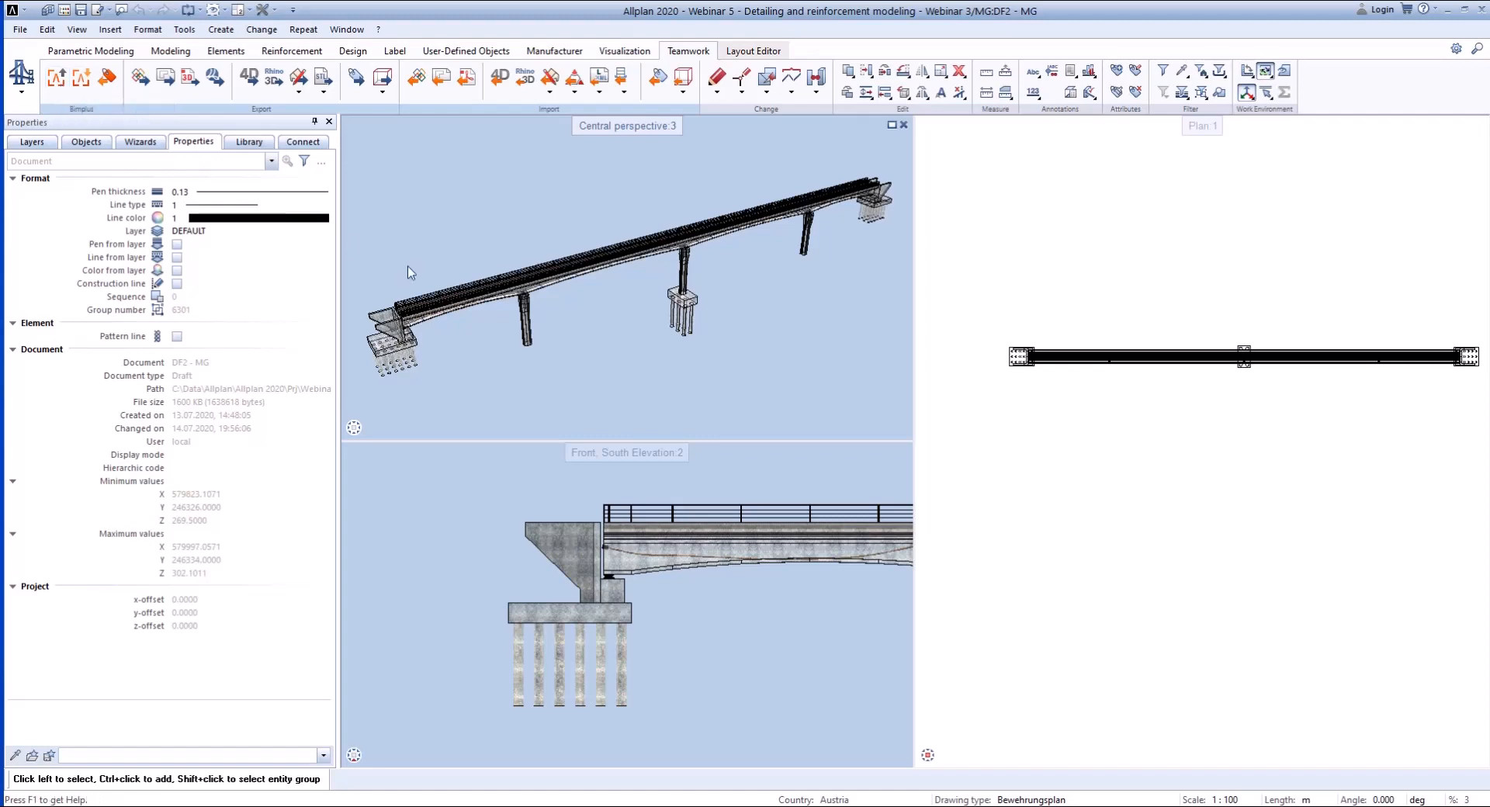
left_click(1384, 15)
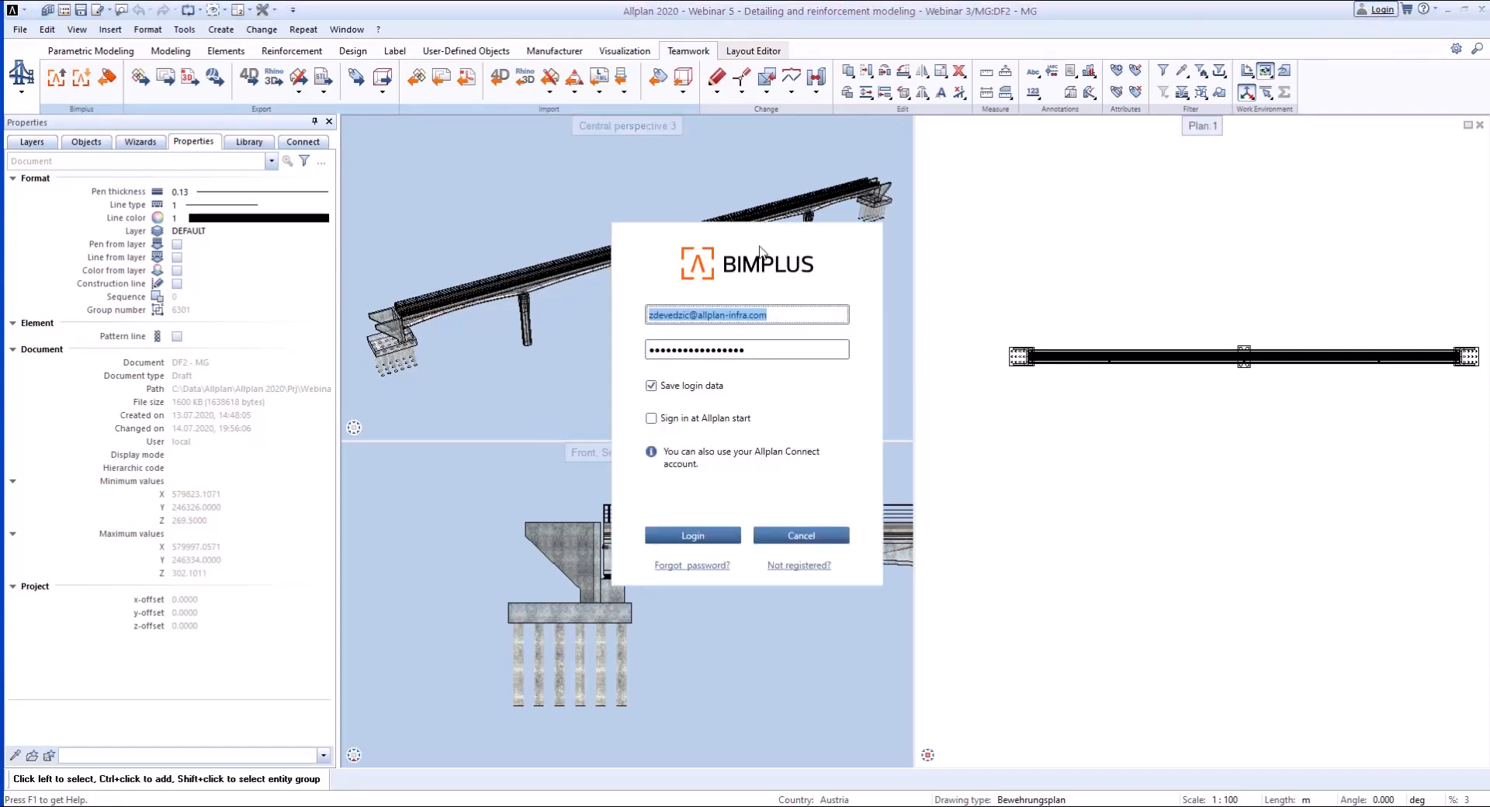
left_click(696, 541)
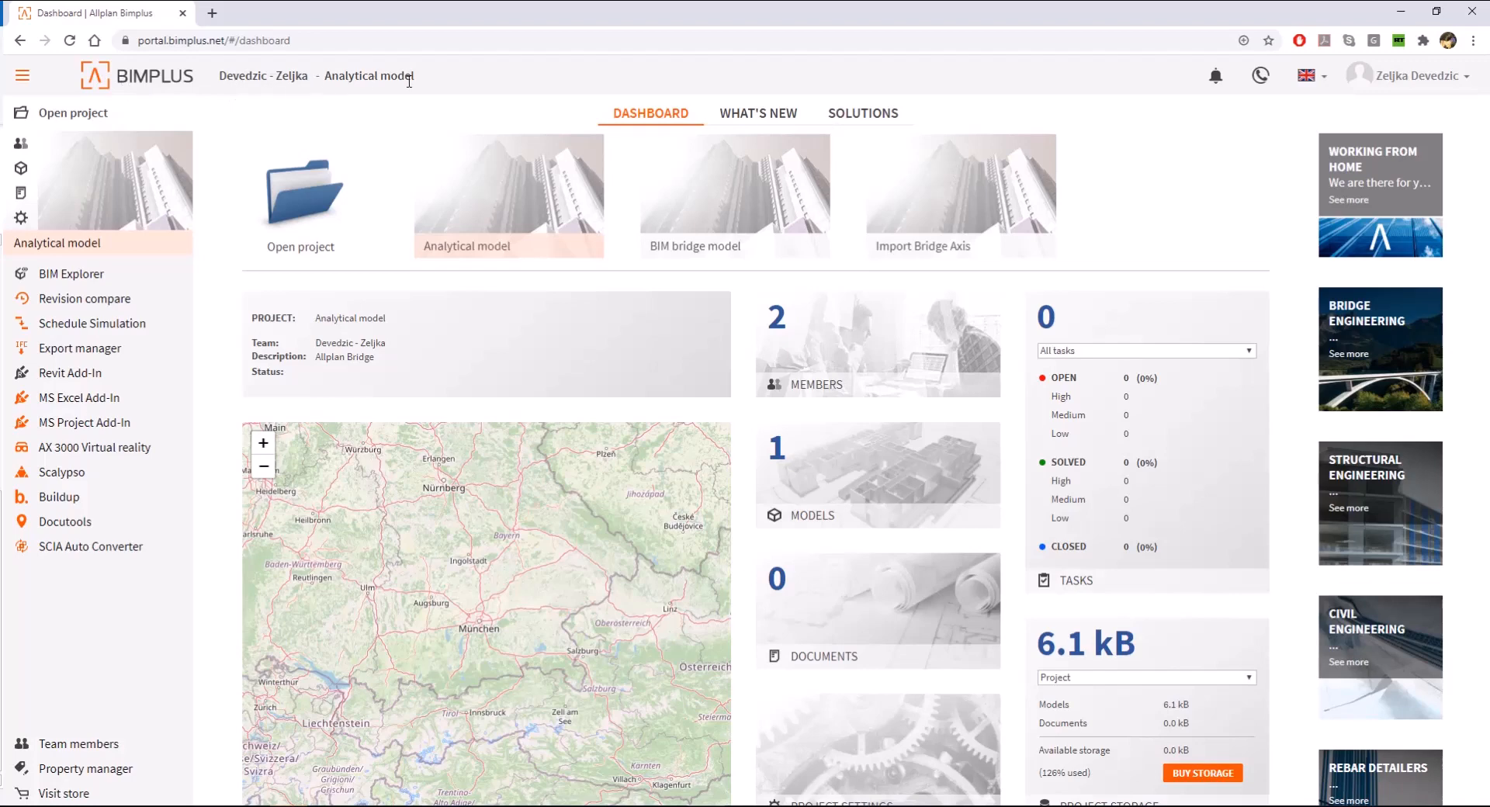
- In the Bimplus web portal, view the dashboard data of the BIM bridge model, Import Bridge Axis and Analytical model projects
left_click(768, 206)
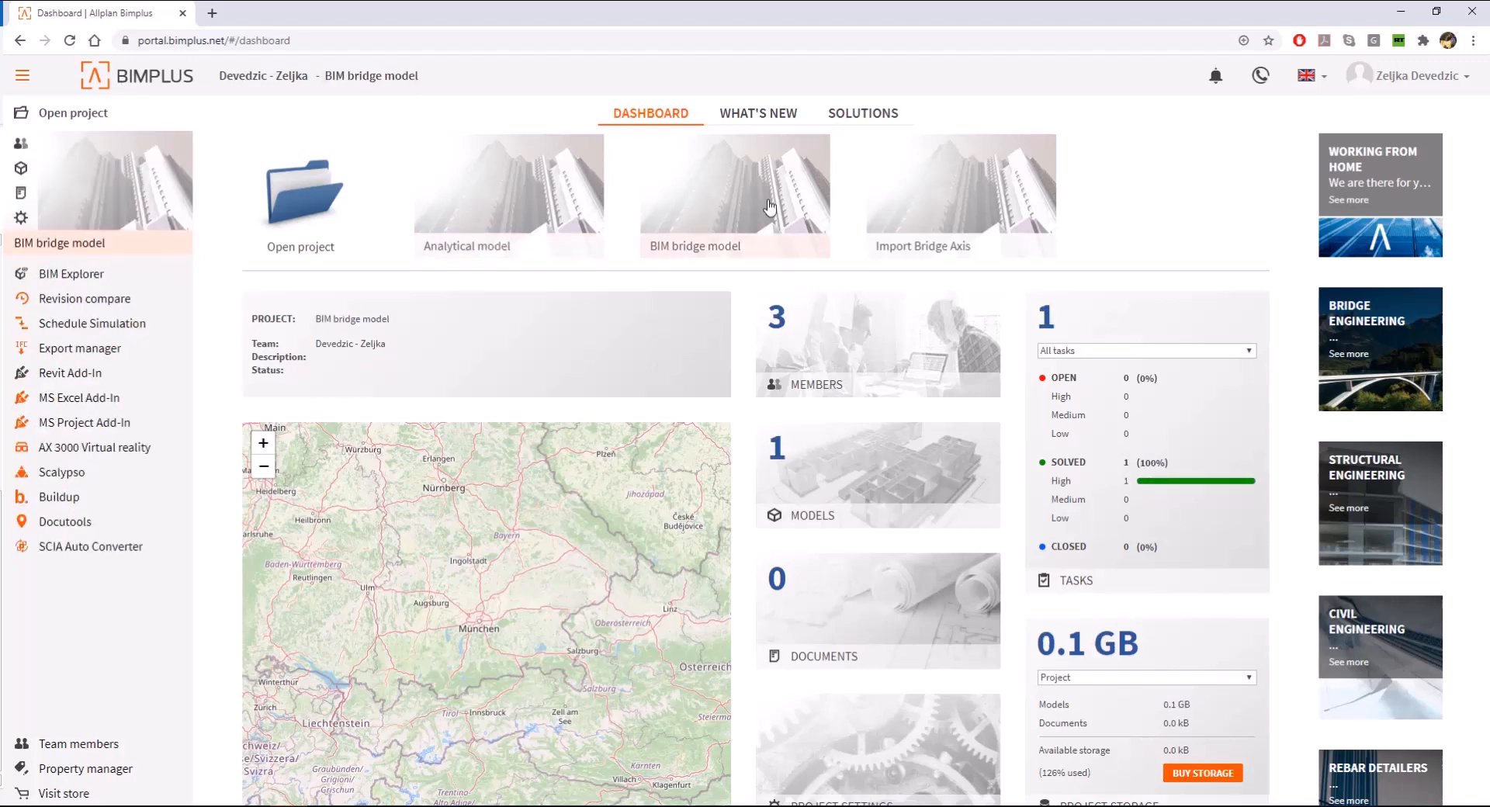
left_click(961, 198)
left_click(557, 213)
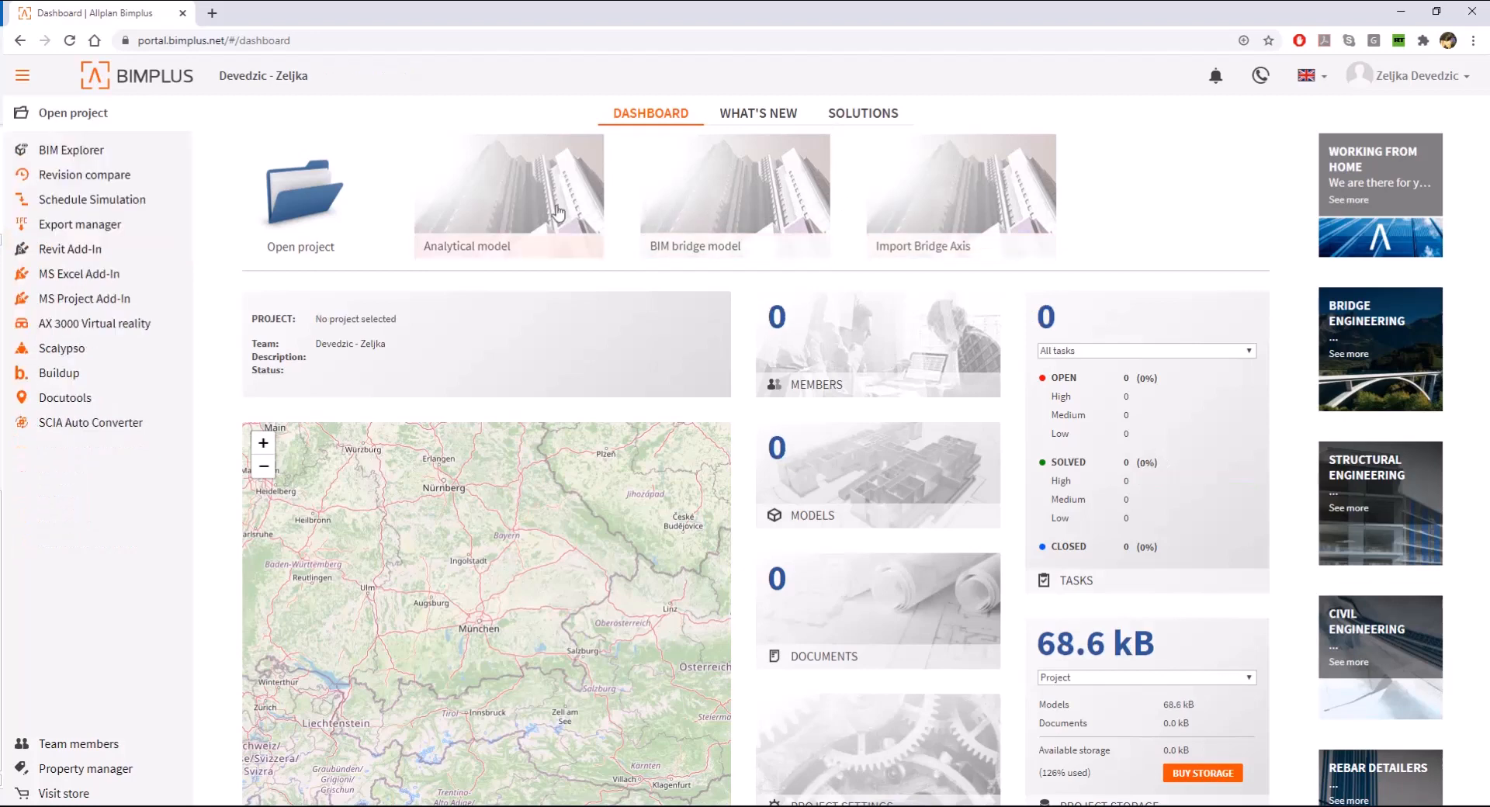
left_click(18, 77)
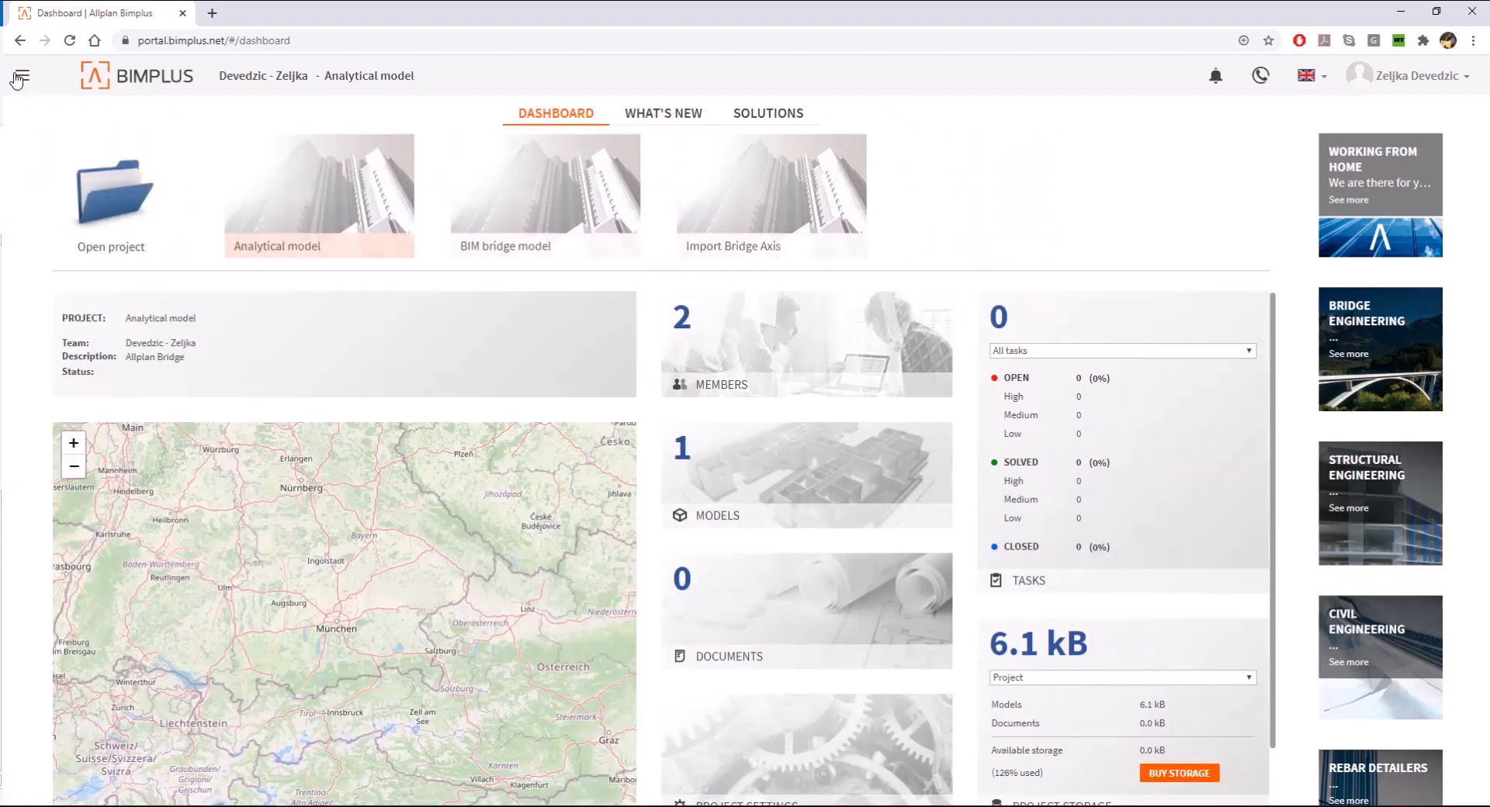
left_click(19, 78)
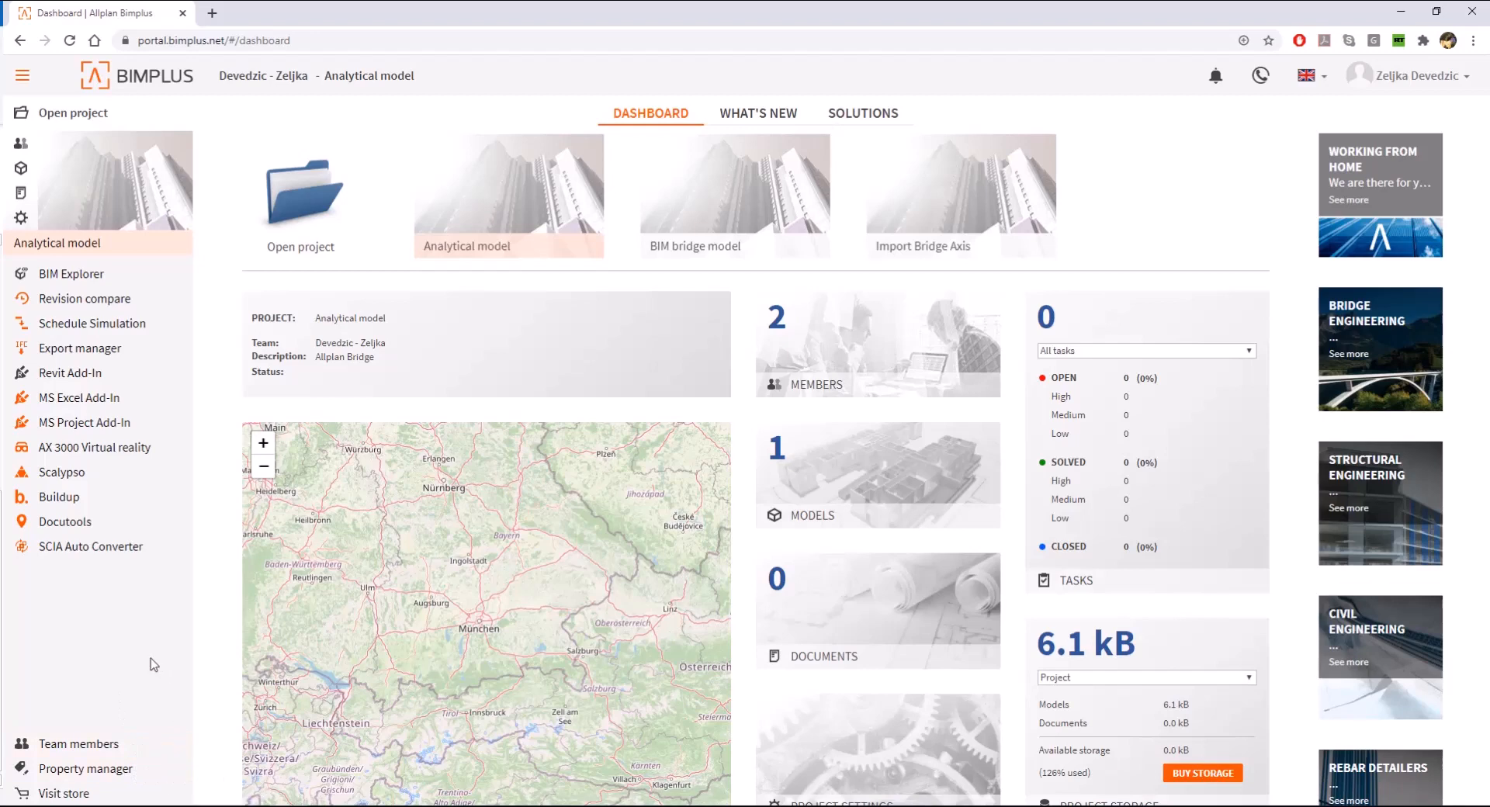
- Open the project overview and set the 0_Demo_Prestressed Concrete Bridge project's type to Engineering, kind to Operation and status to In planning stage
left_click(313, 211)
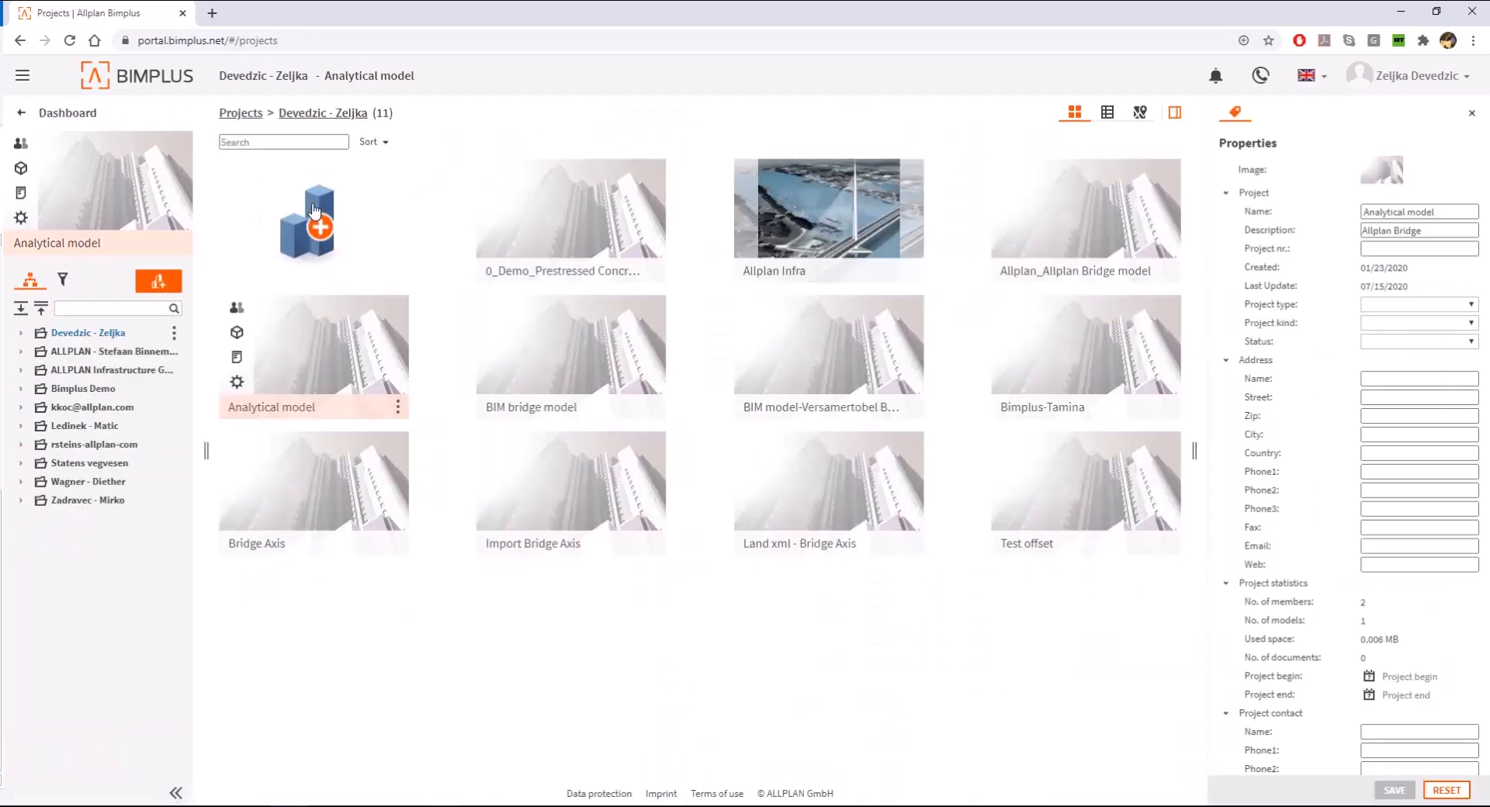
left_click(557, 219)
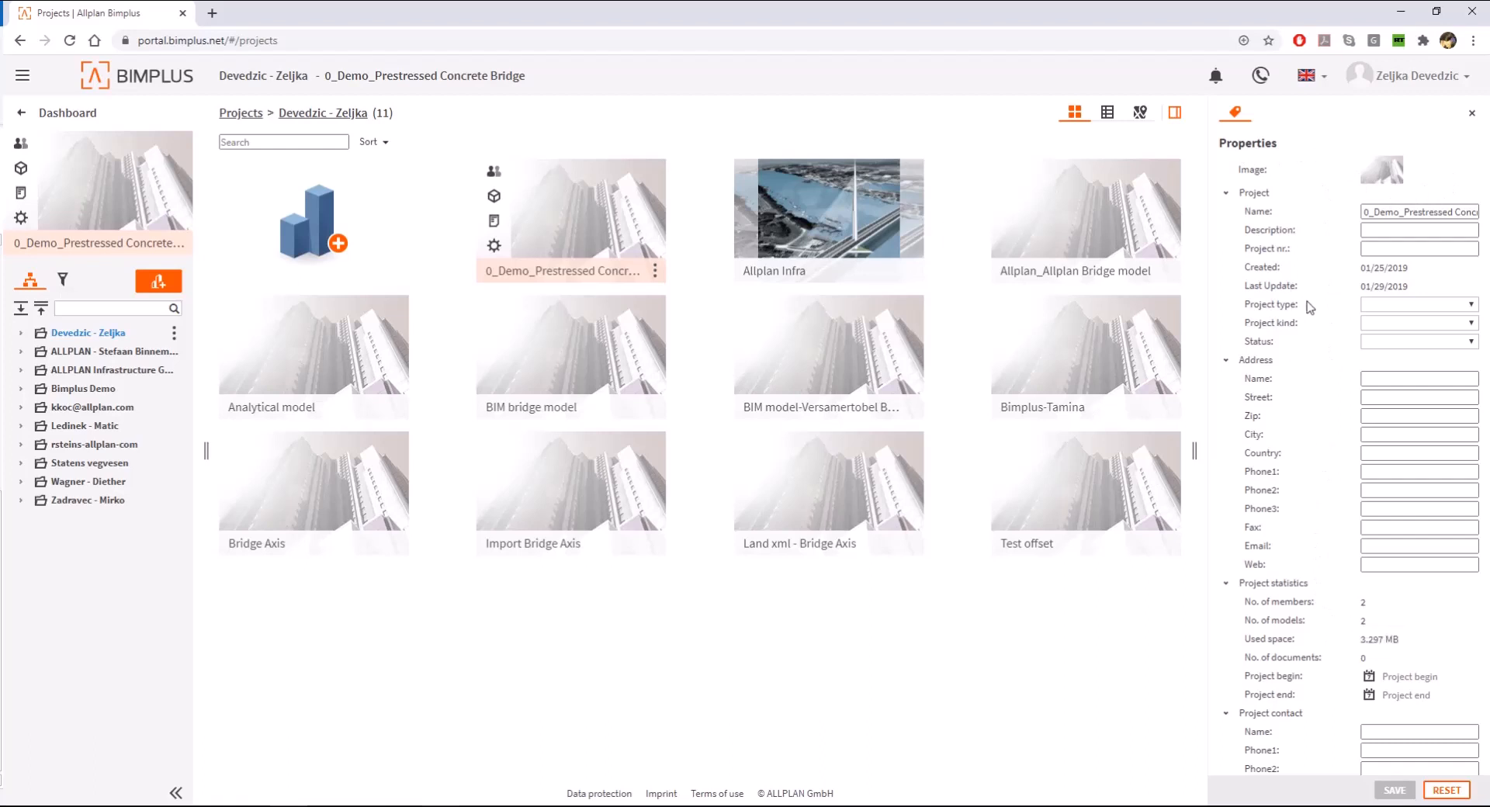
left_click(1395, 309)
left_click(1409, 352)
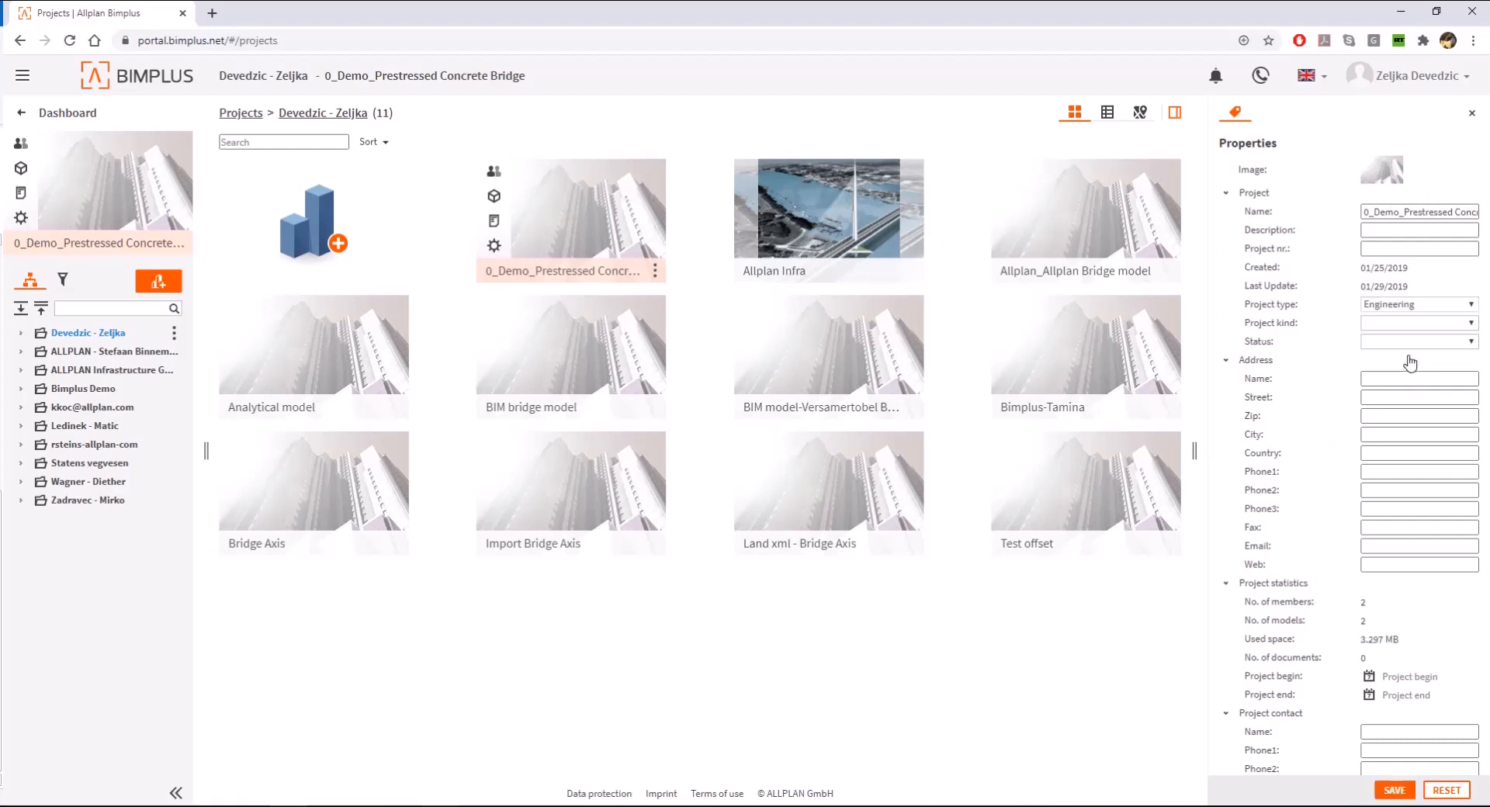
left_click(1404, 325)
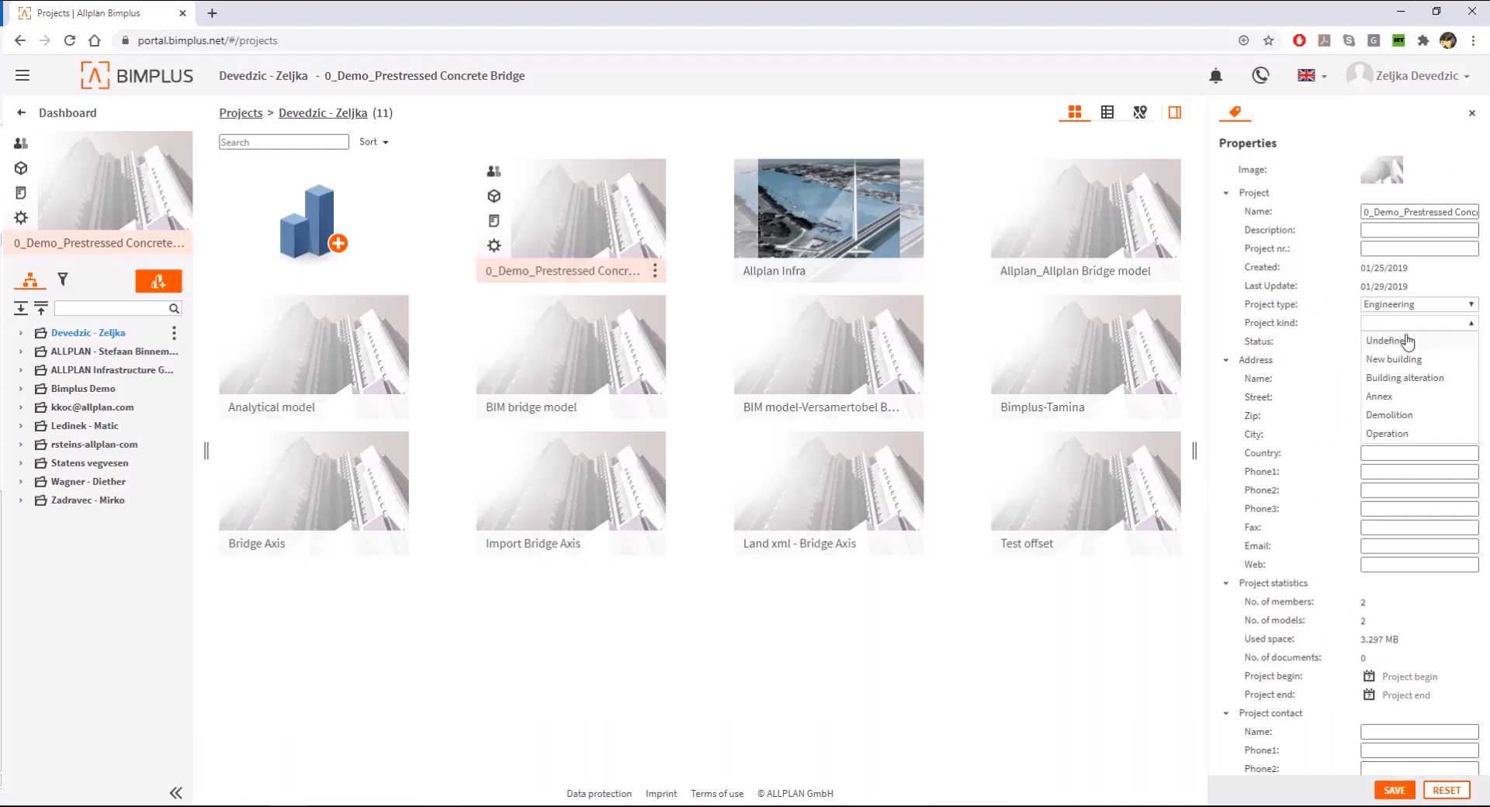
left_click(1412, 432)
left_click(1418, 341)
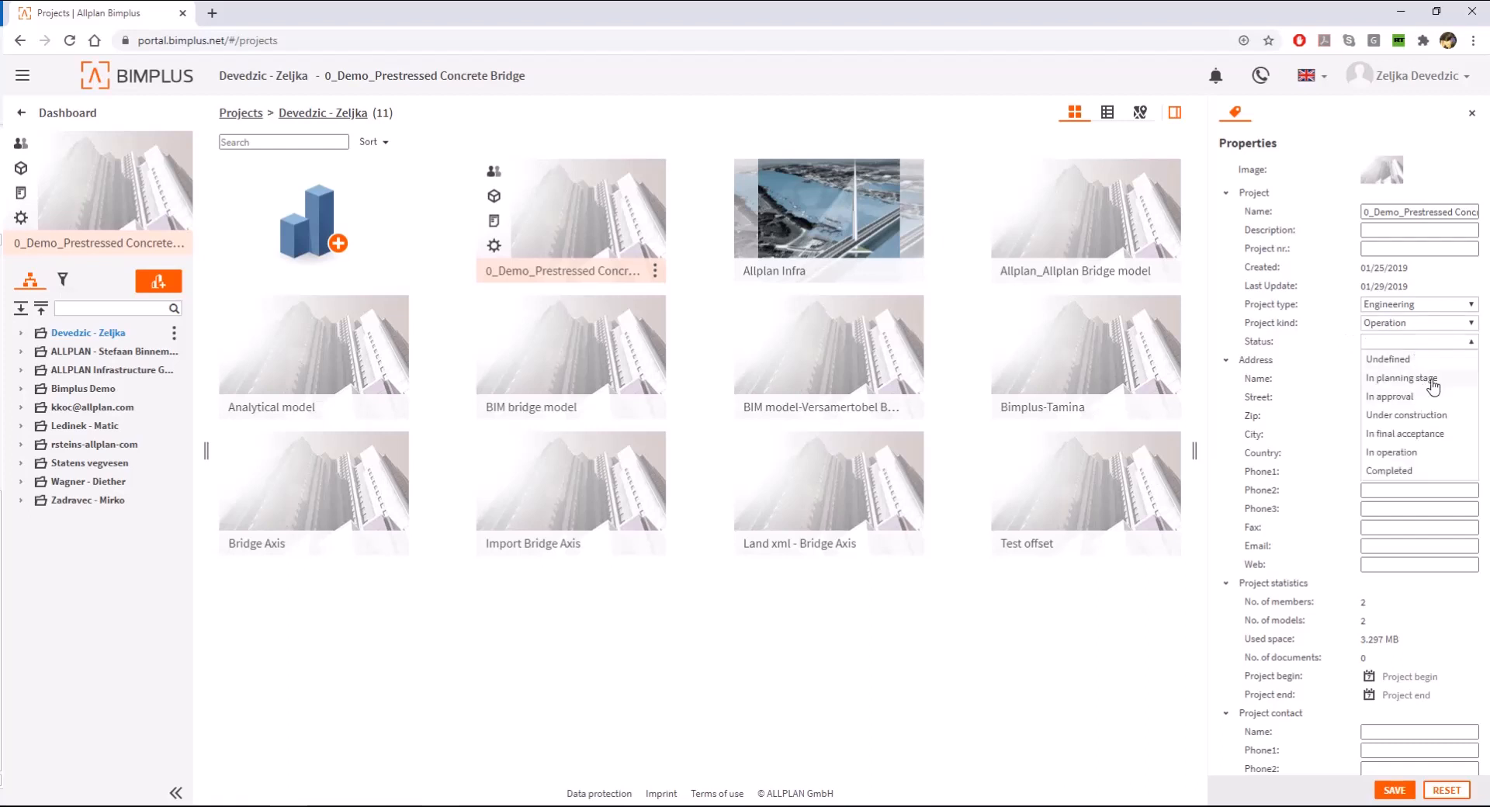
left_click(1418, 378)
- Set the demo project's begin date to 07/23/2020 and its end date to 01/21/2021
scroll(1297, 449, "down", 2)
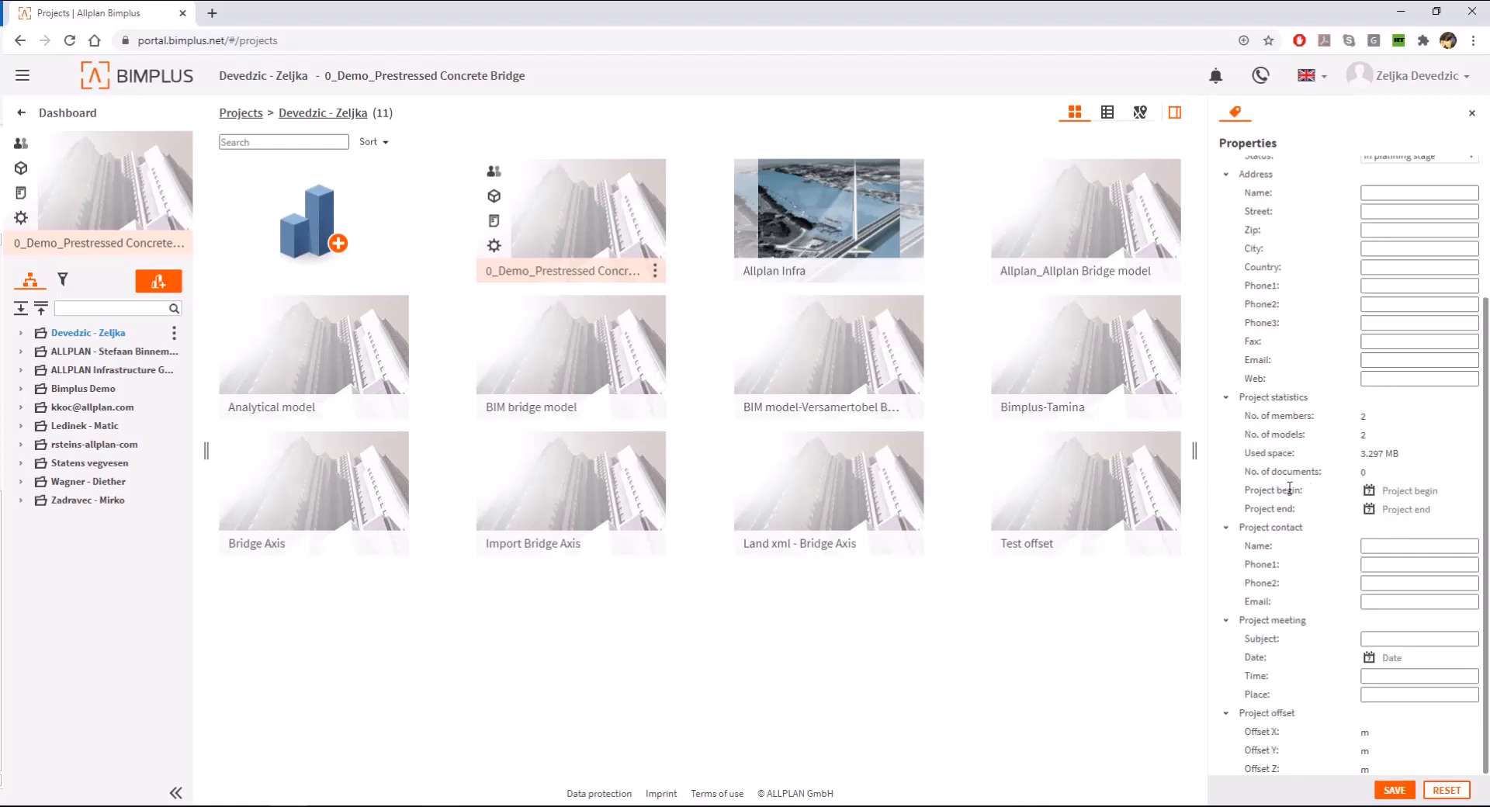
left_click(1369, 492)
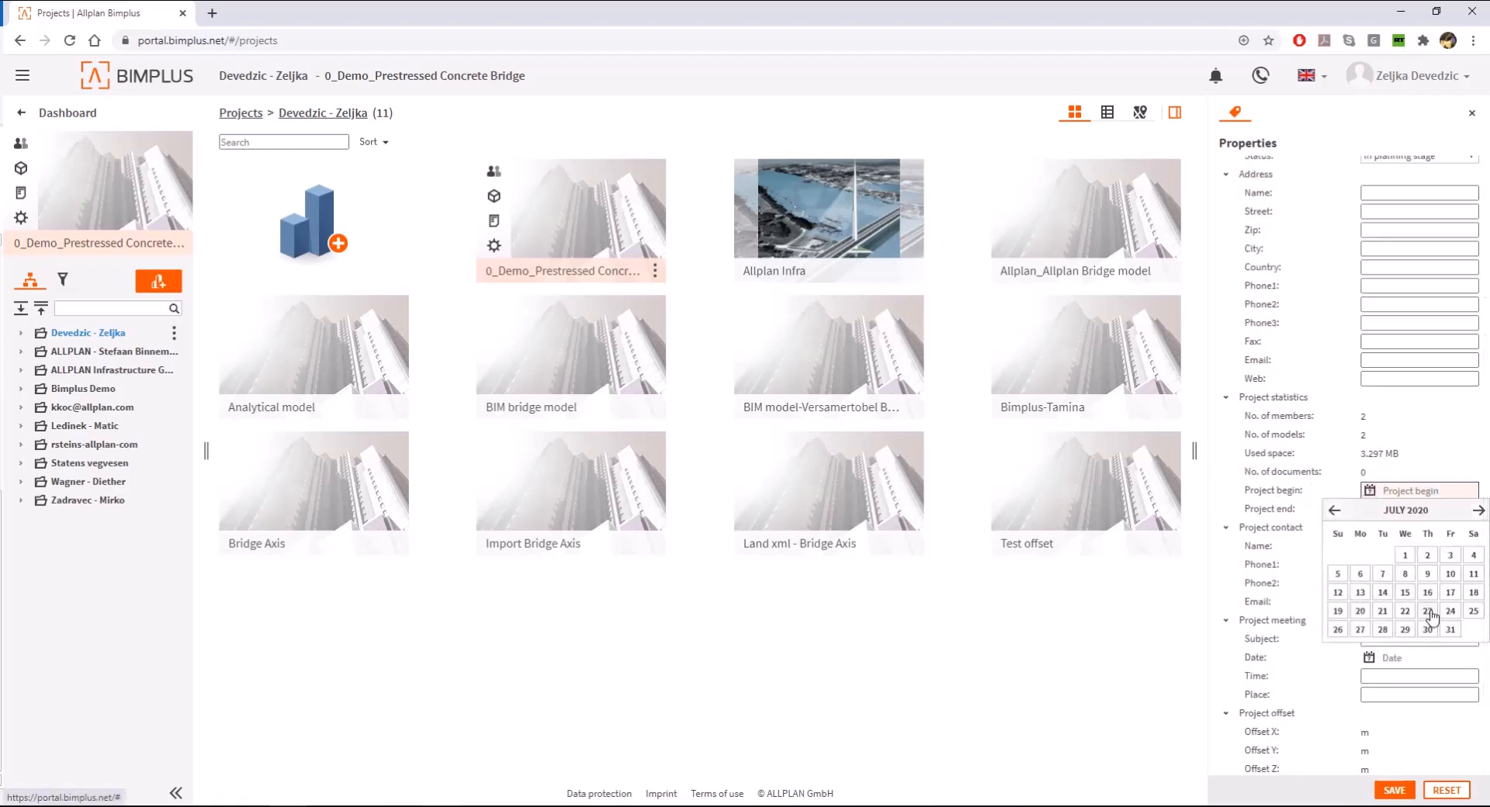
left_click(1427, 612)
left_click(1419, 510)
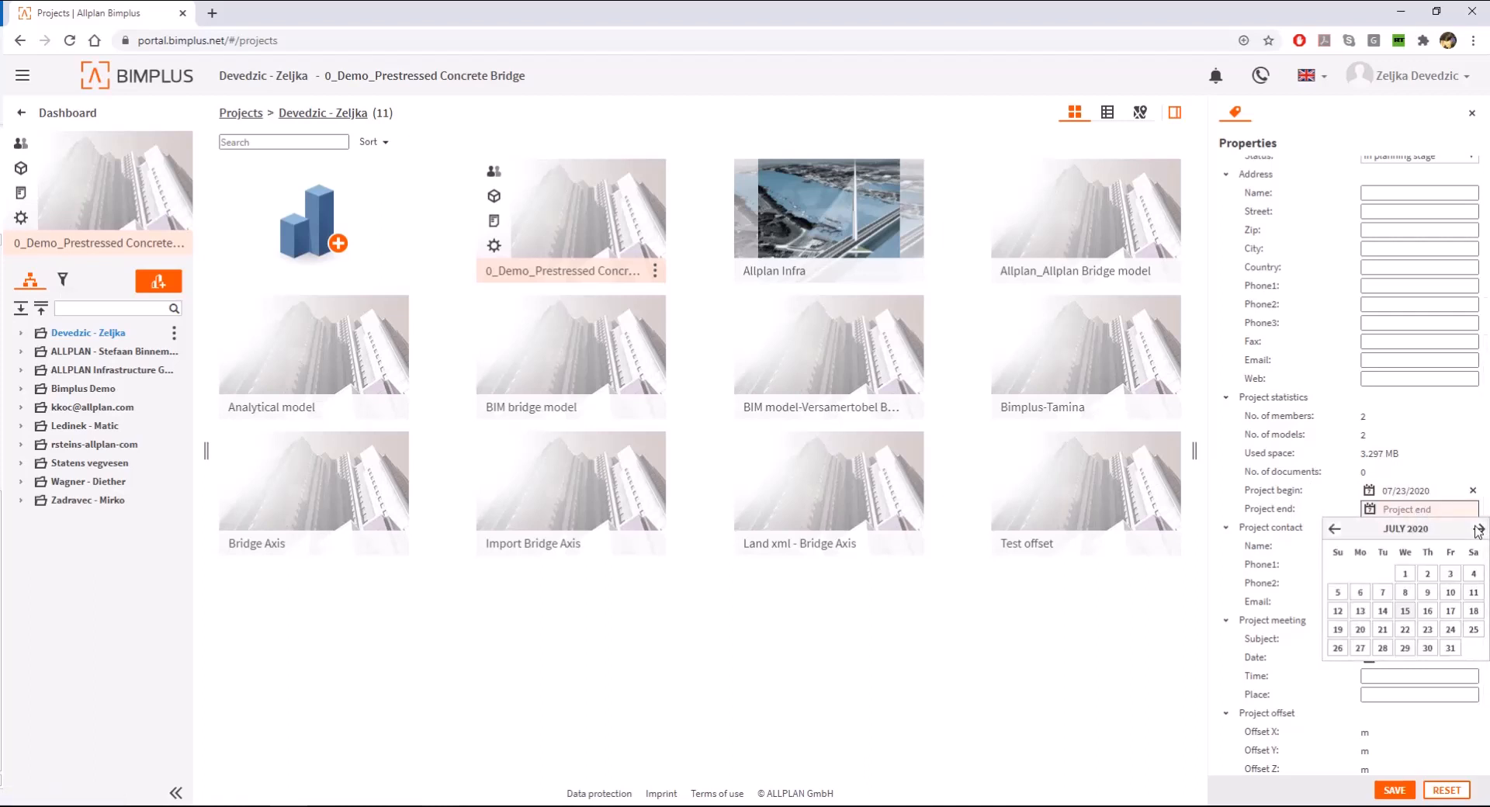
left_click(1478, 531)
left_click(1479, 530)
left_click(1479, 531)
left_click(1479, 531)
left_click(1479, 531)
left_click(1479, 531)
left_click(1427, 630)
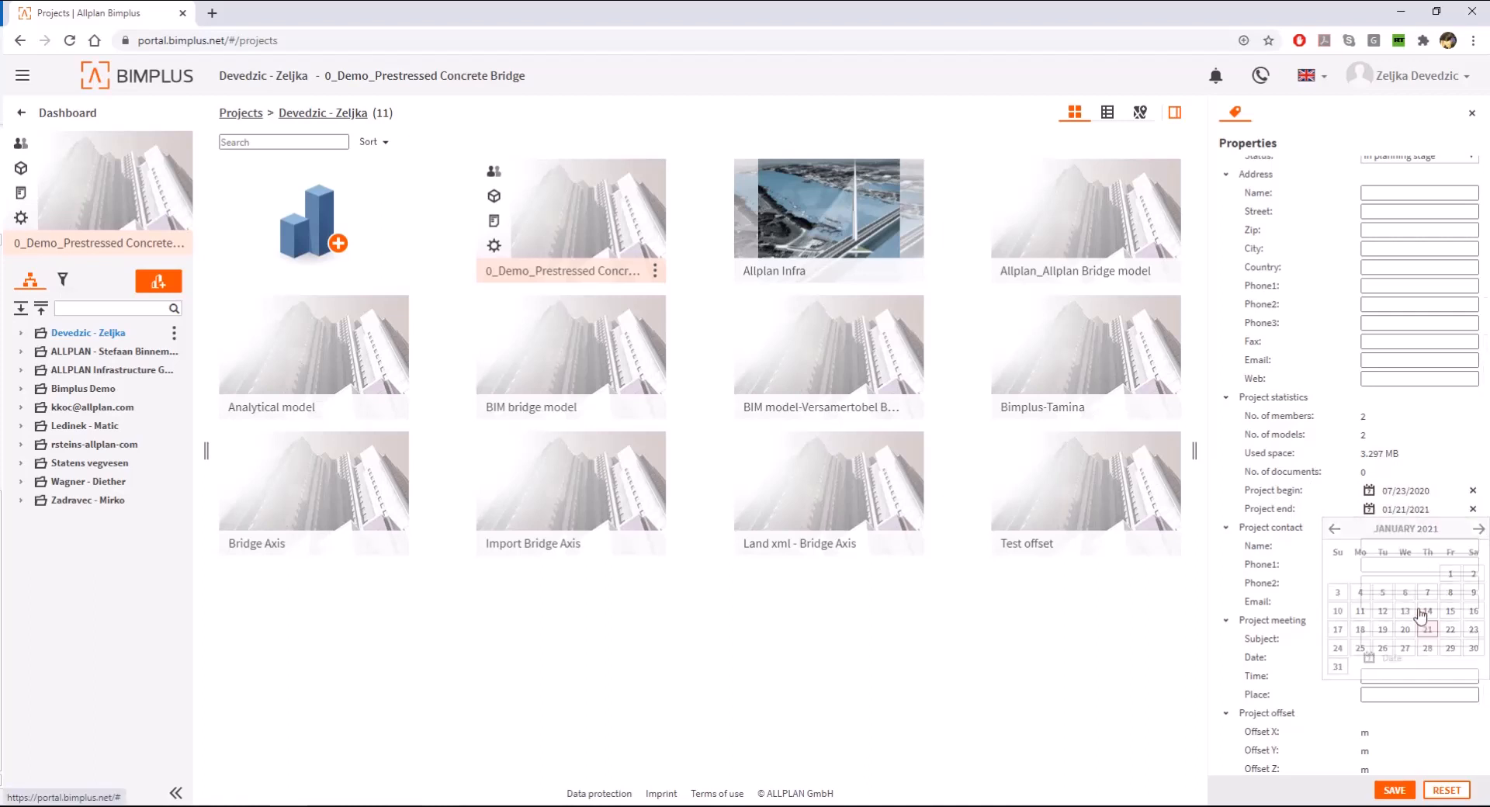
- Leave the project contact name empty and save the demo project's changed properties
left_click(1378, 547)
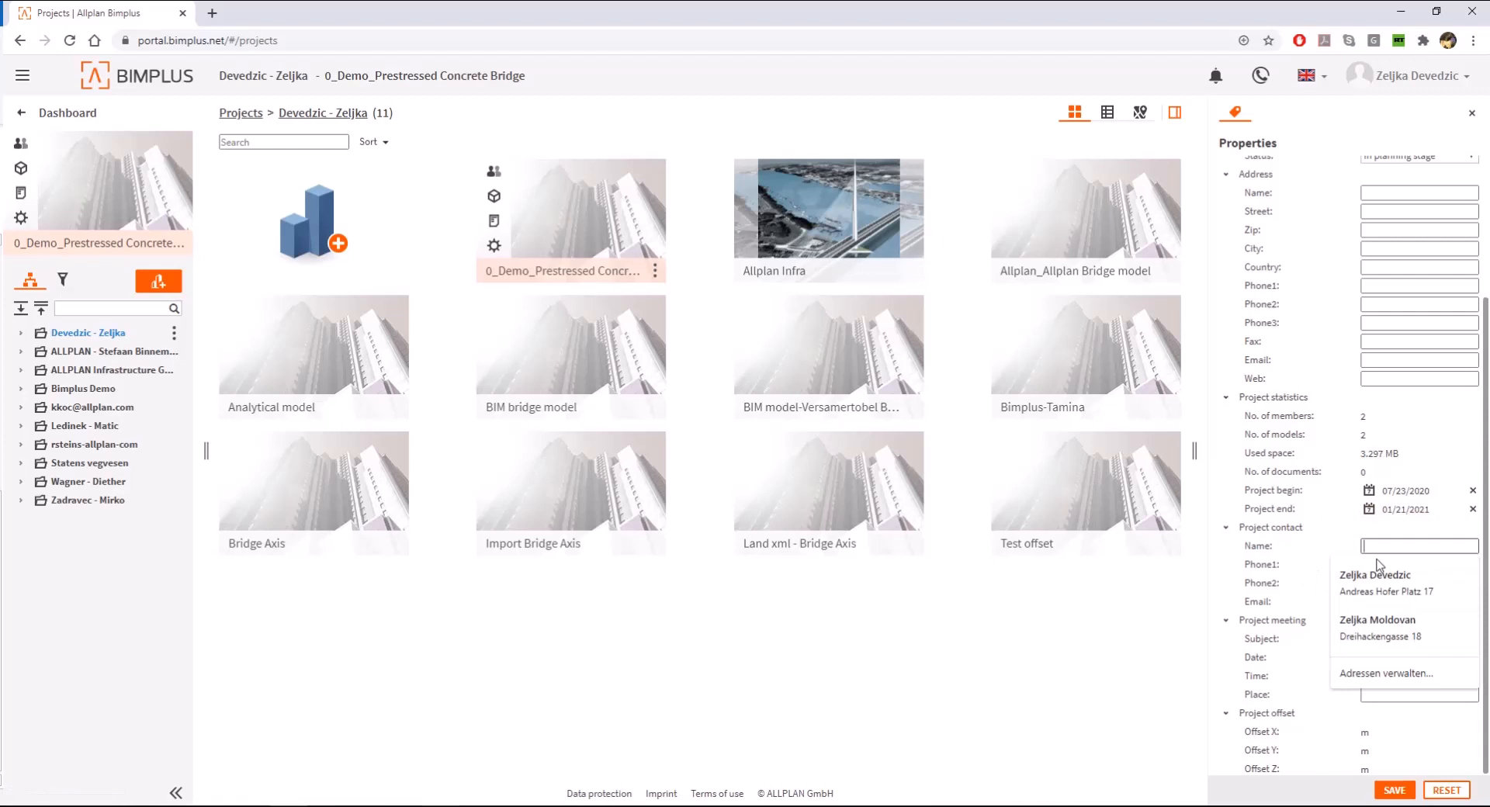
left_click(1302, 571)
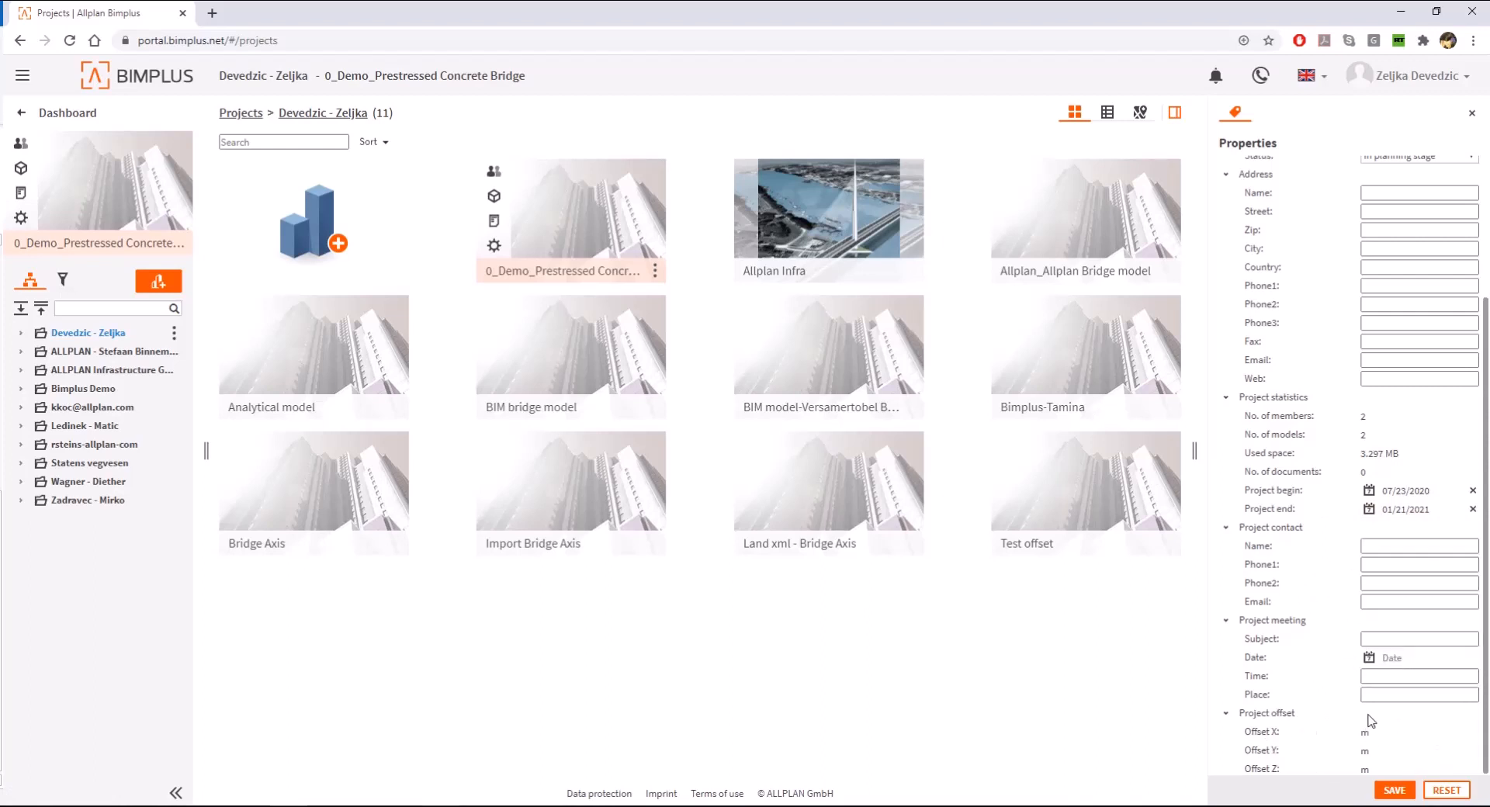
scroll(1322, 696, "up", 3)
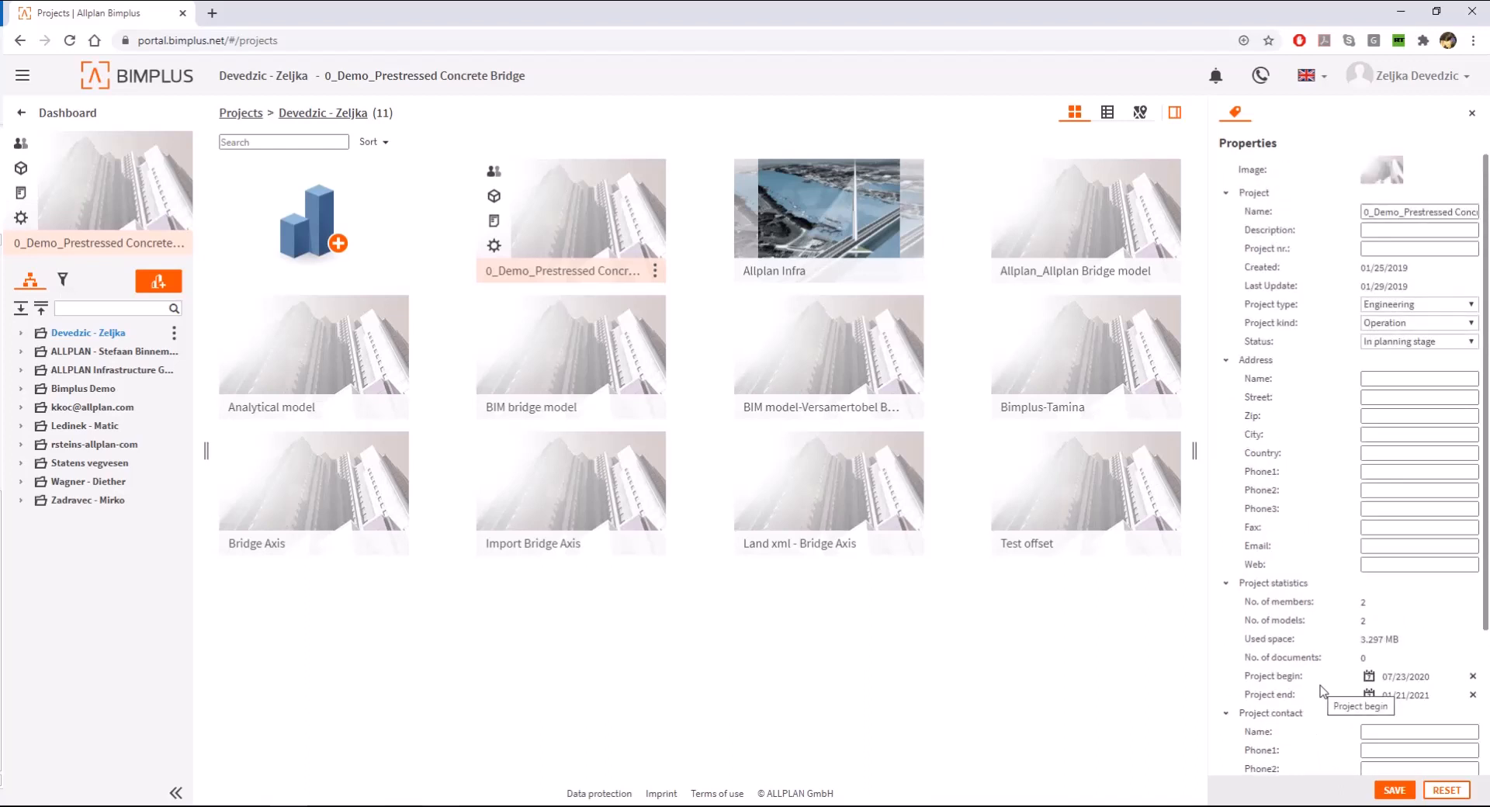
left_click(1385, 792)
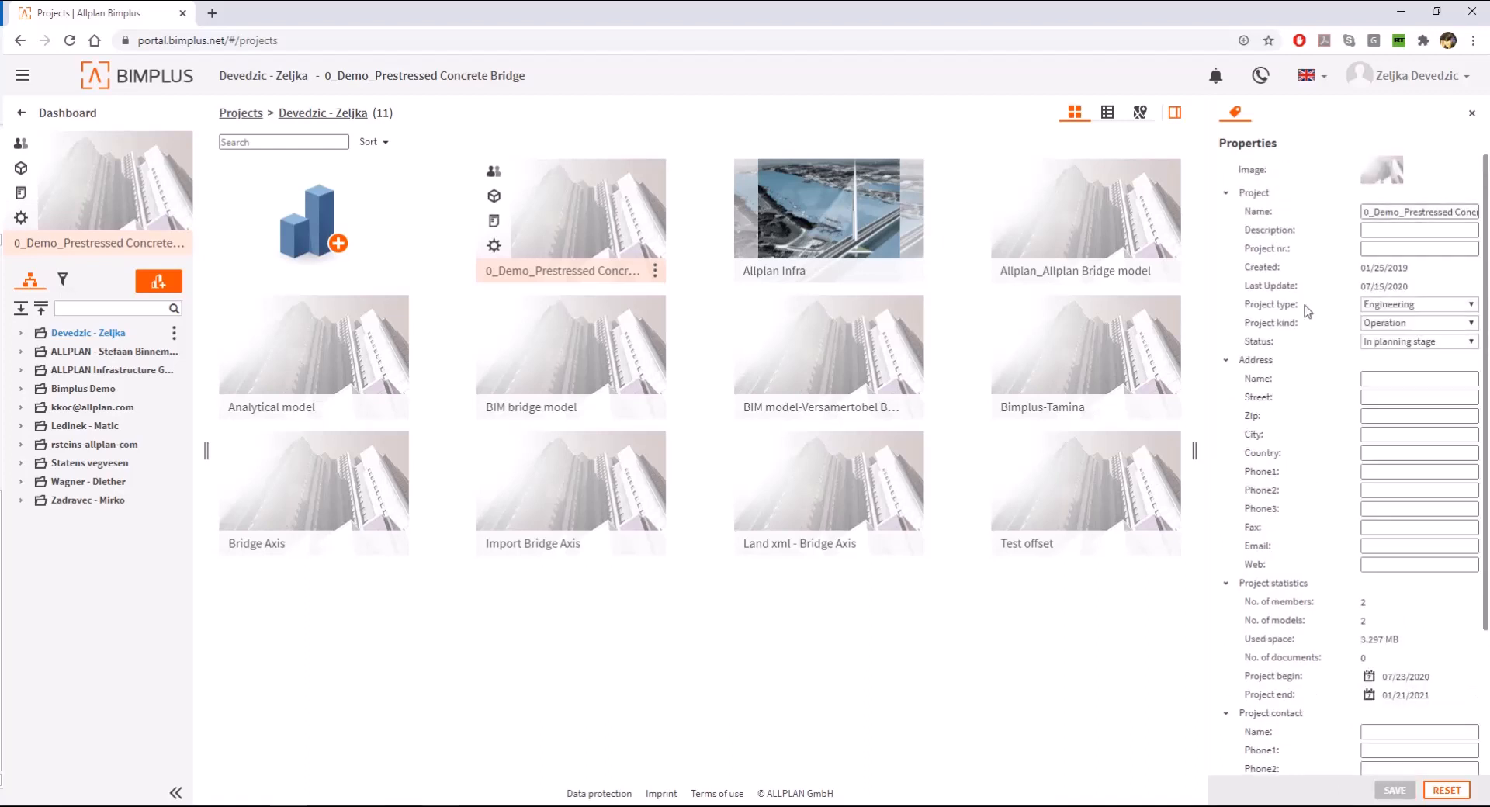
- View the projects as a table, return to the thumbnail view, and open the demo project's settings
left_click(1110, 114)
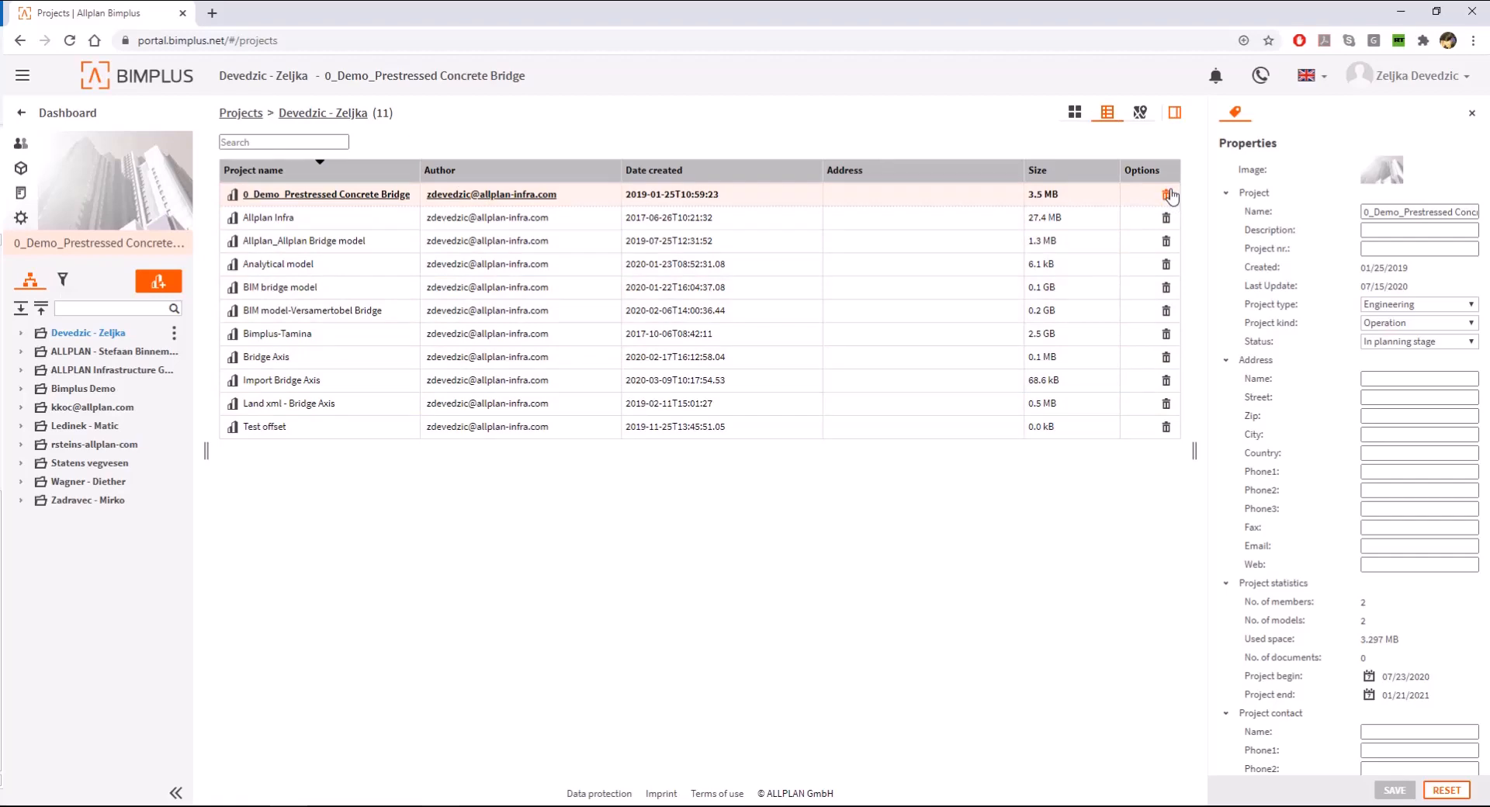
left_click(1074, 116)
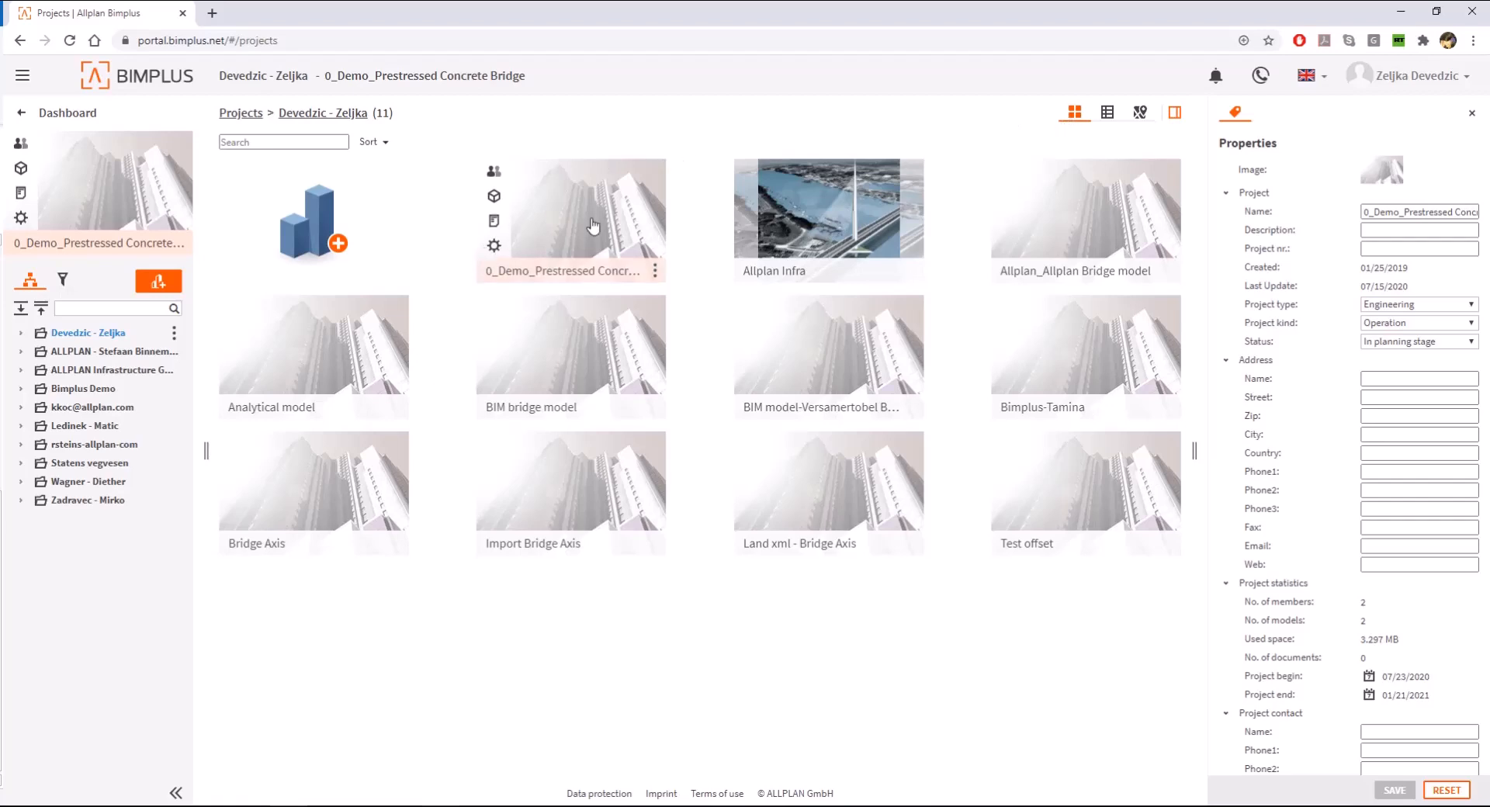
left_click(493, 246)
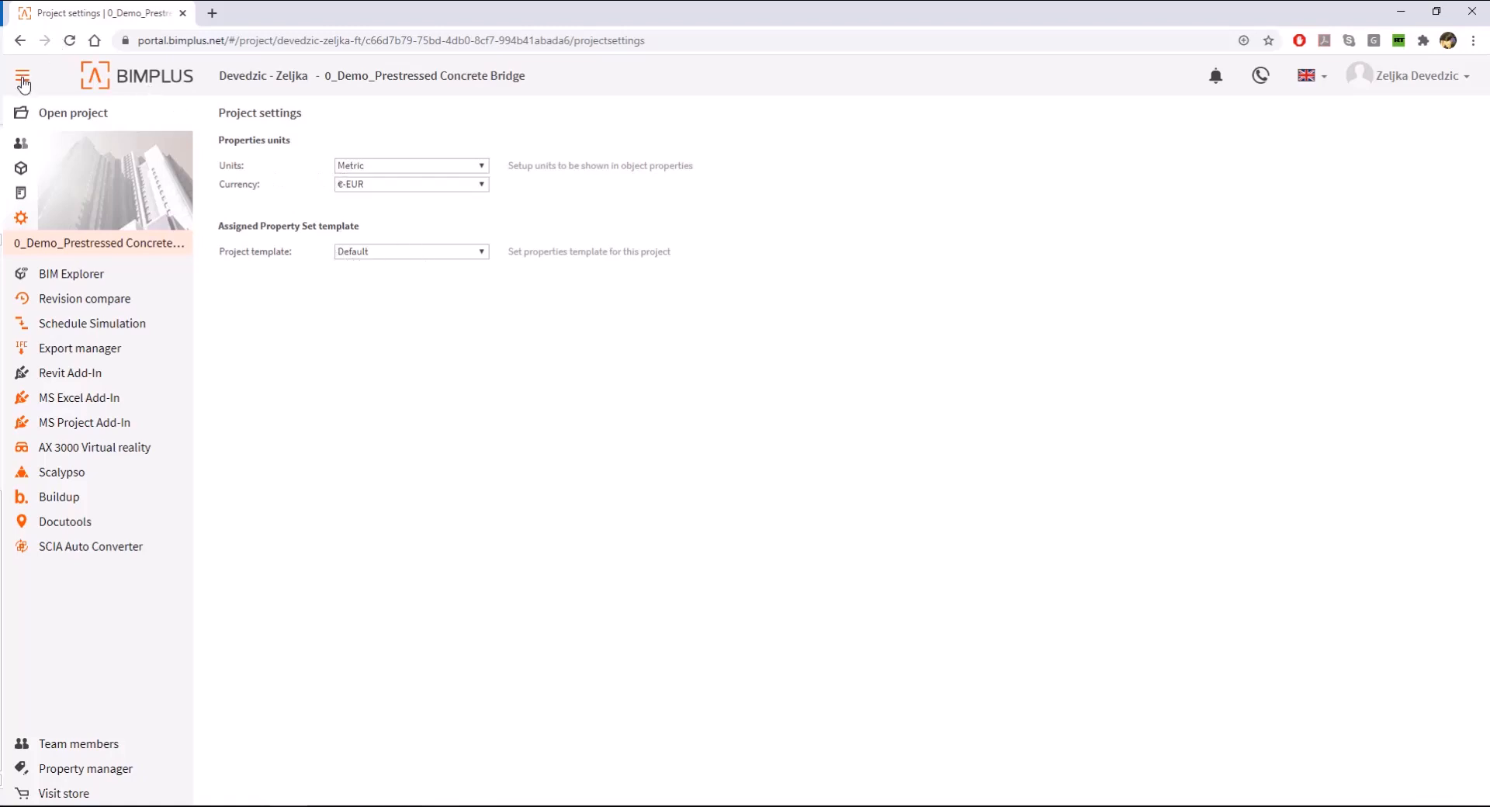
- View the demo project's documents and its models, including the 0_Demo_Prestressed Concrete Bridge model's options and the table view
left_click(20, 194)
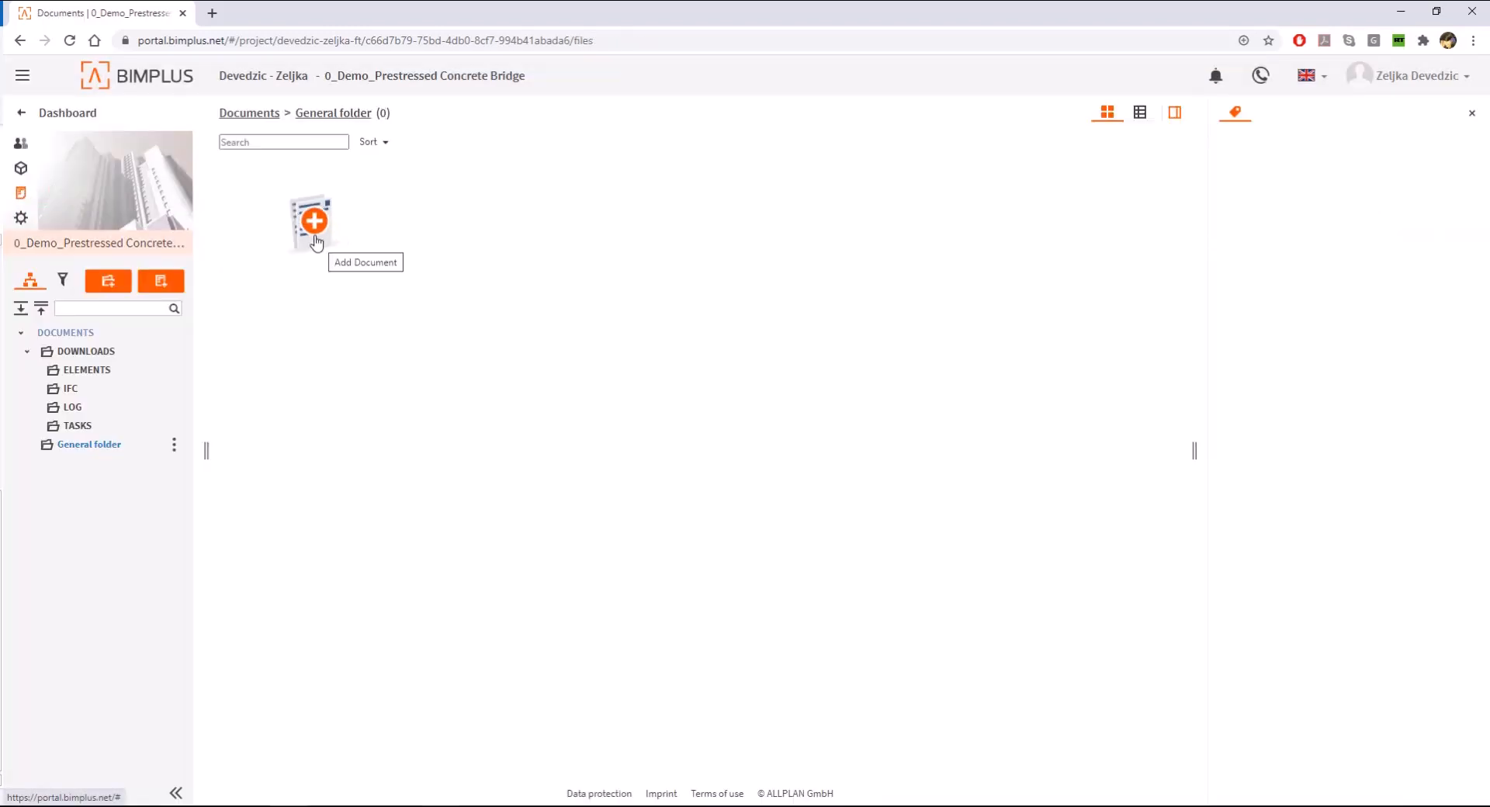
left_click(22, 168)
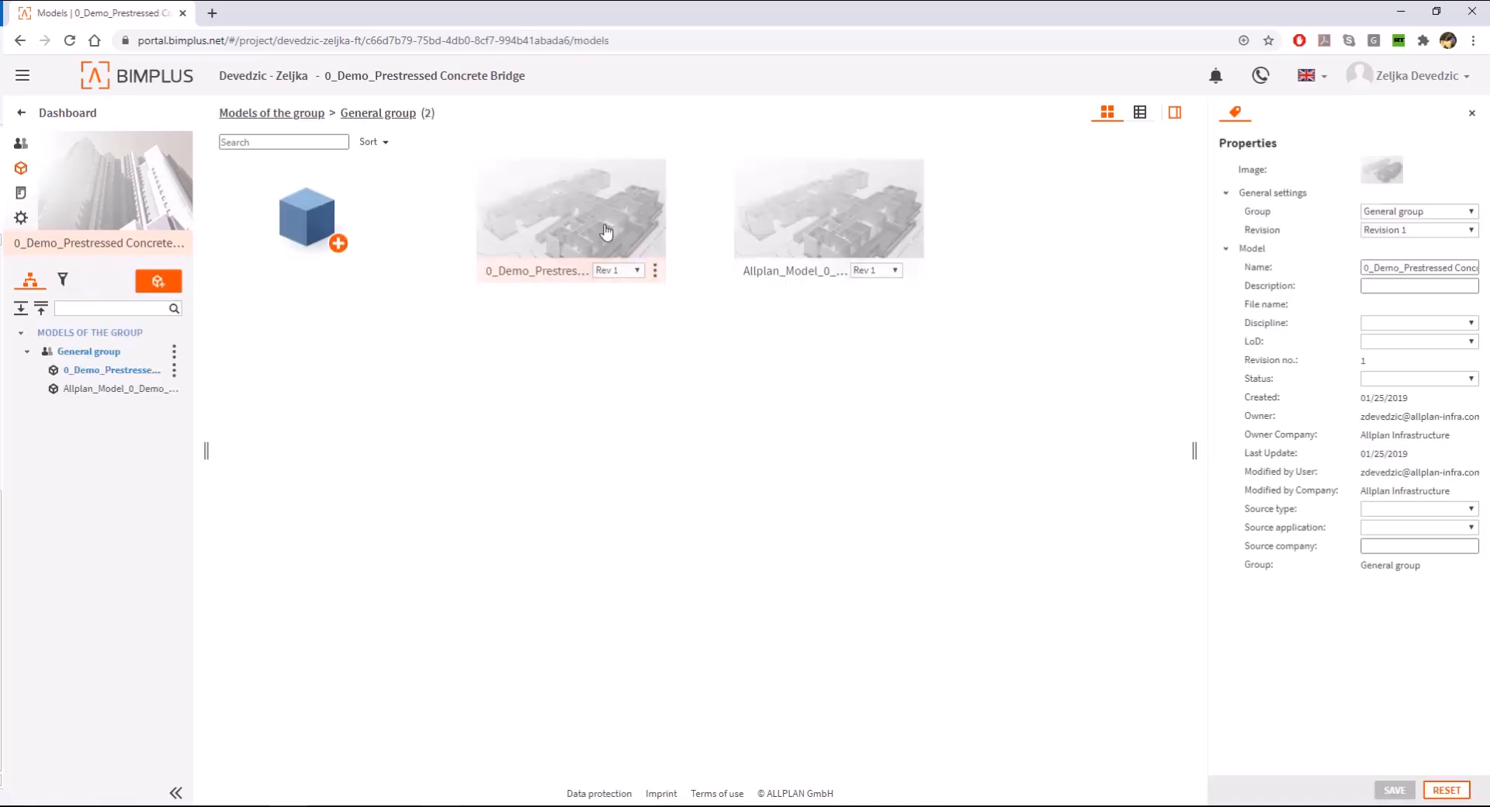
left_click(654, 270)
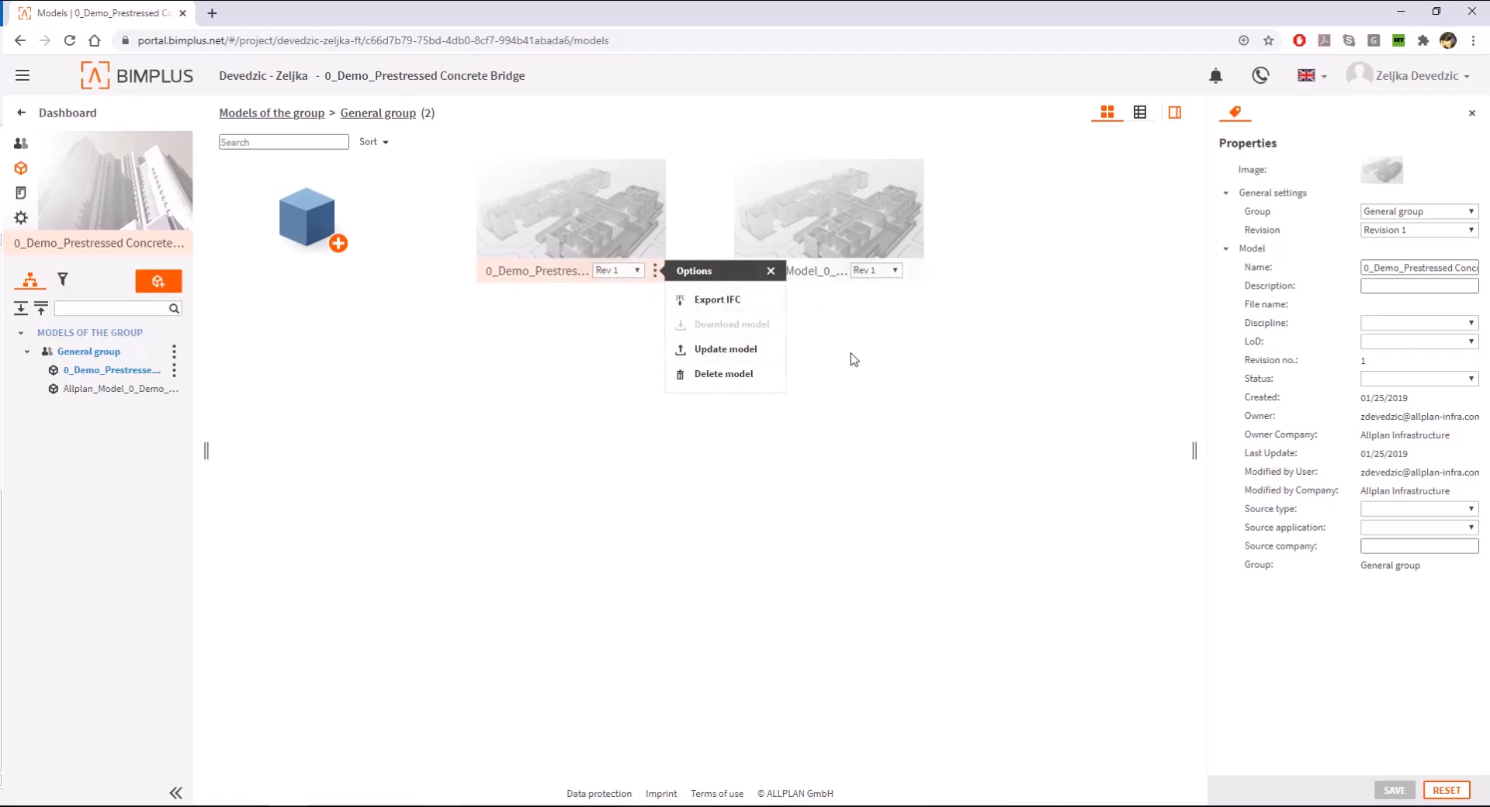
left_click(1140, 115)
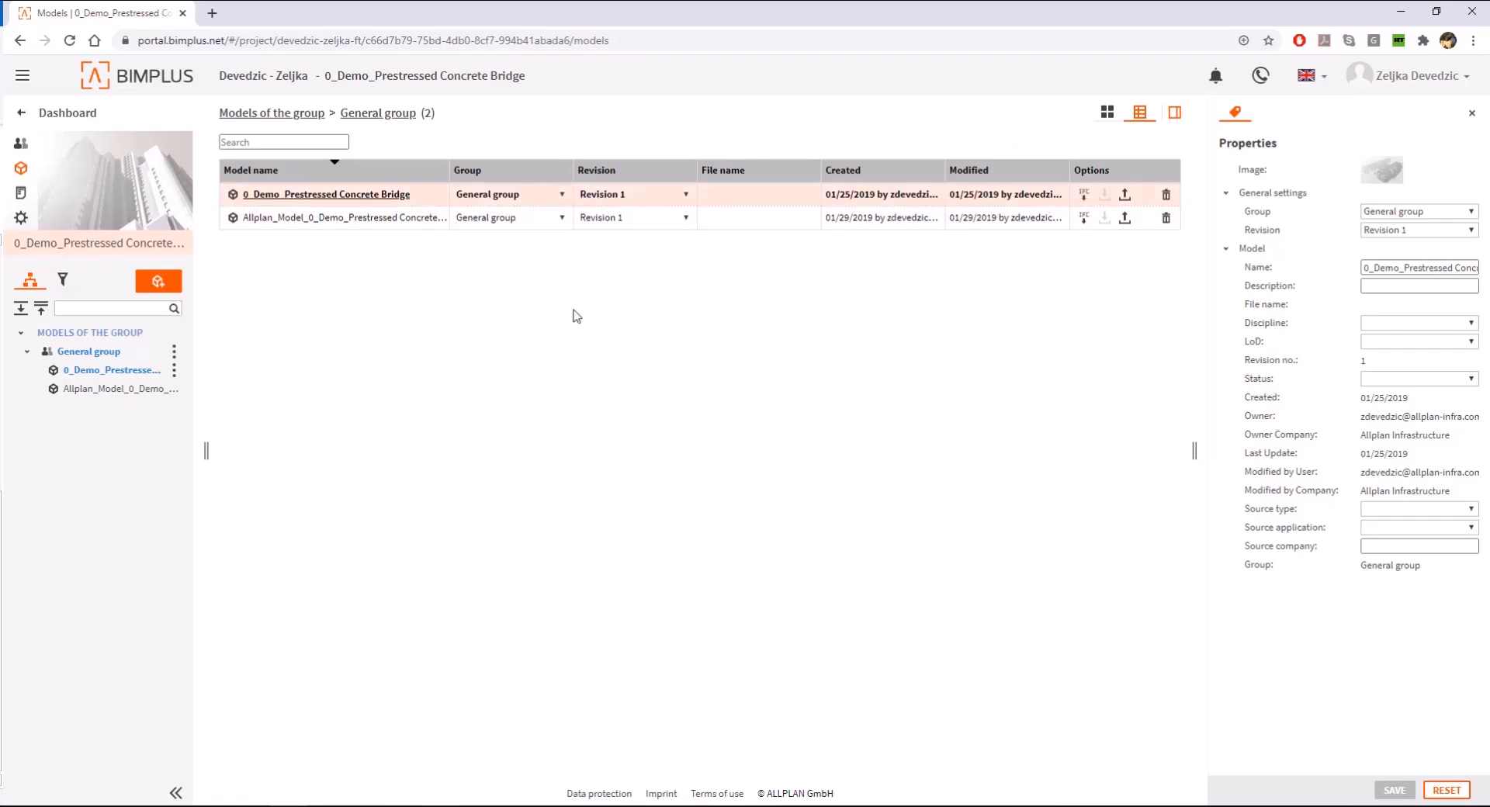
- View the project members as thumbnails and check the roles available for inviting a member, without sending an invitation
left_click(20, 145)
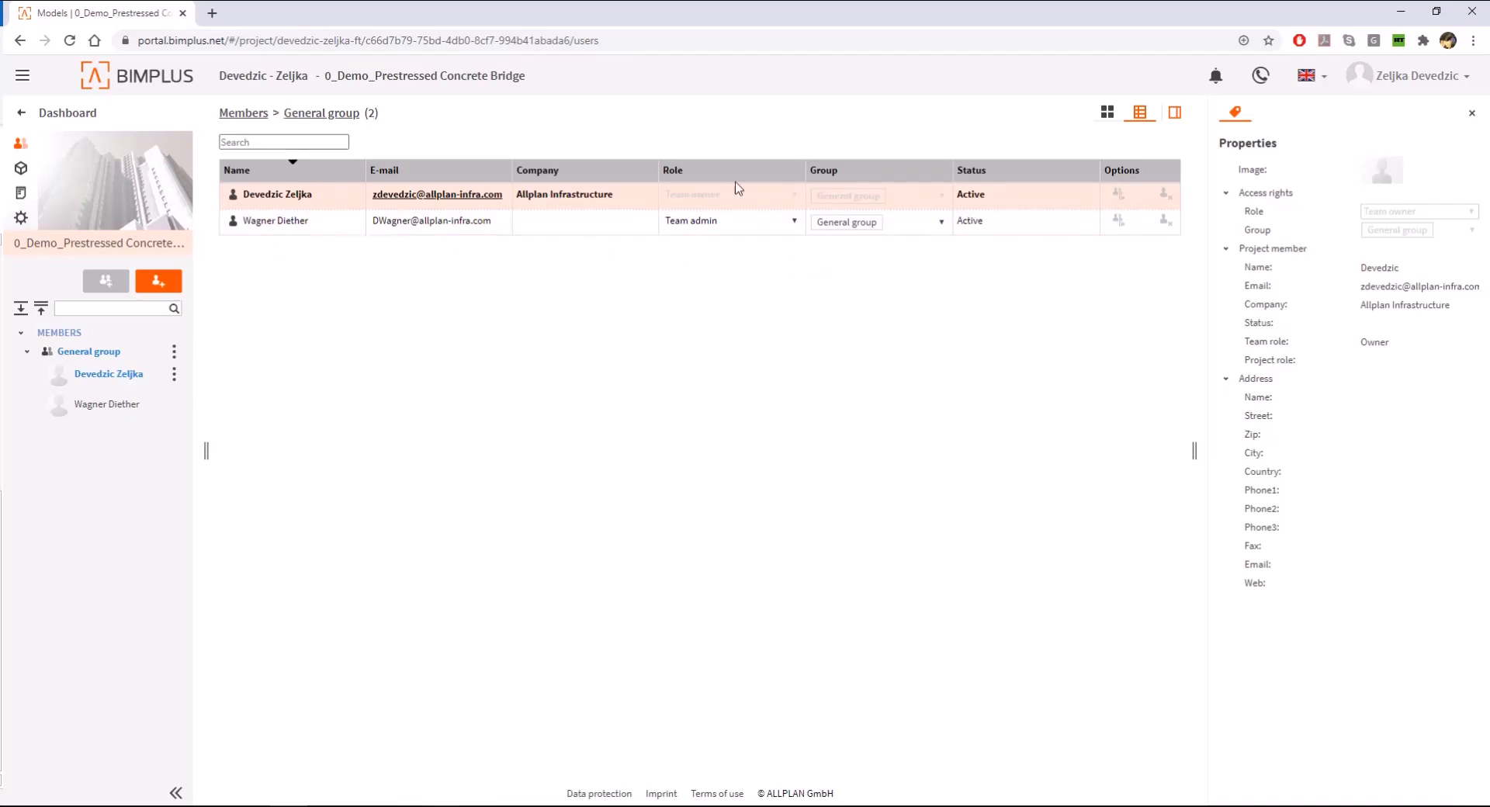
left_click(1105, 115)
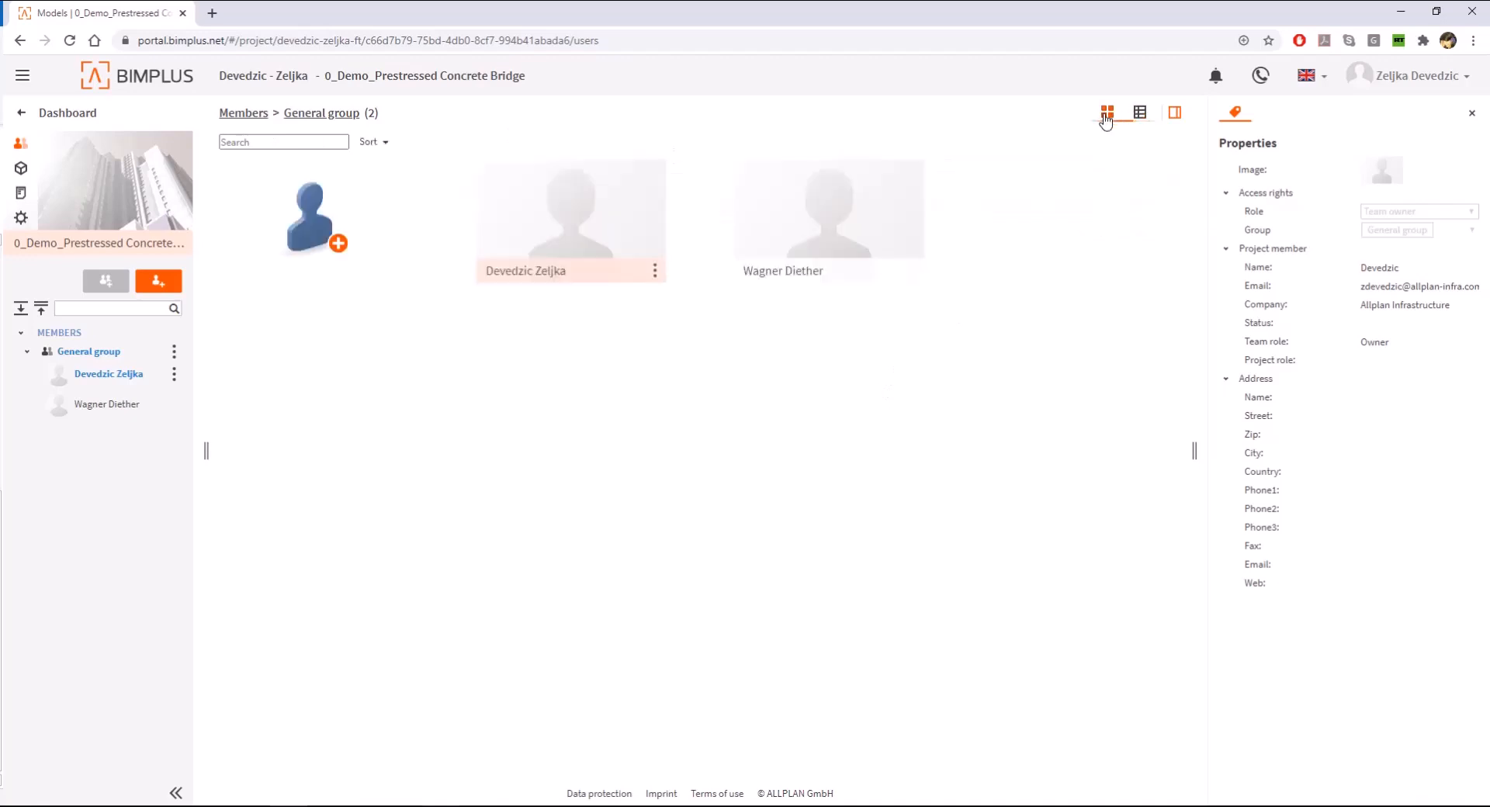
left_click(655, 270)
left_click(312, 220)
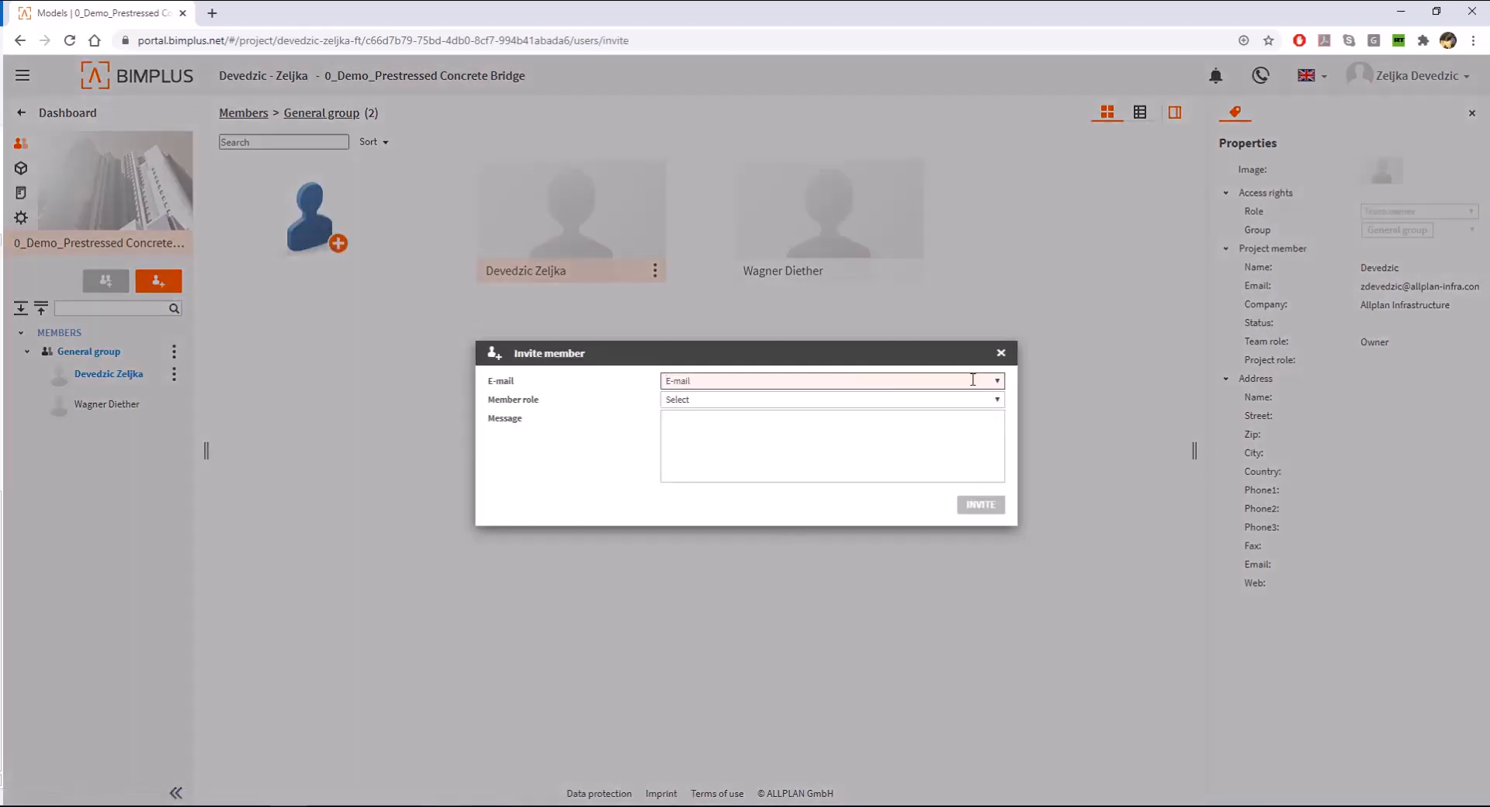
left_click(932, 400)
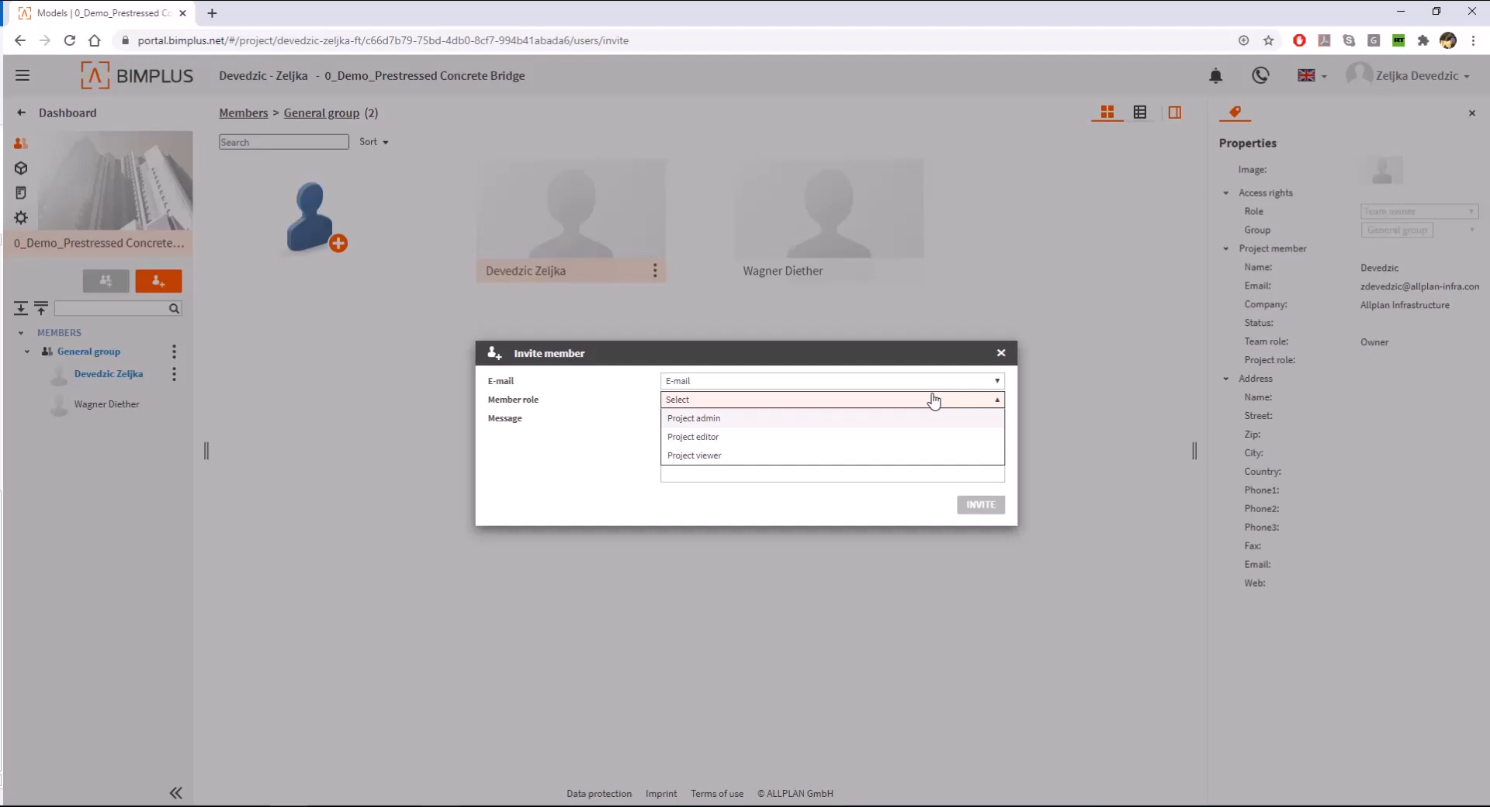
left_click(1000, 353)
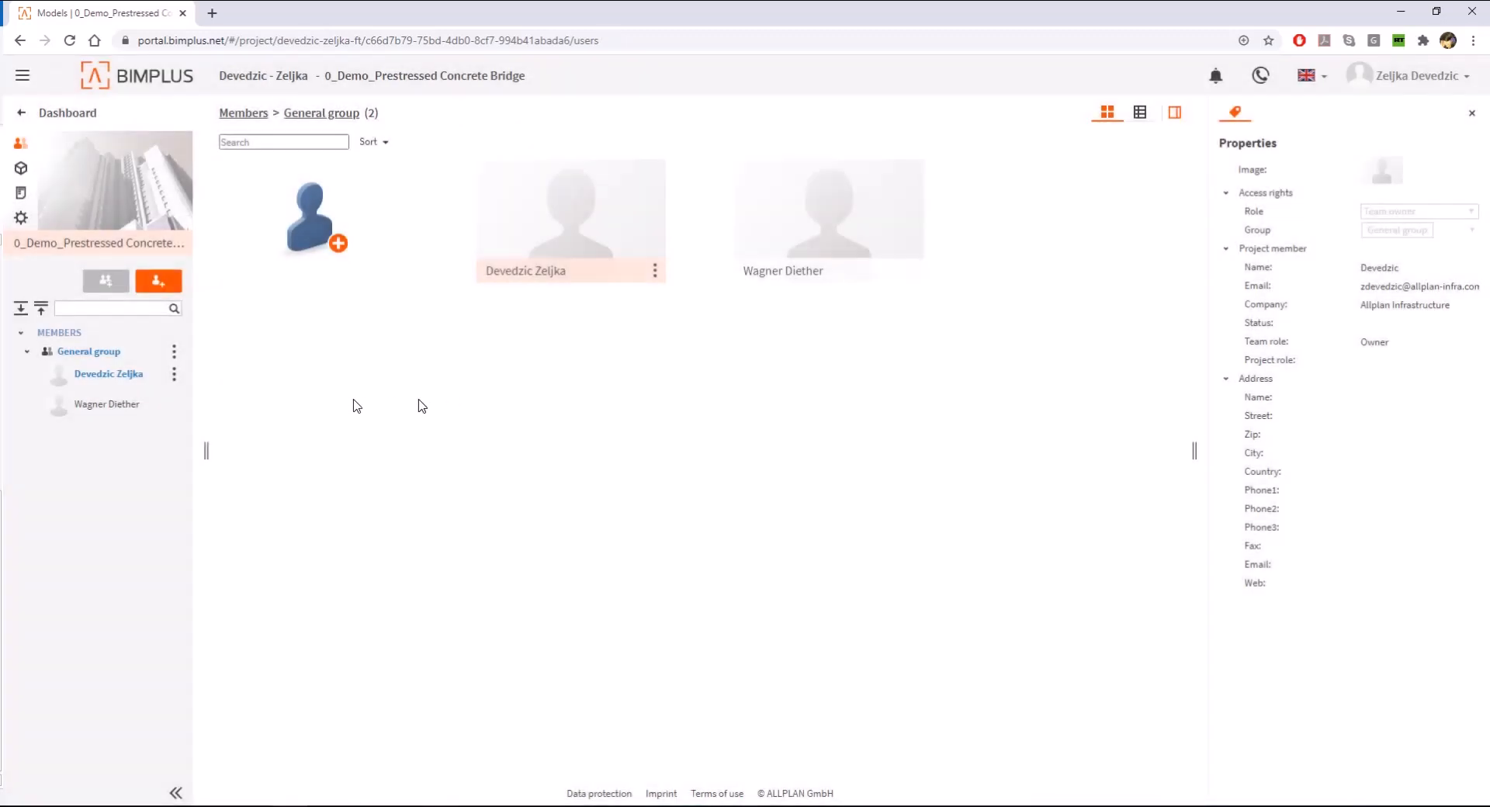
- Open the demo project in BIM Explorer and inspect the bridge superstructure's element properties
left_click(114, 187)
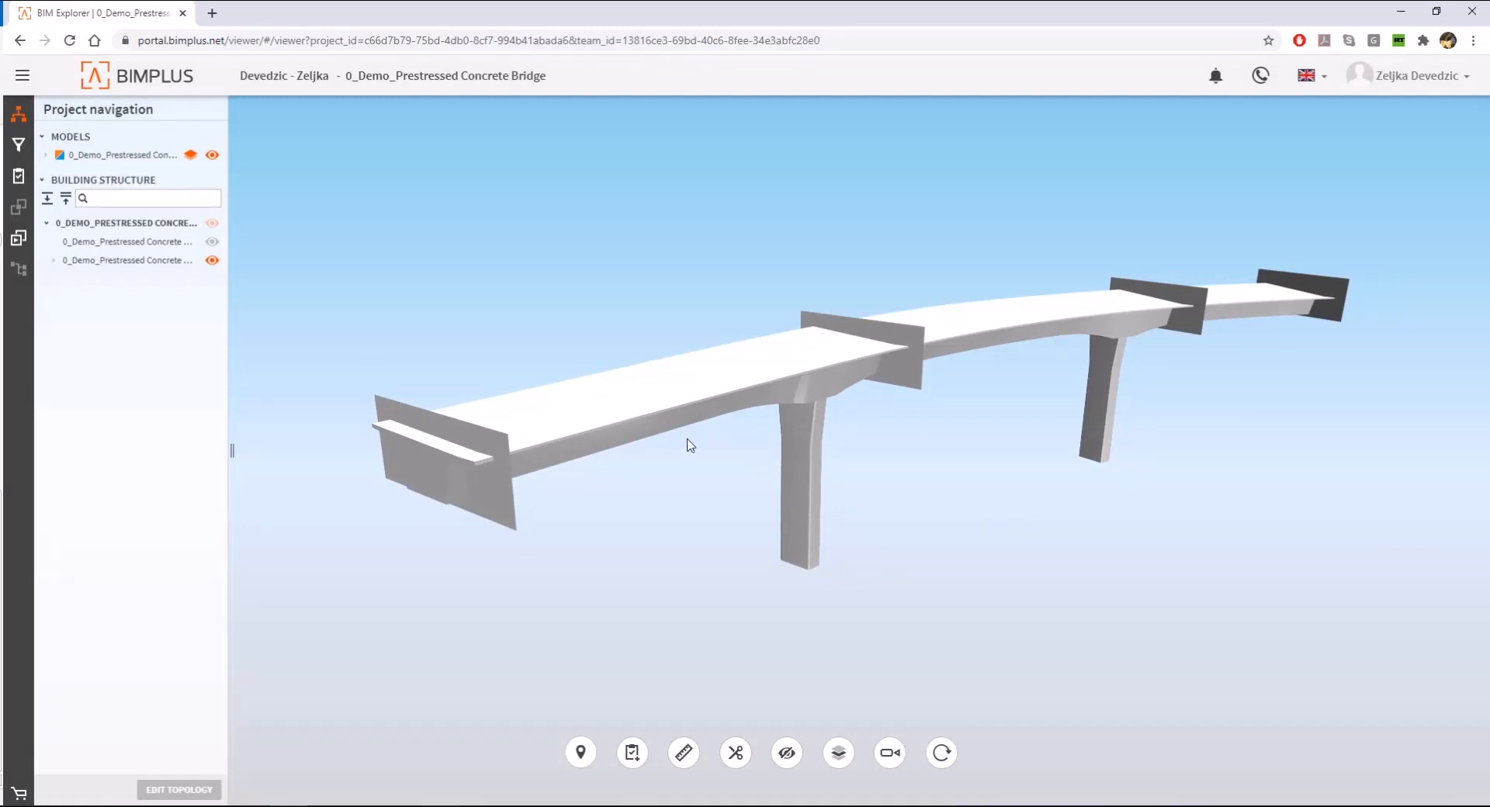
left_click(659, 422)
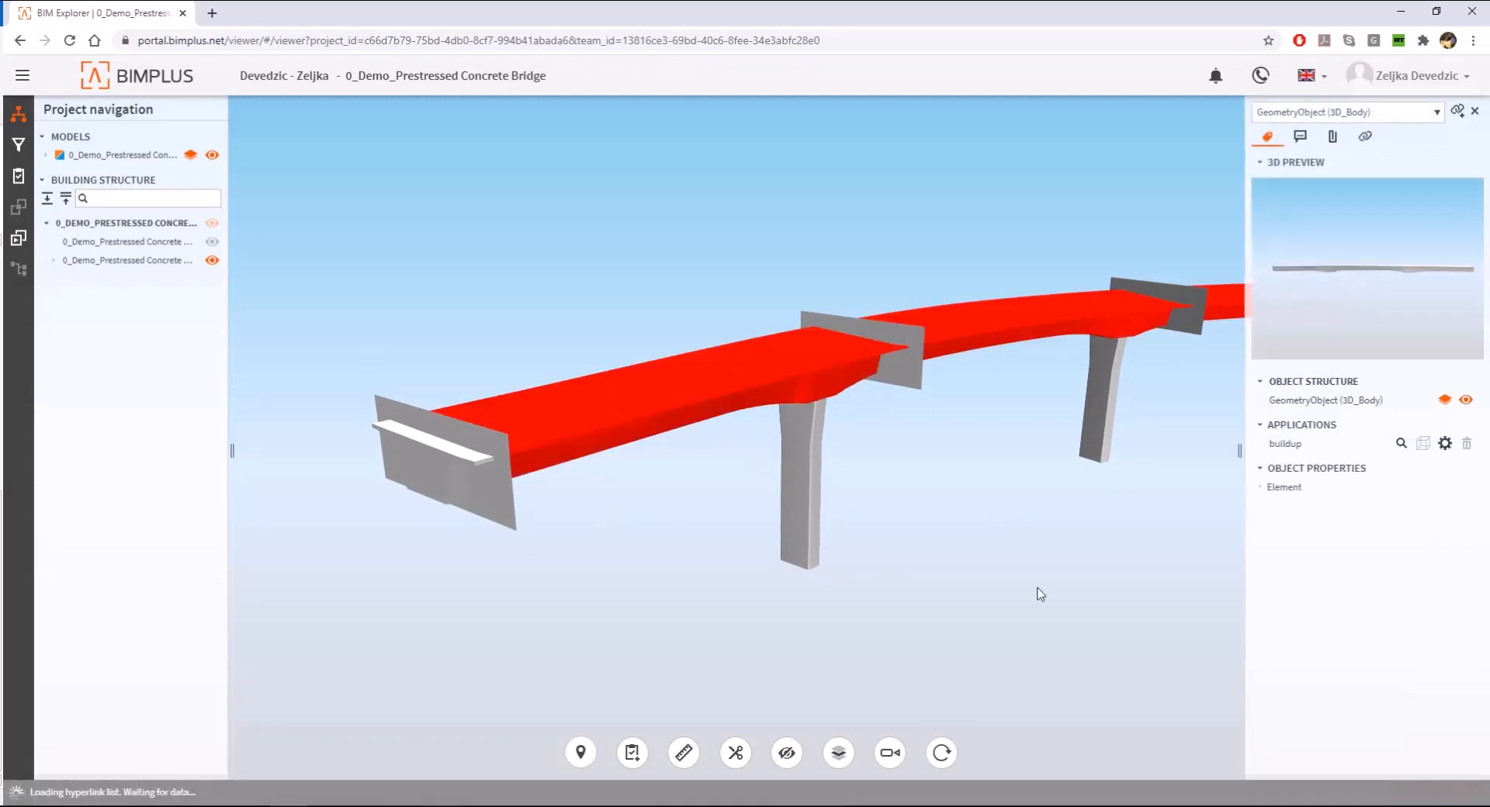
left_click(1269, 488)
left_click(1100, 578)
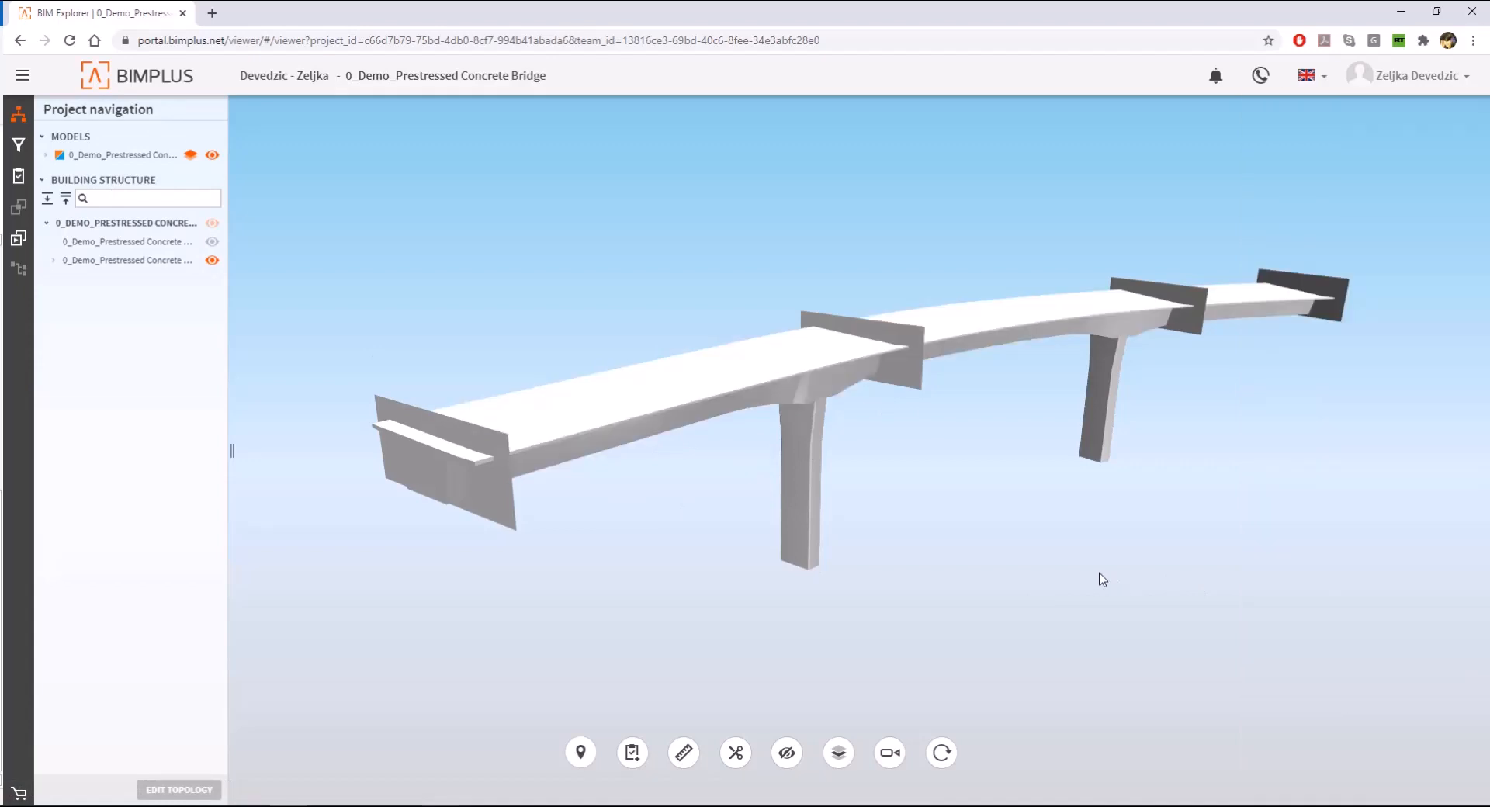
- Look through the object navigator, task board with the superstructure selected, and project slideshow, and return to project navigation
left_click(18, 144)
left_click(18, 177)
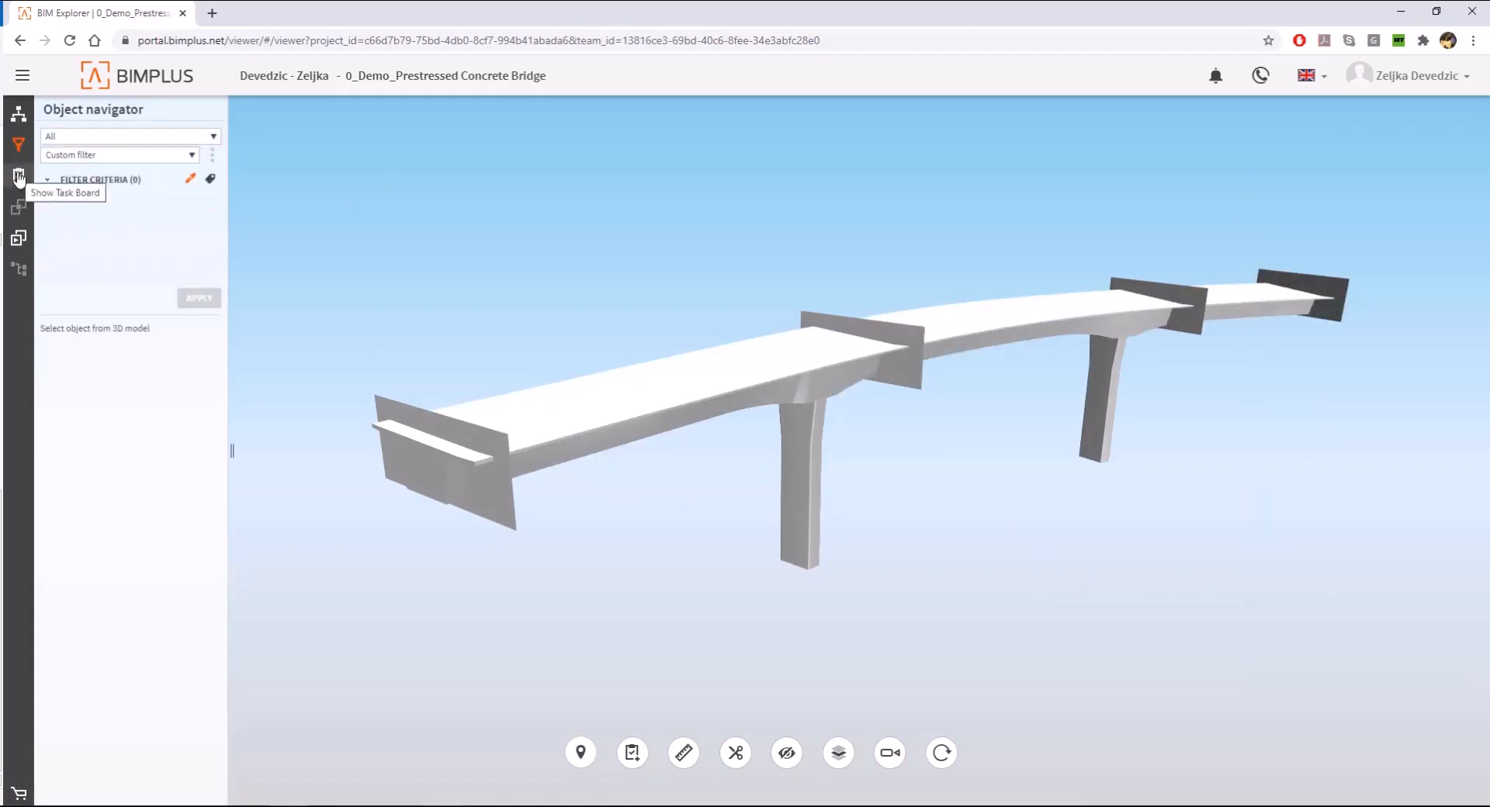
left_click(598, 405)
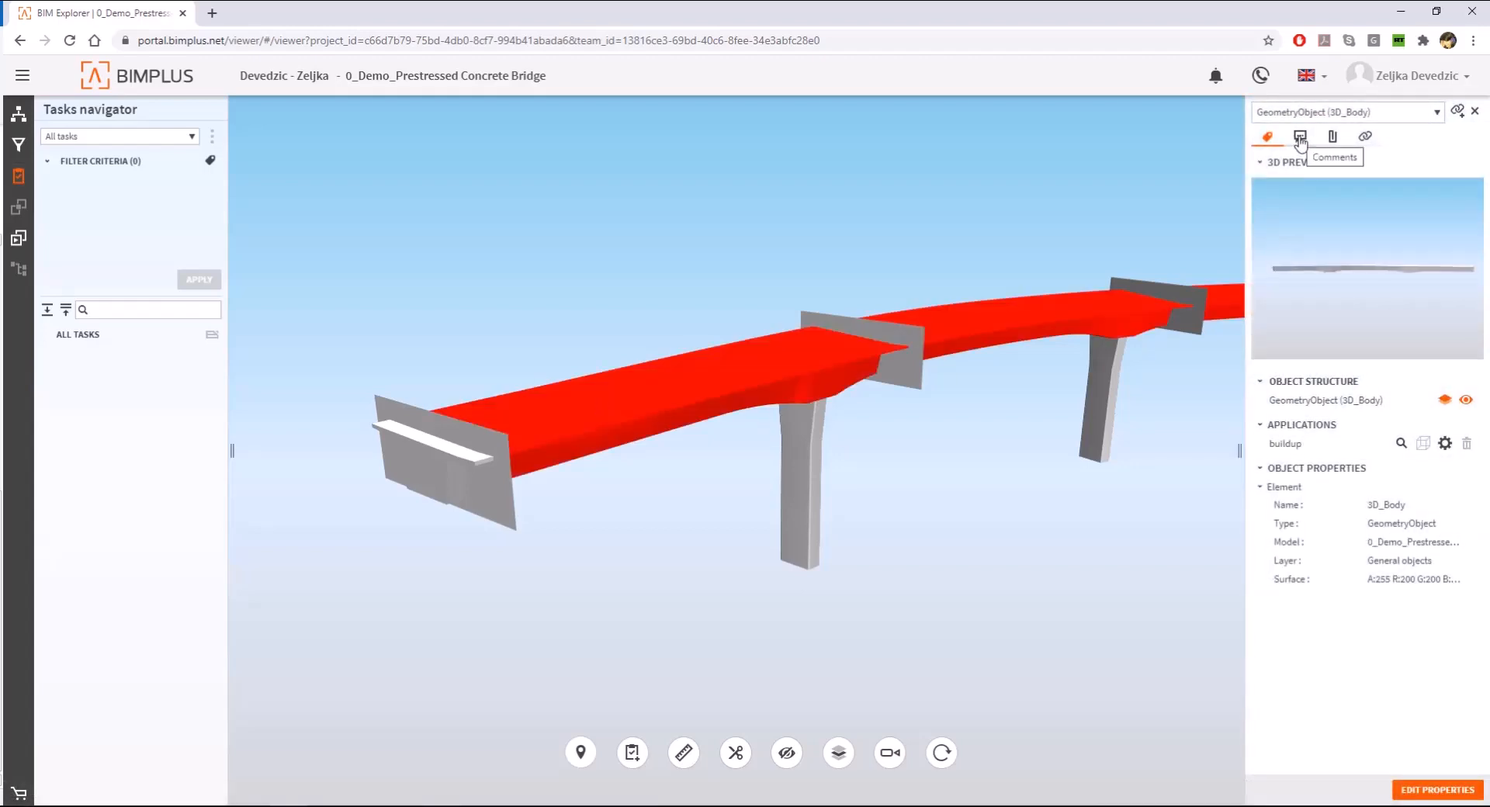
left_click(1393, 113)
left_click(1394, 114)
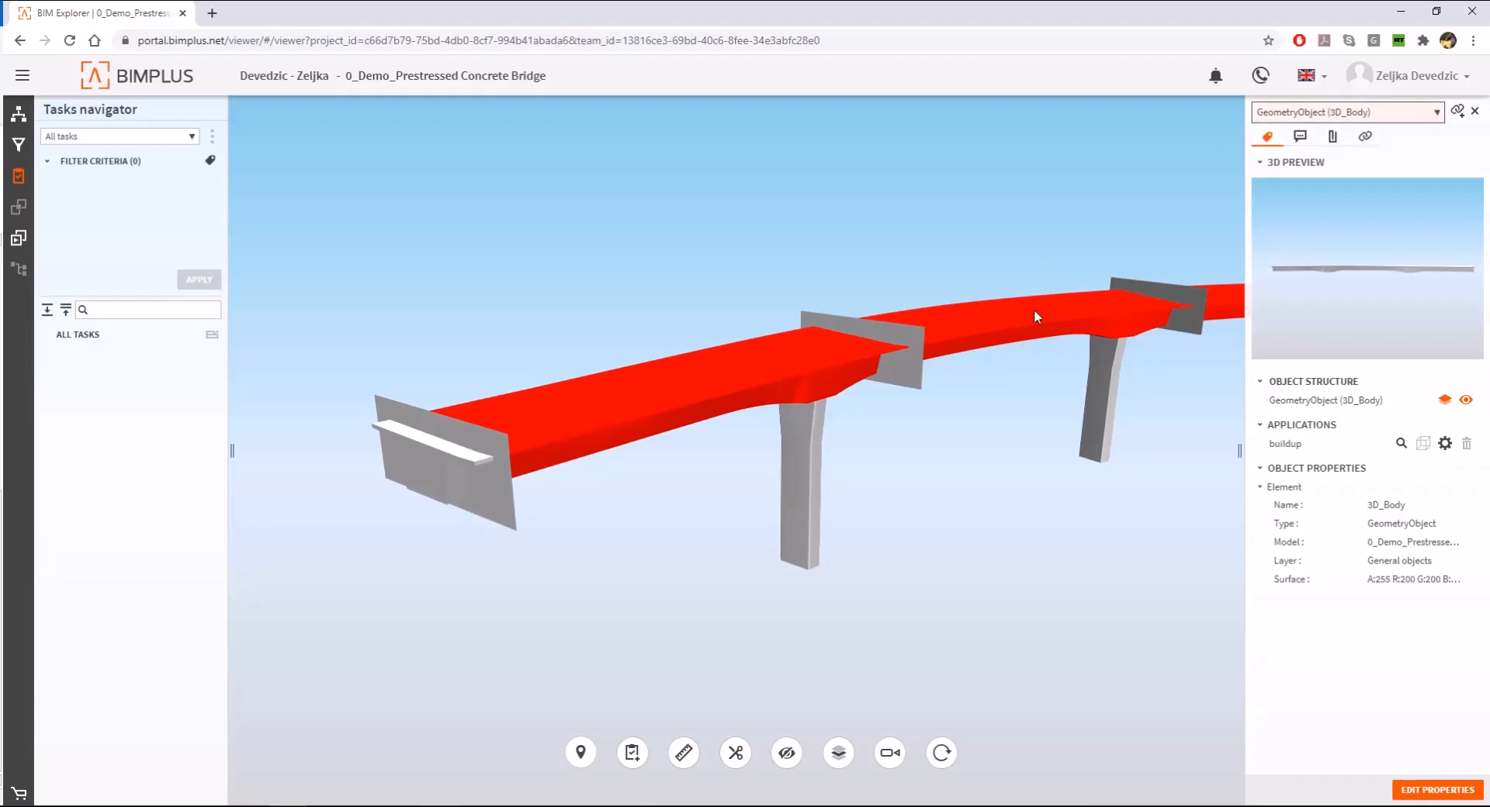
left_click(21, 240)
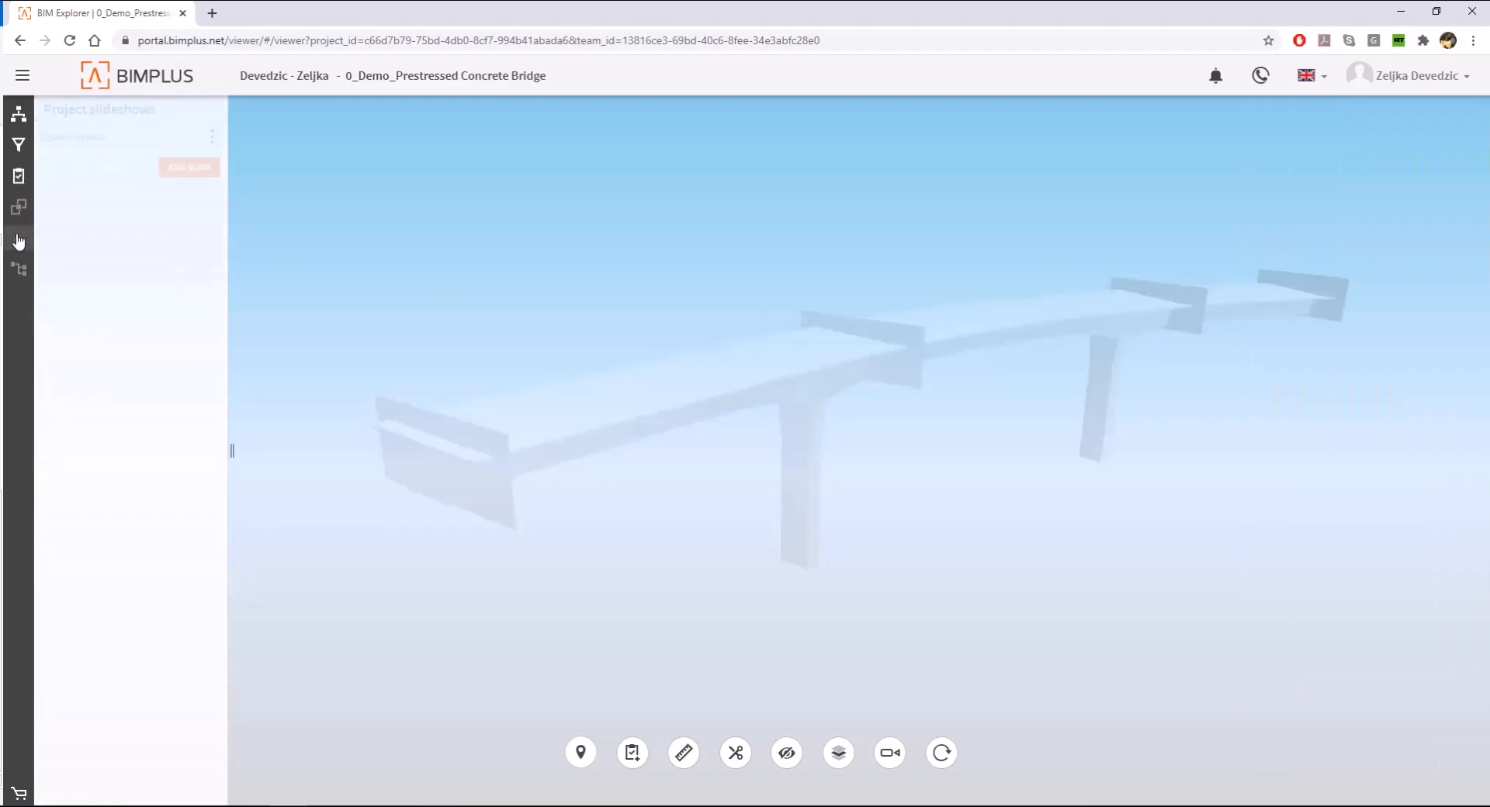
left_click(18, 116)
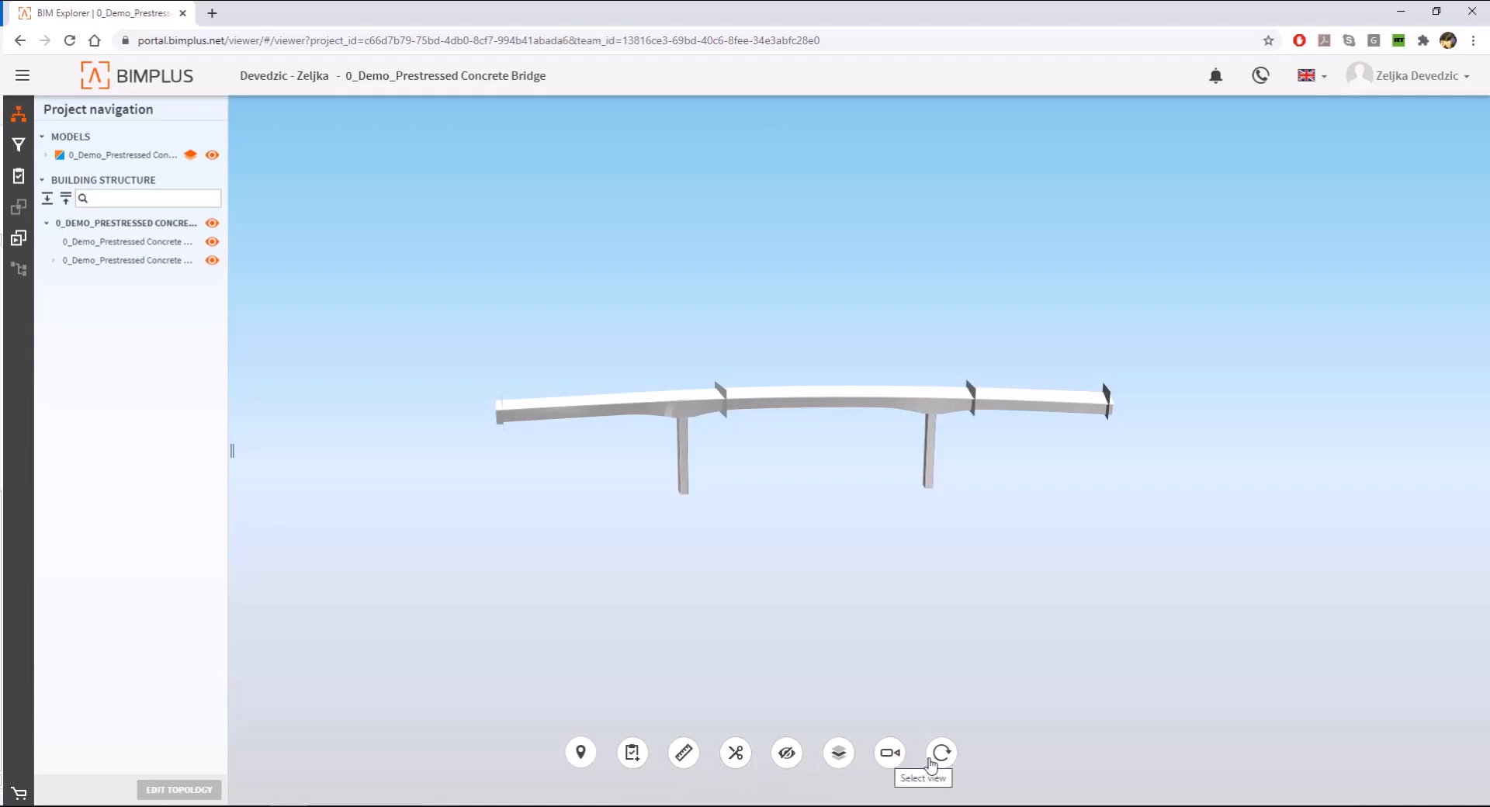
- Create a task named Change pier height with due date 07/23/2020 and type Task
left_click(630, 752)
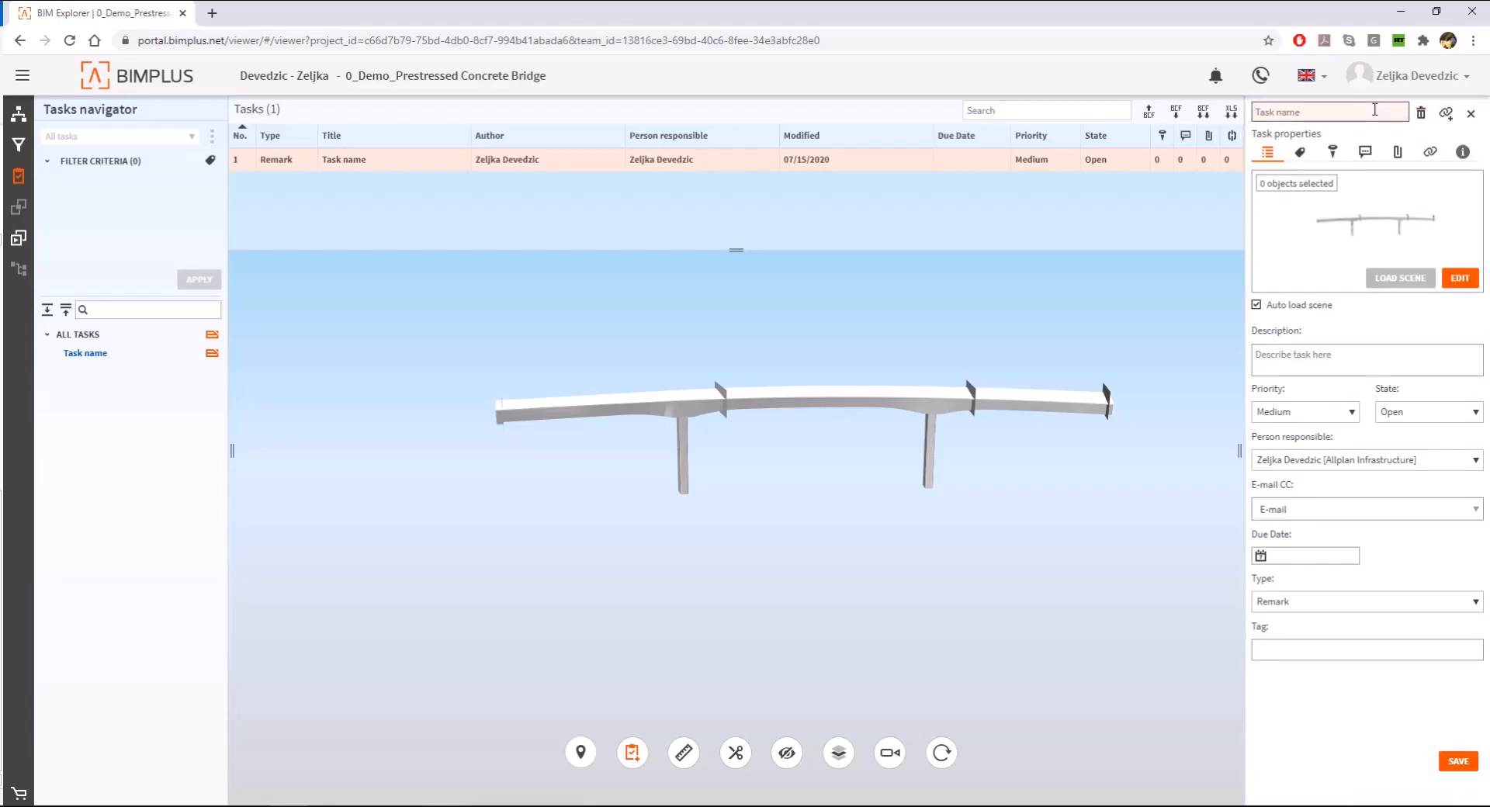
type("Change pier height")
left_click(1352, 359)
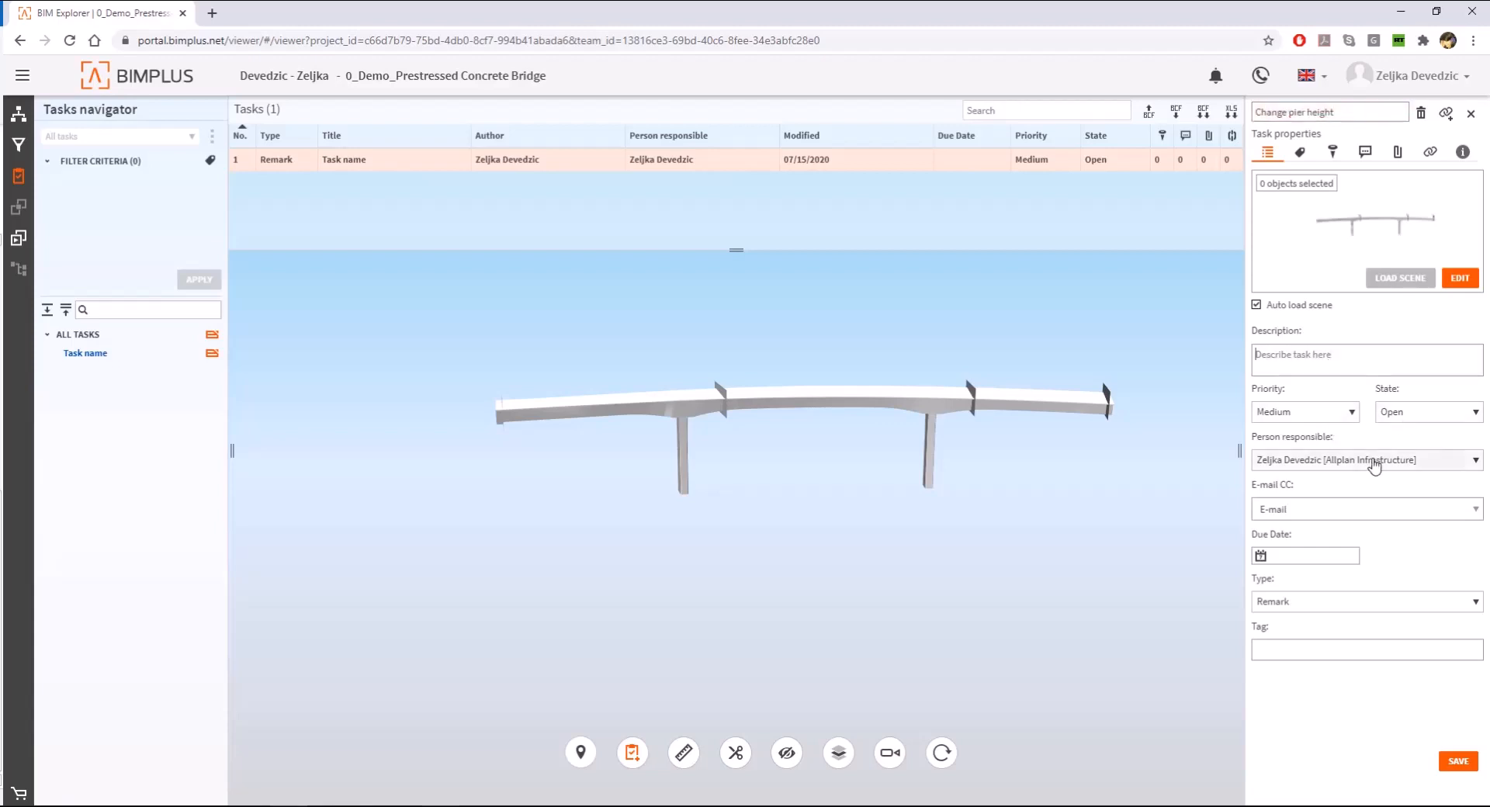
left_click(1304, 556)
left_click(1374, 656)
left_click(1319, 602)
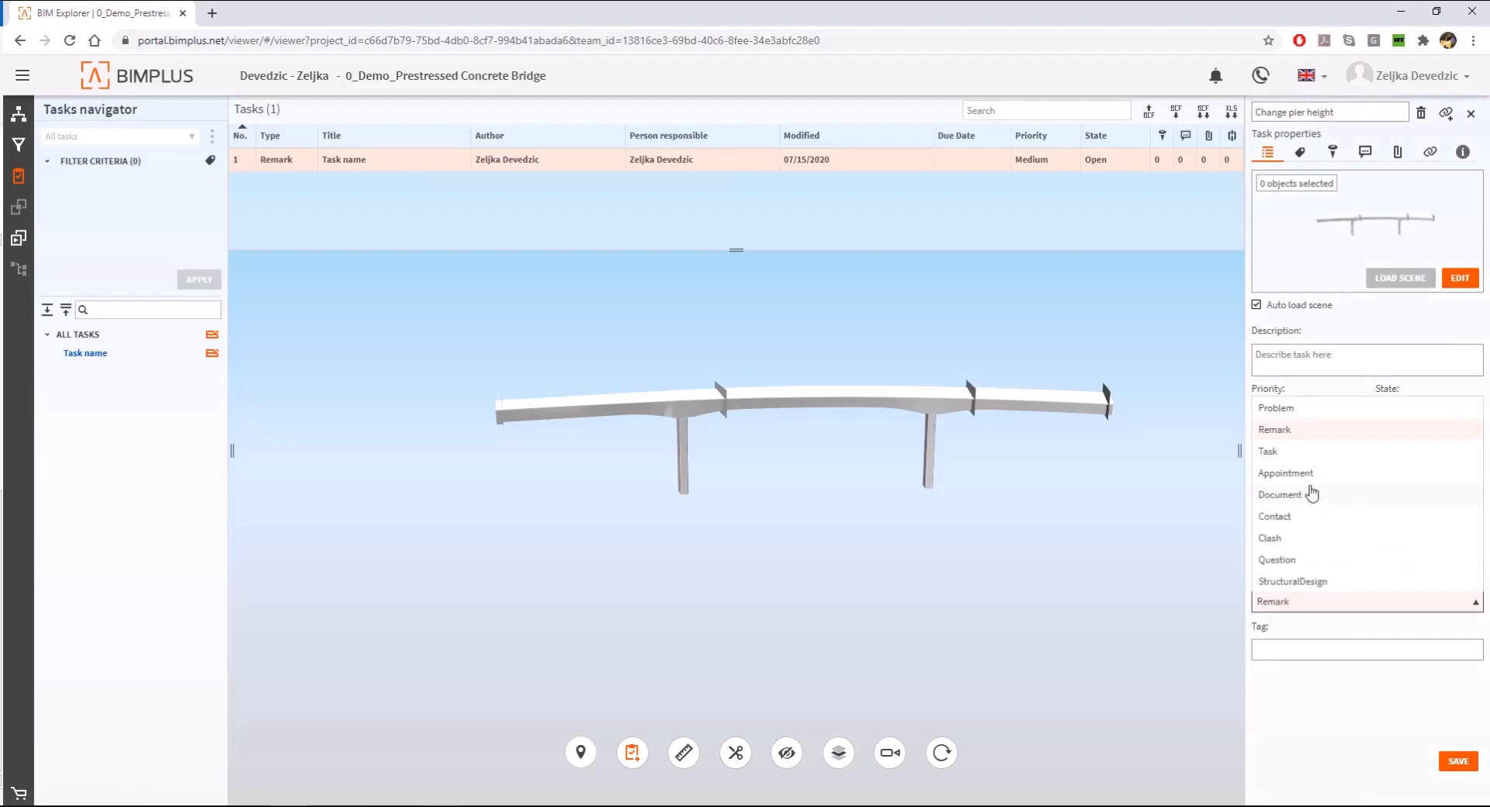
left_click(1294, 458)
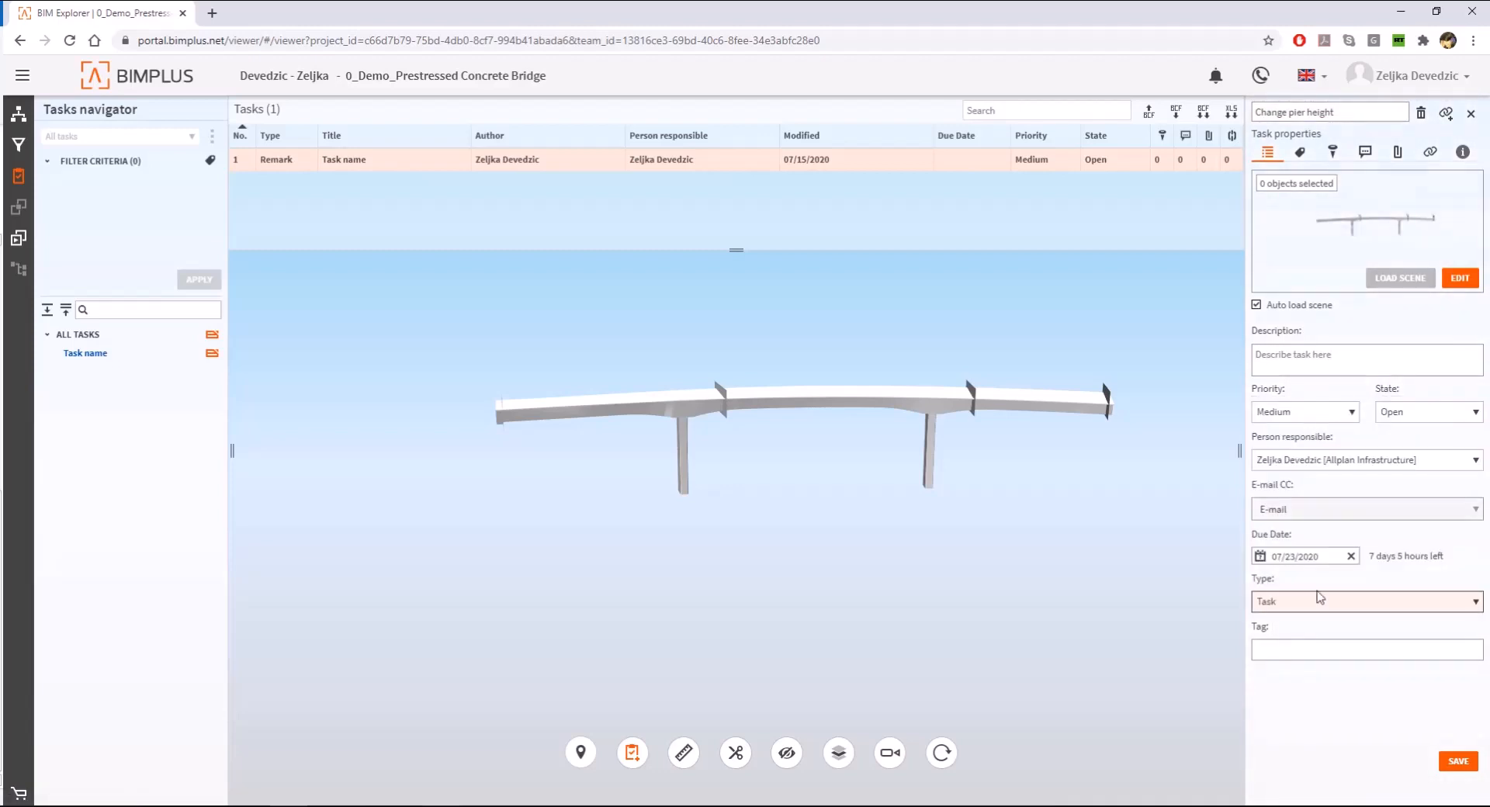
- Add a spot on the upper part of the bridge's left pier to the Change pier height task and save it
left_click(1332, 152)
left_click(1440, 194)
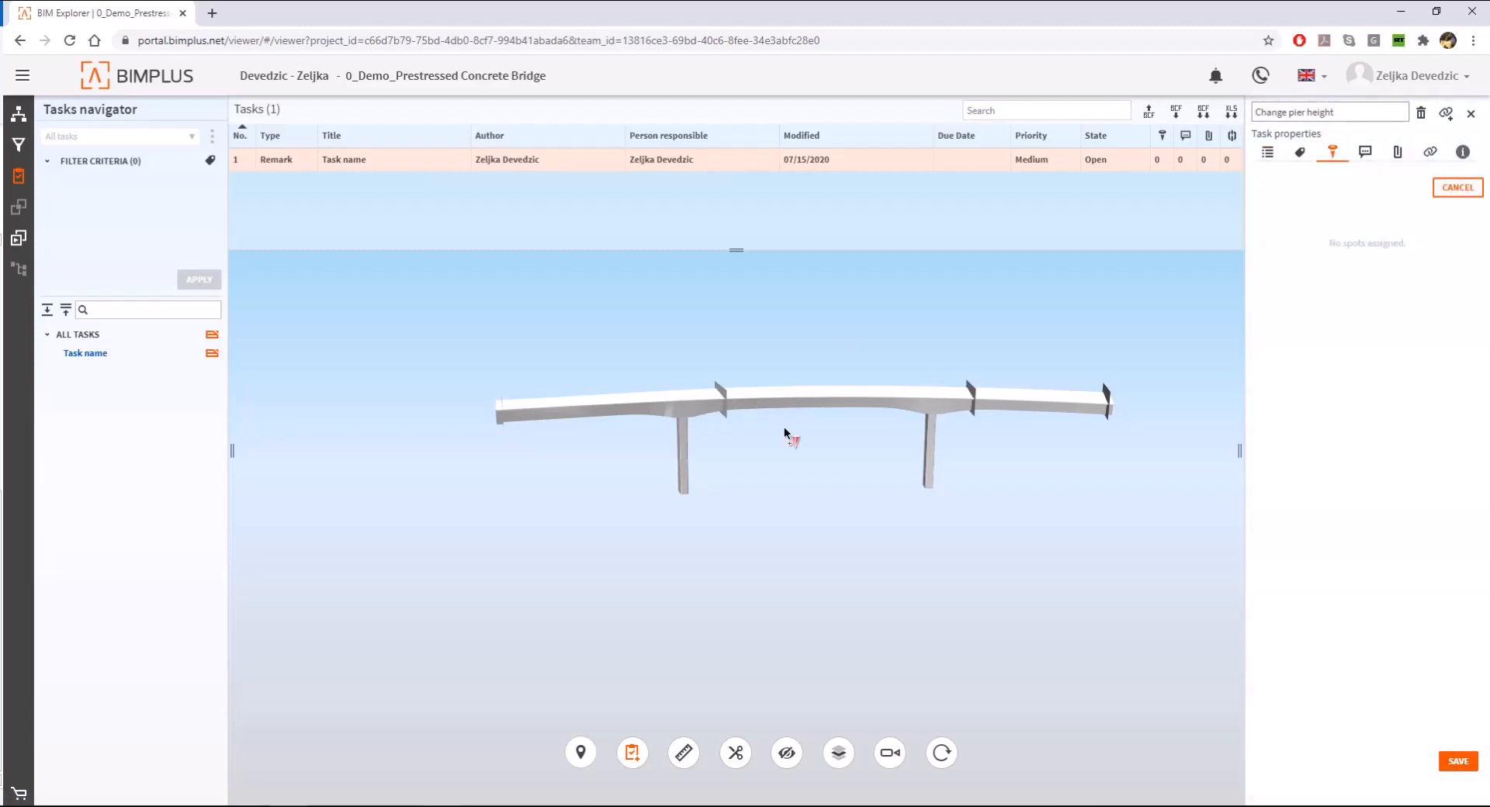
left_click(682, 425)
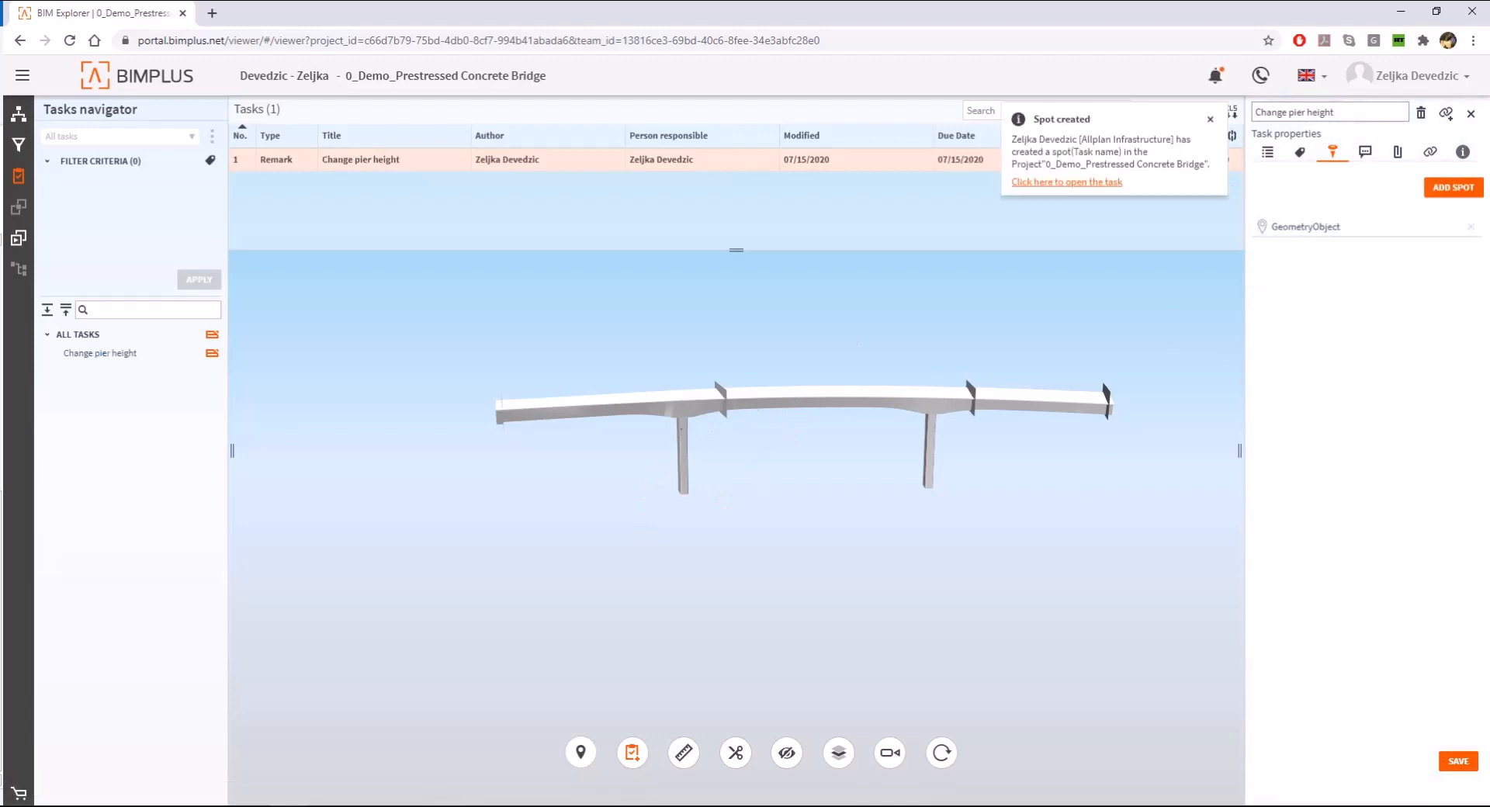
left_click(1466, 766)
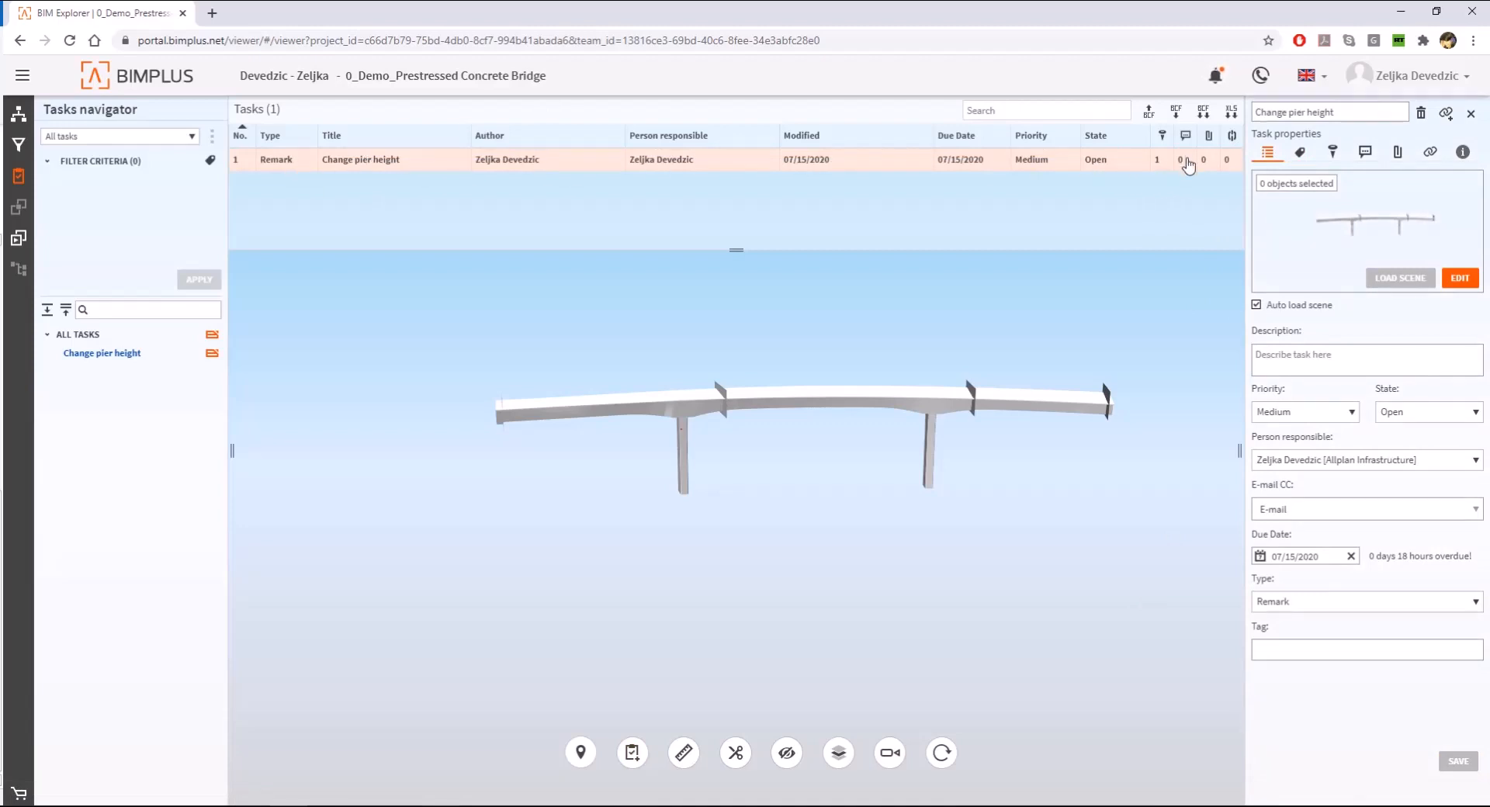
- Inspect the bridge with its task spot from an oblique angle and return to project navigation
left_click_drag(452, 401, 652, 365)
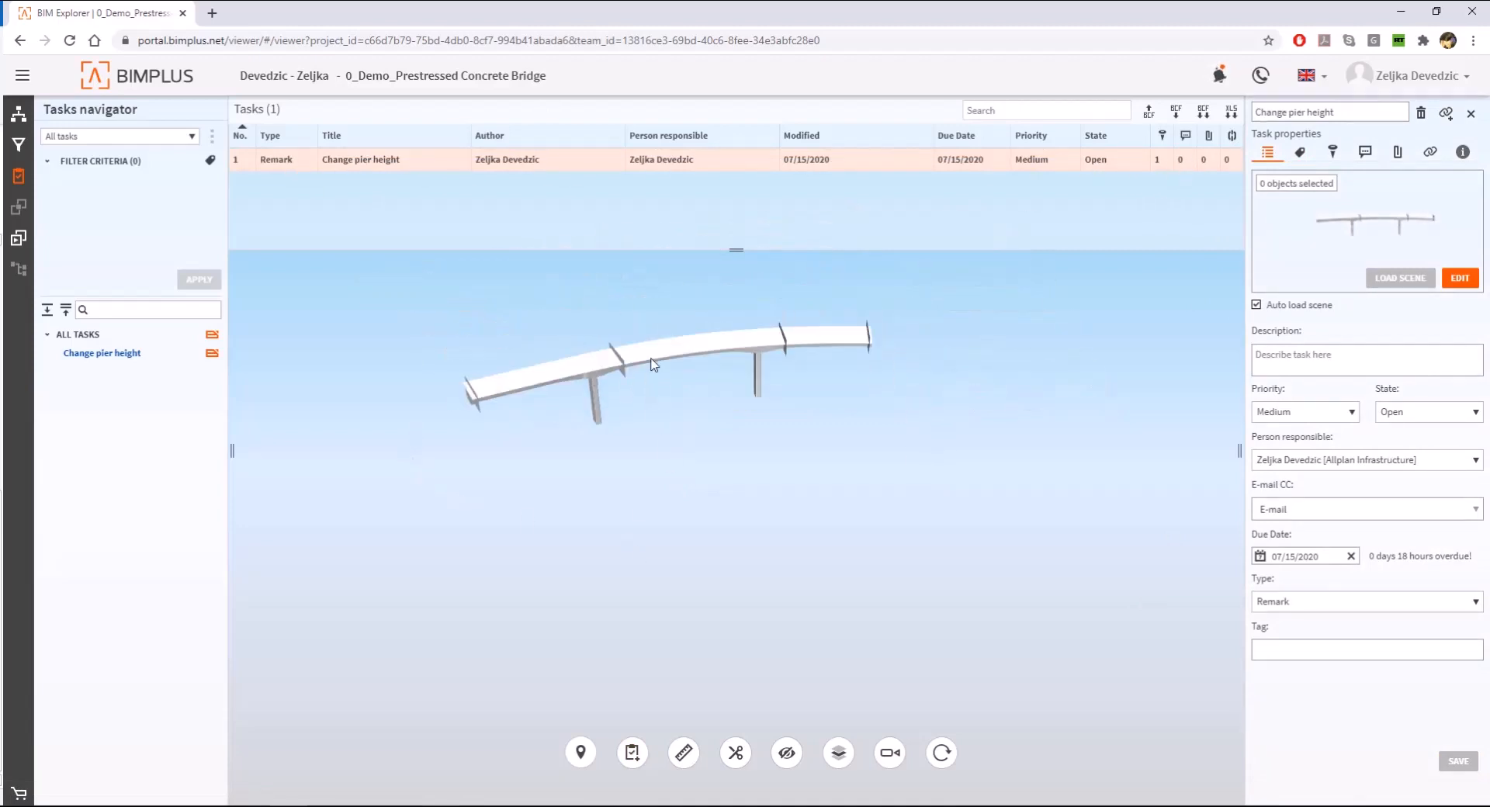
scroll(652, 365, "up", 3)
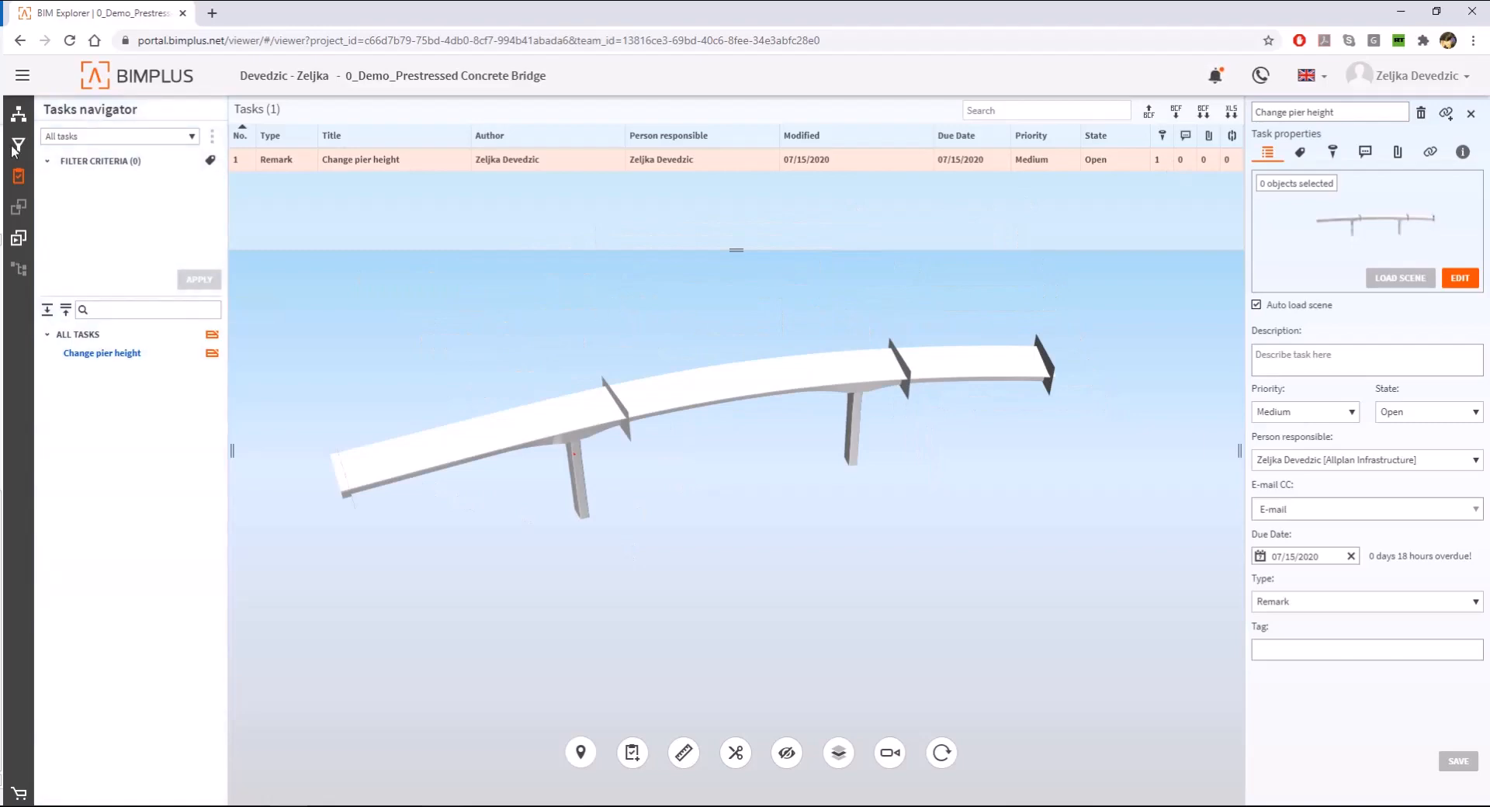
left_click(18, 113)
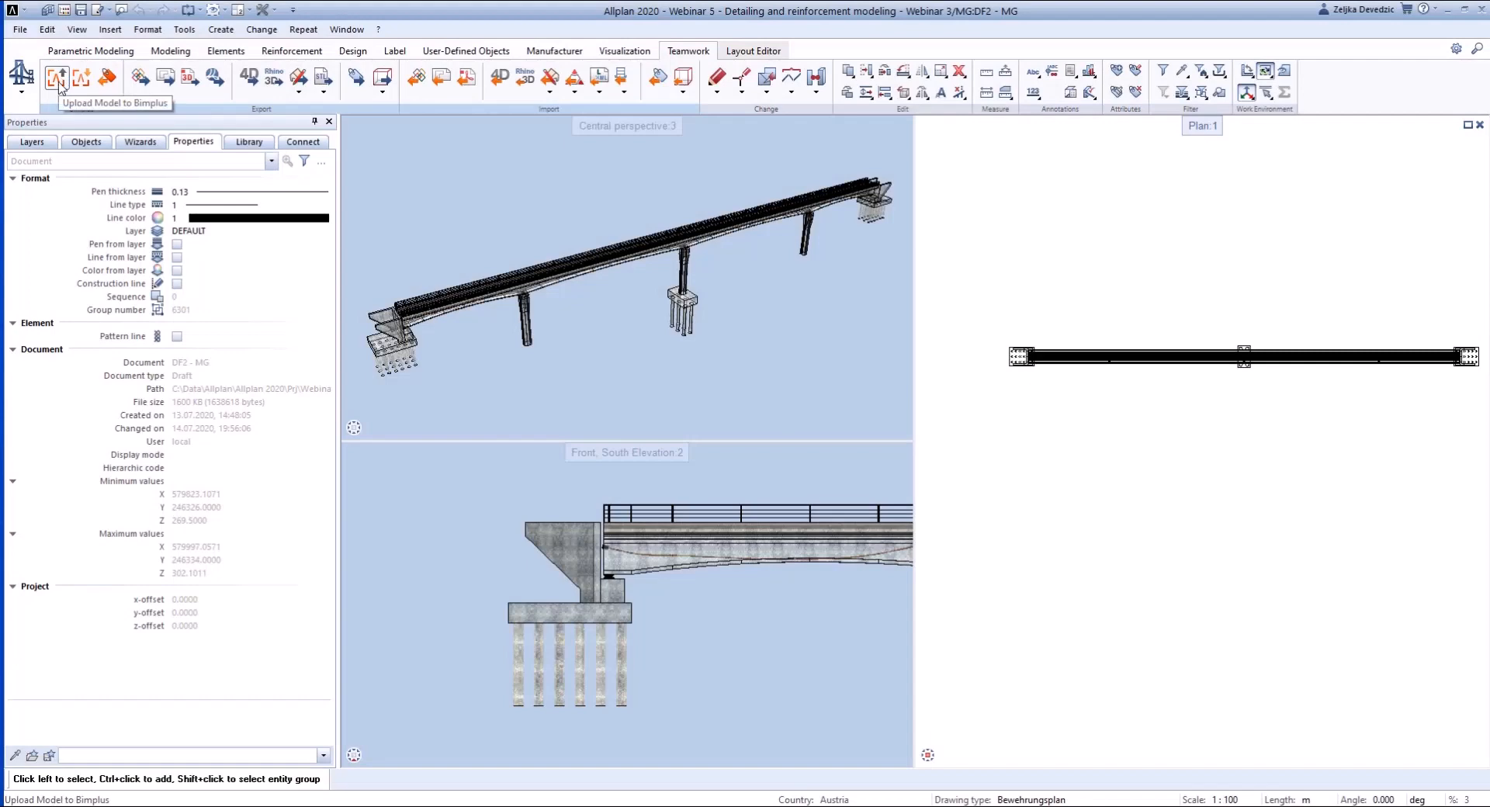
- Switch to Allplan and upload the bridge to Bimplus as a new model in the BIM bridge model project, keeping the proposed model name
left_click(58, 80)
left_click_drag(100, 146, 615, 174)
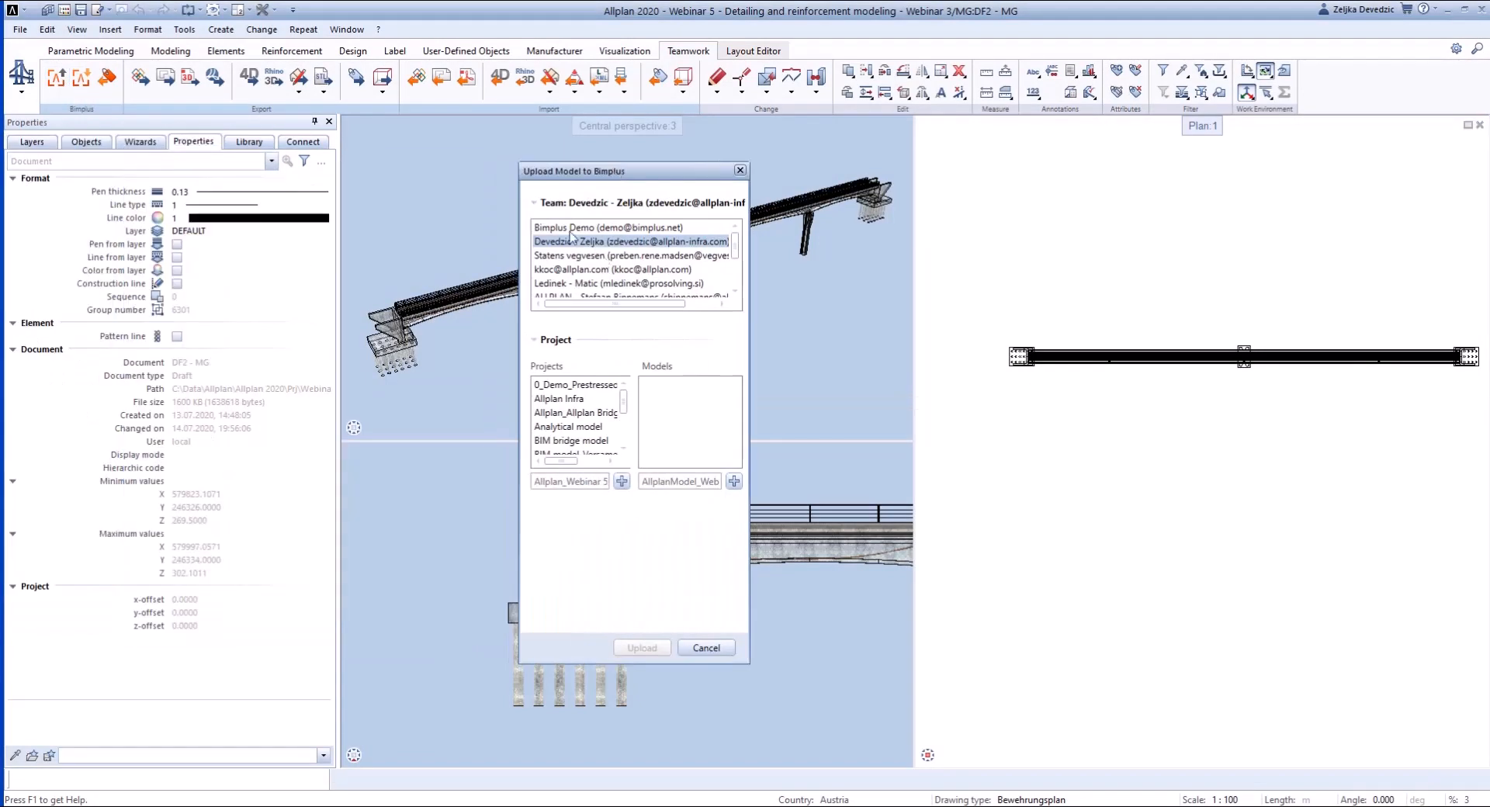
left_click(571, 441)
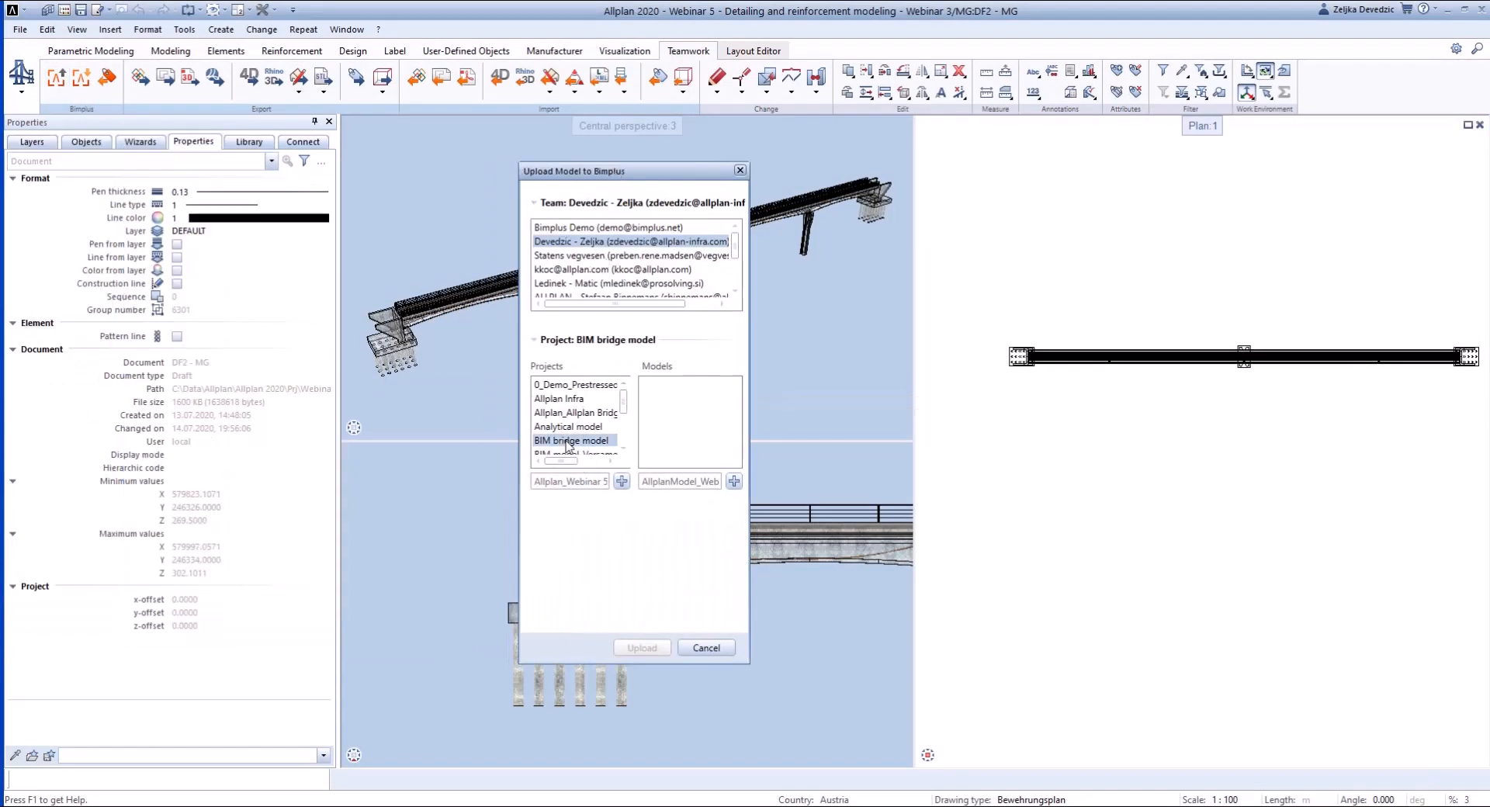
left_click(734, 482)
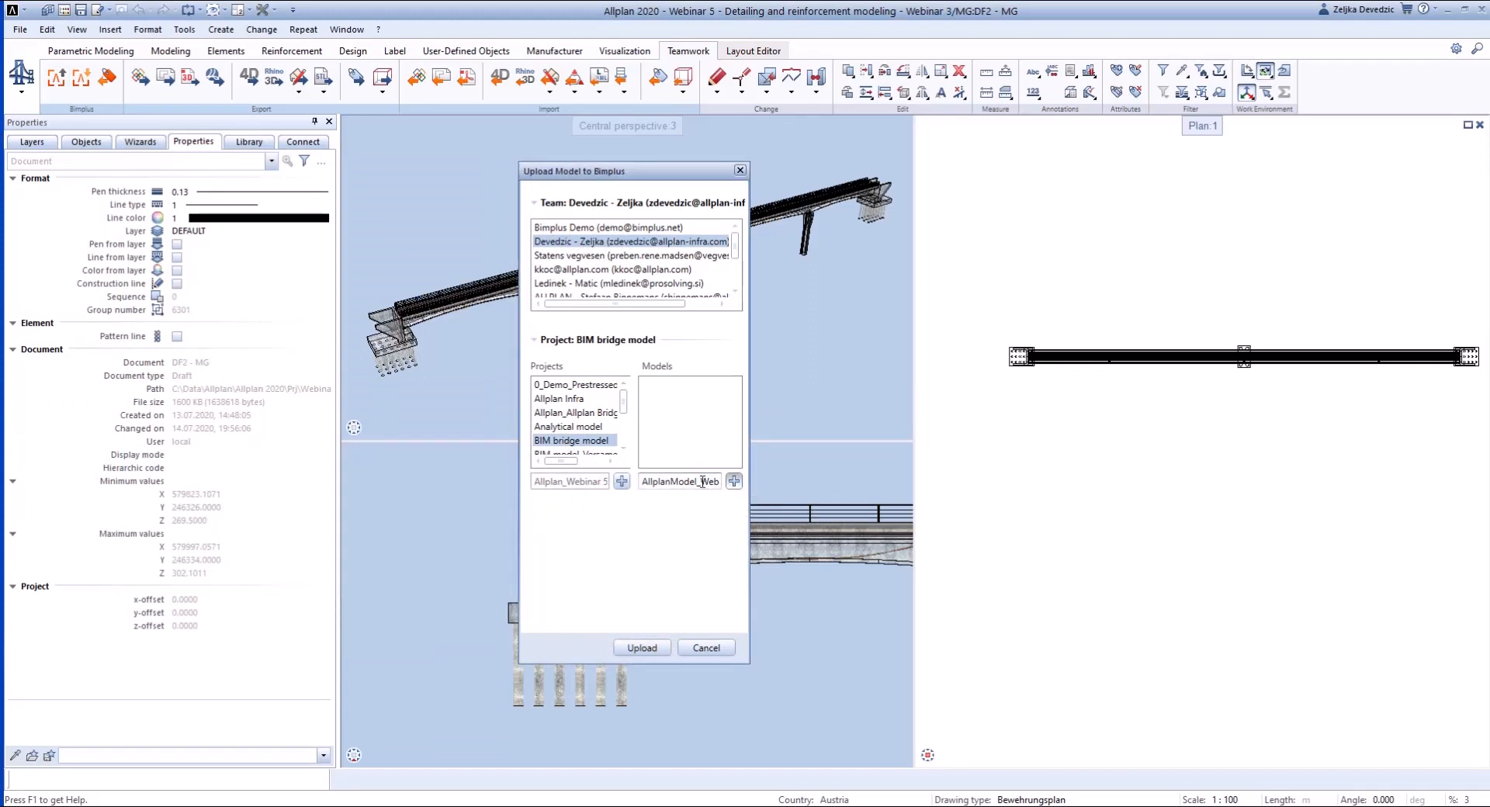
left_click_drag(702, 482, 727, 485)
left_click(689, 484)
left_click(648, 647)
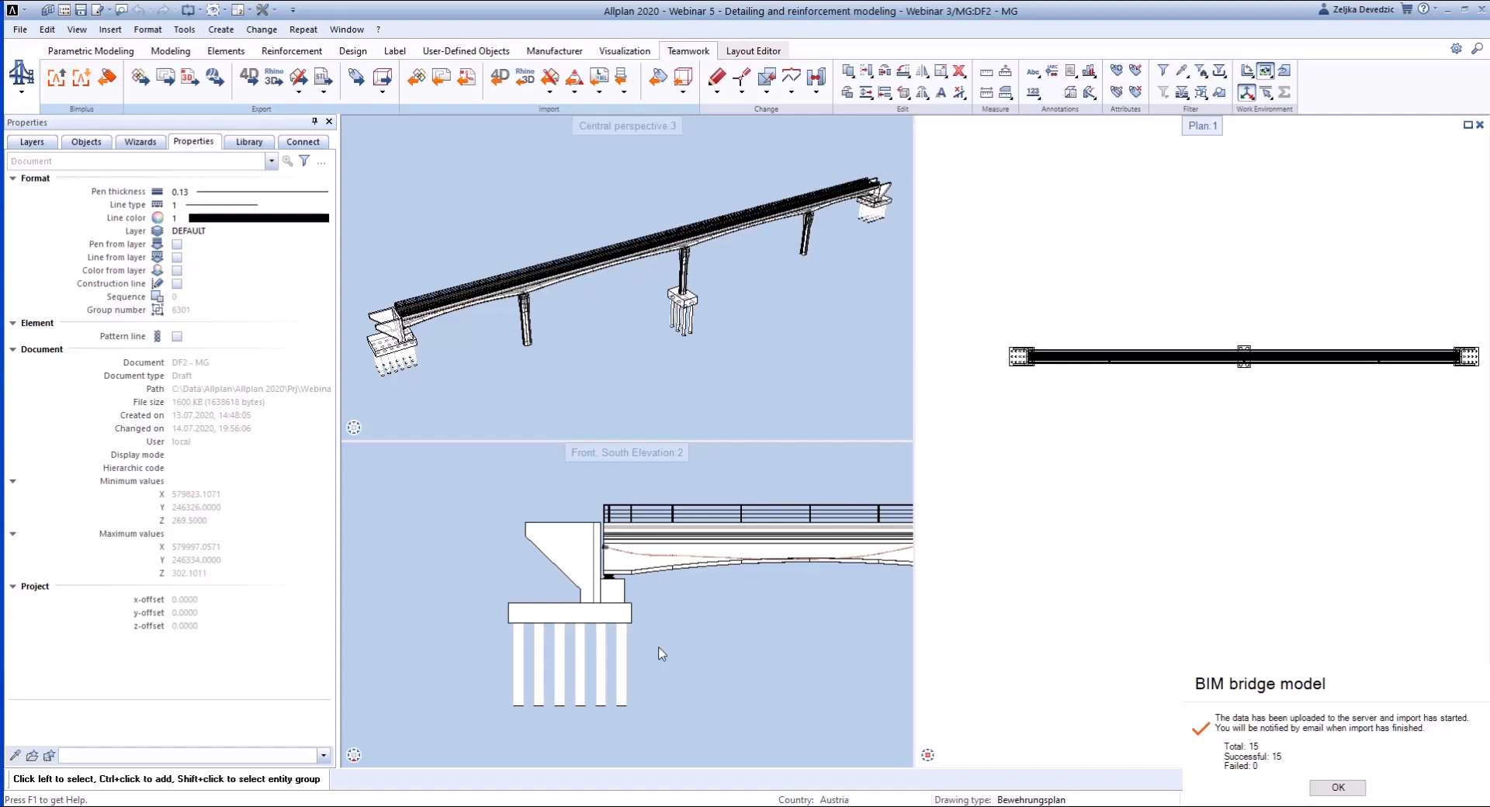
left_click(1338, 787)
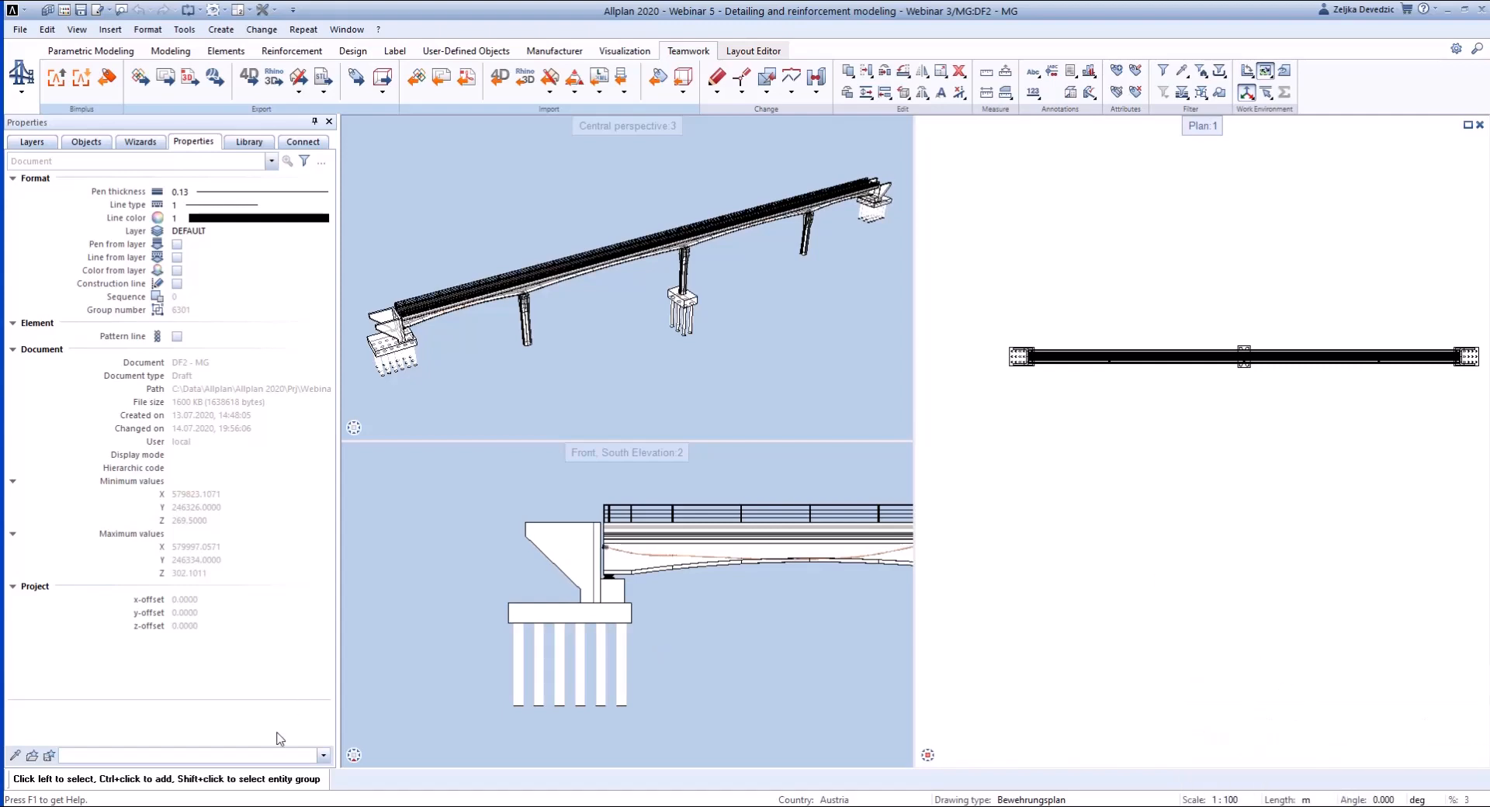
- Switch to Bimplus, open the BIM bridge model project in the BIM Explorer and display AllplanModel_Webinar 5
key("alt+Tab")
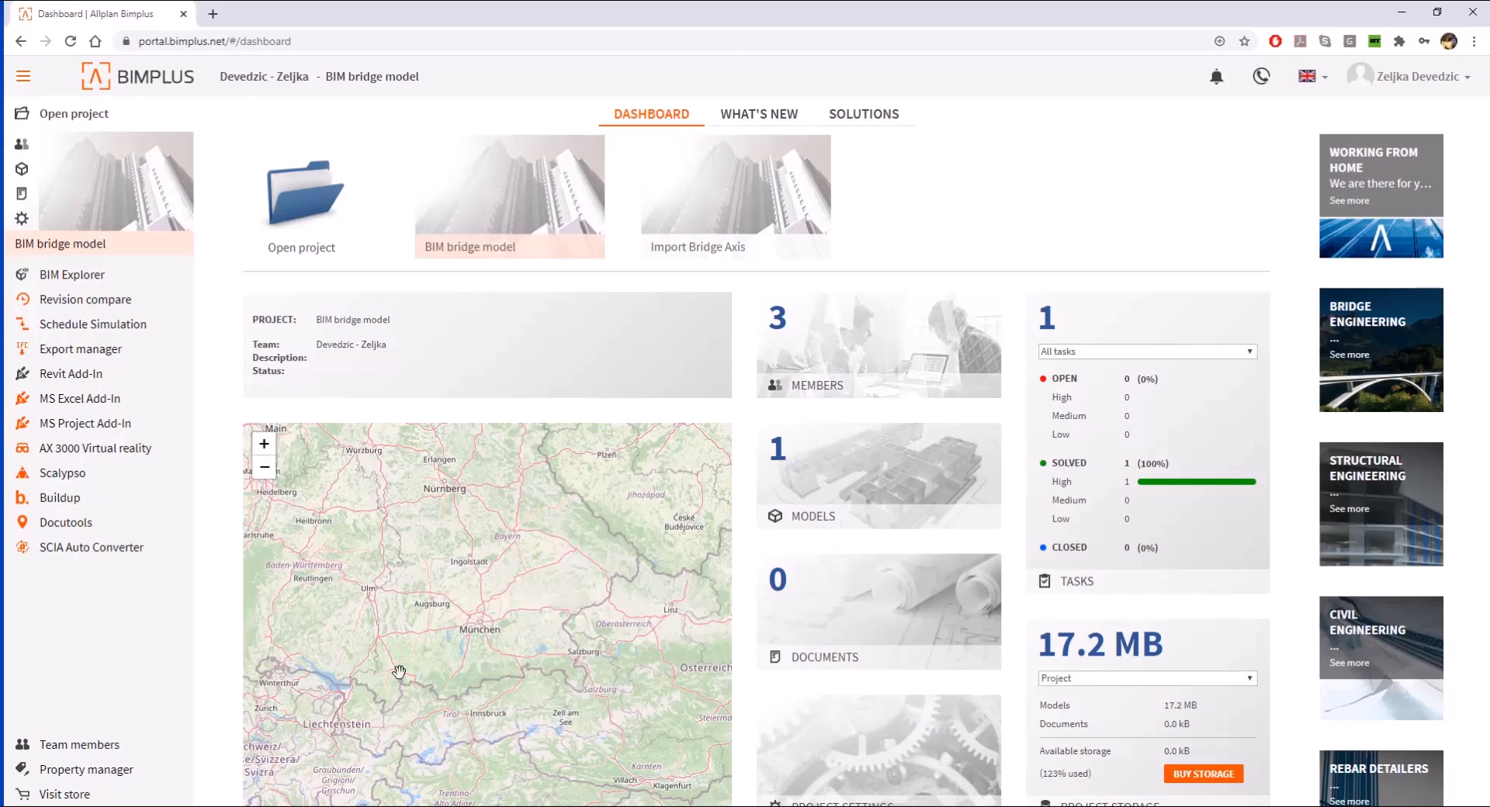
left_click(498, 182)
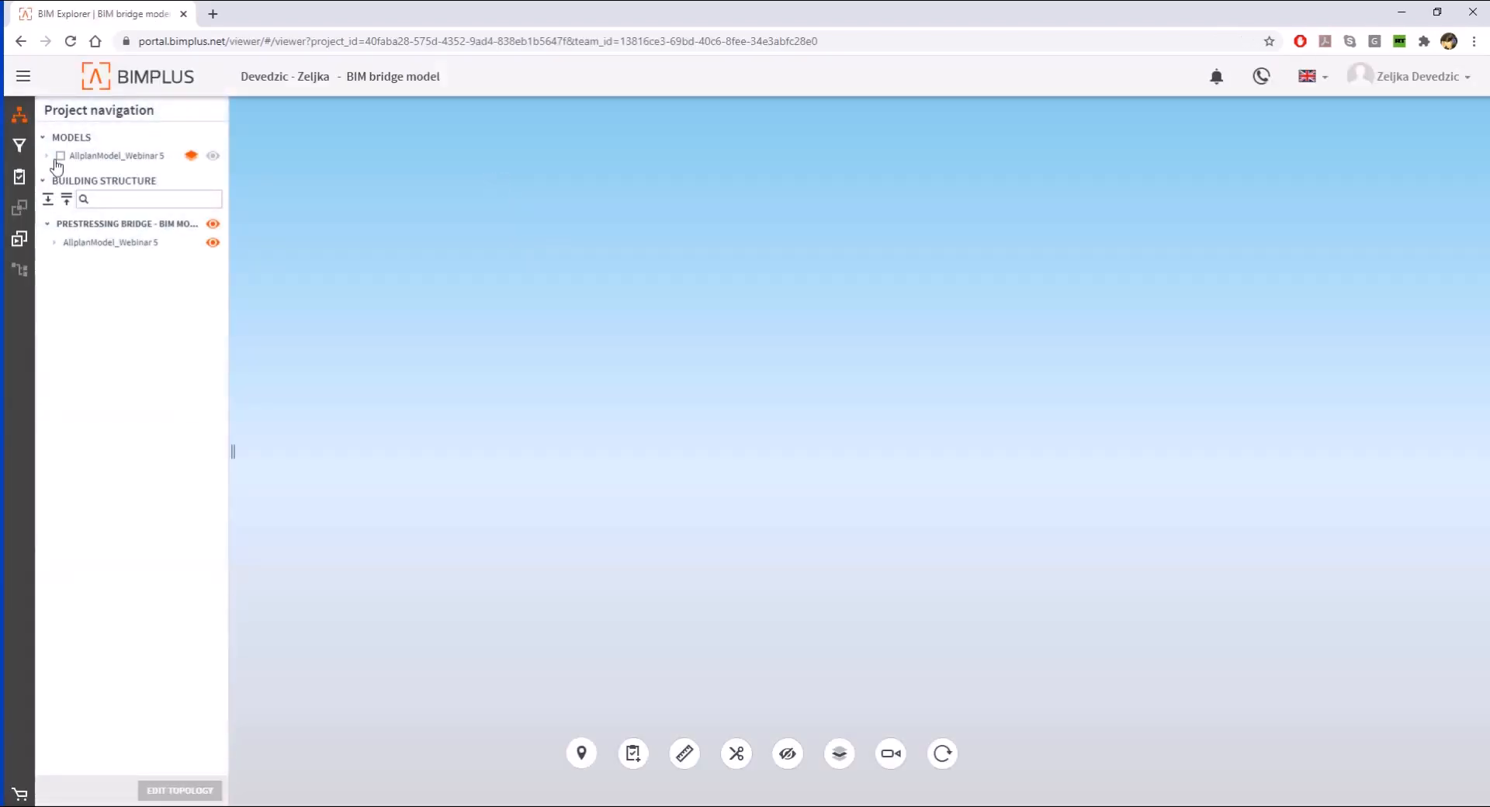
left_click(60, 156)
left_click(213, 155)
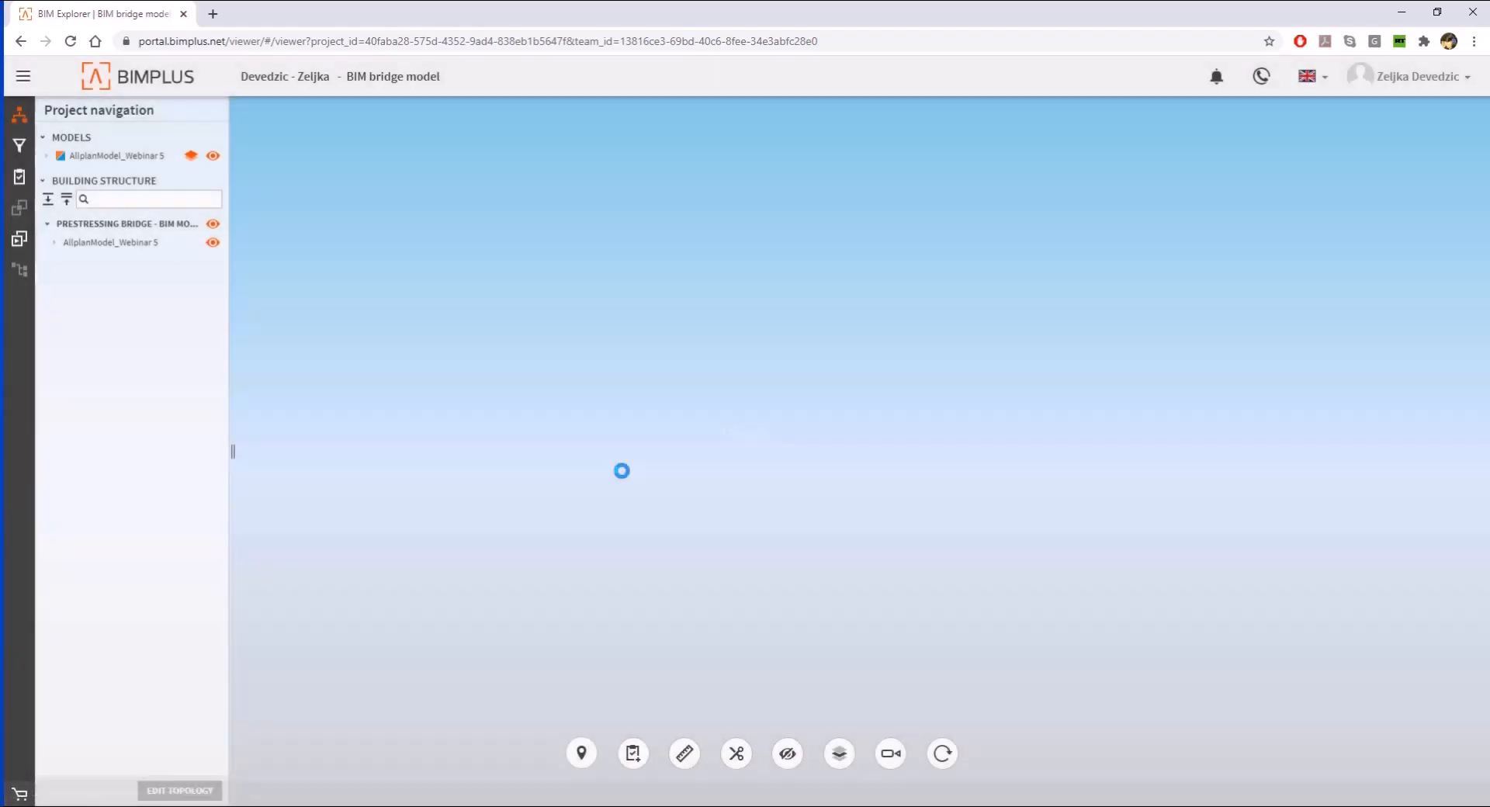
left_click(941, 755)
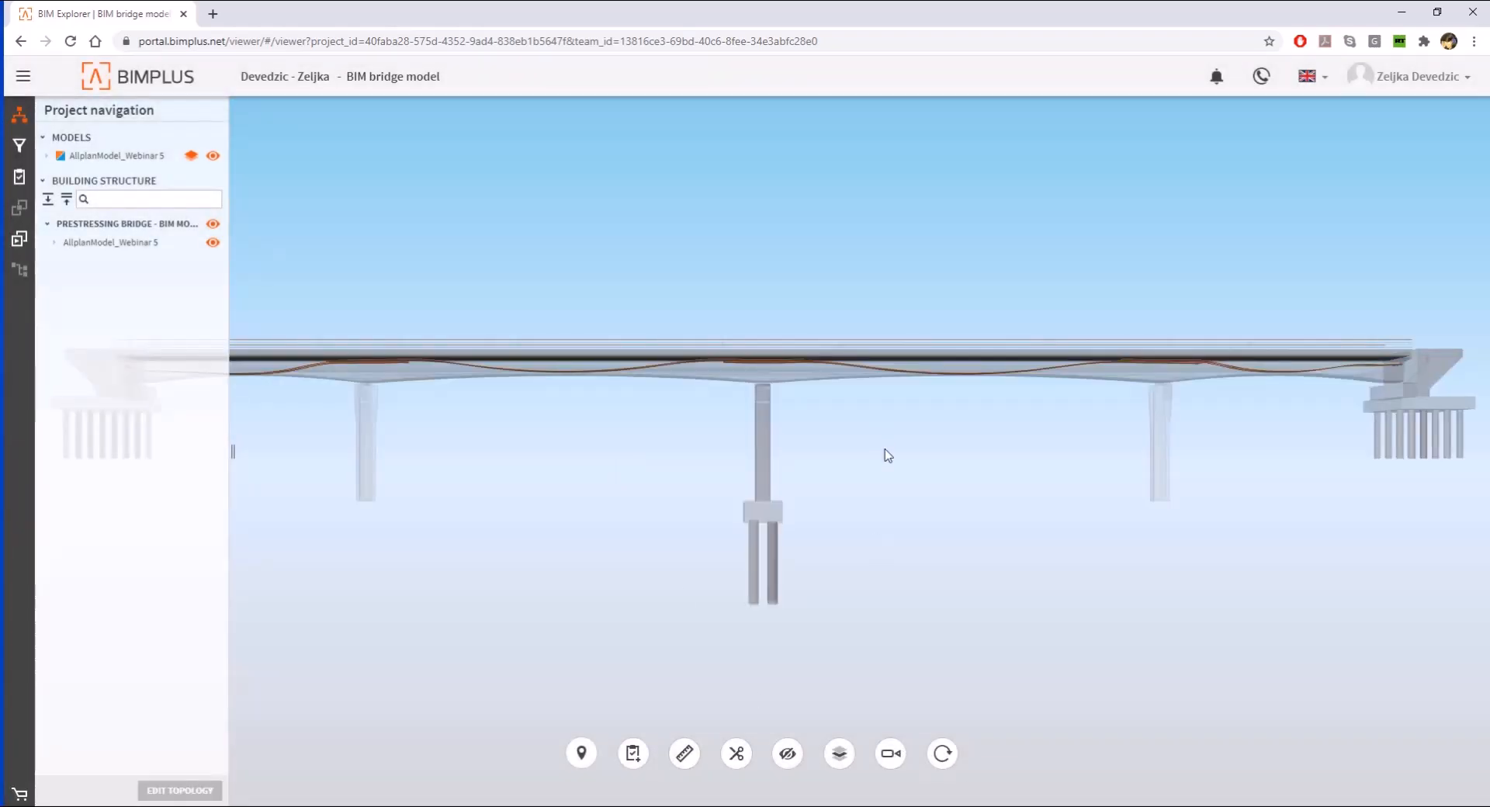
scroll(888, 453, "down", 5)
left_click_drag(710, 454, 992, 496)
scroll(607, 309, "up", 10)
scroll(830, 489, "up", 3)
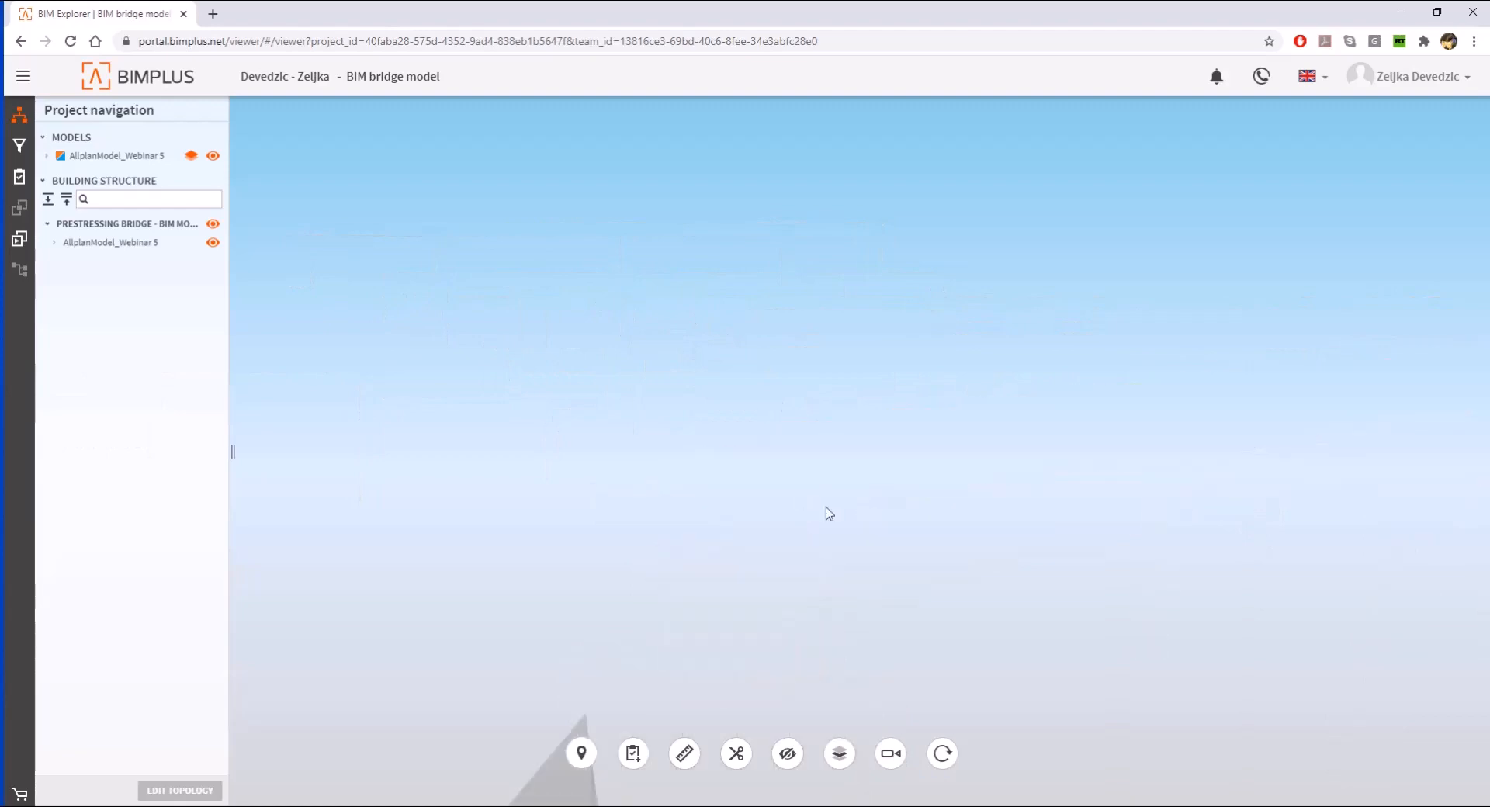
scroll(823, 503, "down", 3)
- Select the abutment and its pile cap, and examine the pile cap's Element and Others properties
left_click(840, 507)
left_click(703, 511)
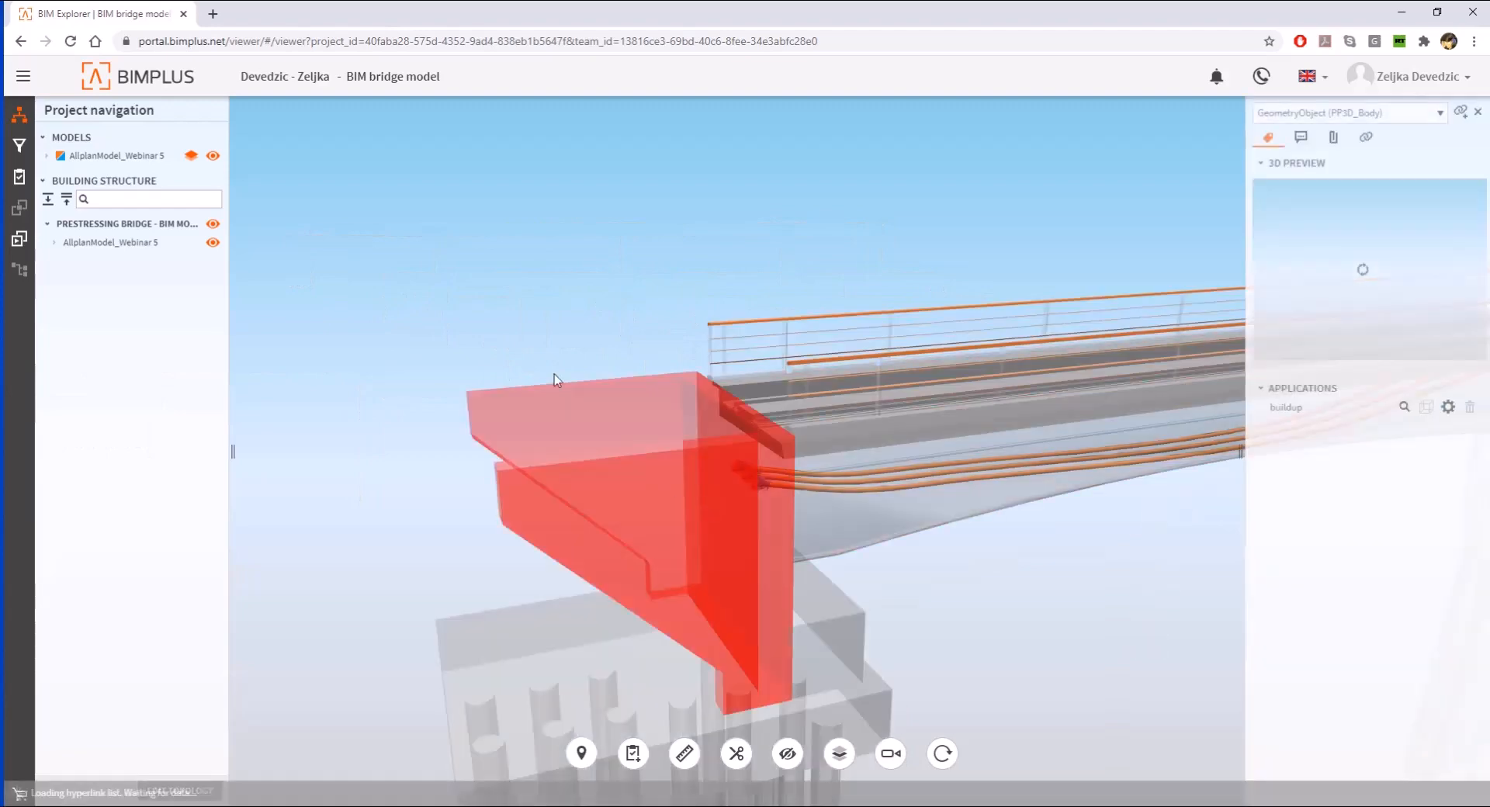
scroll(533, 255, "down", 3)
left_click(550, 383)
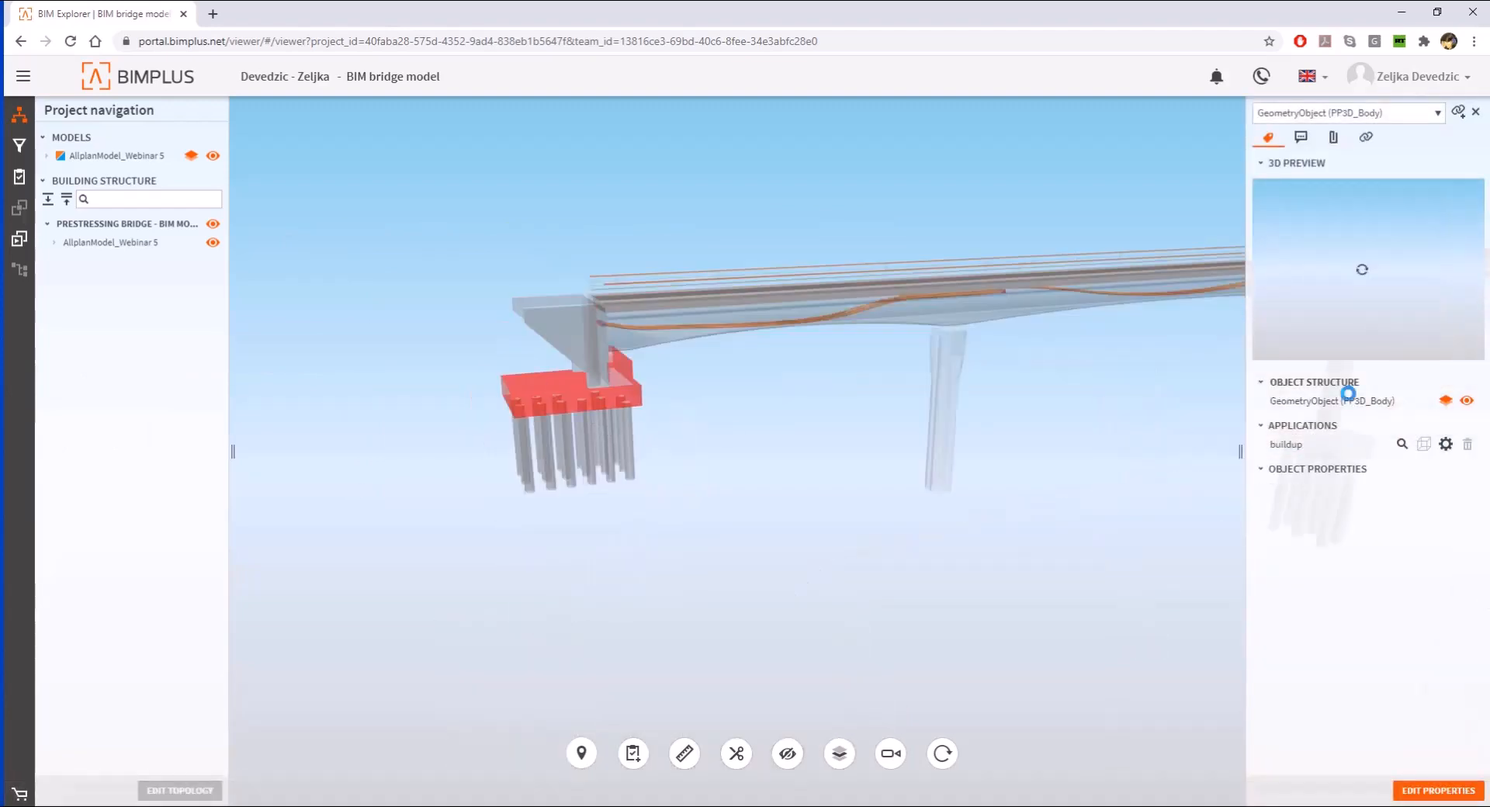
left_click(1262, 488)
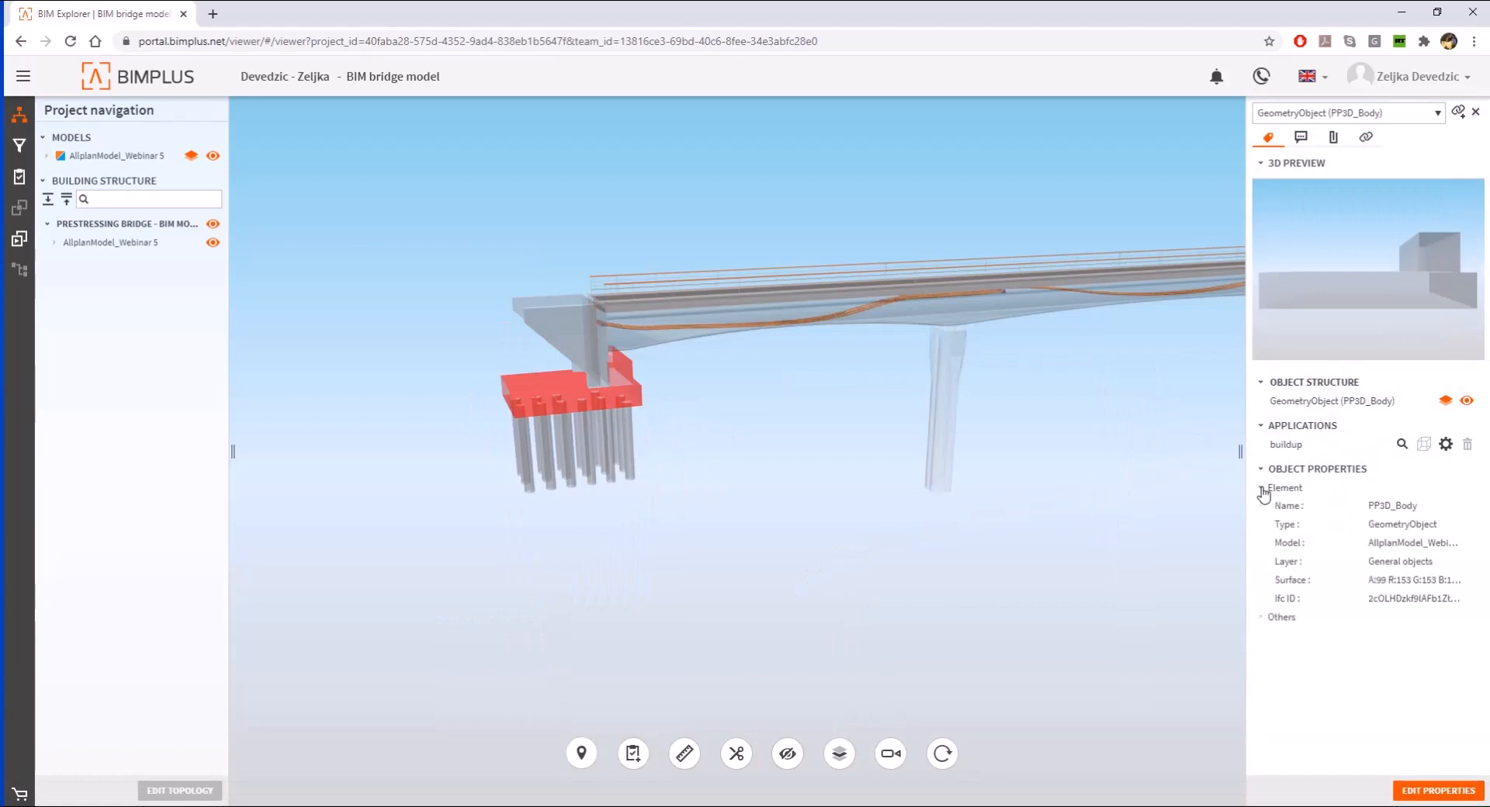
left_click(1262, 617)
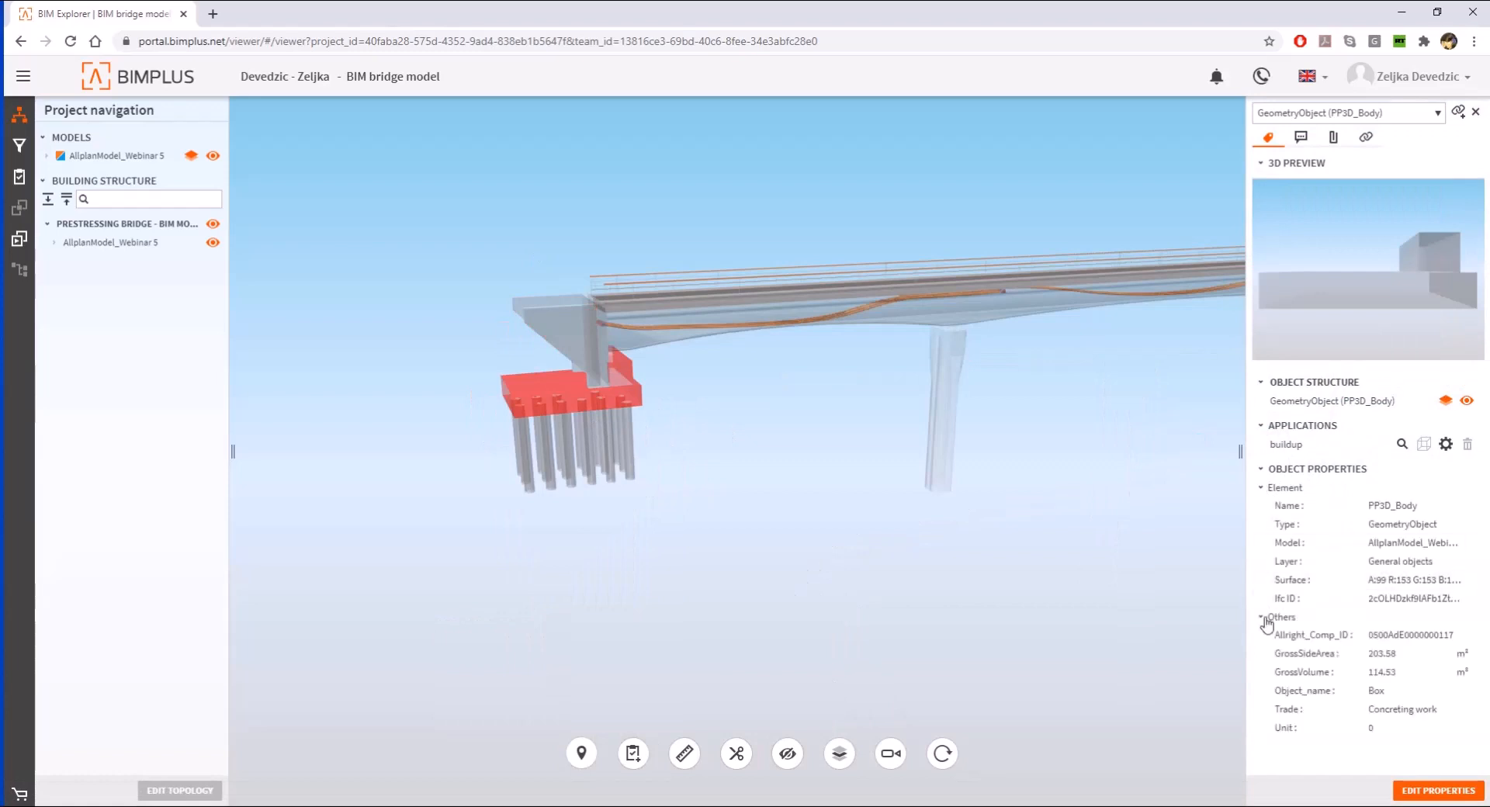
- Examine the object properties of the piles, the main girder and the first pier, and expand the model's building structure
left_click(589, 338)
left_click(569, 435)
left_click(549, 454)
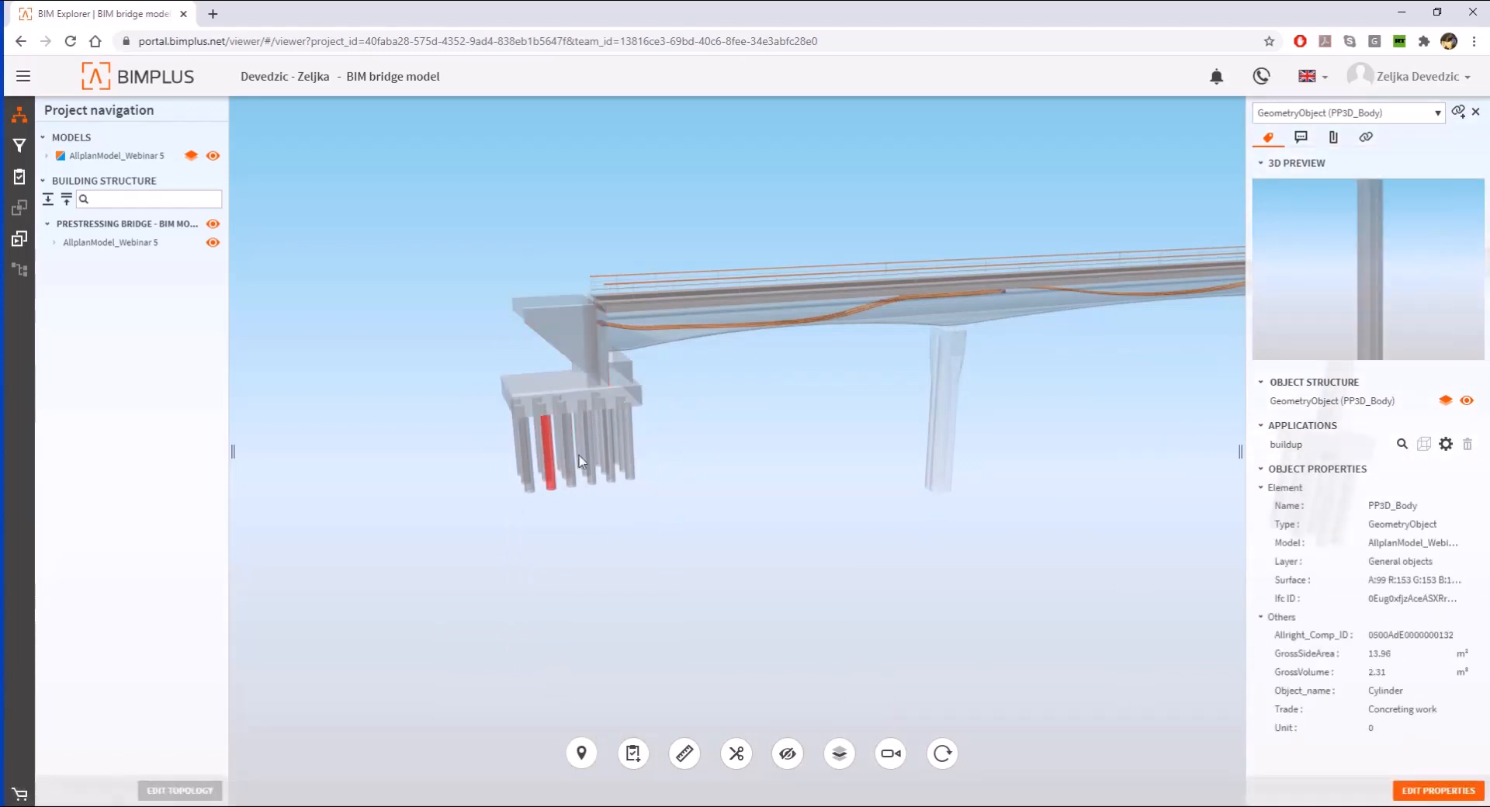
left_click(629, 442)
left_click(956, 305)
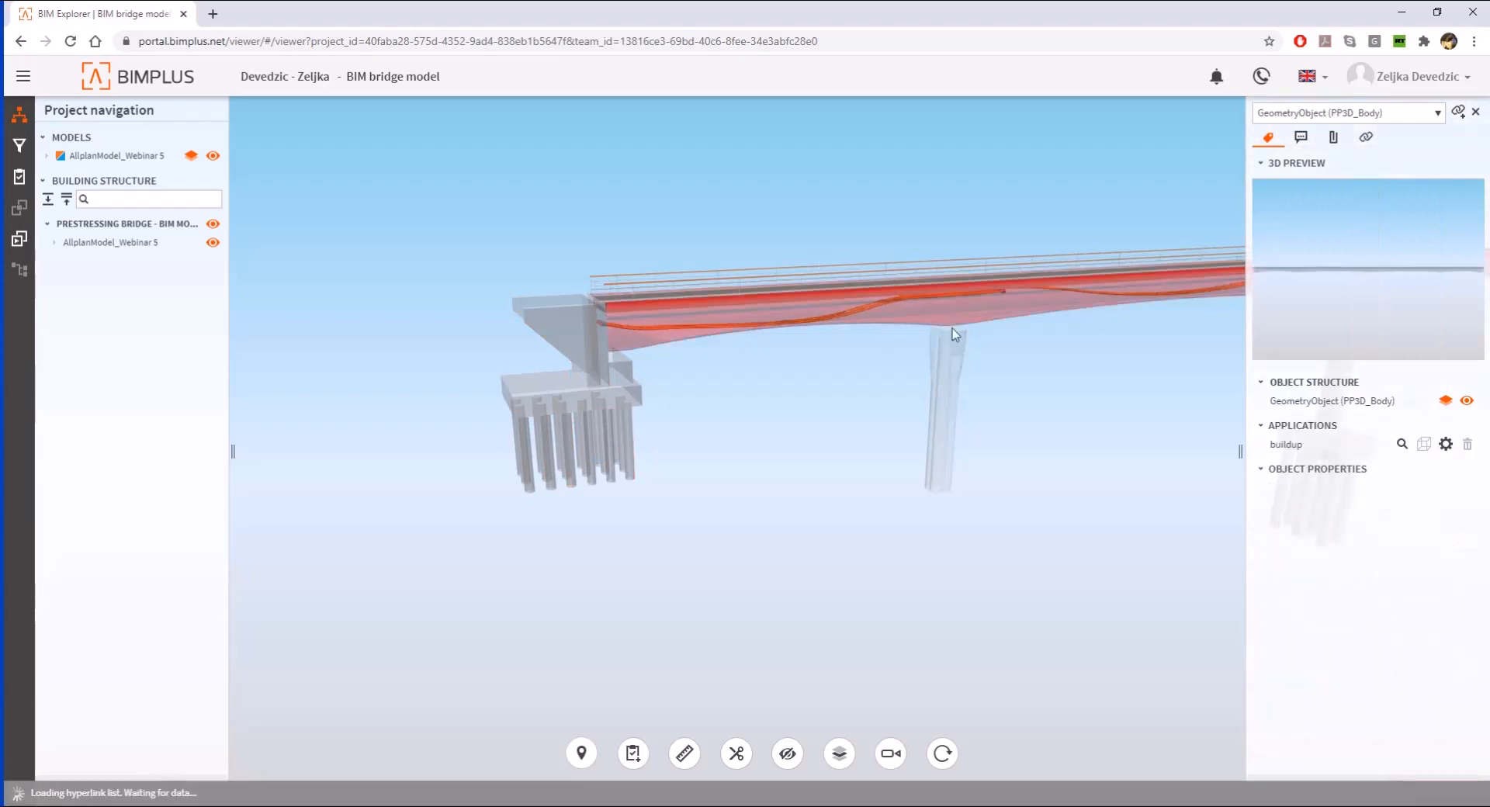
left_click(951, 369)
scroll(963, 360, "up", 6)
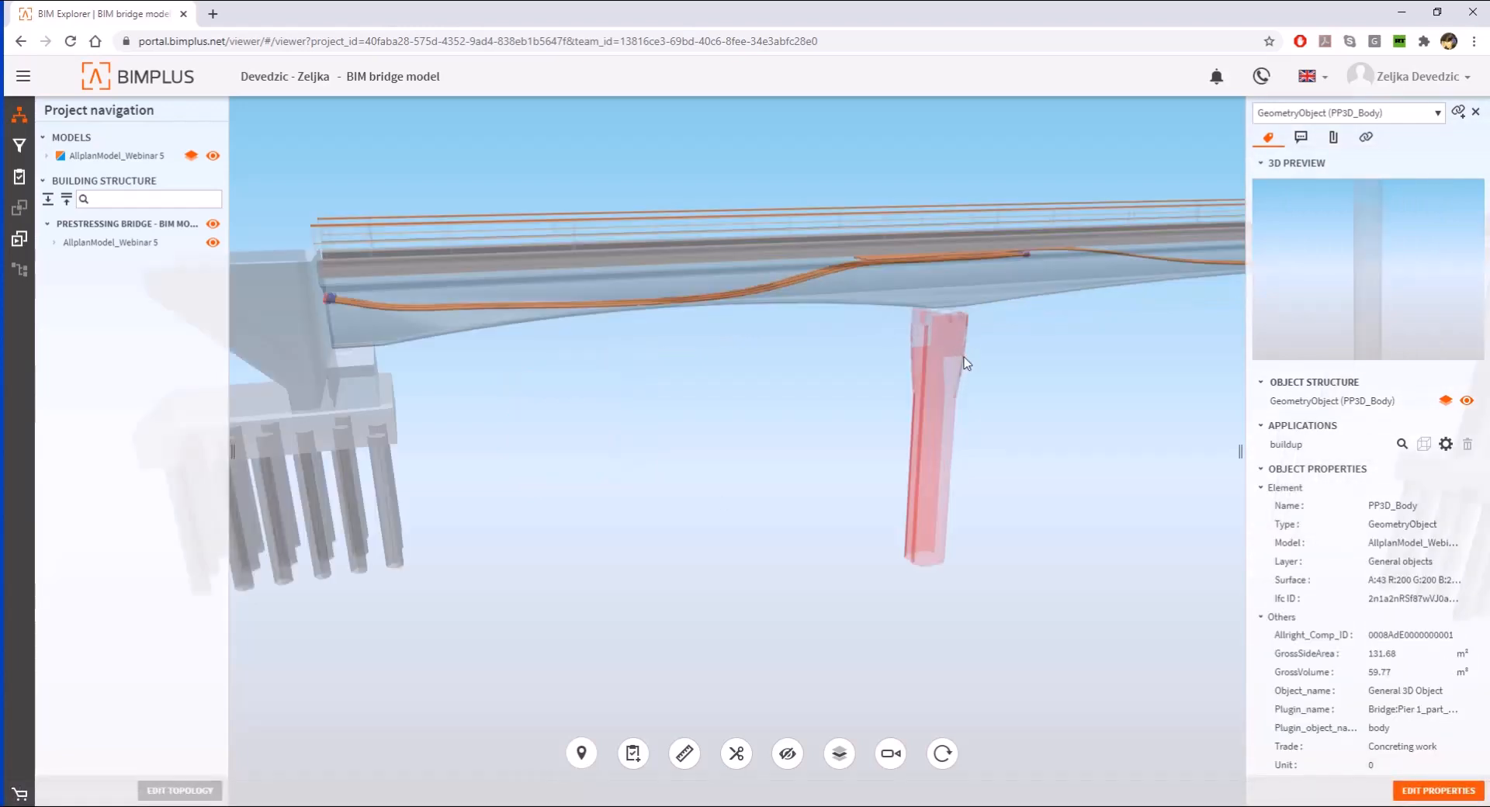
left_click(1016, 356)
scroll(901, 342, "down", 8)
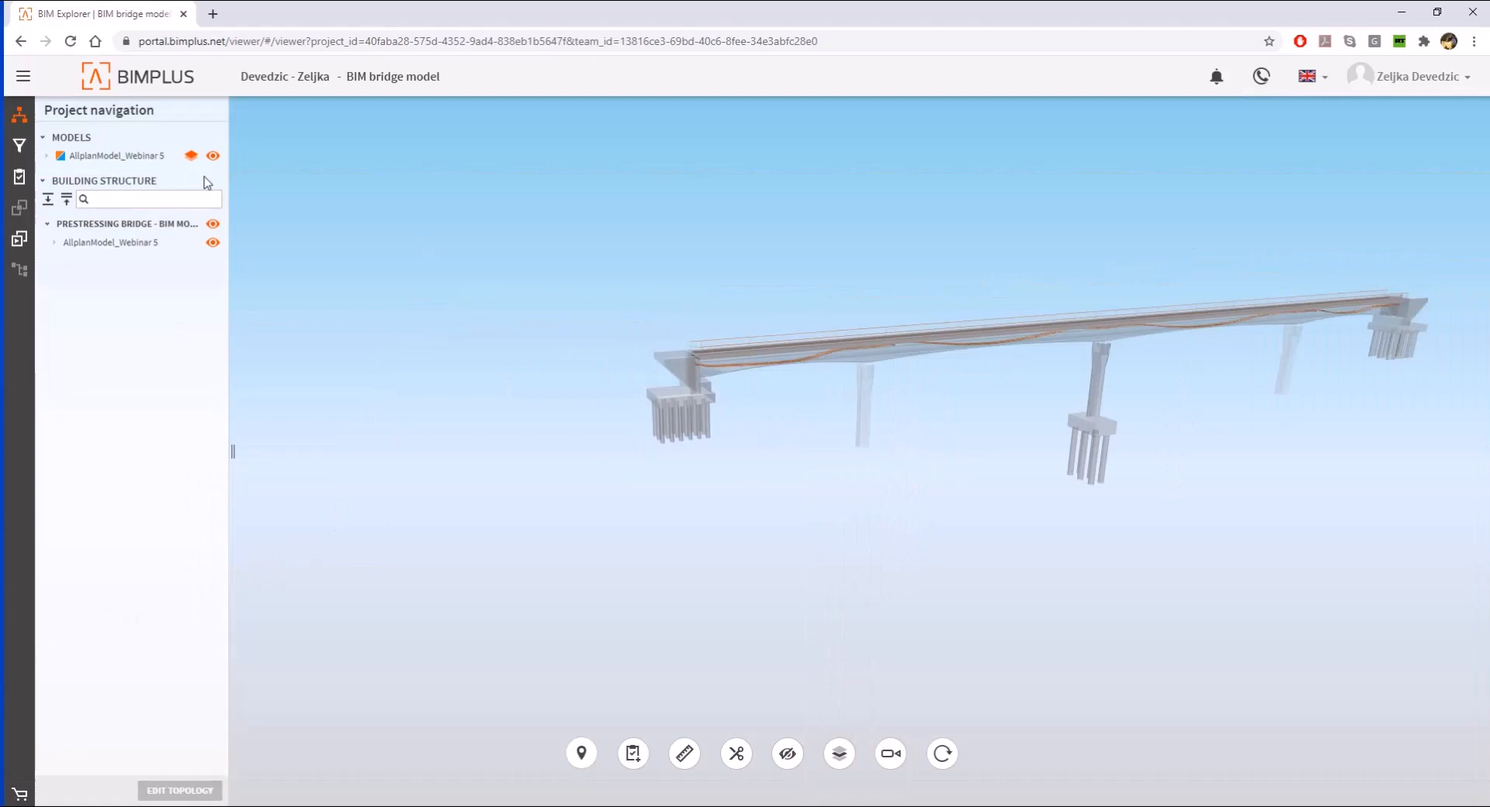
left_click(54, 243)
left_click(62, 279)
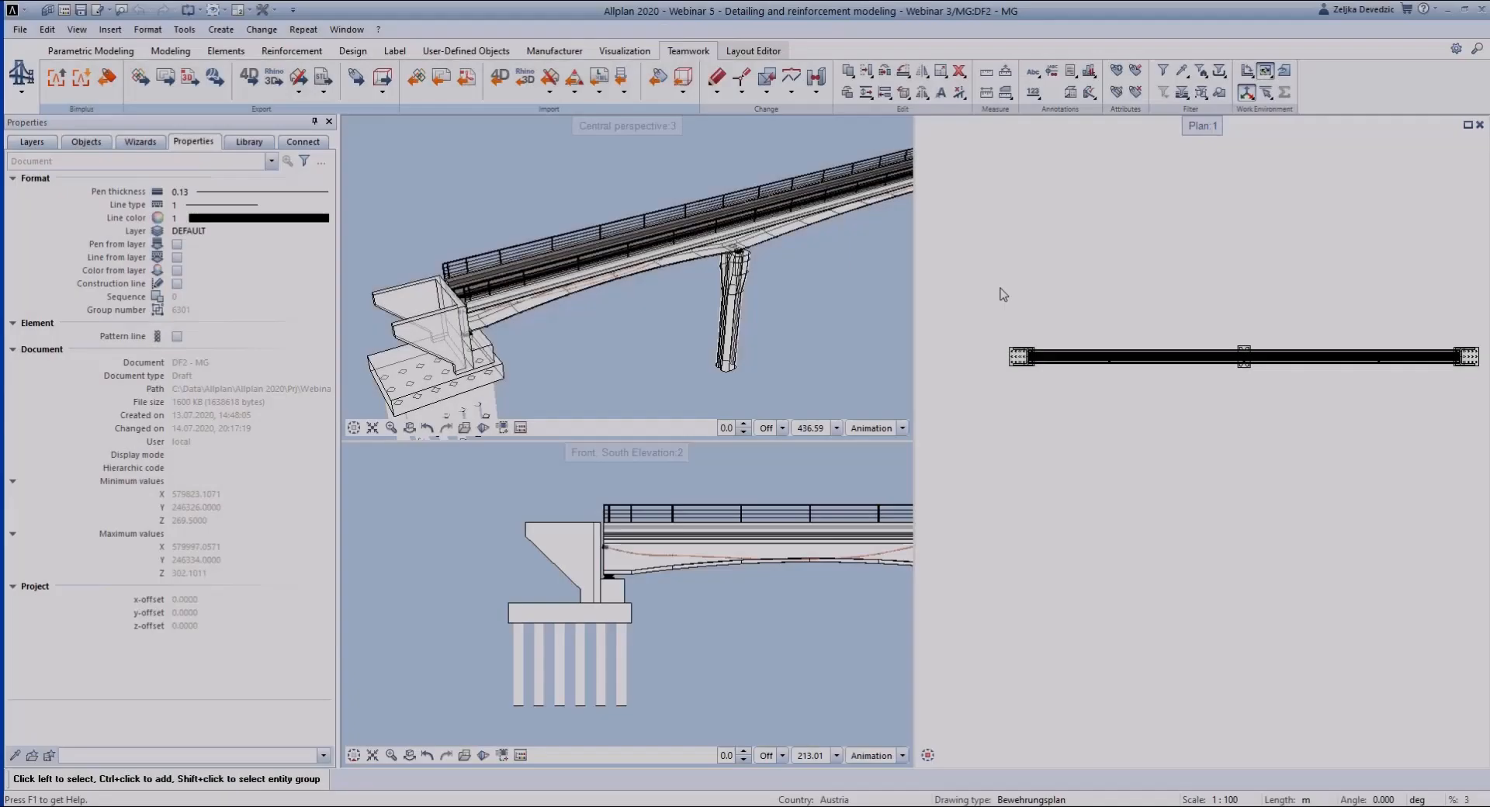
- Switch to Allplan and activate drawing files 700 Main girder reinforcement, 102 Wall reinforcement, 103 Abutment 1 -all and 101 Foundation reinforcement
scroll(630, 386, "down", 1)
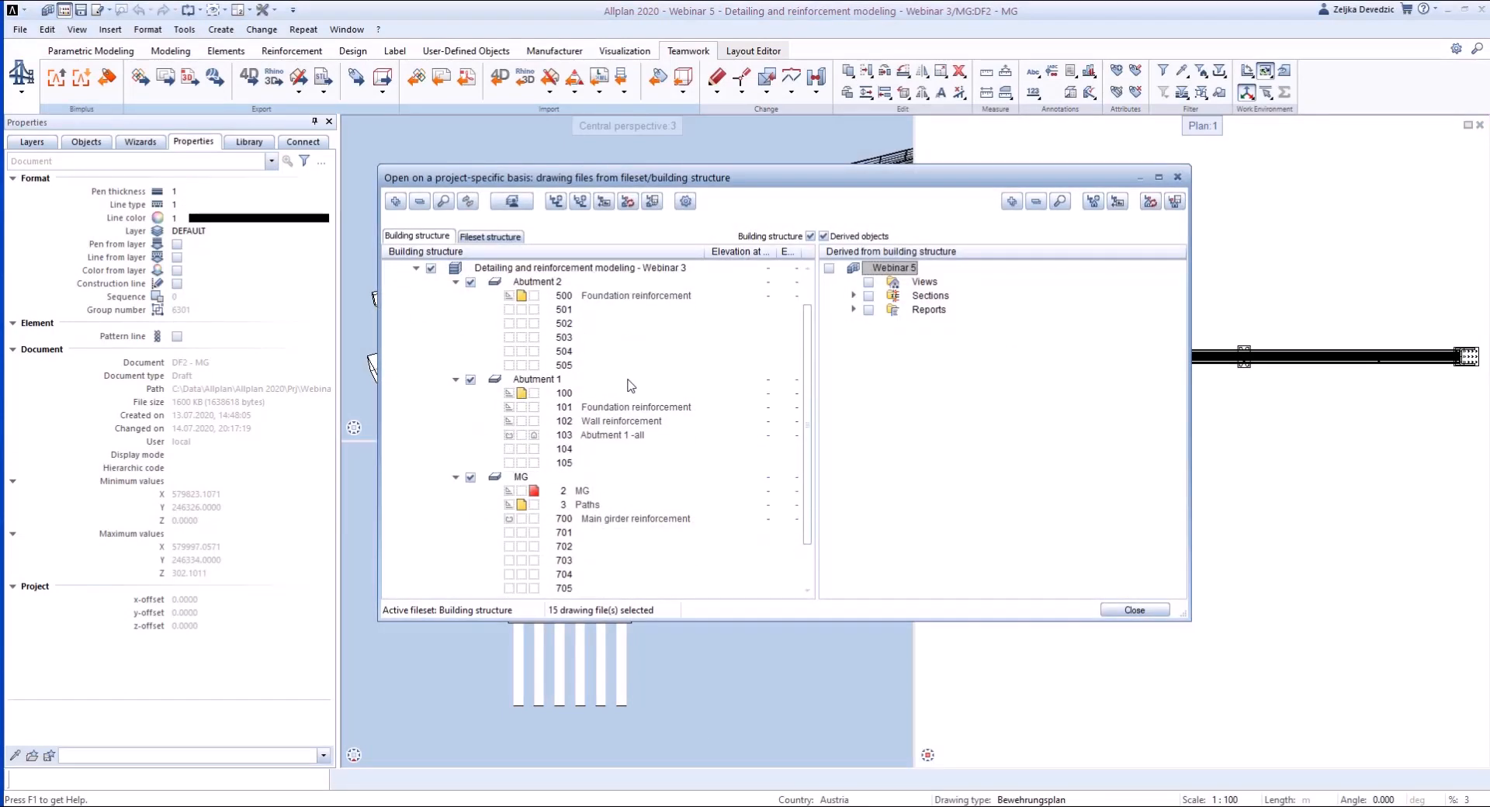
left_click(522, 519)
left_click(522, 422)
left_click(522, 435)
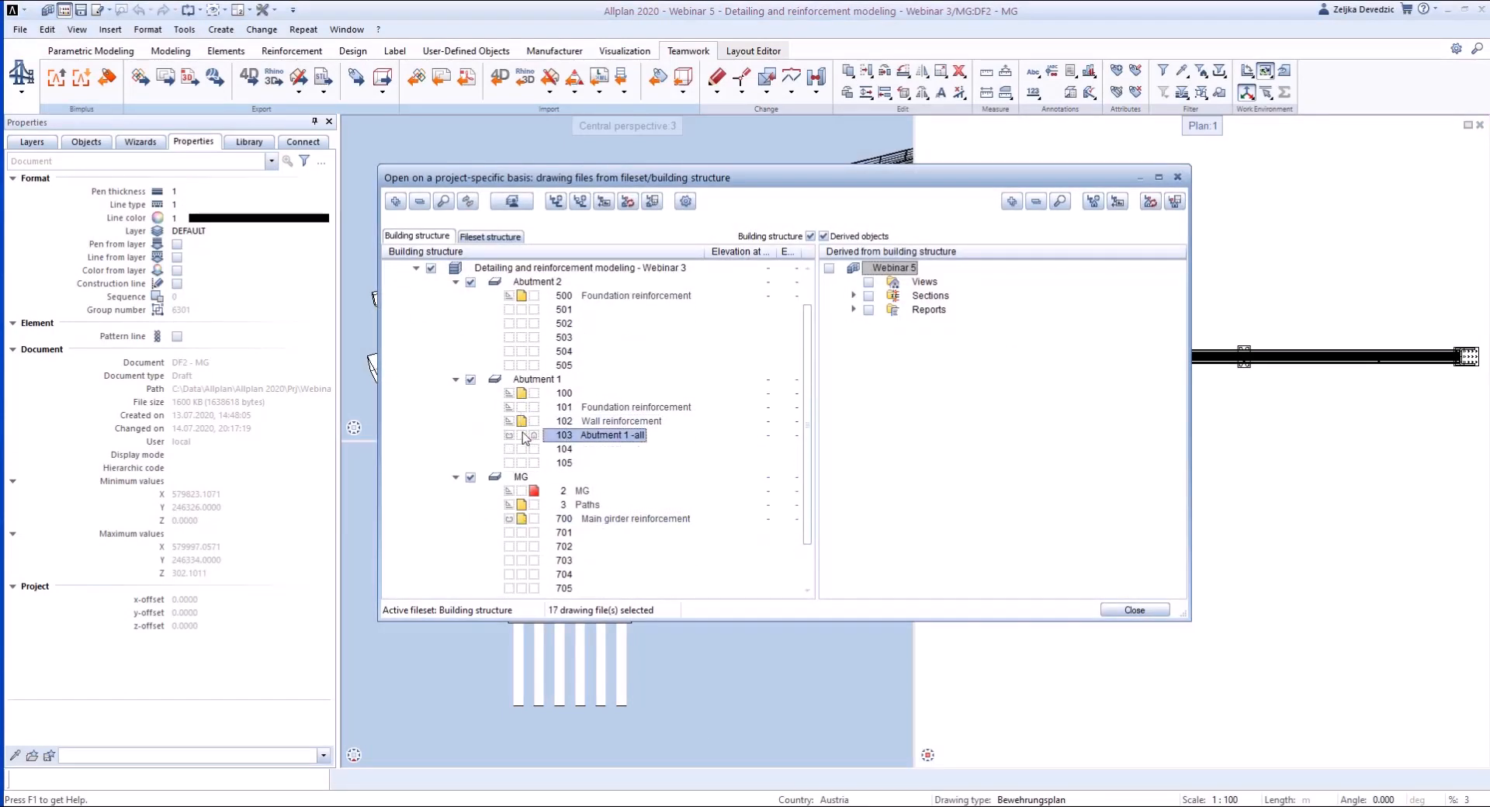
left_click(522, 408)
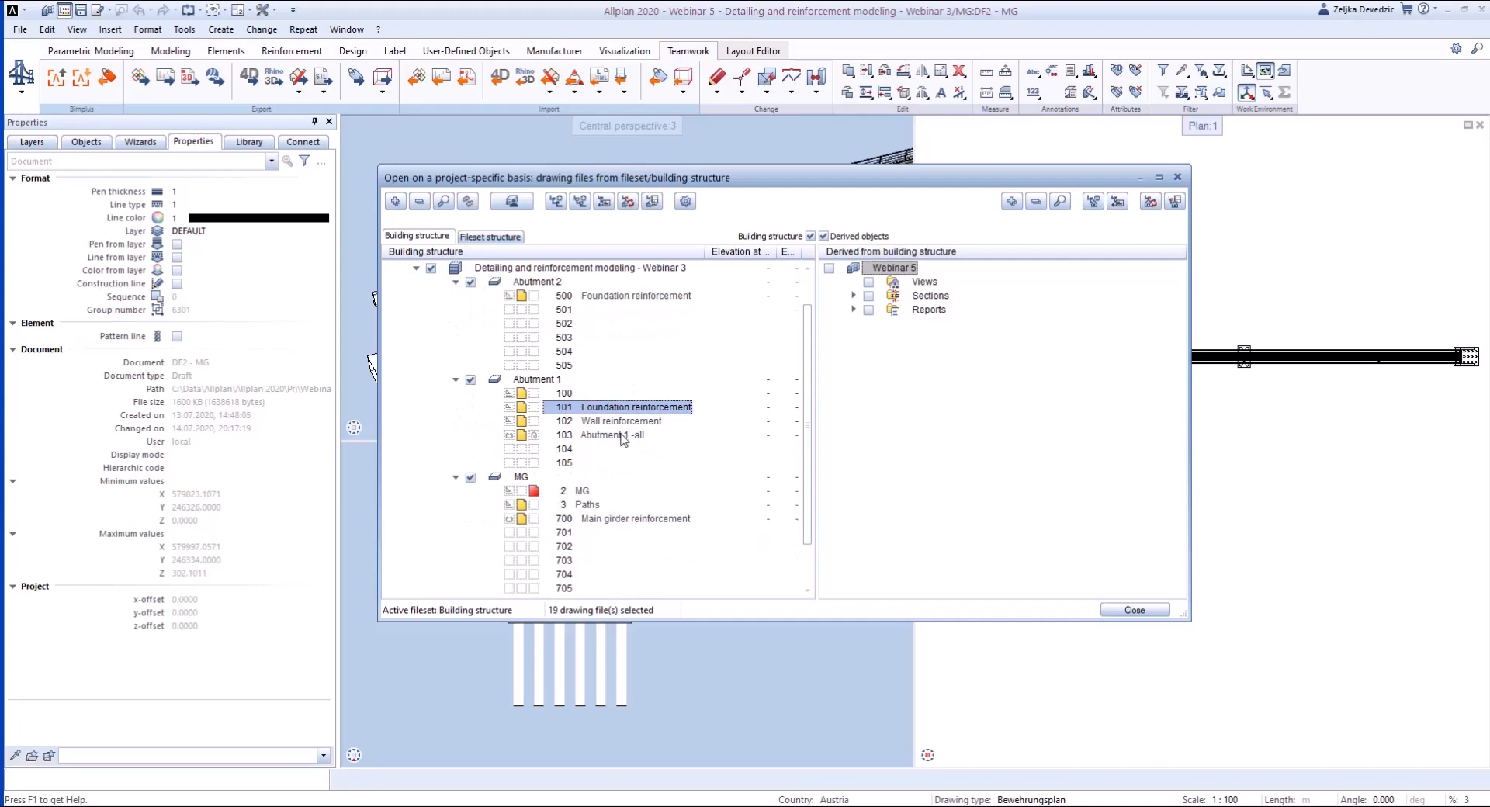
- Activate the reinforcement drawing files of the piers: 200 for Pier 1, 300 to 302 for Pier 2 and 400 for Pier 3
scroll(622, 439, "down", 1)
left_click(455, 546)
left_click(521, 518)
scroll(523, 512, "down", 1)
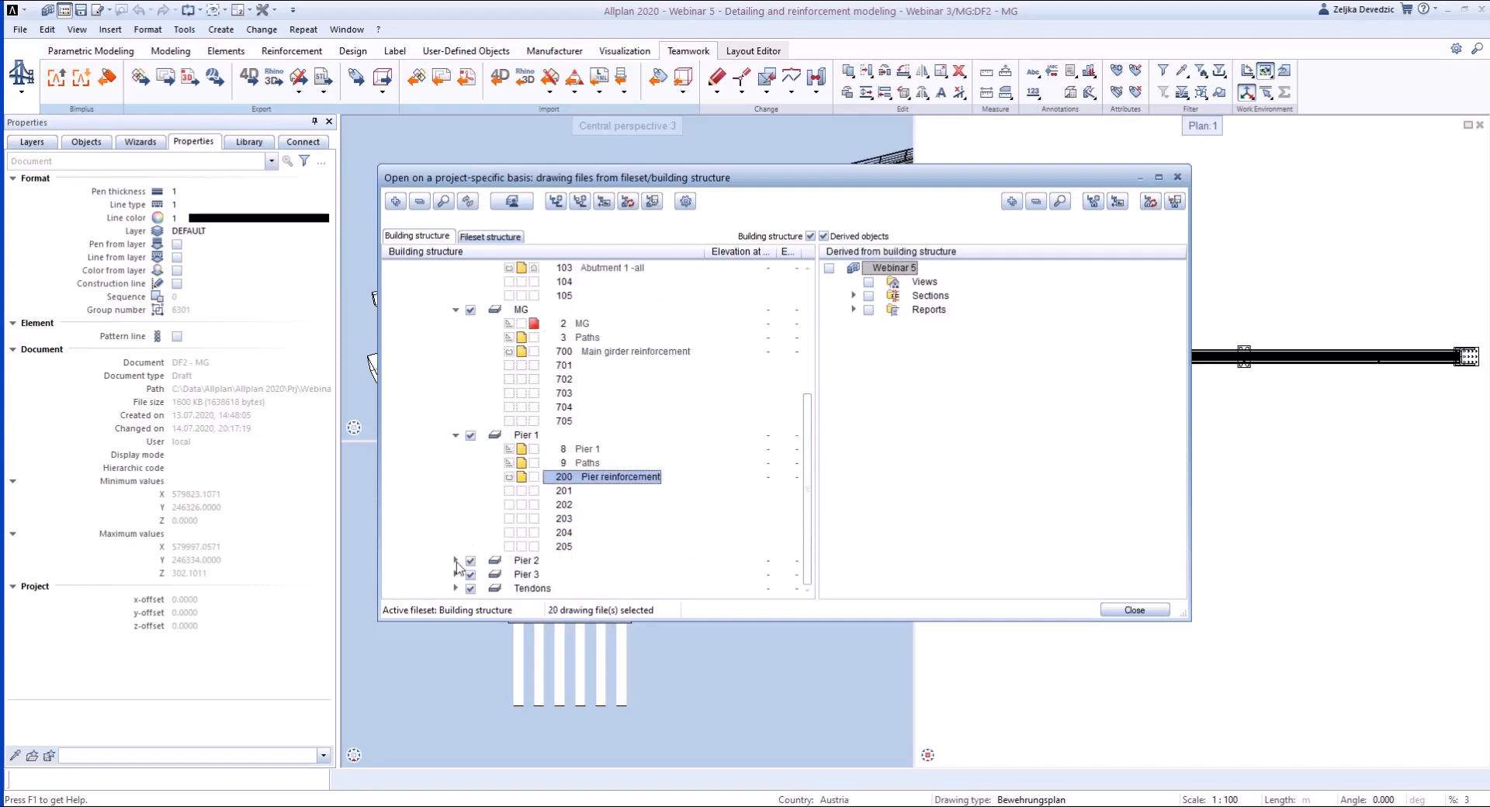
left_click(456, 562)
left_click(521, 519)
left_click(521, 533)
left_click(522, 546)
scroll(519, 540, "down", 1)
left_click(455, 575)
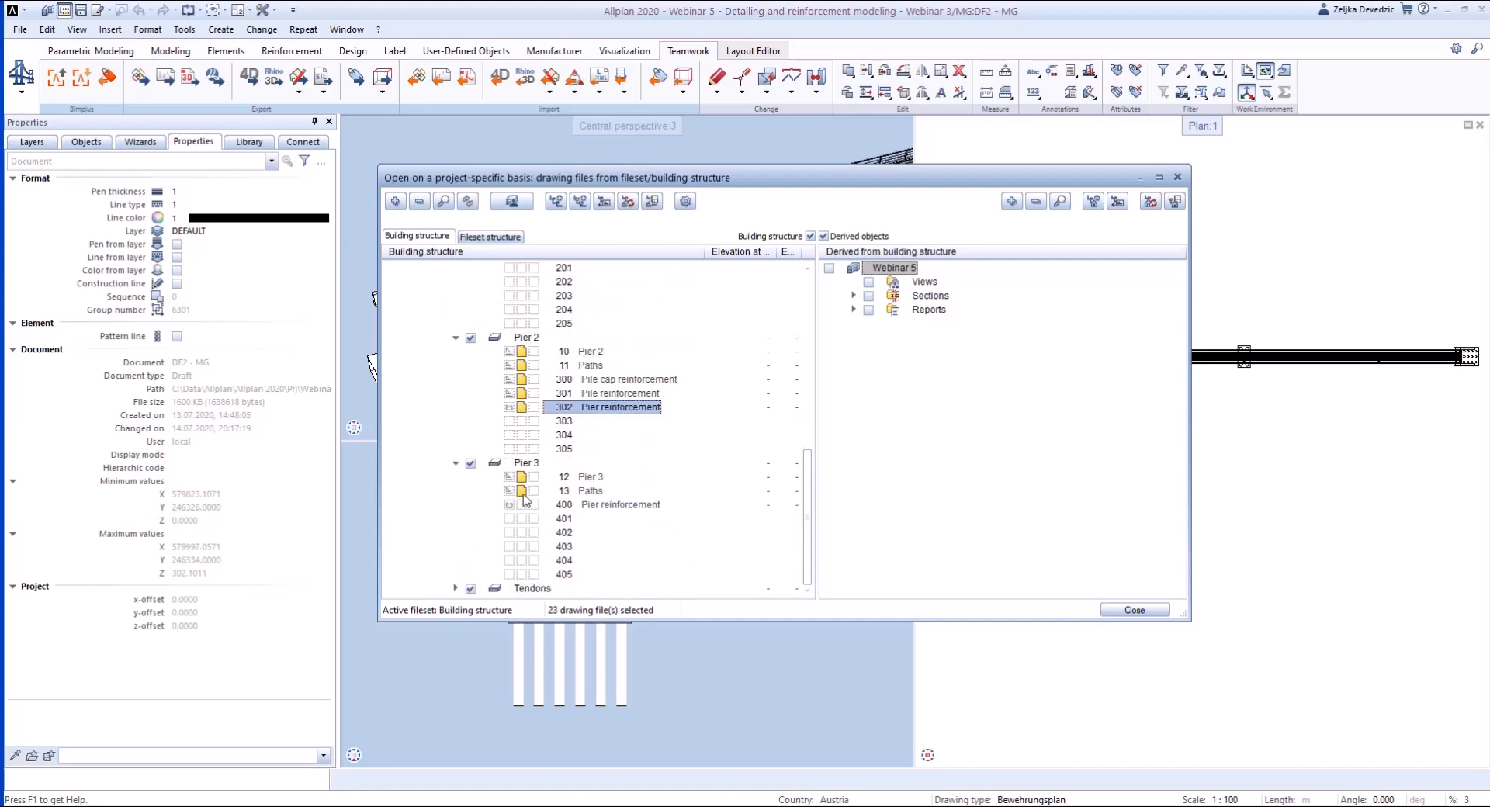
left_click(521, 505)
- Deactivate the Abutment 1 and Abutment 2 structural levels, close the drawing file selection and maximize the central perspective view
scroll(654, 442, "up", 10)
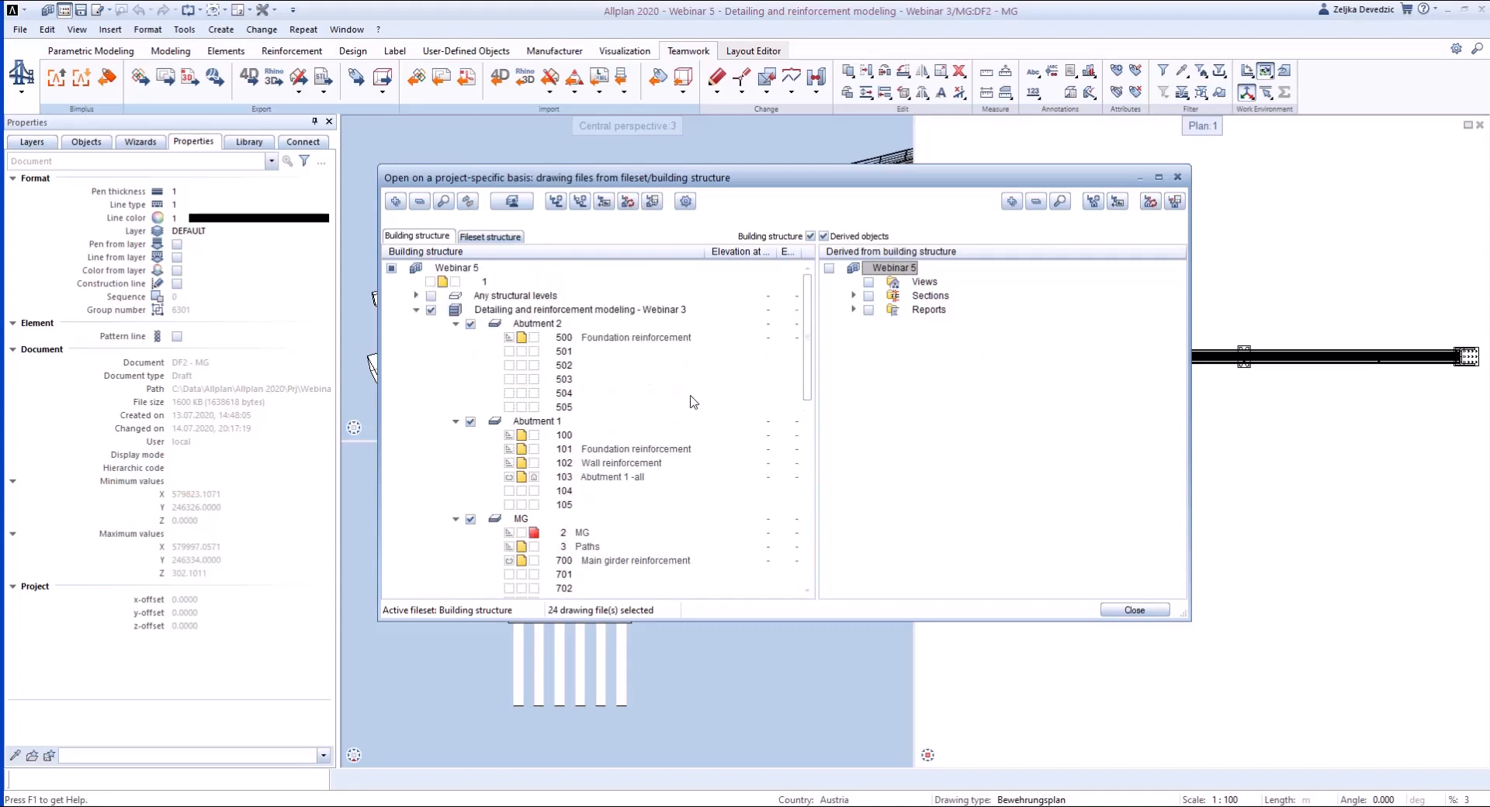
left_click(470, 422)
left_click(471, 324)
scroll(531, 481, "down", 2)
scroll(531, 481, "down", 3)
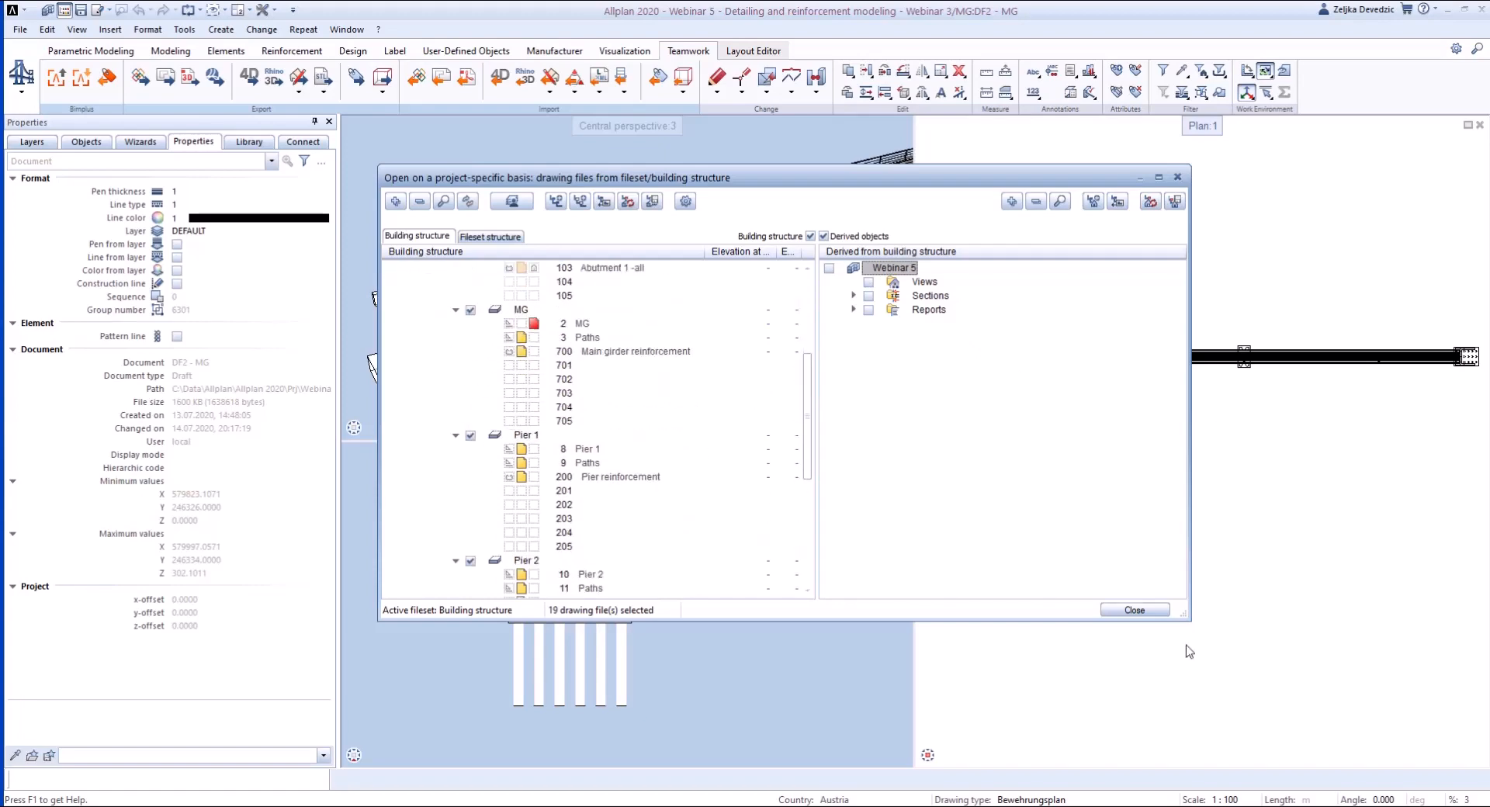
left_click(1134, 610)
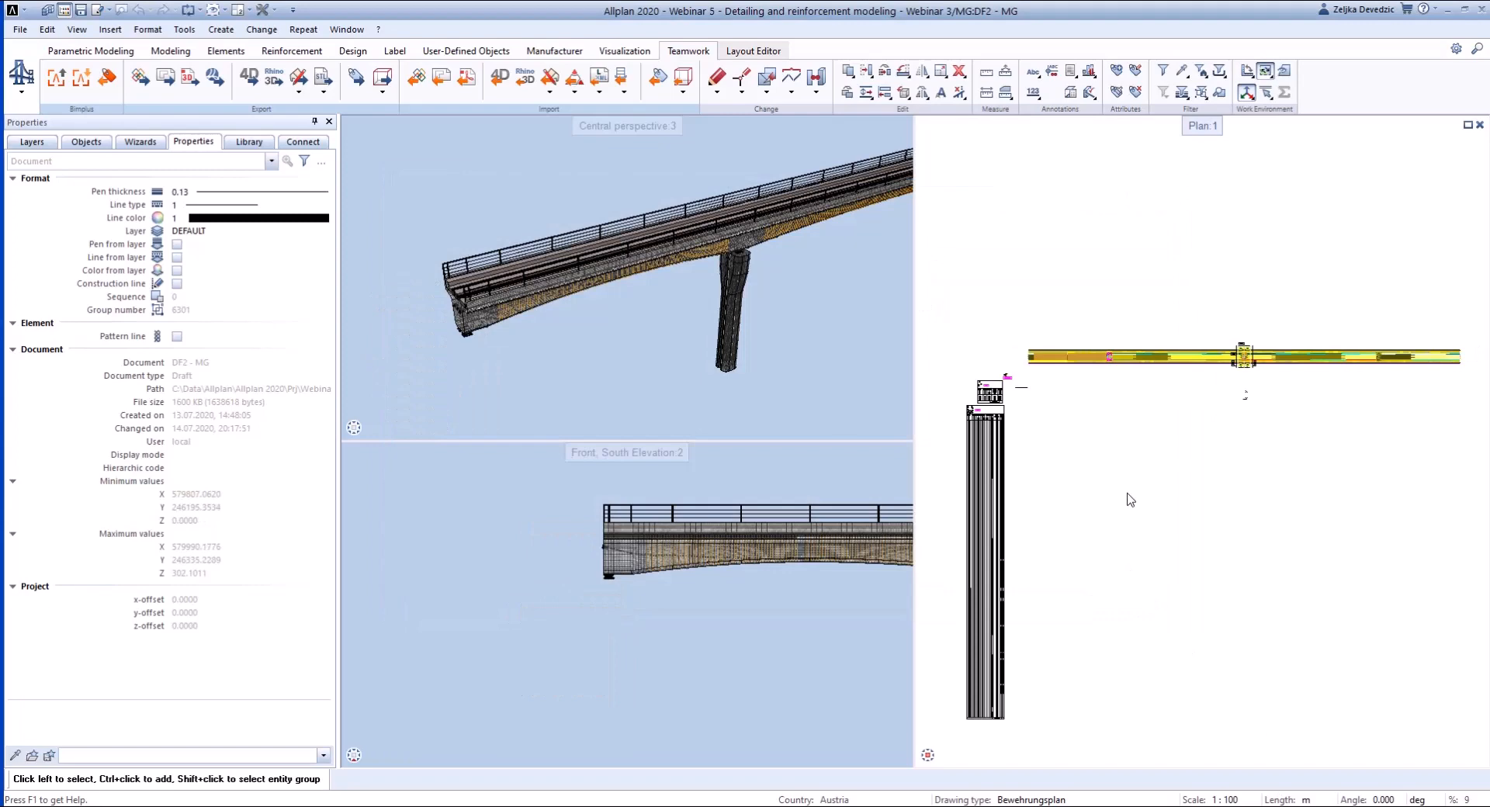
double_click(582, 128)
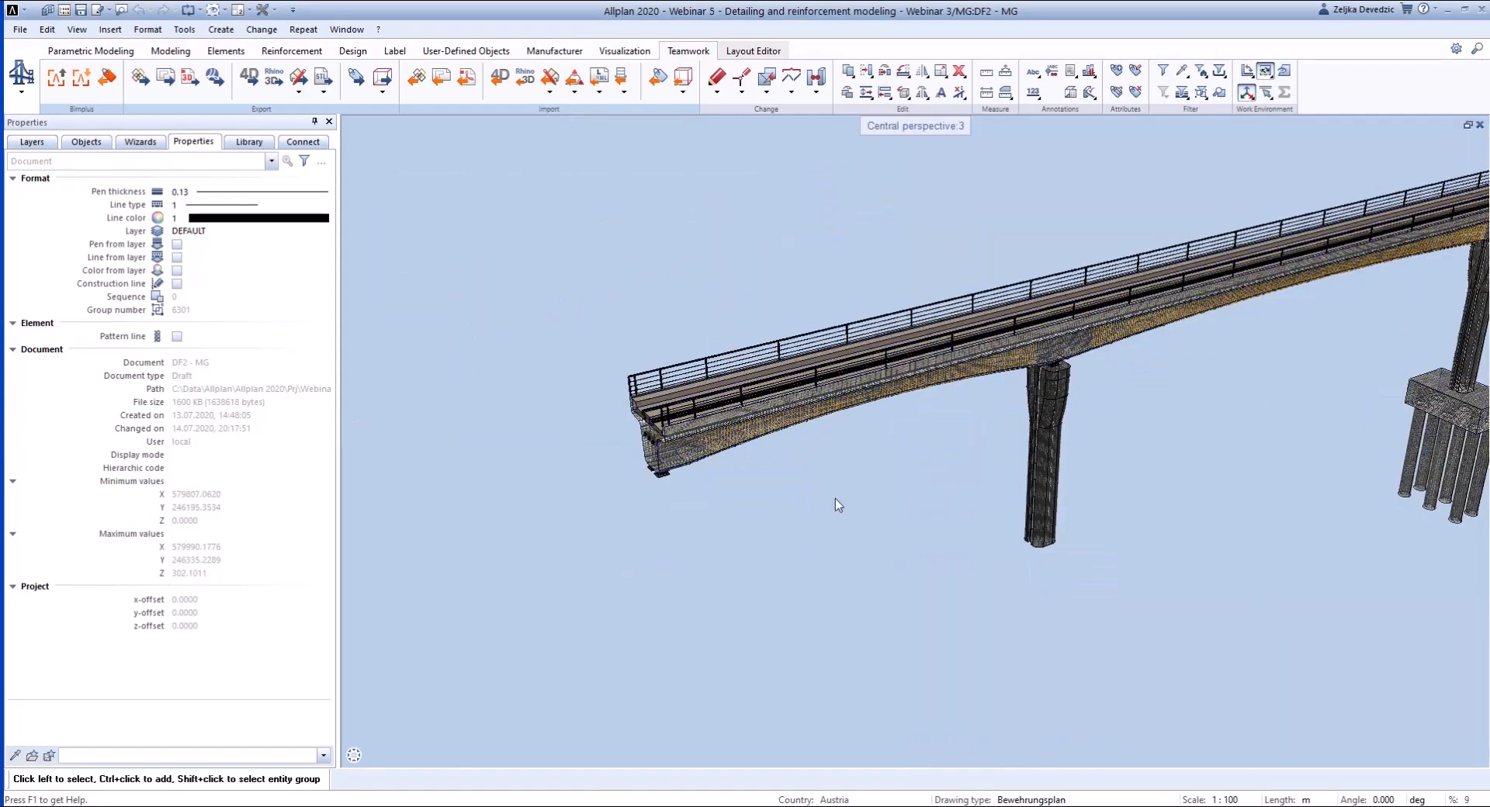
- Upload the bridge to Bimplus as a new revision of the current model, with a description referring to the reinforcement
left_click(57, 79)
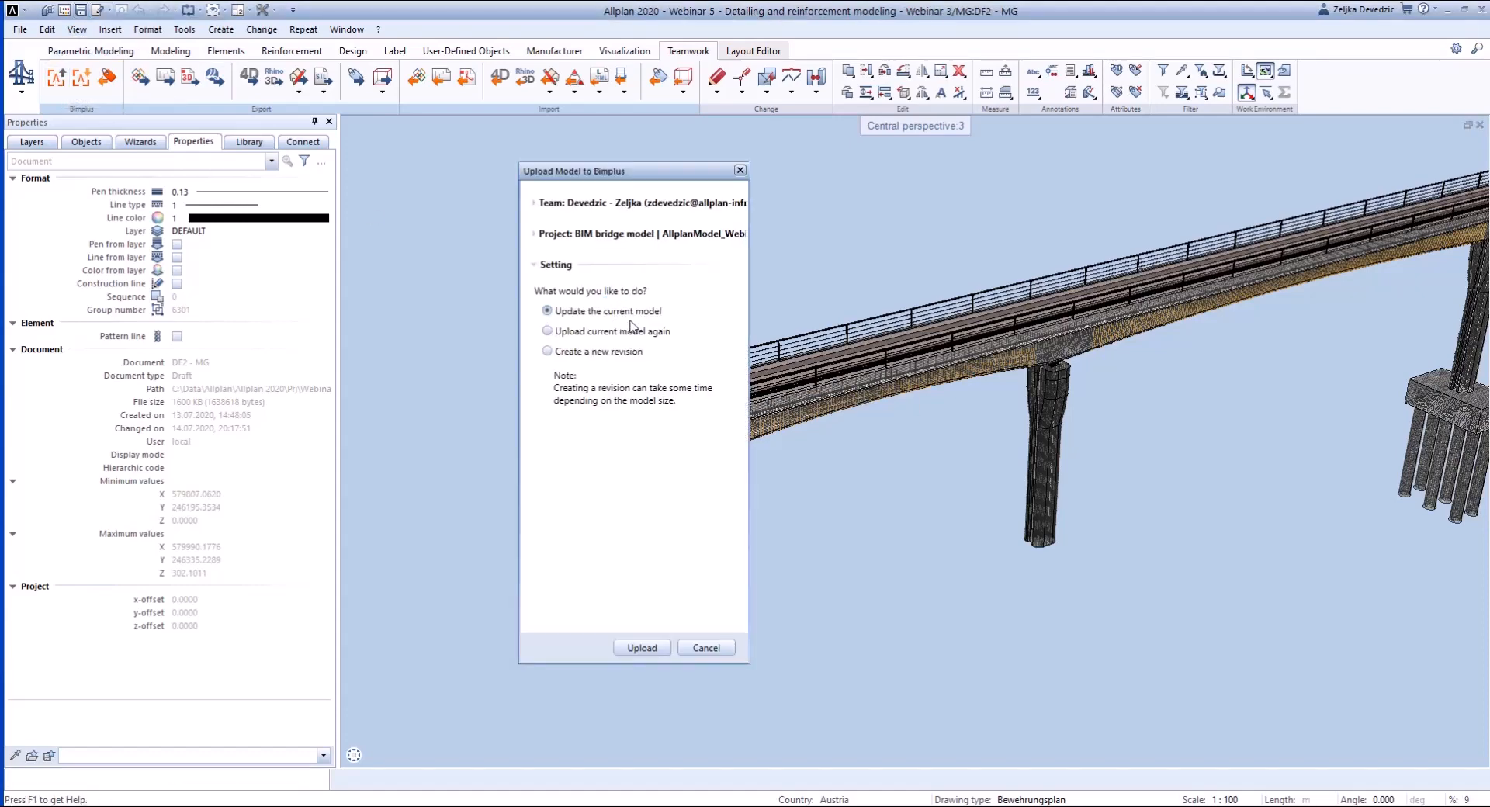
left_click(577, 362)
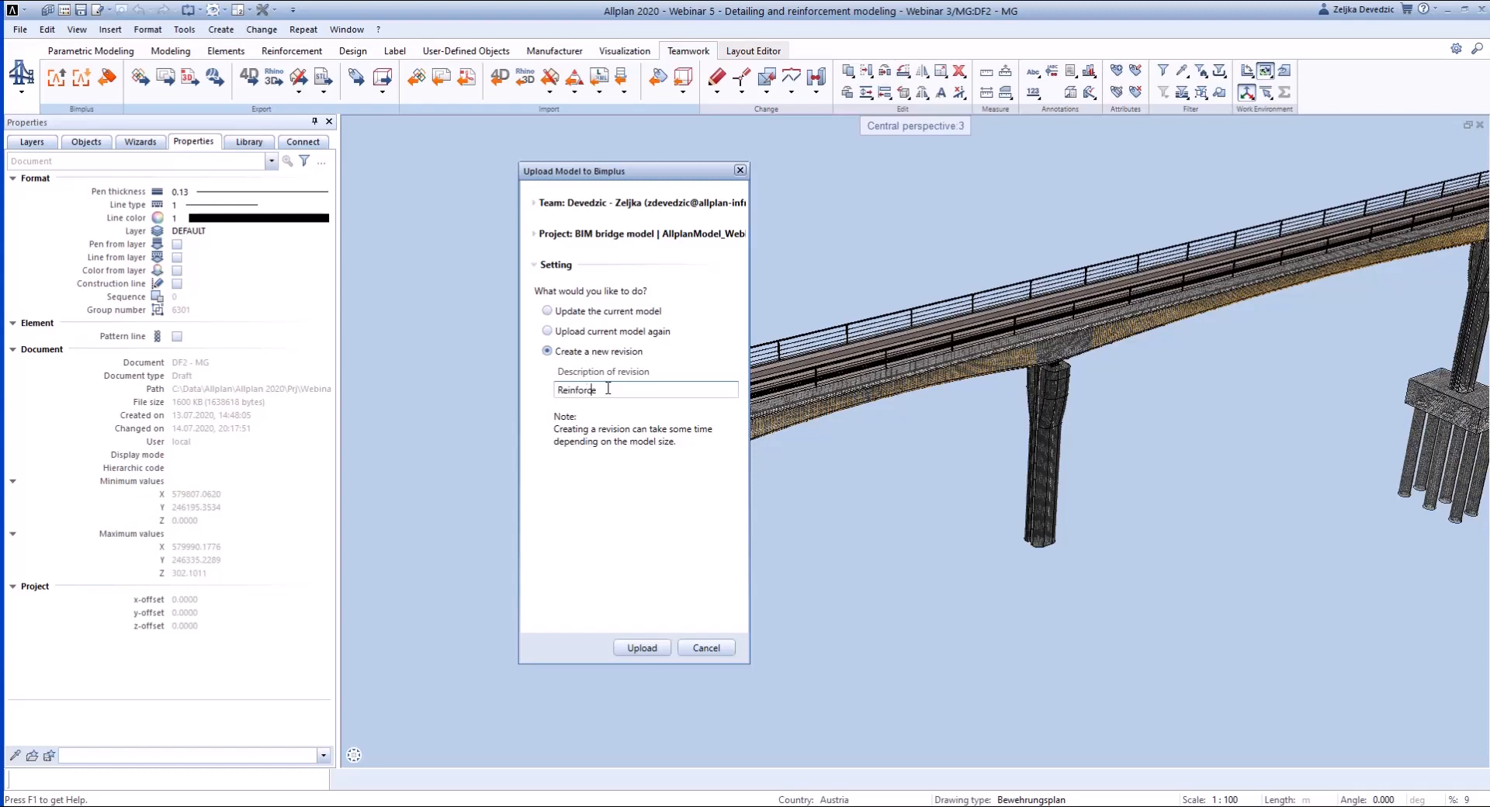
left_click(642, 648)
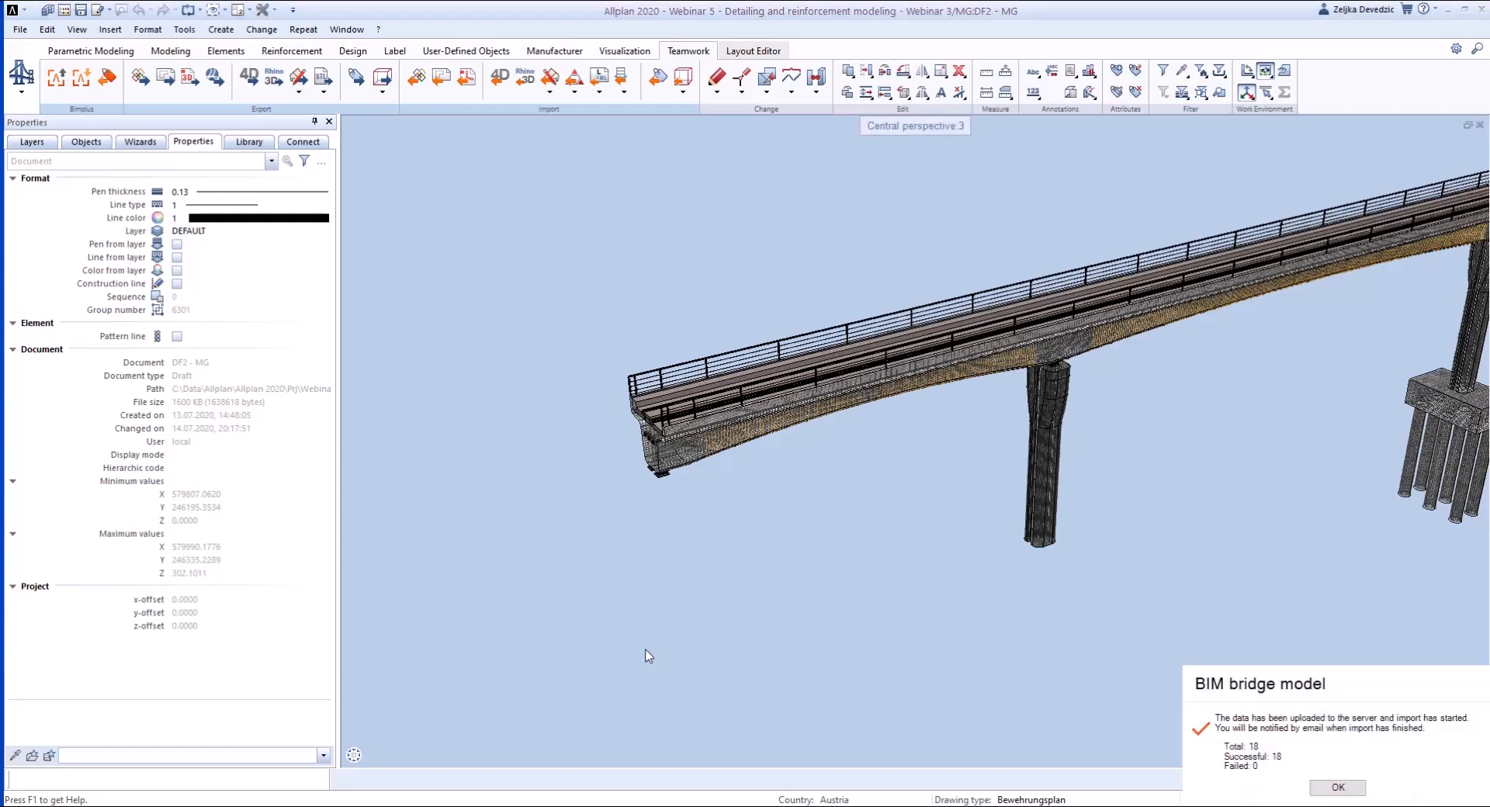
left_click(1338, 787)
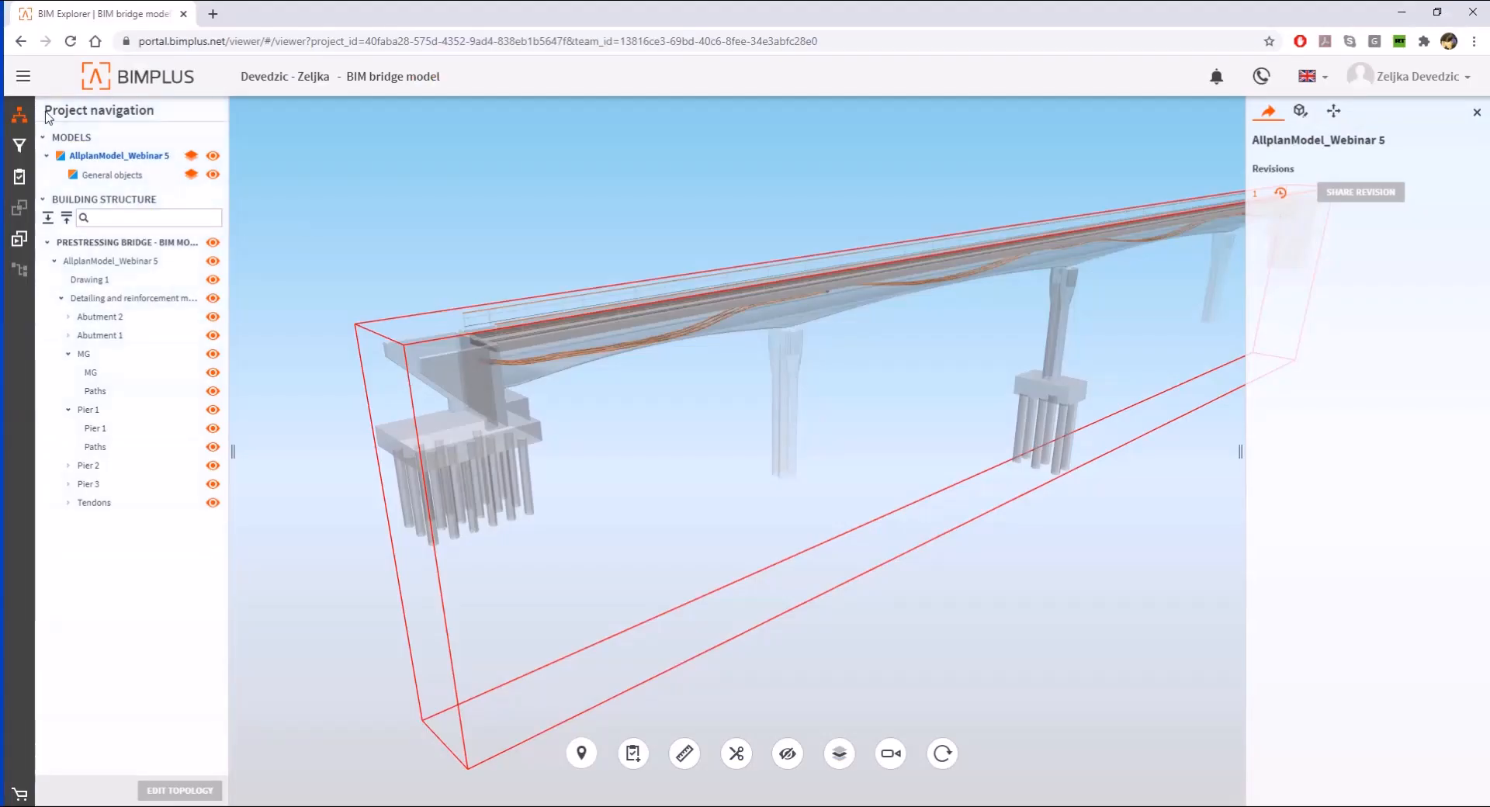
- Switch to Bimplus and open the model list of the BIM bridge model project
left_click(123, 77)
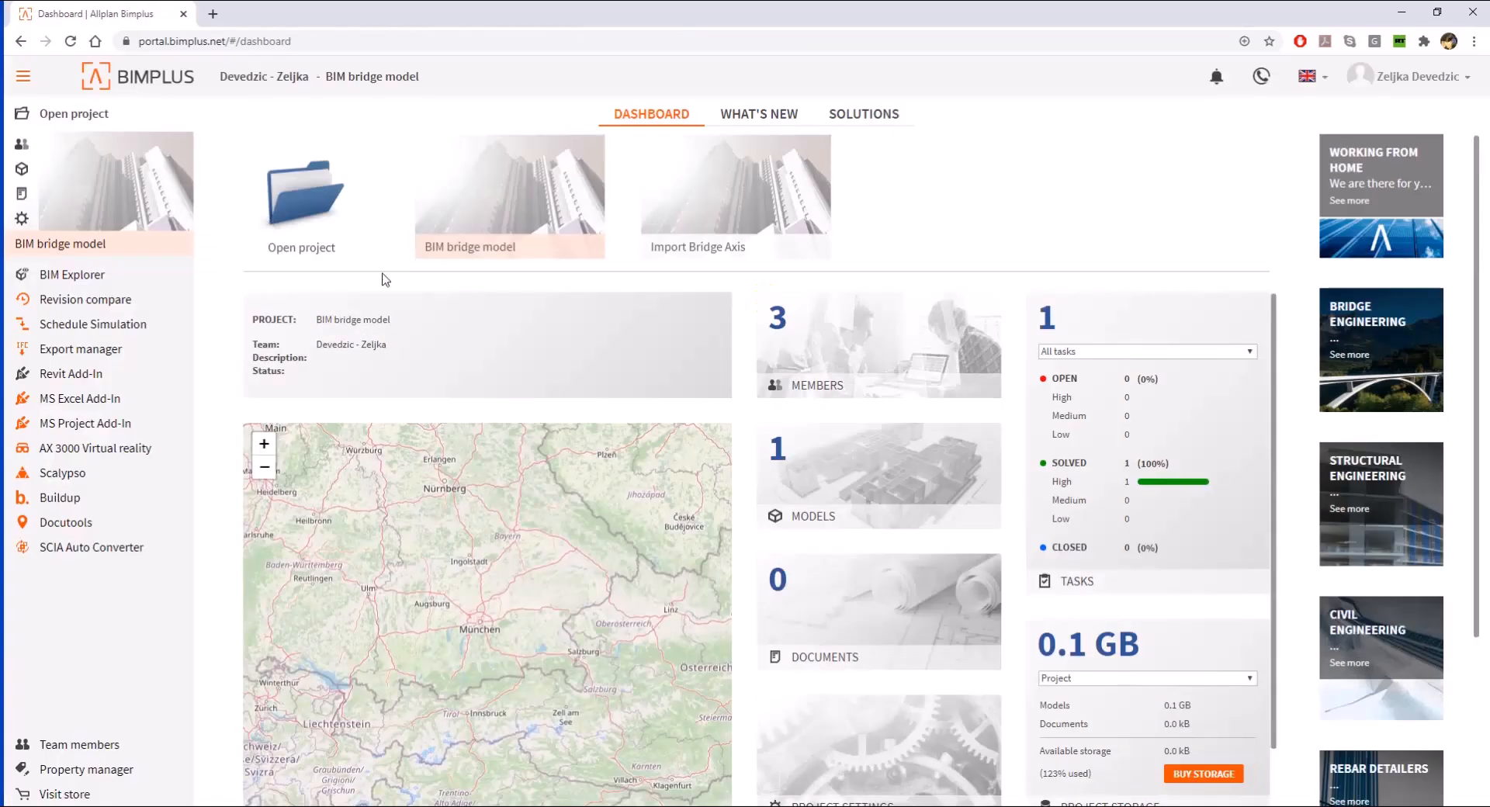
left_click(323, 203)
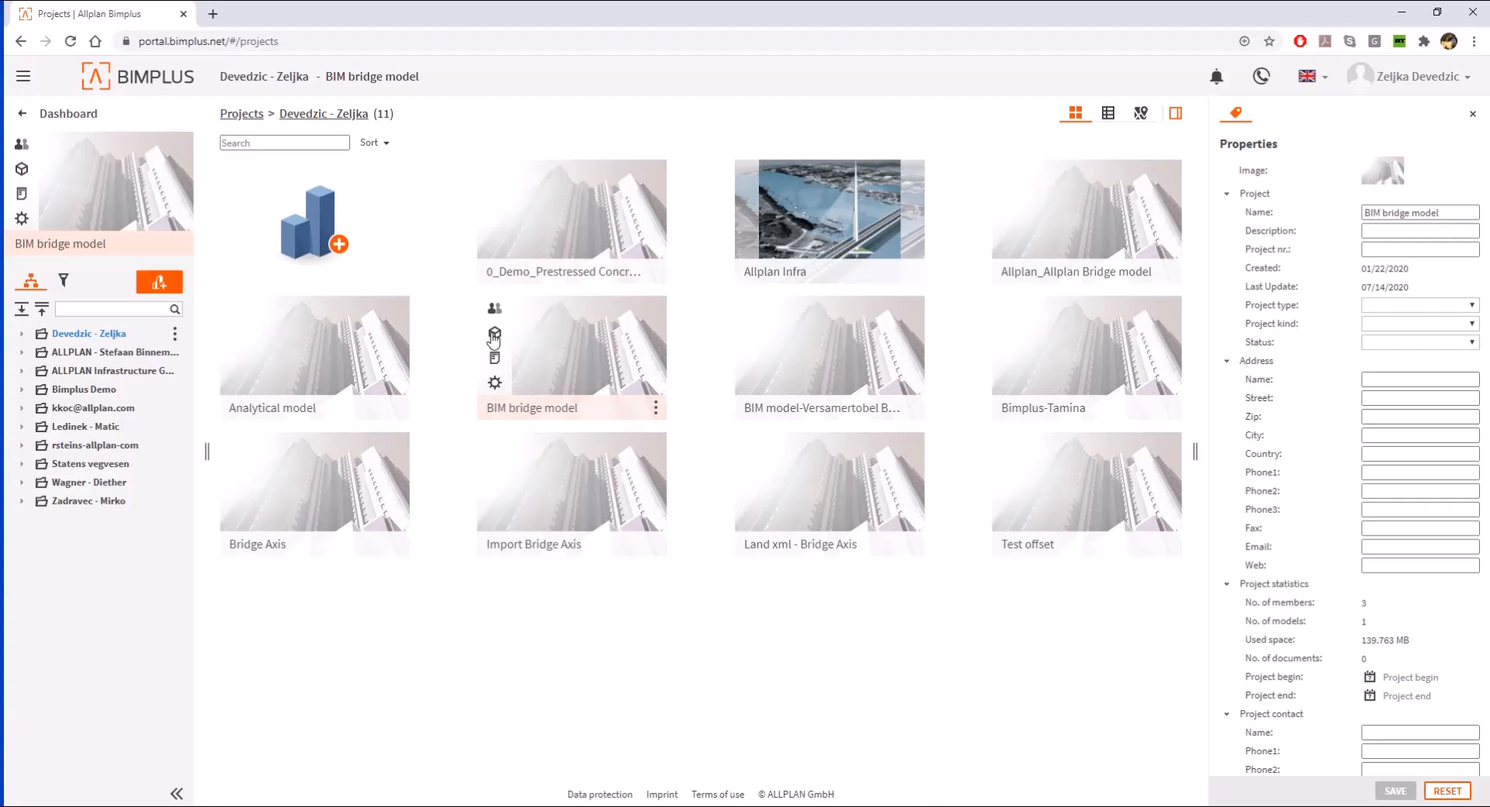
left_click(494, 335)
- Switch the AllplanModel_Webinar 5 revision to Rev 1 and back to Rev 2, and open the model in the BIM Explorer
left_click(619, 272)
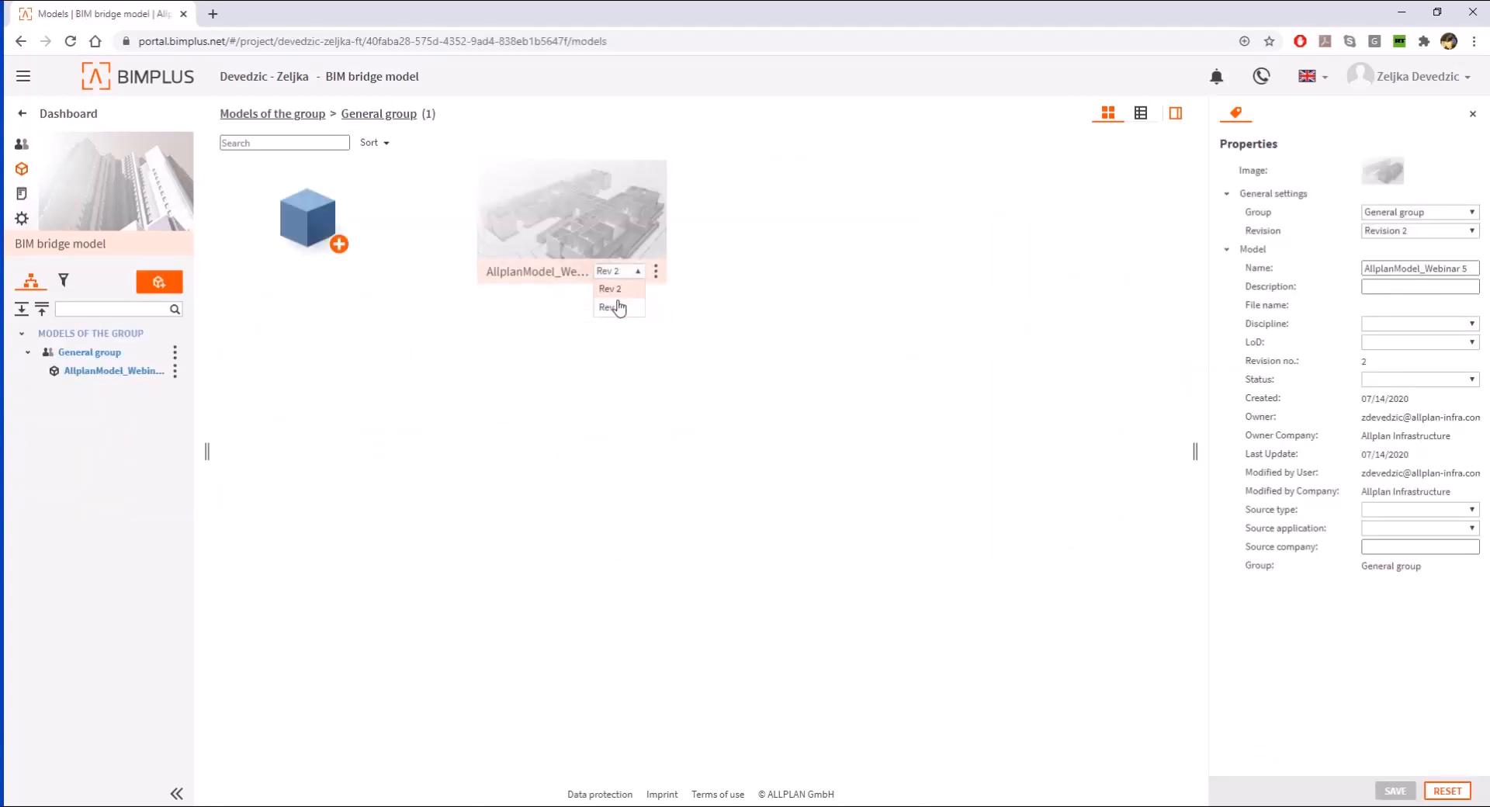
left_click(618, 306)
left_click(620, 274)
left_click(622, 290)
left_click(532, 227)
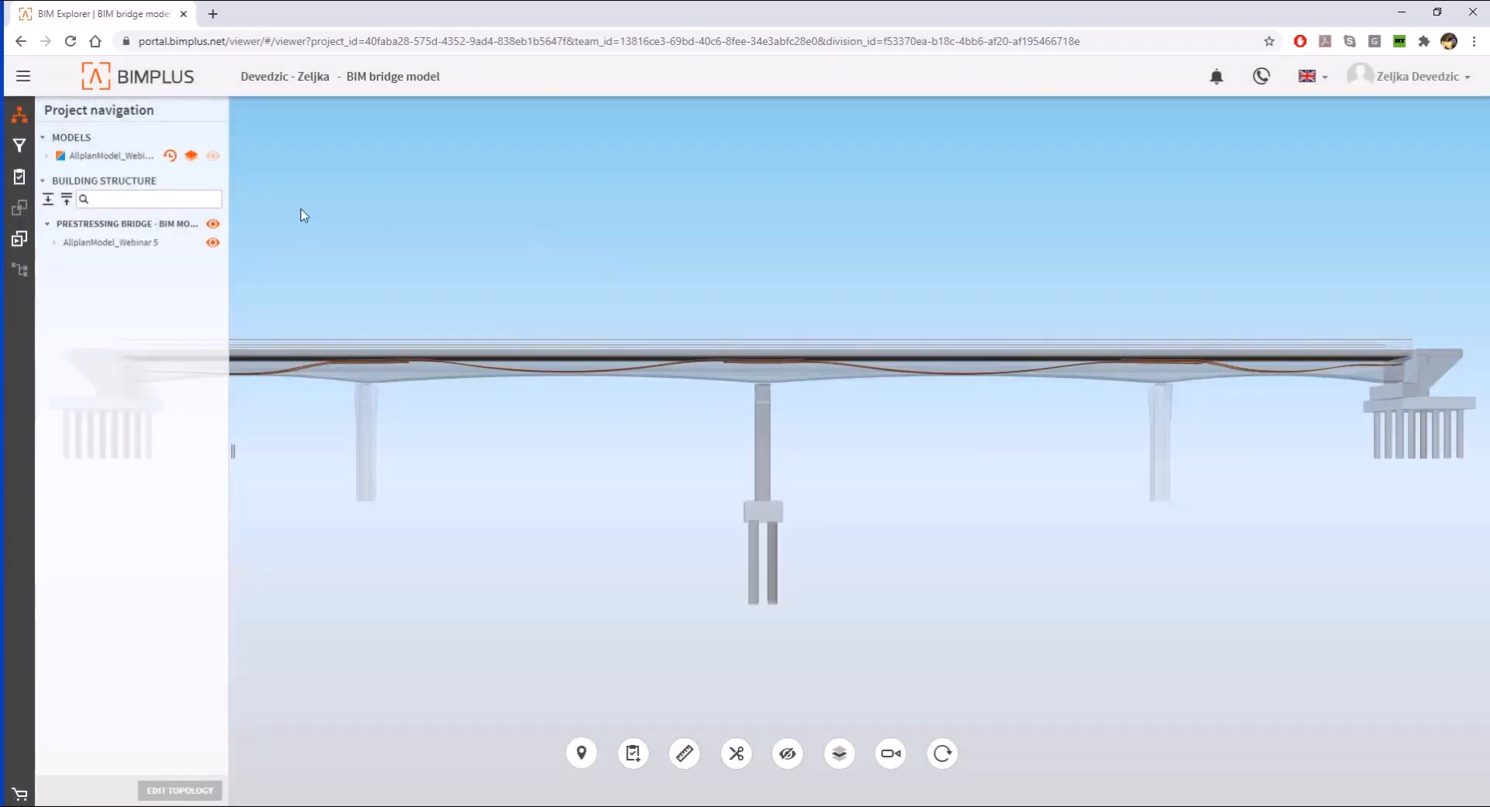
- Toggle the visibility of the opened model revision and inspect the bridge with its reinforcement from an oblique angle
left_click(214, 157)
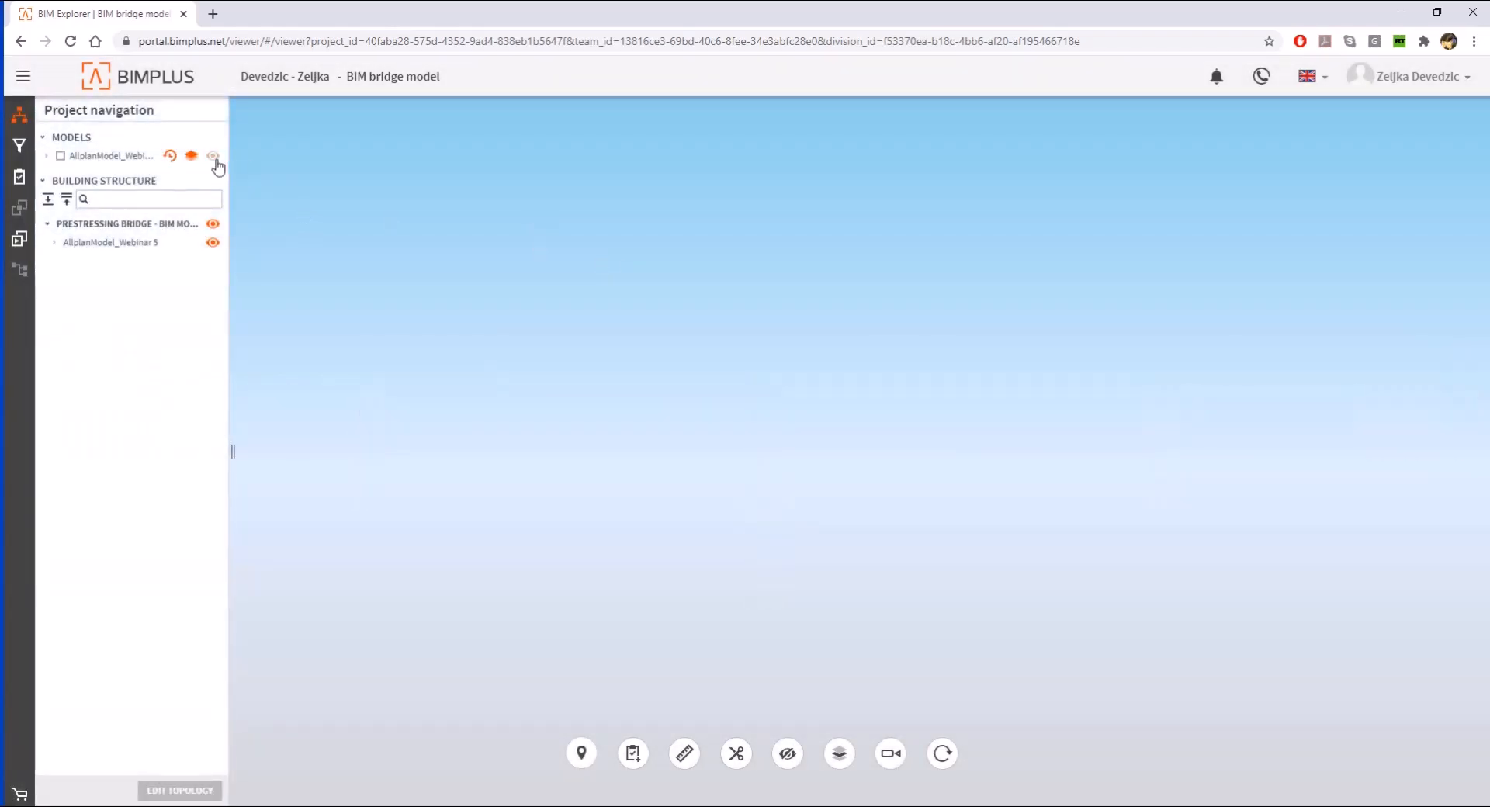
left_click(212, 157)
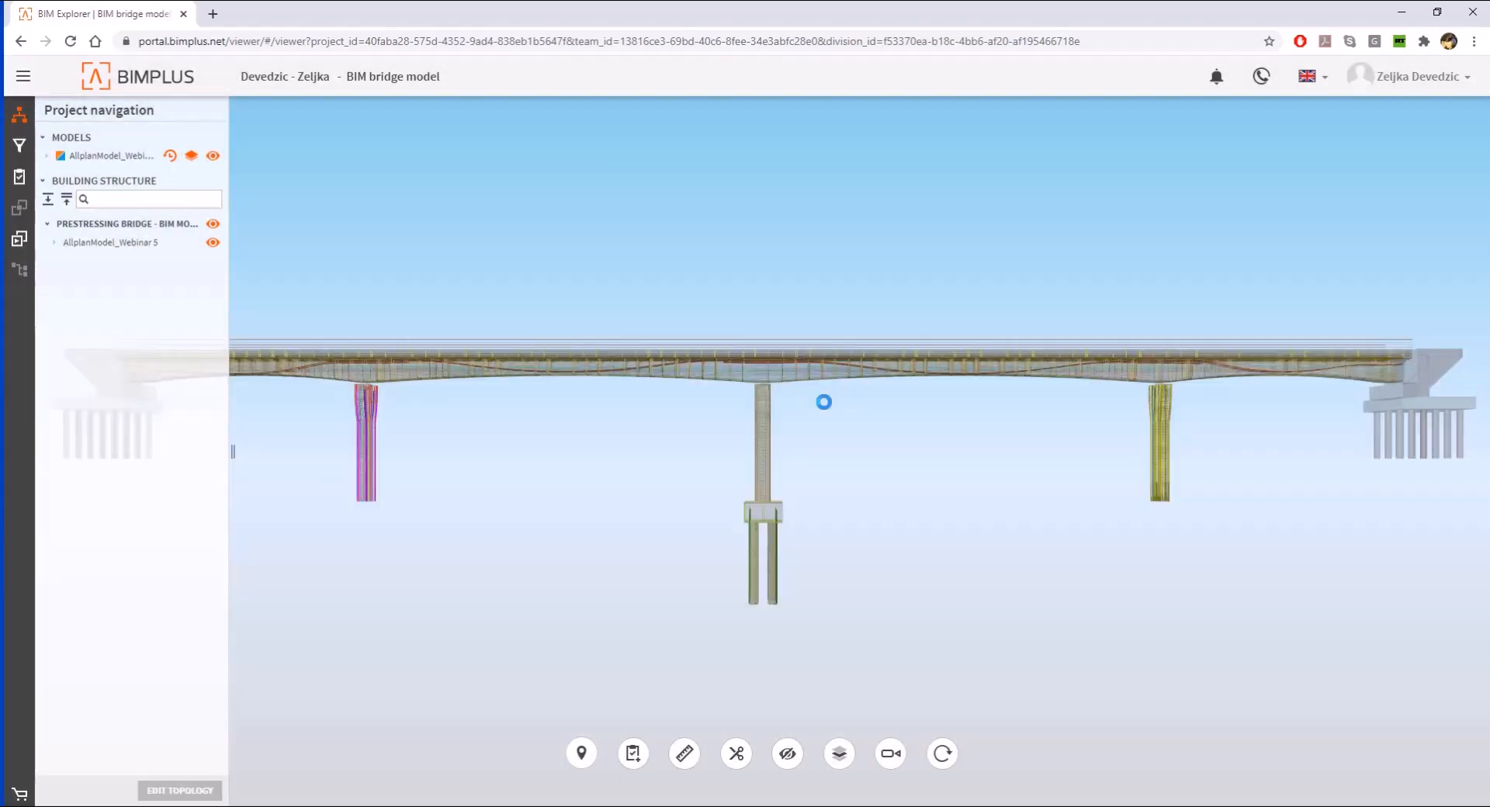
left_click_drag(829, 403, 1106, 436)
scroll(1106, 437, "down", 3)
scroll(690, 465, "up", 5)
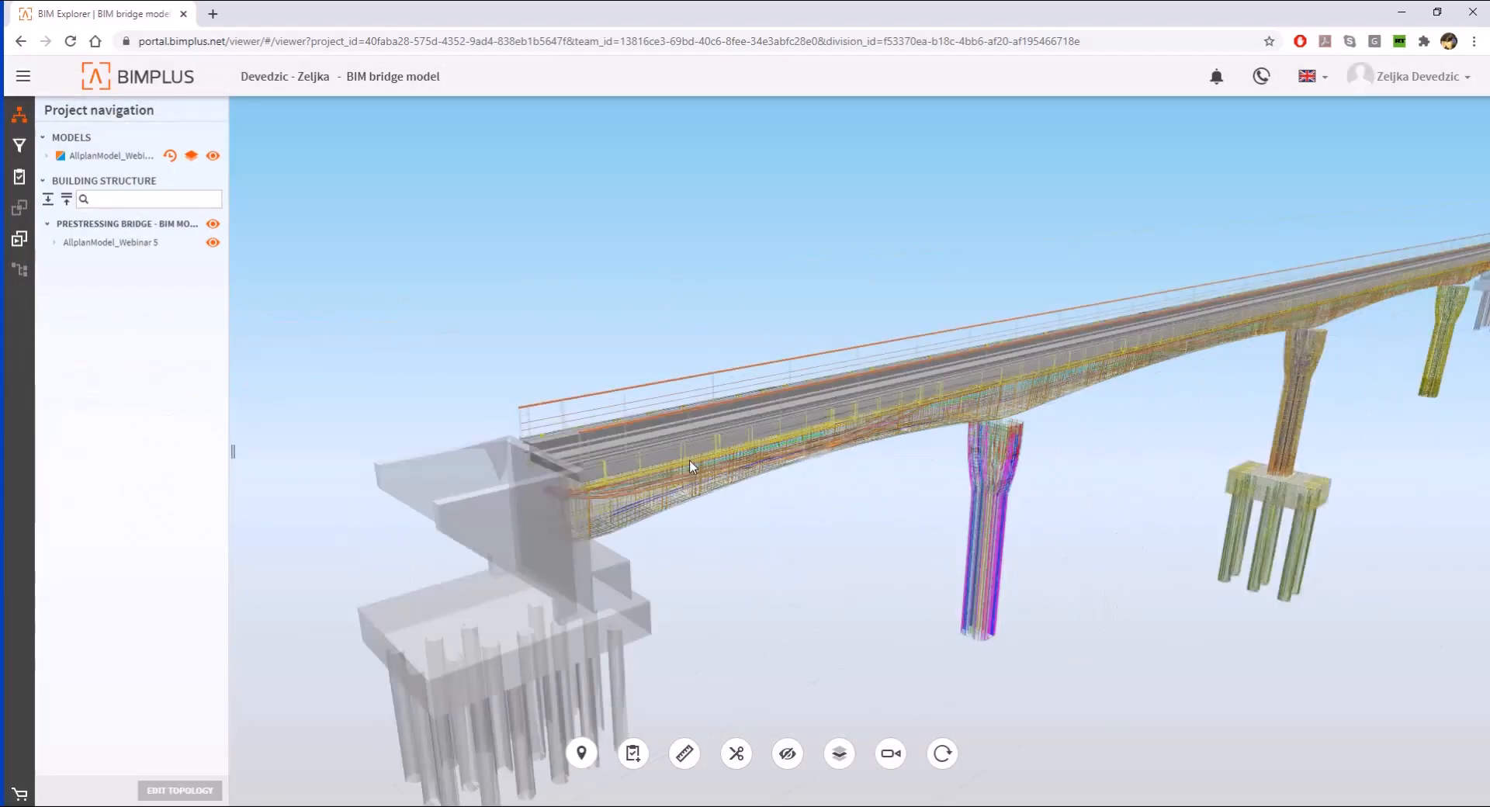
- Zoom in on the first pier of the bridge and select its body object to view the object properties
scroll(689, 460, "down", 3)
scroll(828, 395, "up", 3)
left_click(801, 475)
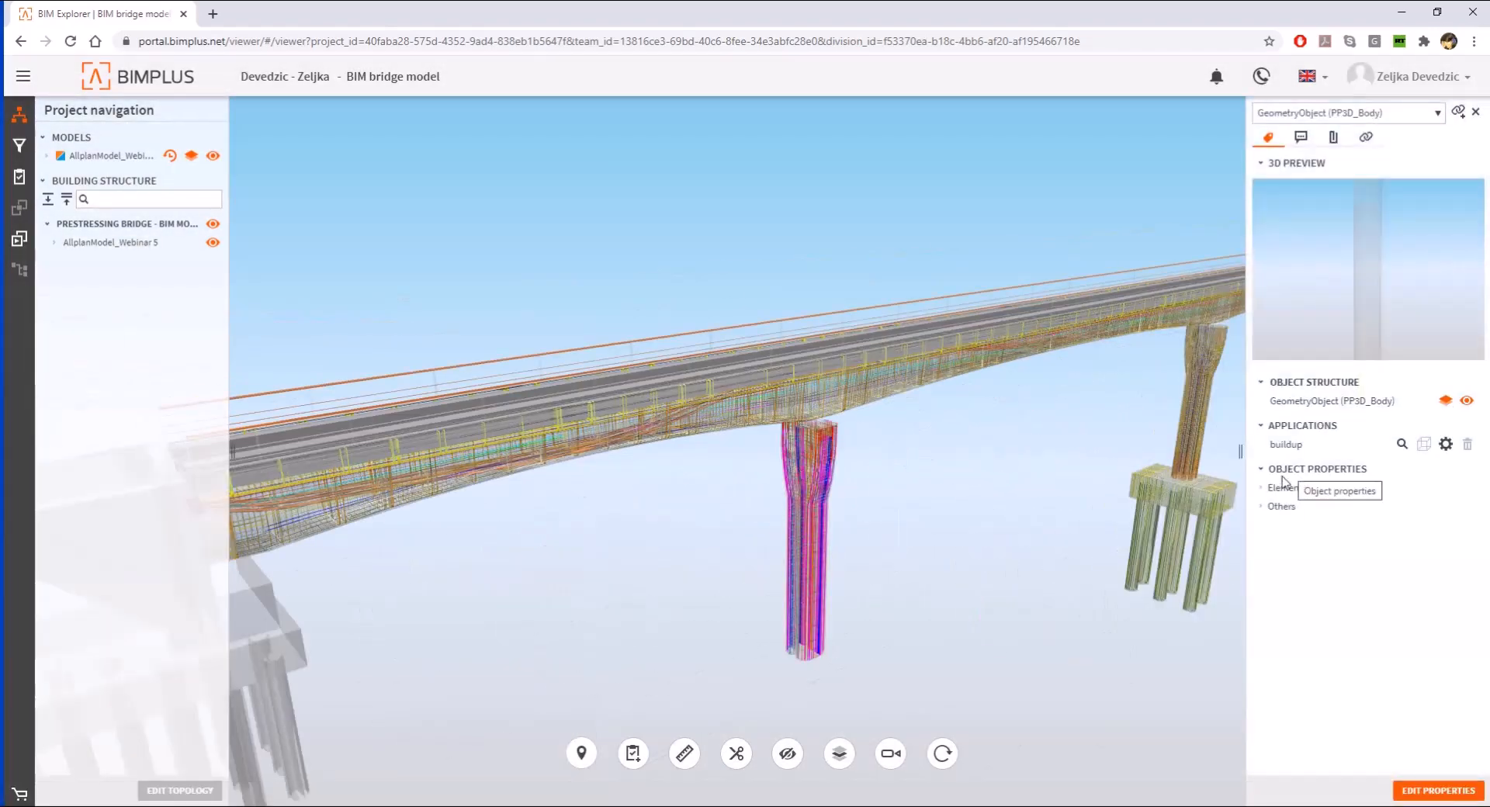
- Switch the displayed bridge model to revision 1 and back to revision 2 to view both states
left_click(170, 157)
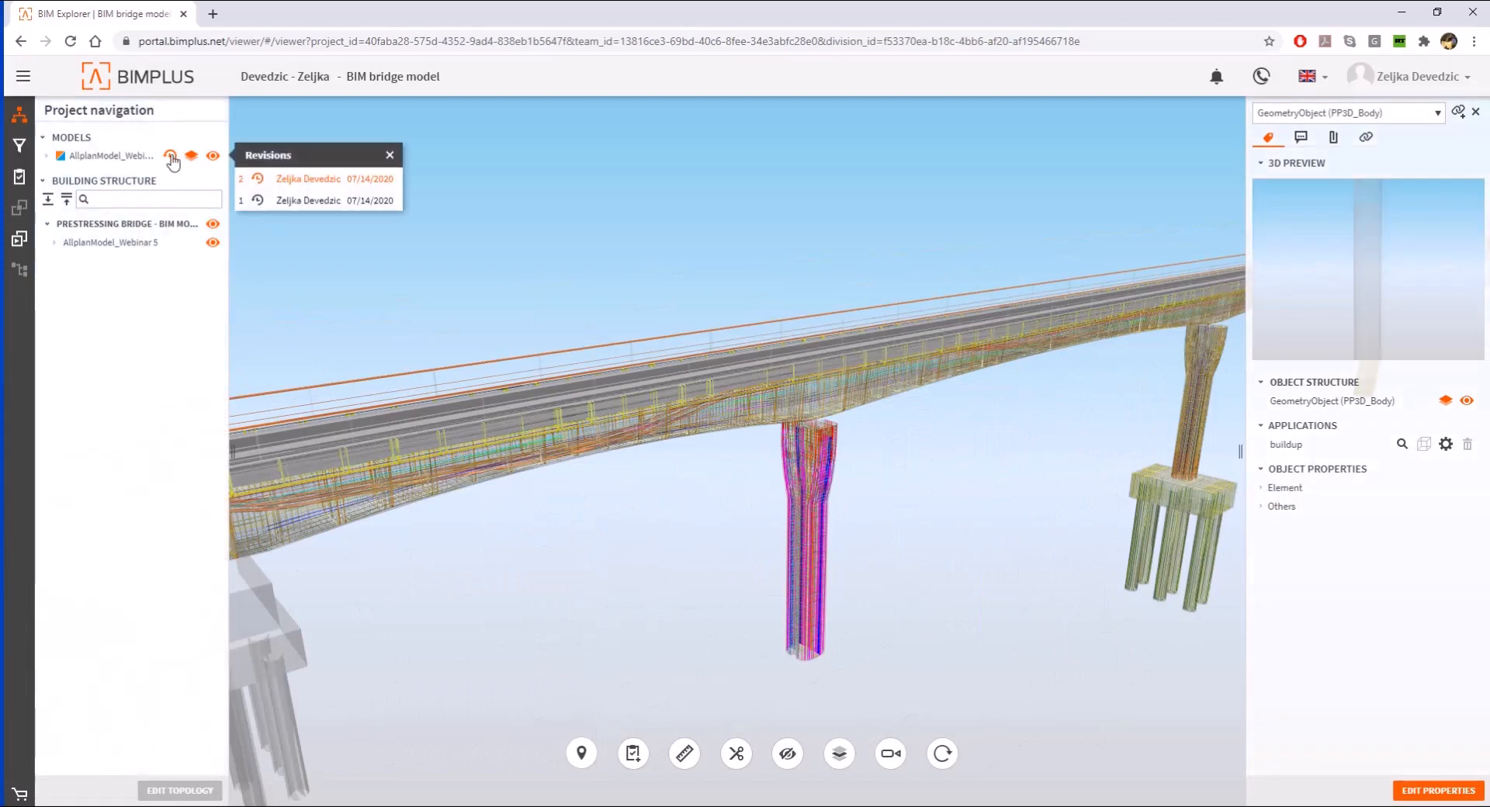
left_click(372, 203)
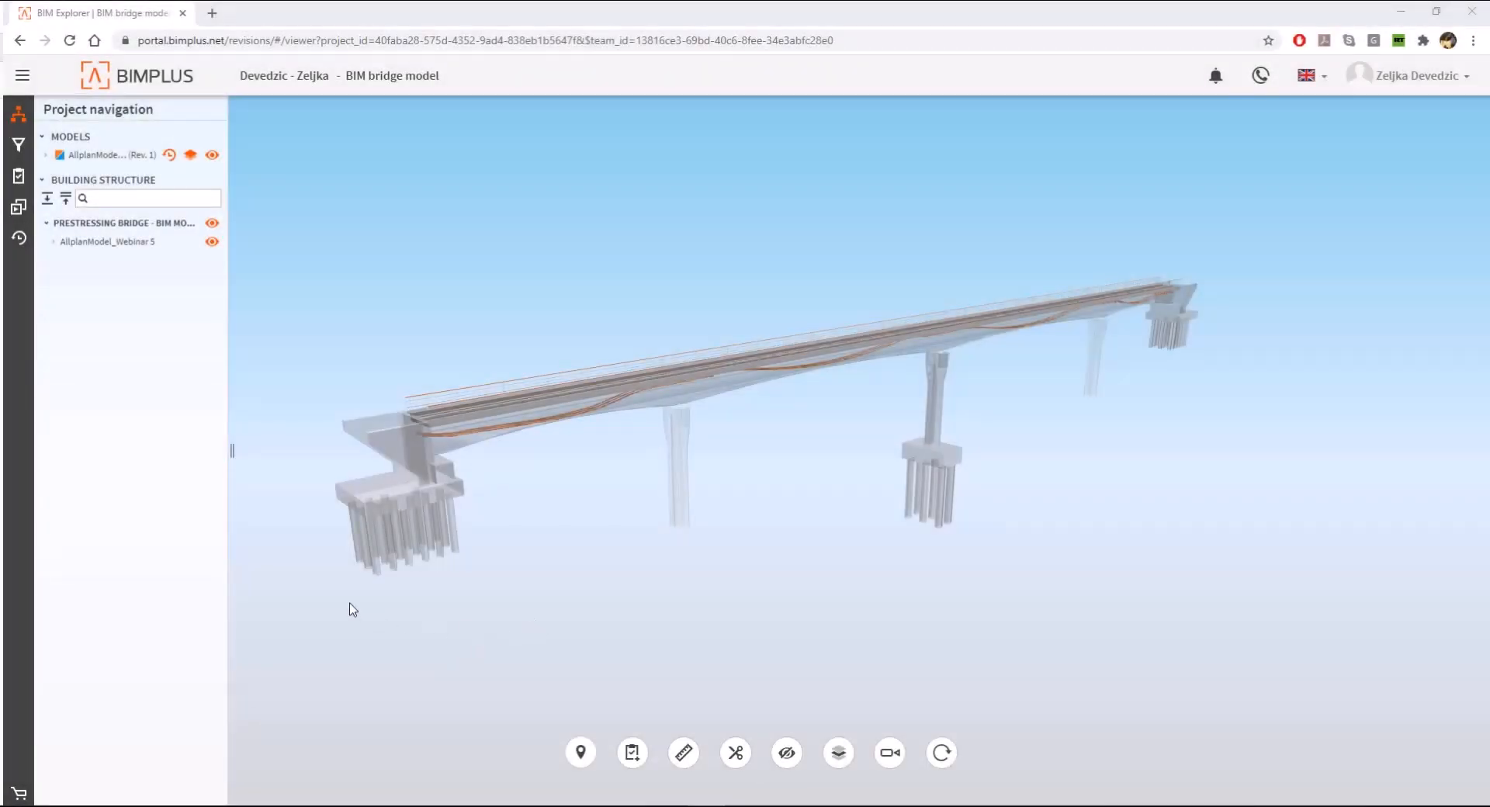
left_click(169, 154)
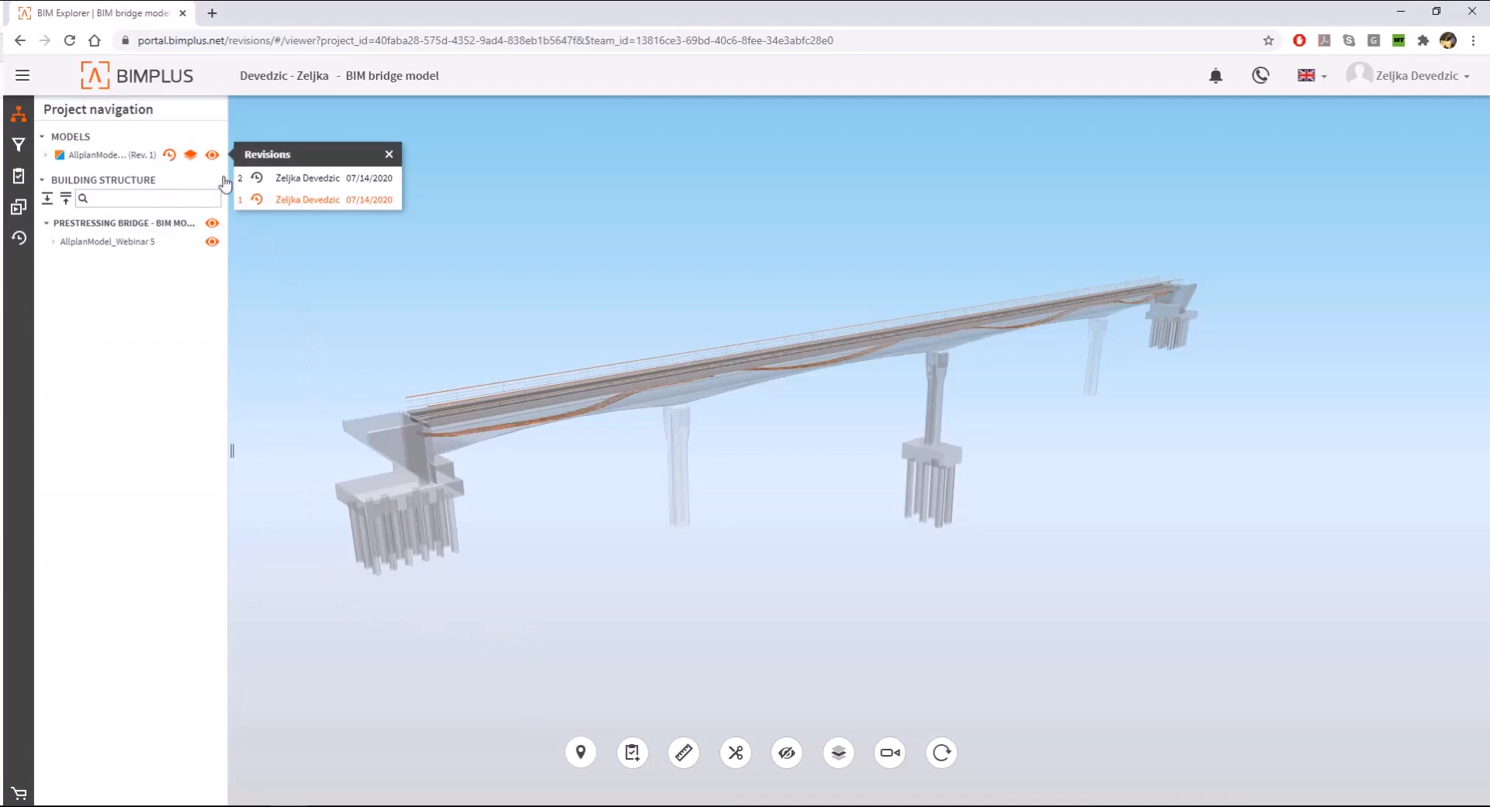
left_click(332, 180)
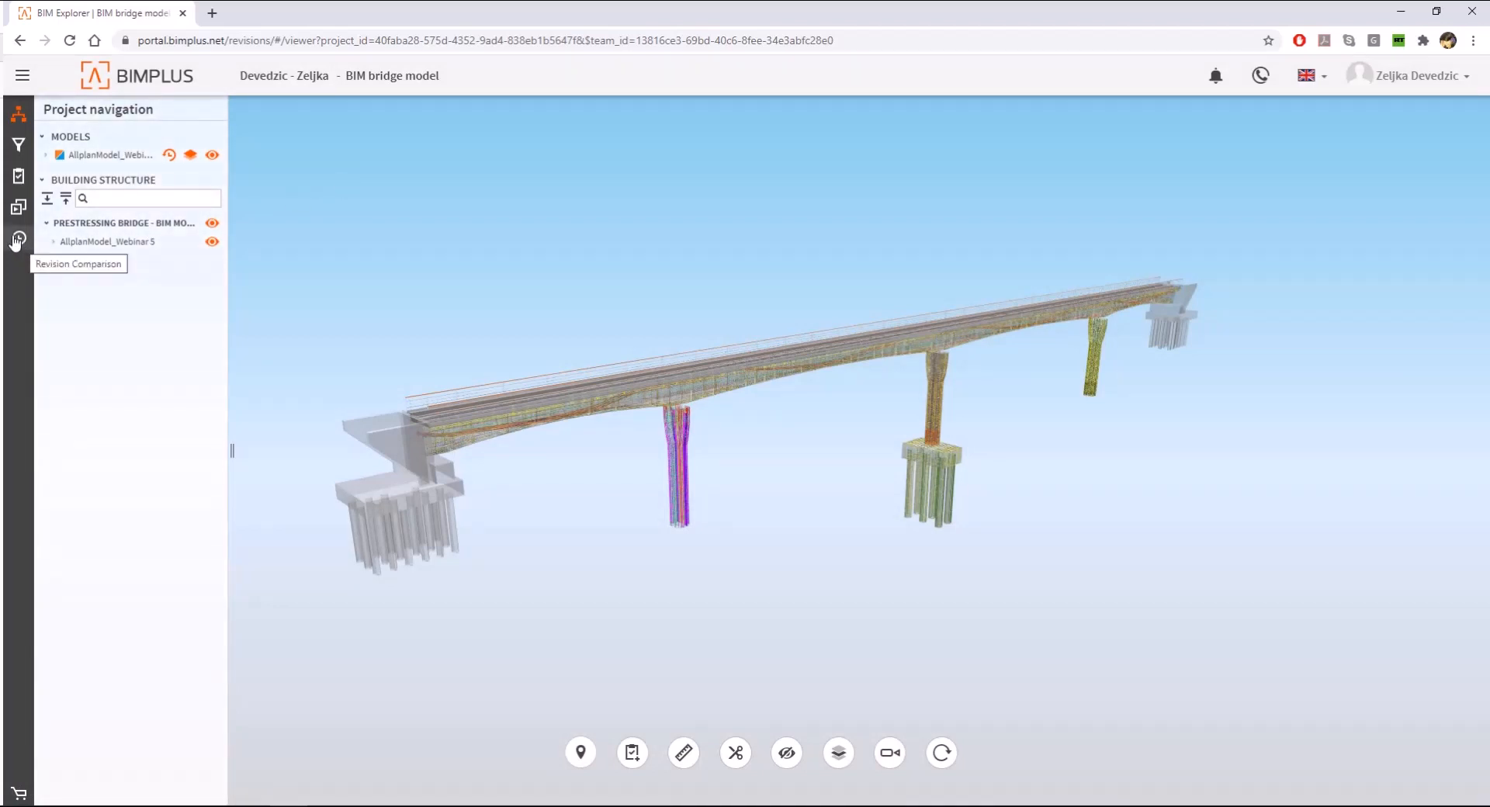
- Create a revision comparison of AllplanModel_Webinar 5 between Rev. 1 and Rev. 2
left_click(17, 240)
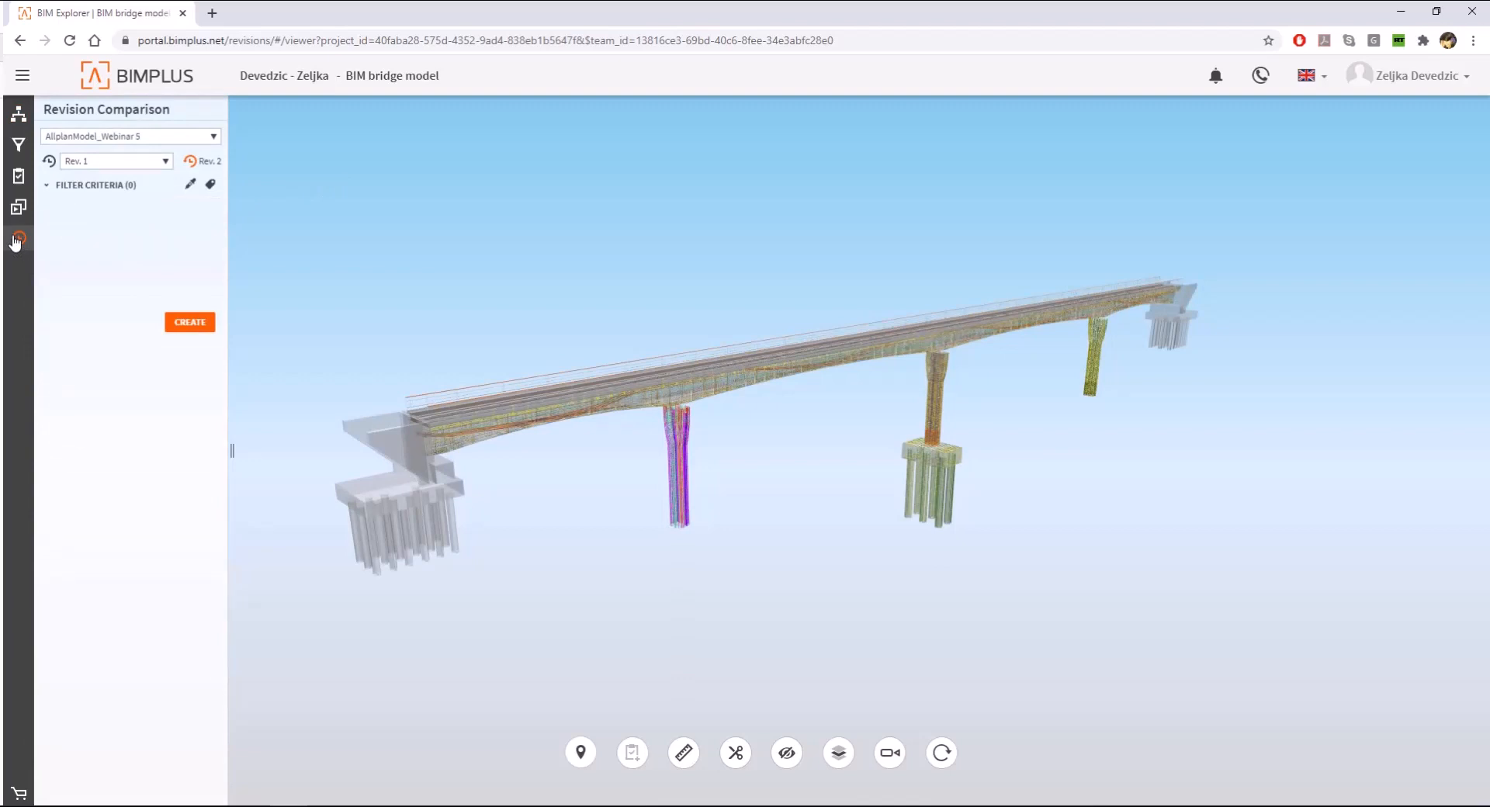
left_click(110, 161)
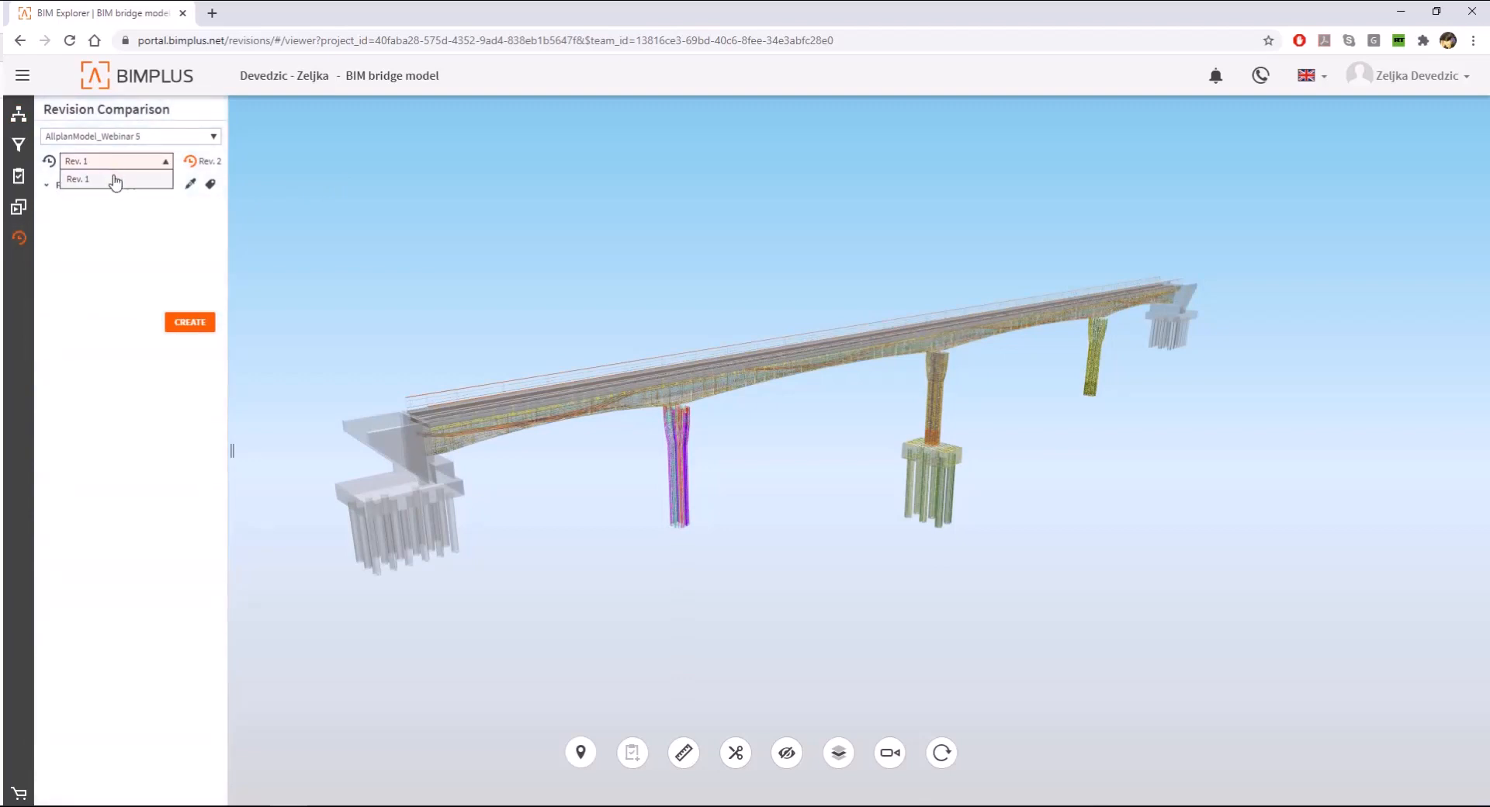
left_click(115, 179)
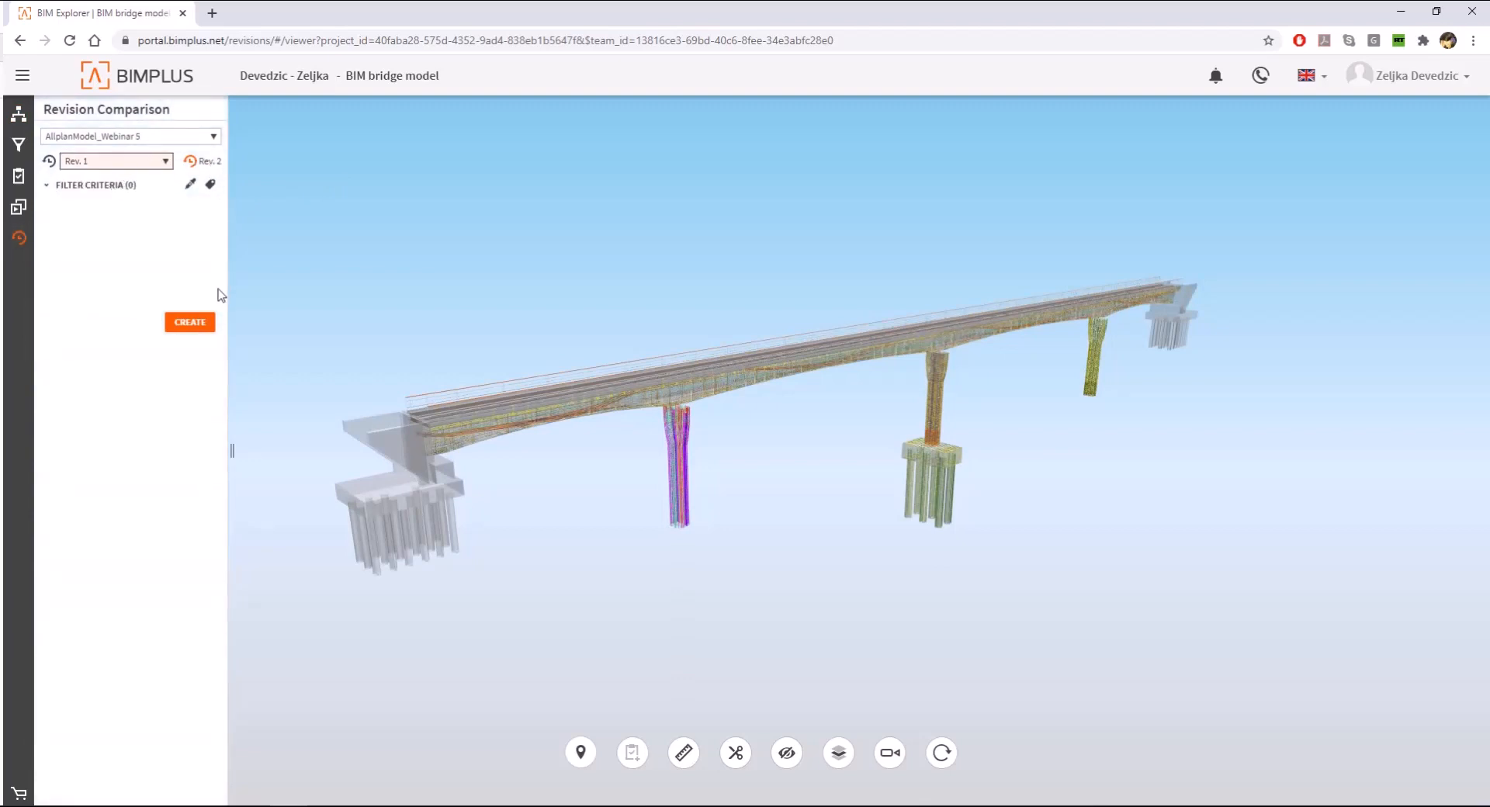
left_click(204, 324)
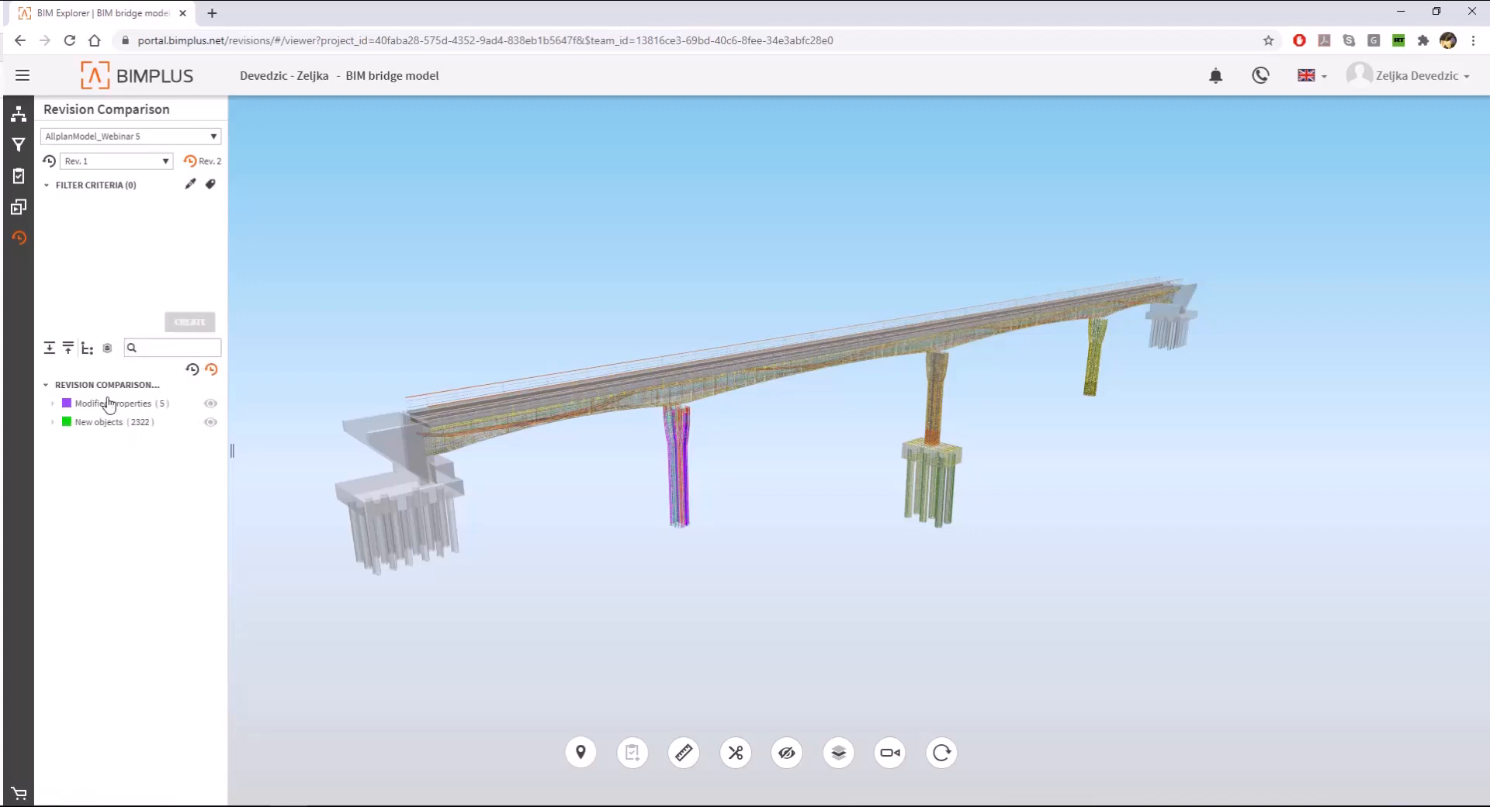
- Expand the modified properties and new objects groups of the comparison and toggle the visibility of the new objects
left_click(52, 403)
left_click(52, 514)
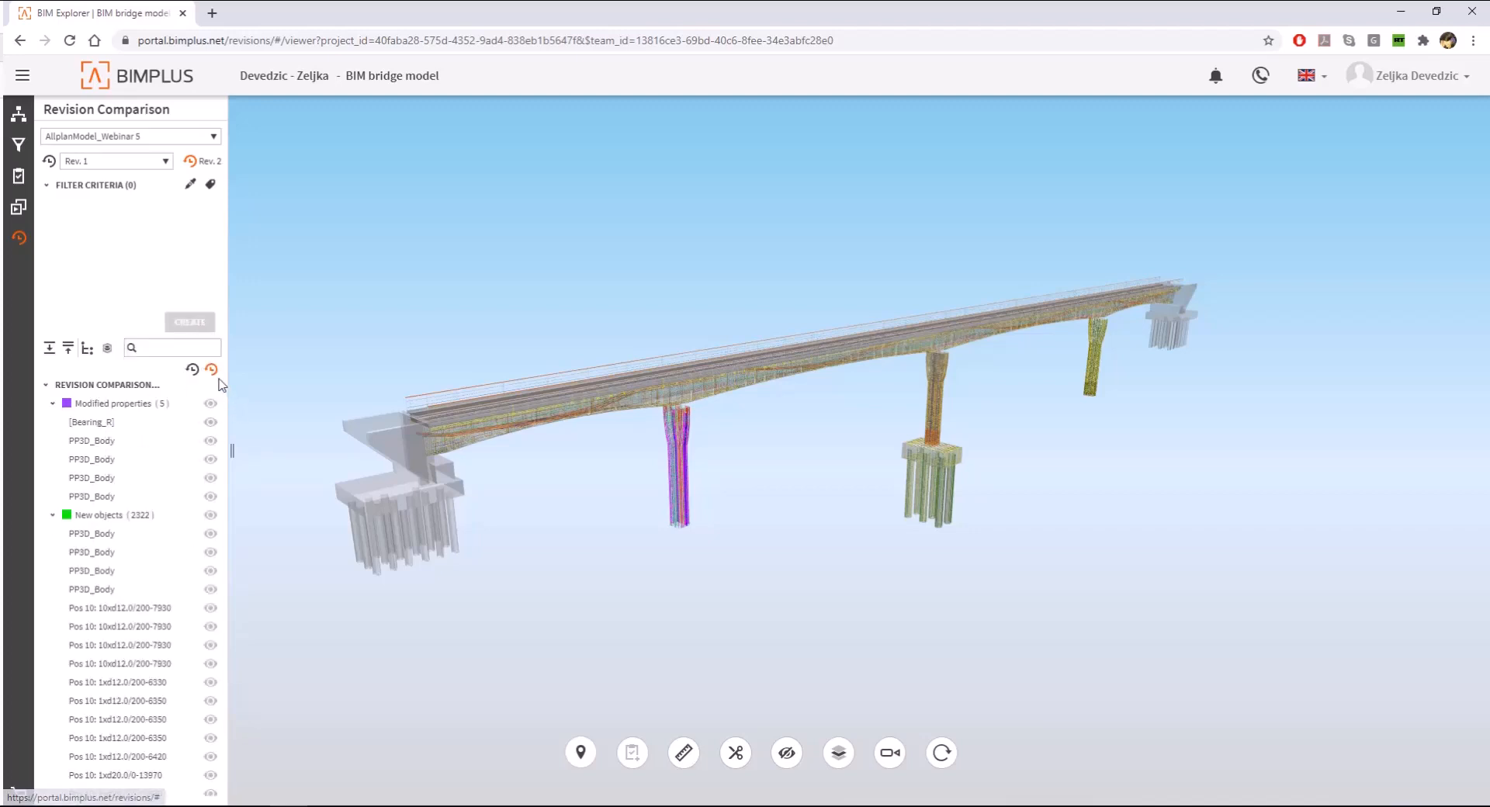
left_click(211, 515)
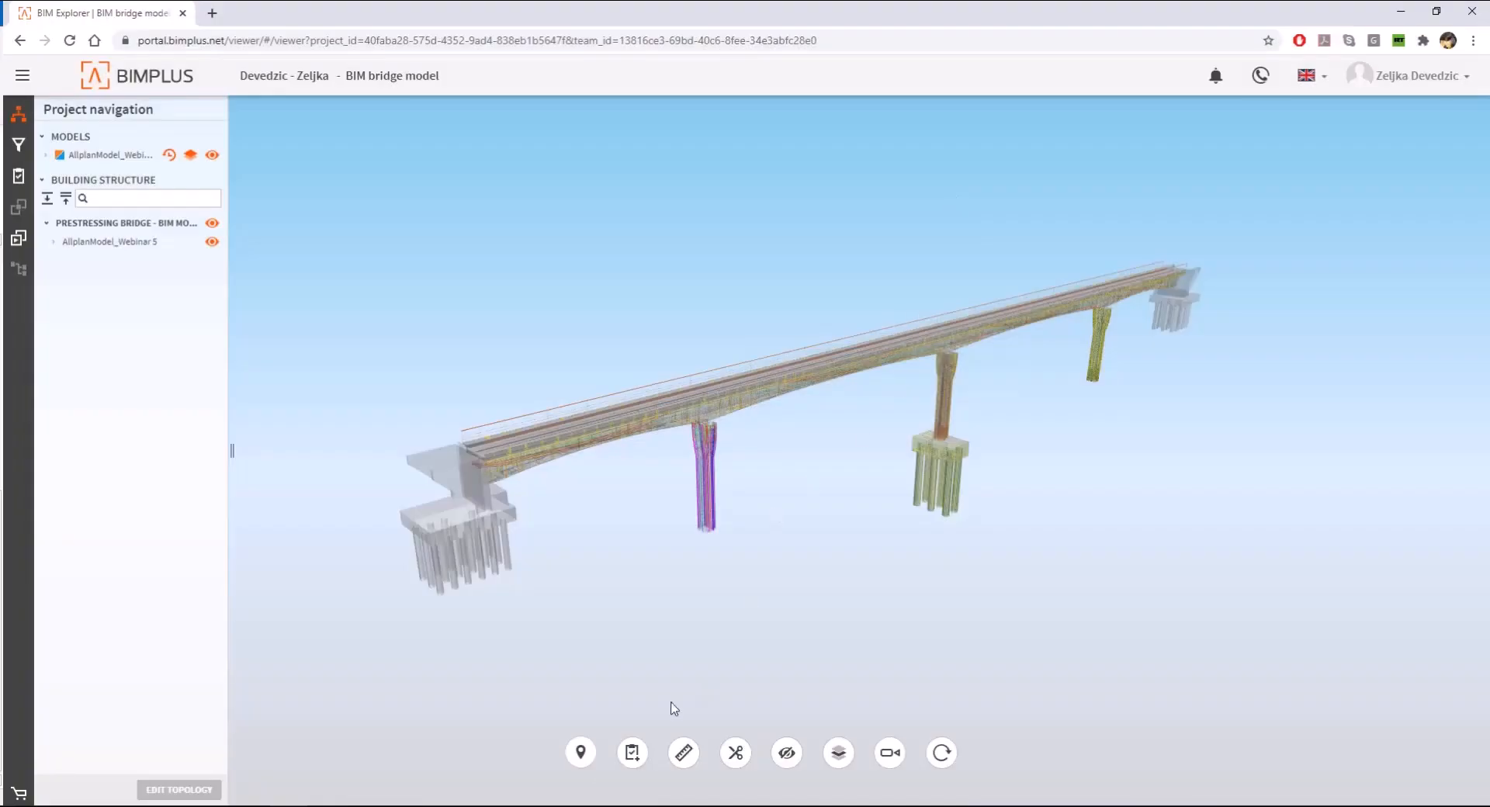
- Add a blank task for the current bridge view and delete the old solved task about changing the pier width
left_click(633, 752)
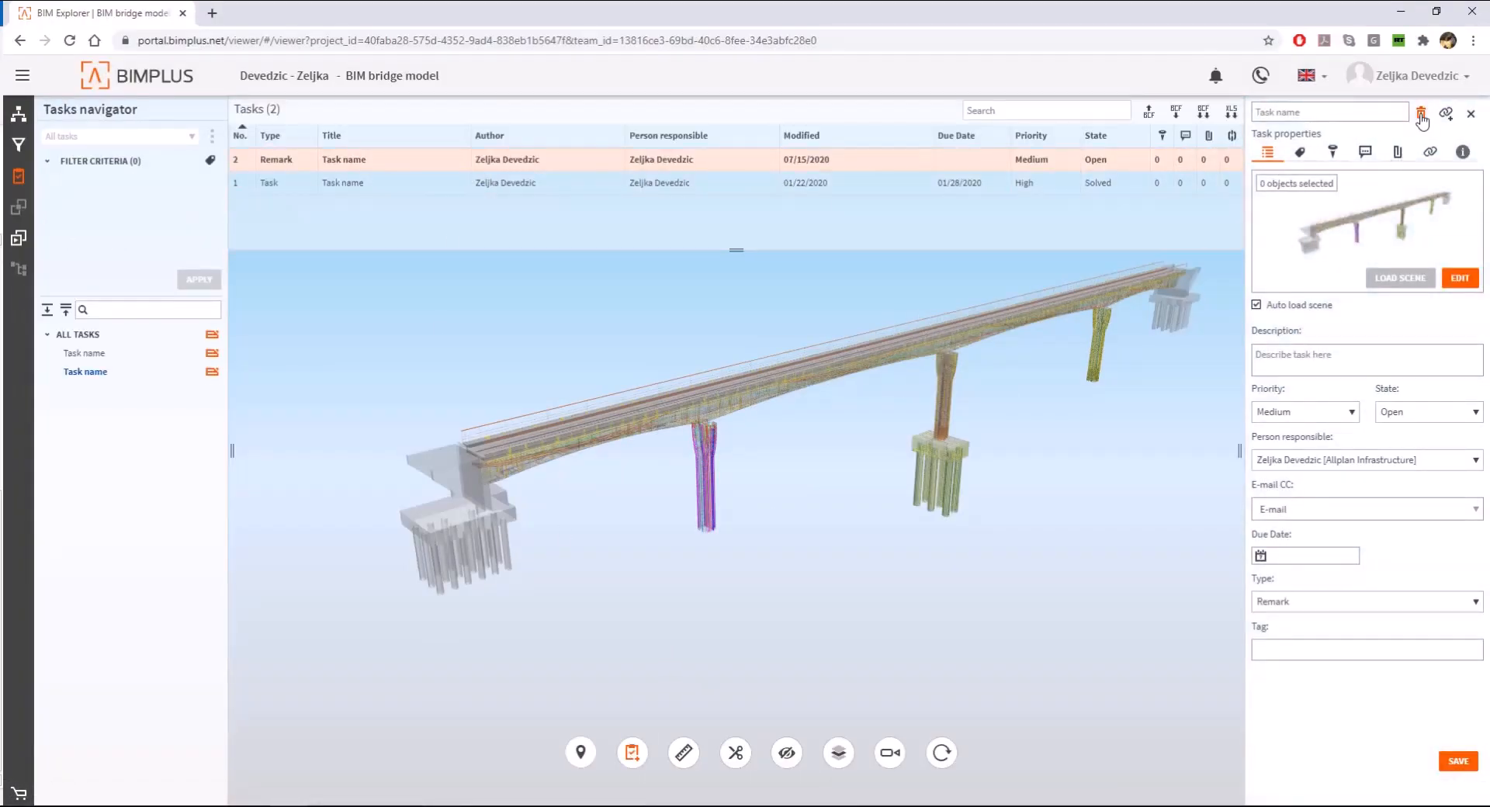
left_click(875, 186)
left_click(1420, 113)
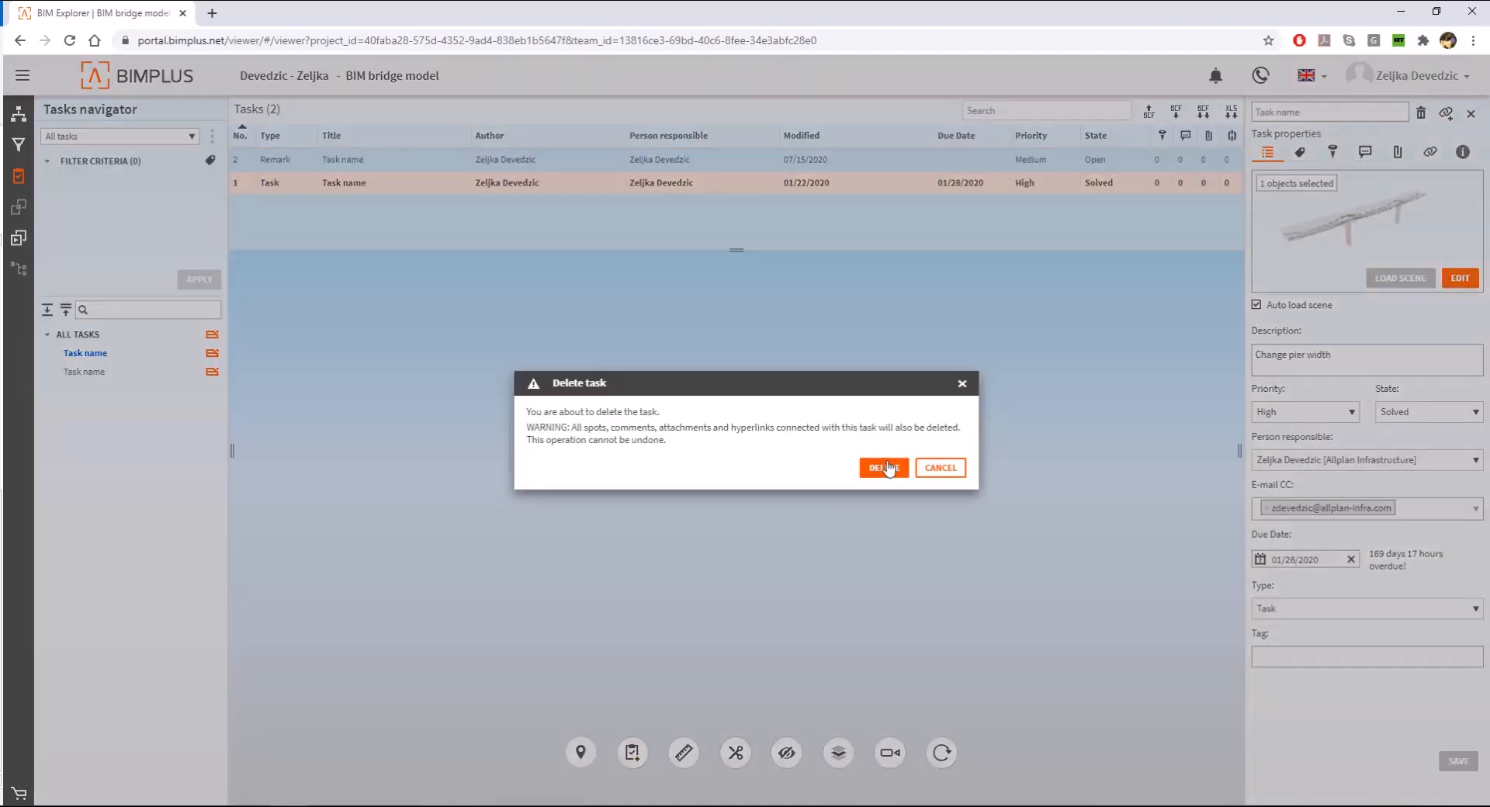
left_click(874, 467)
- Return to the project navigation, view the bridge from the side and create a task named "Change bearing dimensions - Abutment 1"
left_click(19, 114)
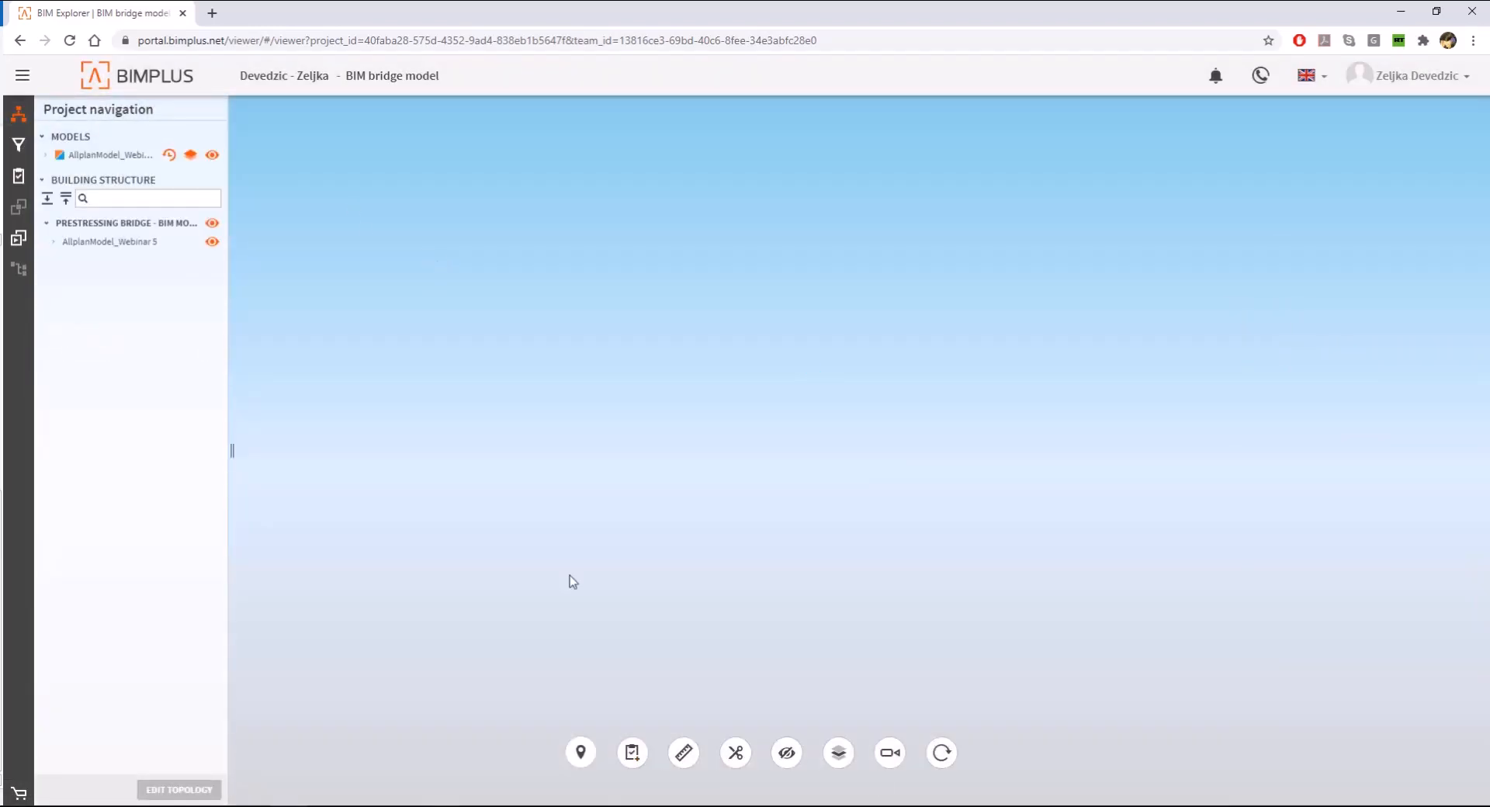
left_click_drag(652, 486, 1184, 528)
scroll(1184, 529, "down", 3)
left_click(632, 753)
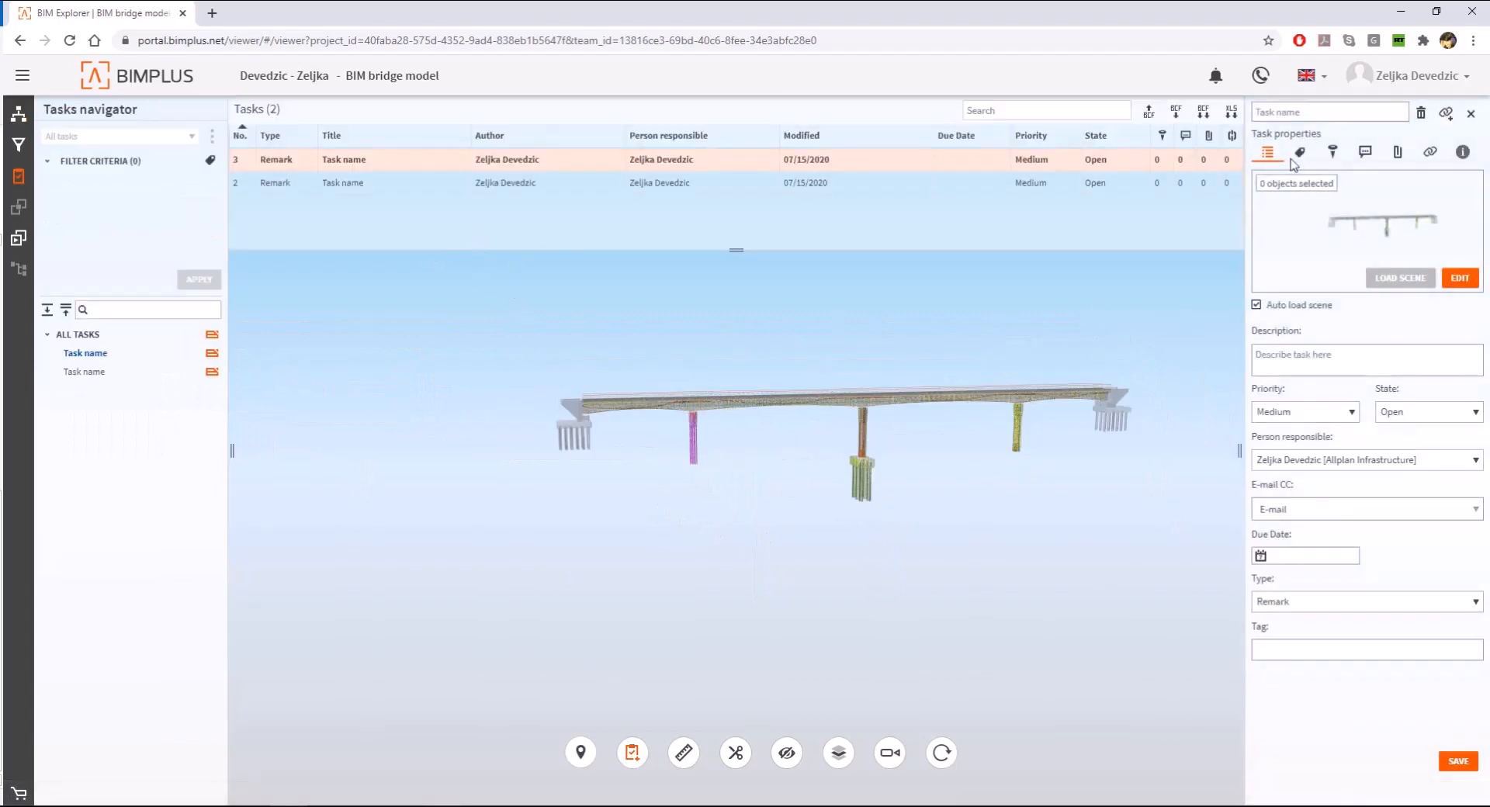
left_click(1272, 113)
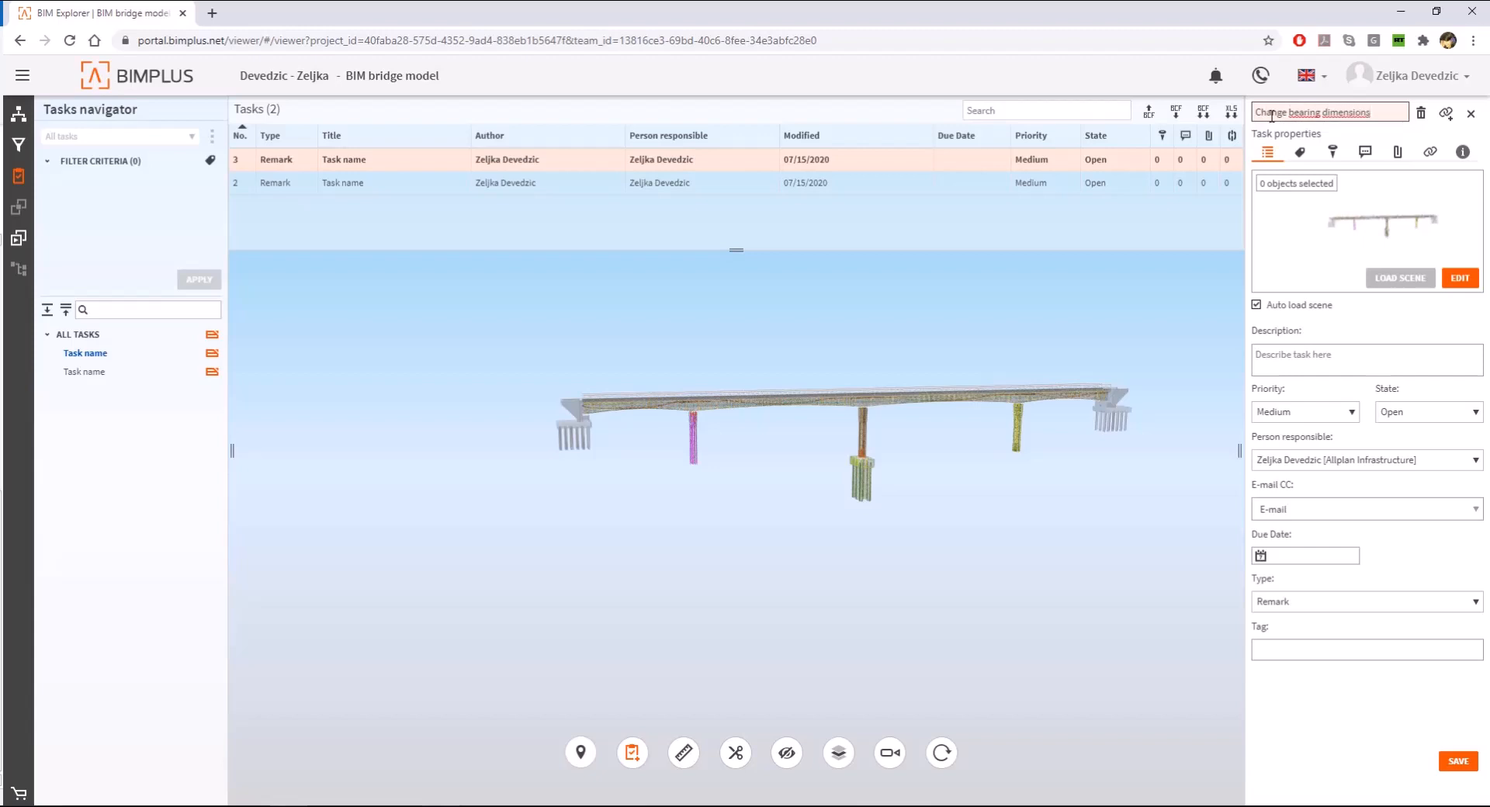
type("Change bearing dimensions - Abutment 1")
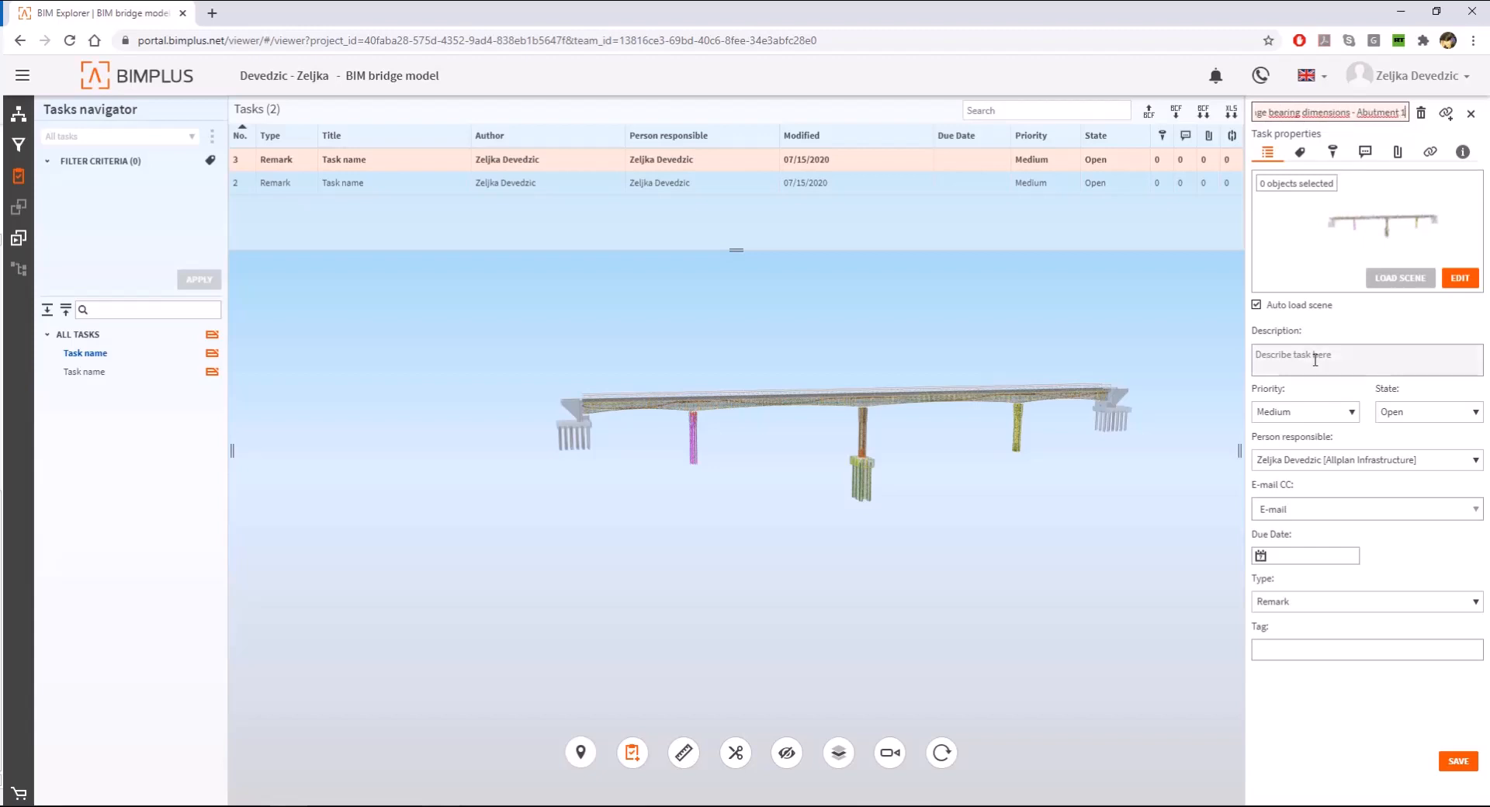
- Set the bearing task's due date to 07/30/2020 and its type to Task
left_click(1303, 556)
left_click(1330, 683)
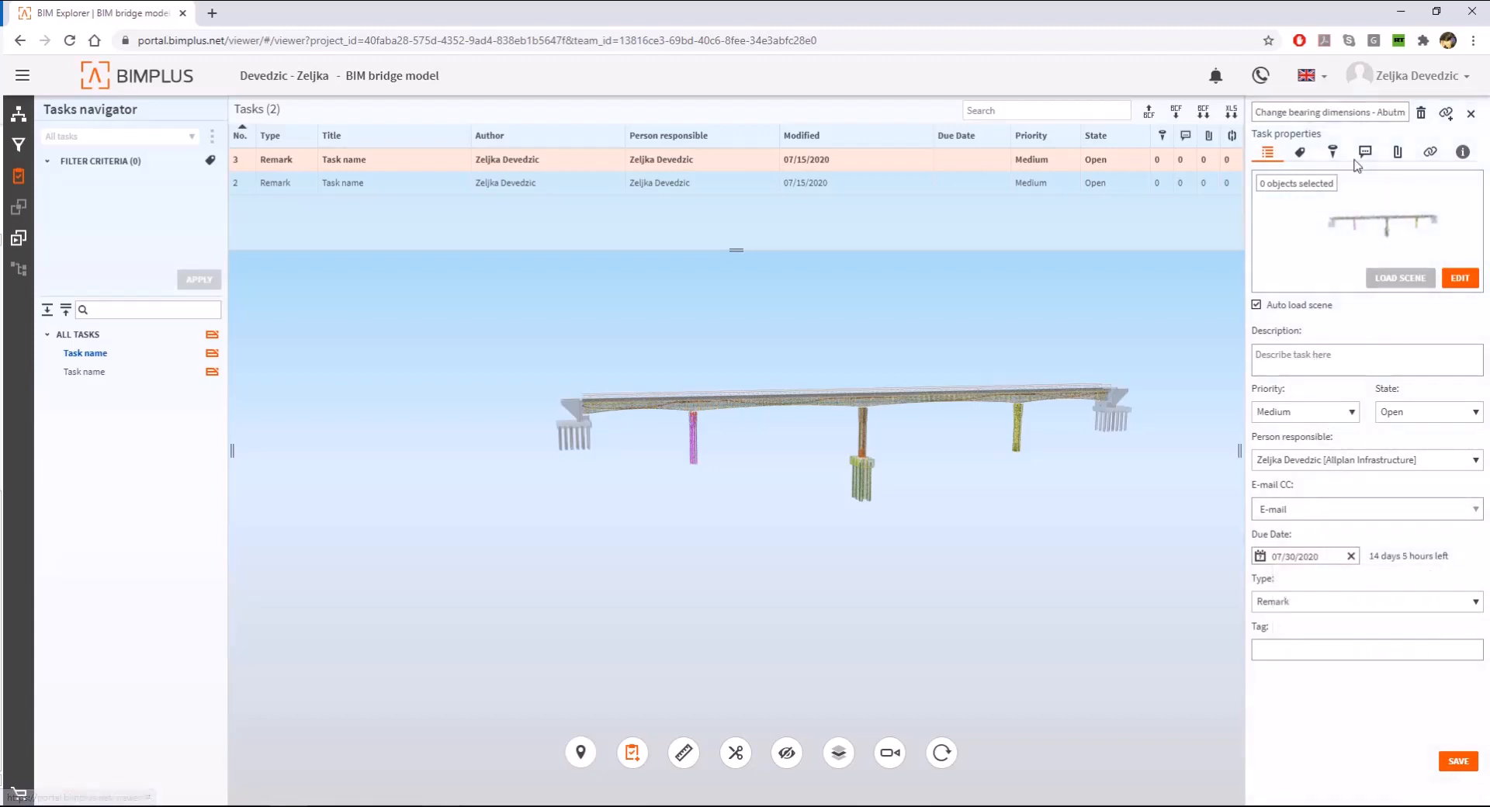
left_click(1307, 604)
left_click(1276, 432)
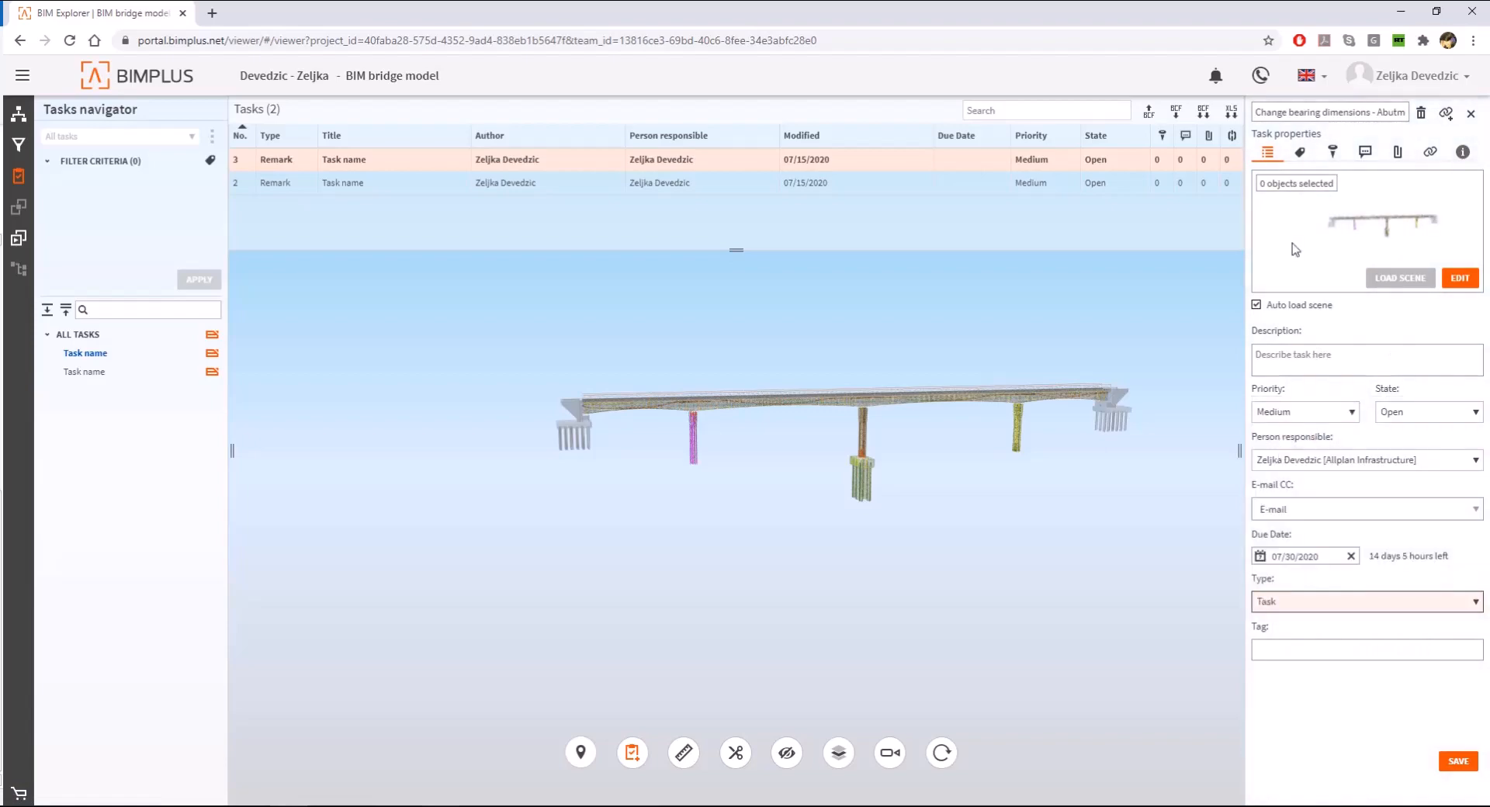
- Add a spot to the bearing task at the bearing of the first abutment and save the task
left_click(1332, 151)
scroll(602, 425, "up", 10)
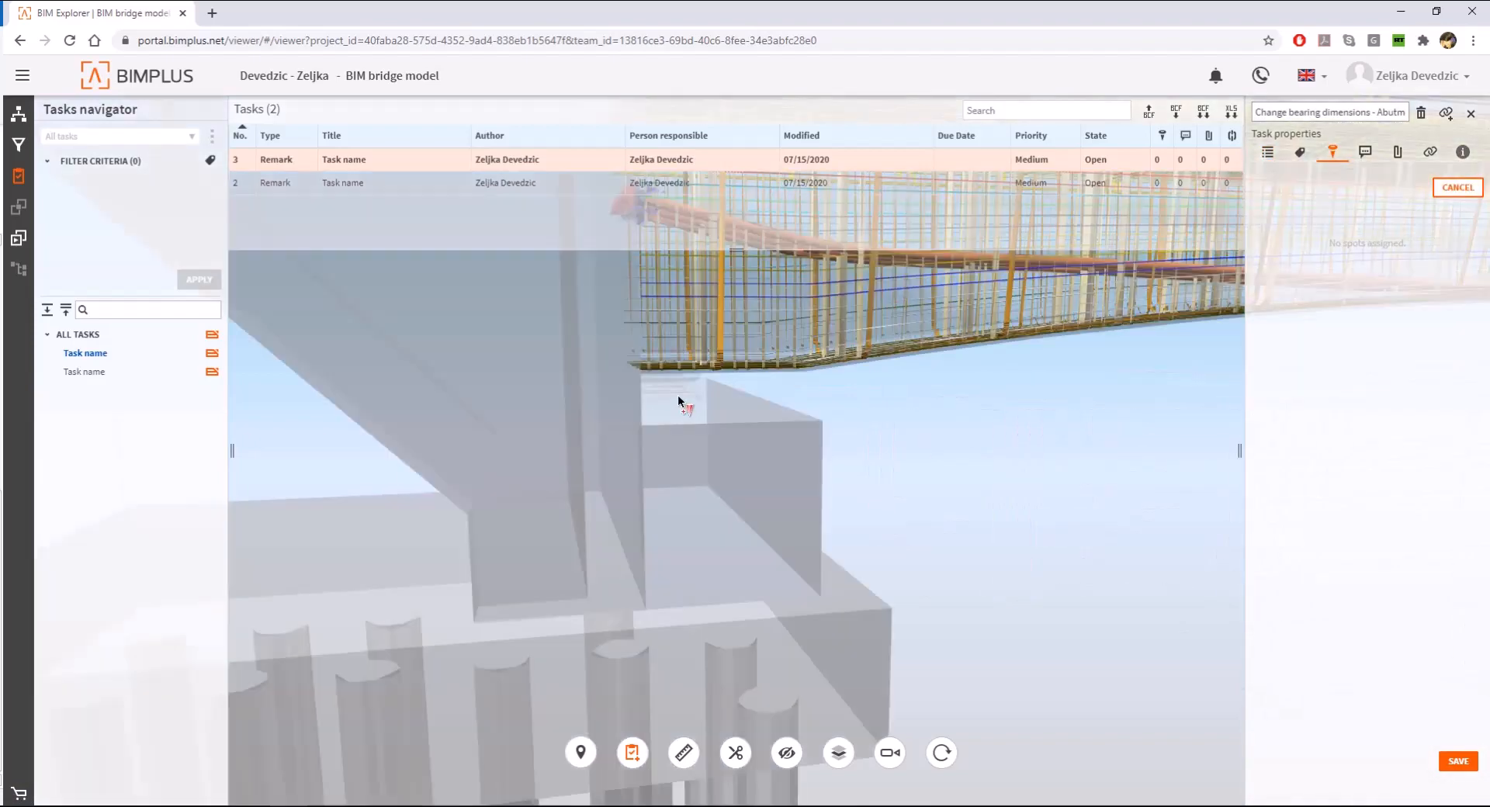
left_click(675, 396)
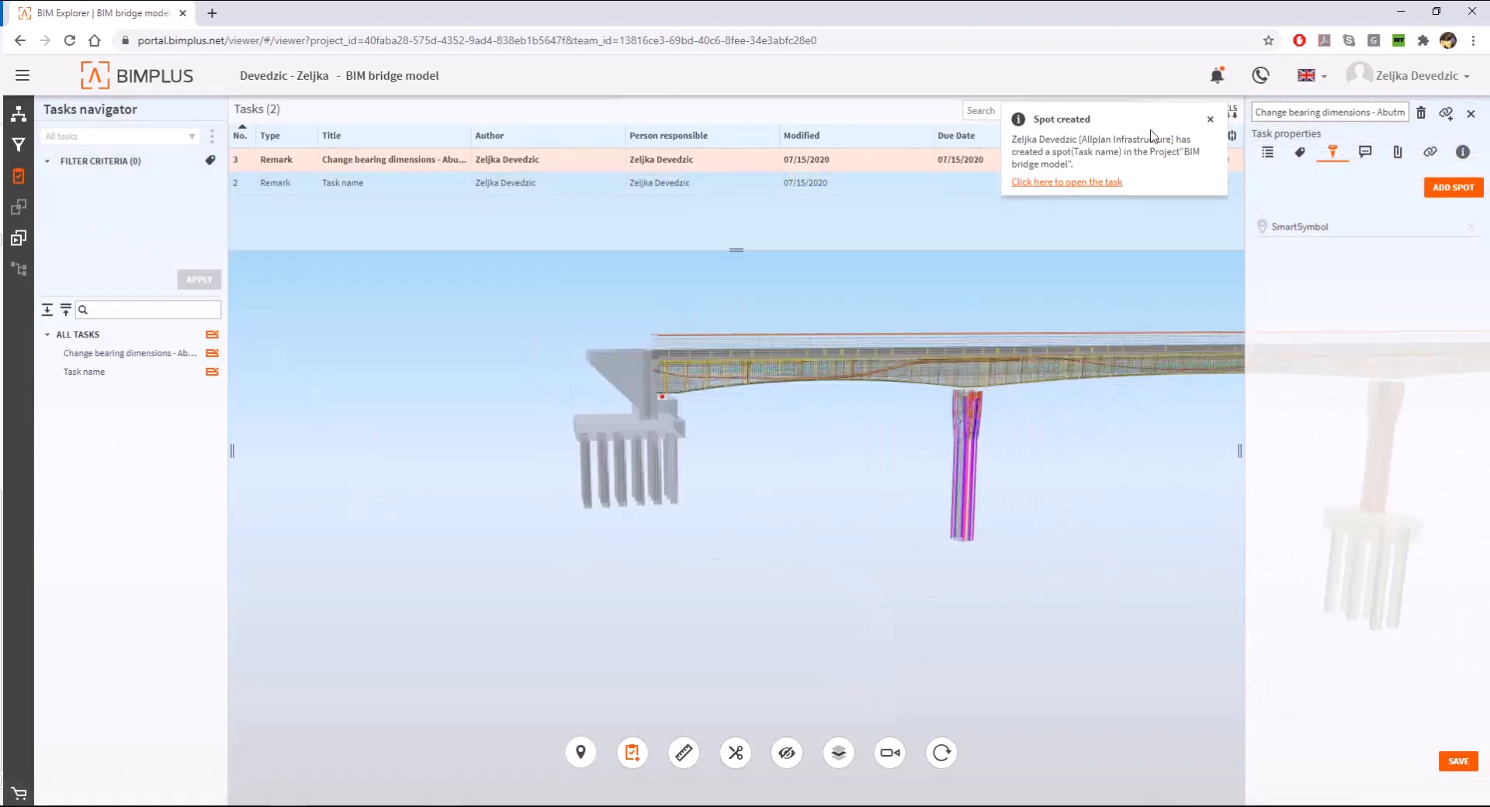
left_click(1266, 153)
left_click(1458, 760)
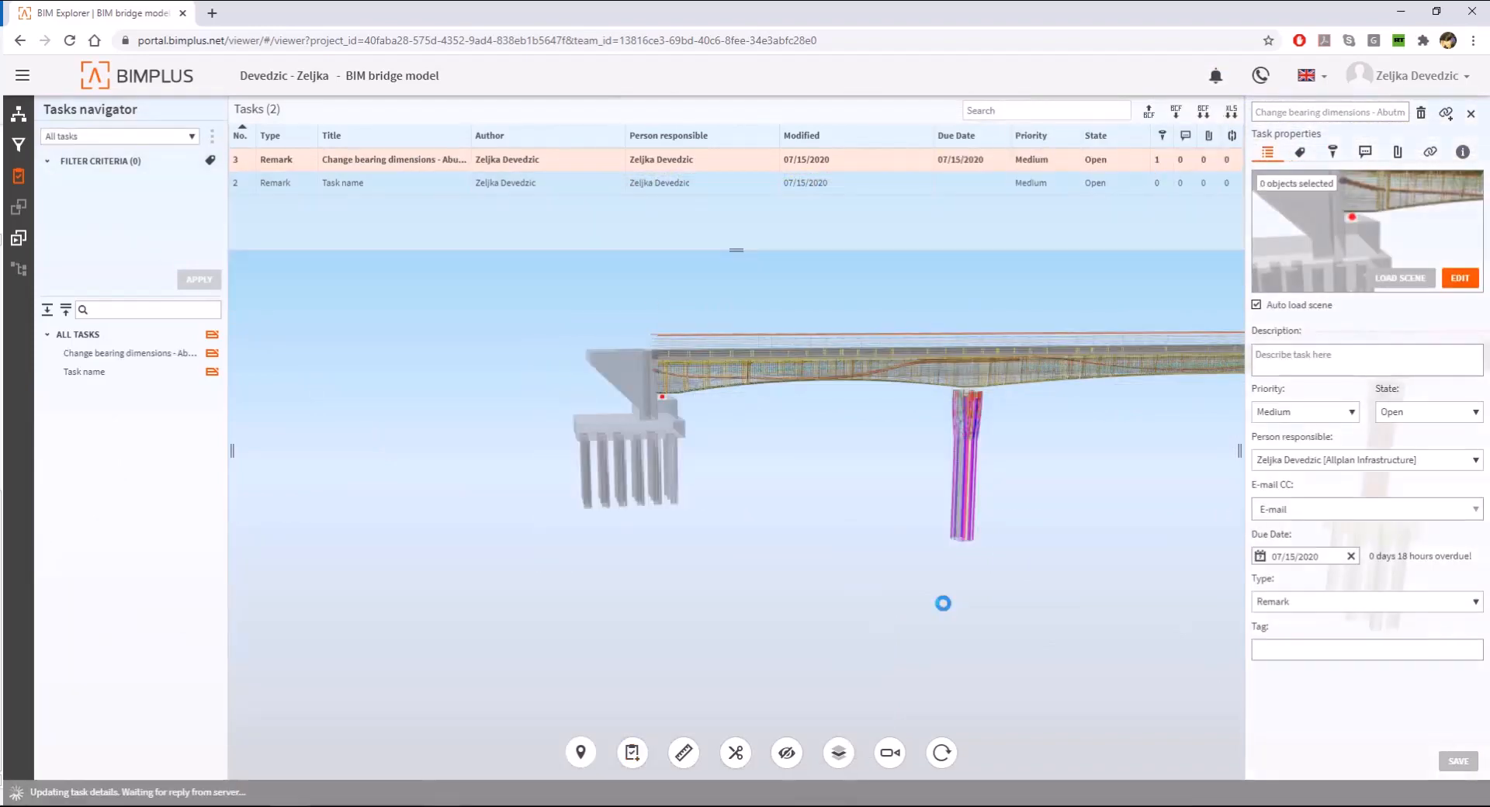
scroll(329, 480, "down", 5)
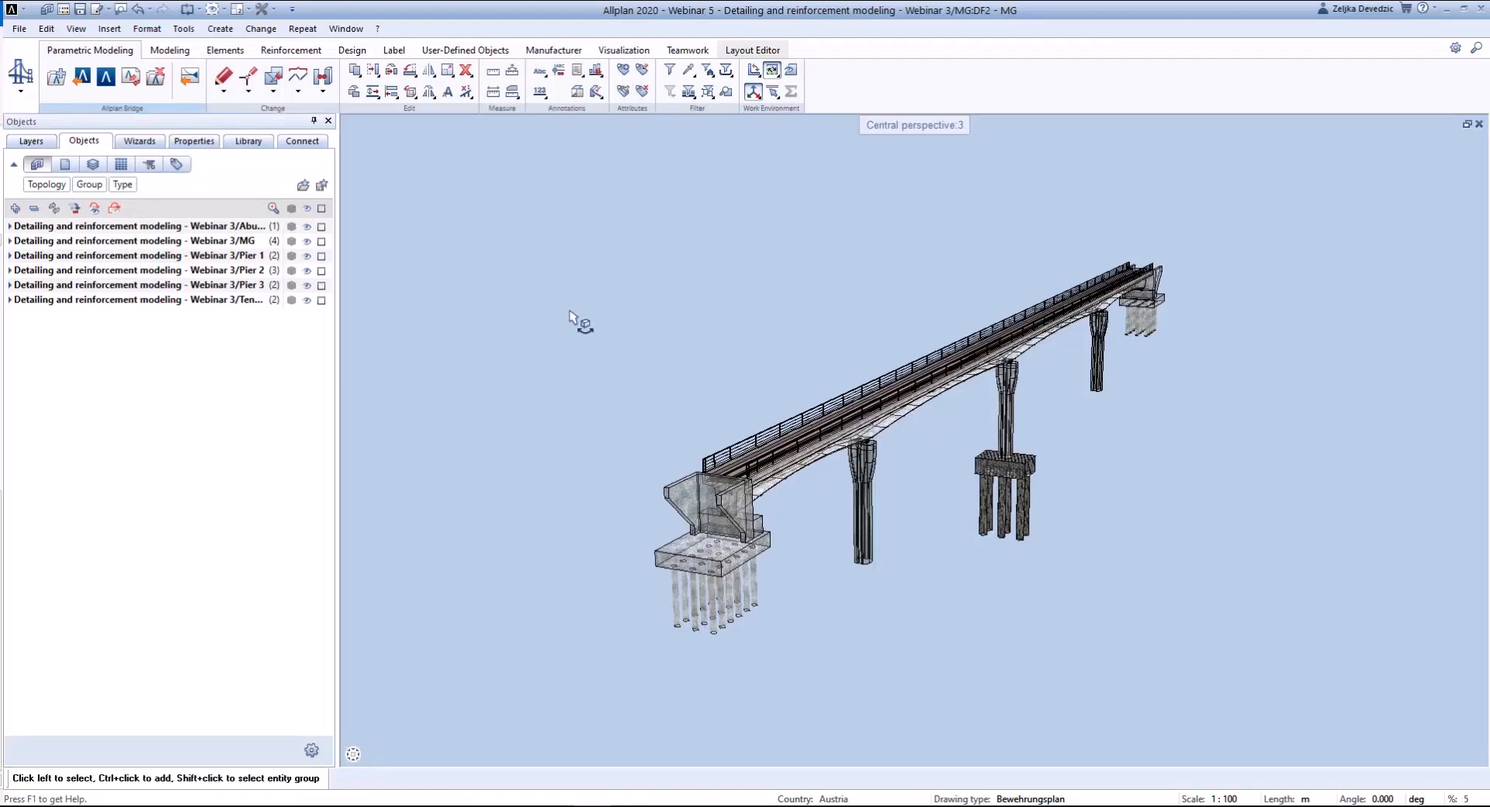
- Switch to Allplan, show the Task Board palette and bring up the Teamwork tools to list the project's Bimplus tasks
right_click(923, 59)
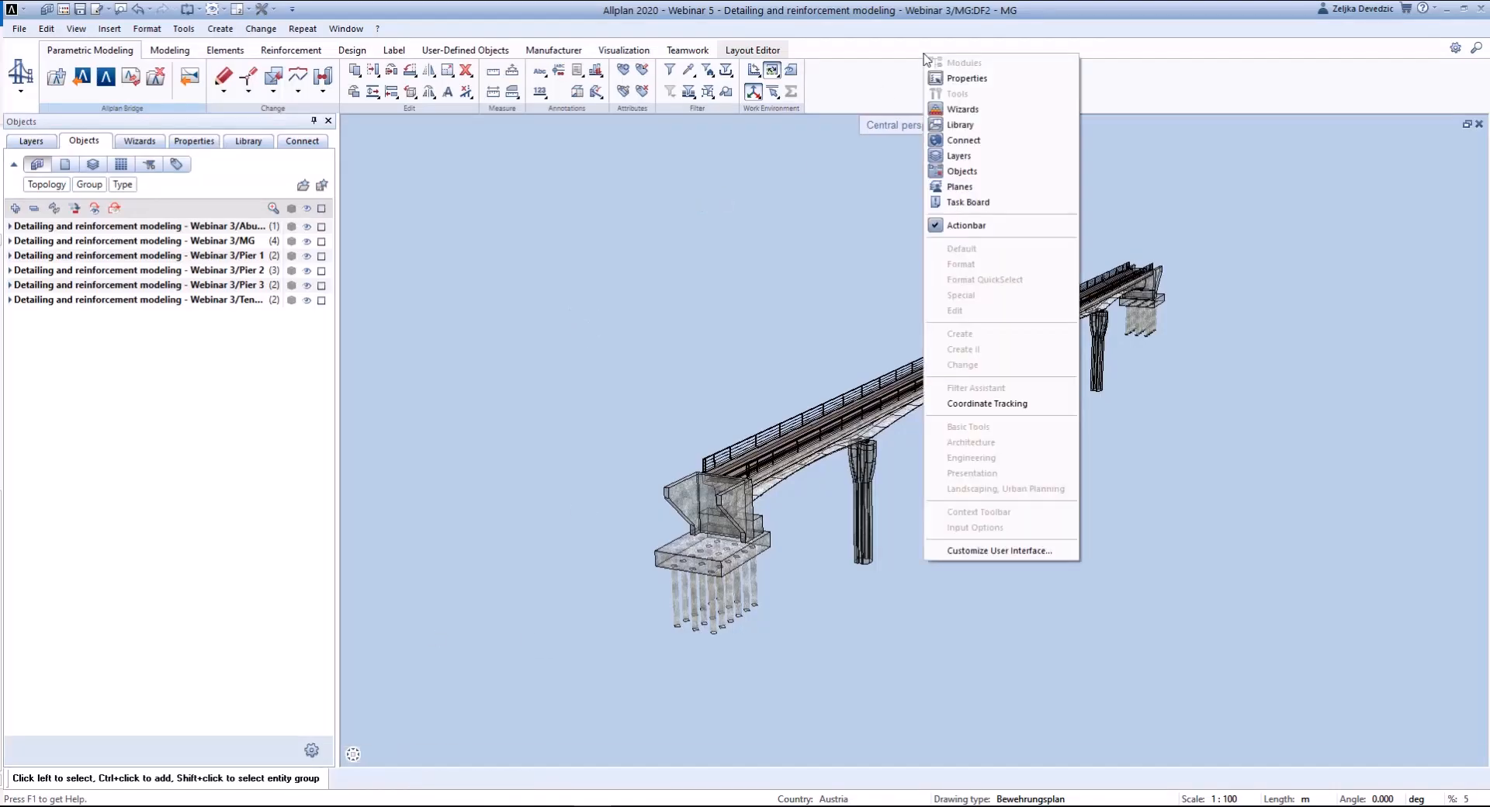
left_click(1023, 203)
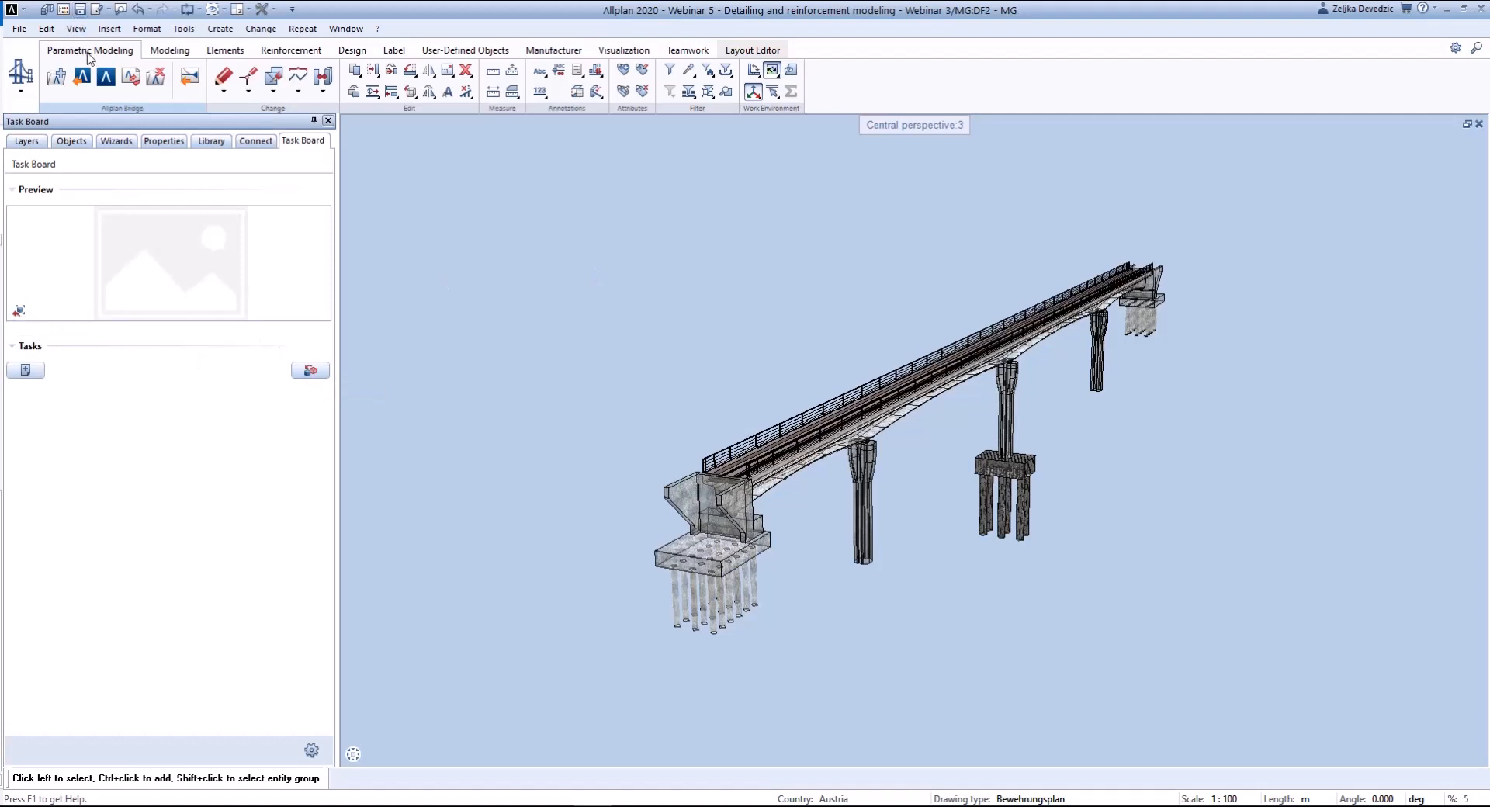
left_click(686, 51)
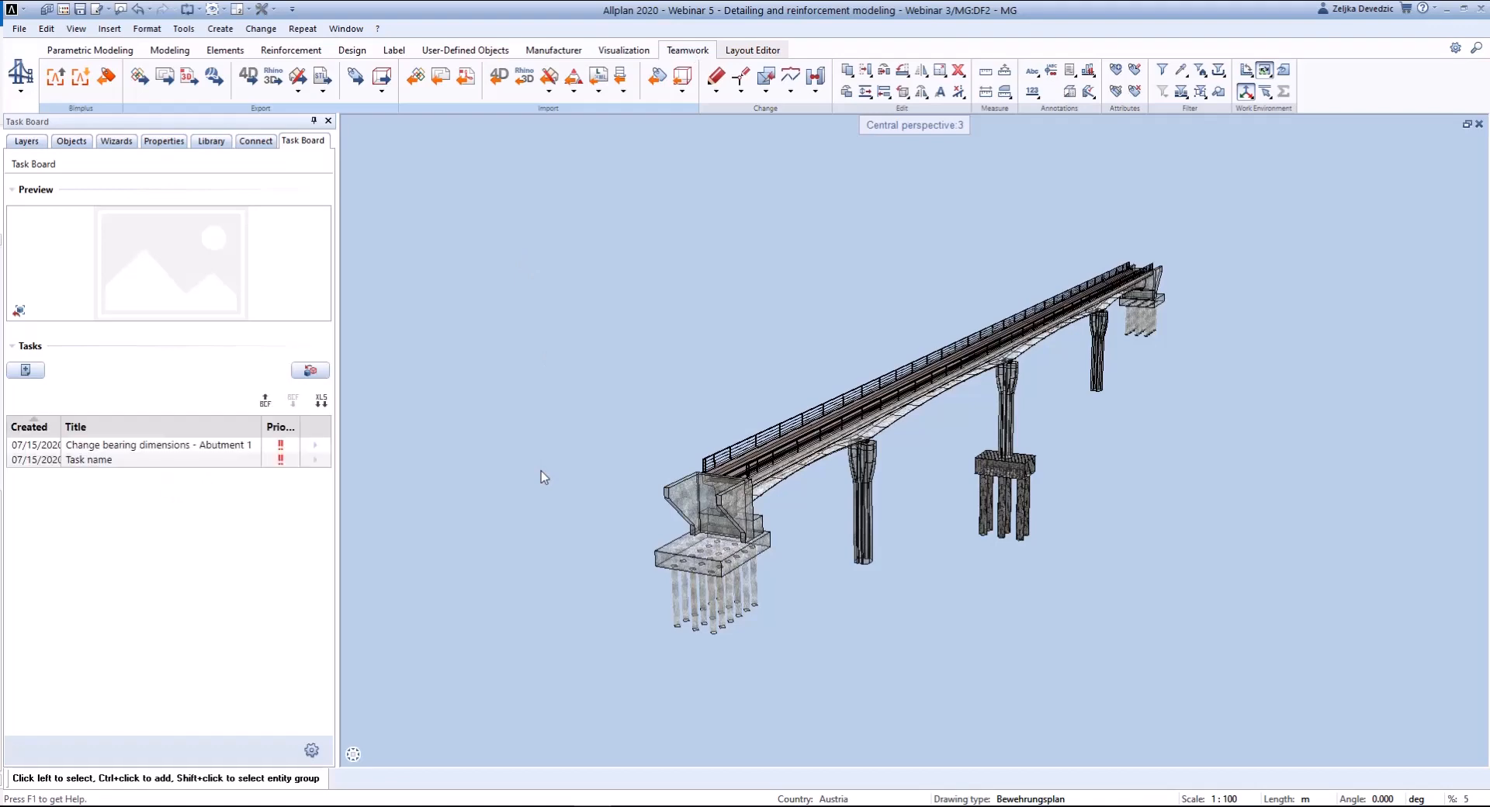
- Add the comment "Dimensions changed." to the task "Change bearing dimensions - Abutment 1", save it and return to the task list
double_click(249, 444)
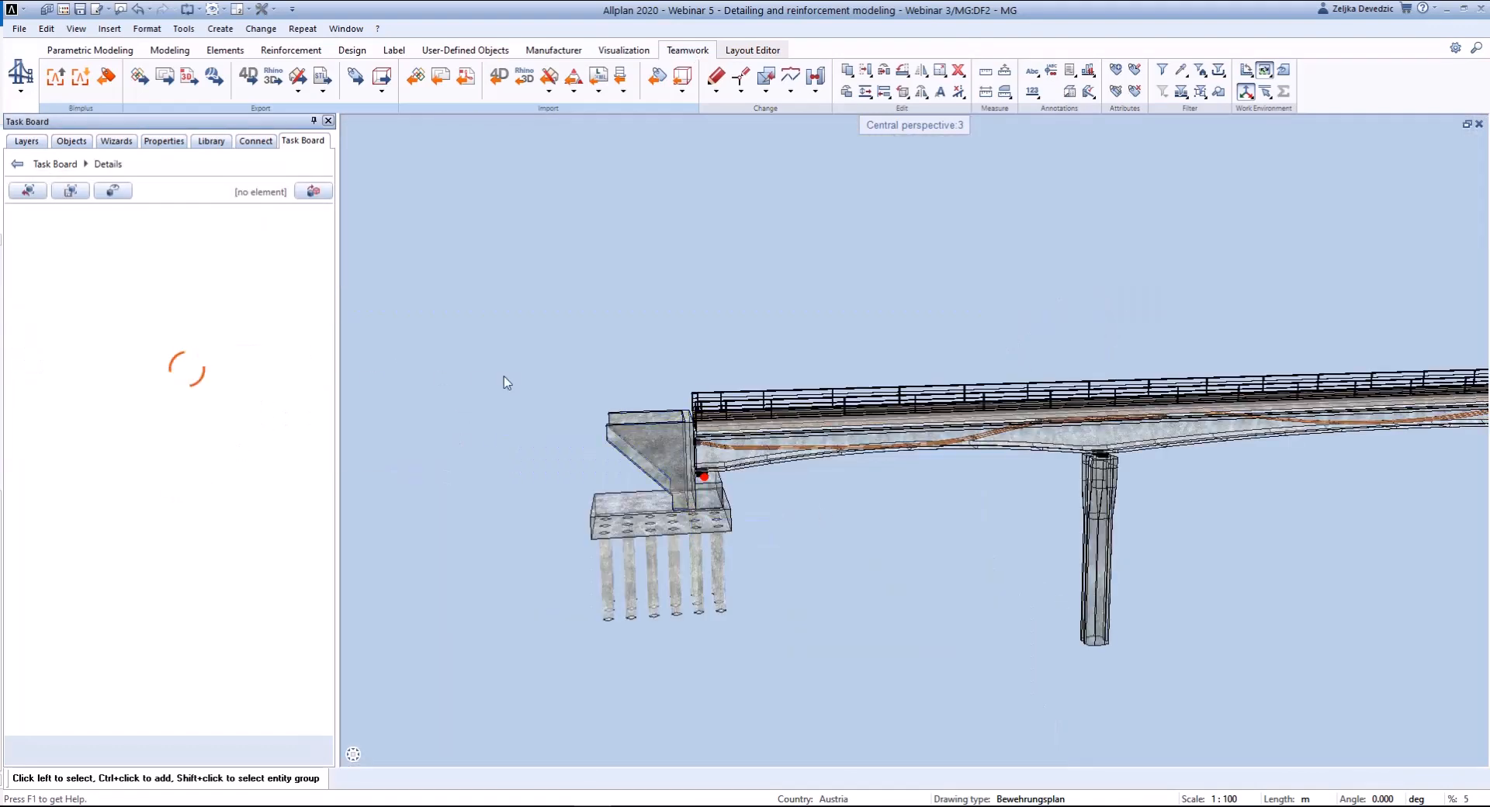
scroll(117, 614, "down", 2)
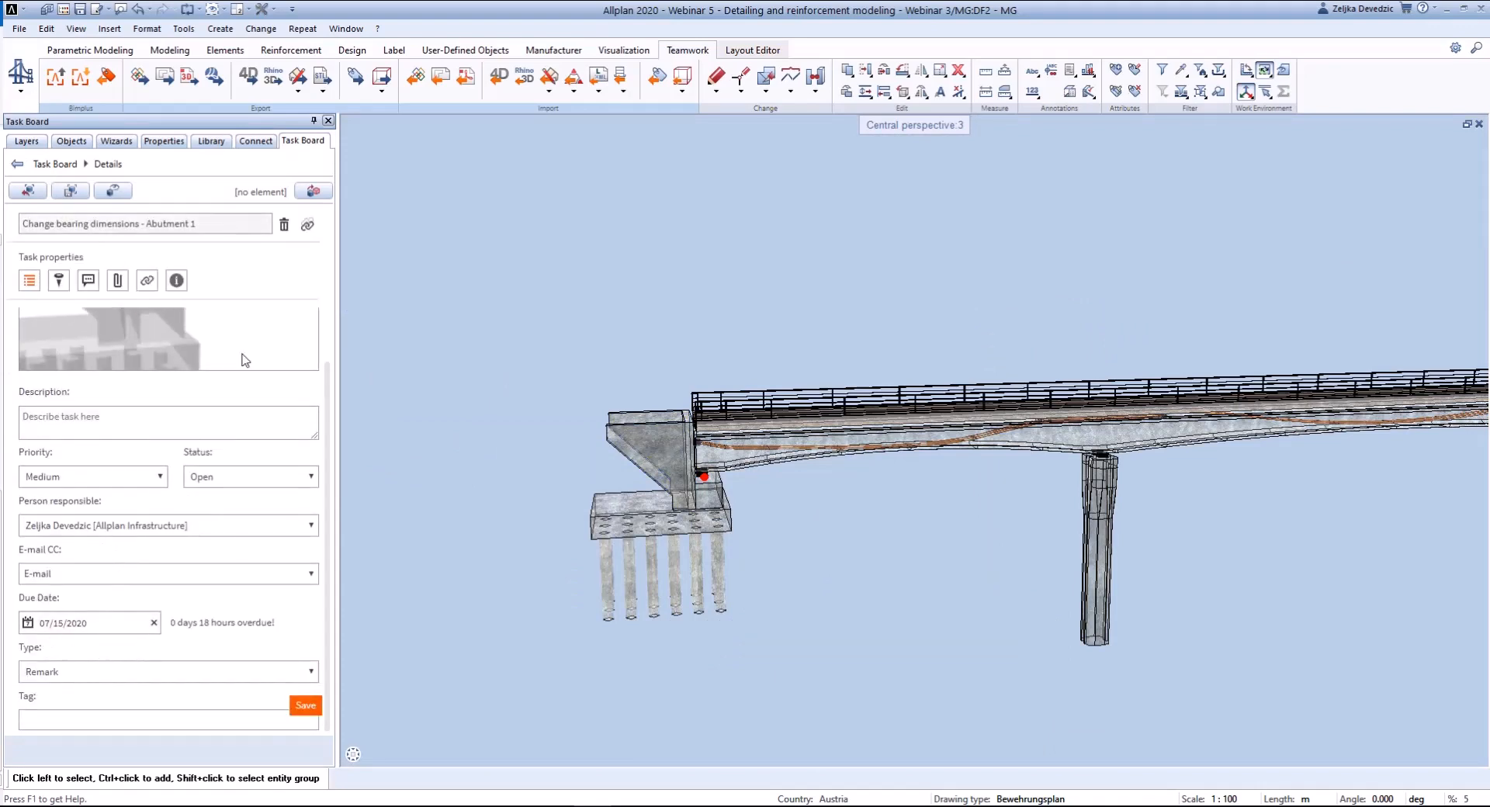
left_click(88, 280)
type("Di")
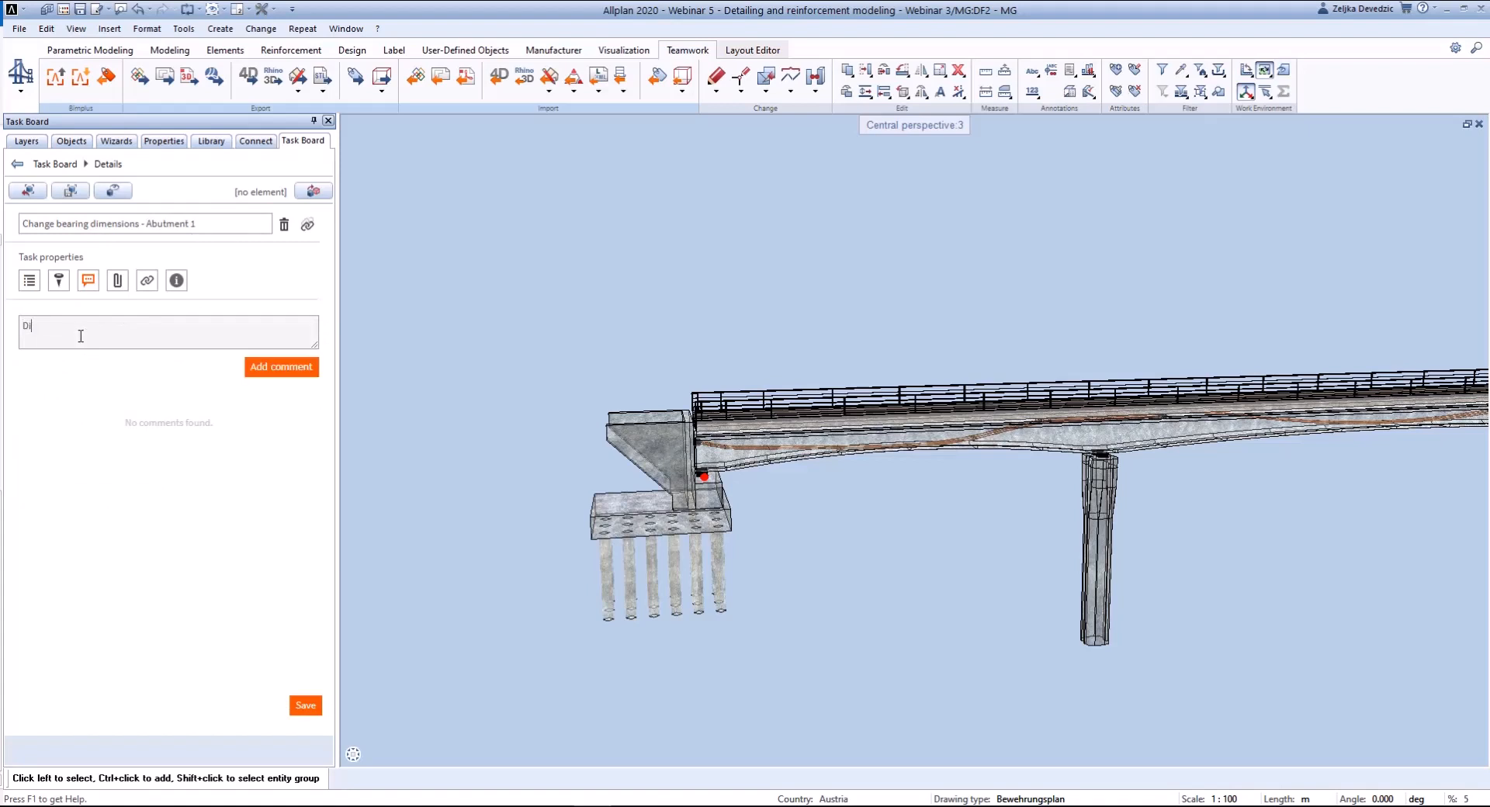
type("mensions changed.")
left_click(281, 366)
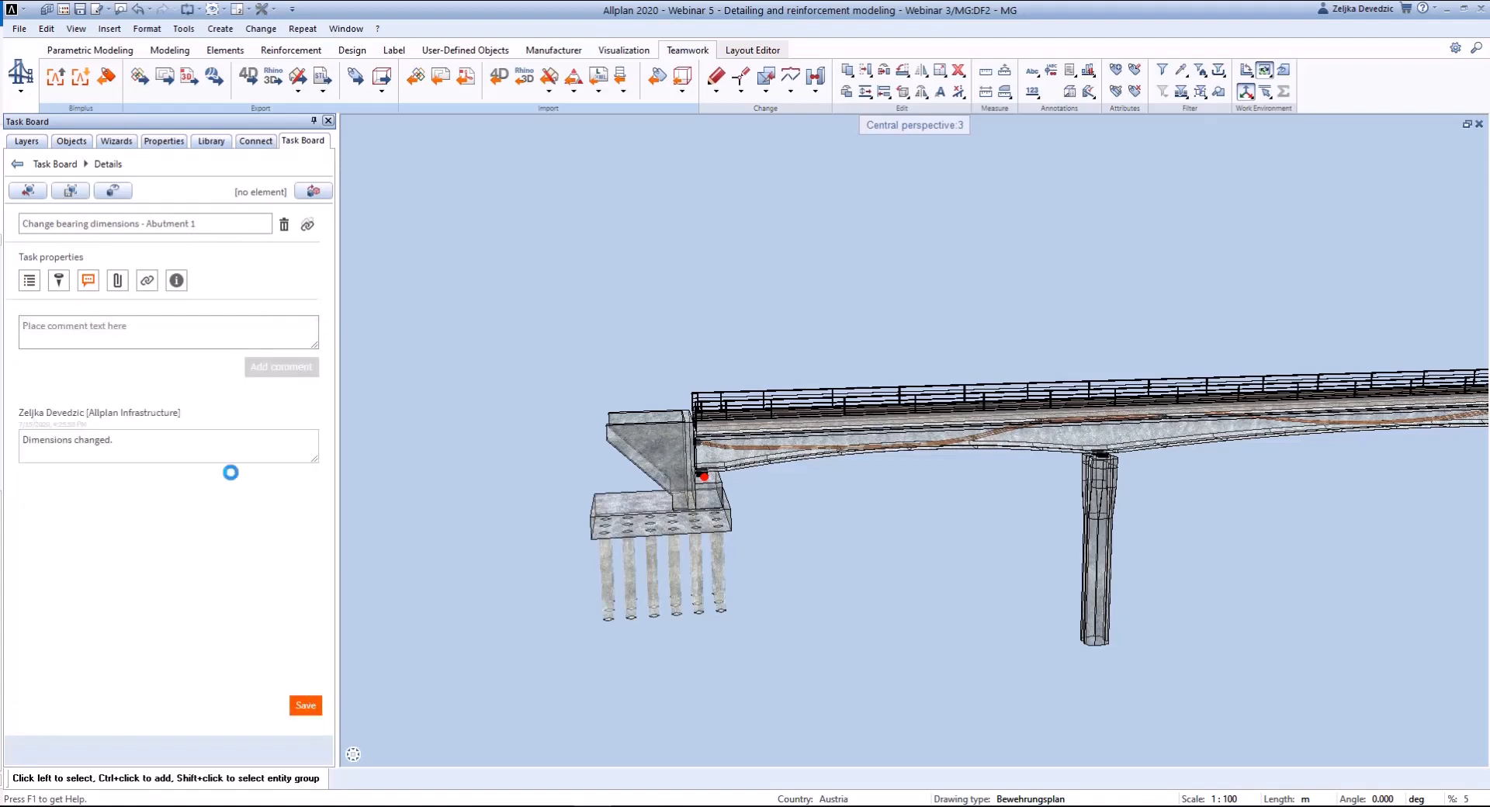
left_click(296, 705)
left_click(17, 164)
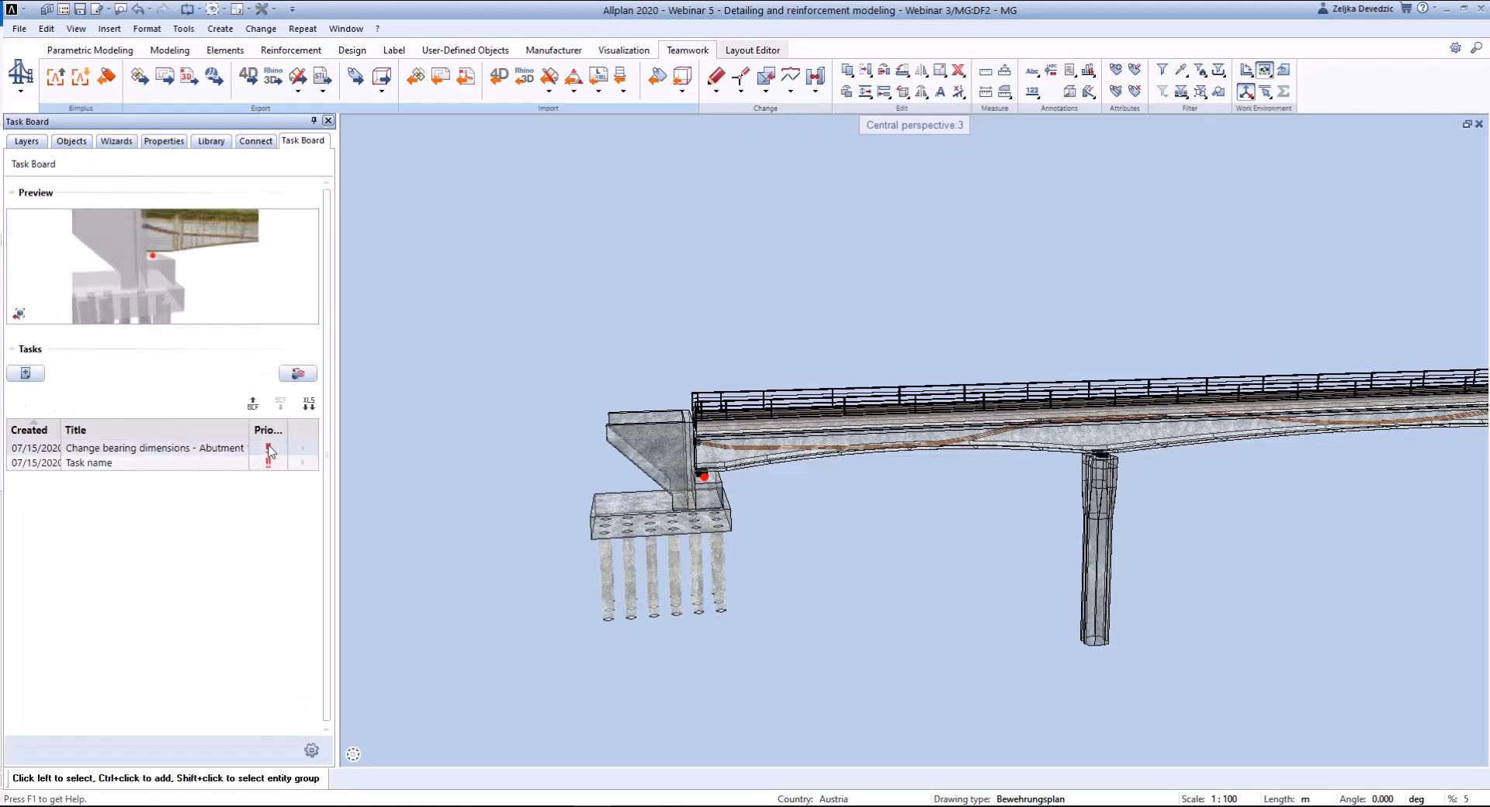
- Create a new task from the Task Board with the description "Please check dimensions."
left_click(33, 377)
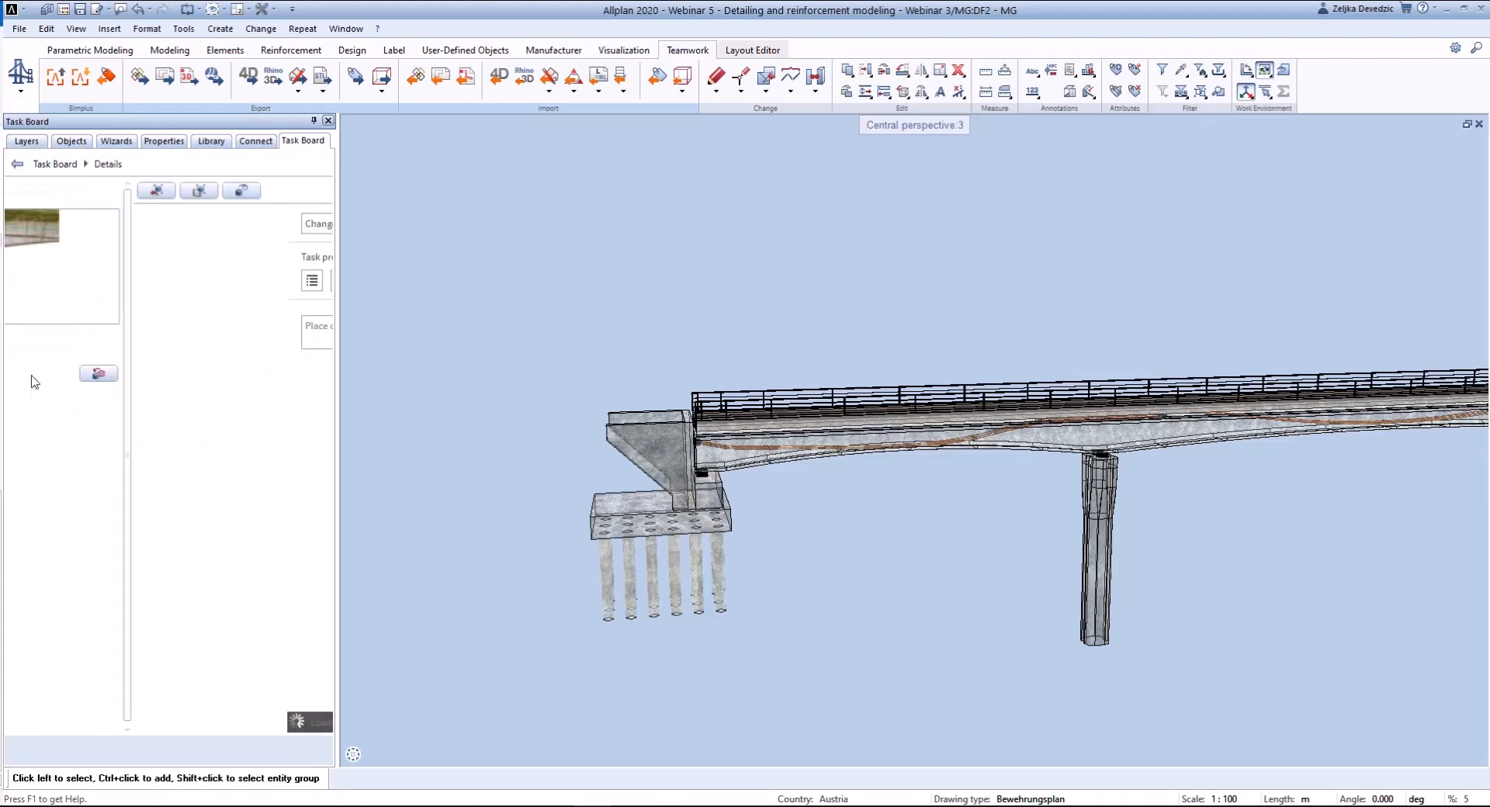
left_click(59, 416)
type("Please check dim")
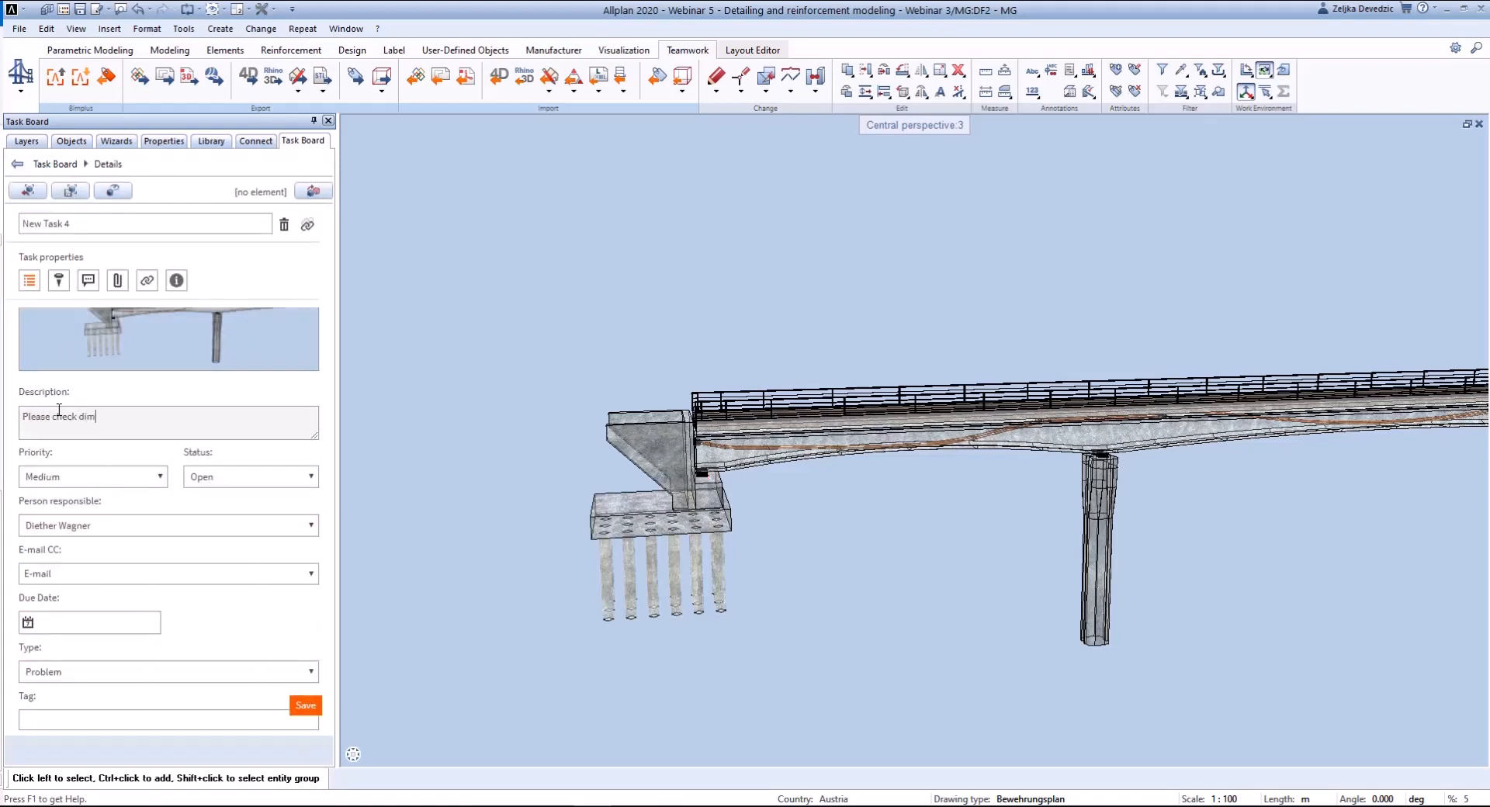
type("ensions.")
- Choose a due date for the new task and set its type to Appointment
left_click(28, 622)
left_click(147, 564)
left_click(126, 672)
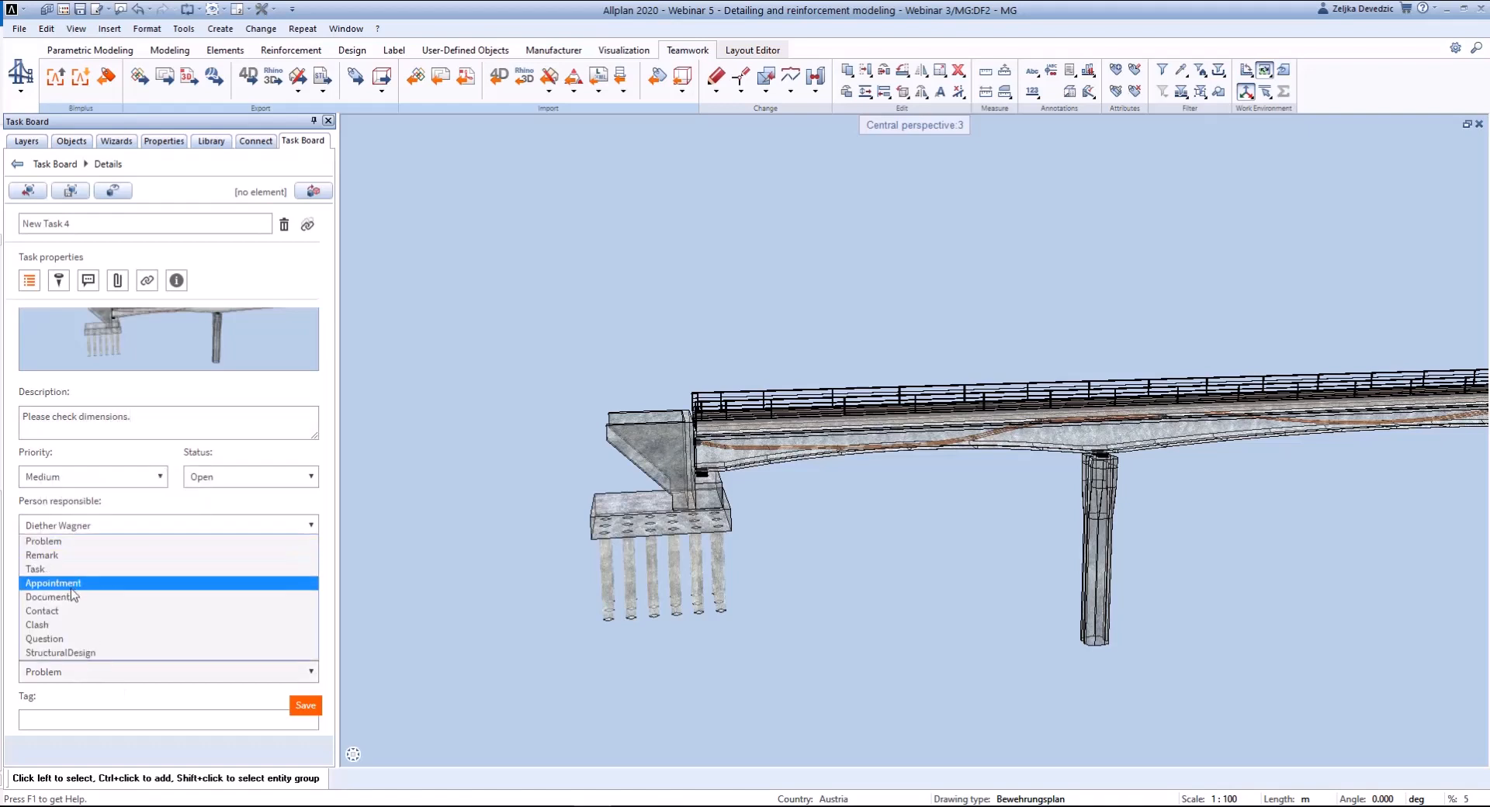
left_click(51, 582)
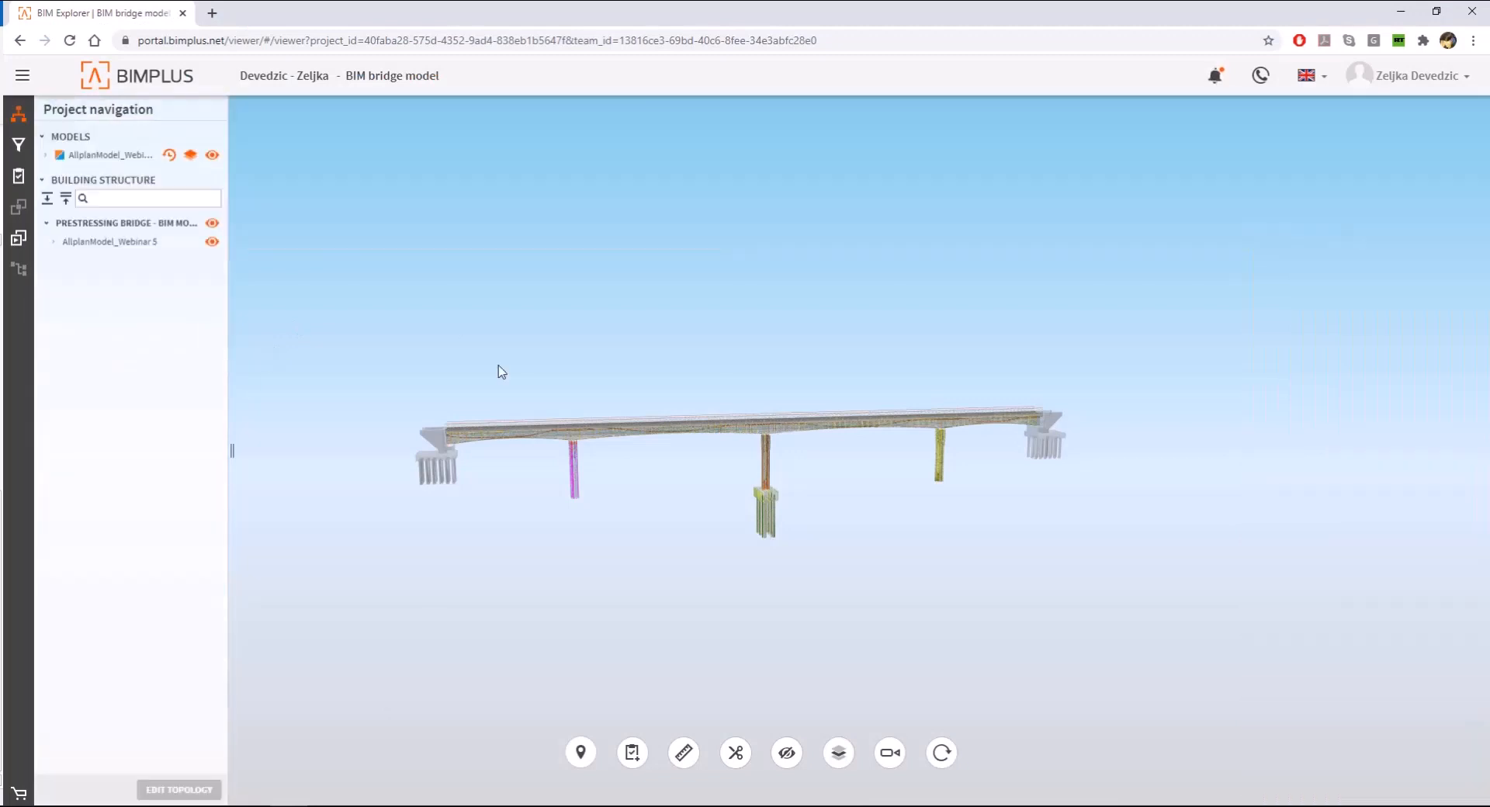
- Create a new task in Bimplus, then view New Task 4 and the comments on "Change bearing dimensions - Abutment 1"
left_click(632, 752)
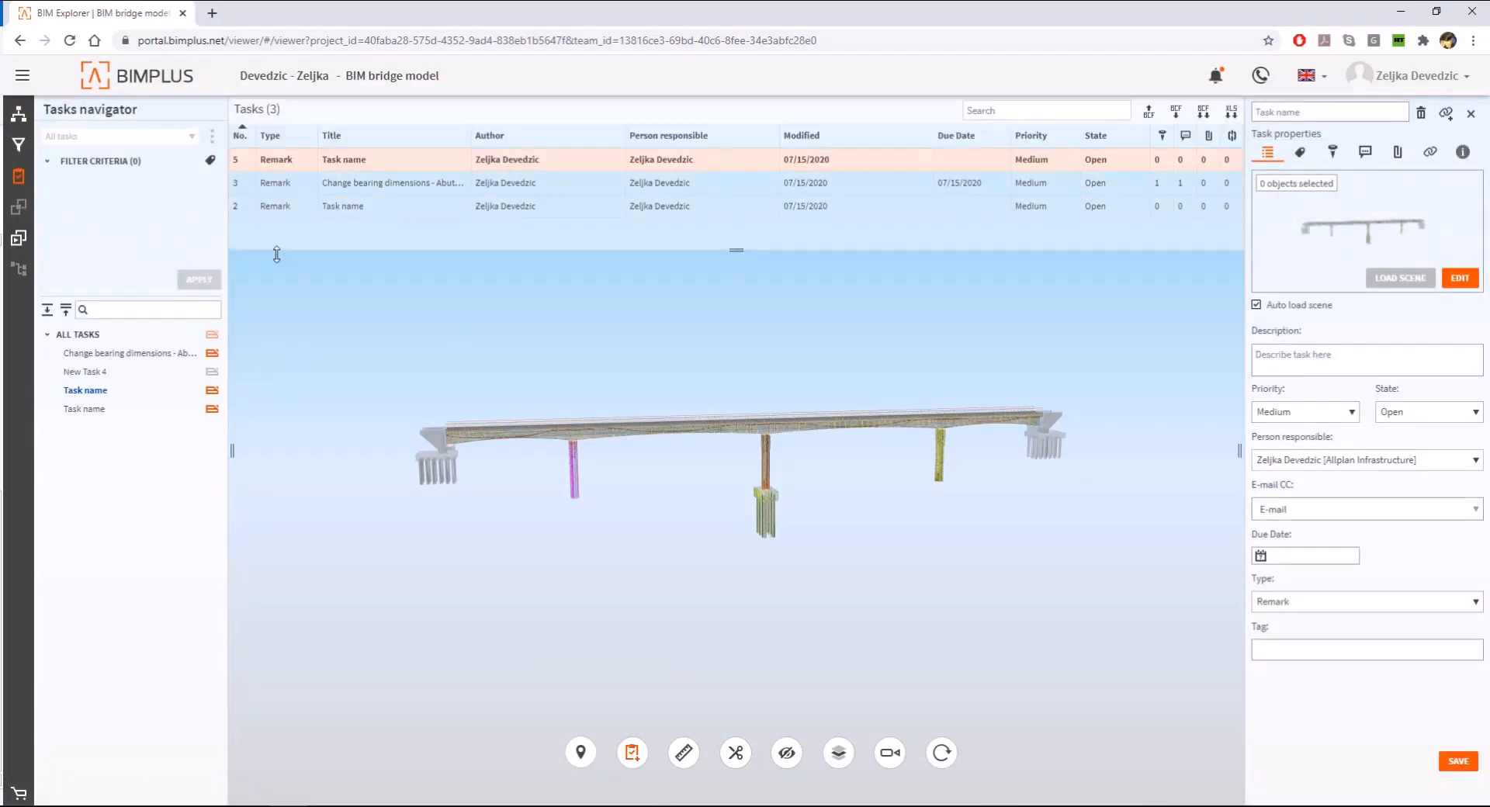
left_click(95, 373)
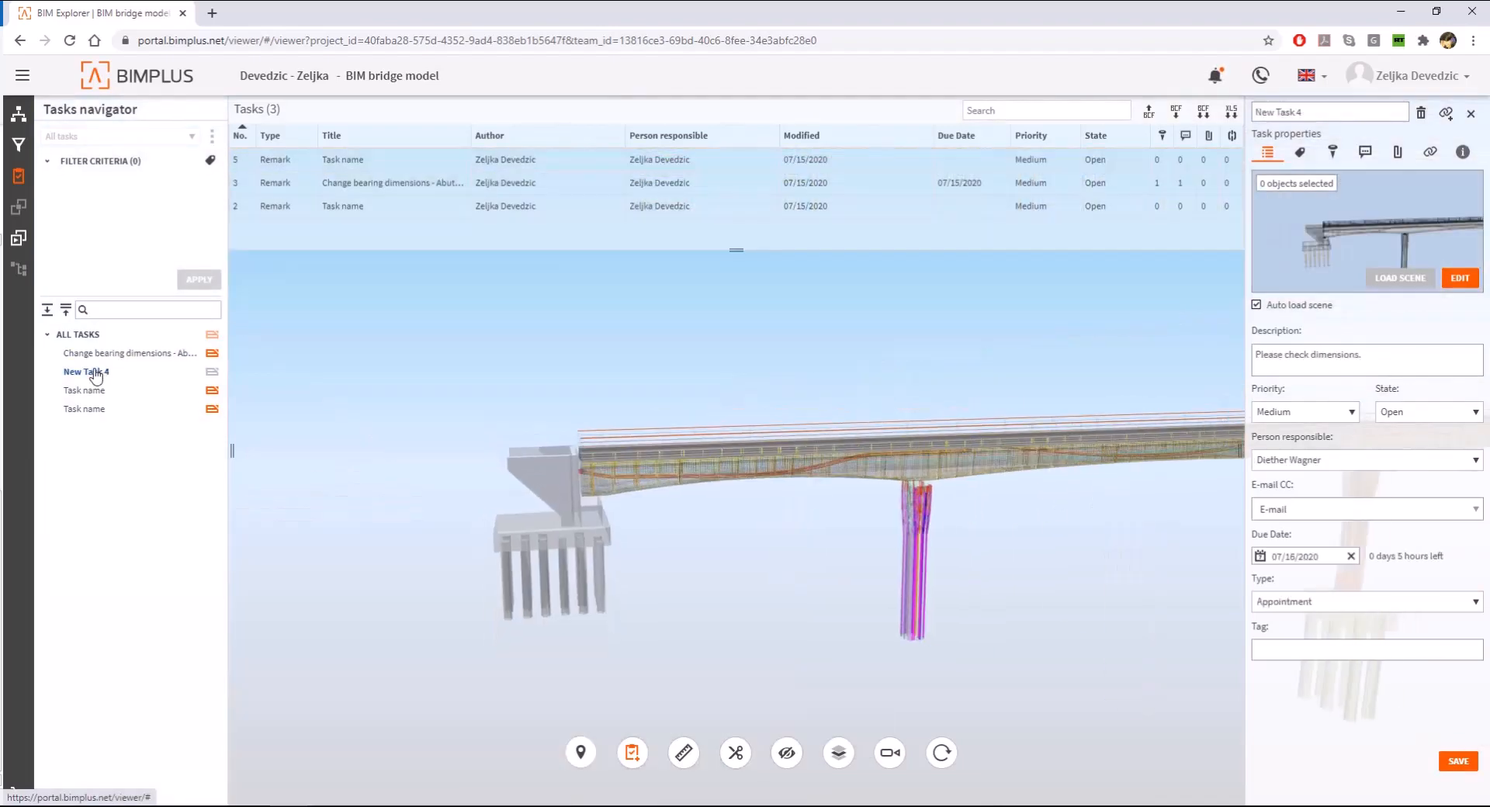
left_click(116, 354)
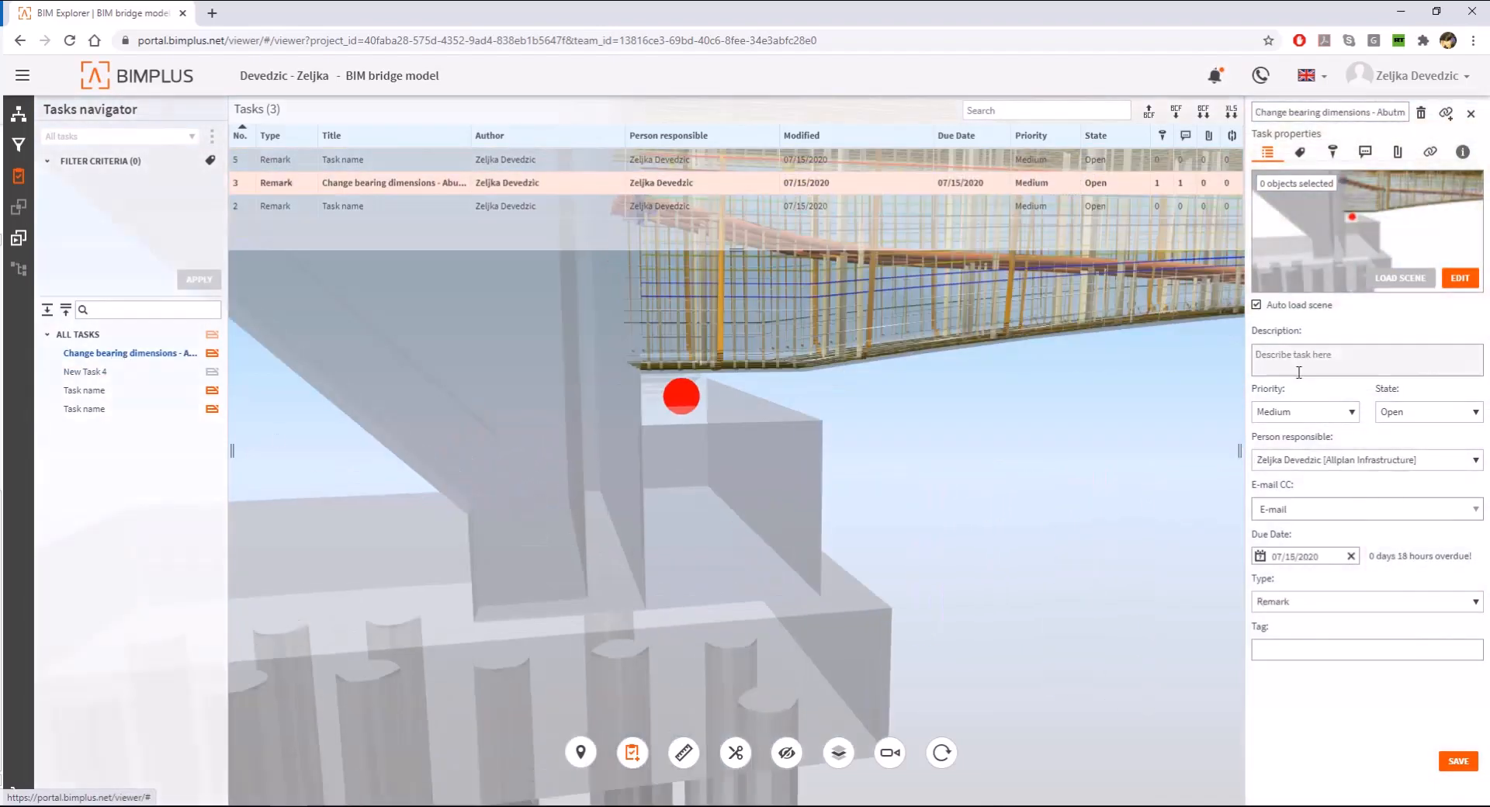
left_click(1364, 151)
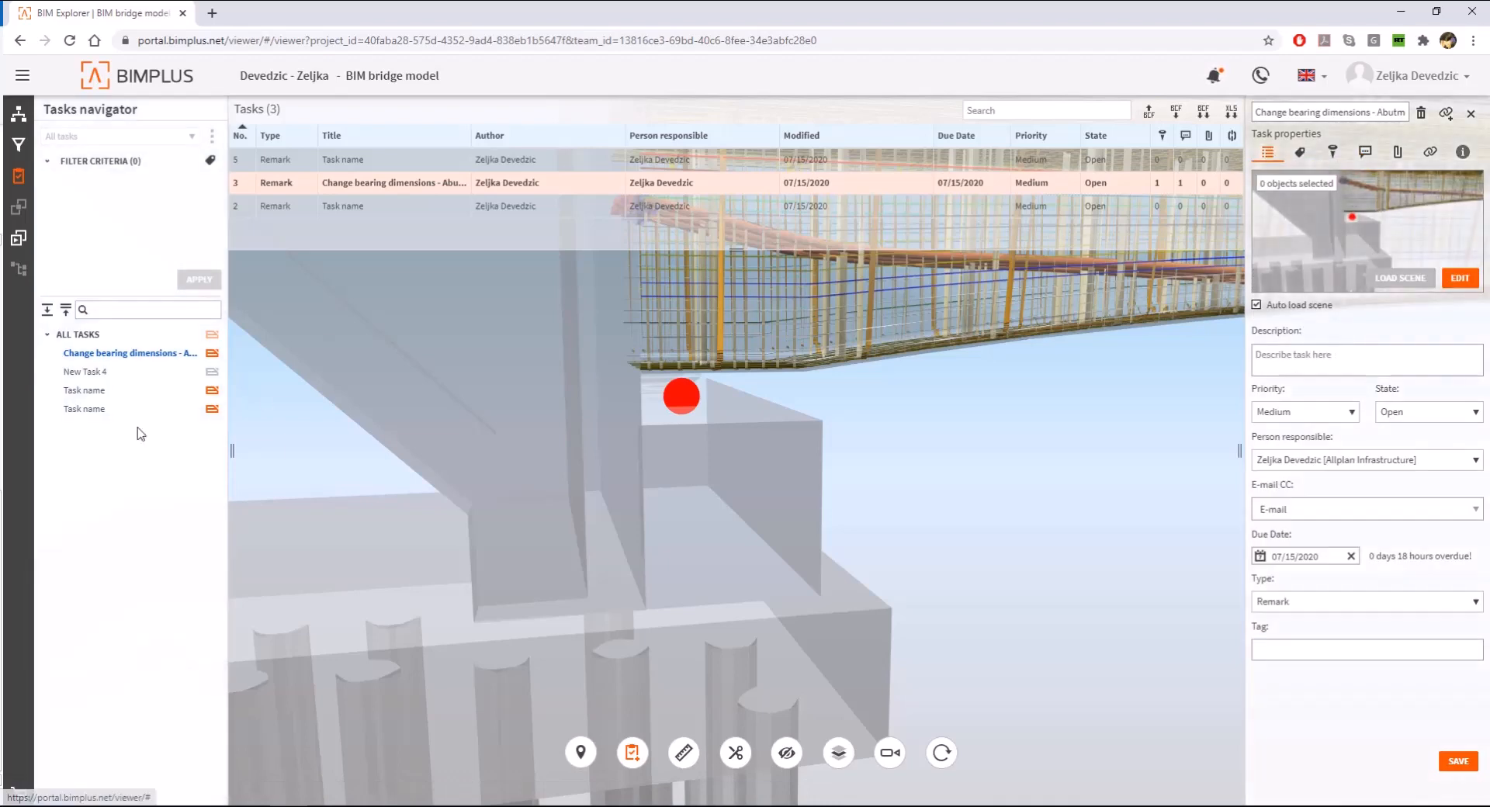
scroll(552, 491, "down", 10)
- Add the comment "OK. Correct." to New Task 4 in the Bimplus task list
left_click(67, 374)
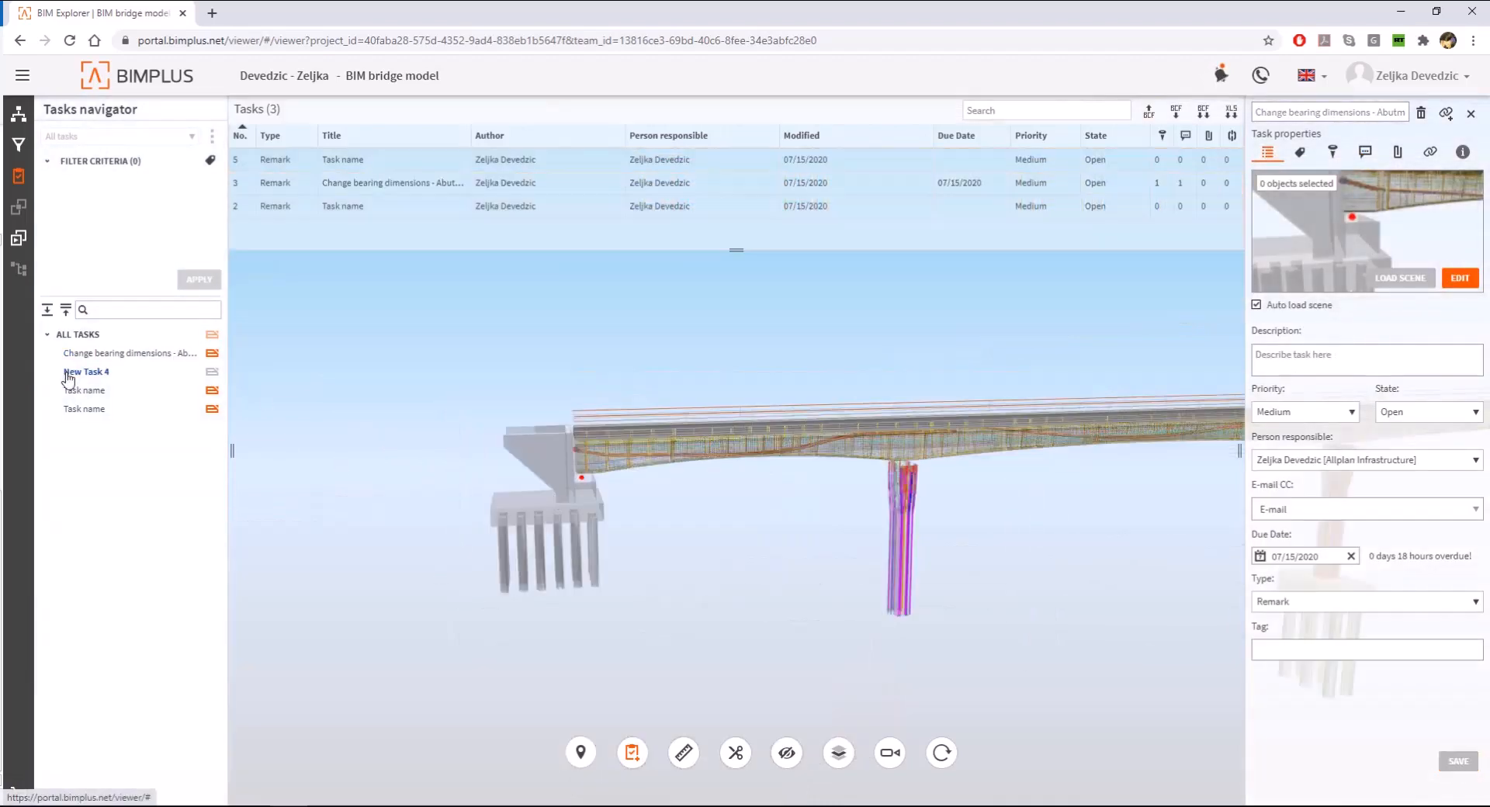
left_click(1365, 152)
left_click(1318, 194)
type("OK. Com")
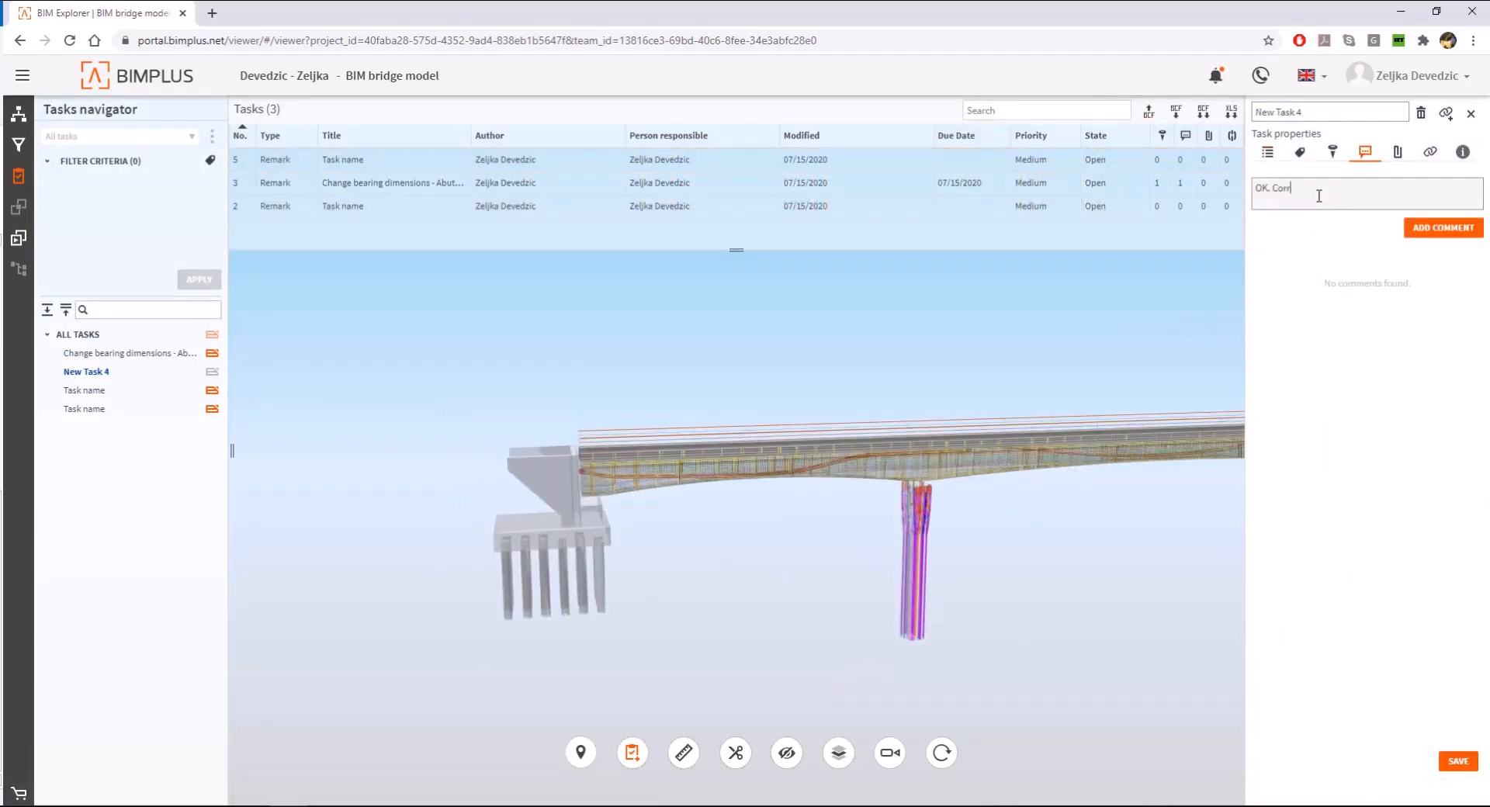
type("ected")
left_click(1442, 228)
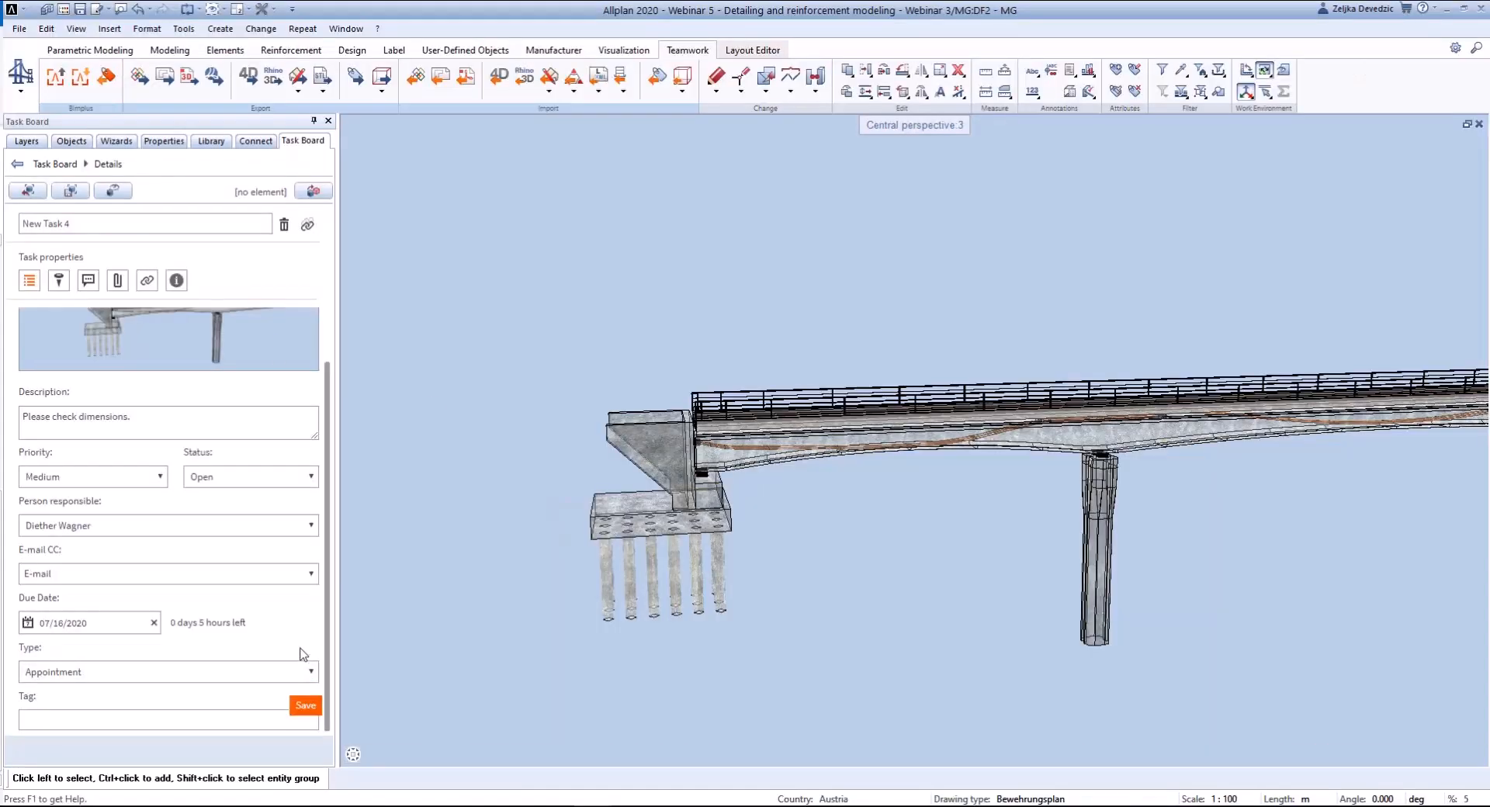
- Switch to Allplan, refresh the Task Board list, read the comments on New Task 4 and return to the task list
left_click(27, 165)
left_click(139, 449)
left_click(194, 465)
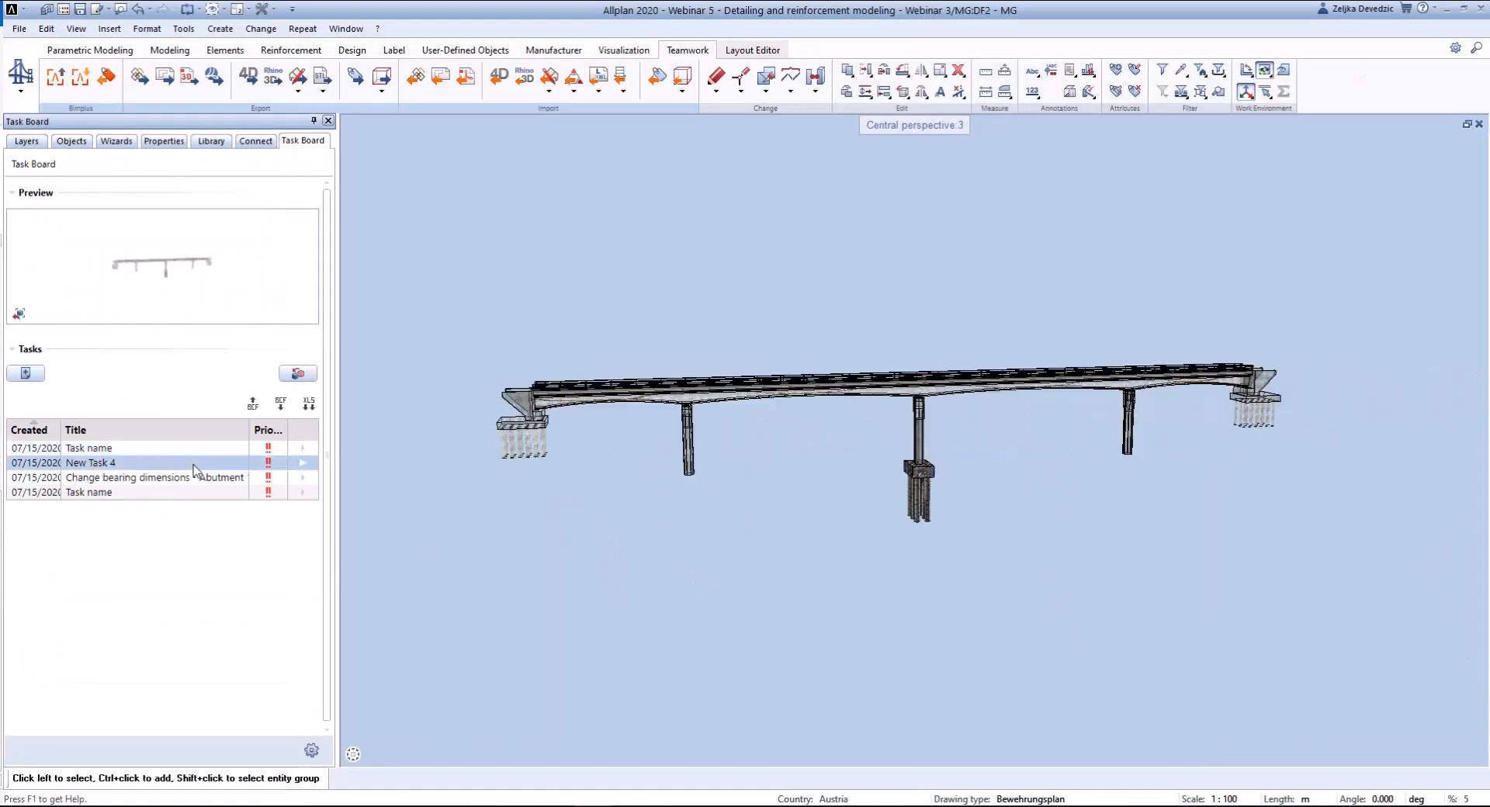
double_click(229, 465)
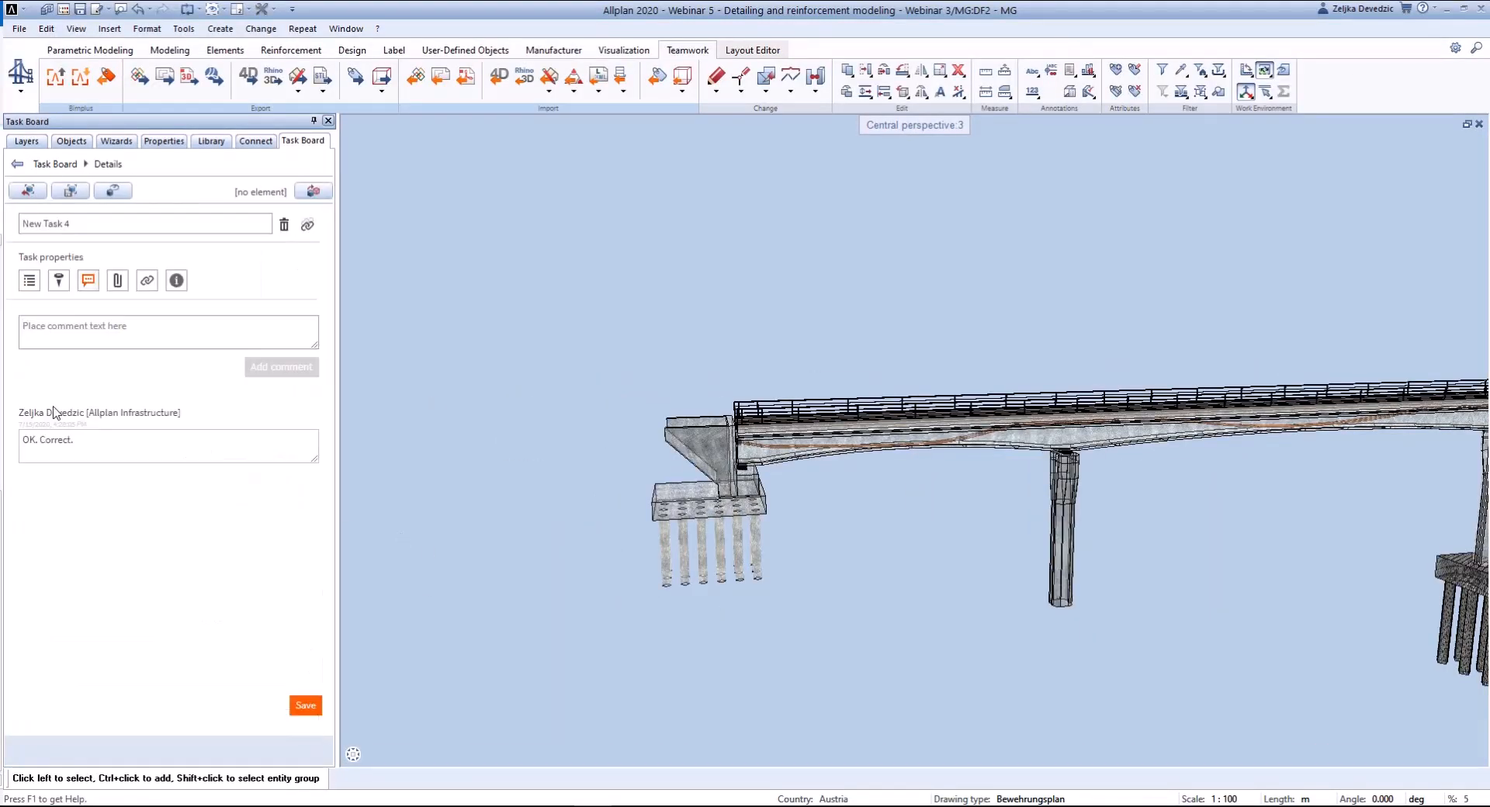
left_click(17, 164)
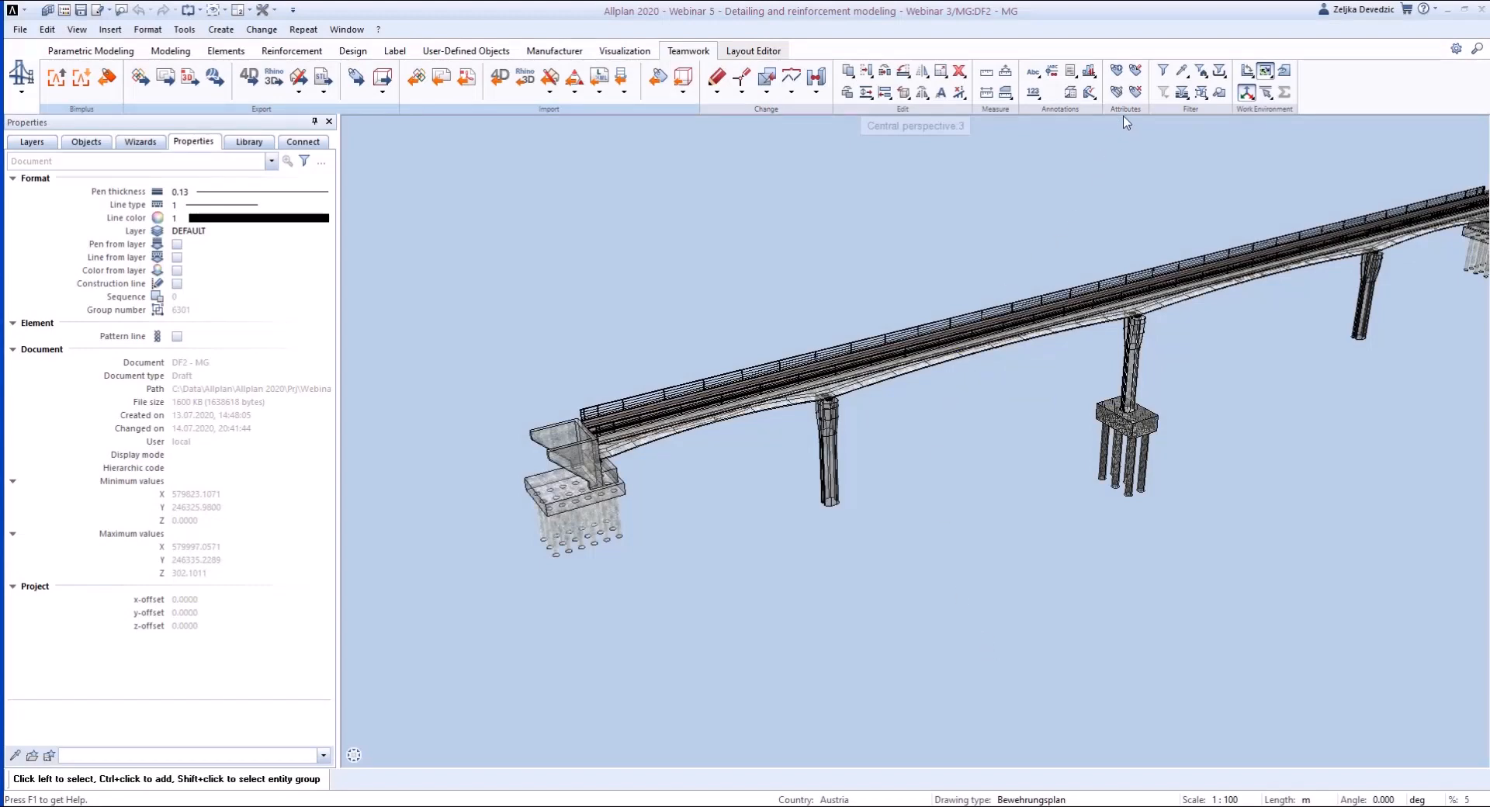
- Start assigning attributes to the abutment wall and its foundation slab, and set their Material to C40/50
left_click(1118, 74)
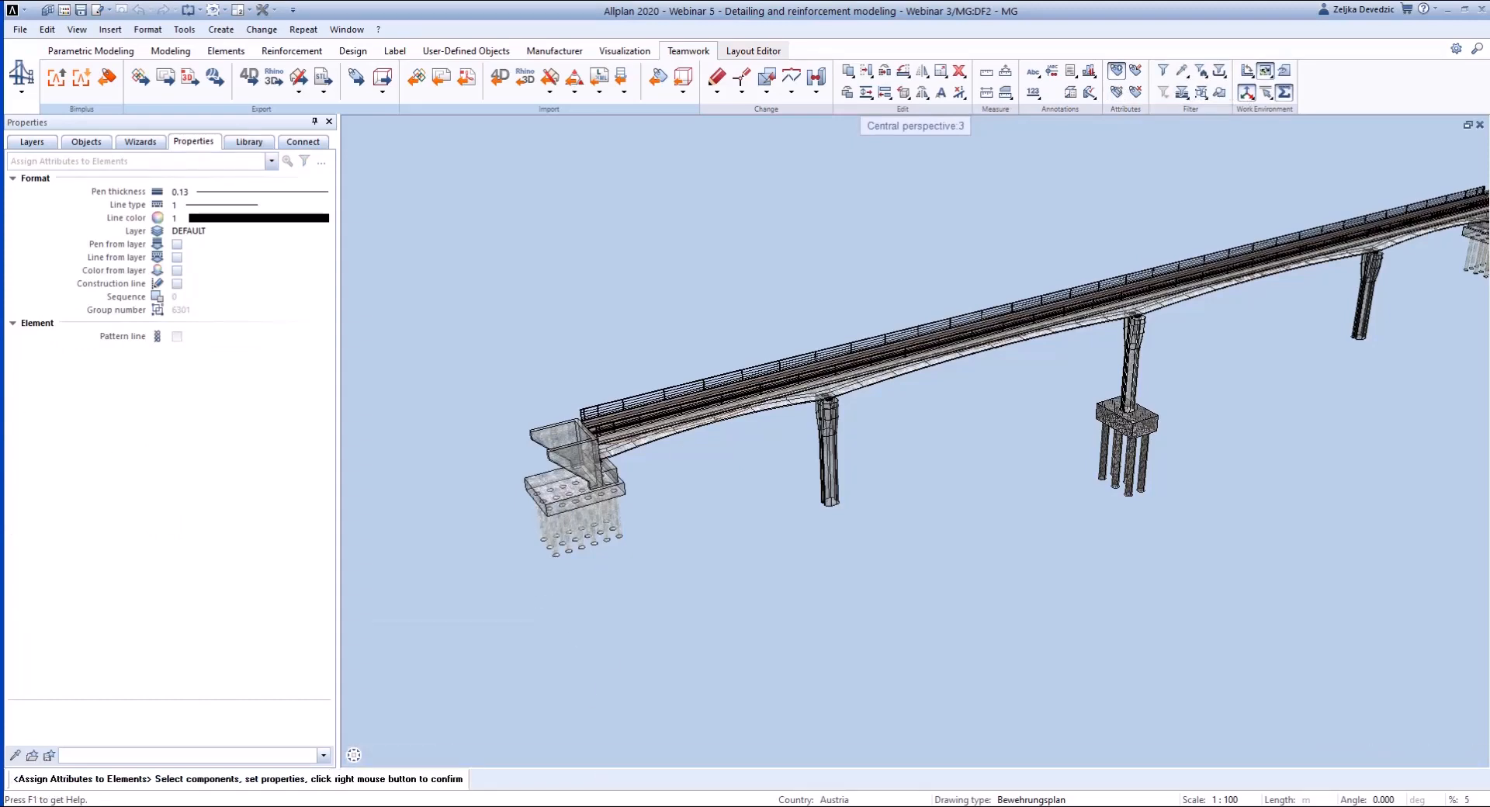
left_click(558, 427)
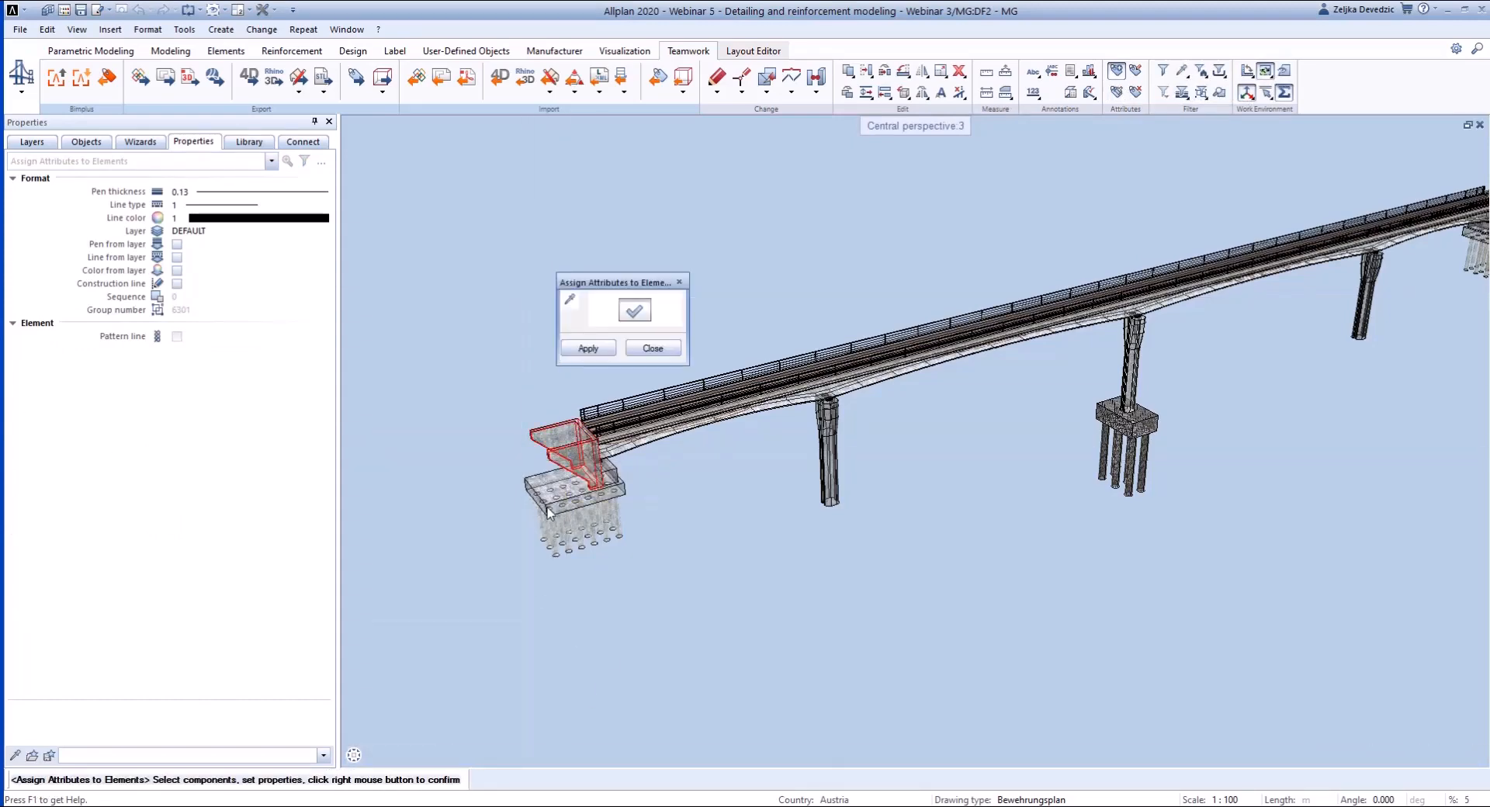
left_click(571, 489)
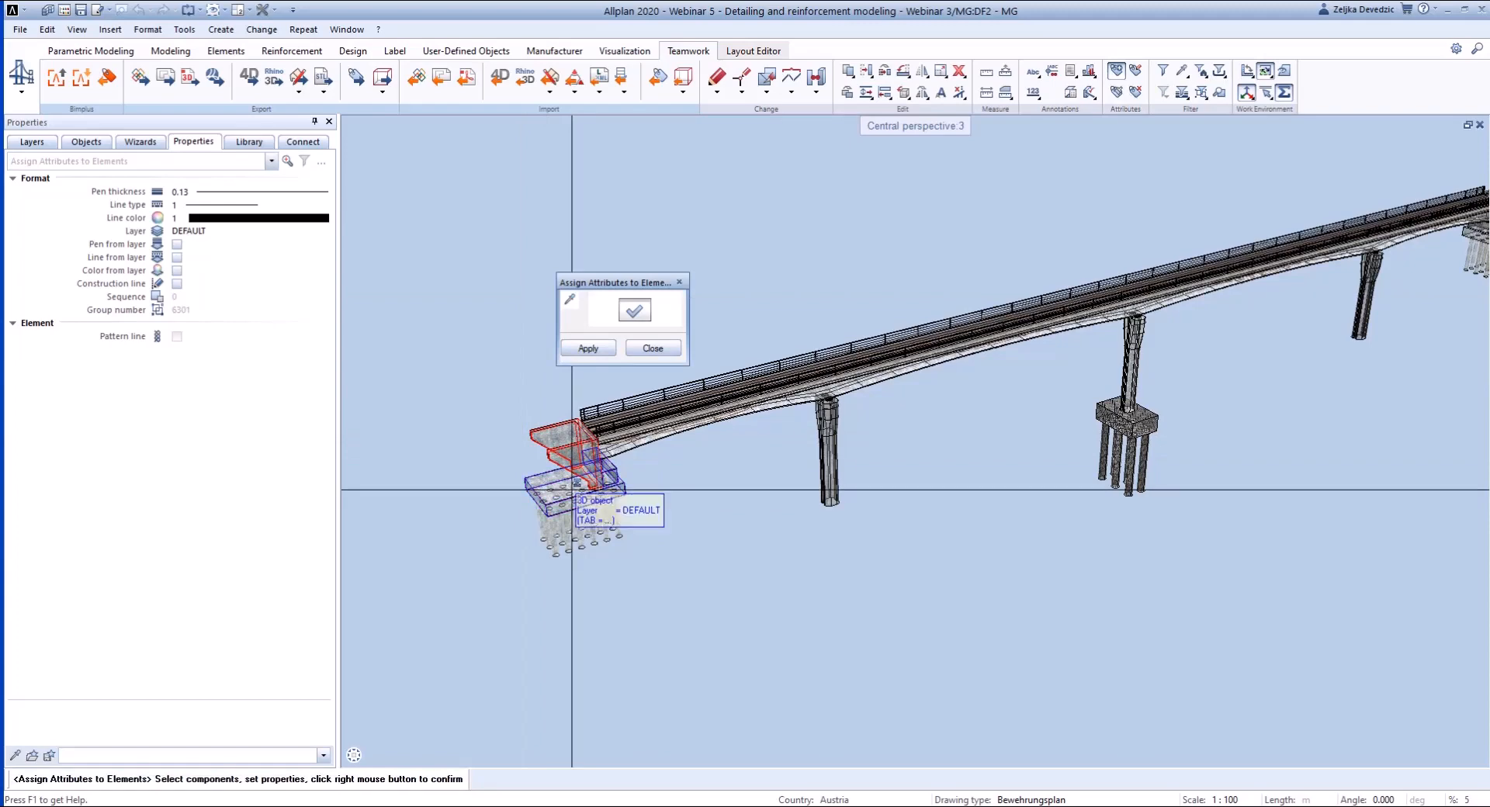
left_click(625, 317)
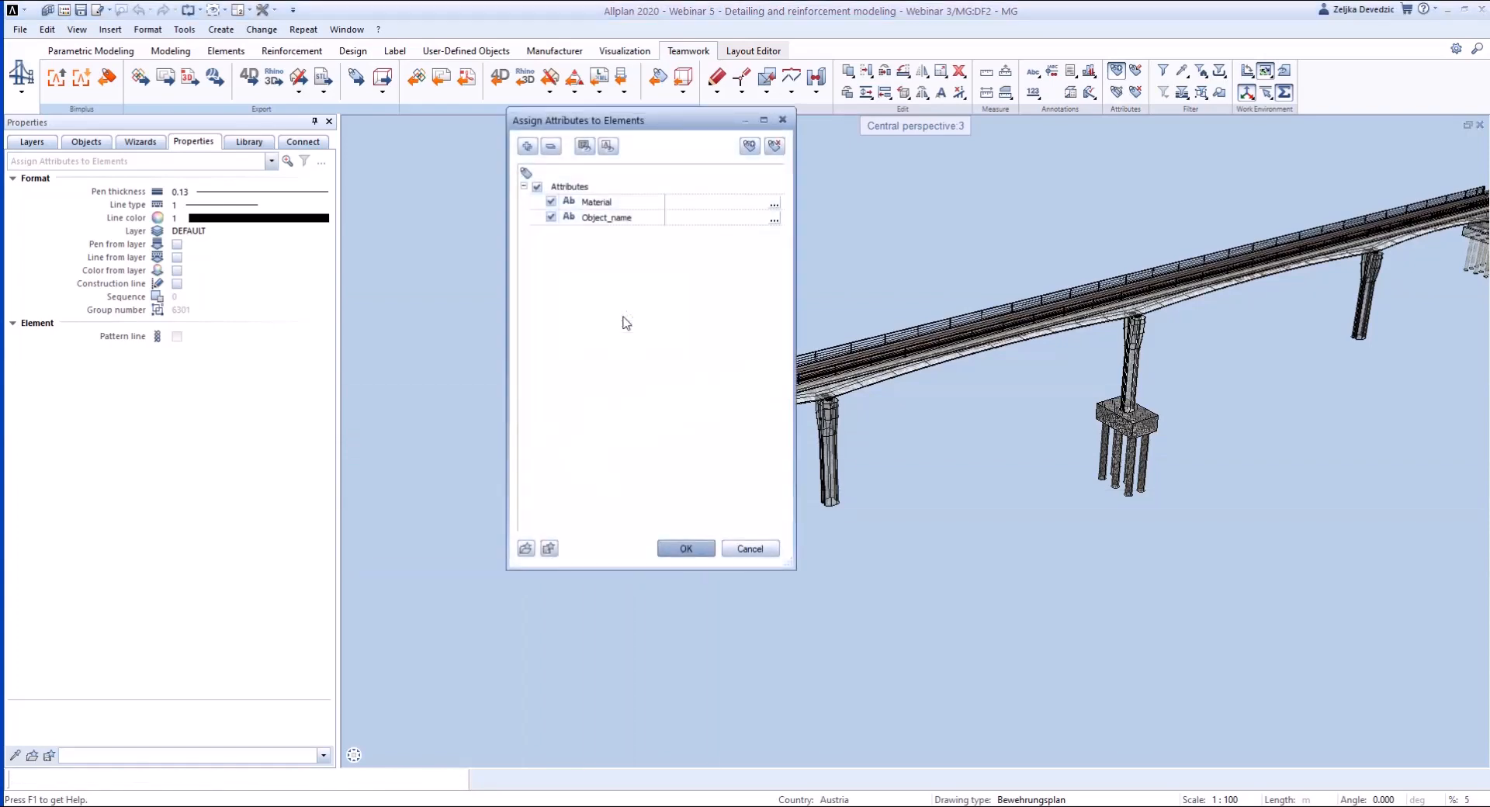
left_click(773, 208)
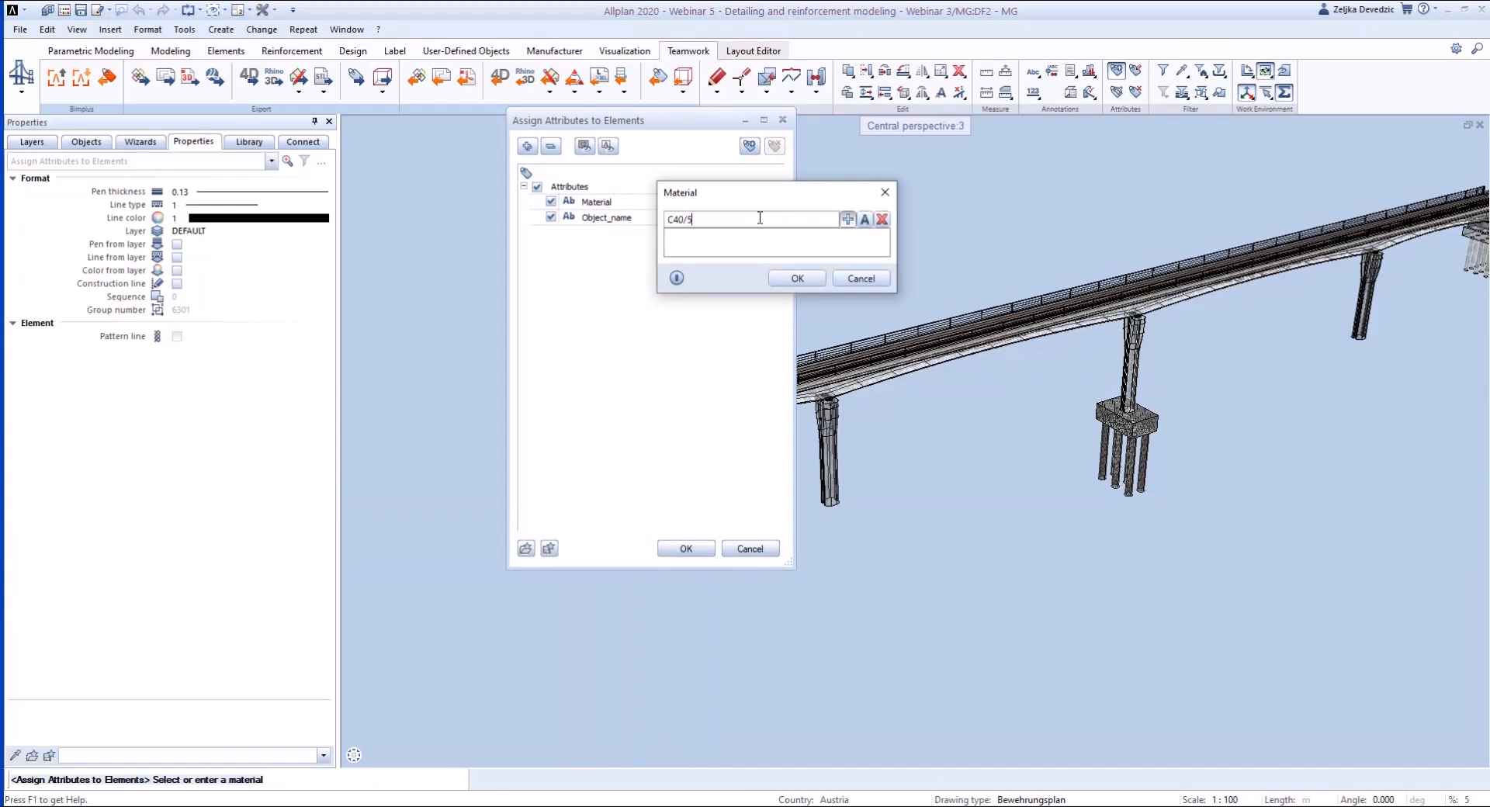
left_click(797, 278)
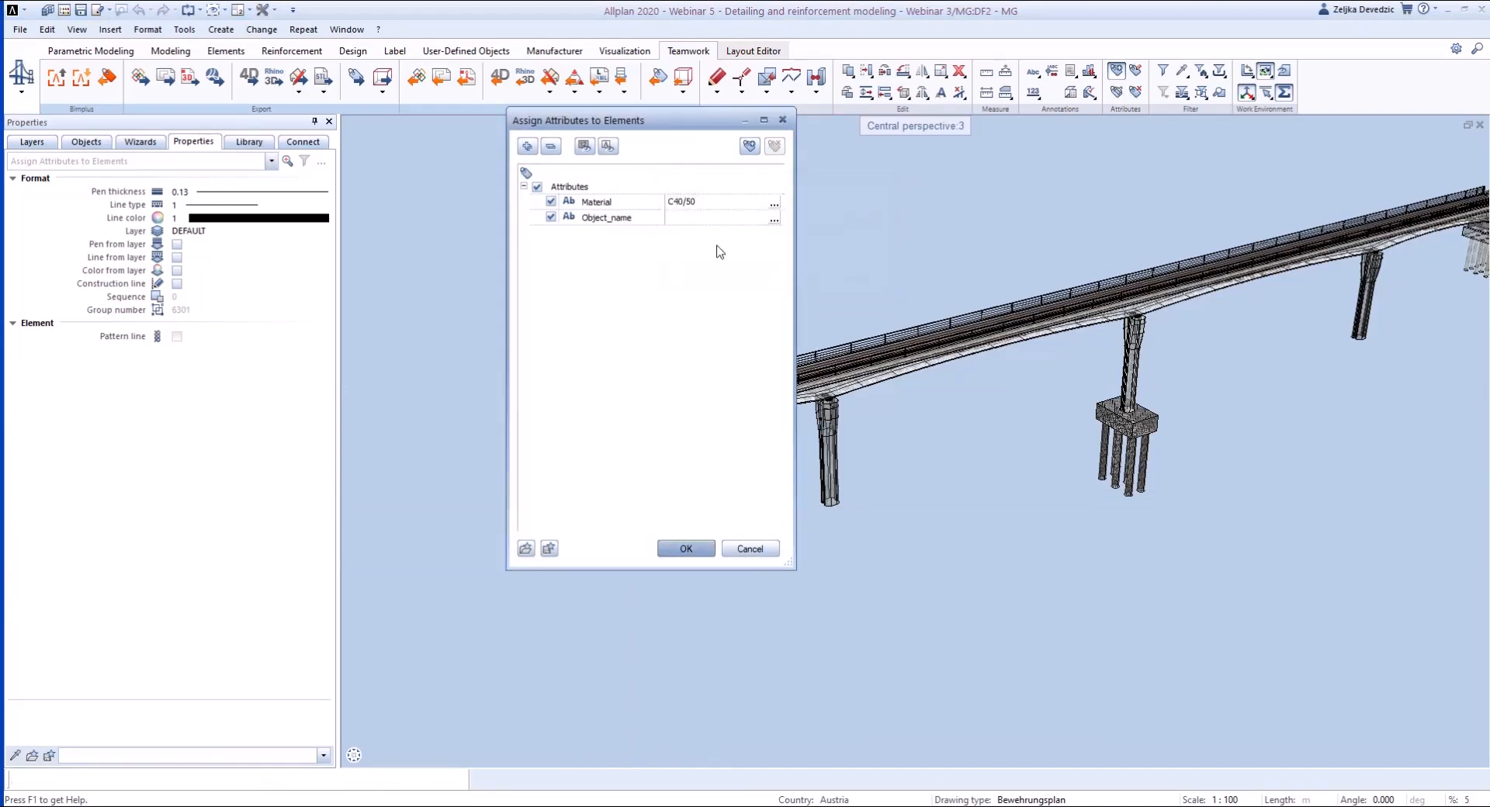
- Add the Name attribute from the IFC group to the abutment parts and set it to "Abutment 1"
left_click(749, 146)
scroll(559, 309, "down", 3)
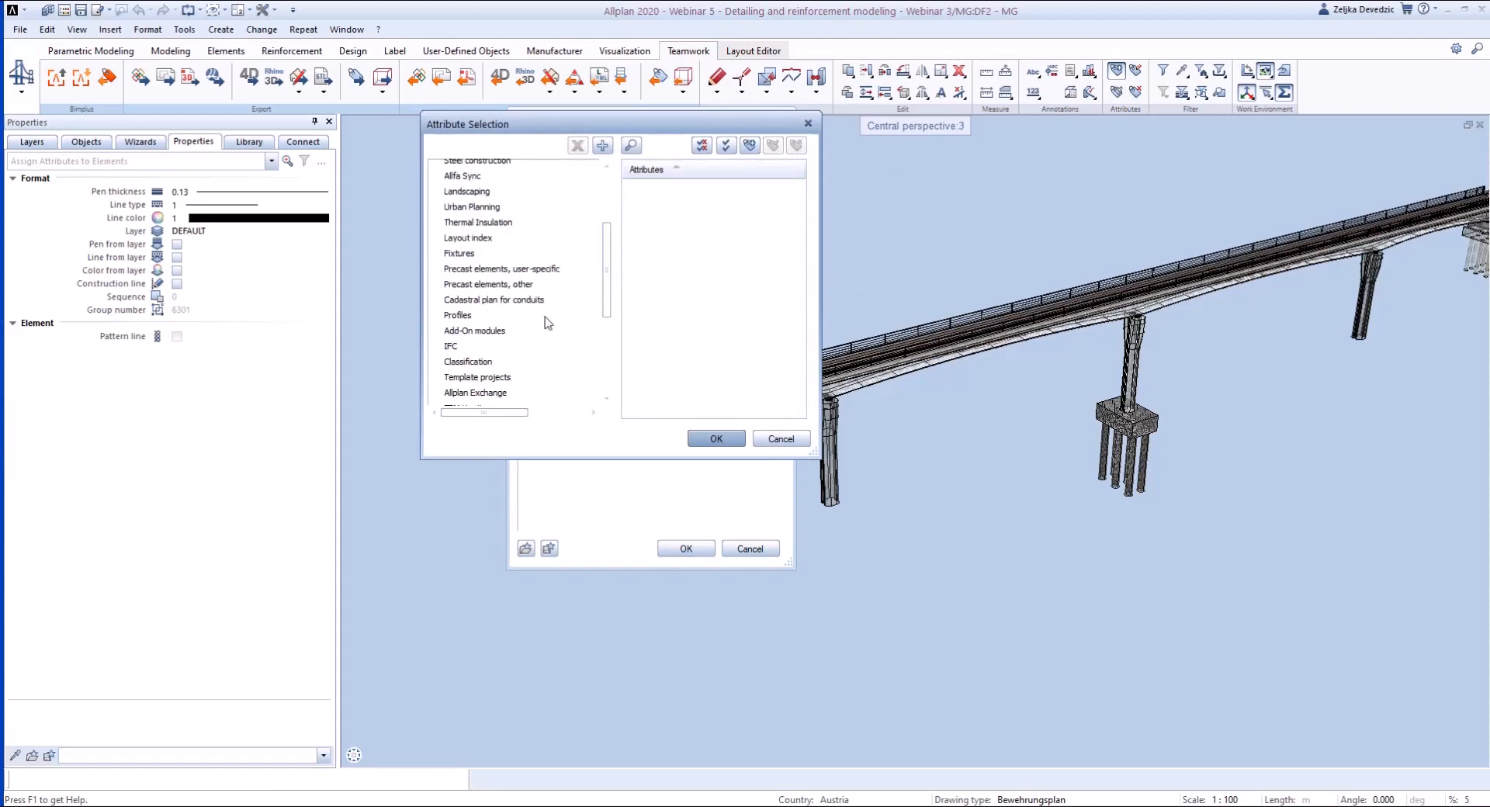
left_click(451, 345)
left_click_drag(799, 200, 795, 292)
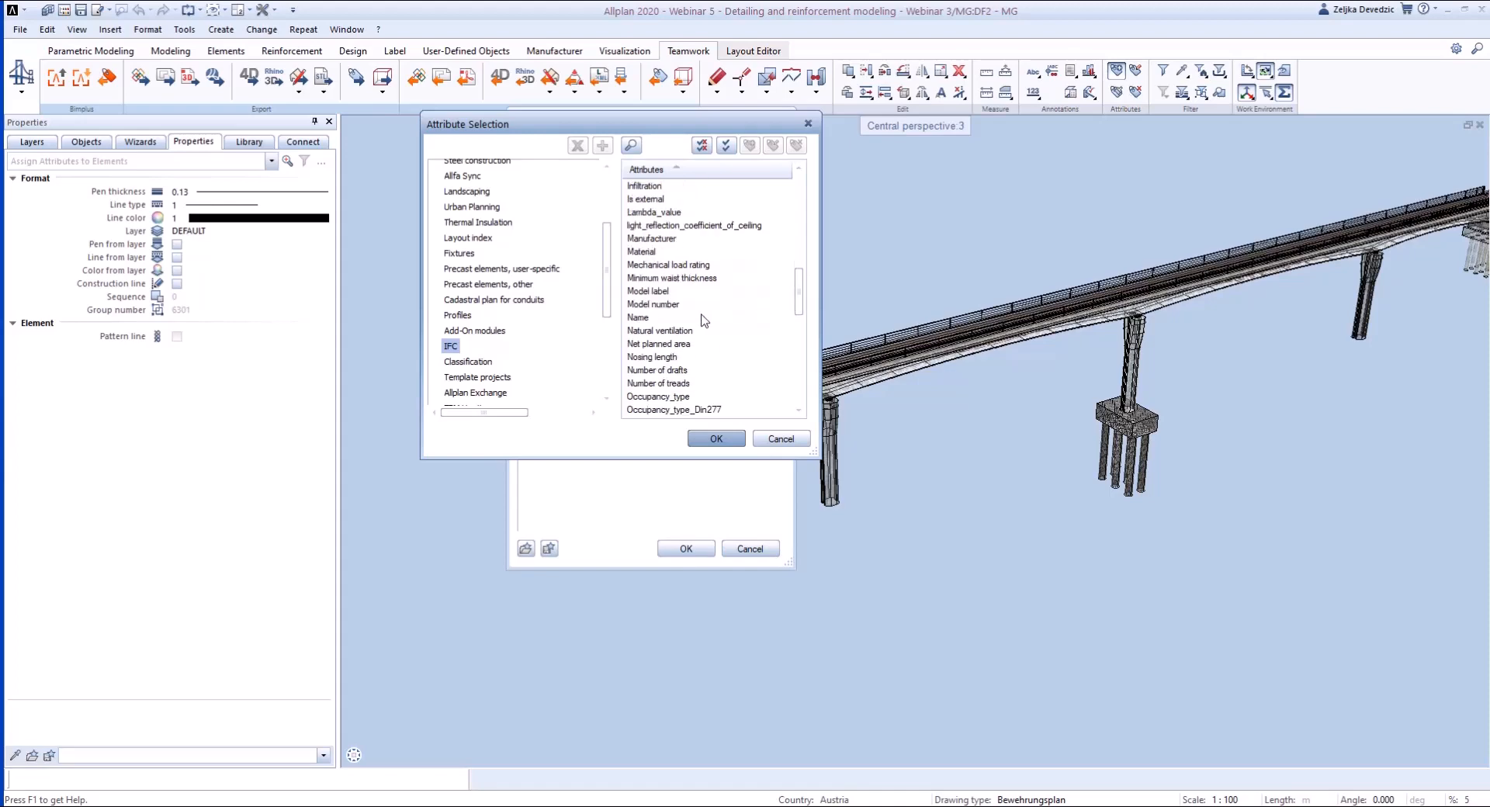
left_click(638, 317)
left_click(715, 439)
left_click(699, 234)
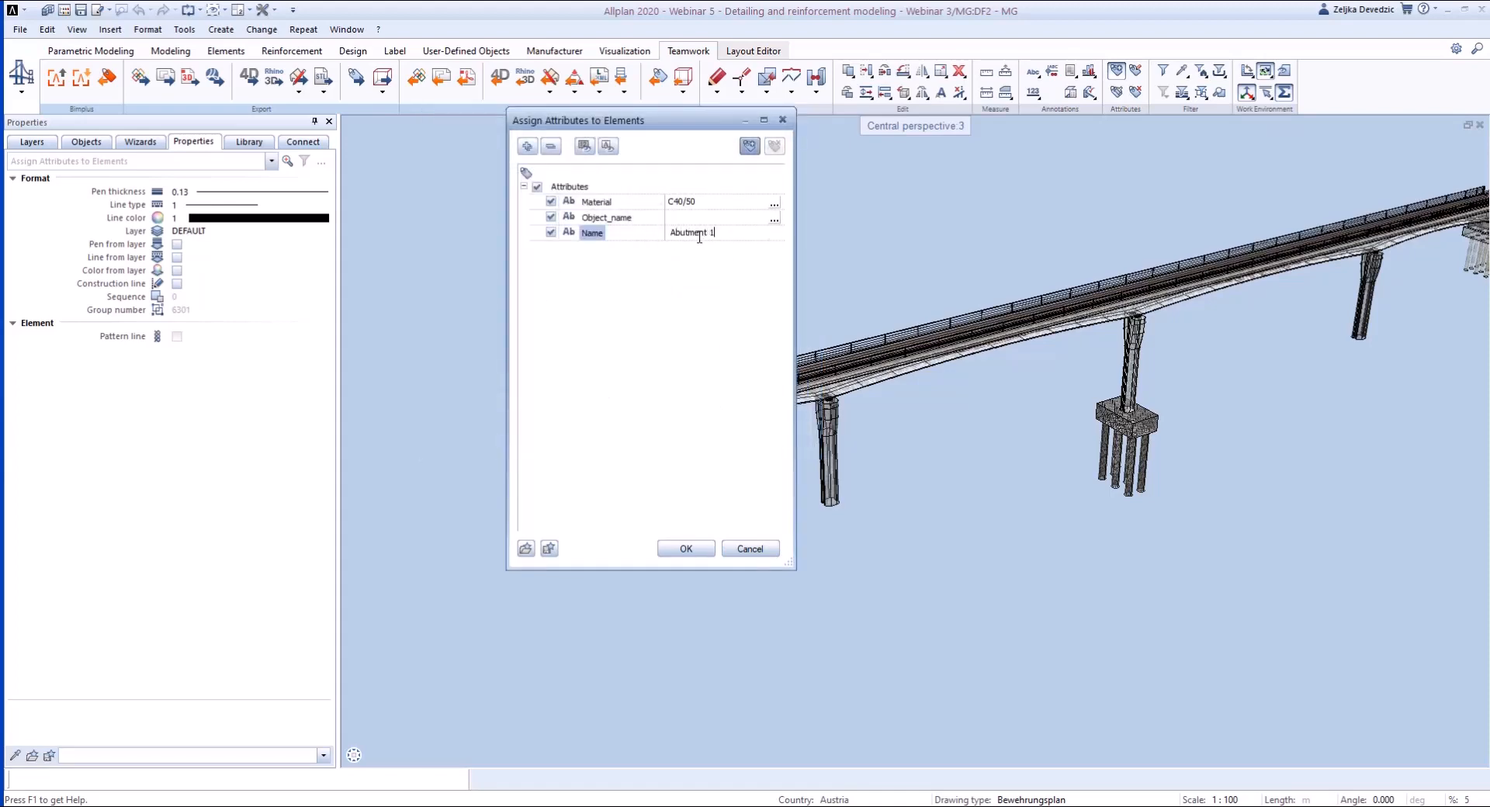
- Add the Formwork type attribute from the Engineering group, set it to "Type 1" and finish the attribute assignment
left_click(751, 152)
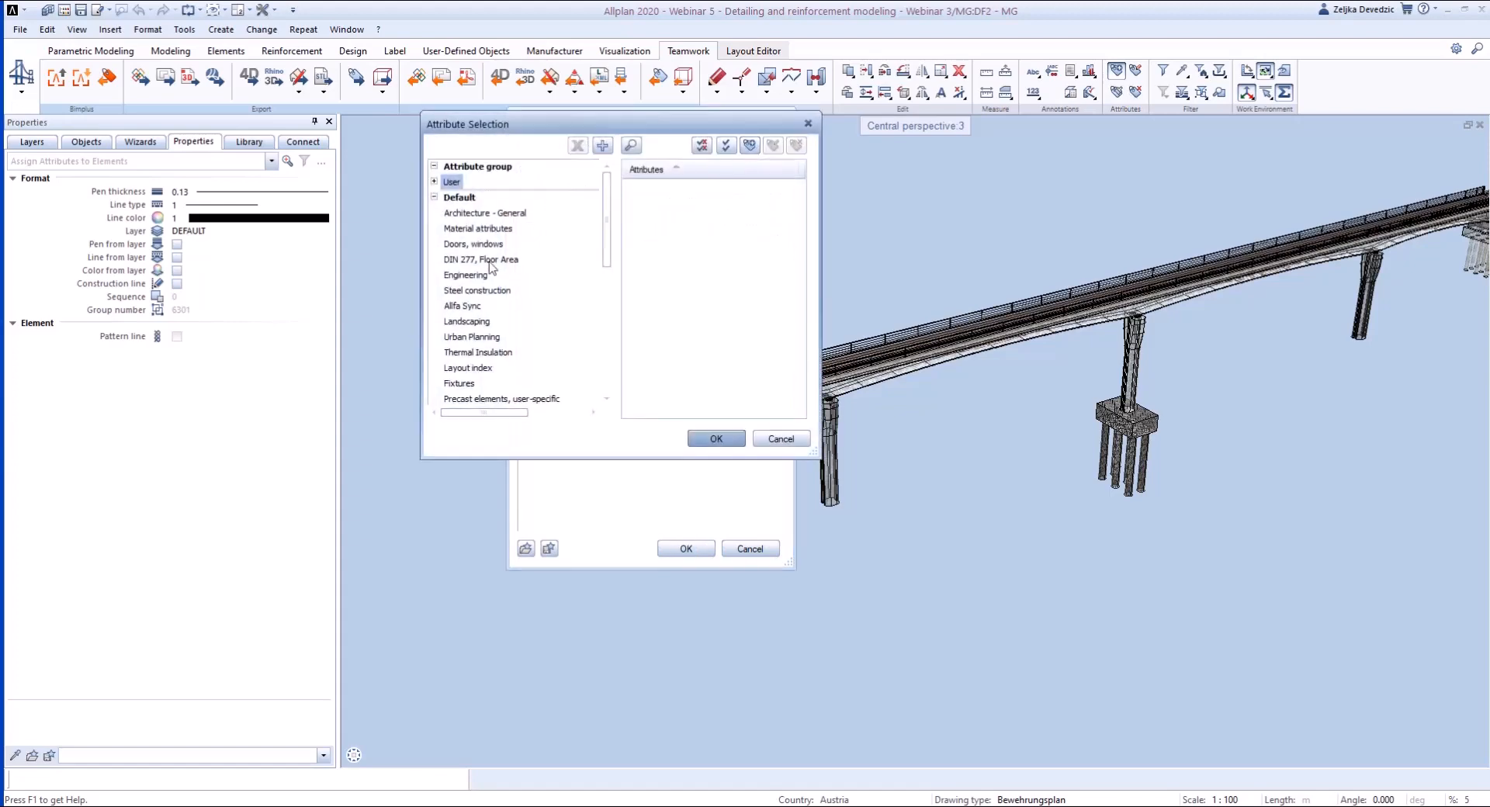
left_click(470, 279)
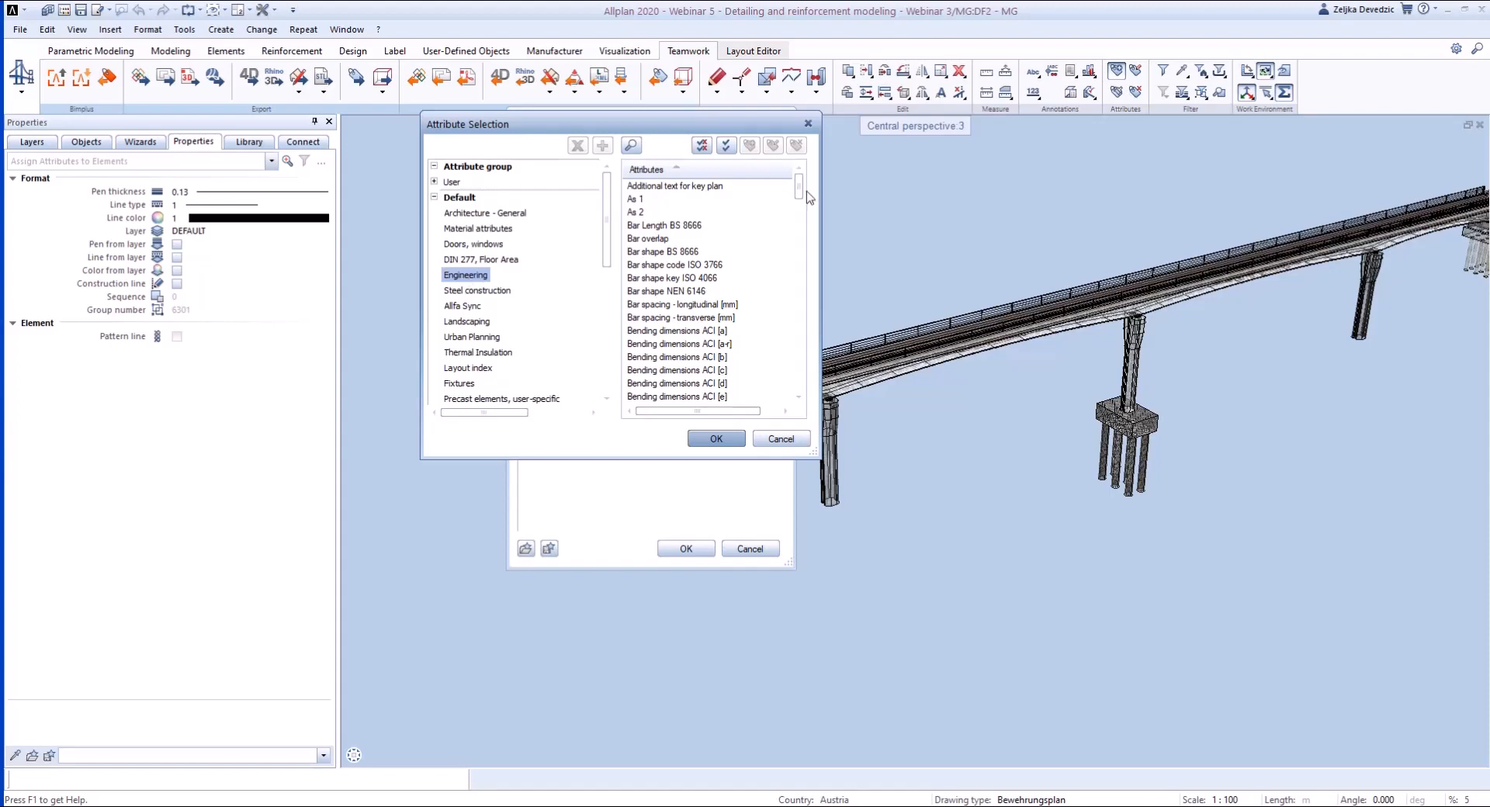
left_click_drag(799, 194, 797, 280)
left_click(654, 225)
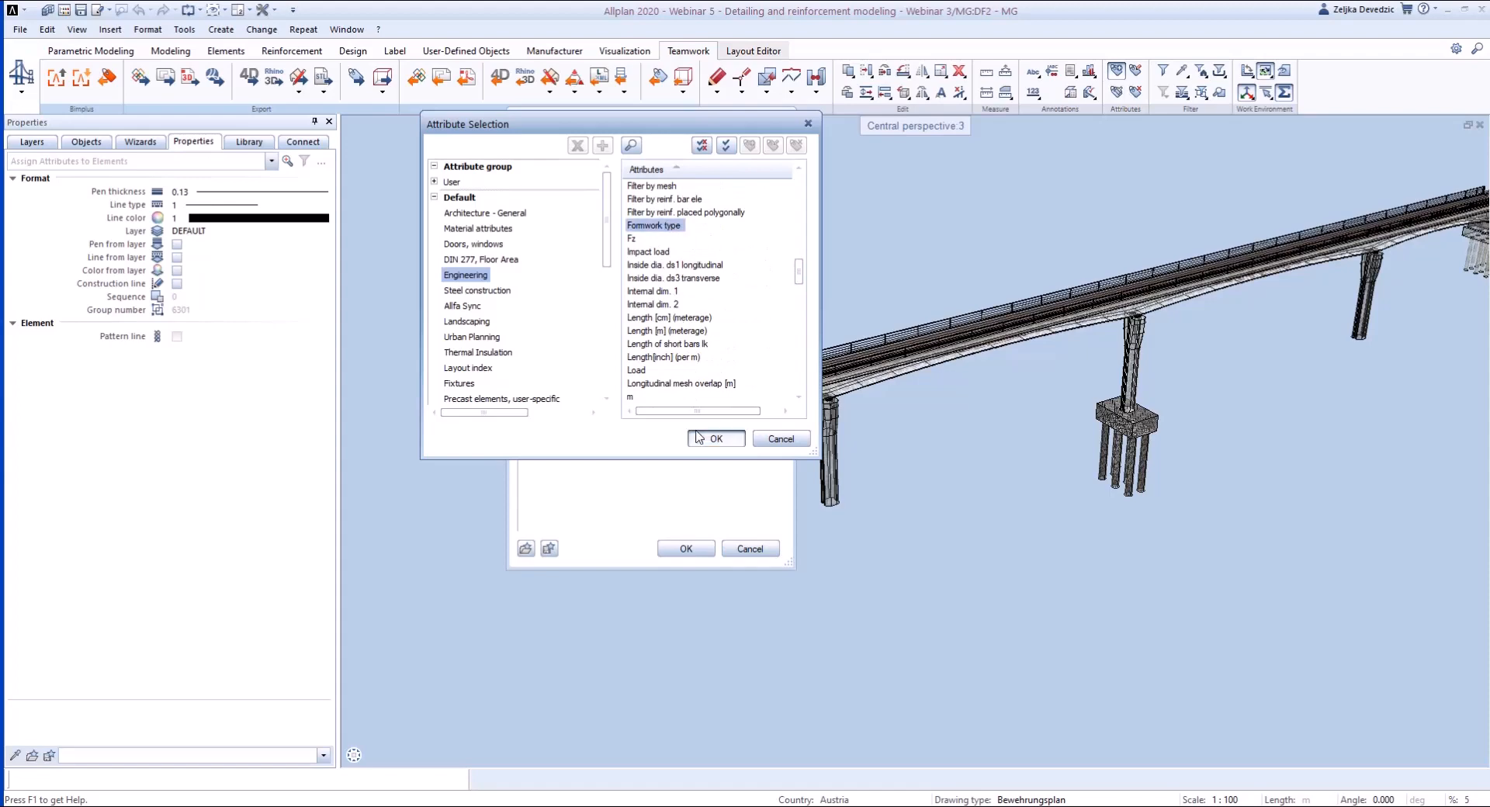
left_click(716, 438)
left_click(699, 273)
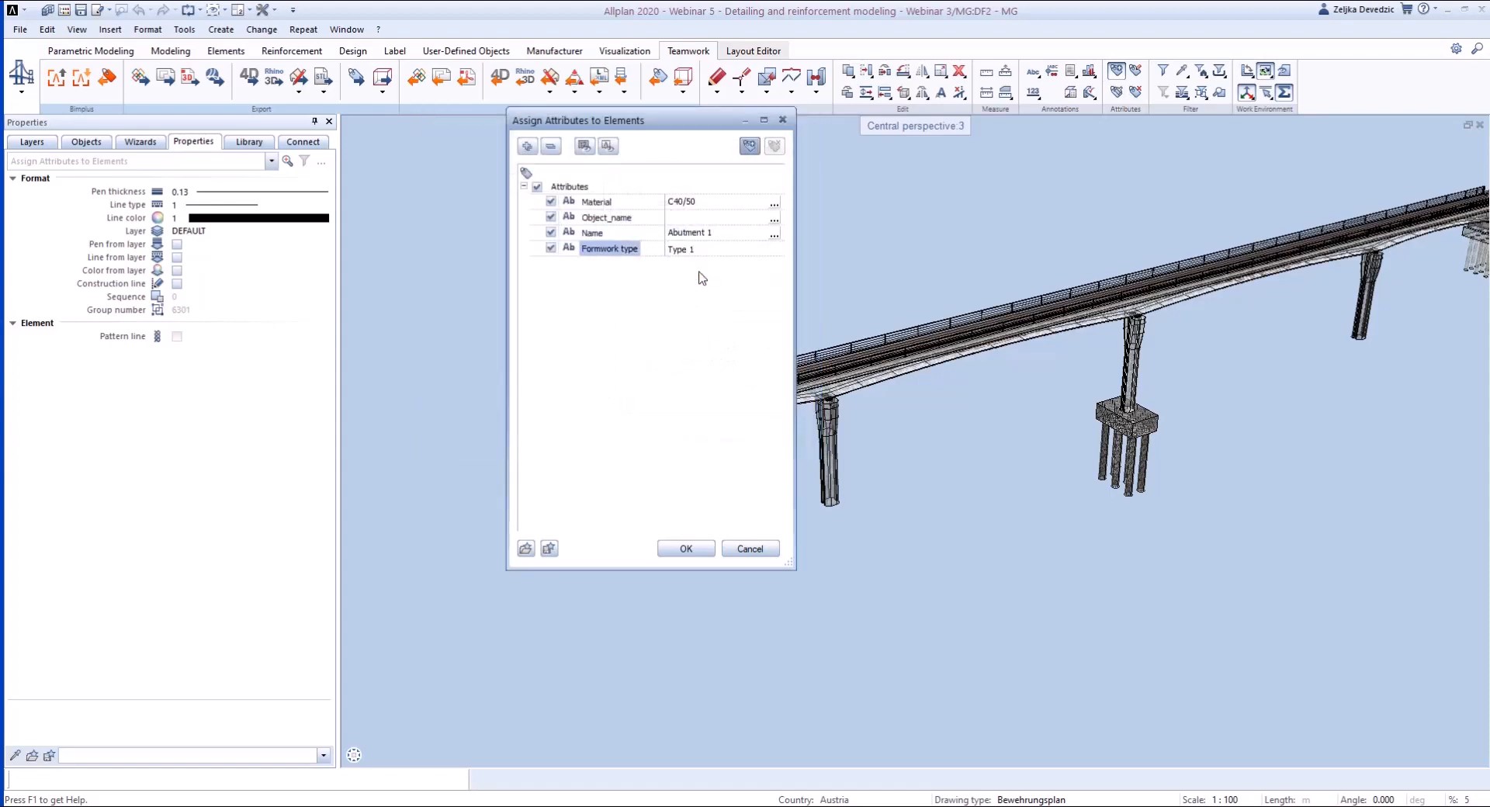
left_click(675, 549)
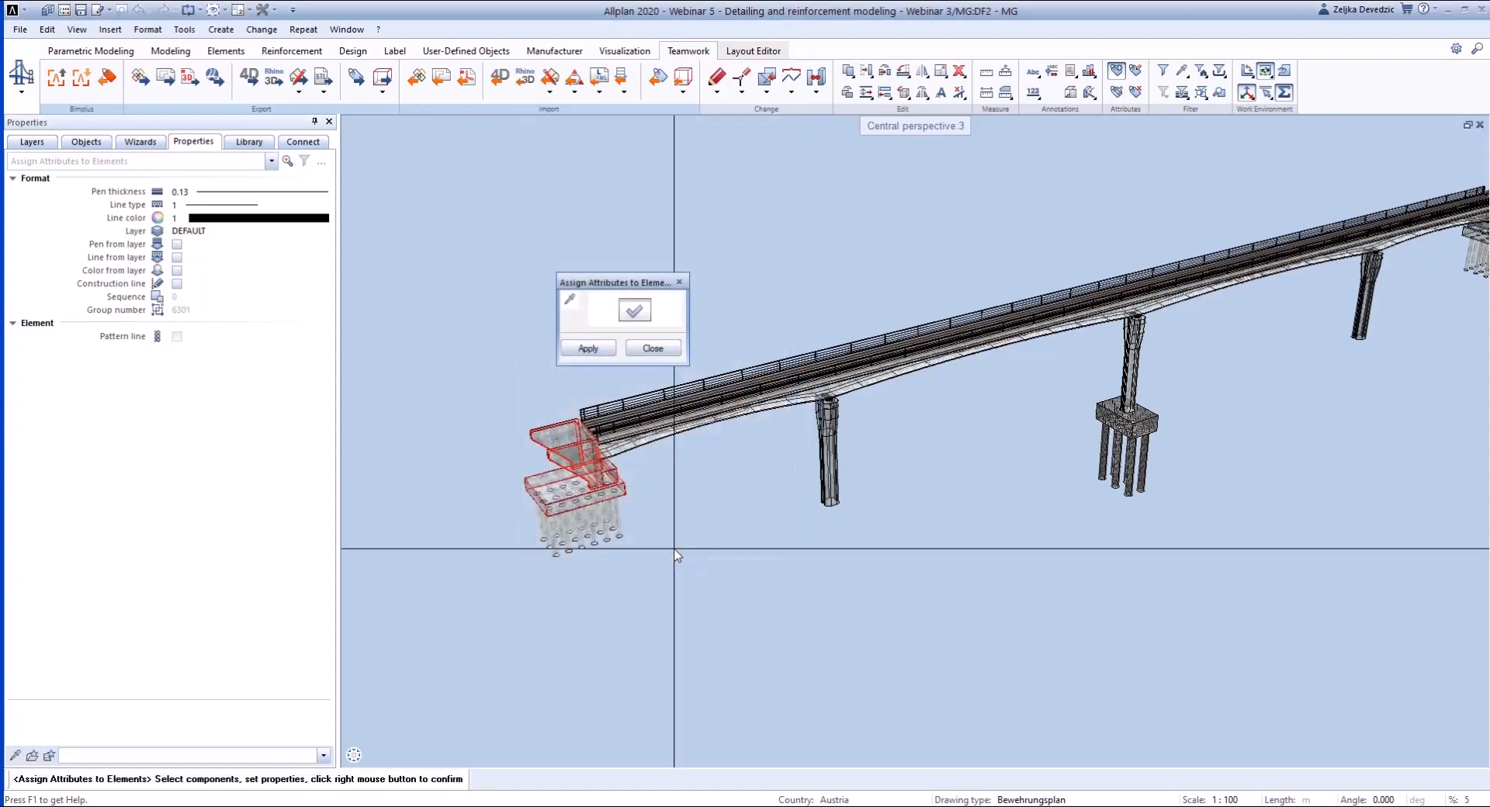
left_click(652, 349)
- Check the assigned attributes in the properties of the abutment wall and of the foundation slab, and clear the selection
left_click(576, 466)
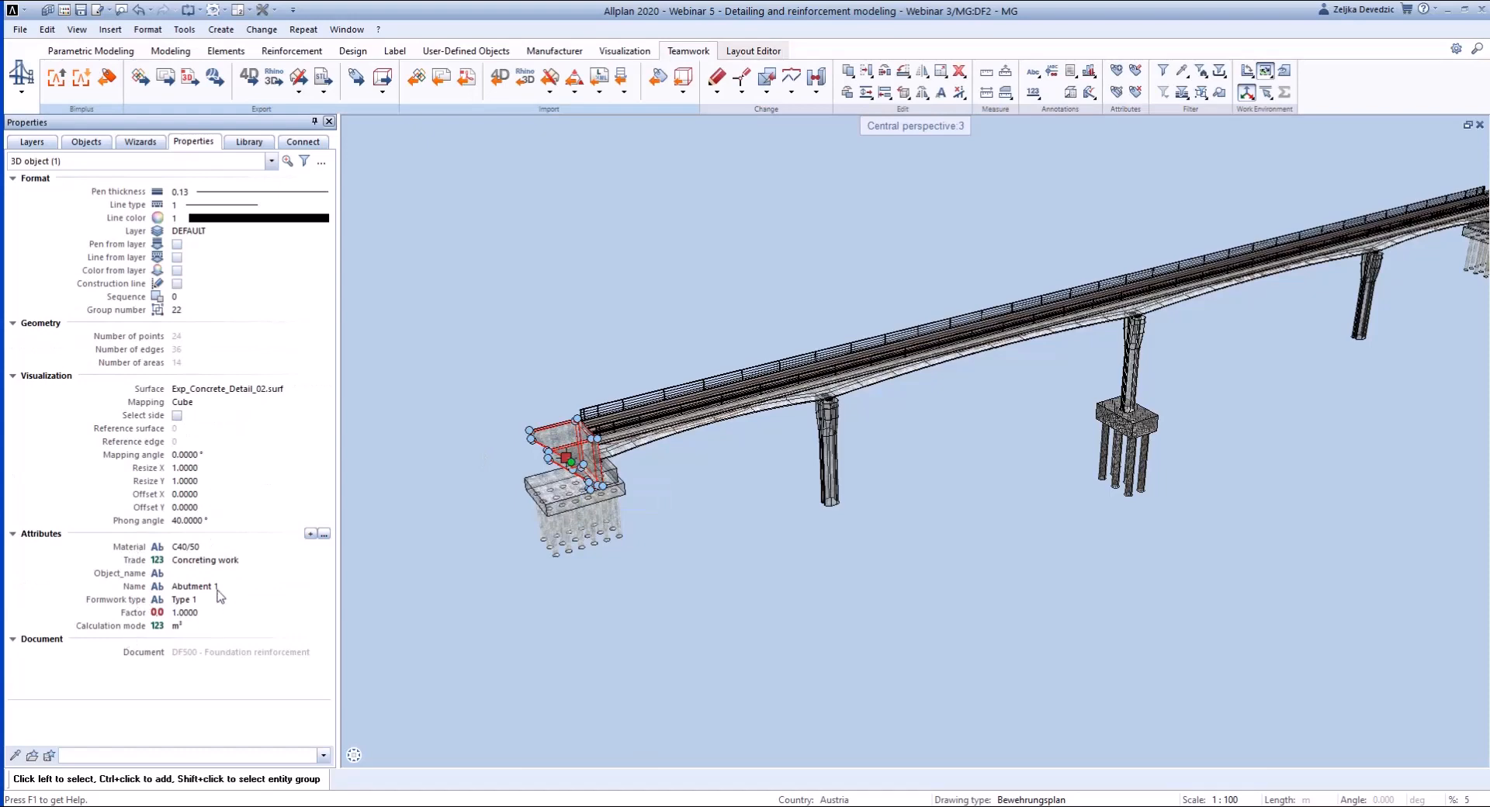
left_click(562, 491)
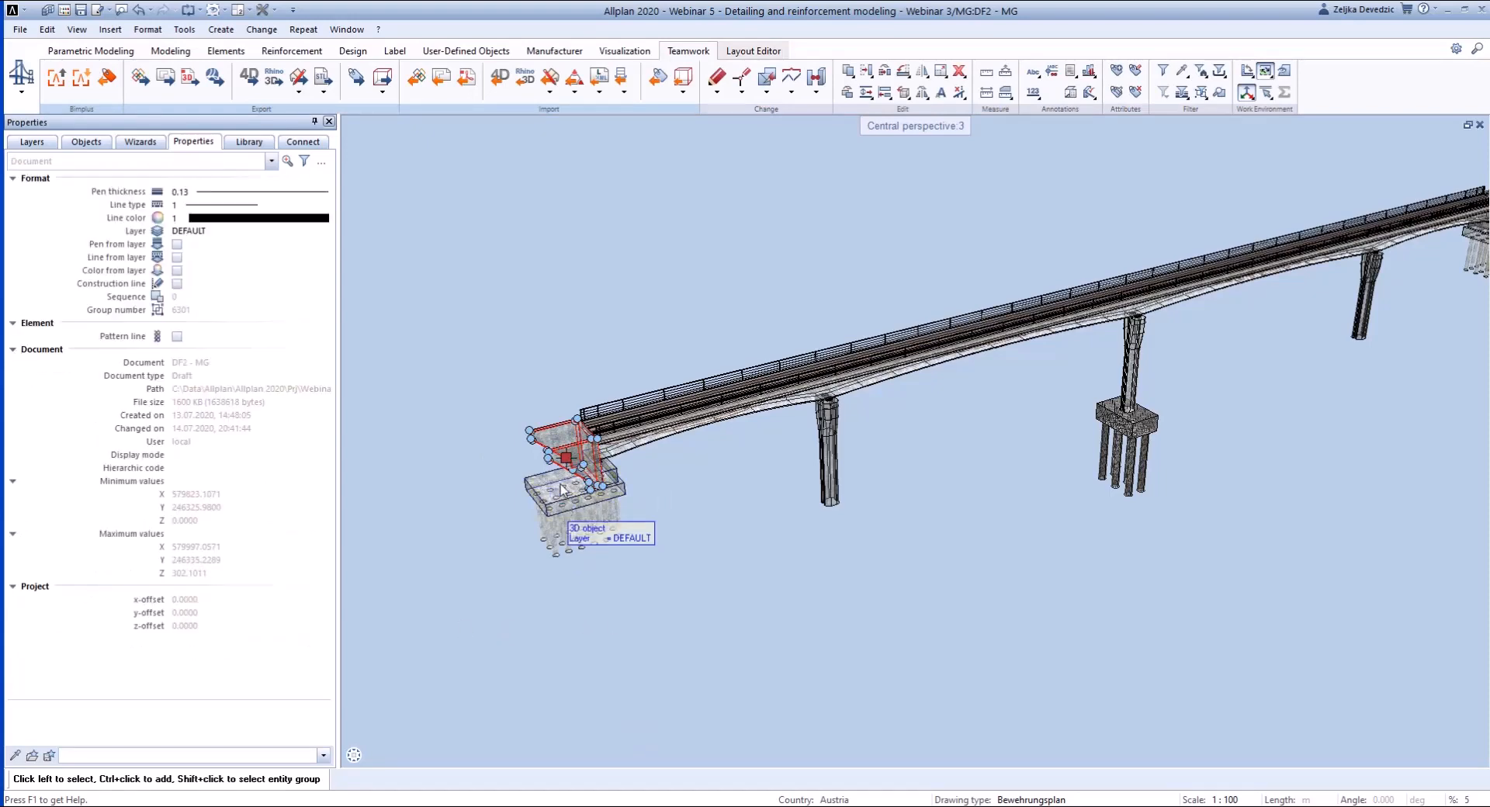
left_click(563, 490)
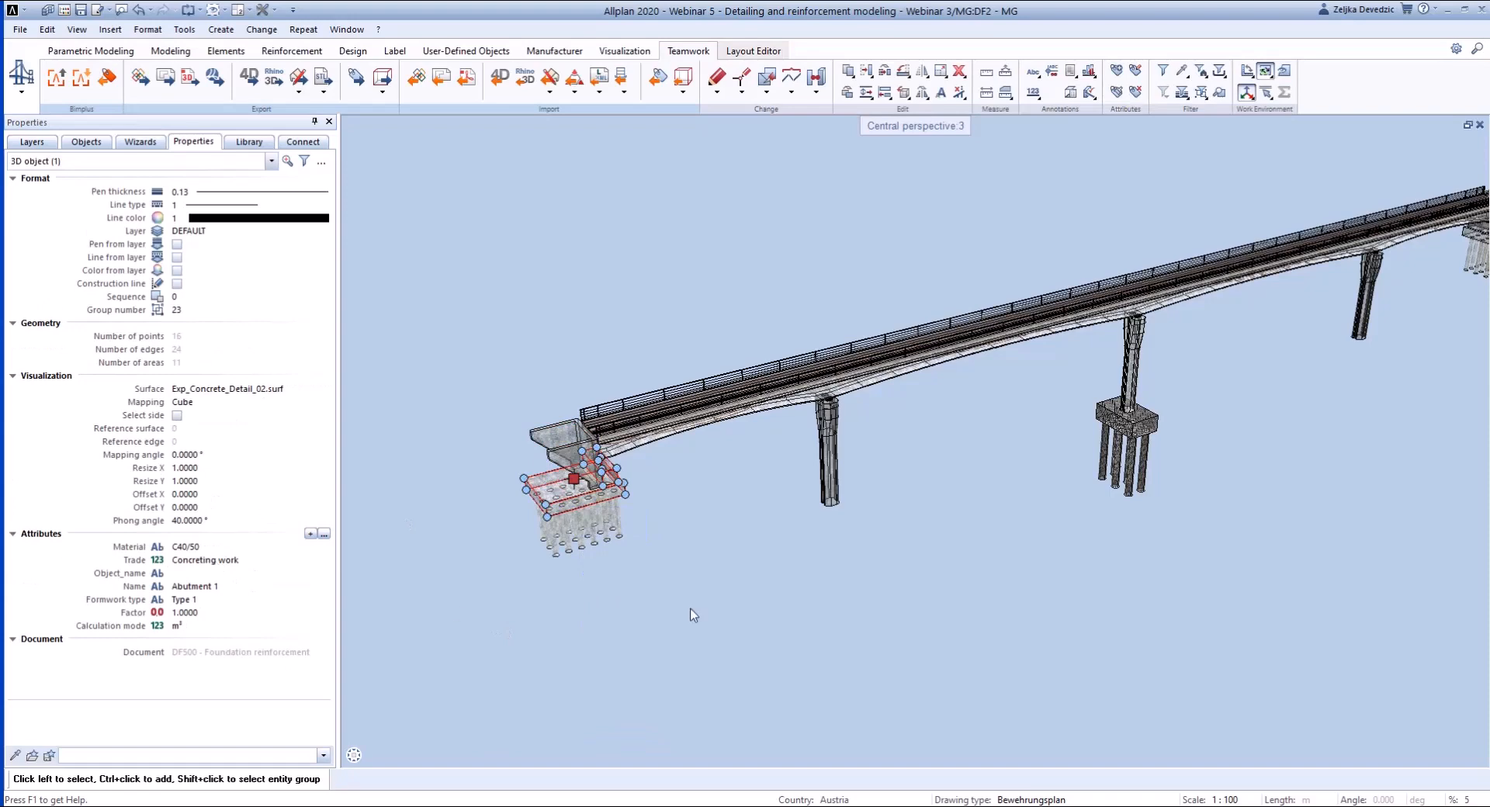
key("Escape")
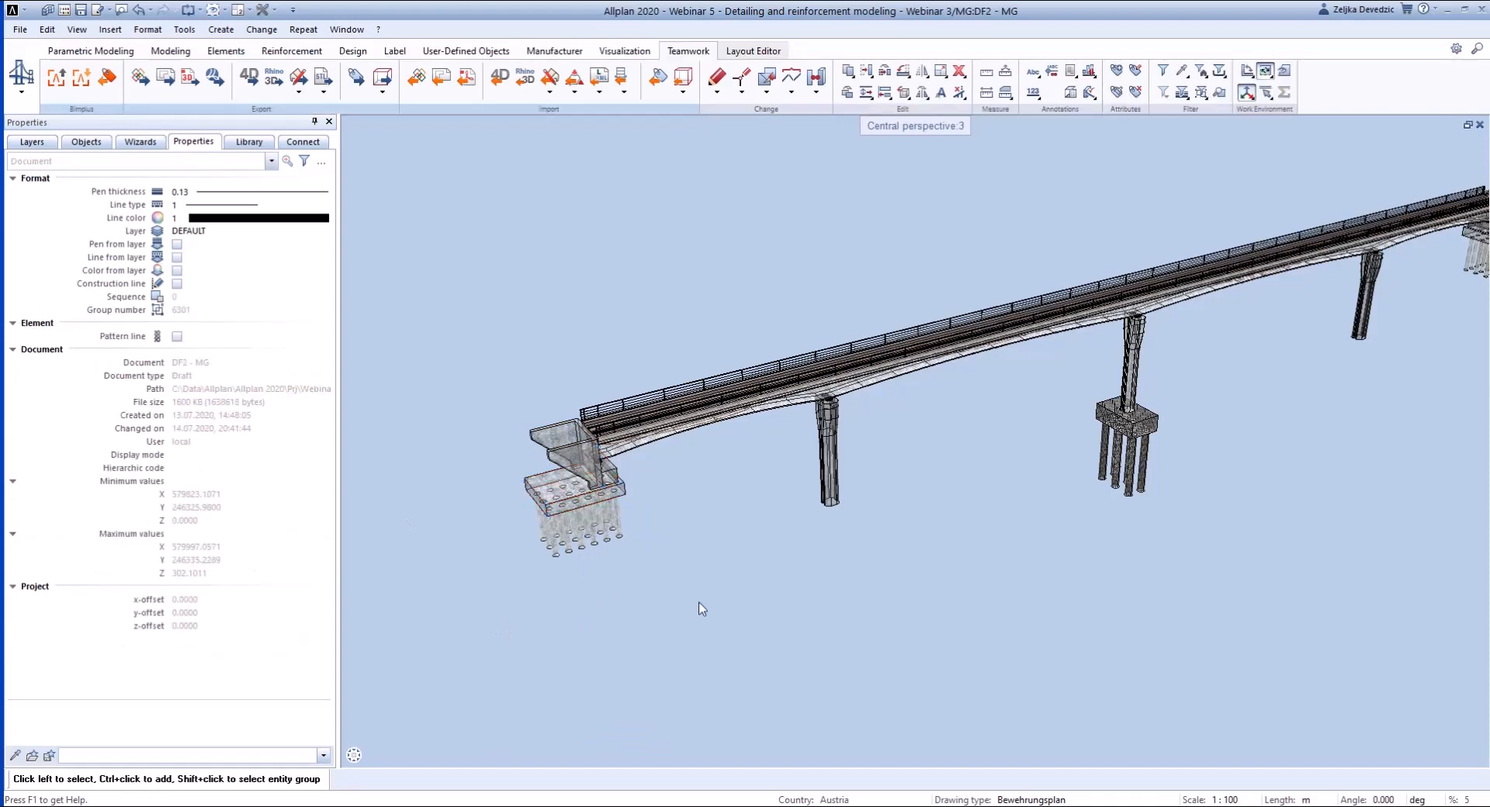
- Transfer all attributes of the abutment wall to the bridge superstructure, adding them to its existing attributes
left_click(1116, 91)
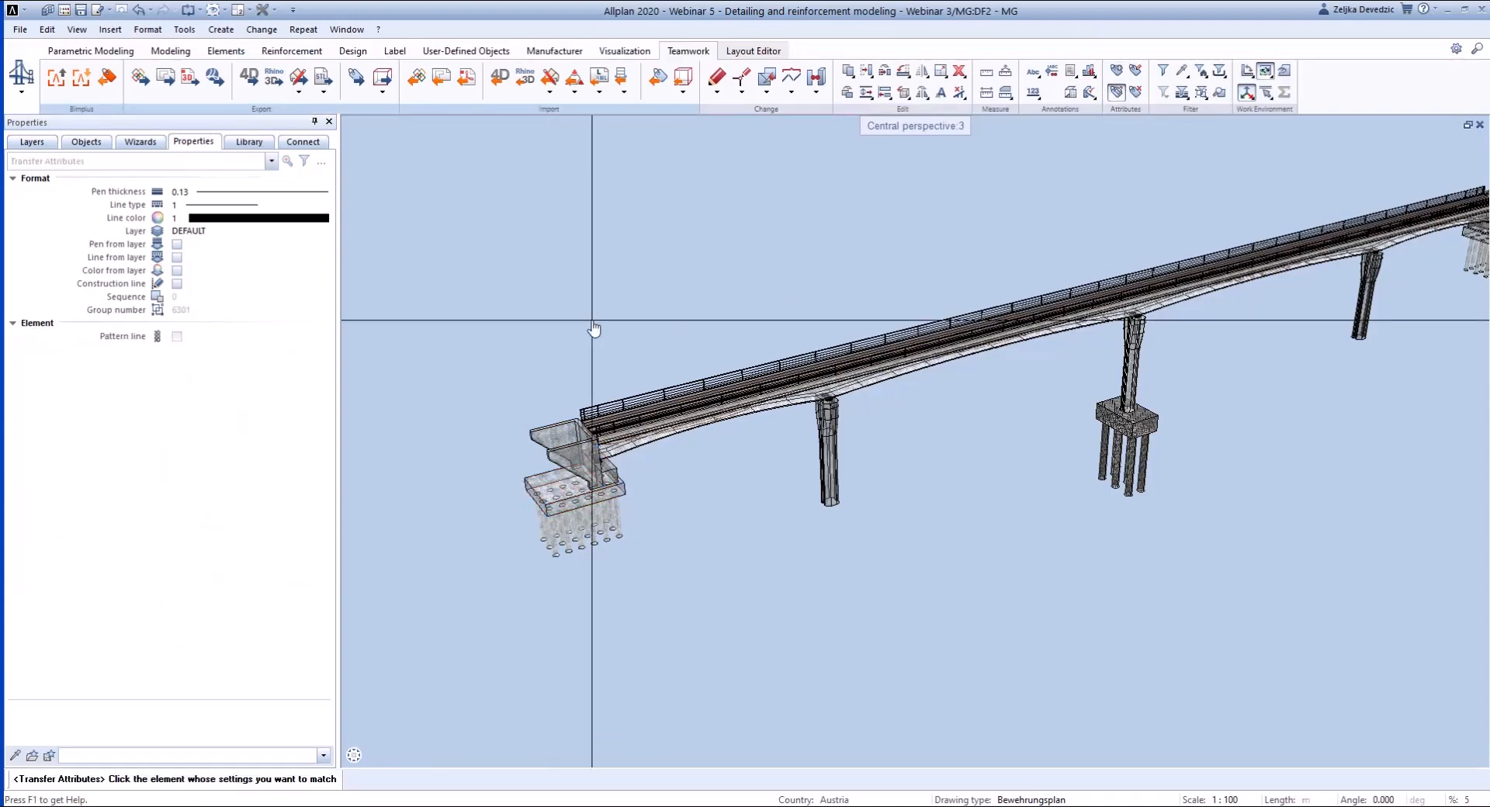
left_click(575, 465)
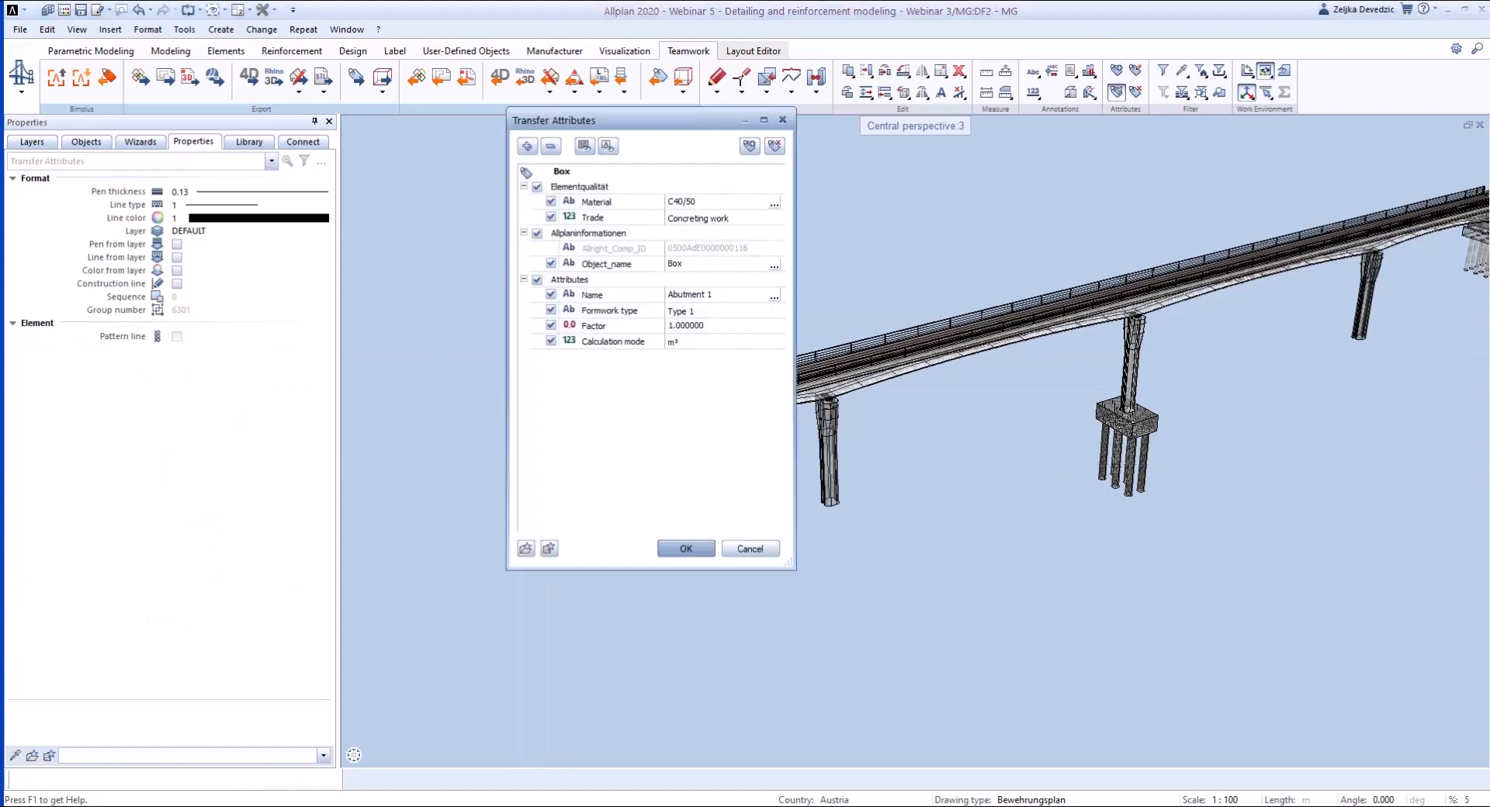
left_click(683, 549)
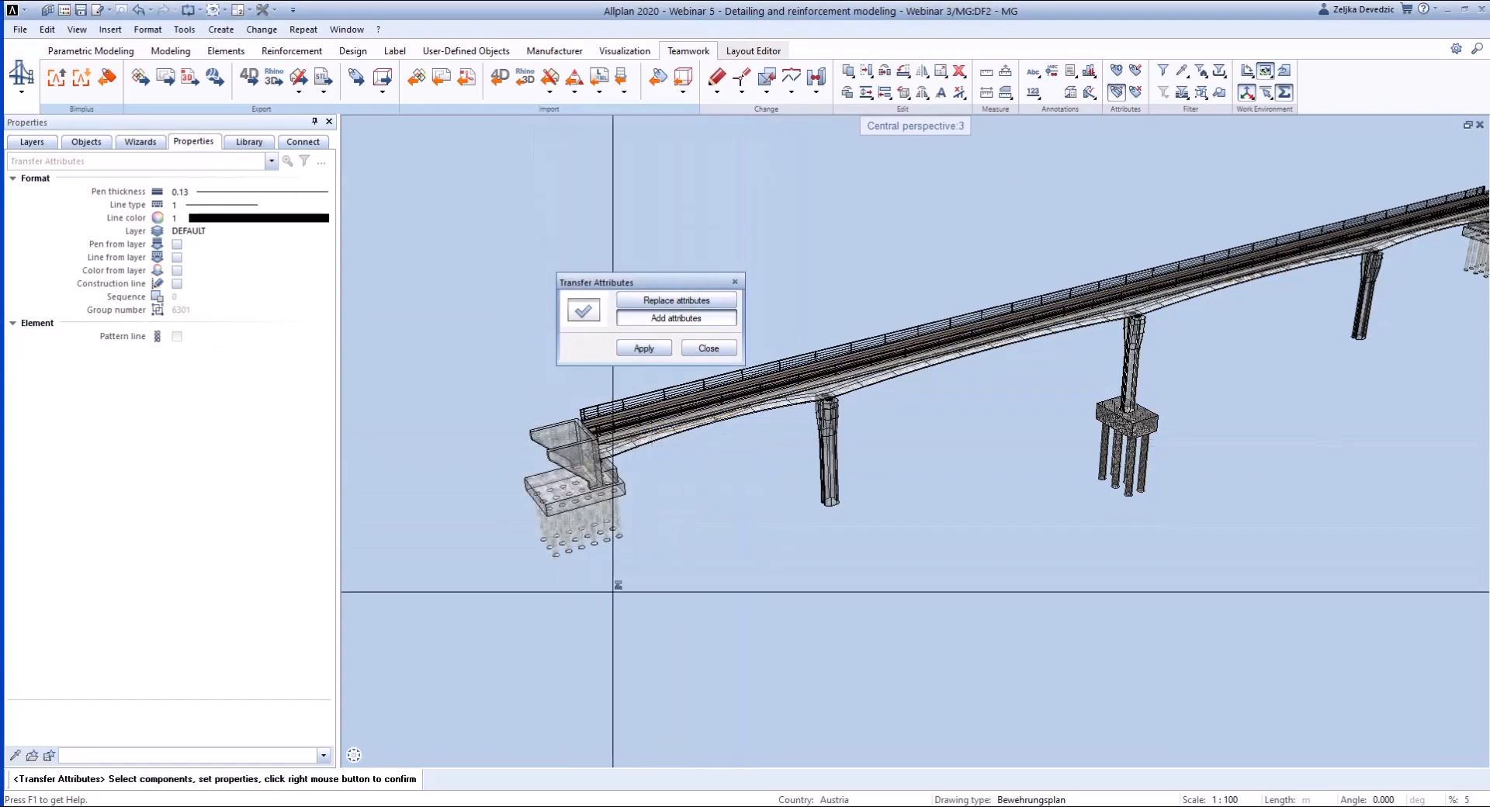
scroll(665, 491, "up", 4)
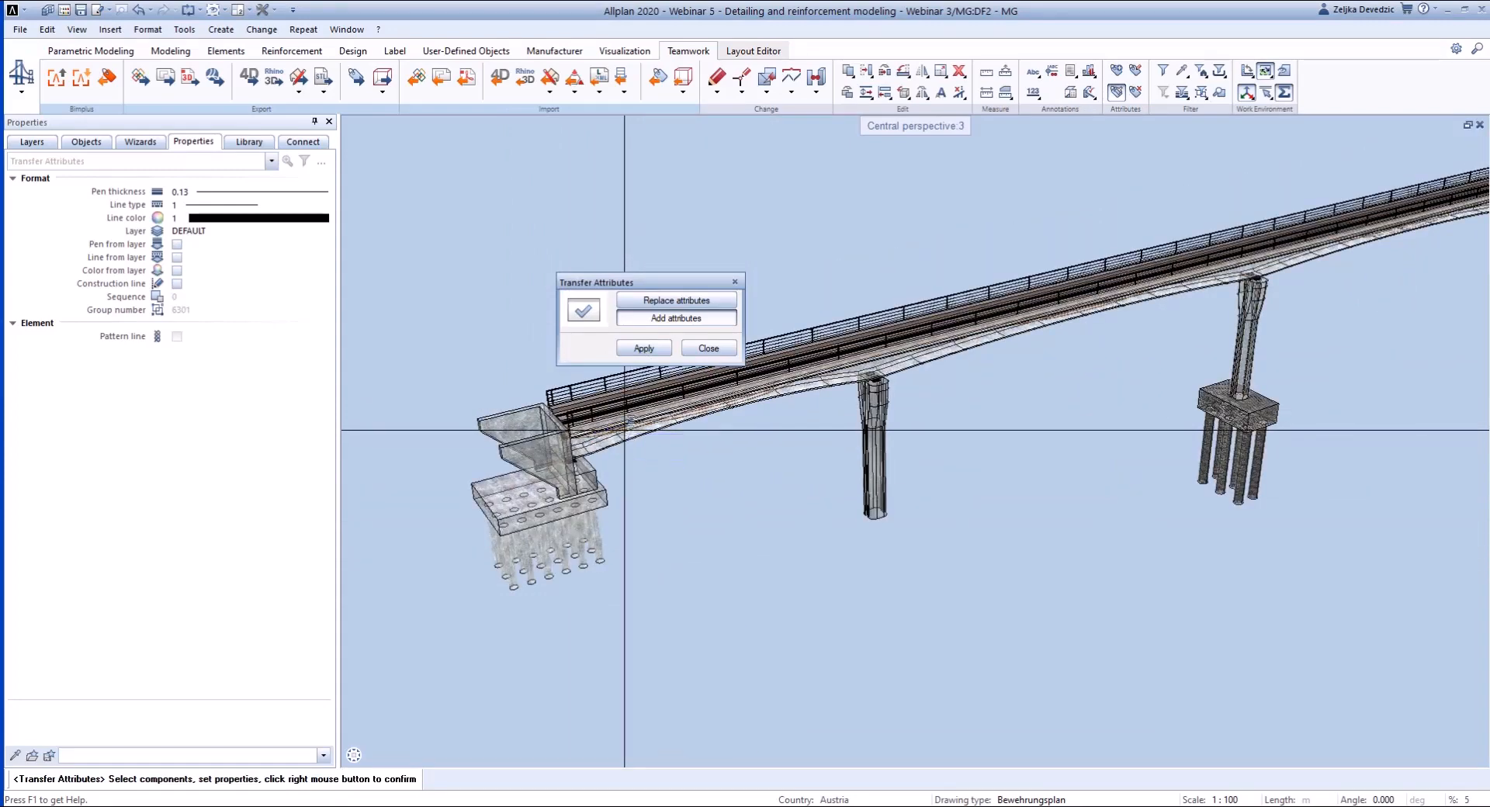
left_click(627, 422)
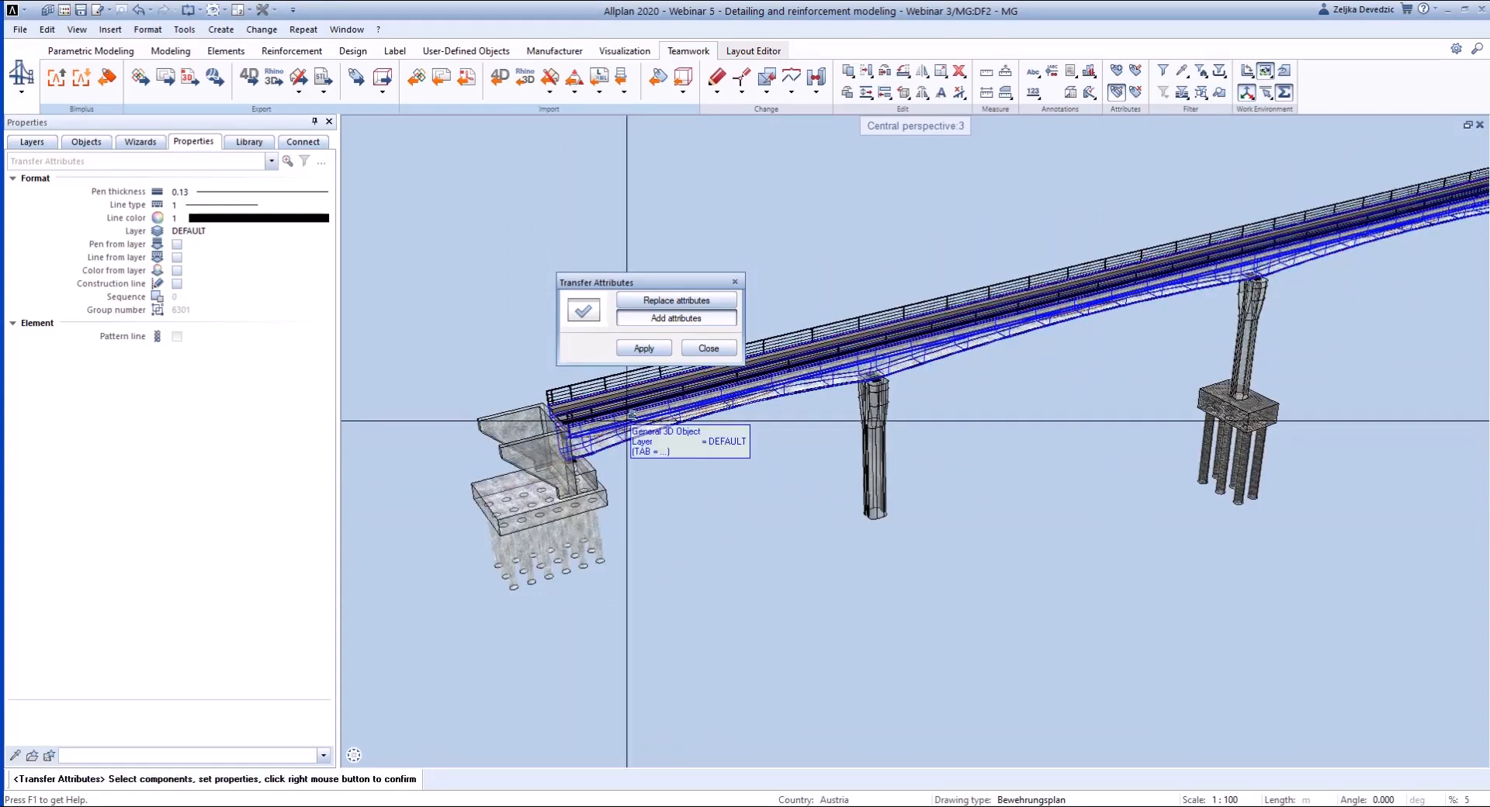
right_click(627, 421)
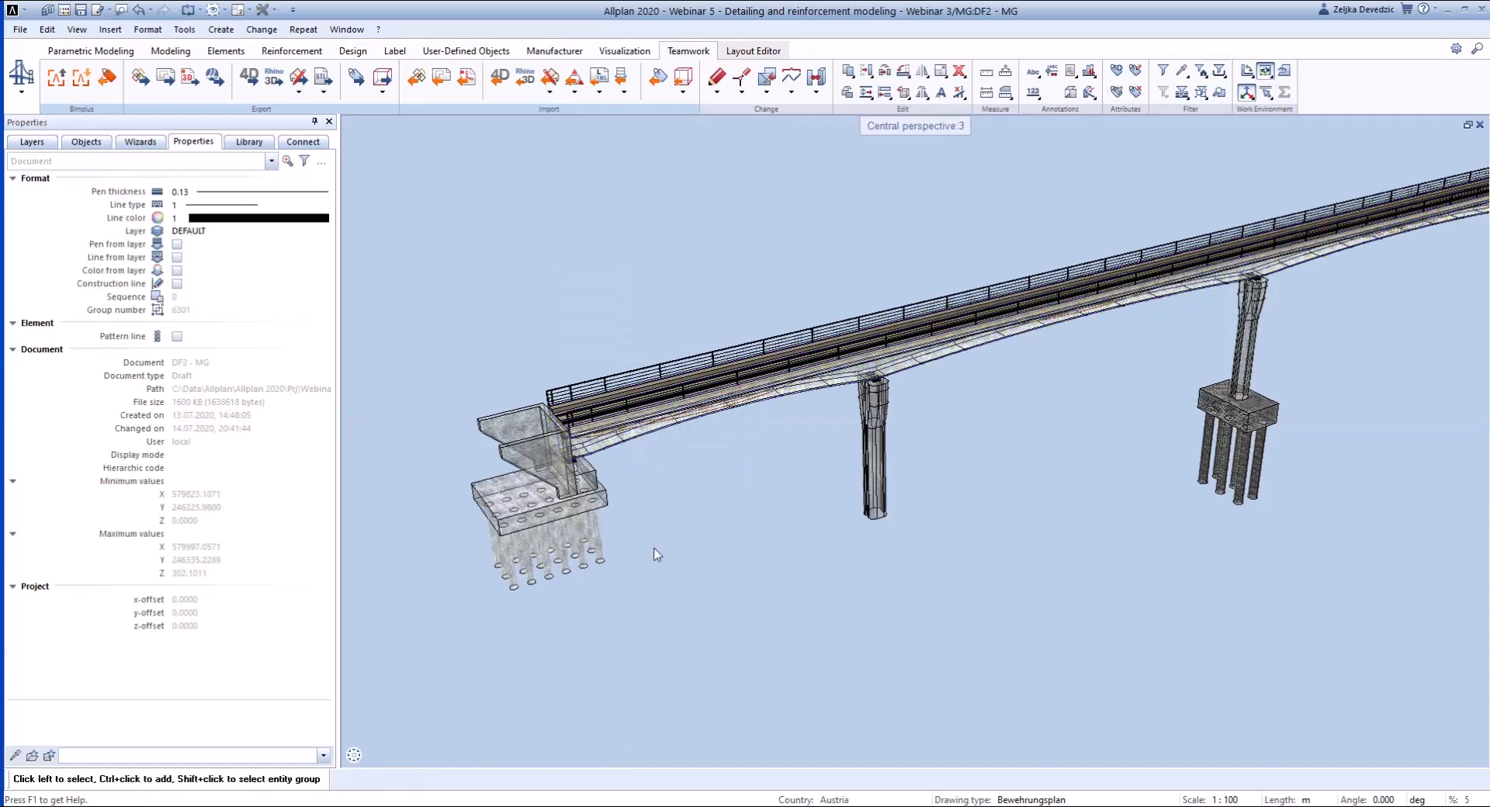
- Transfer all attributes of the abutment foundation slab to the pier nearest the abutment
left_click(1116, 92)
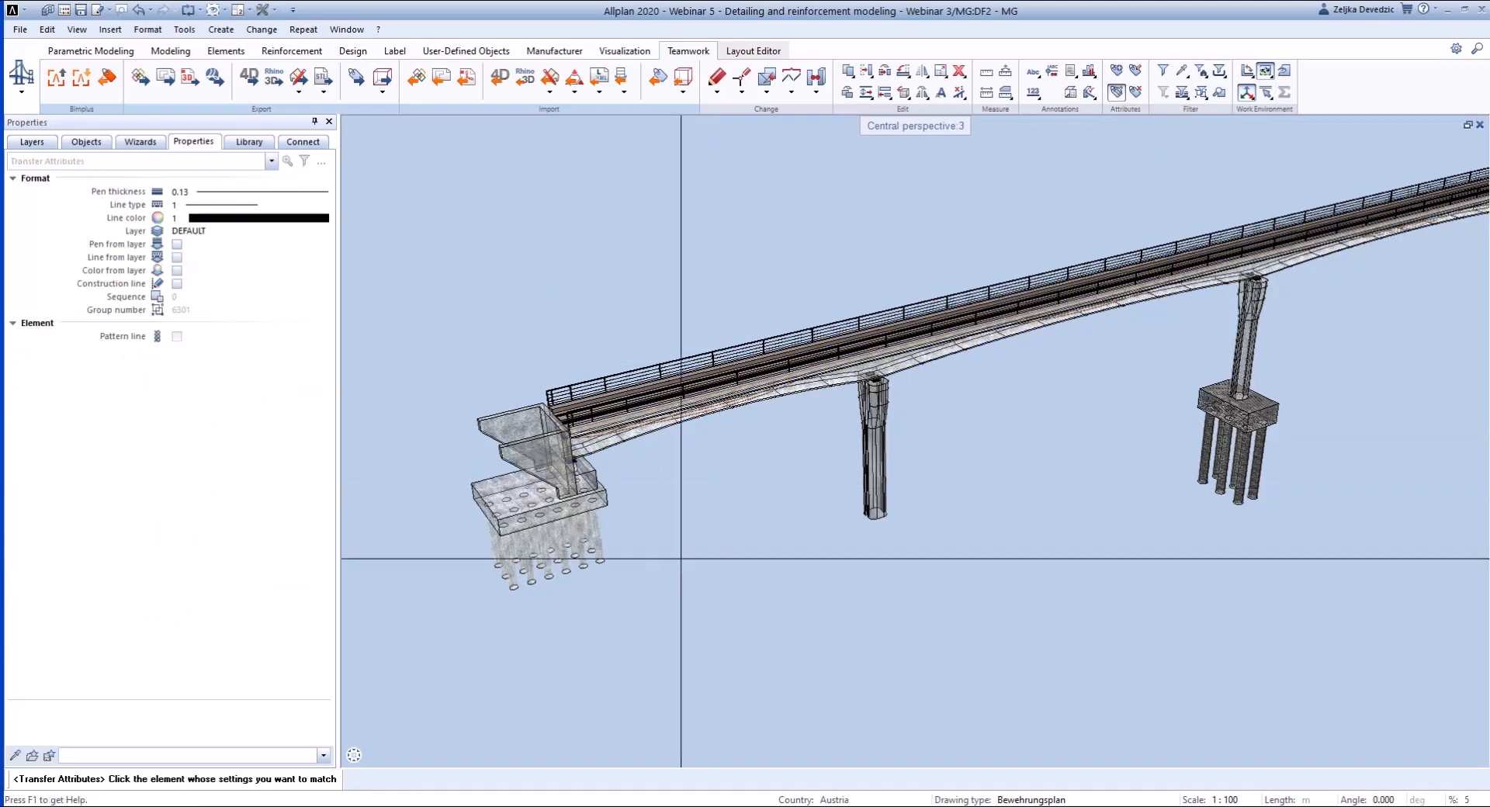
left_click(497, 499)
left_click(703, 552)
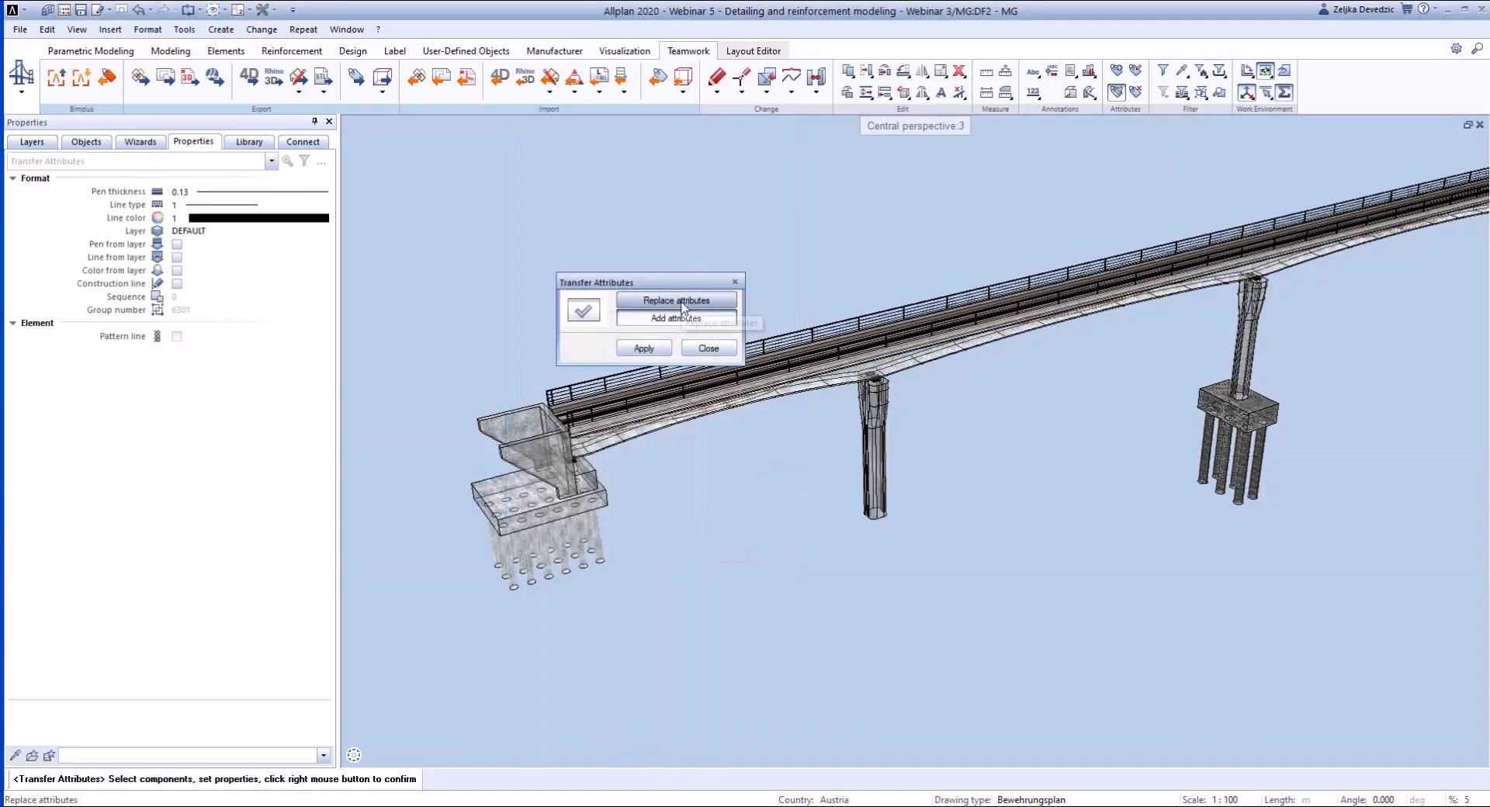
left_click(869, 466)
right_click(830, 463)
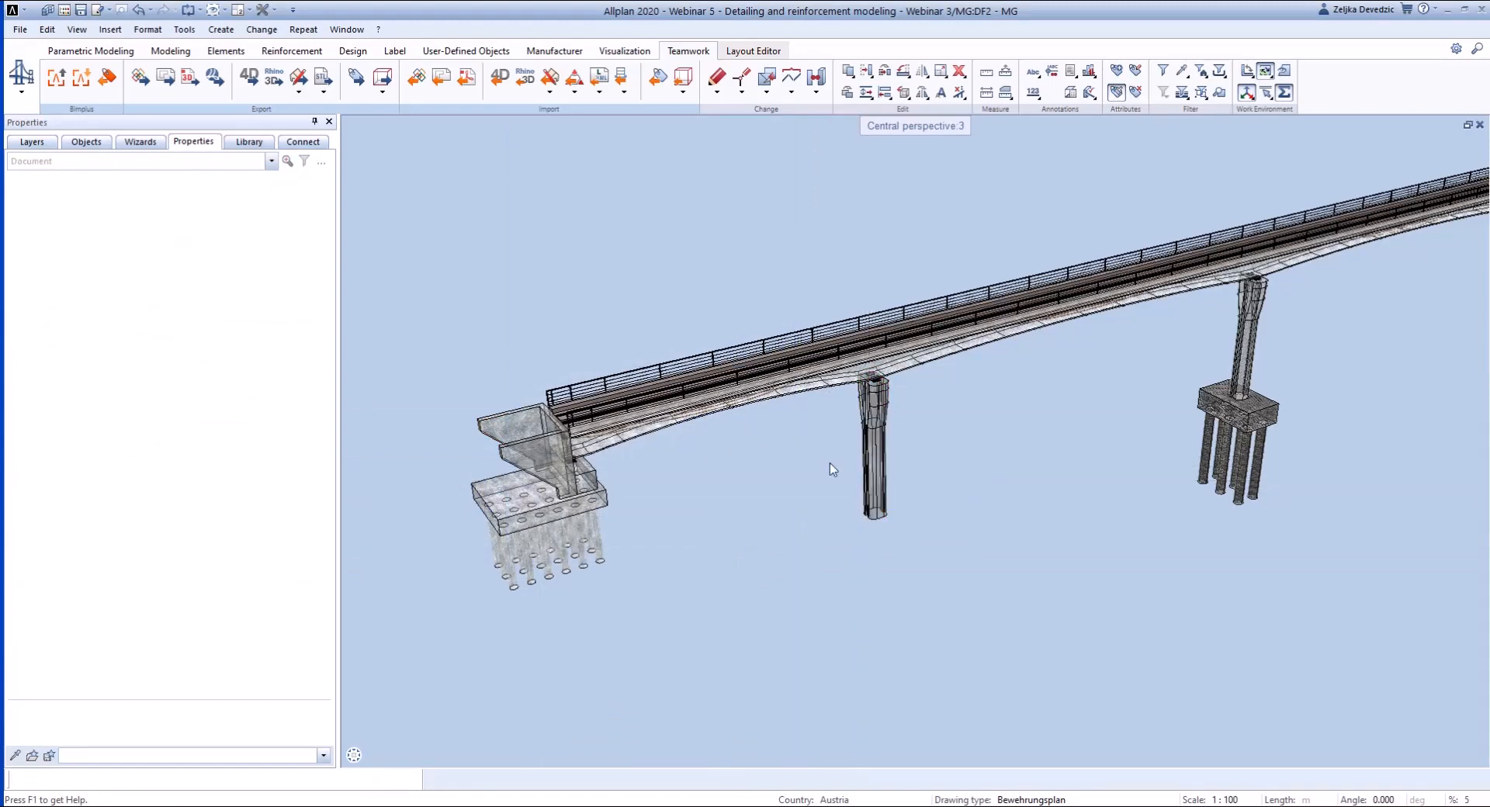
- Check the transferred attributes of the pier in Modify Attributes and leave them unmodified
left_click(873, 446)
key("Escape")
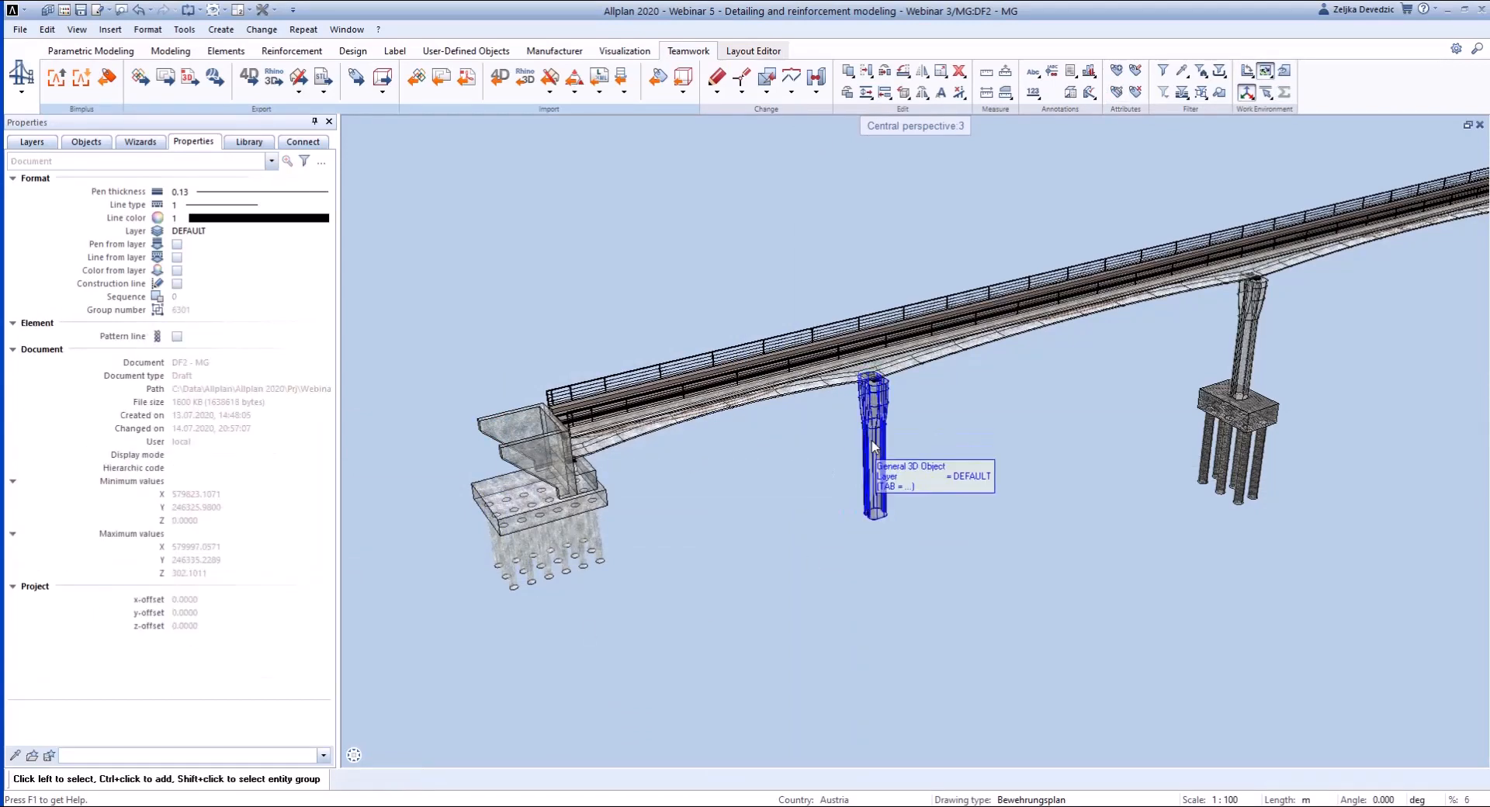
right_click(873, 446)
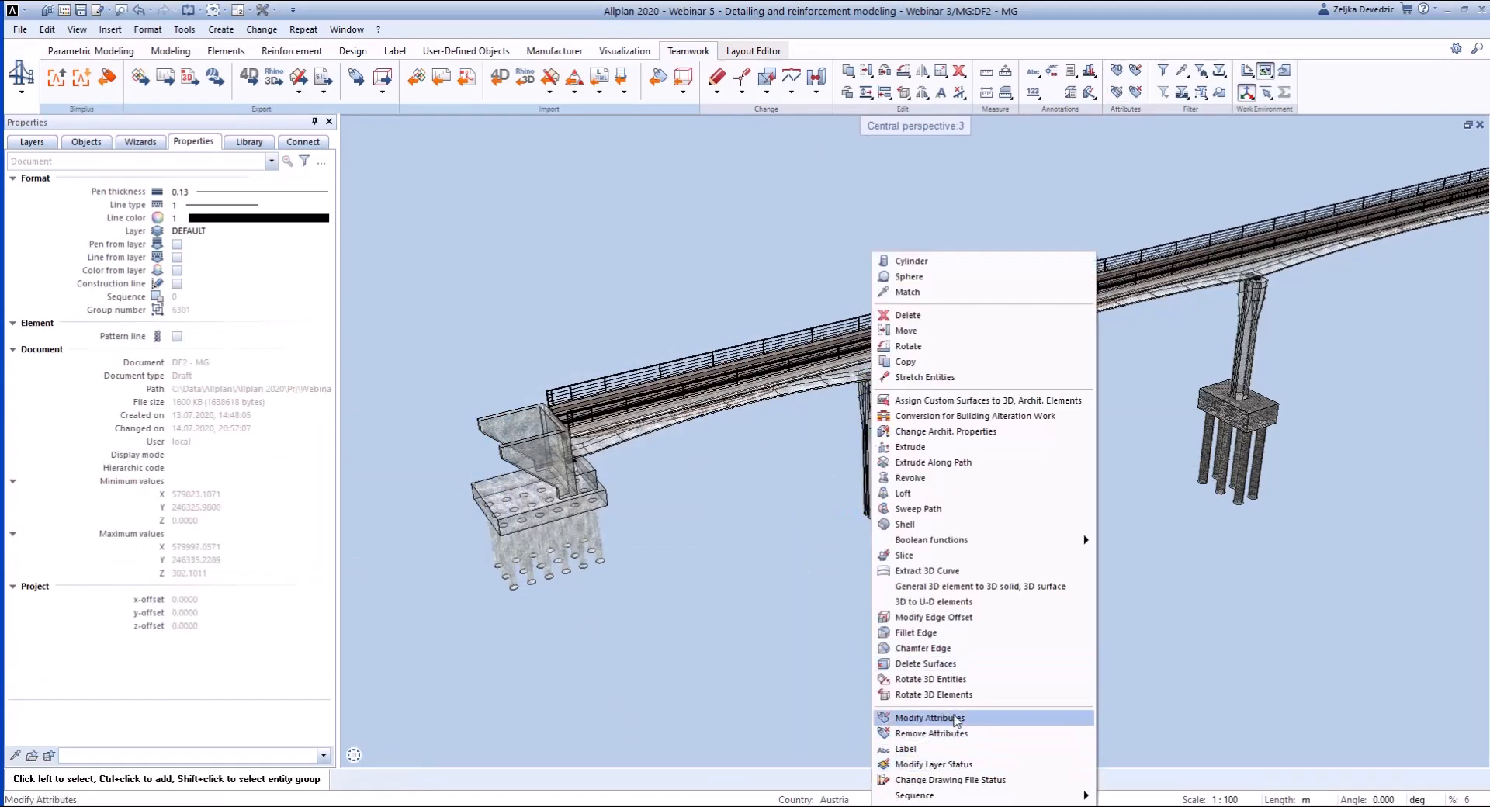
left_click(996, 720)
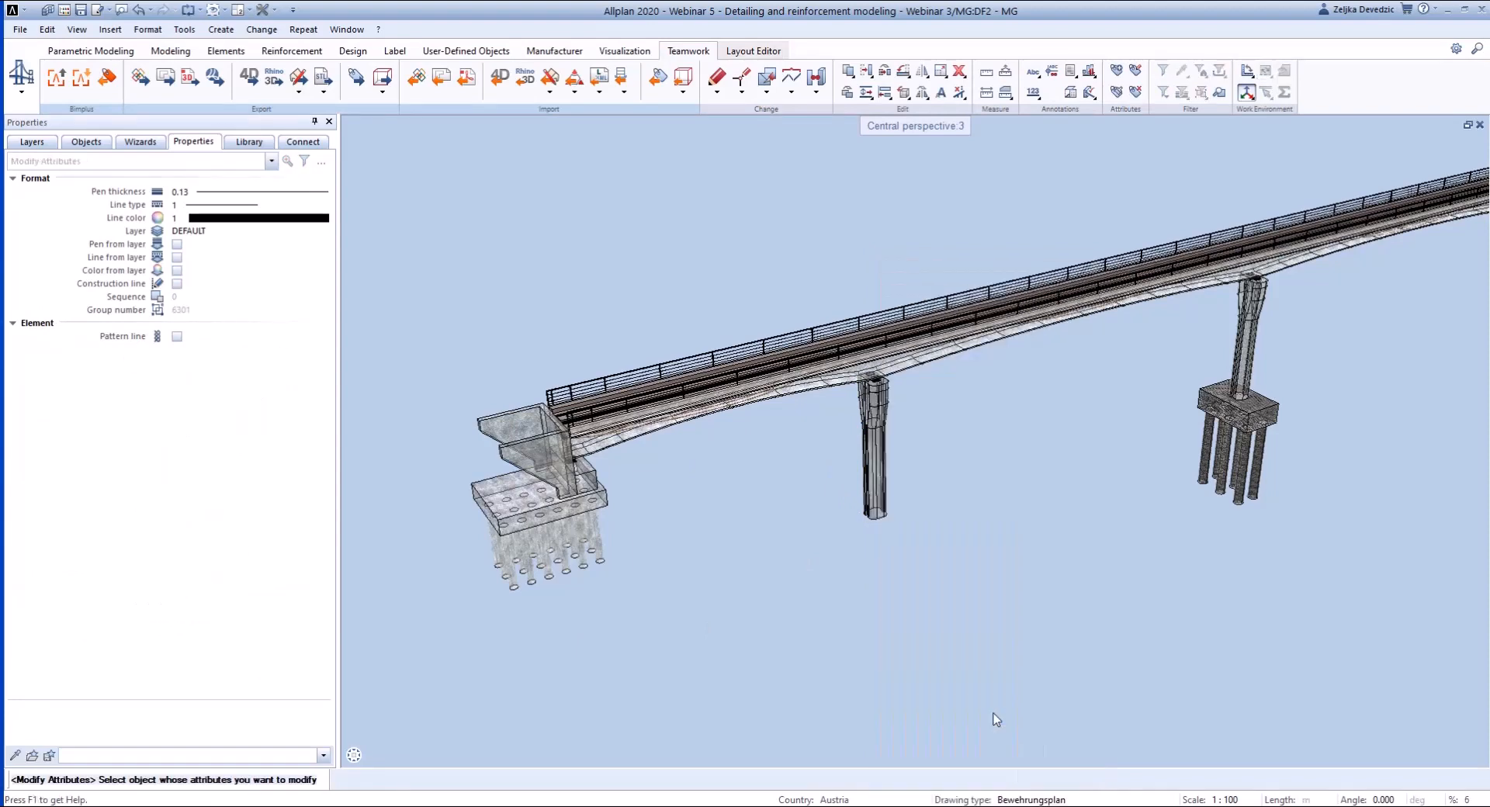
left_click(903, 519)
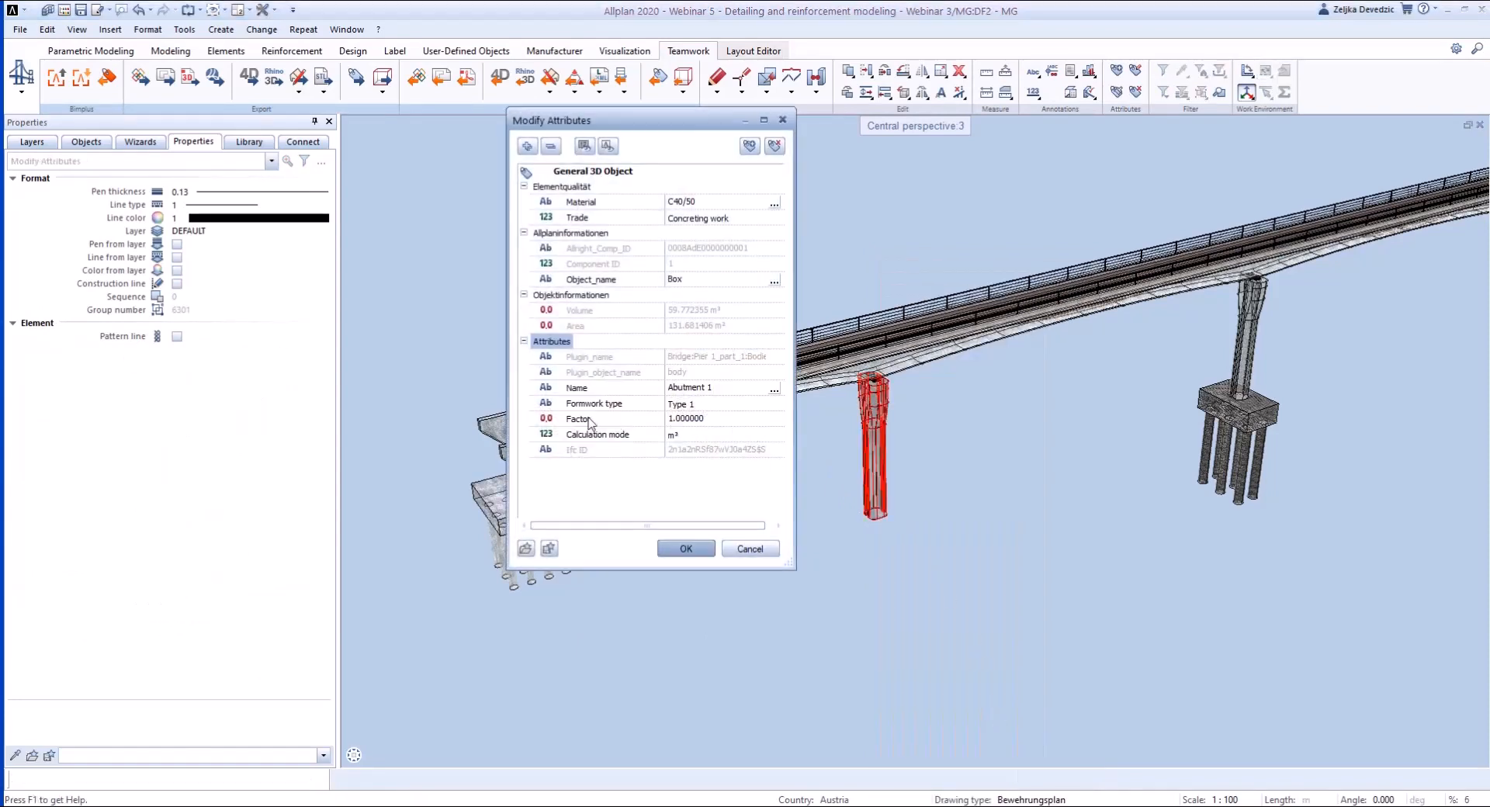
key("Escape")
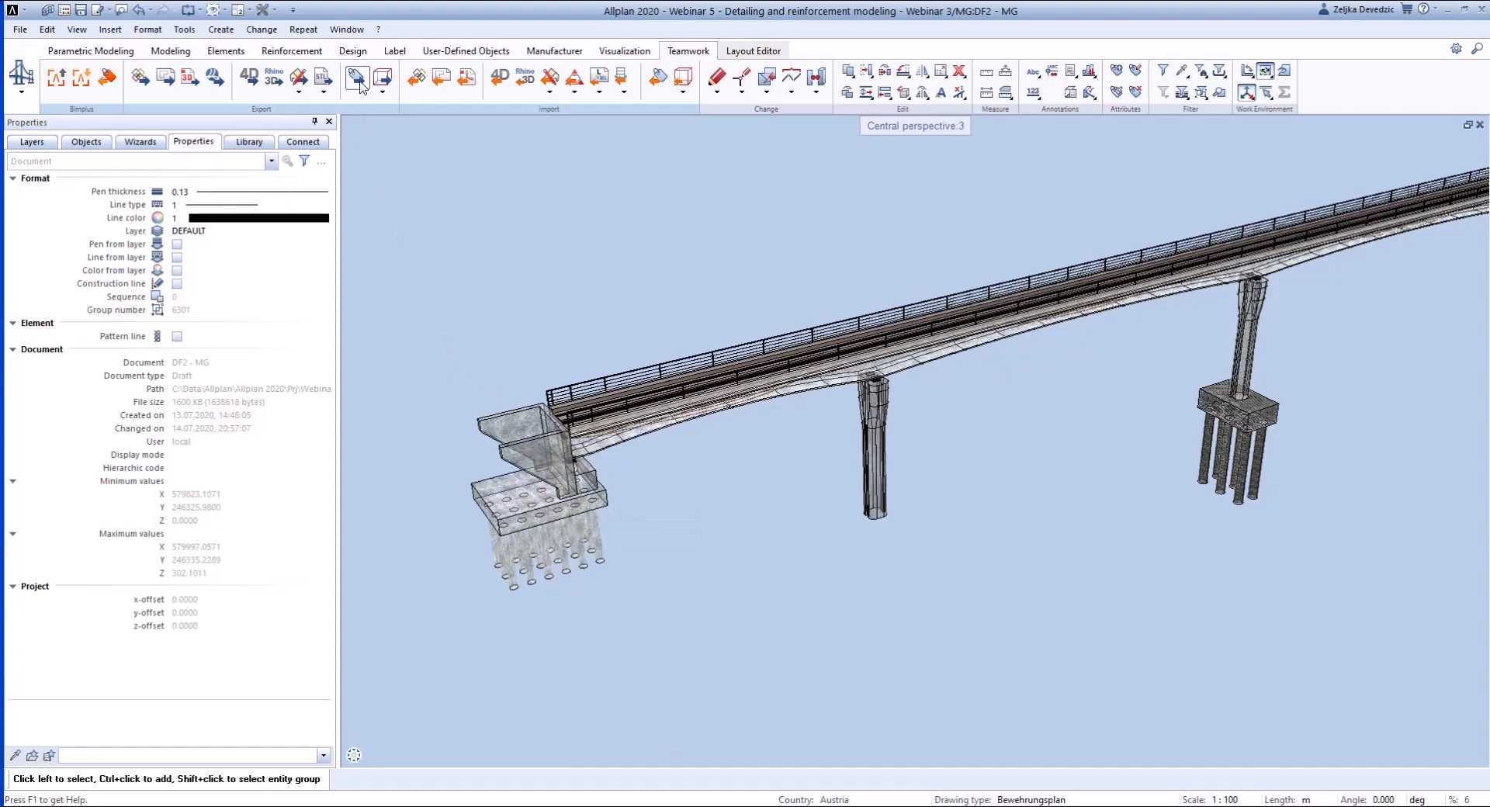
- Start Export Attributes and set the output file type to Excel file (*.xlsx) with the General object attributes.rdlc template
left_click(359, 81)
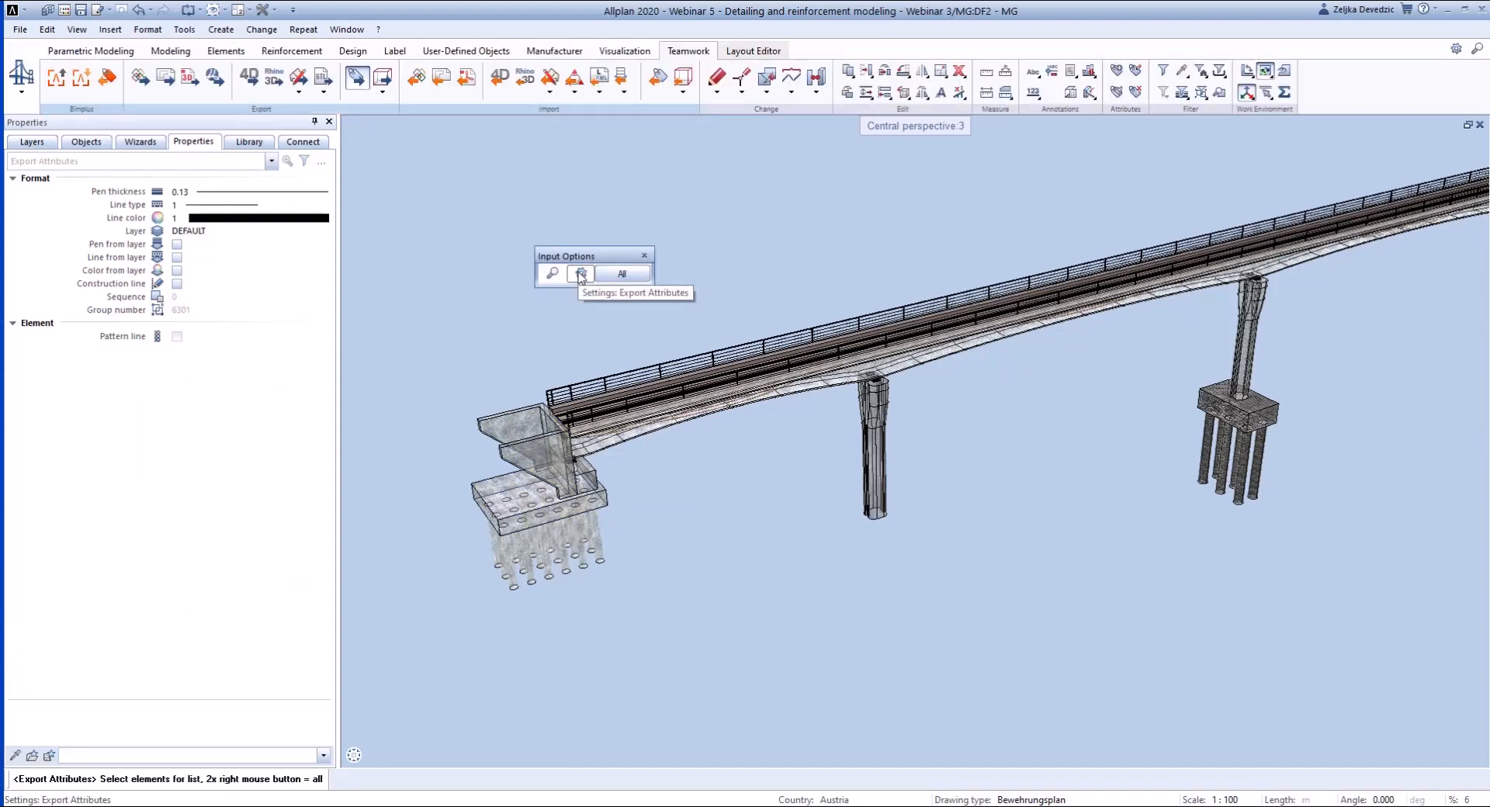
left_click(580, 274)
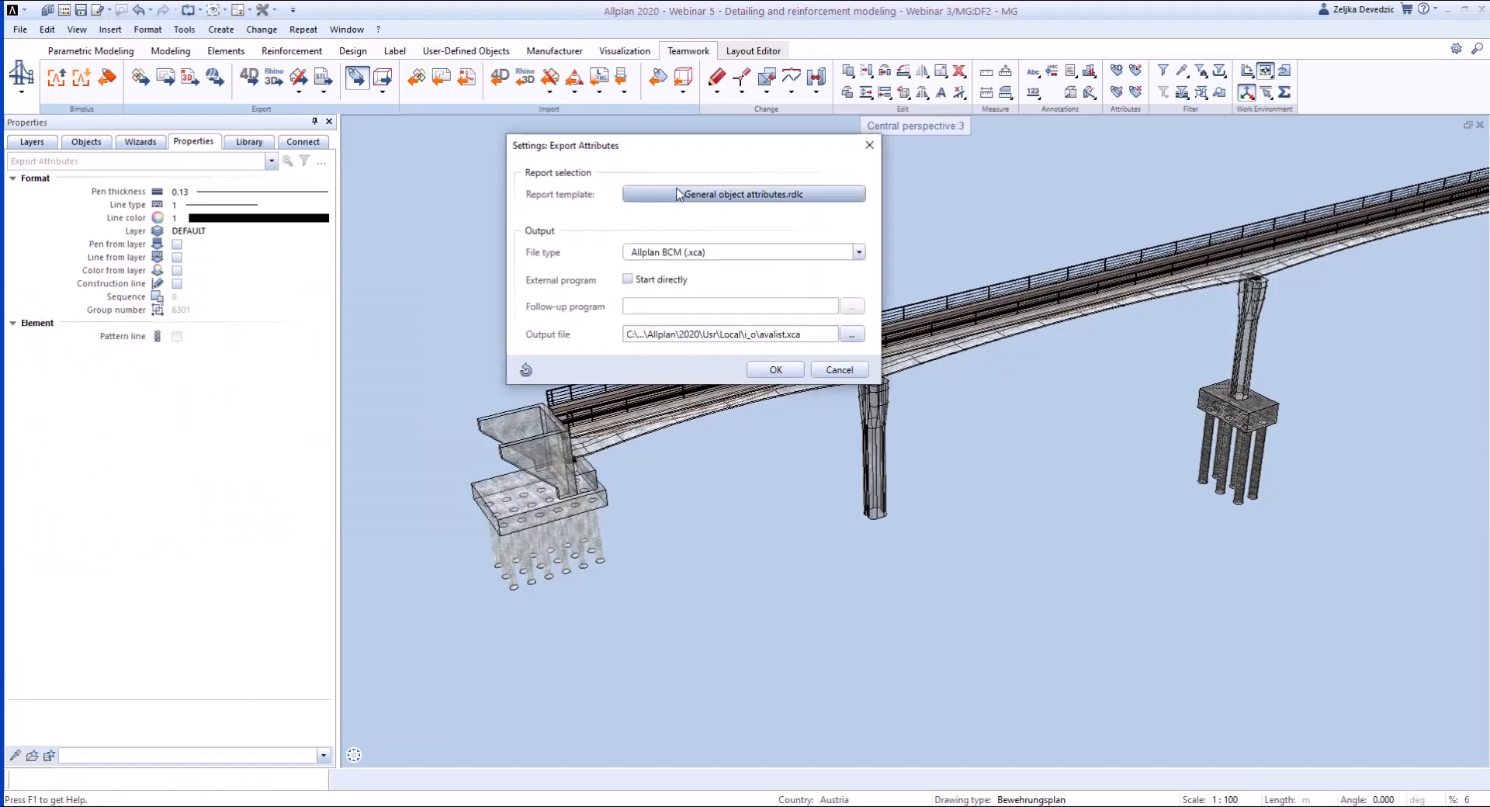
left_click(682, 252)
left_click(682, 286)
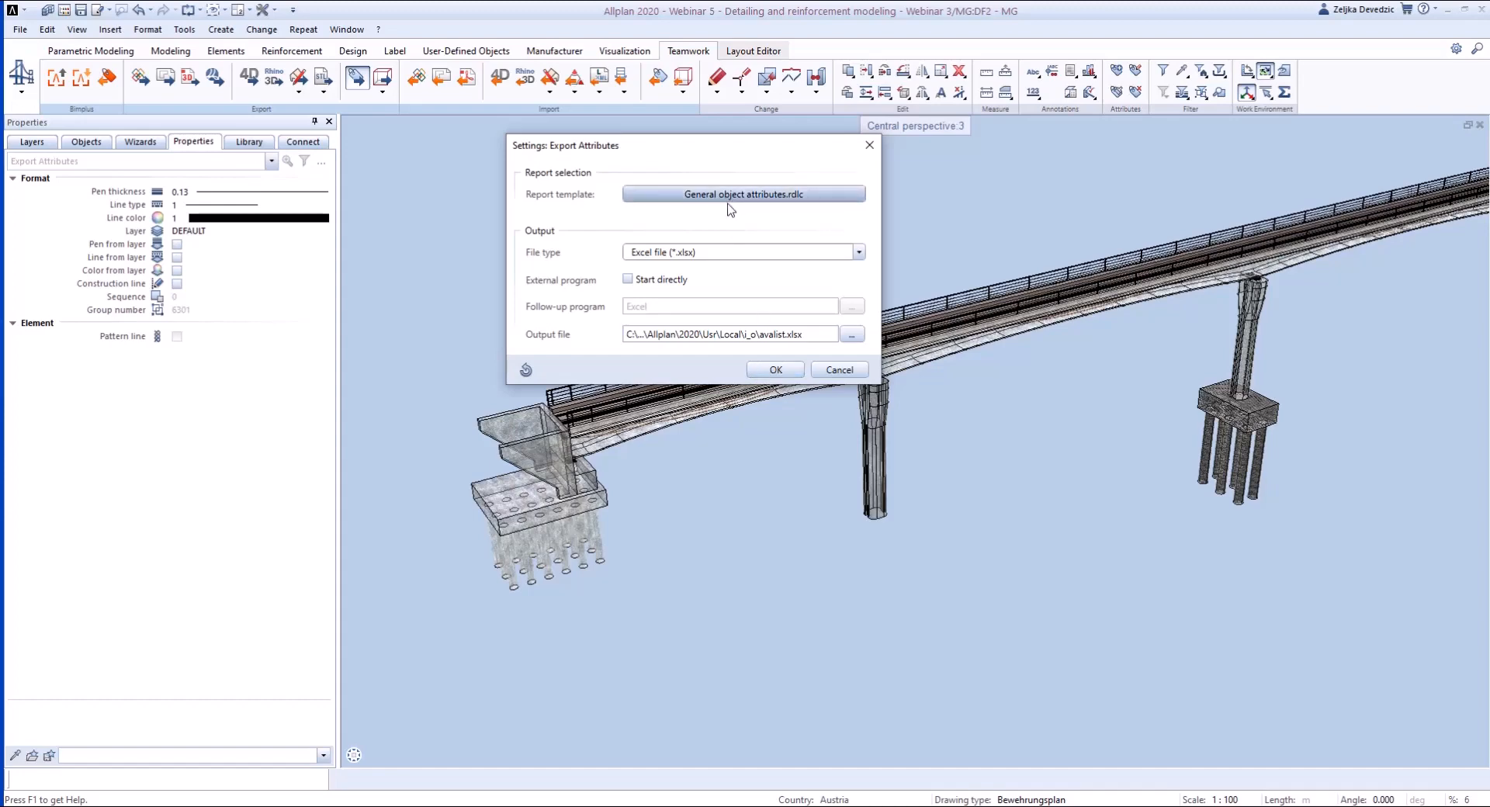
left_click(775, 370)
- Review the architecture object types offered as filter criteria for the attribute export
left_click(554, 277)
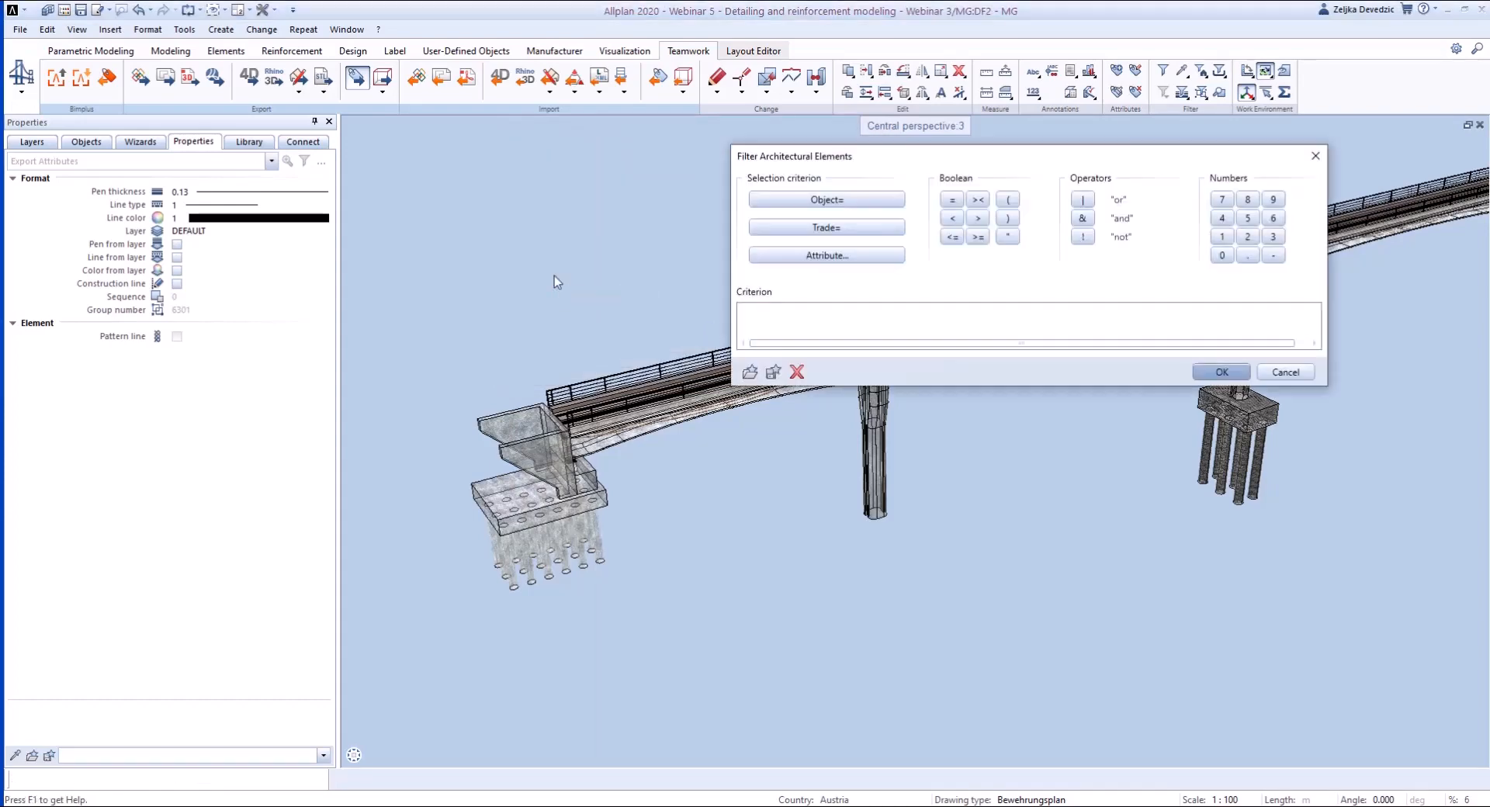
left_click(838, 201)
scroll(652, 432, "down", 10)
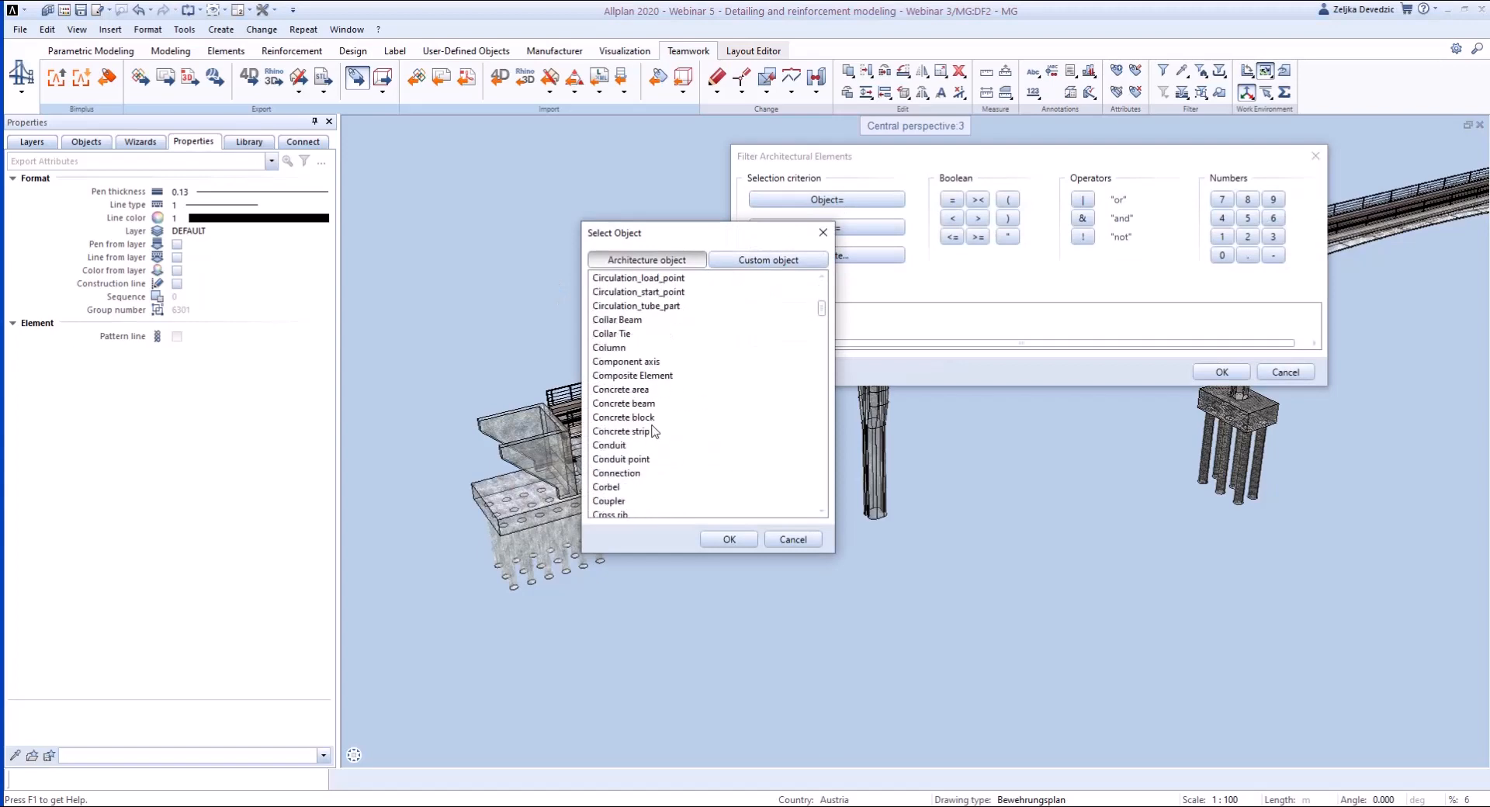
scroll(651, 431, "down", 10)
left_click(792, 540)
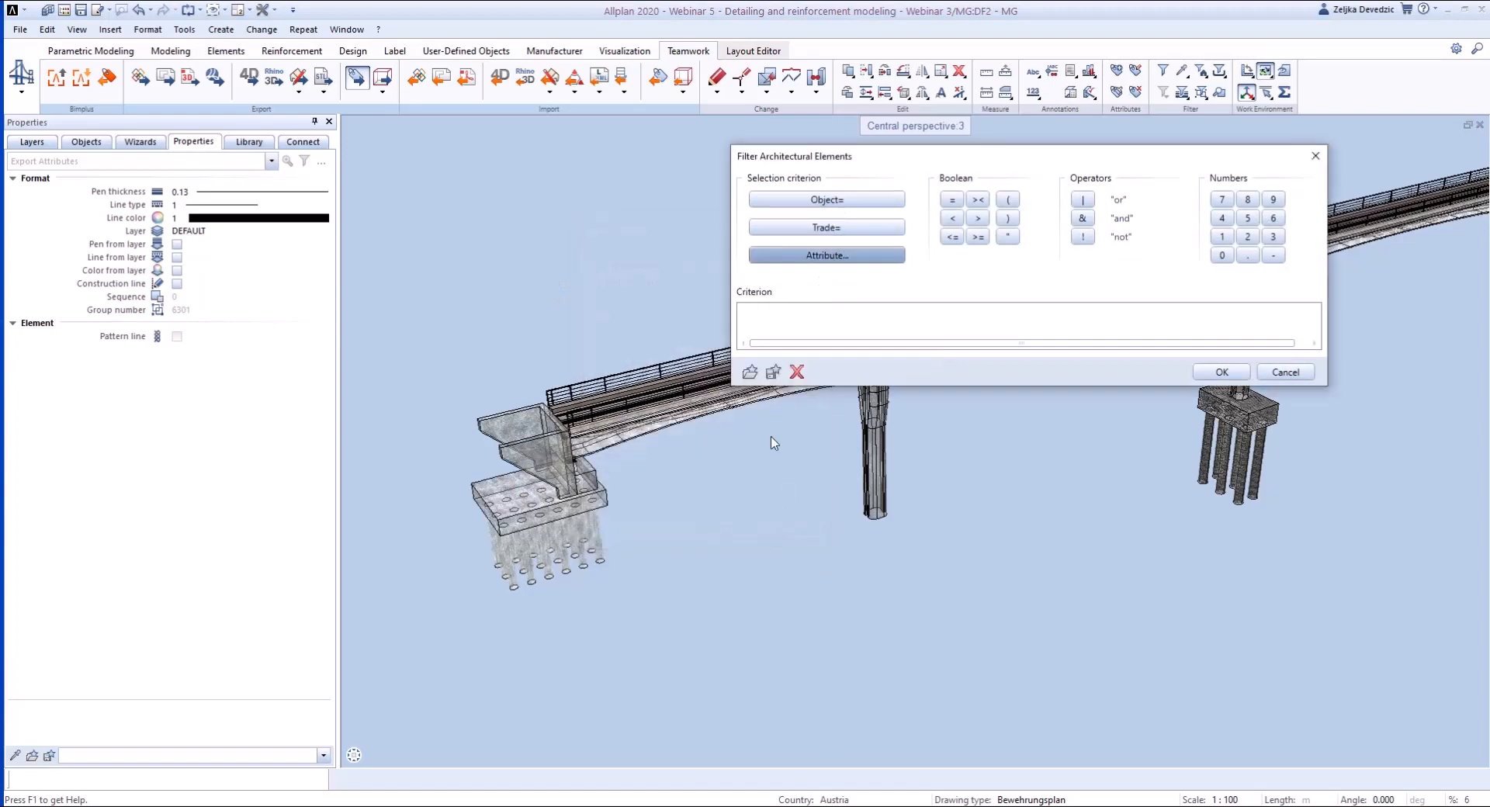
- Try to filter the export by the Material attribute and discard the filter
left_click(852, 257)
left_click(465, 338)
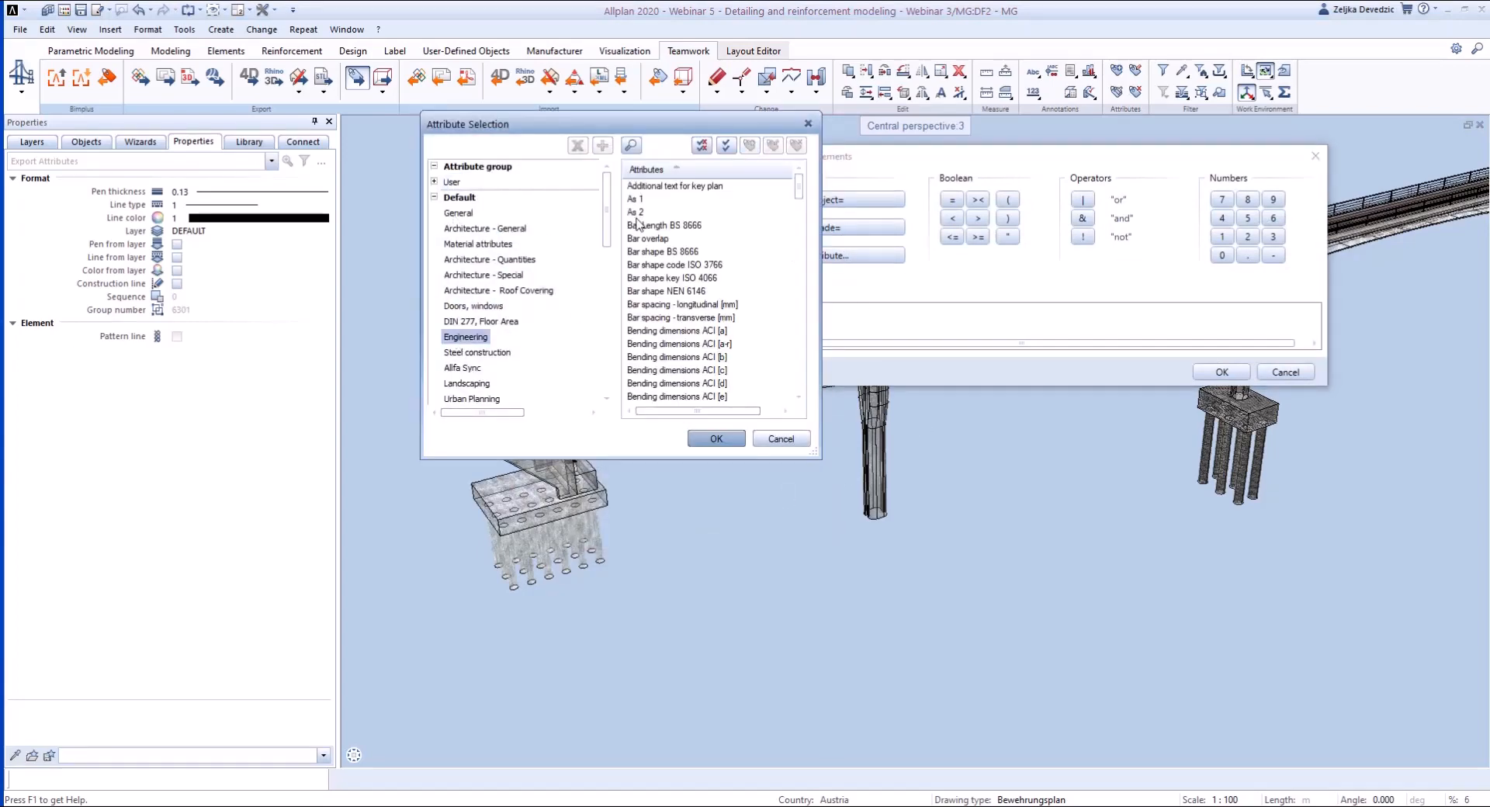
left_click(472, 245)
left_click(641, 265)
left_click(715, 439)
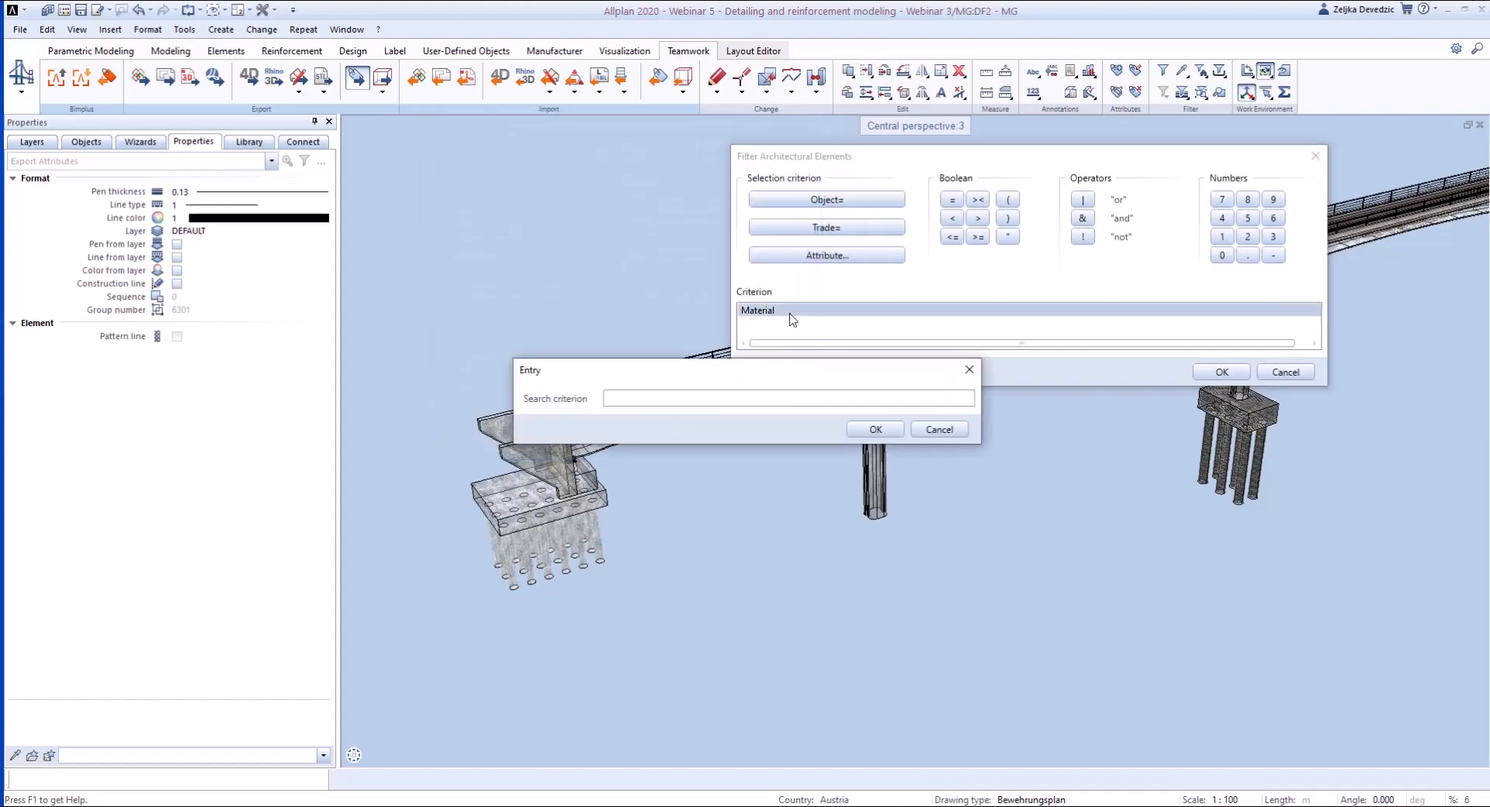
left_click(939, 429)
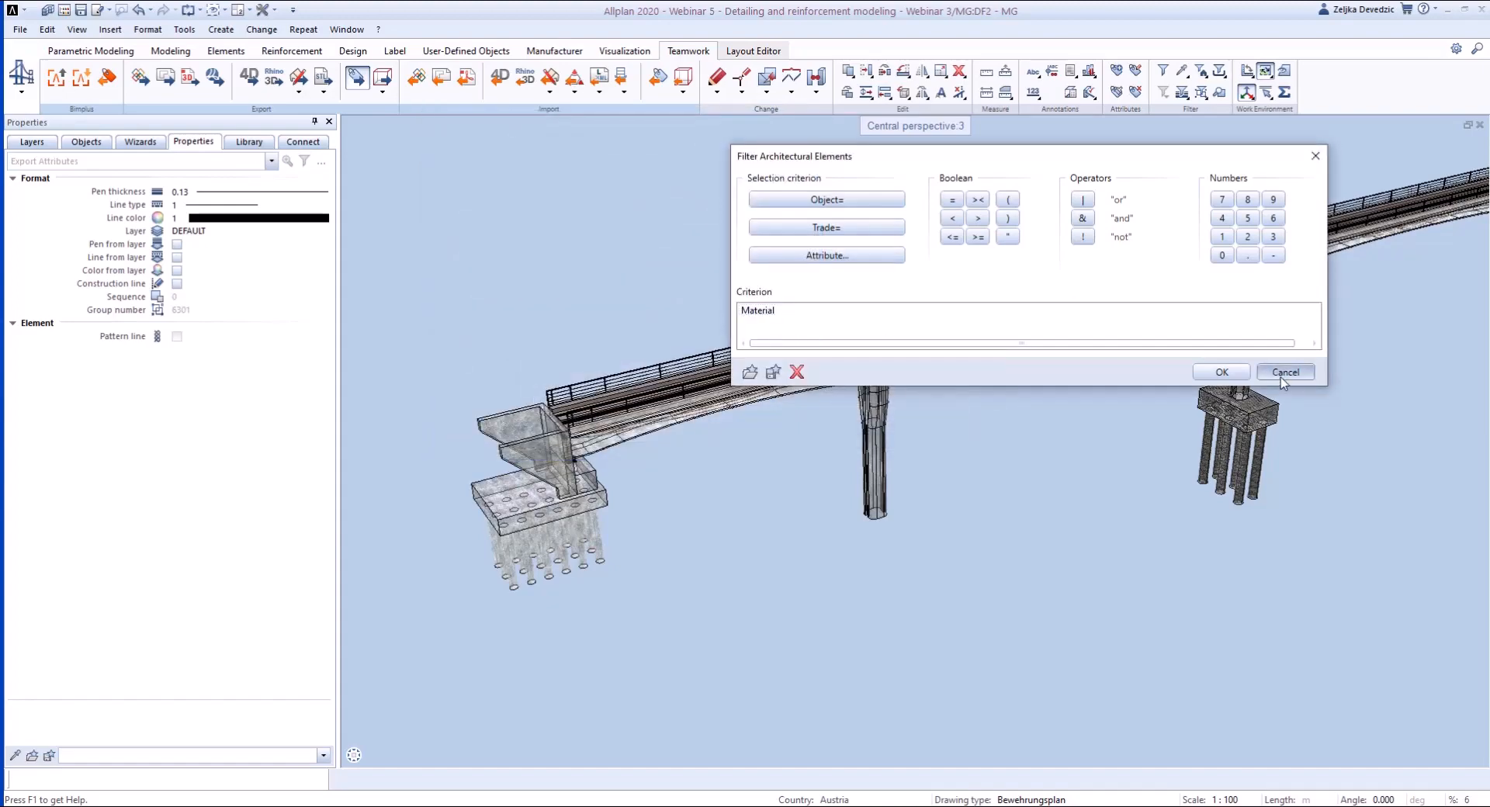
left_click(1285, 371)
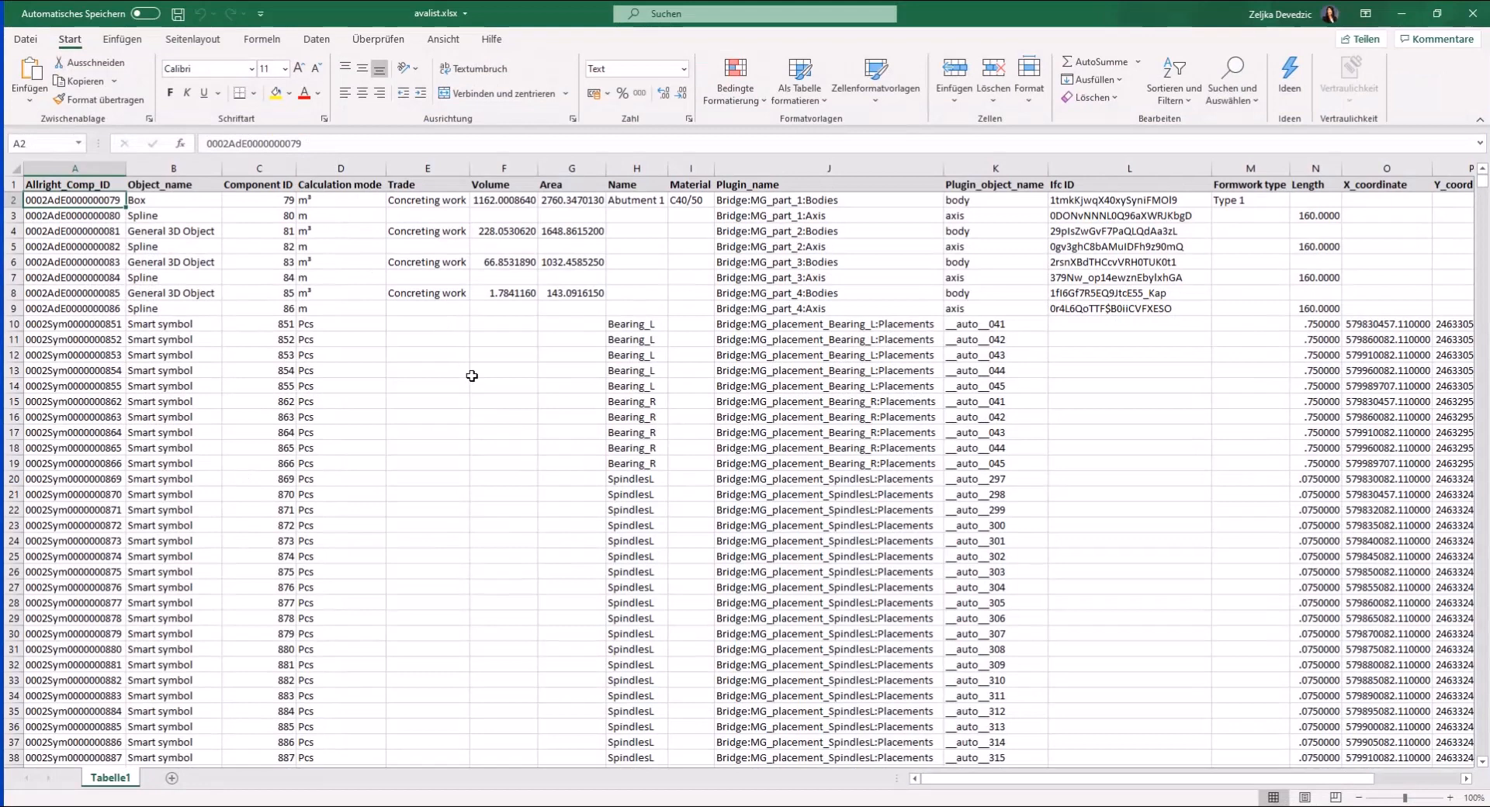
- Find C40/50 in the exported workbook avalist.xlsx and set the Material of the box in row 2 to C35/45
key("ctrl+f")
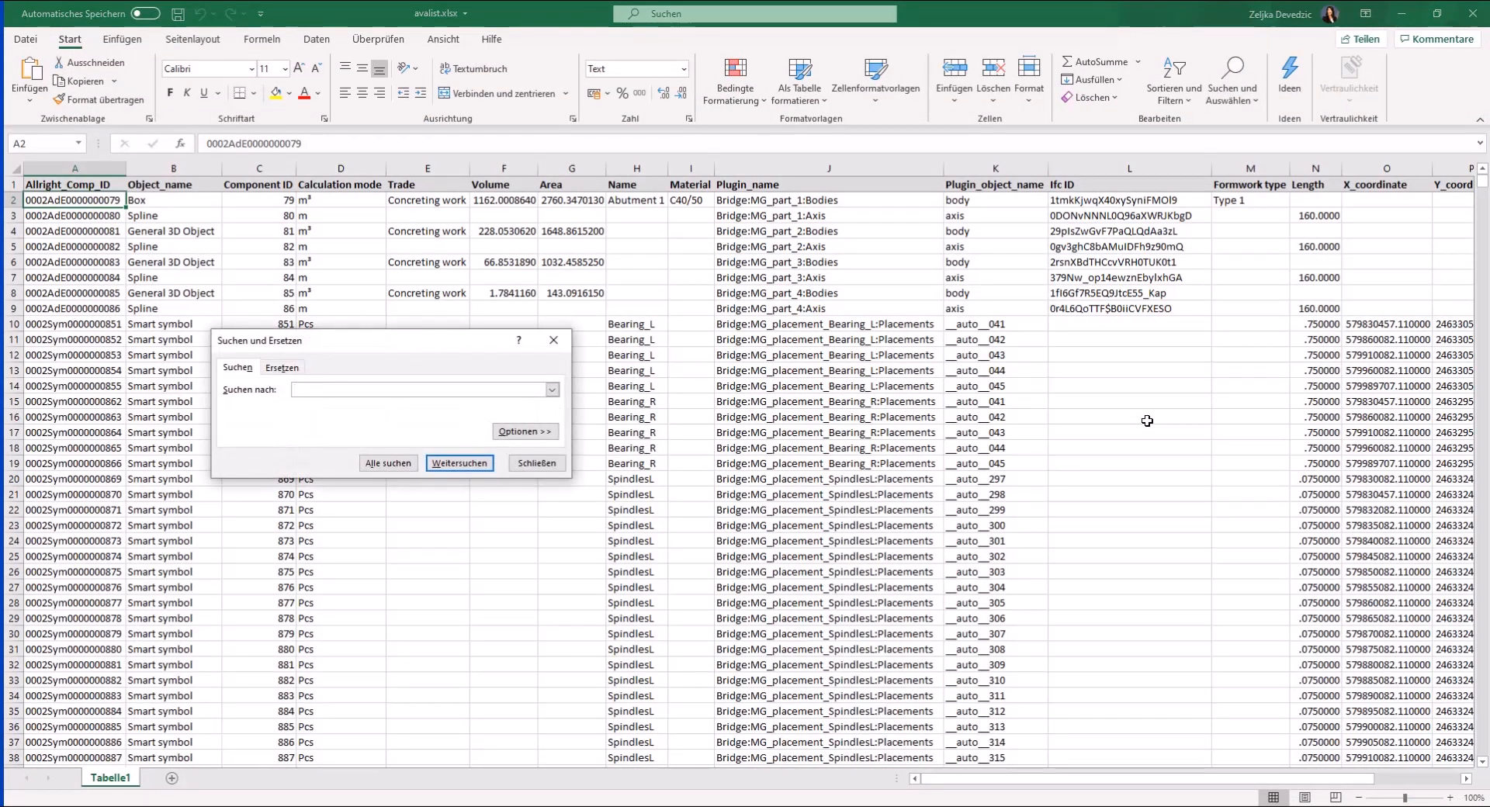
type("C40/50")
left_click(490, 465)
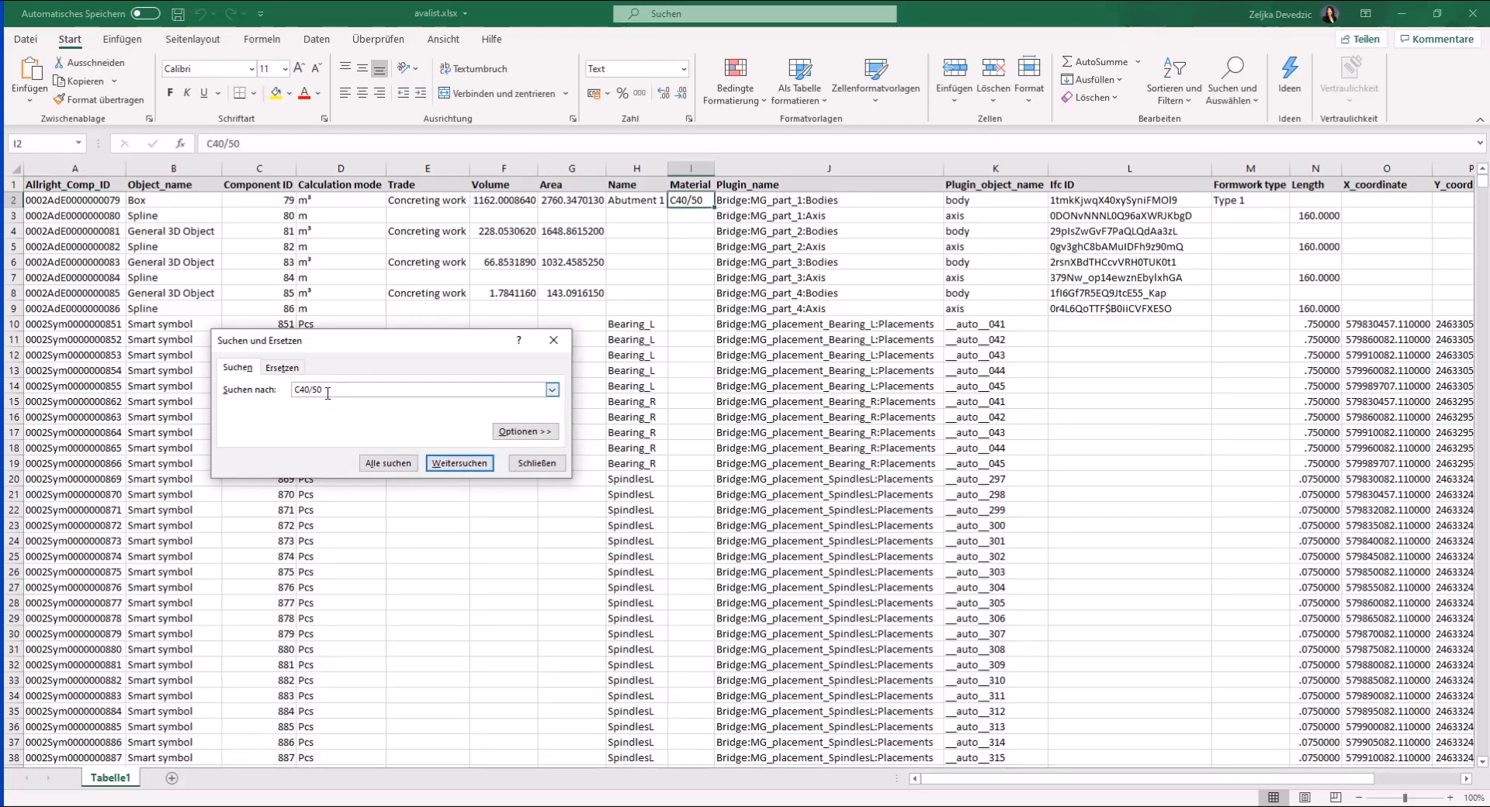
double_click(679, 200)
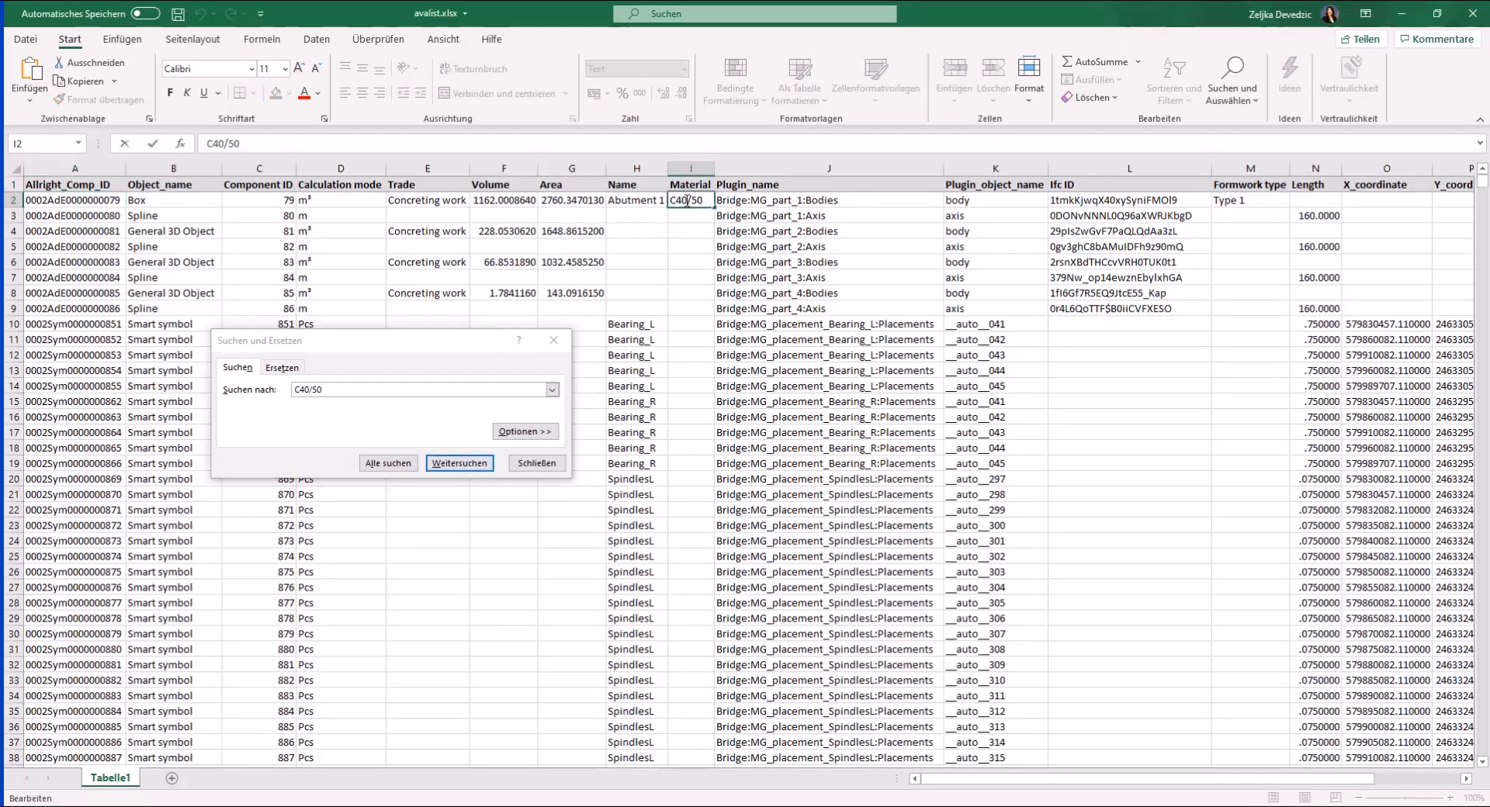
key("BackSpace")
key("BackSpace")
type("35")
key("End")
key("BackSpace")
key("BackSpace")
type("45")
- Set the Name in cell H2 to "First abutment" and copy that cell
left_click(644, 200)
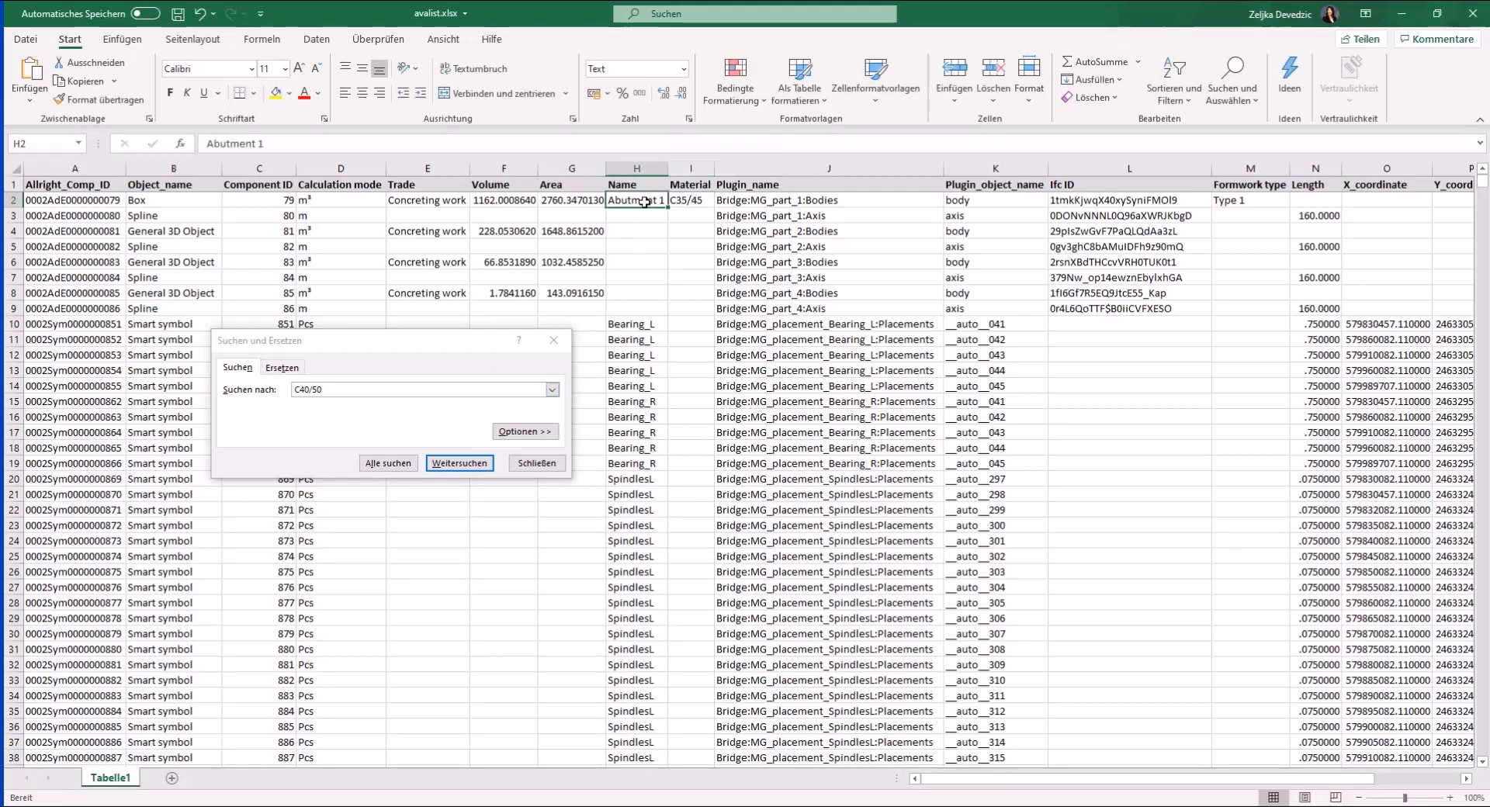
type("First abutment")
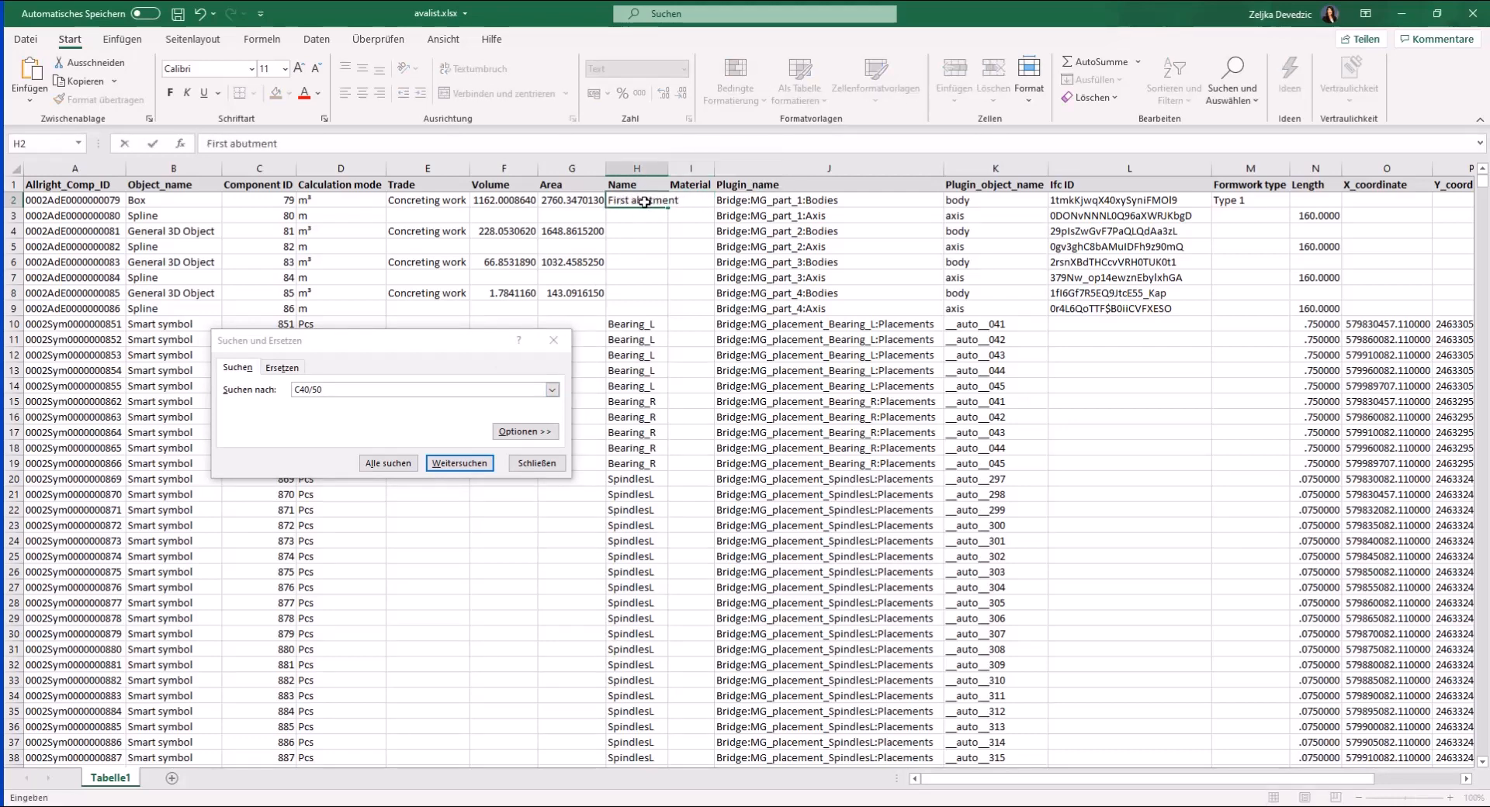
key("Return")
left_click(646, 200)
- Find the further C40/50 entries and paste the name "First abutment" into cells H6290, H6714 and H6715
left_click(460, 463)
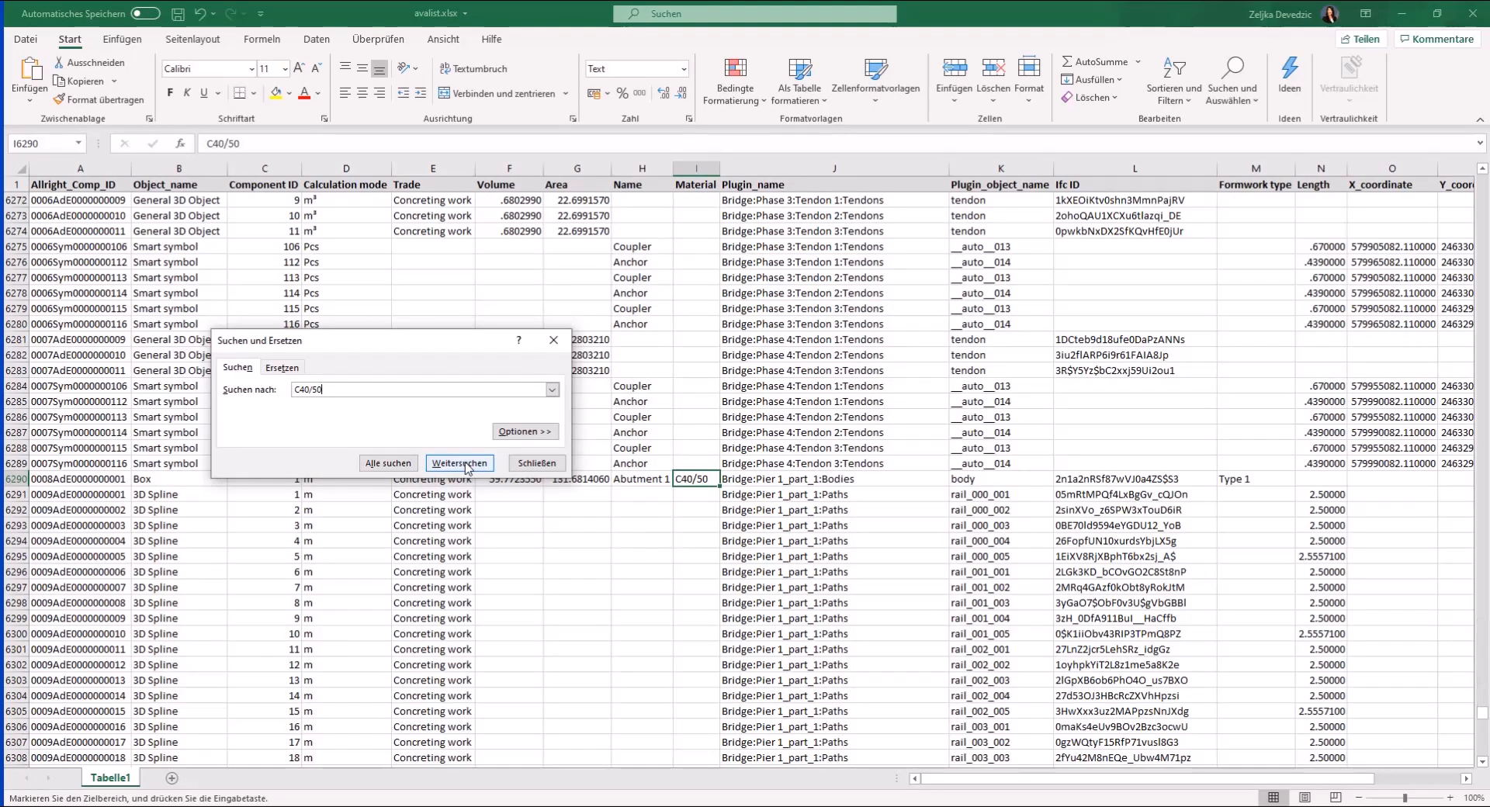
left_click(641, 479)
left_click(695, 479)
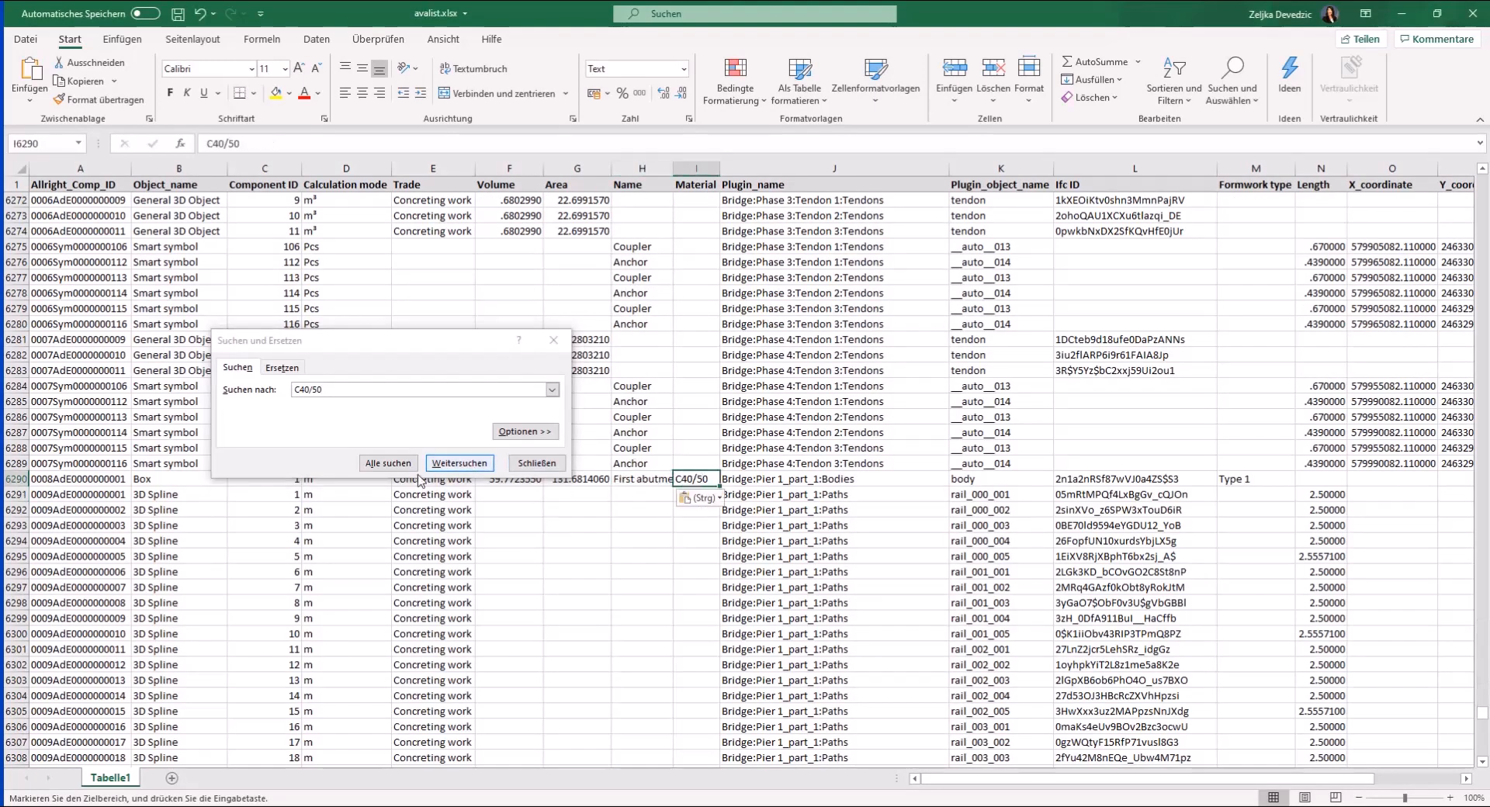
left_click(459, 463)
left_click(652, 481)
type("First abutment")
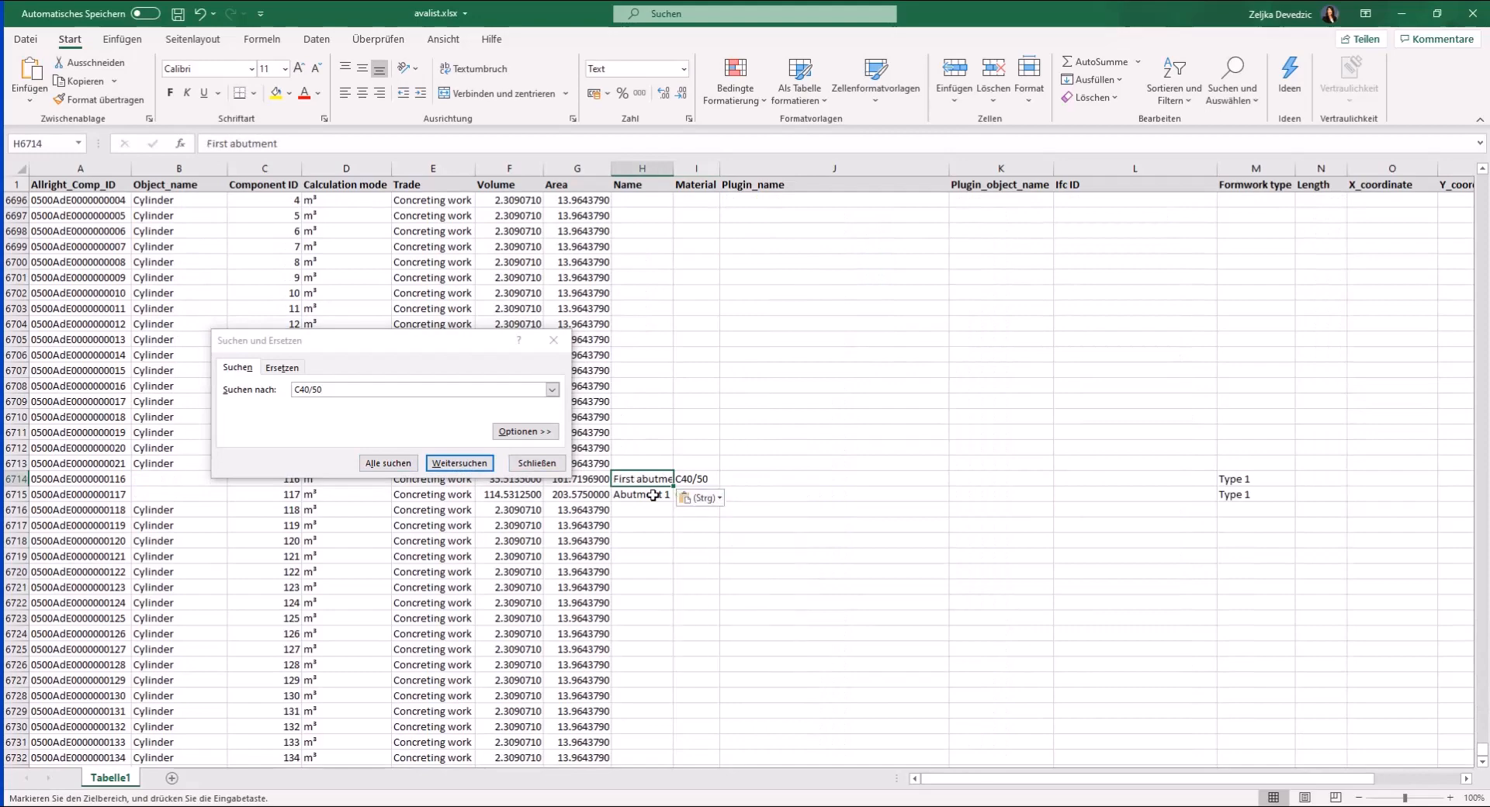
left_click(652, 495)
type("First abutment")
- Set the Material in cell I6714 to C35/45, find the next C40/50 entry and close the search
double_click(690, 479)
key("BackSpace")
key("BackSpace")
type("35")
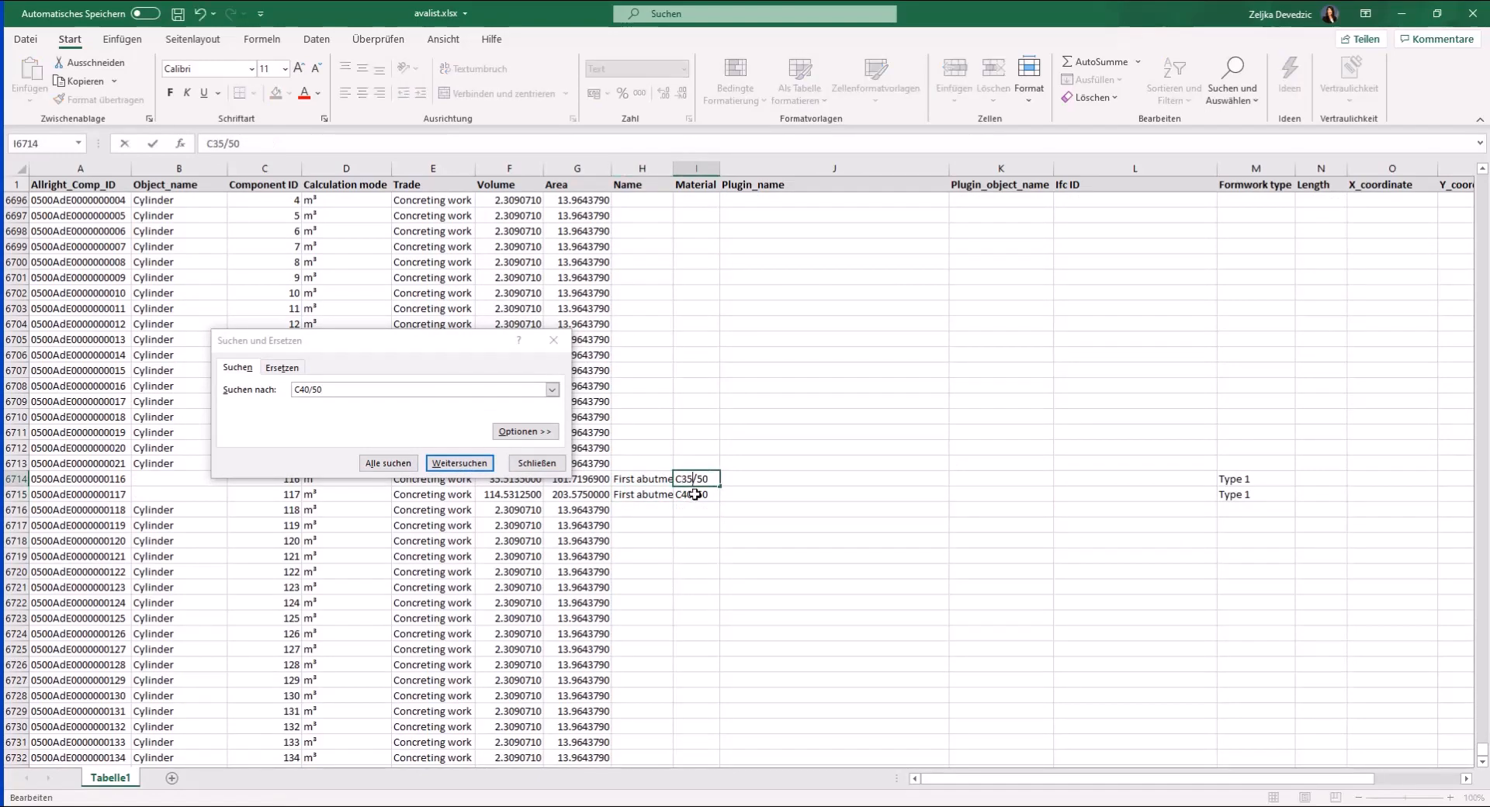
left_click(460, 463)
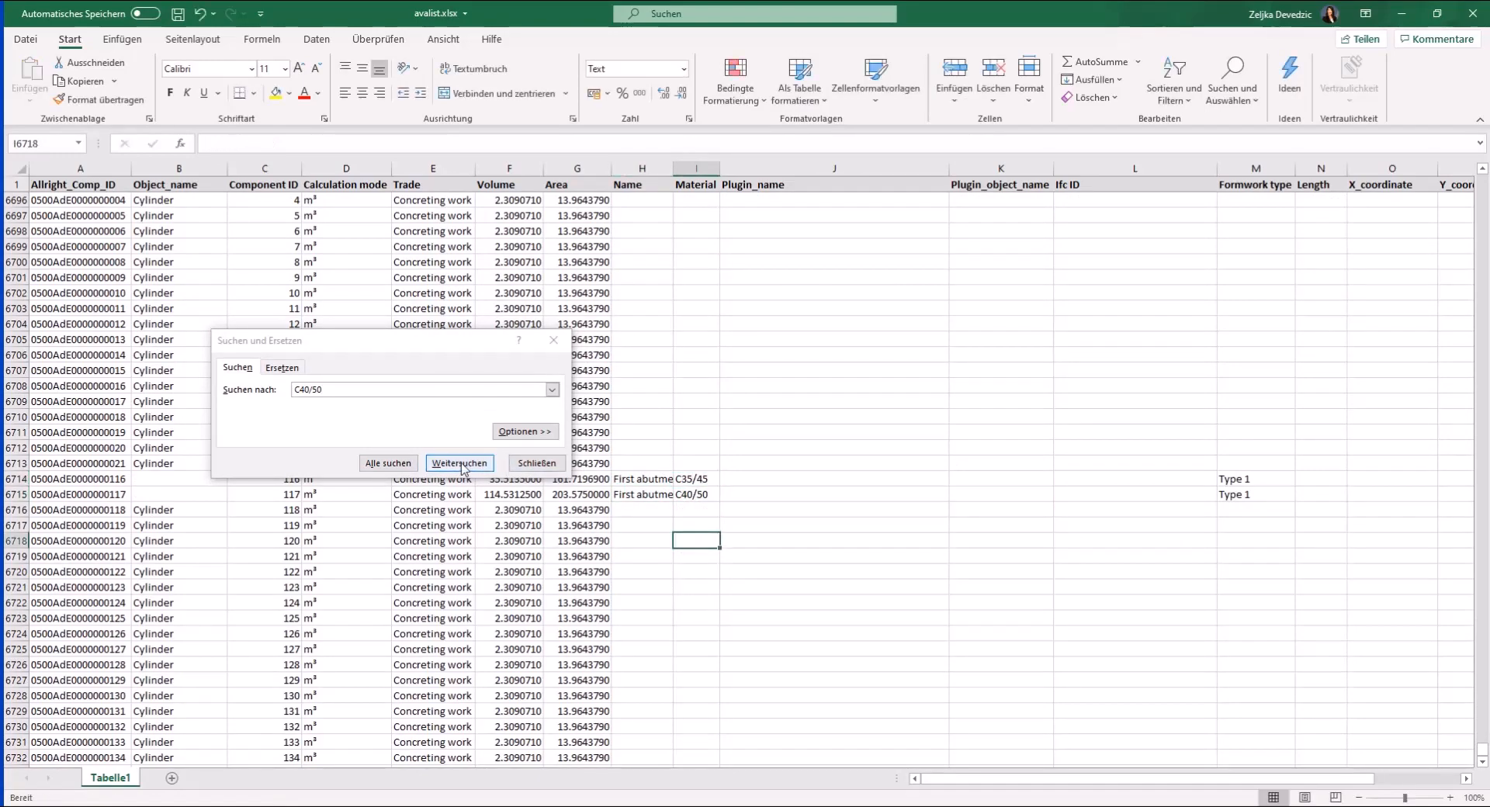
left_click(536, 463)
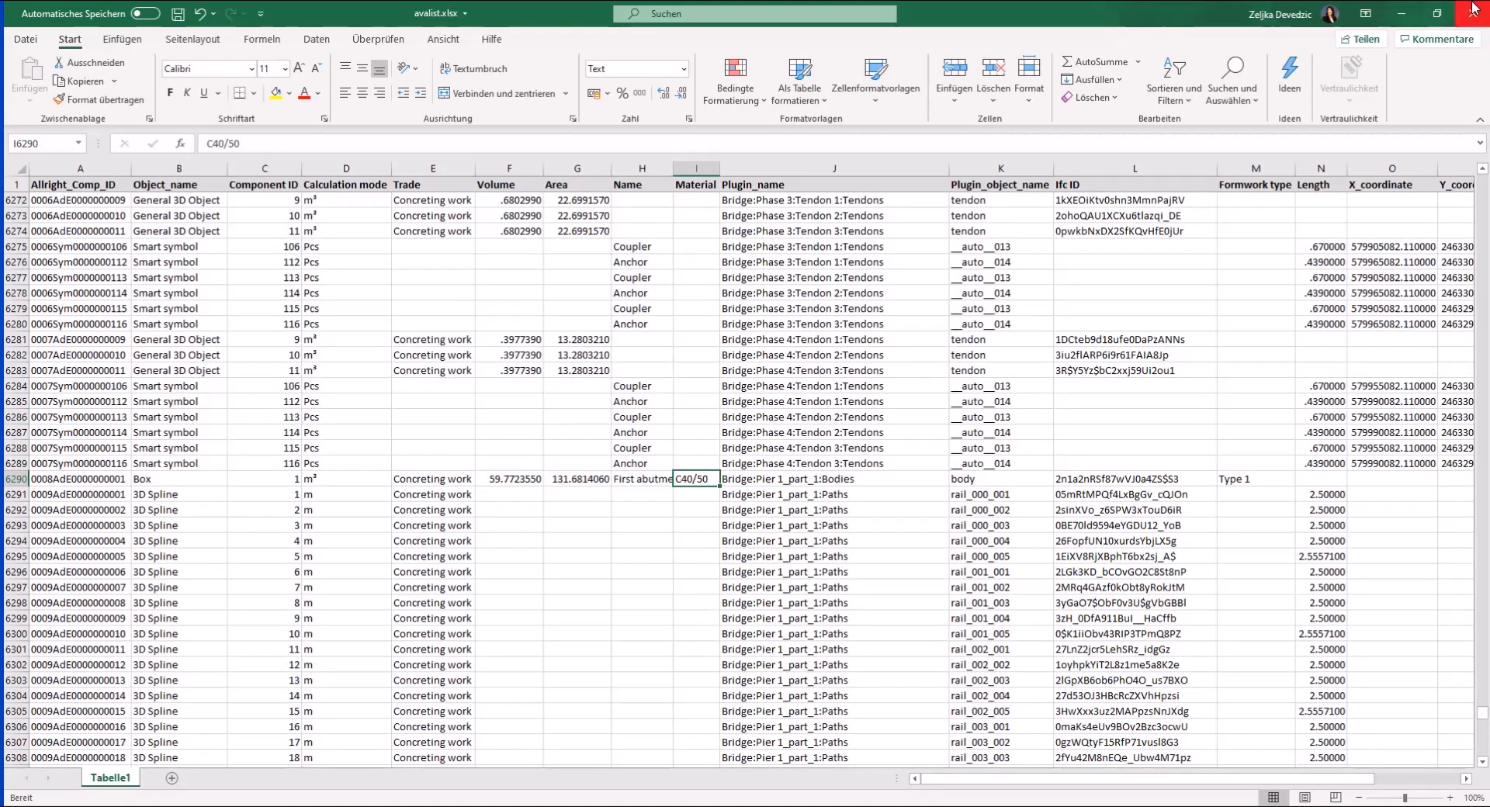
- Save the workbook avalist.xlsx, switch to Allplan and check the attributes of the first abutment
left_click(178, 14)
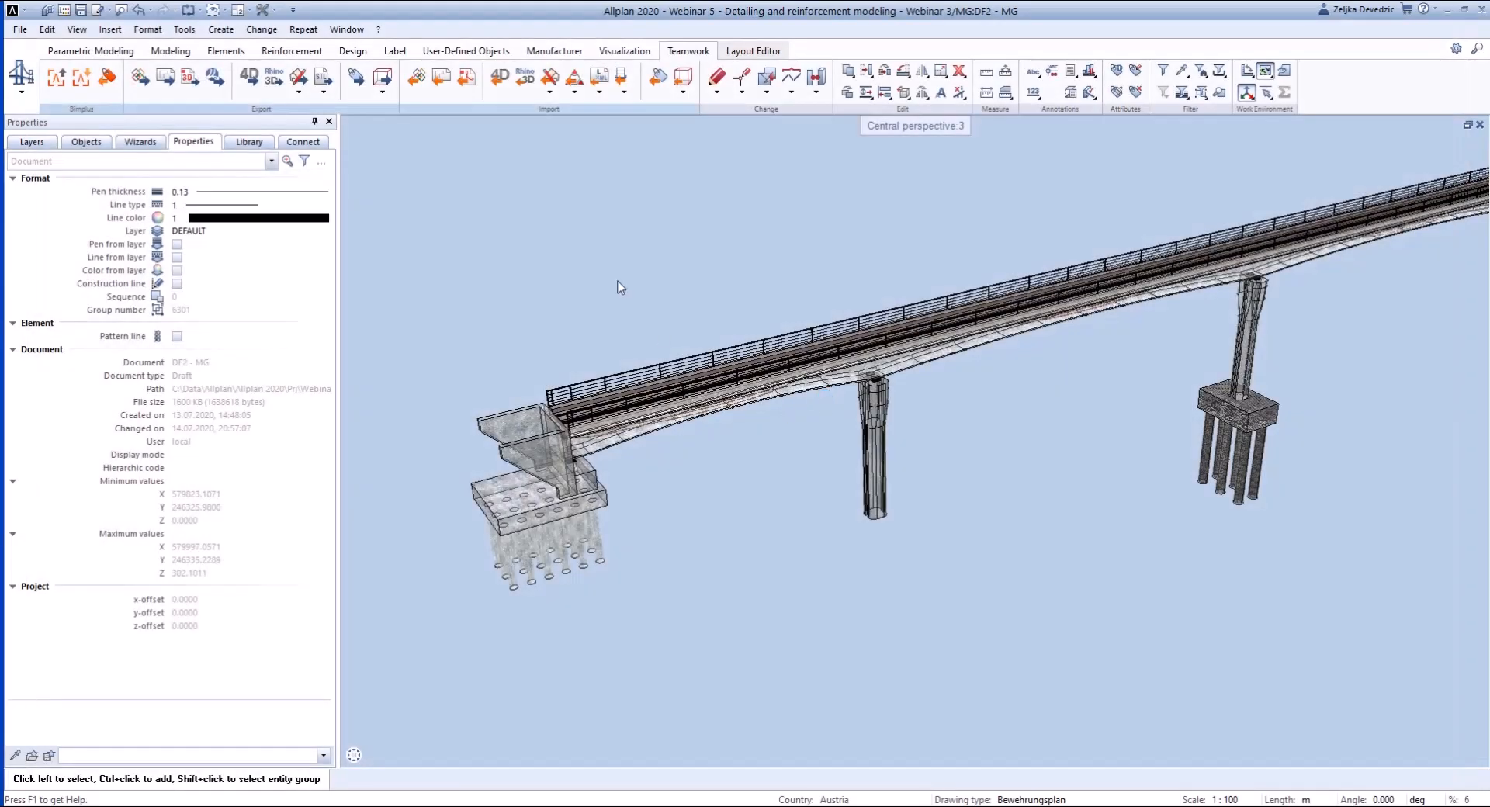
left_click(518, 457)
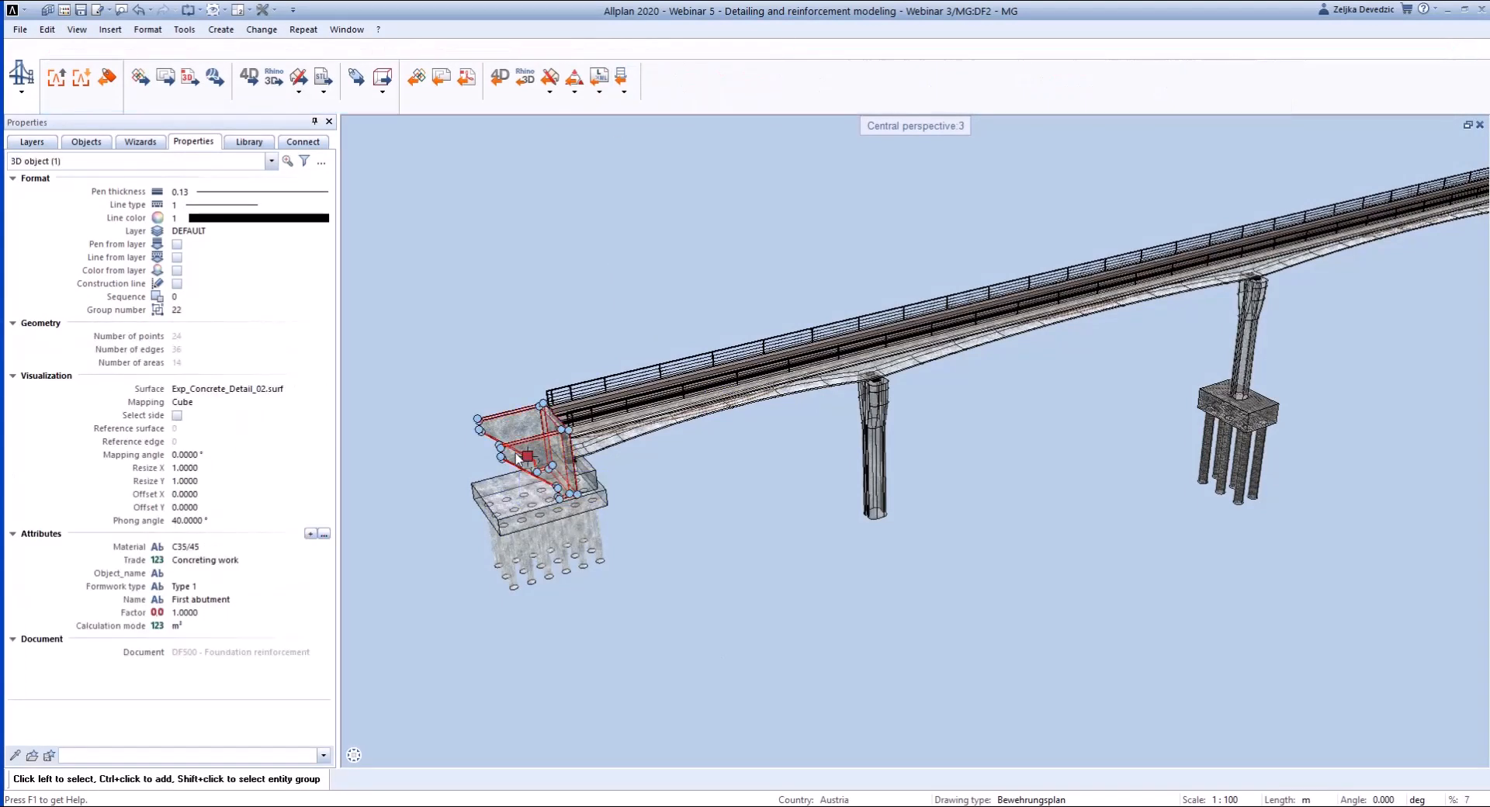
left_click(510, 487)
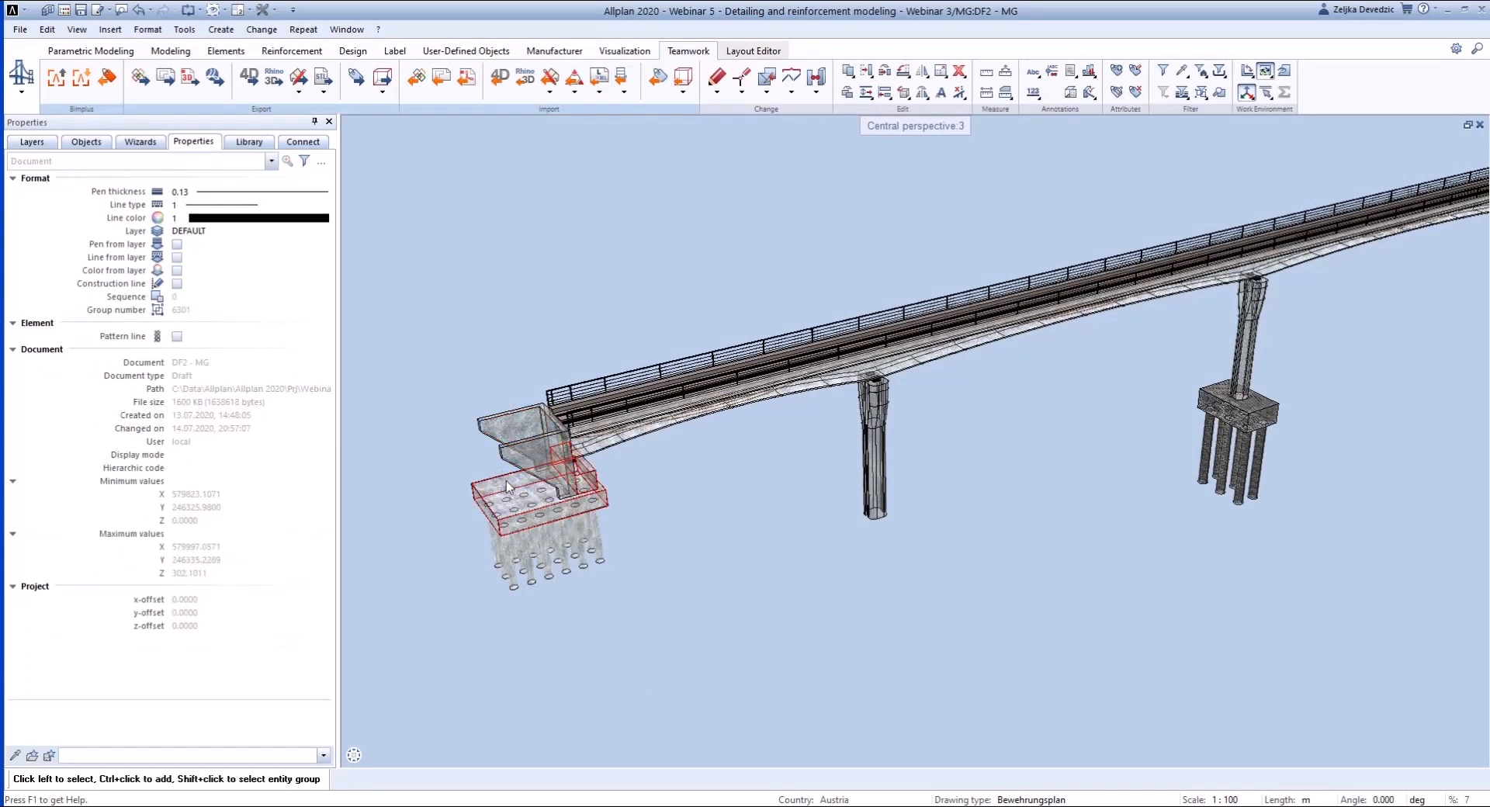
- Set the Name attribute of the first pier next to the abutment to "Pier 1"
left_click(877, 458)
left_click(198, 638)
type("Pier 1")
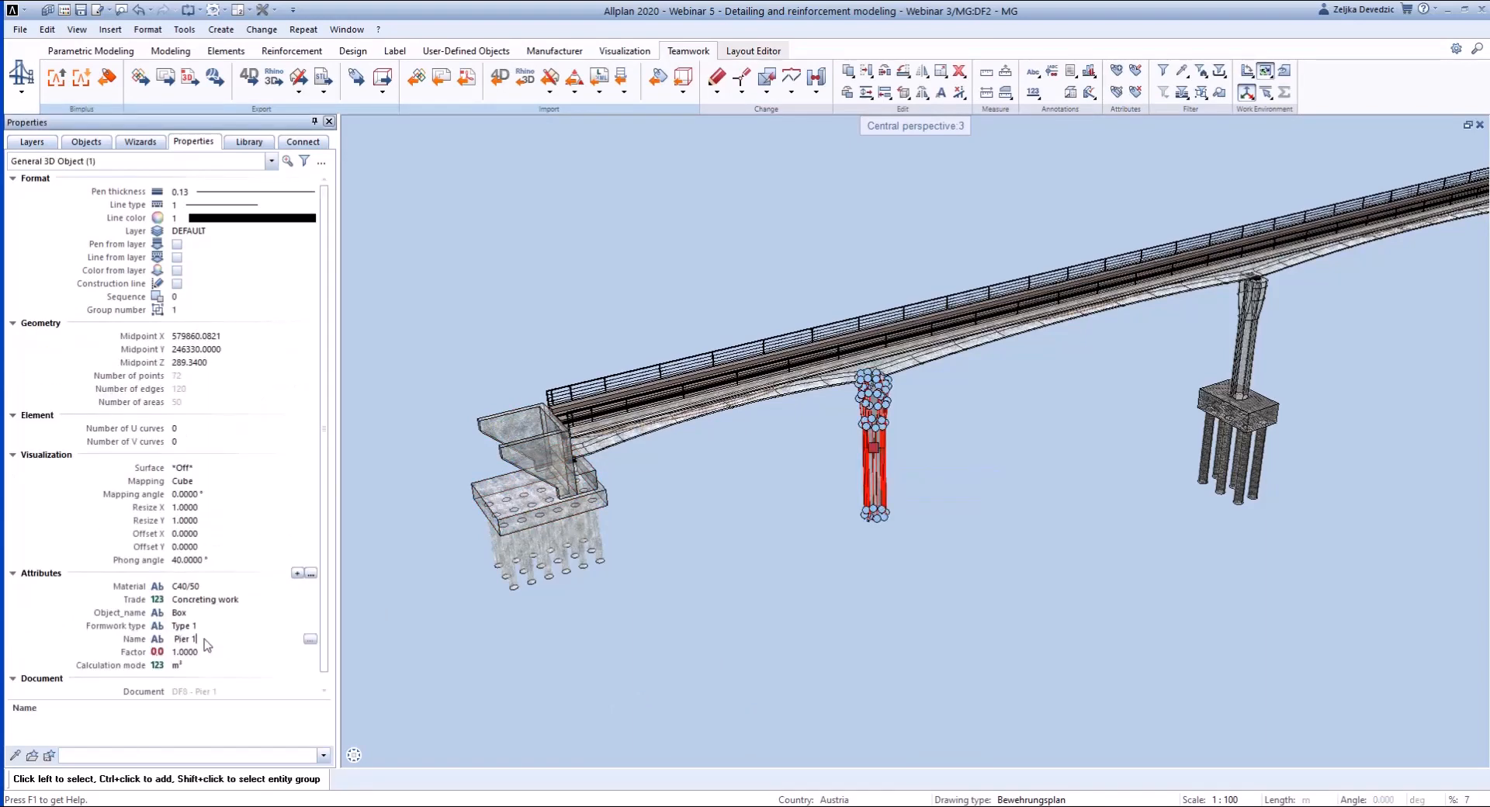
key("Return")
- Set the Name attribute of the bridge superstructure to "main girder"
left_click(605, 446)
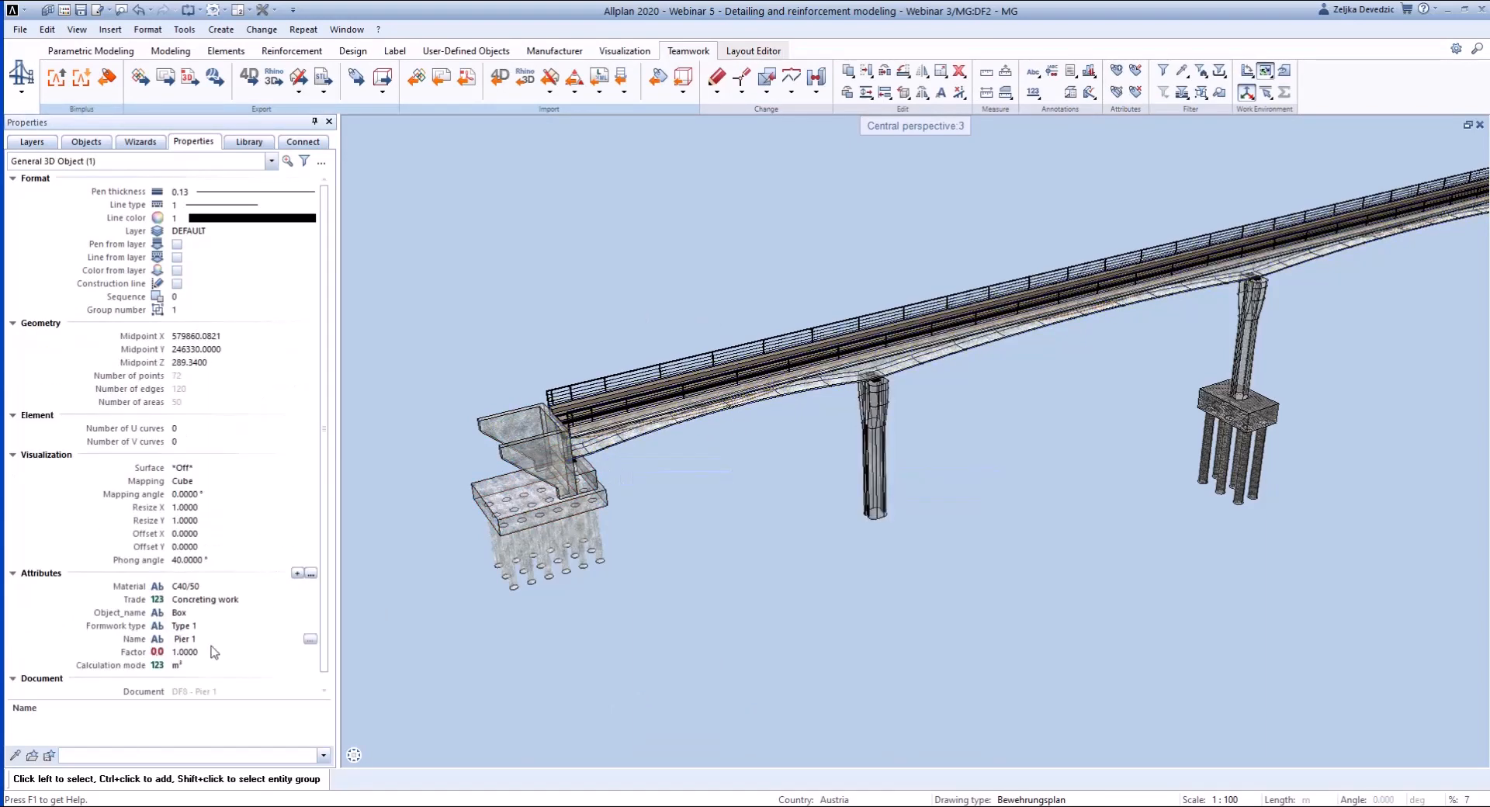
left_click(200, 639)
type("main girder")
key("Return")
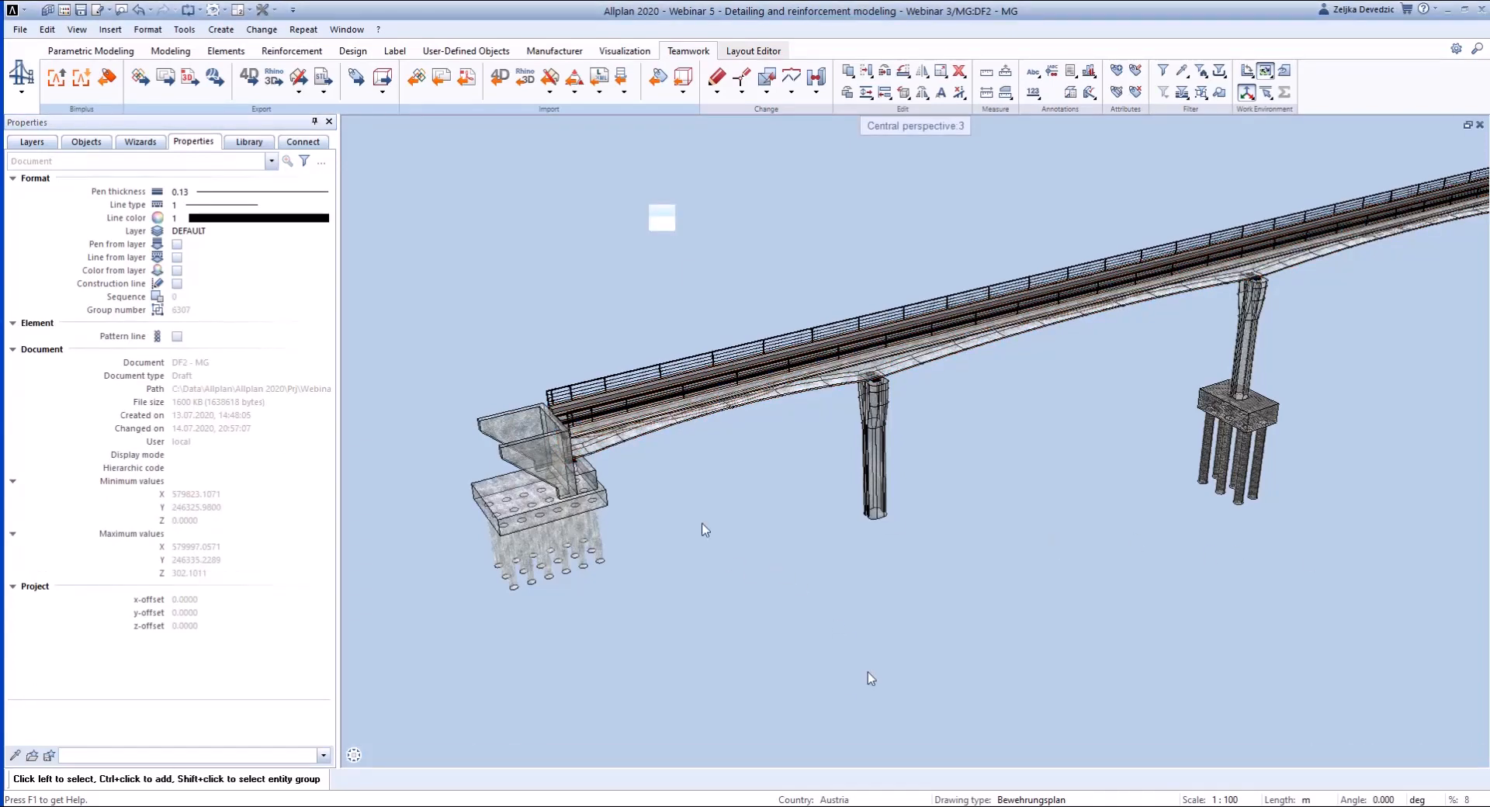
- Import the attributes from avalist.xlsx with data comparison, excluding the Name values for Pier 1 and the main girder
left_click(651, 82)
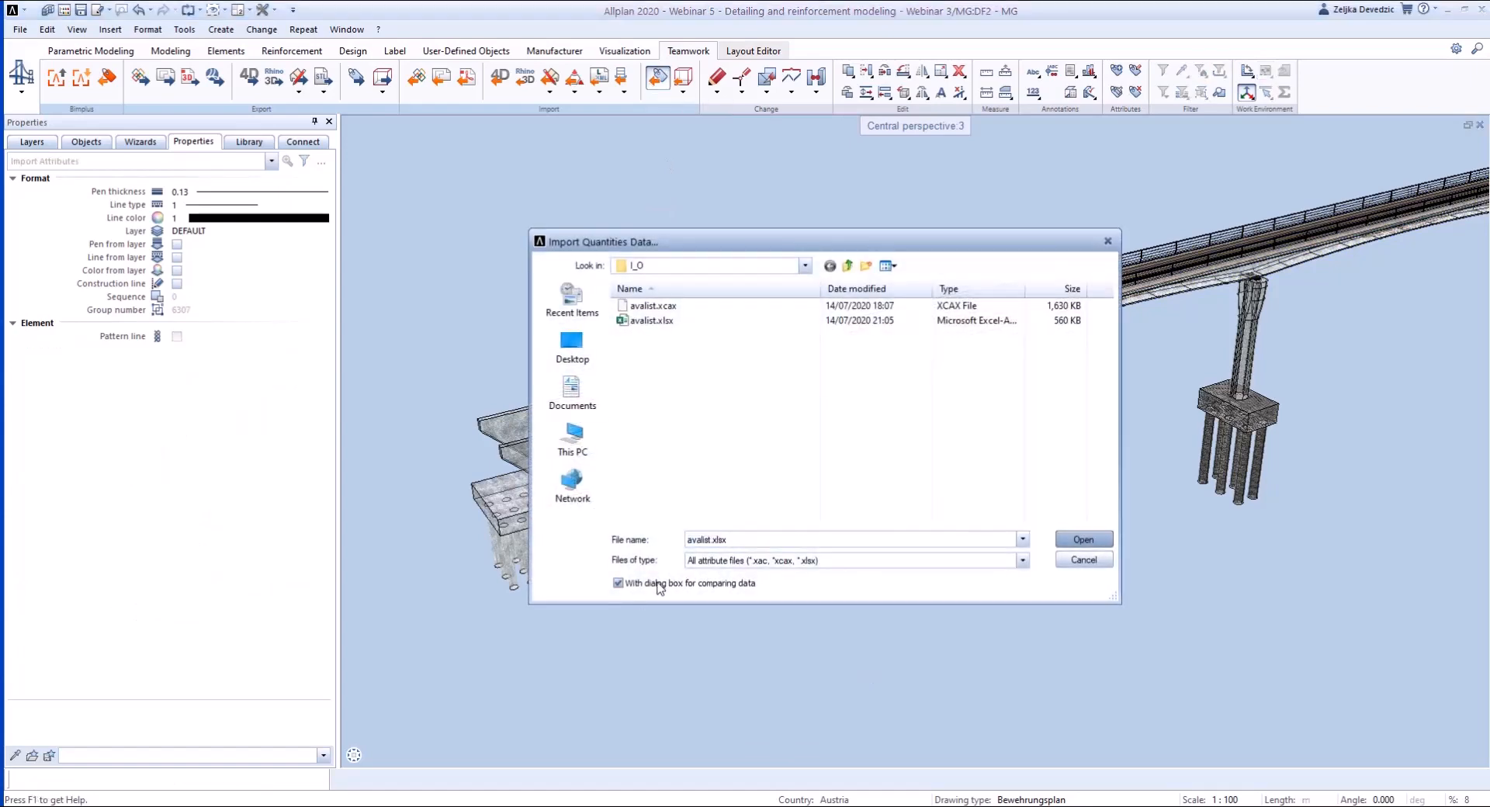
left_click(698, 319)
left_click(1083, 539)
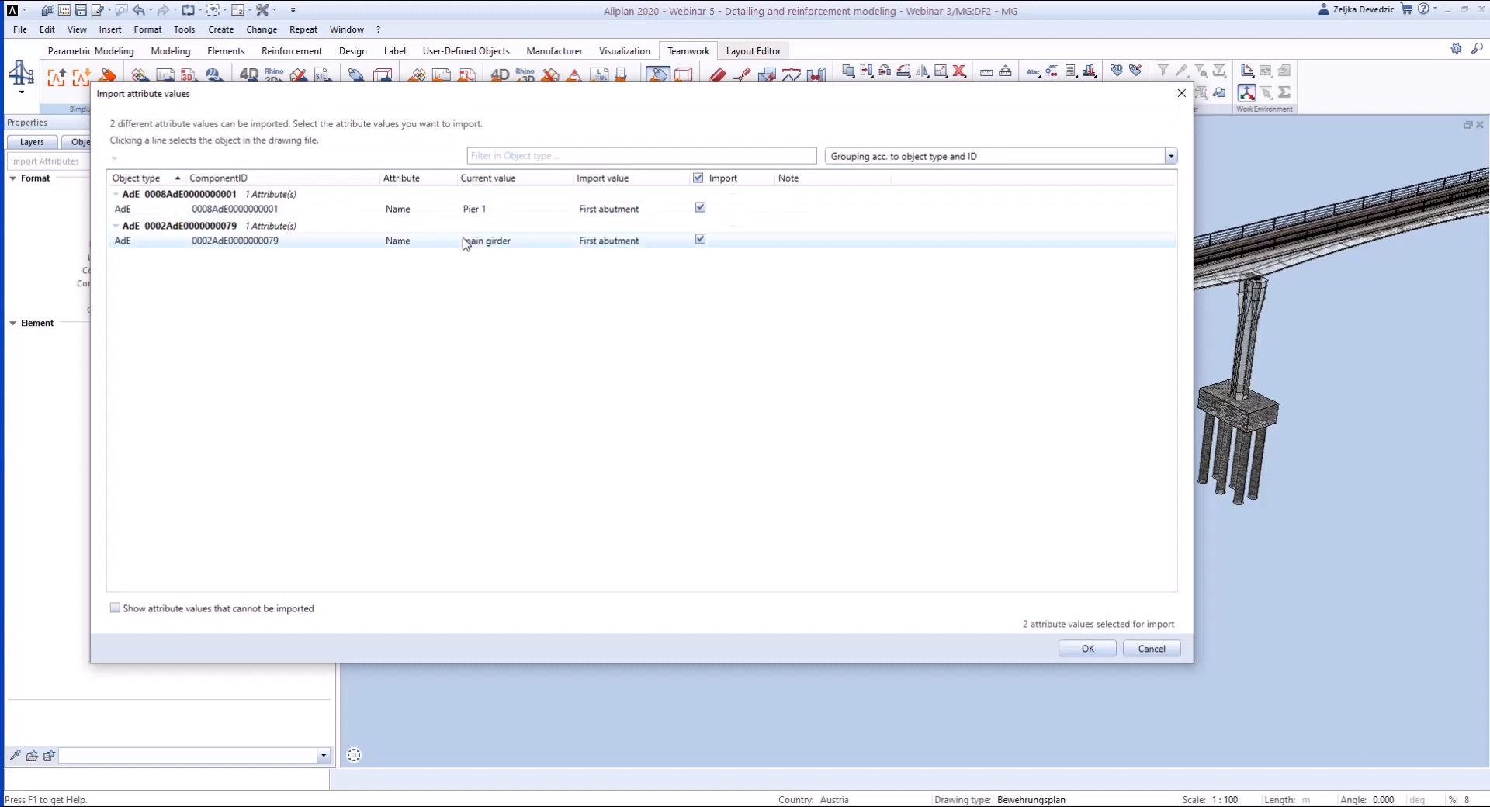
left_click(699, 208)
left_click(700, 240)
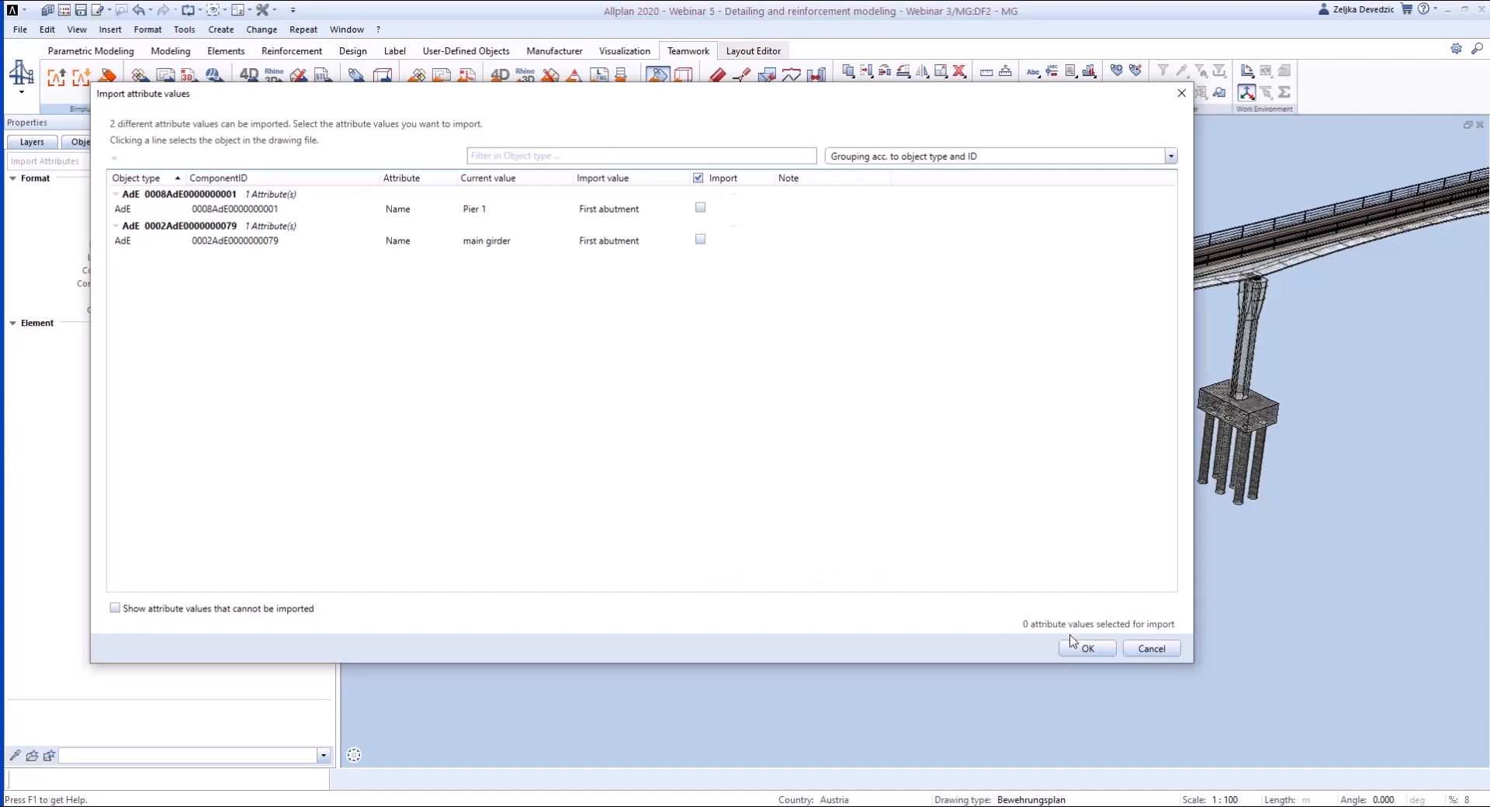
left_click(1088, 650)
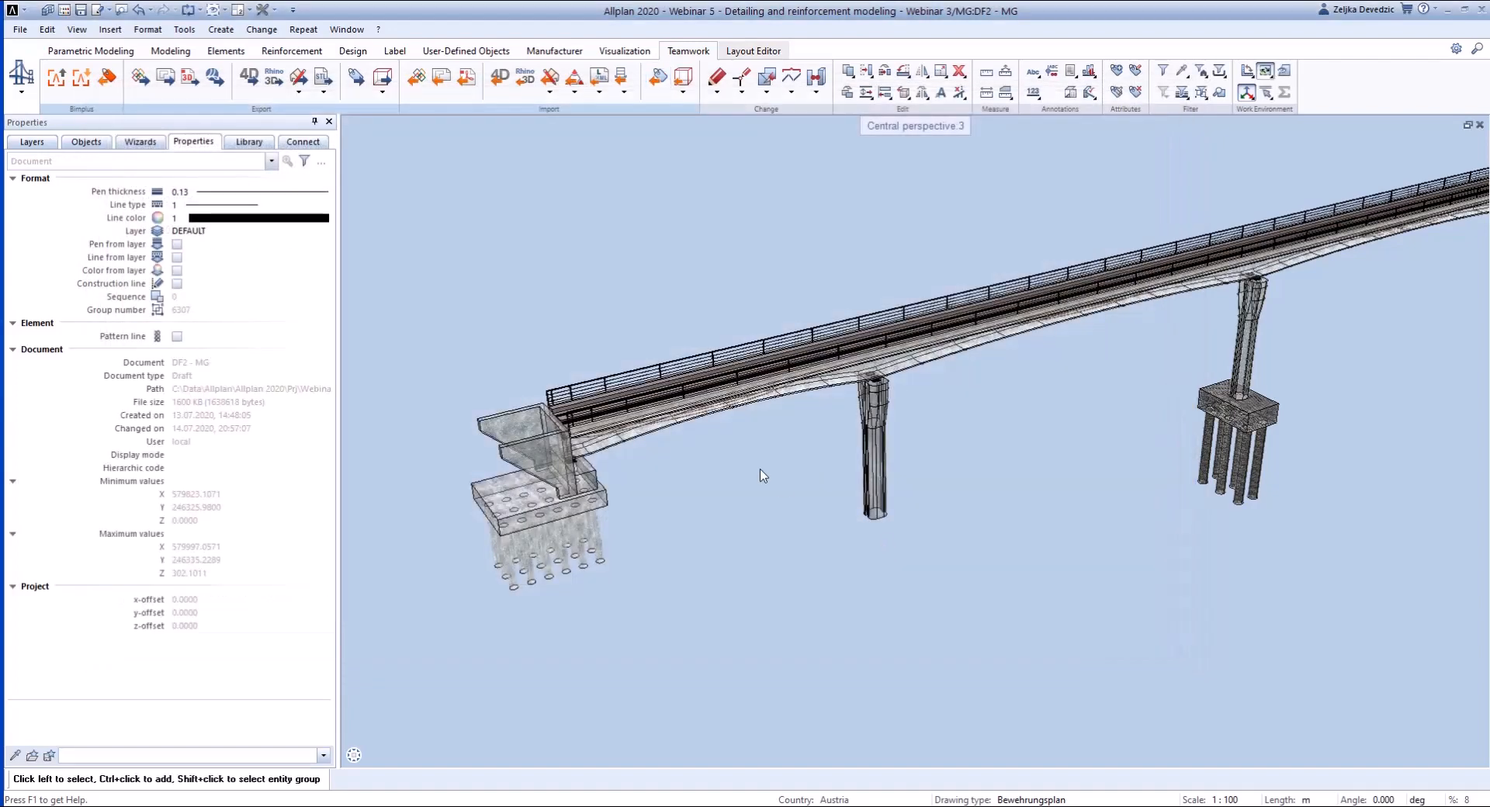
- Check the attributes of the first pier and deselect it
left_click(878, 456)
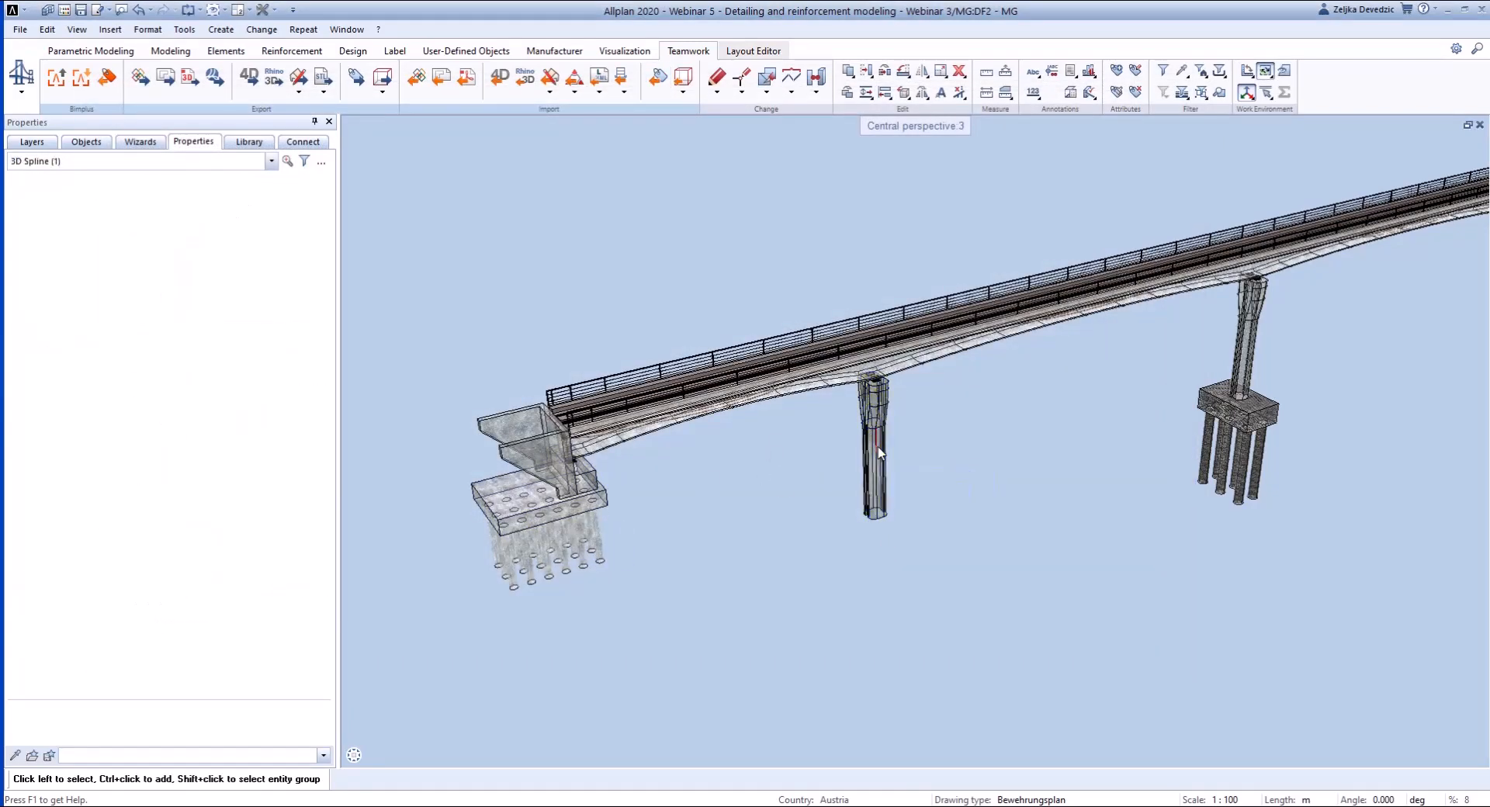
left_click(877, 478)
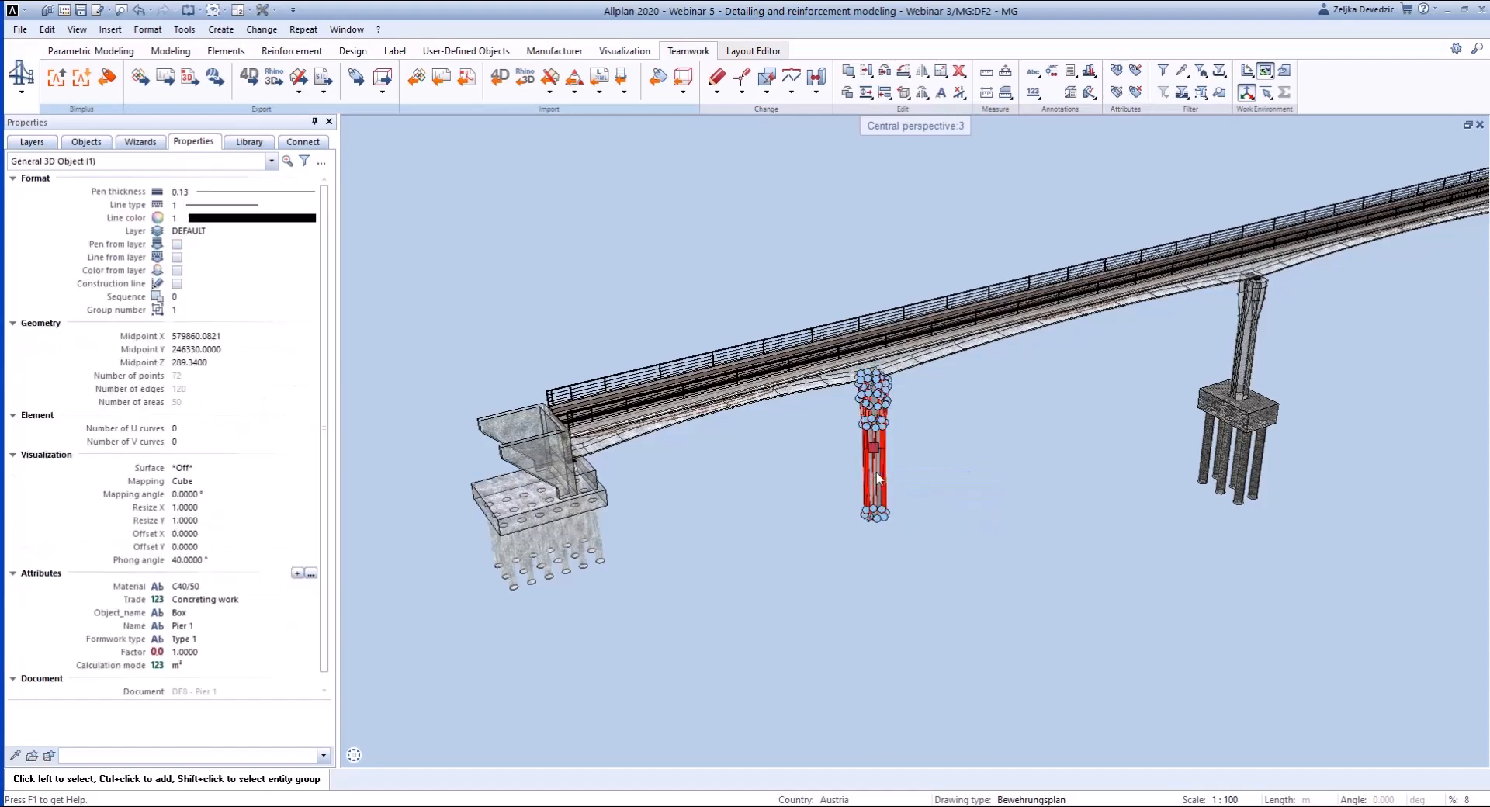
left_click(808, 594)
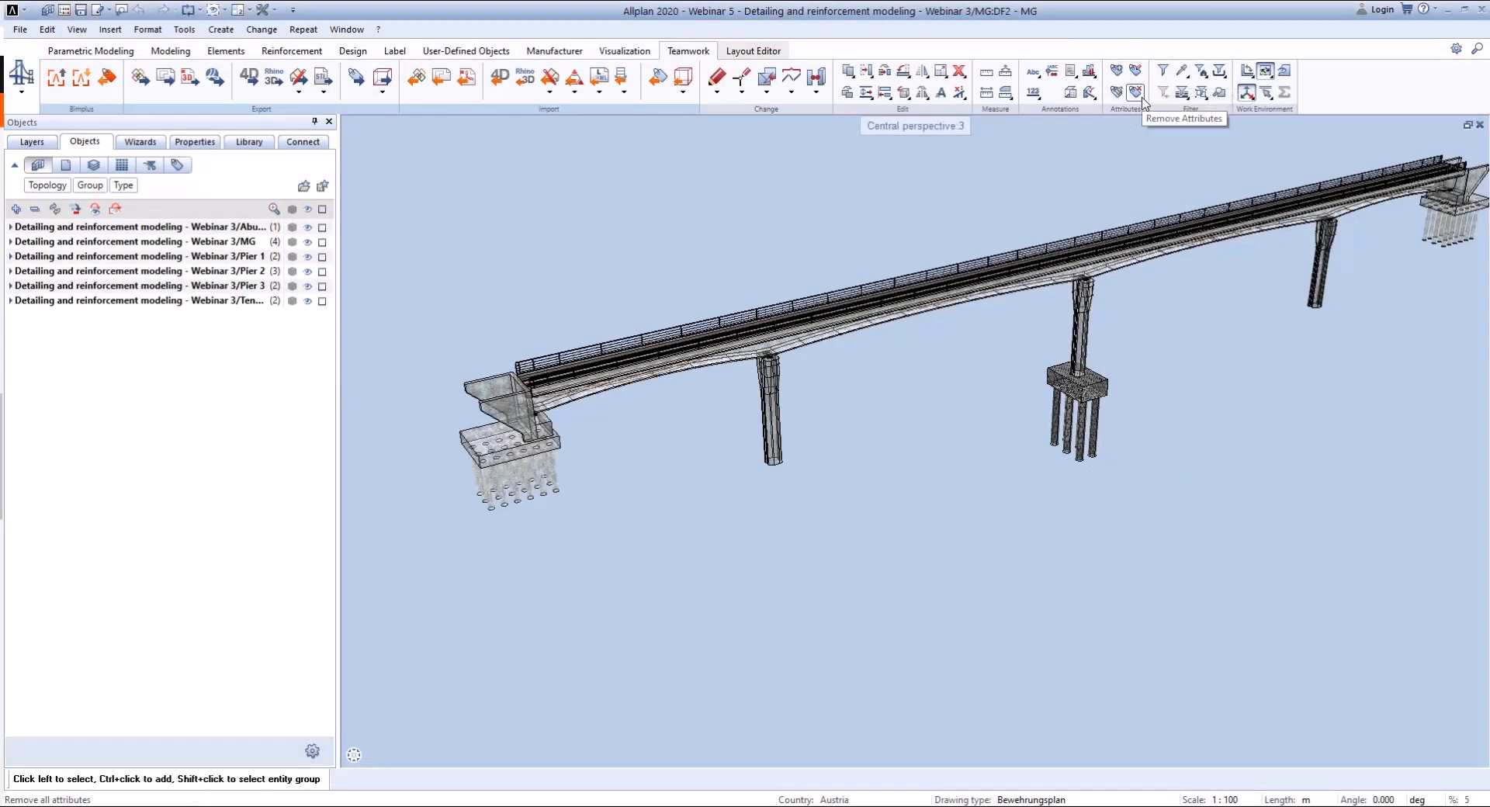
scroll(496, 404, "up", 5)
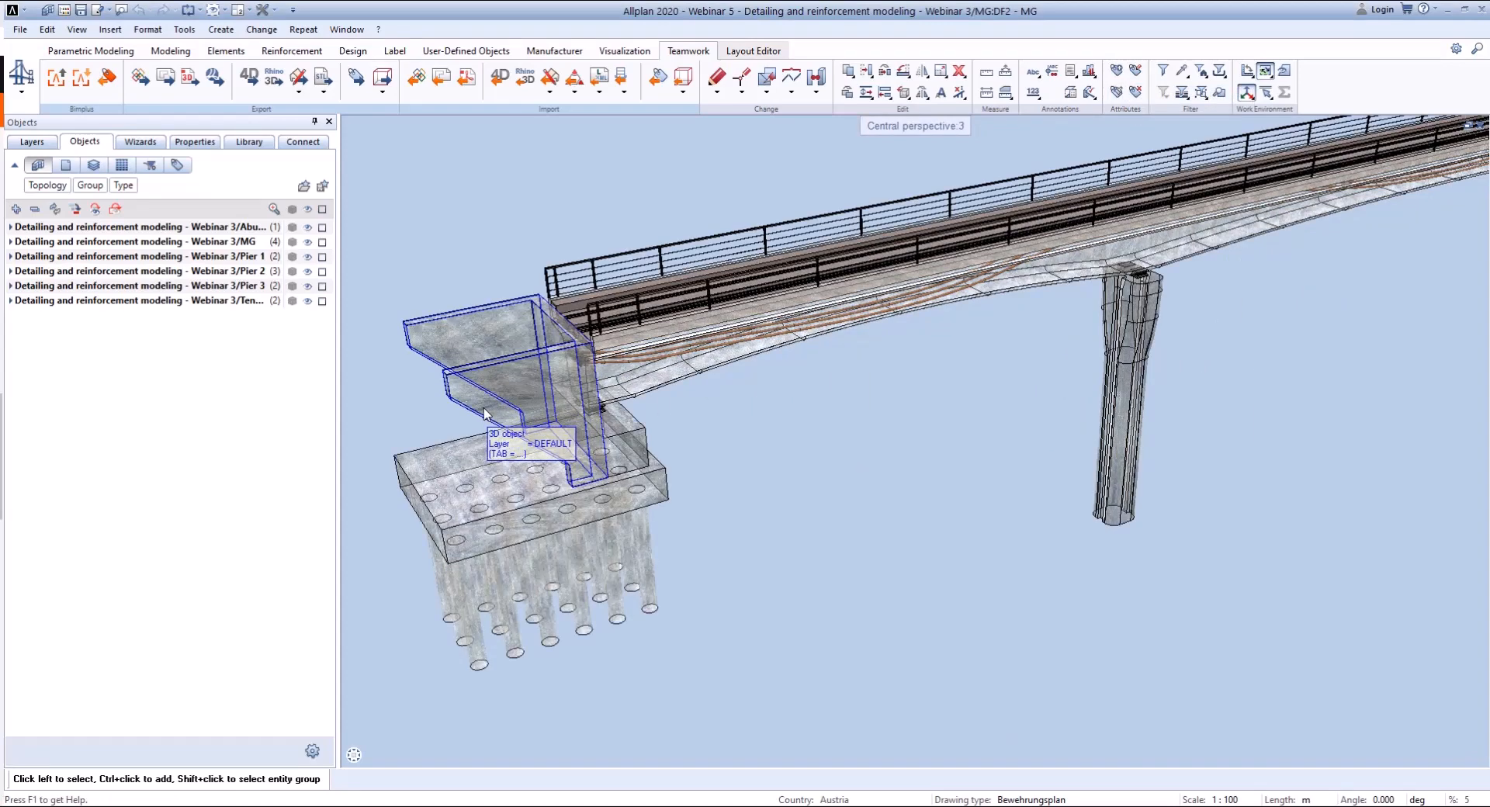
right_click(484, 412)
left_click(827, 593)
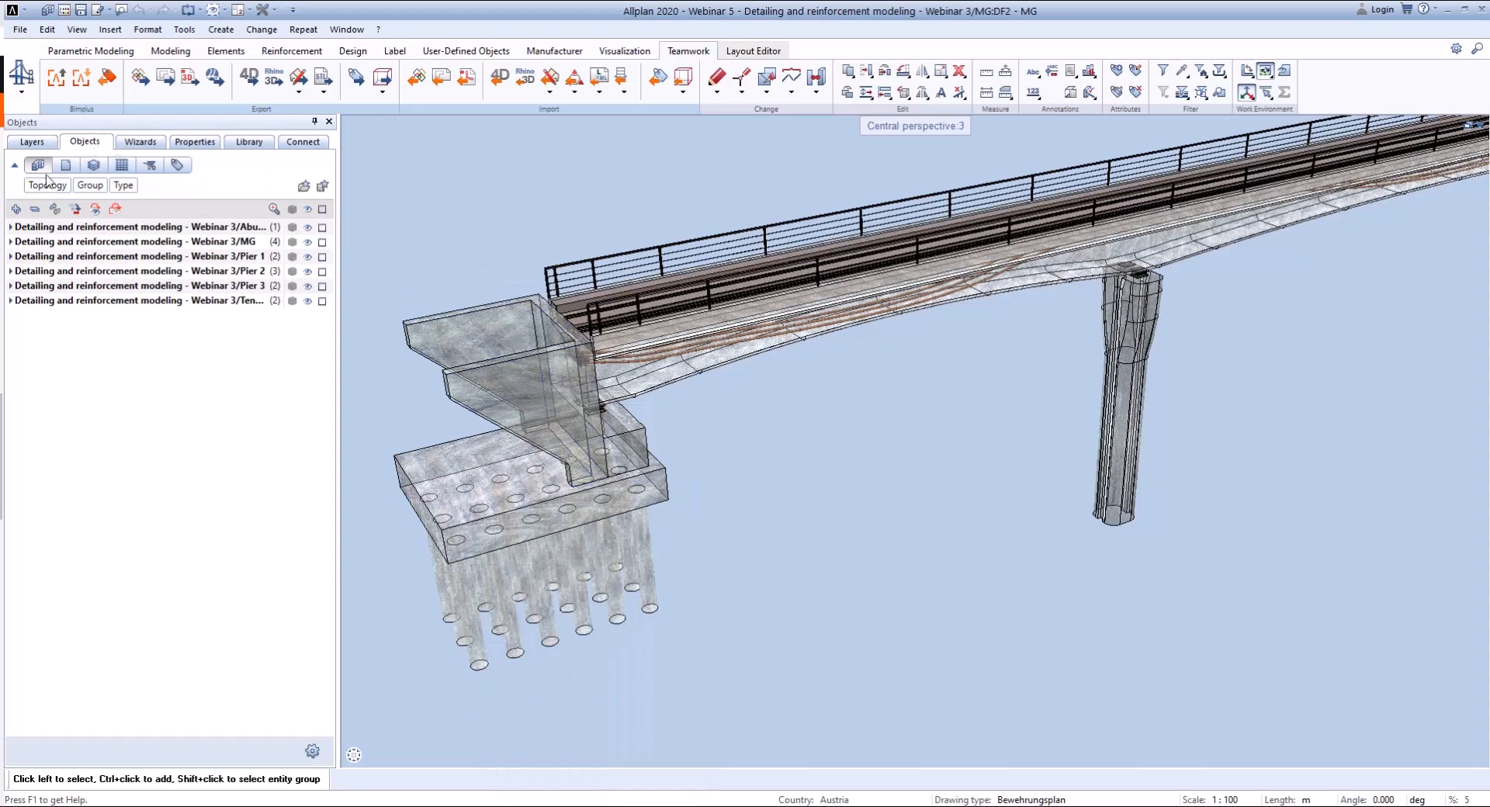
- Sort the object list by the Formwork type attribute and review the other attributes available for sorting
left_click(176, 164)
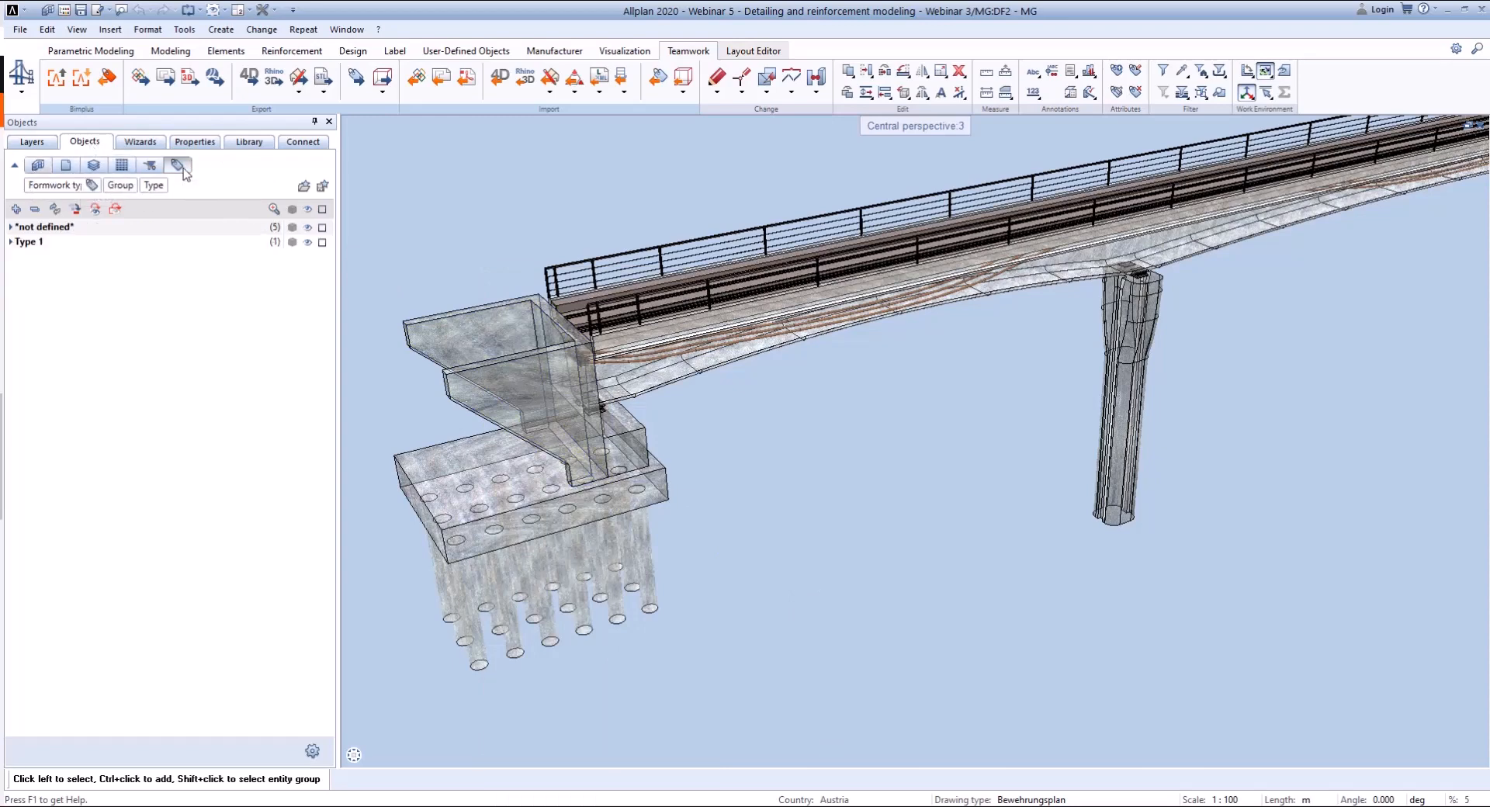
left_click(92, 188)
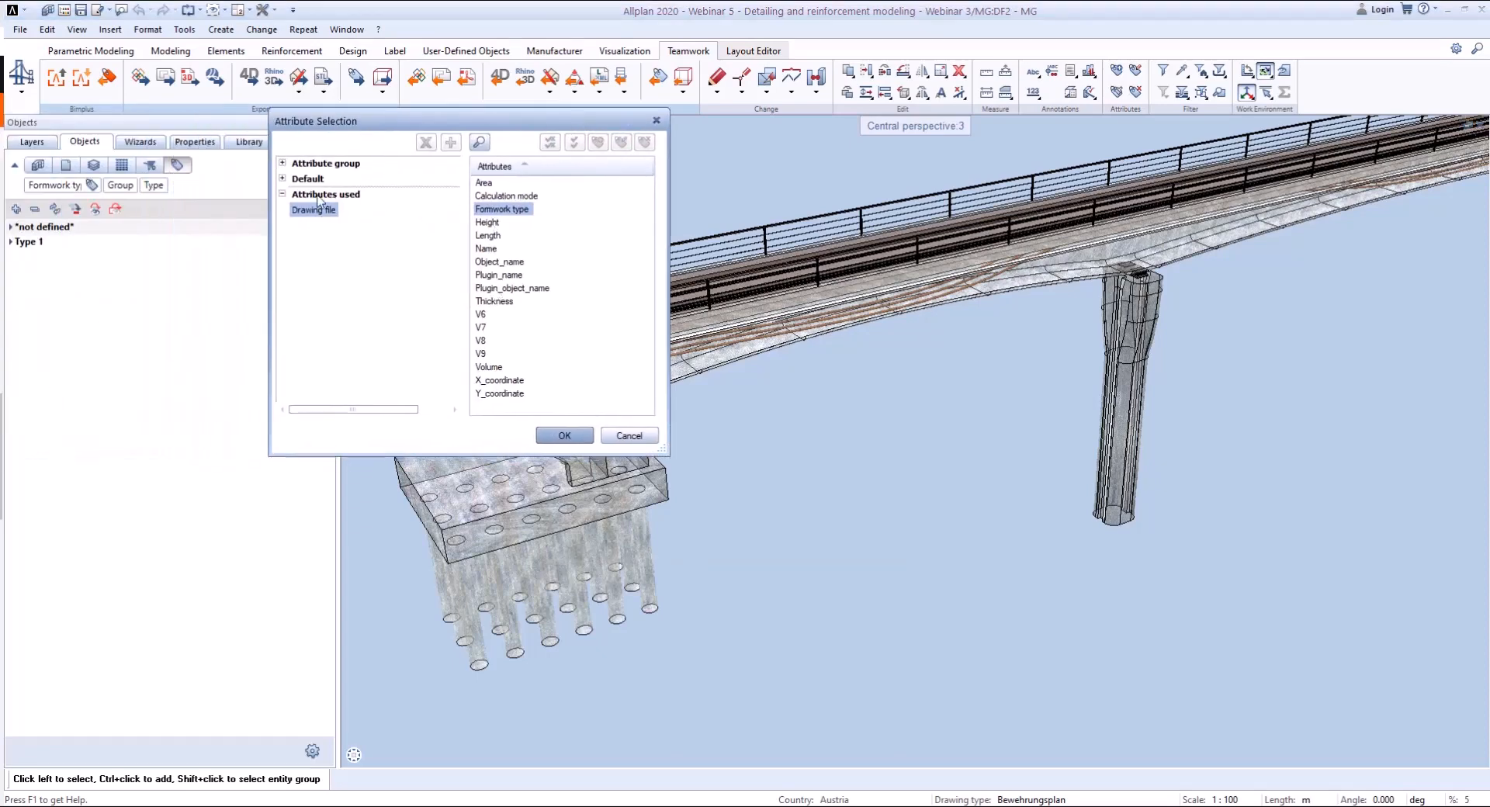
left_click(628, 435)
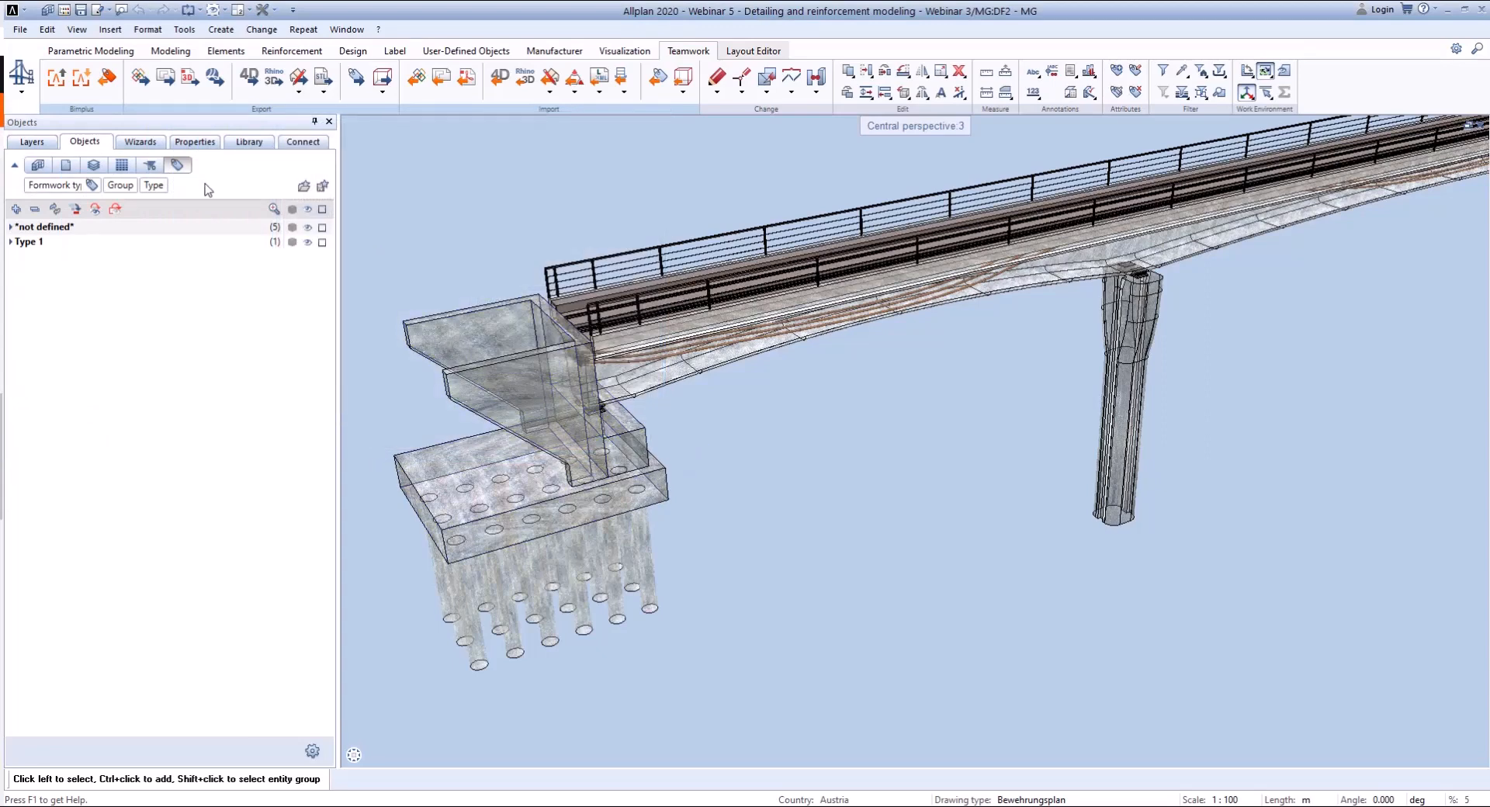
- Add Material as a sorting criterion for the object list, directly after Formwork type
left_click(16, 209)
left_click(76, 302)
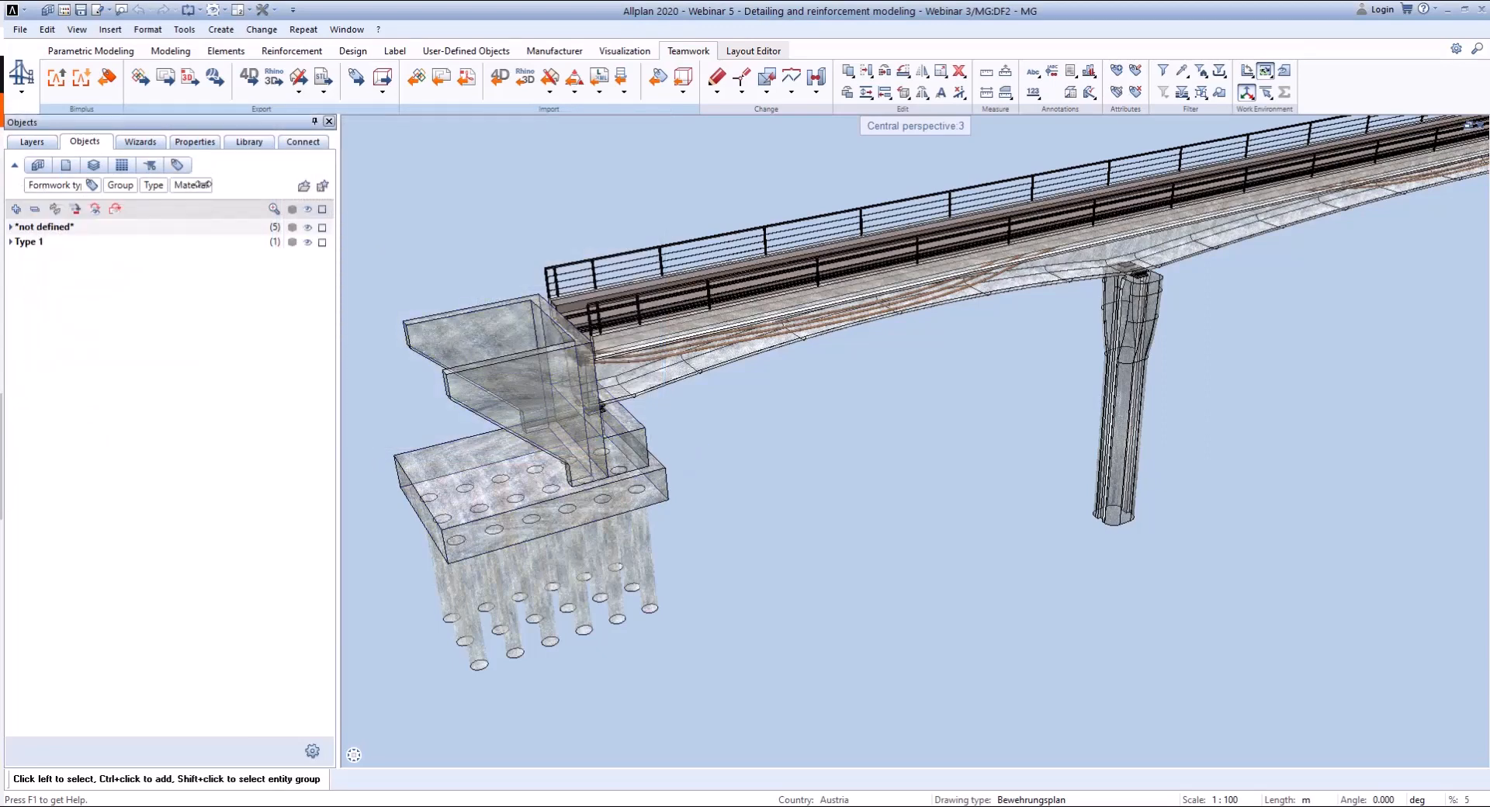
left_click_drag(187, 185, 107, 188)
- Expand the Type 1 and not defined formwork groups in the object list and select Type 1
scroll(440, 295, "down", 3)
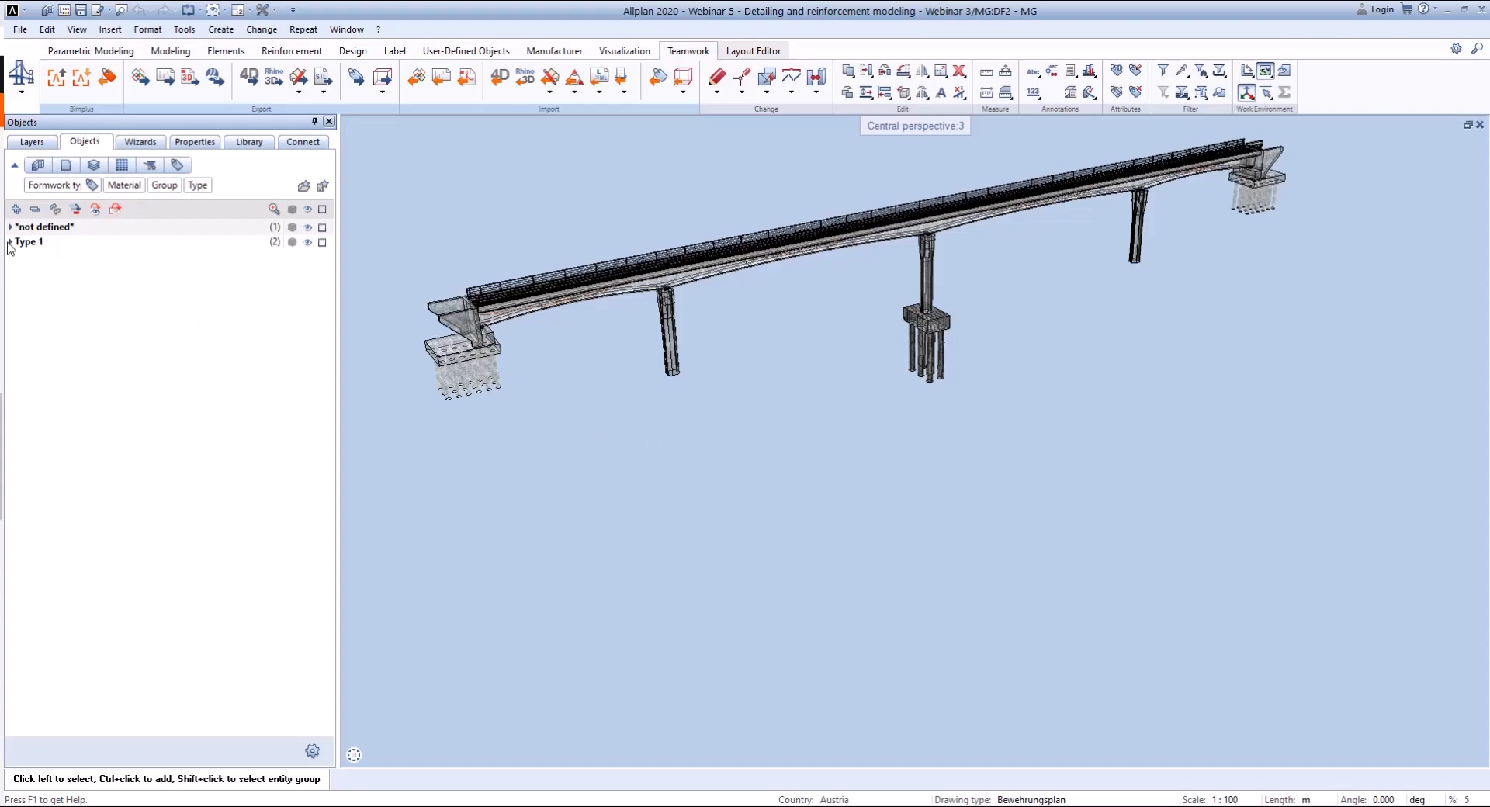
left_click(11, 242)
left_click(10, 227)
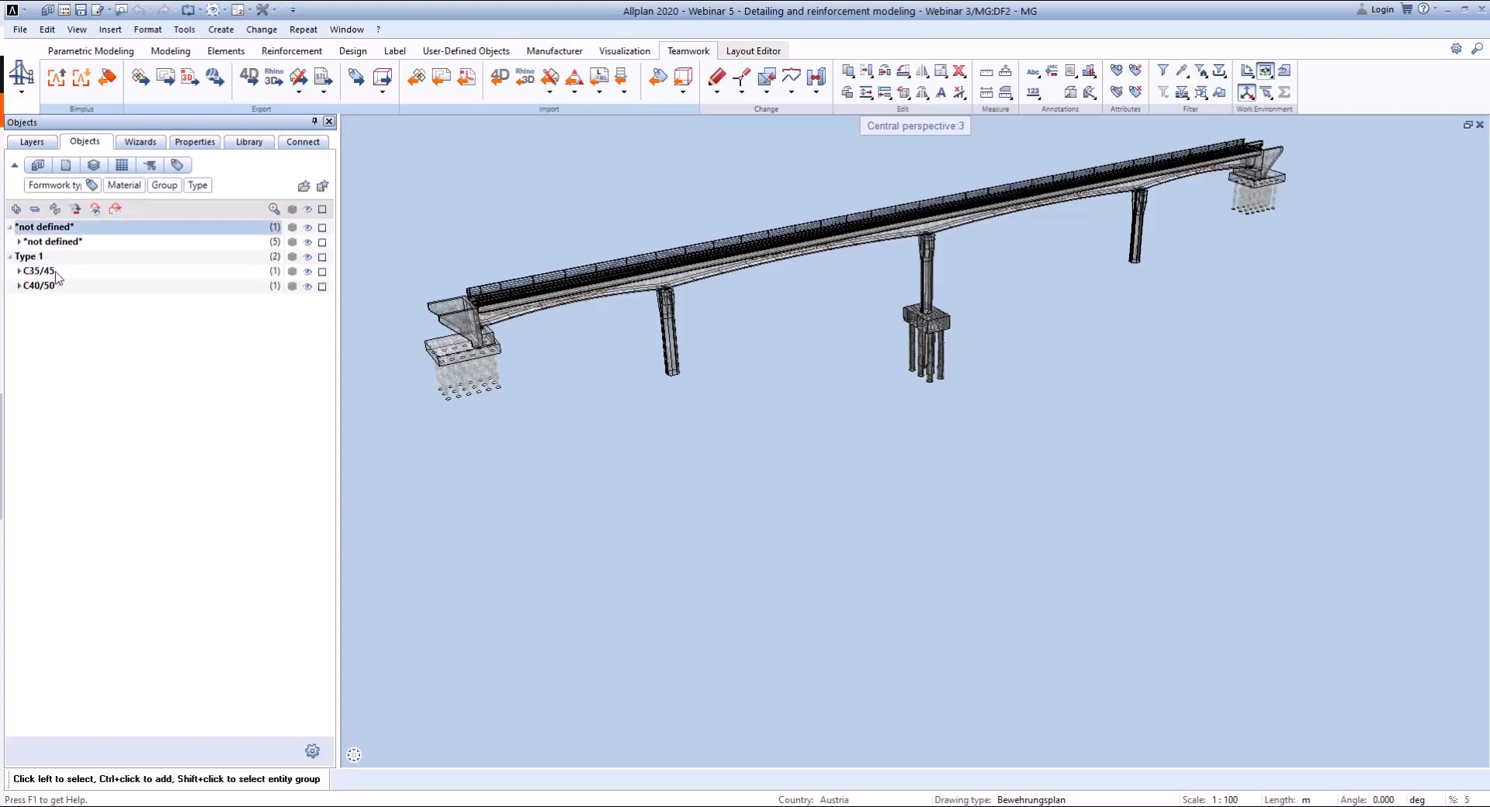
left_click(47, 262)
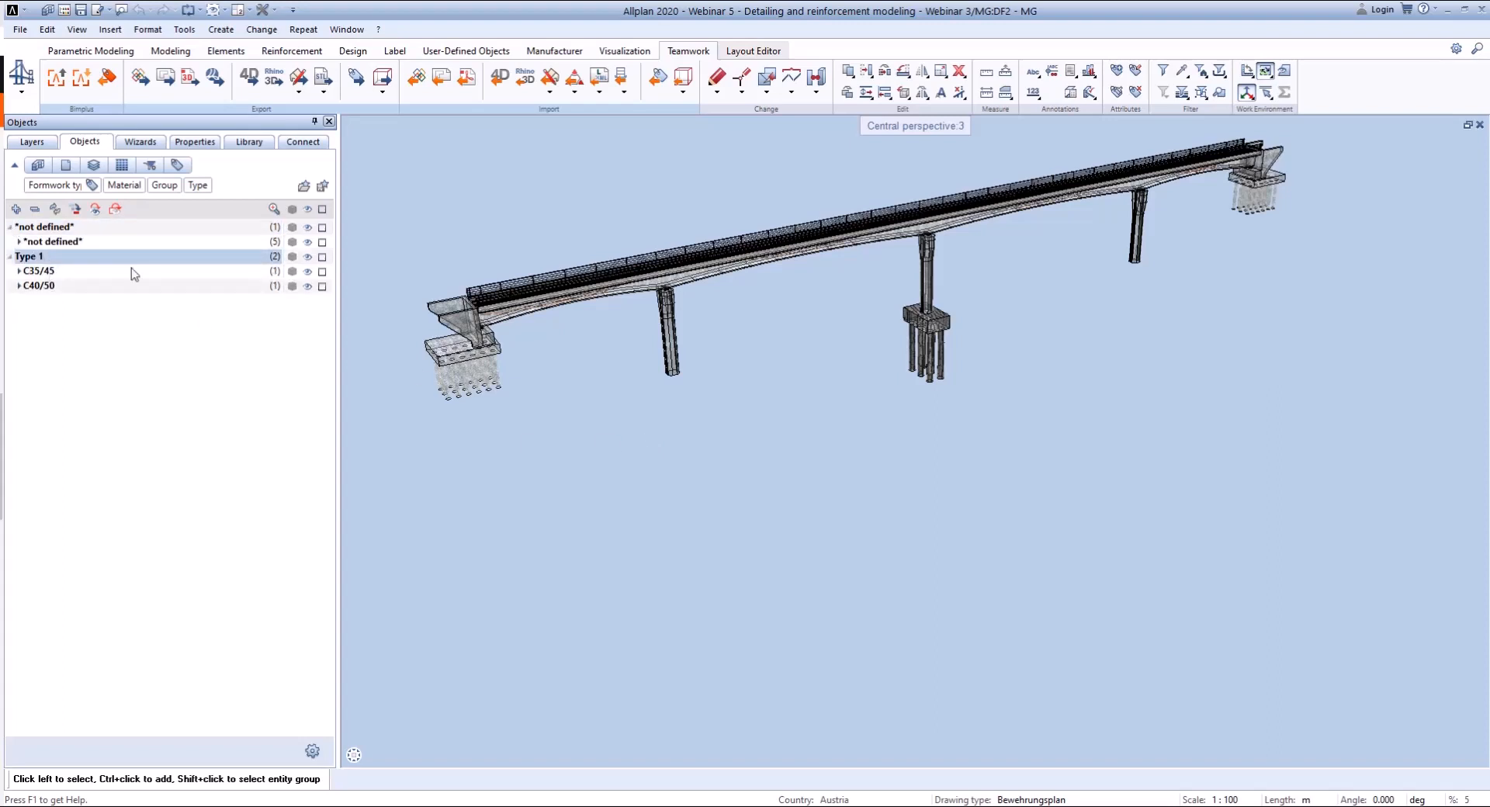
- Hide and show again the Type 1 group, its C35/45 subgroup and its C40/50 subgroup, one after another
left_click(307, 256)
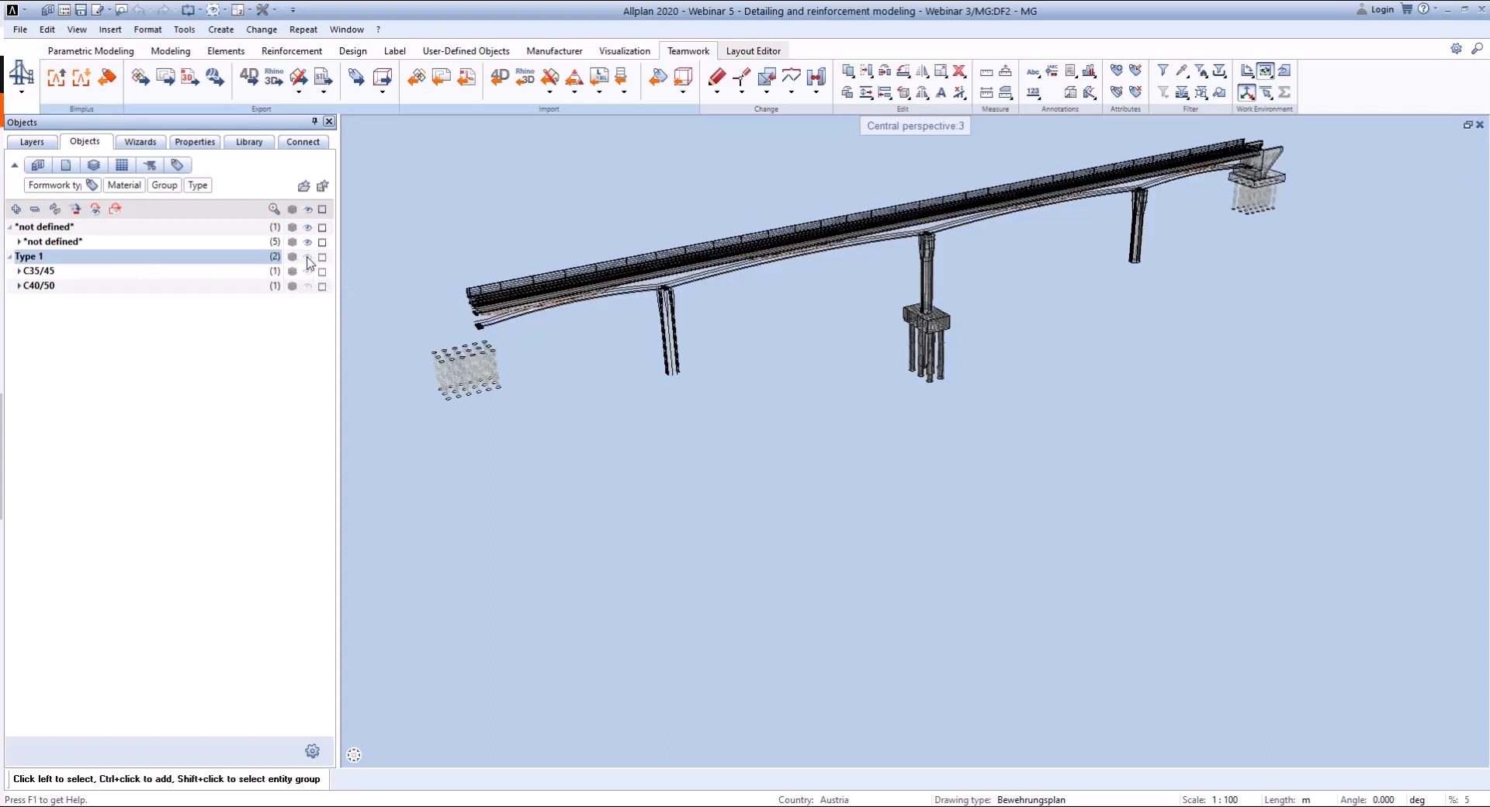
left_click(307, 257)
left_click(308, 272)
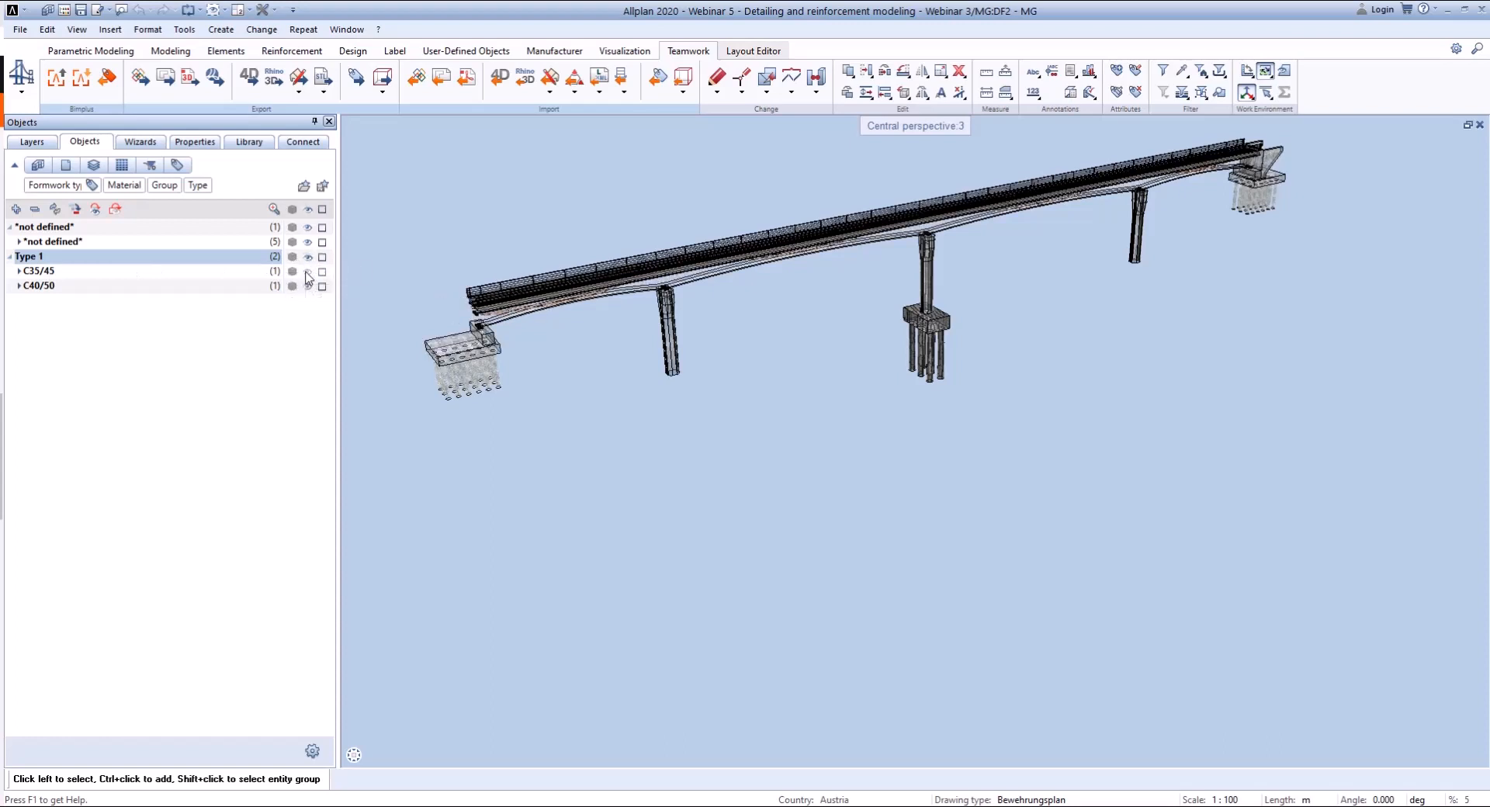
left_click(308, 272)
left_click(309, 286)
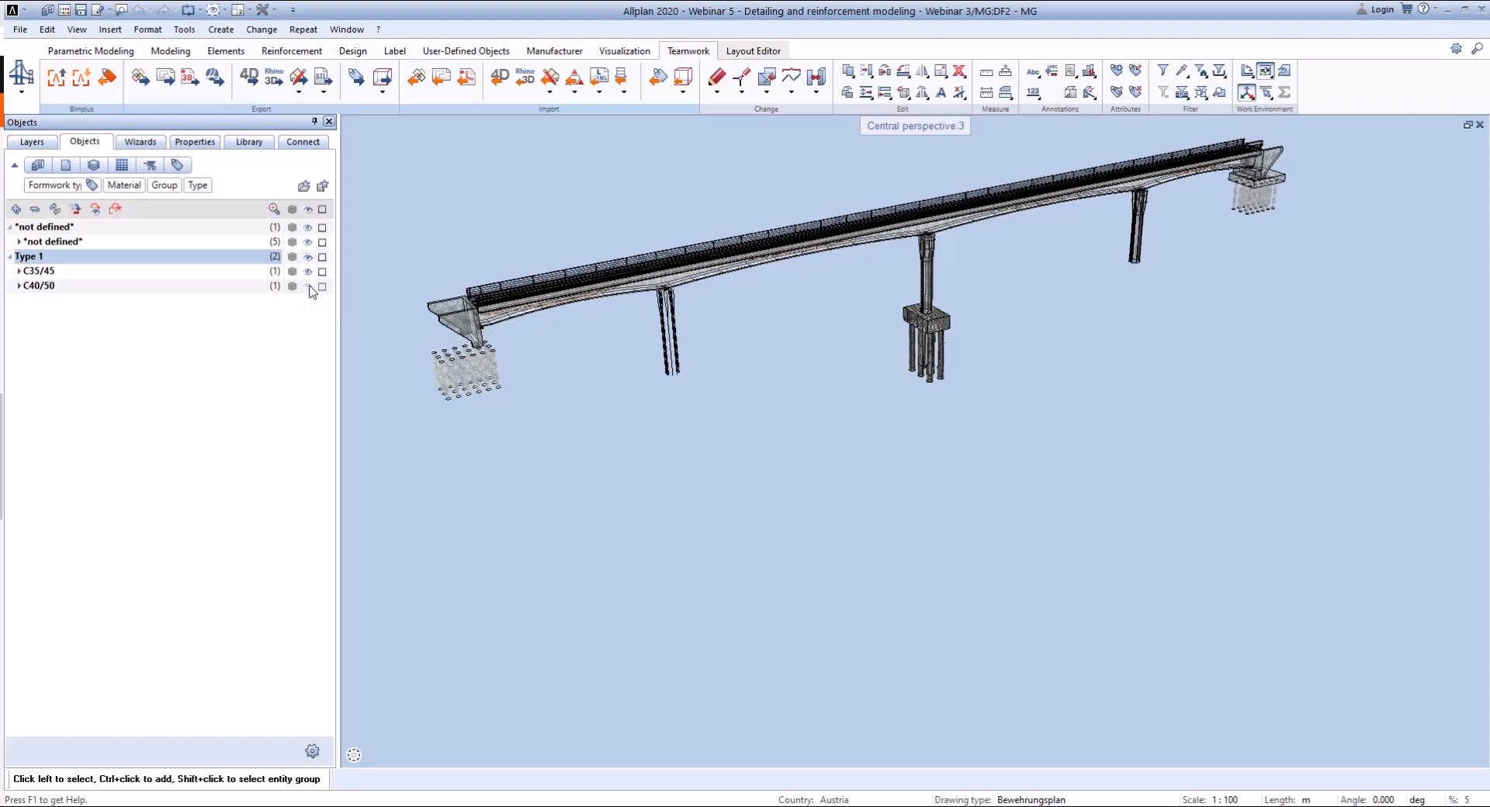
left_click(309, 286)
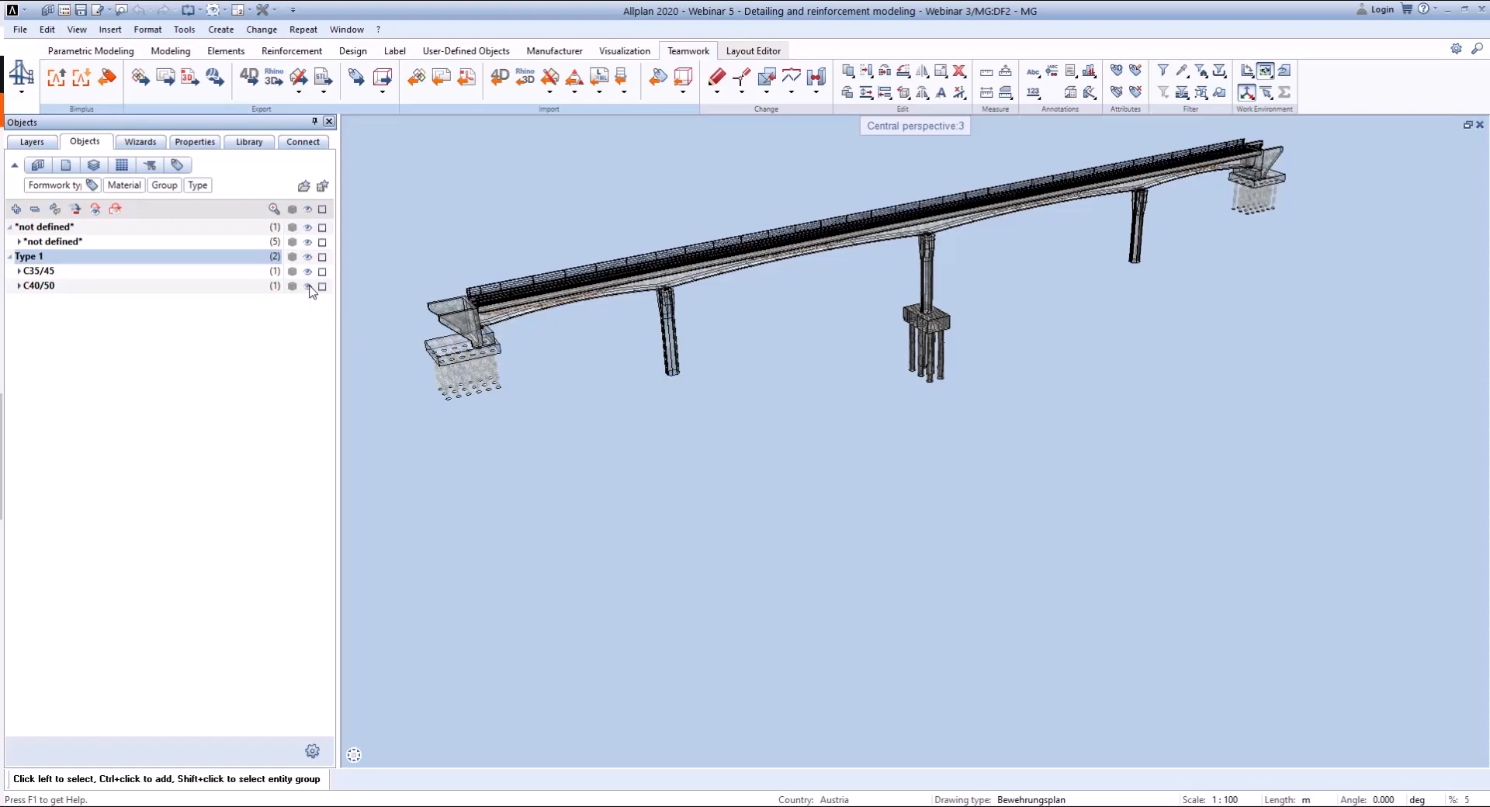
- Examine the object types in the subgroup without a defined material, and collapse it again
left_click(18, 242)
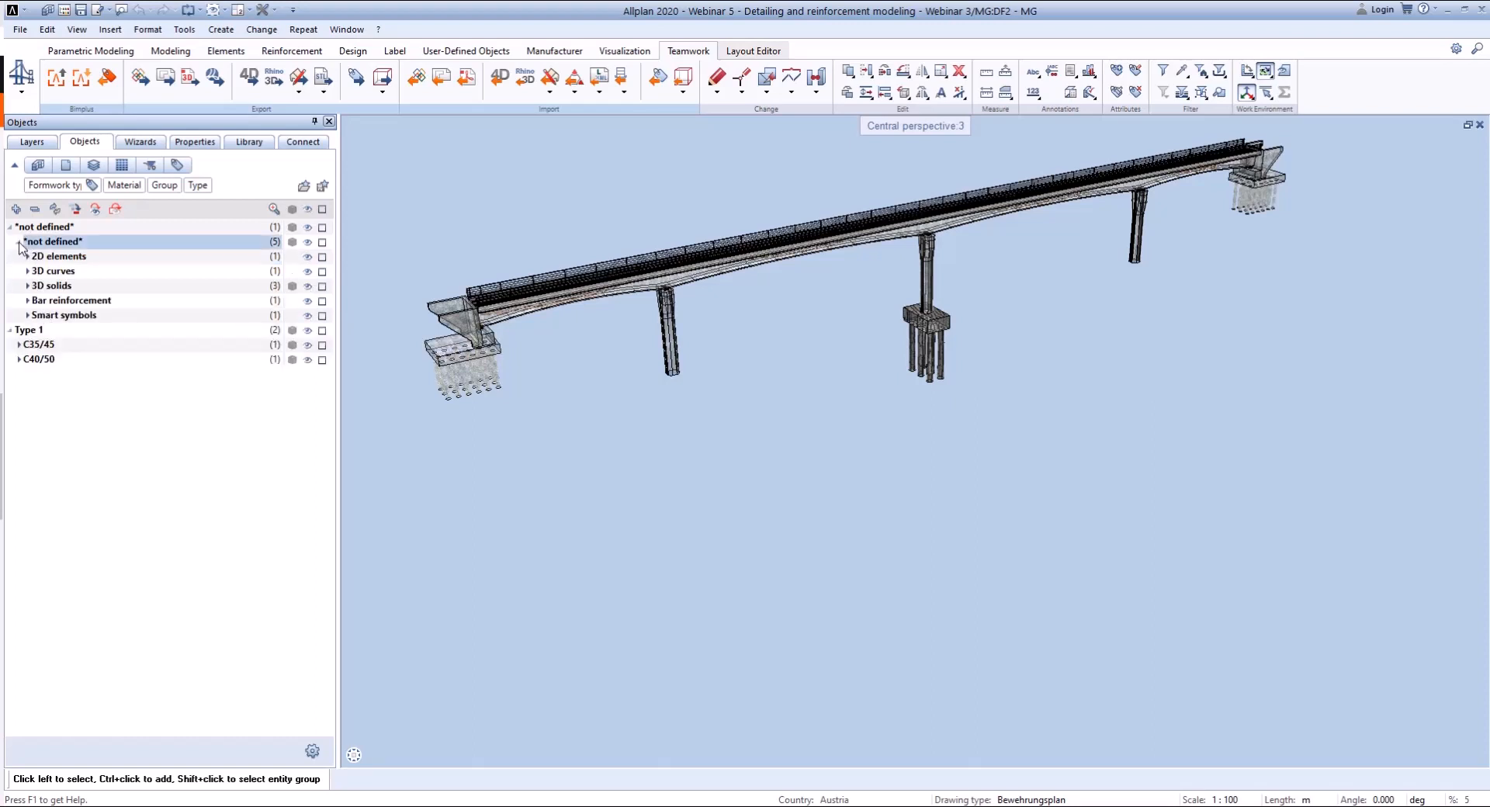
left_click(19, 242)
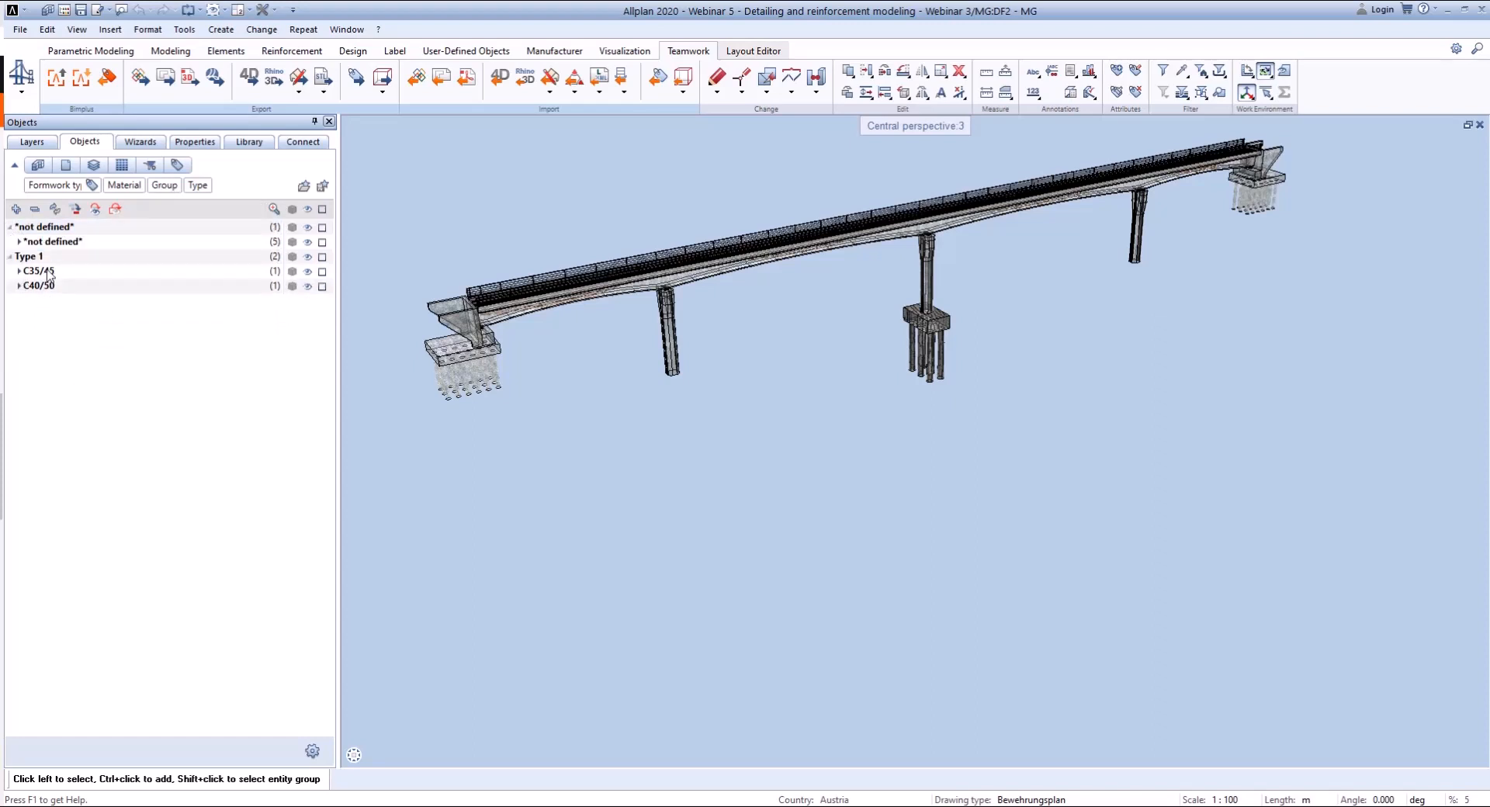
left_click(307, 257)
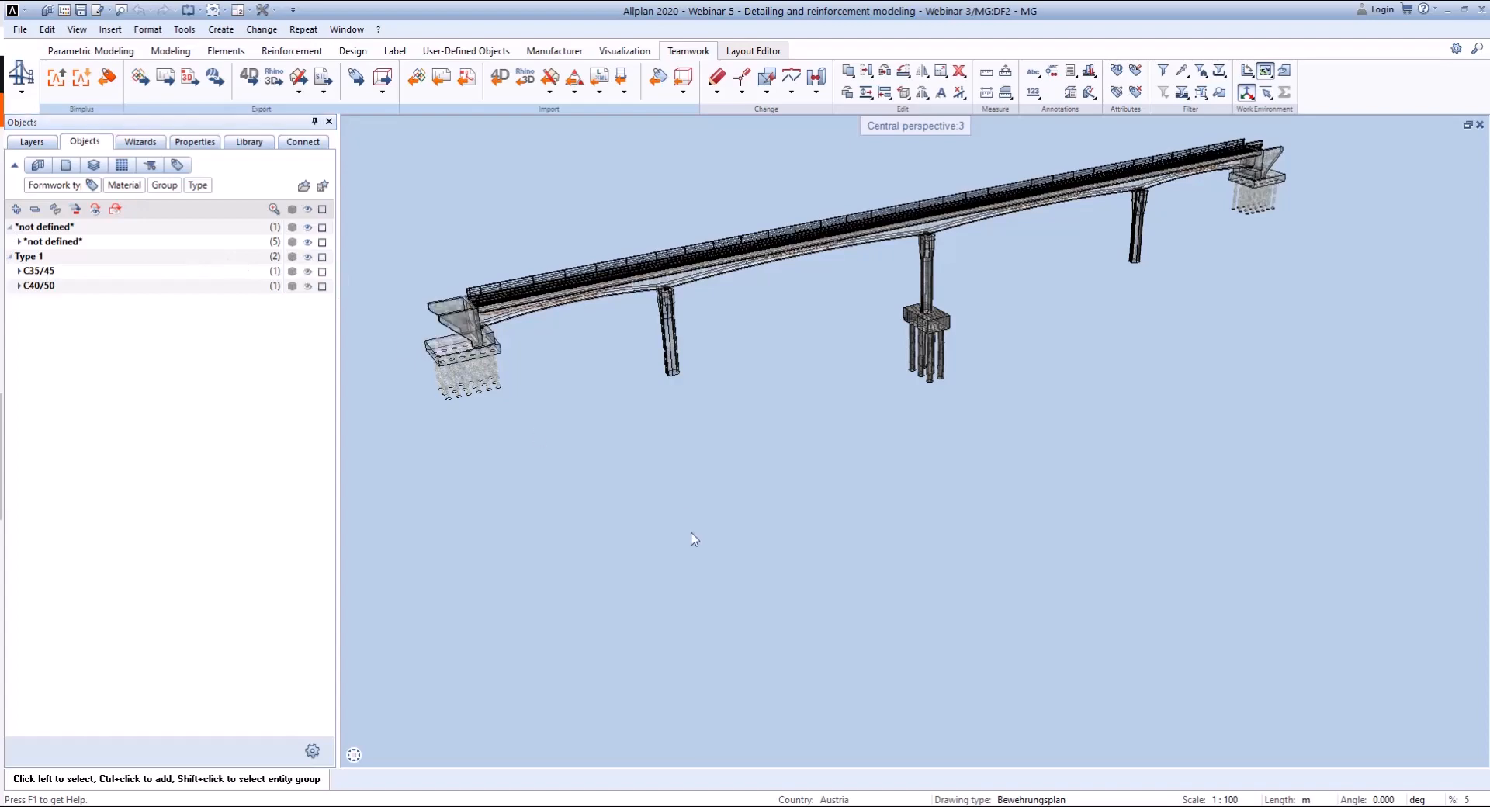
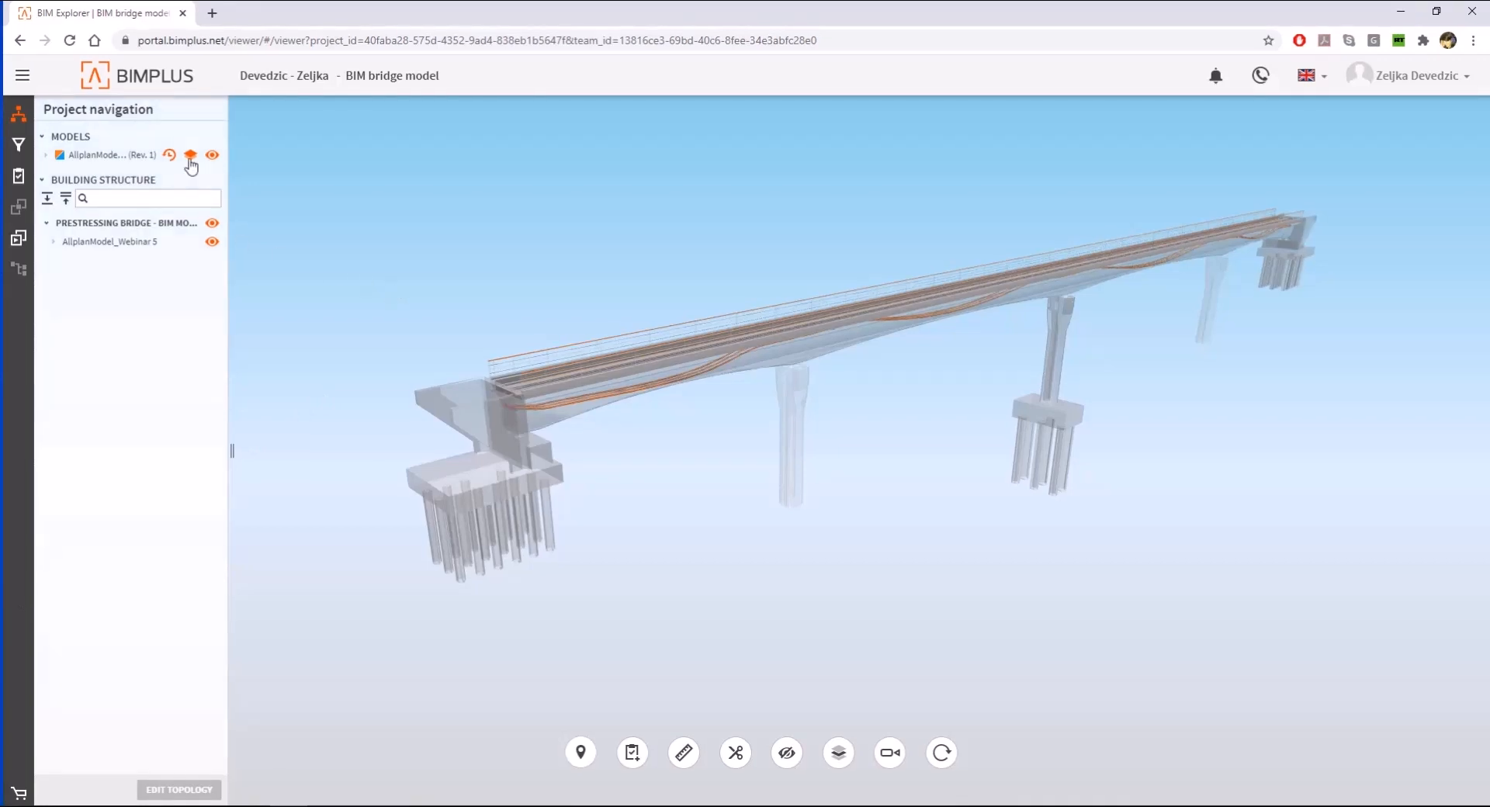
- Open the Property manager and copy the IFC Advanced property set template under the name Webinar 5
left_click(23, 78)
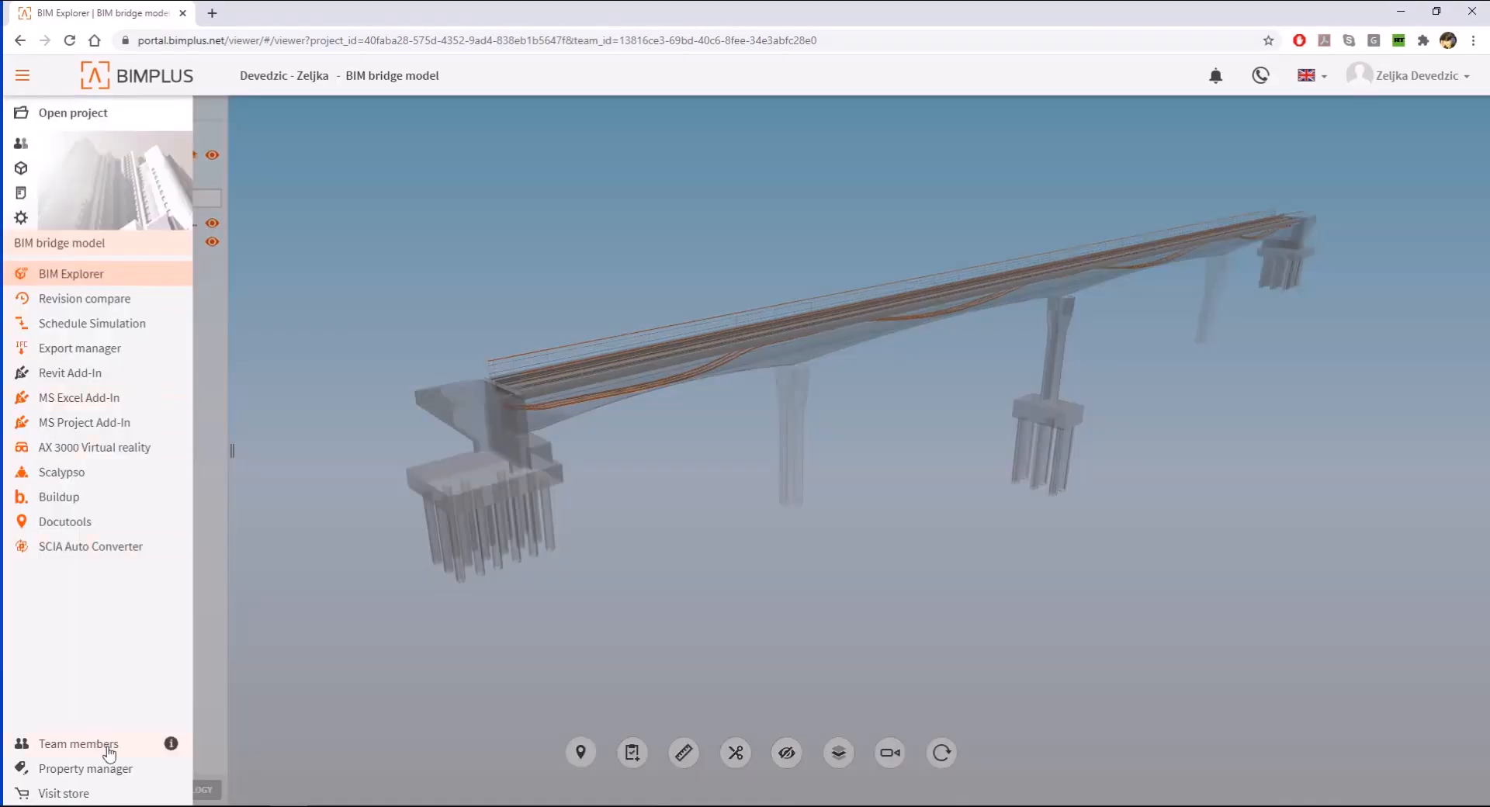
left_click(85, 768)
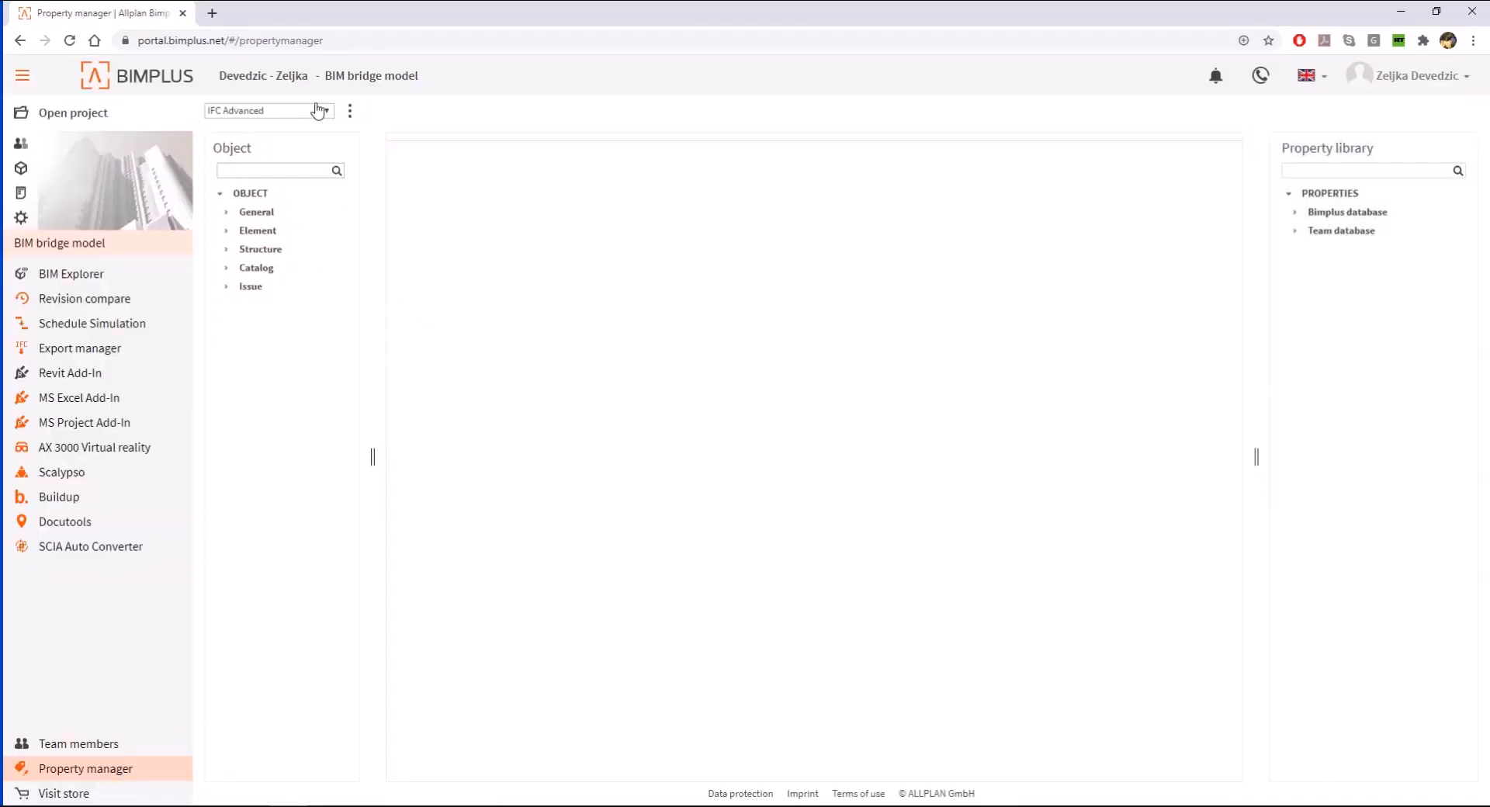
left_click(322, 112)
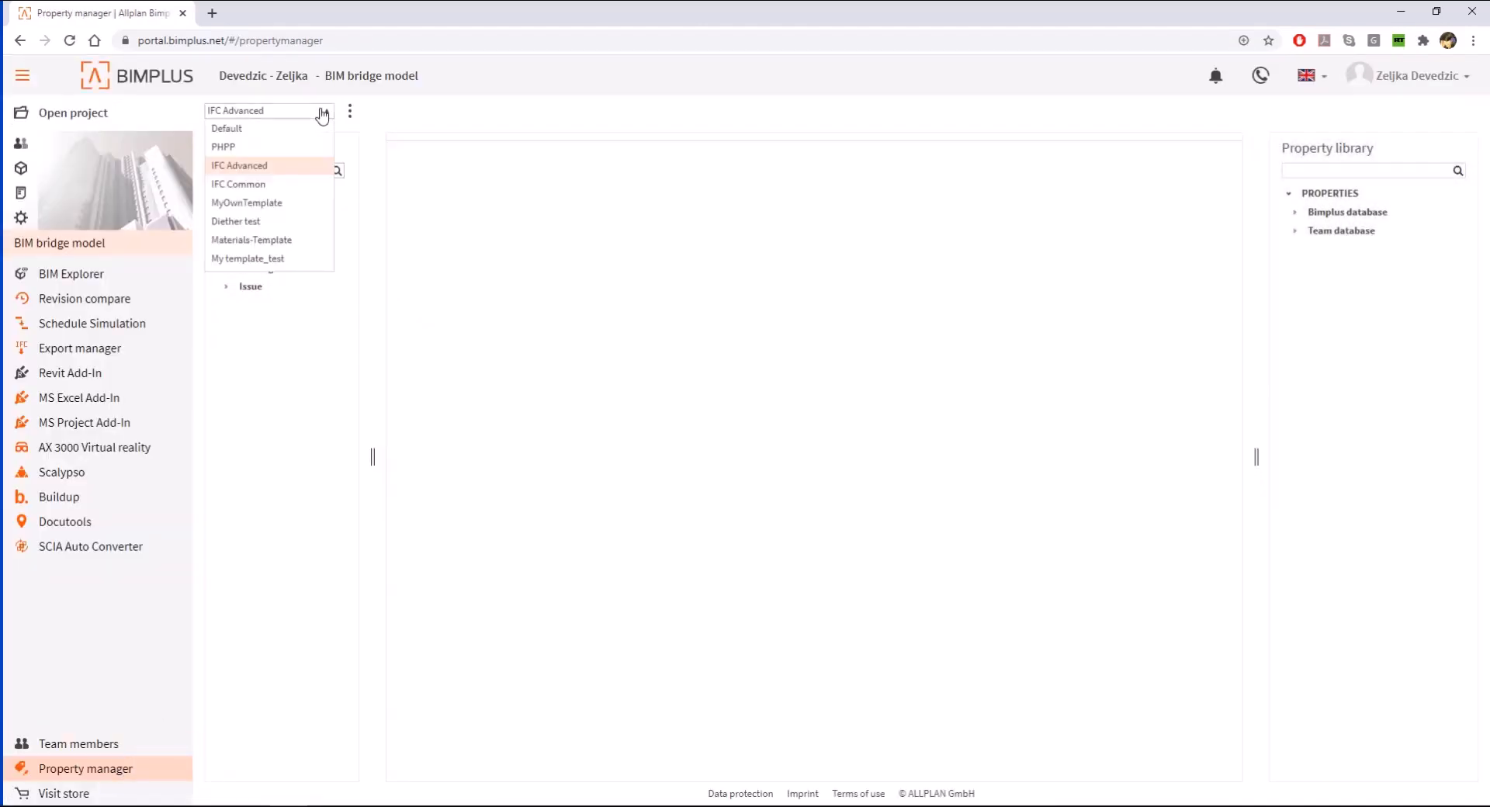
left_click(314, 166)
left_click(350, 112)
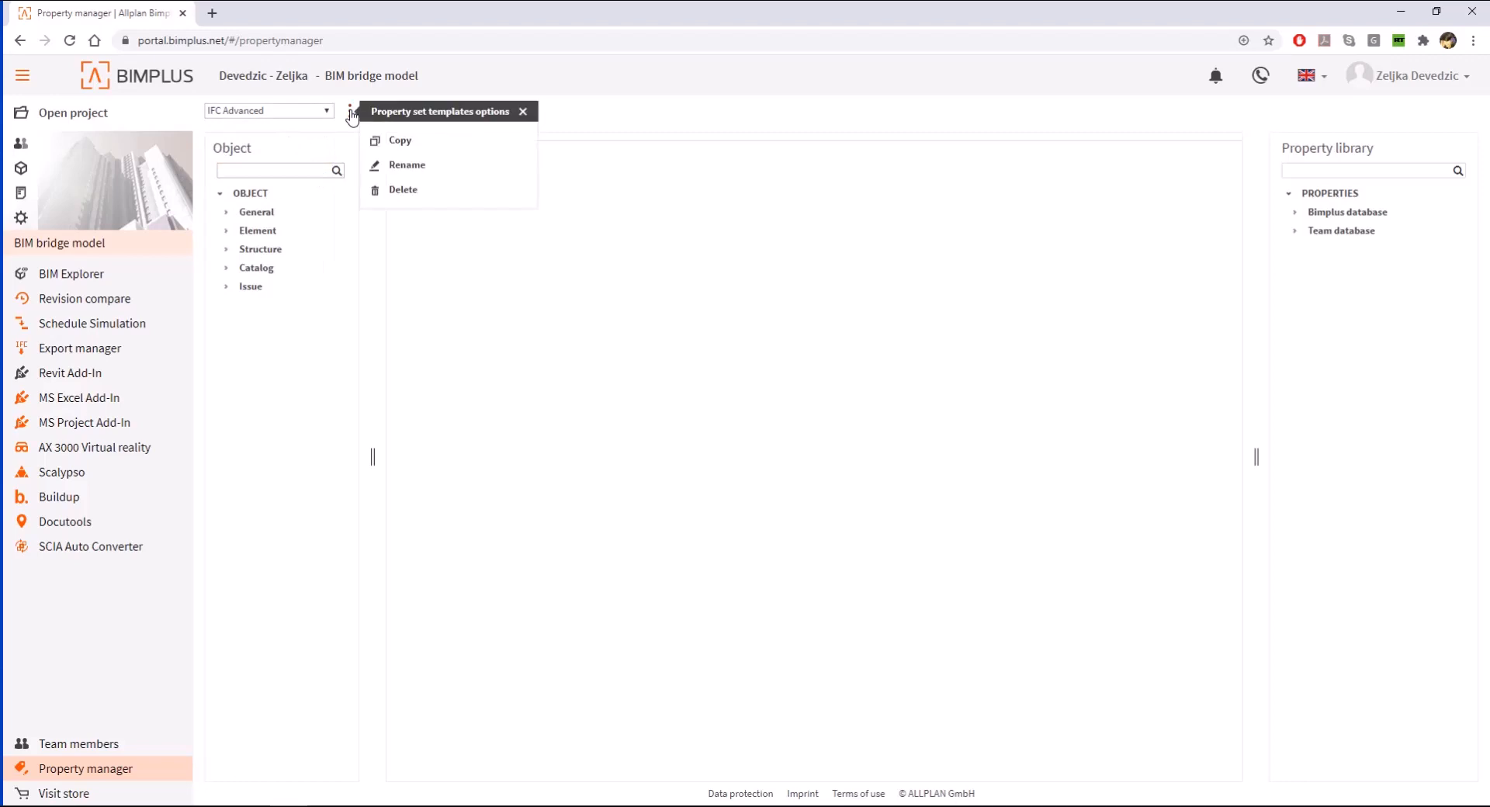
left_click(428, 142)
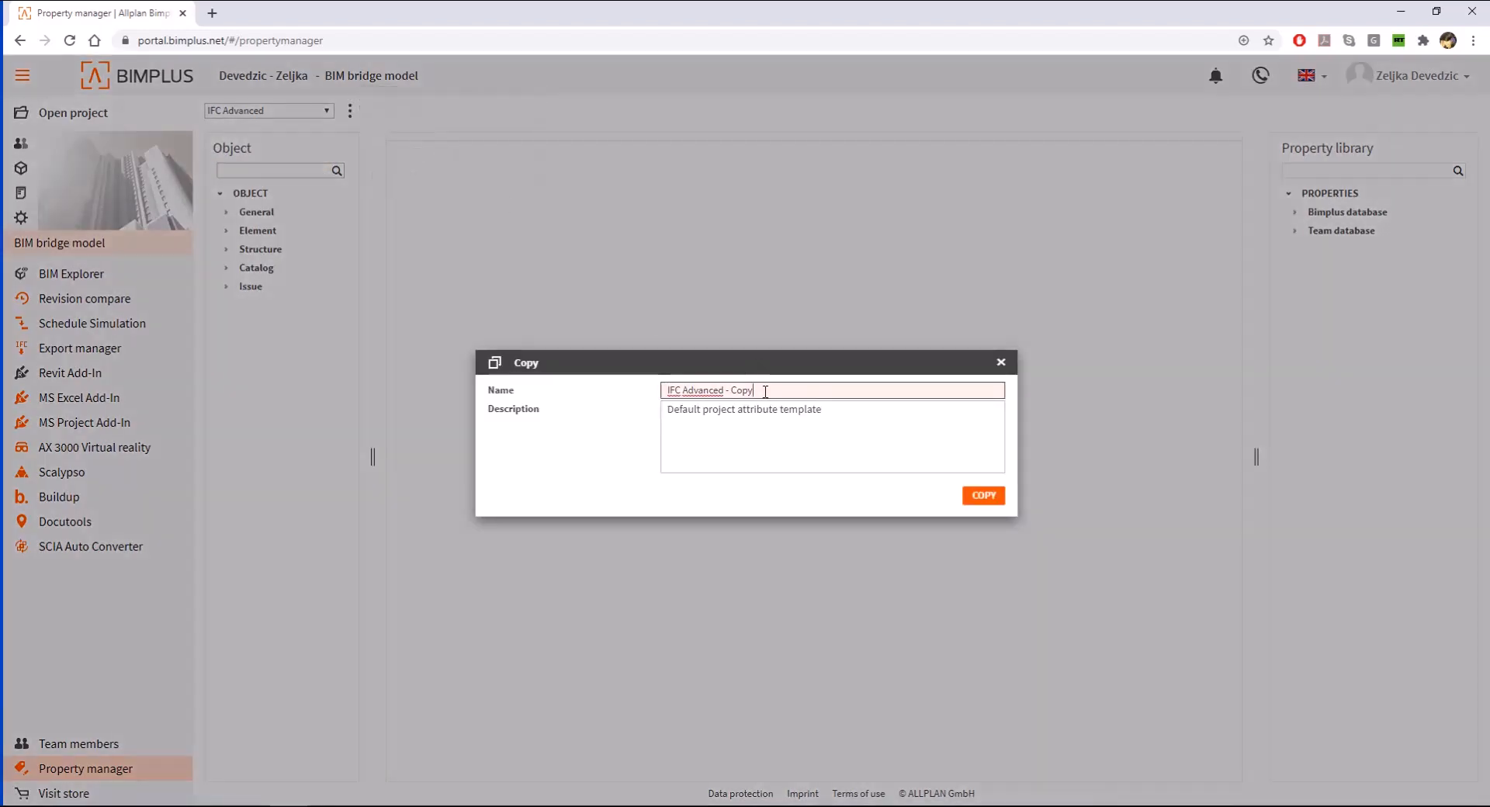
left_click_drag(765, 392, 609, 392)
type("Webinar 5")
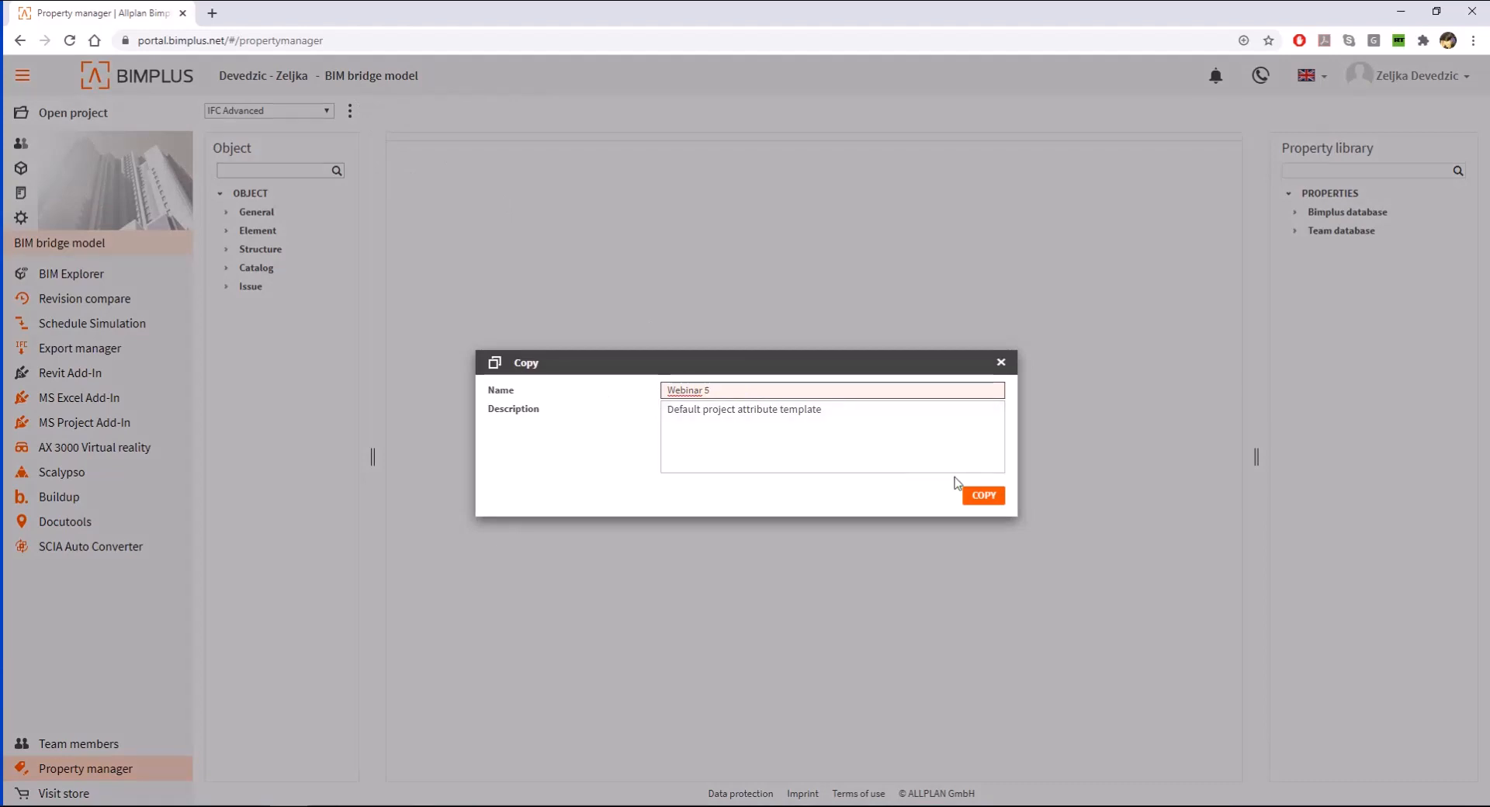
left_click(983, 497)
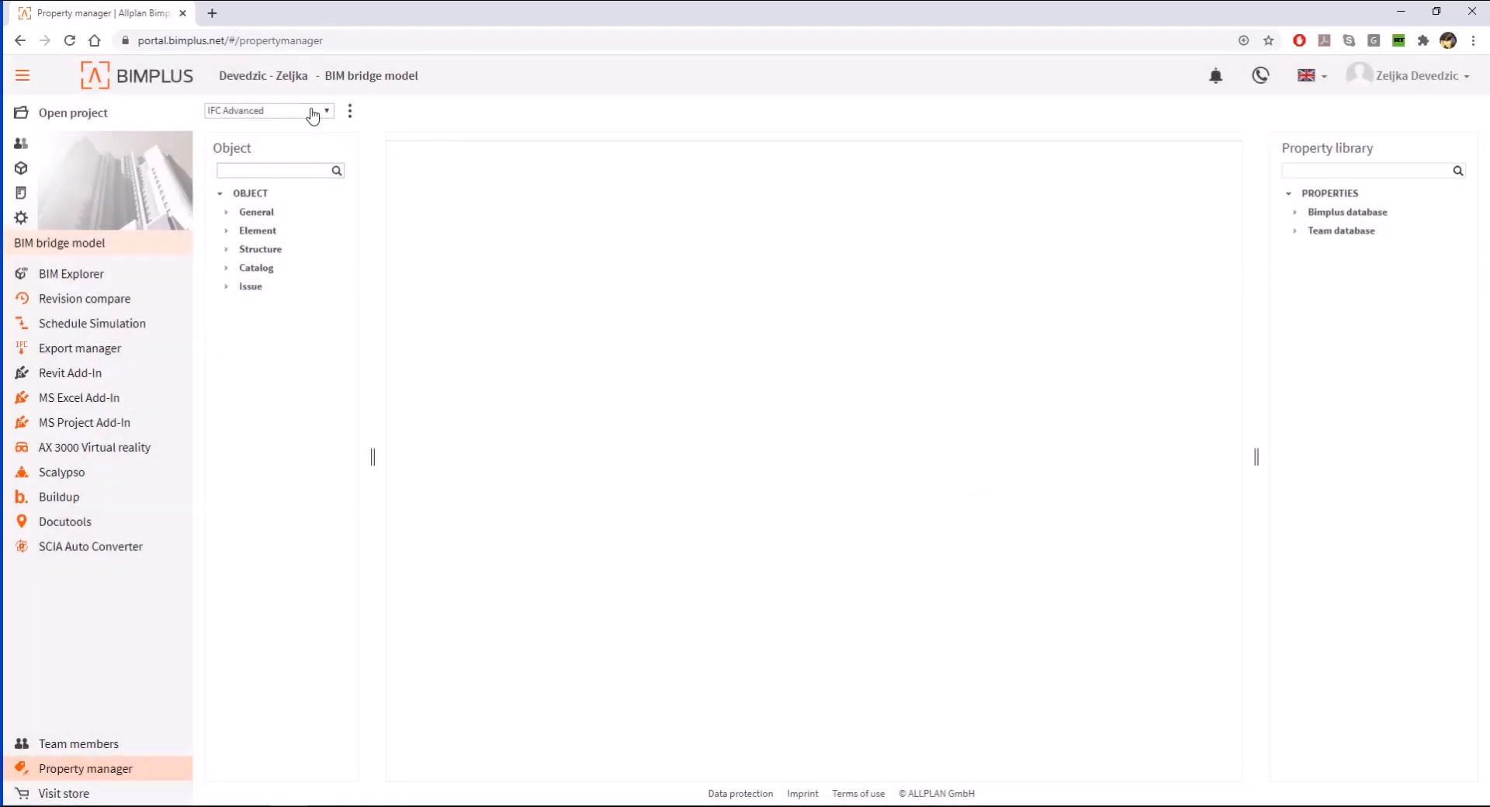
- Switch to the Webinar 5 template, expand the Element category and view Bridge's property sets and object types
left_click(313, 113)
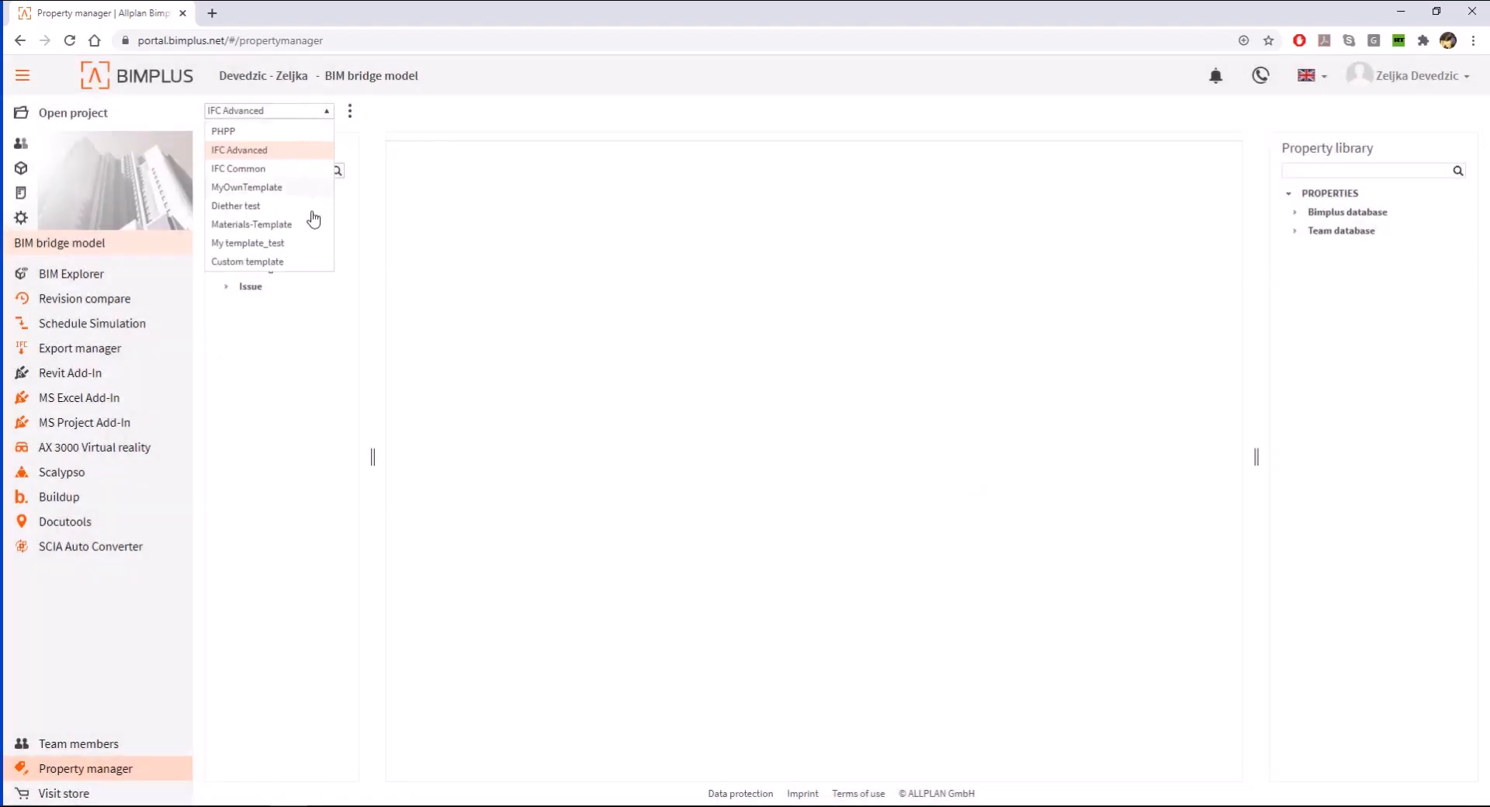
left_click(289, 245)
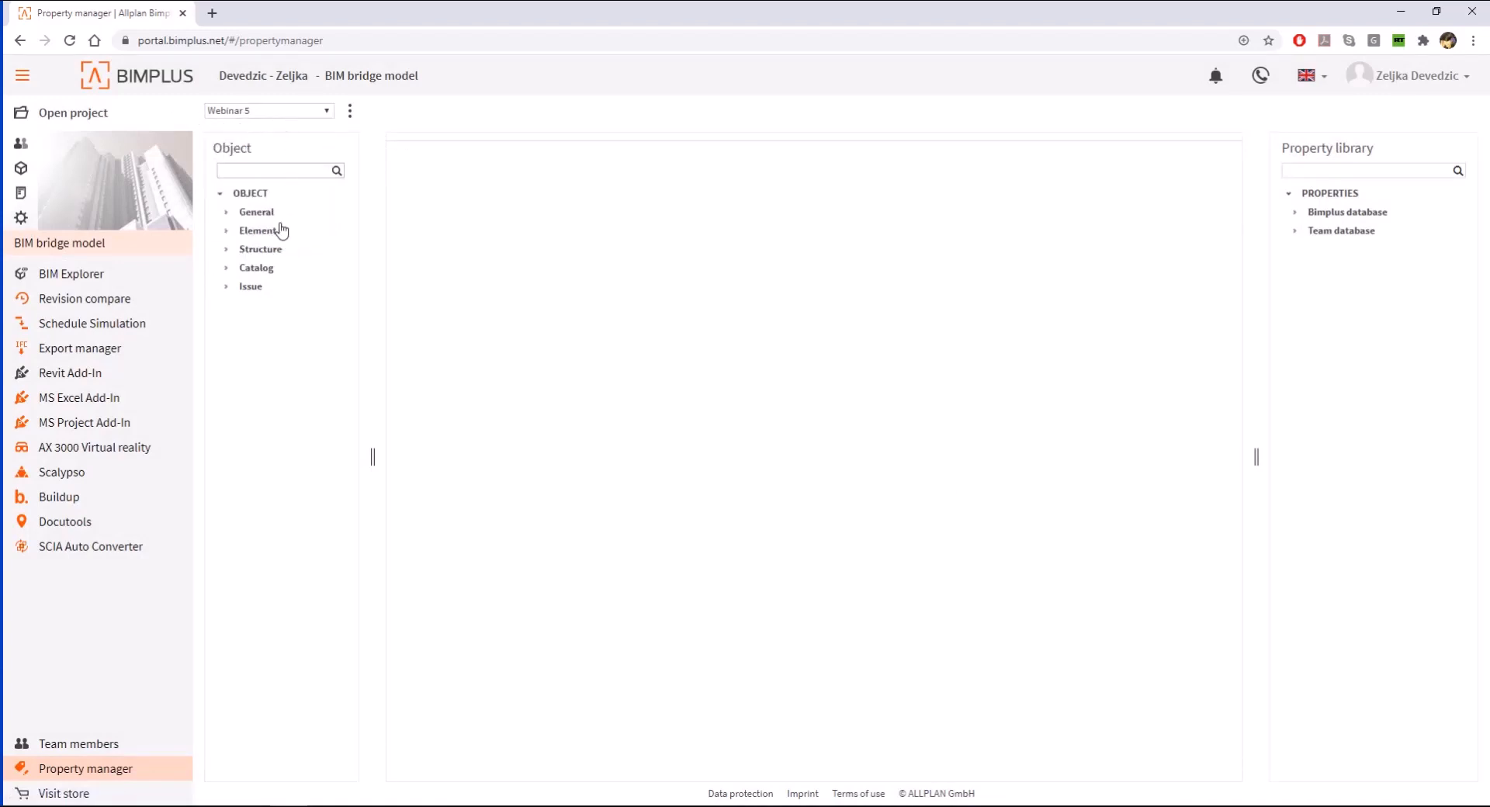
left_click(228, 231)
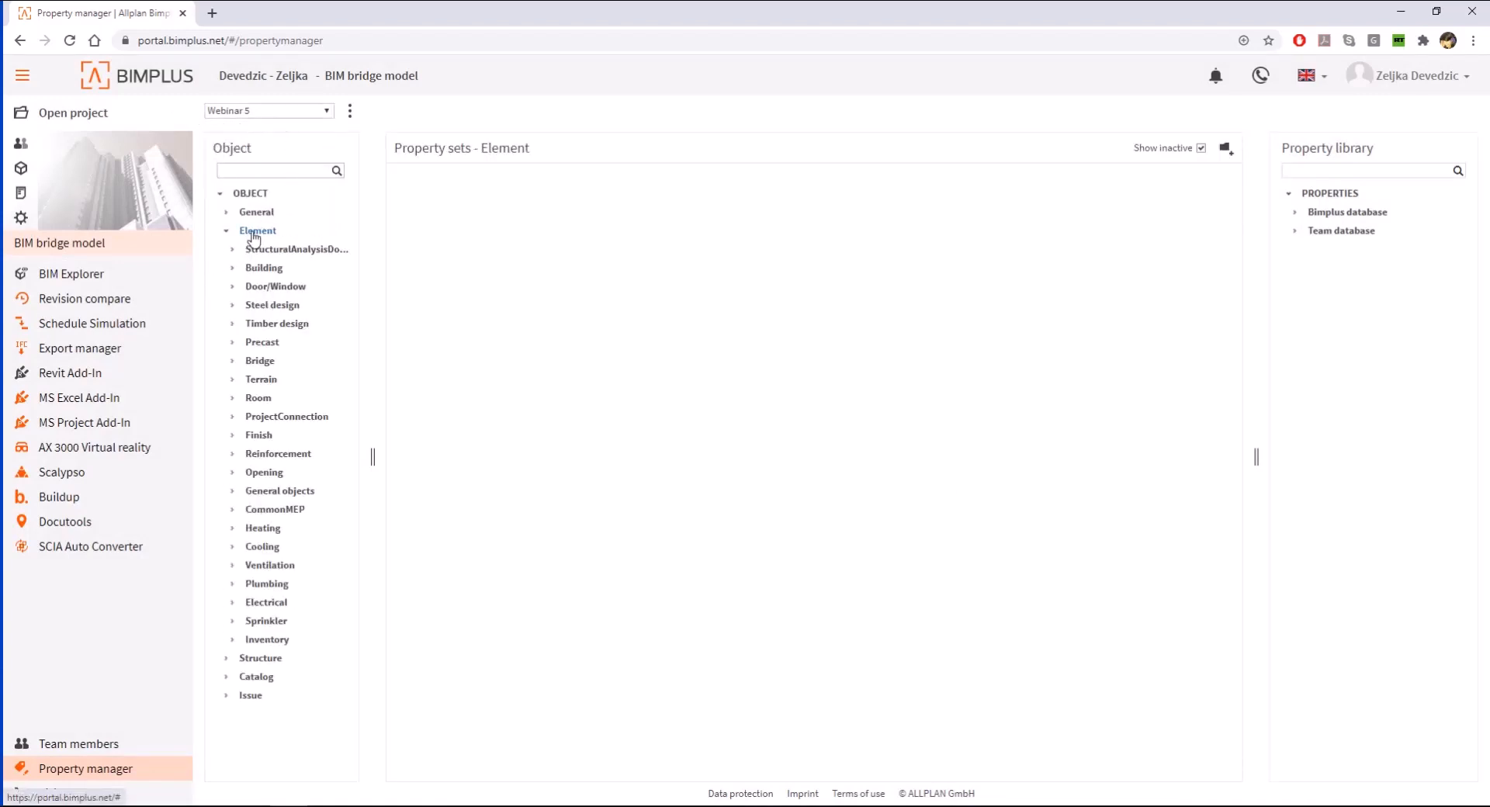
left_click(259, 362)
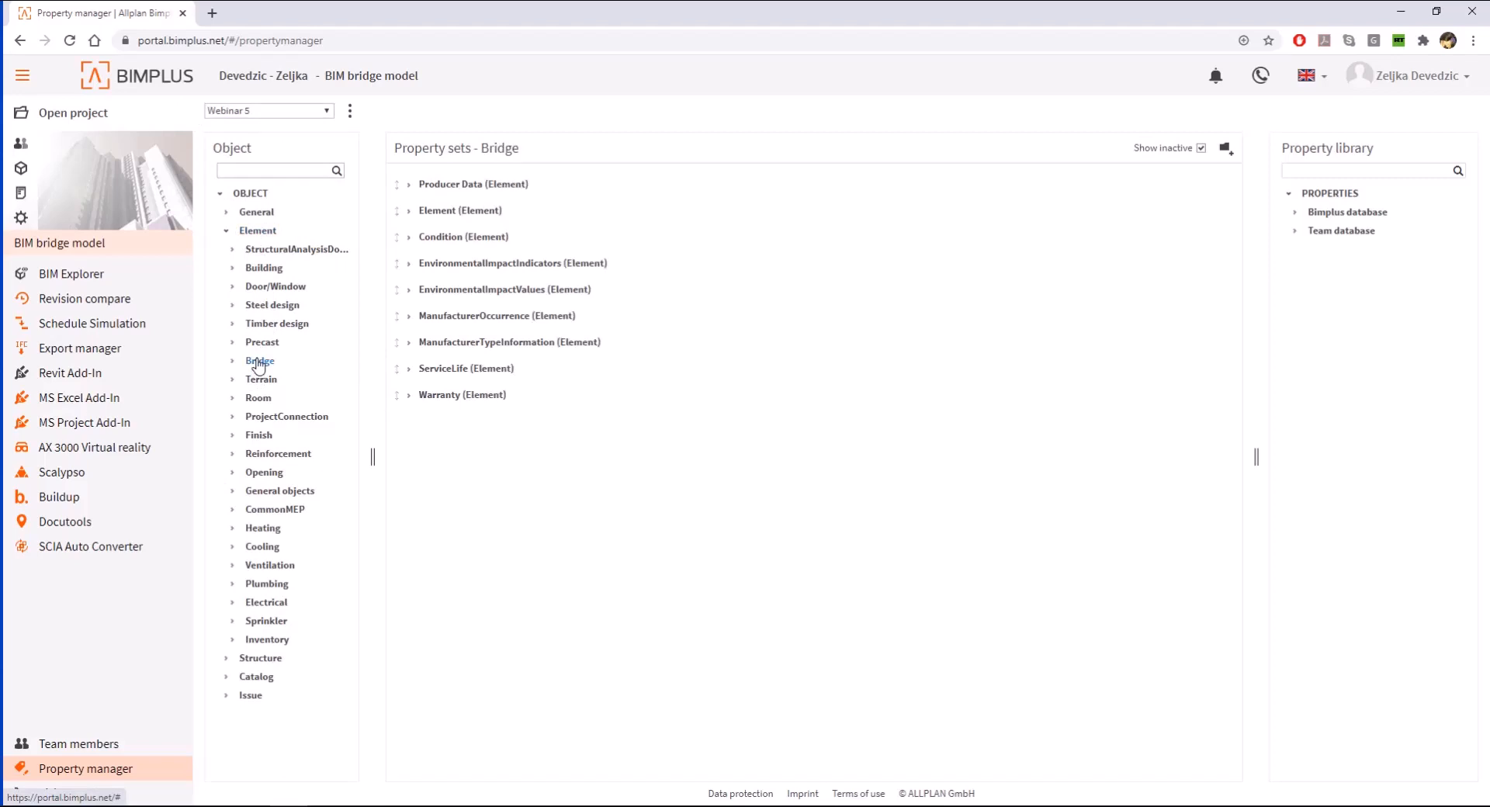
left_click(234, 362)
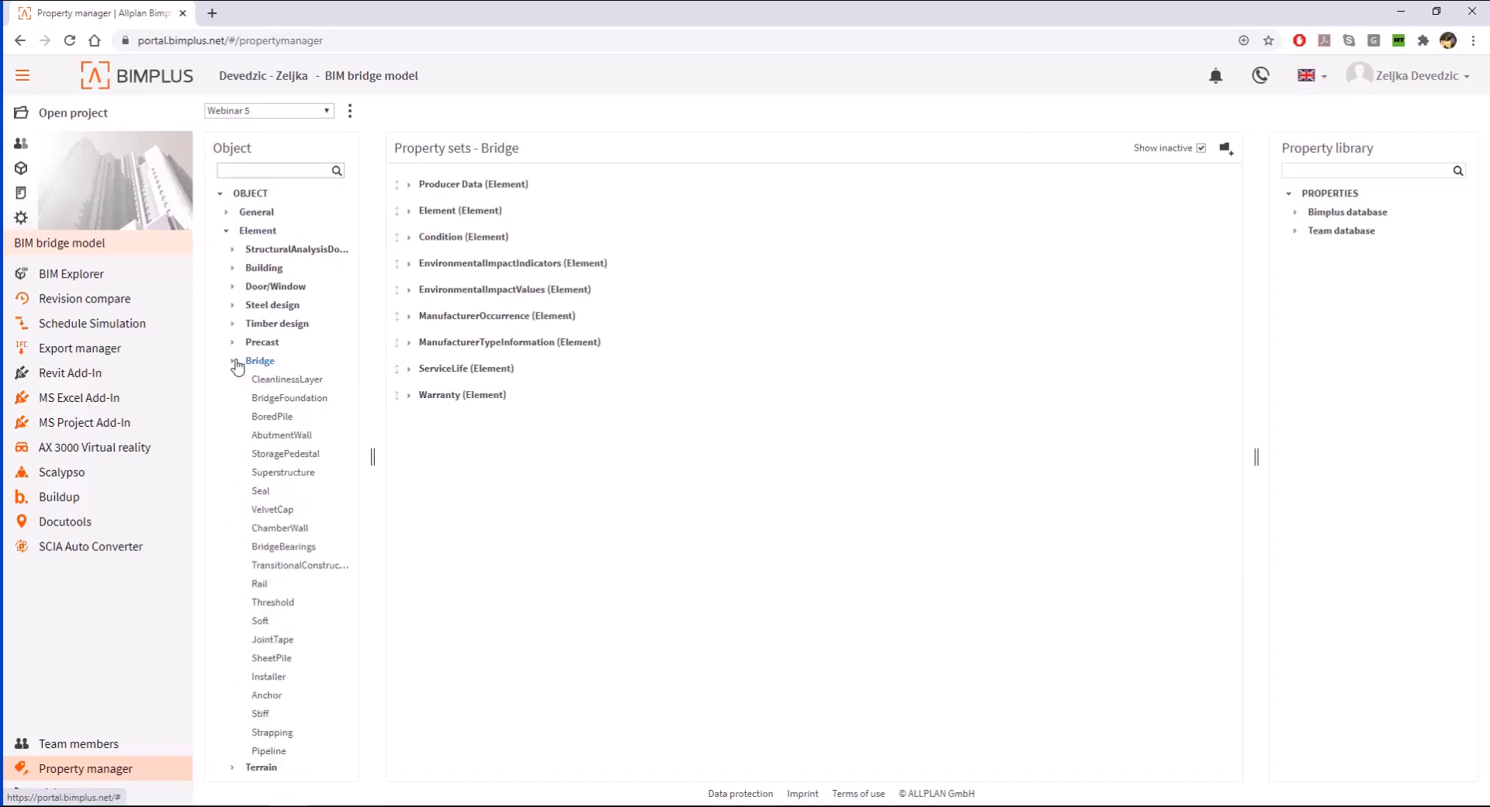
left_click(235, 363)
- Check the contents of the Element category's Element property set and create an active property set named Webinar5 in that category
left_click(266, 233)
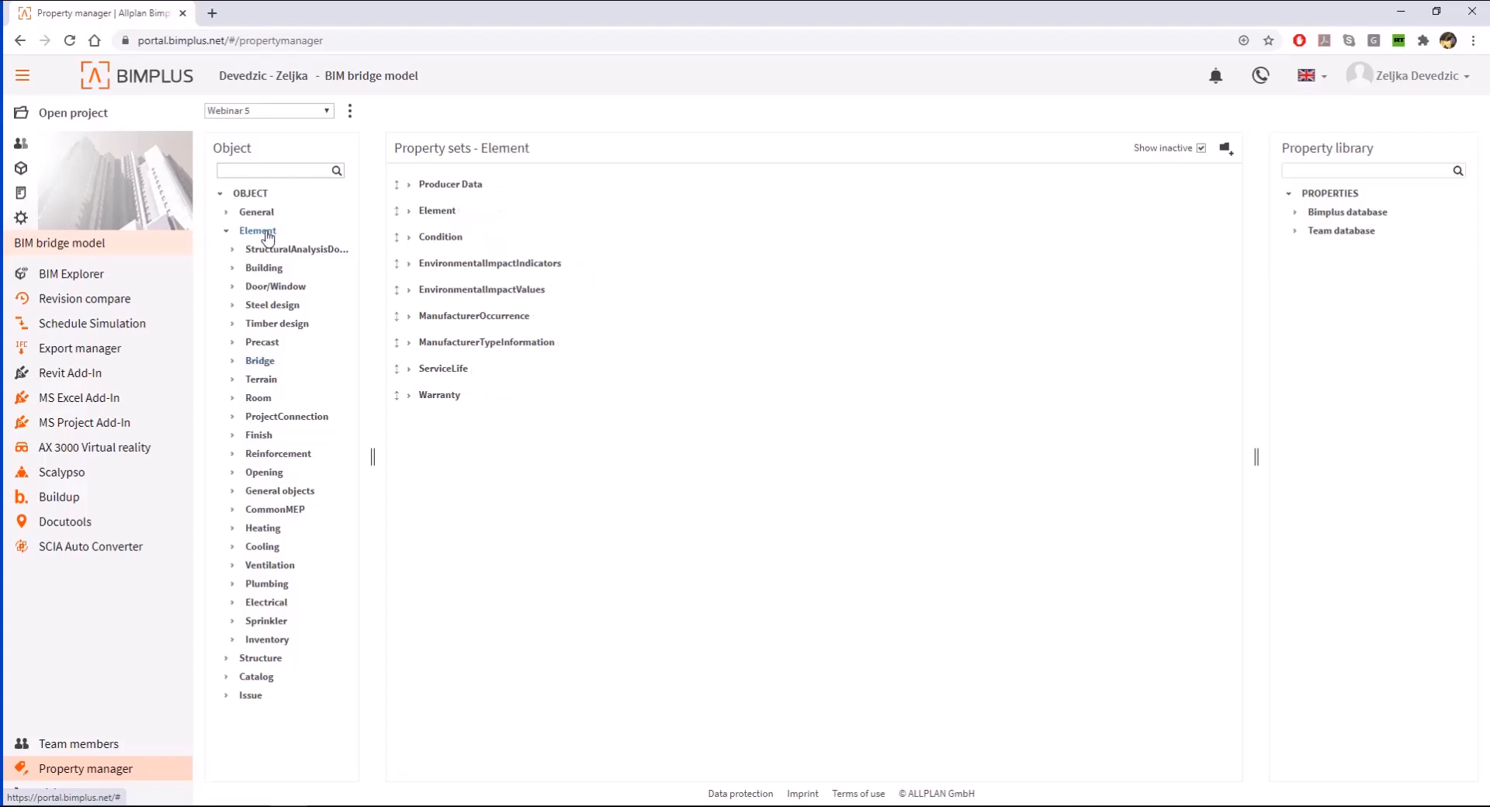
left_click(408, 212)
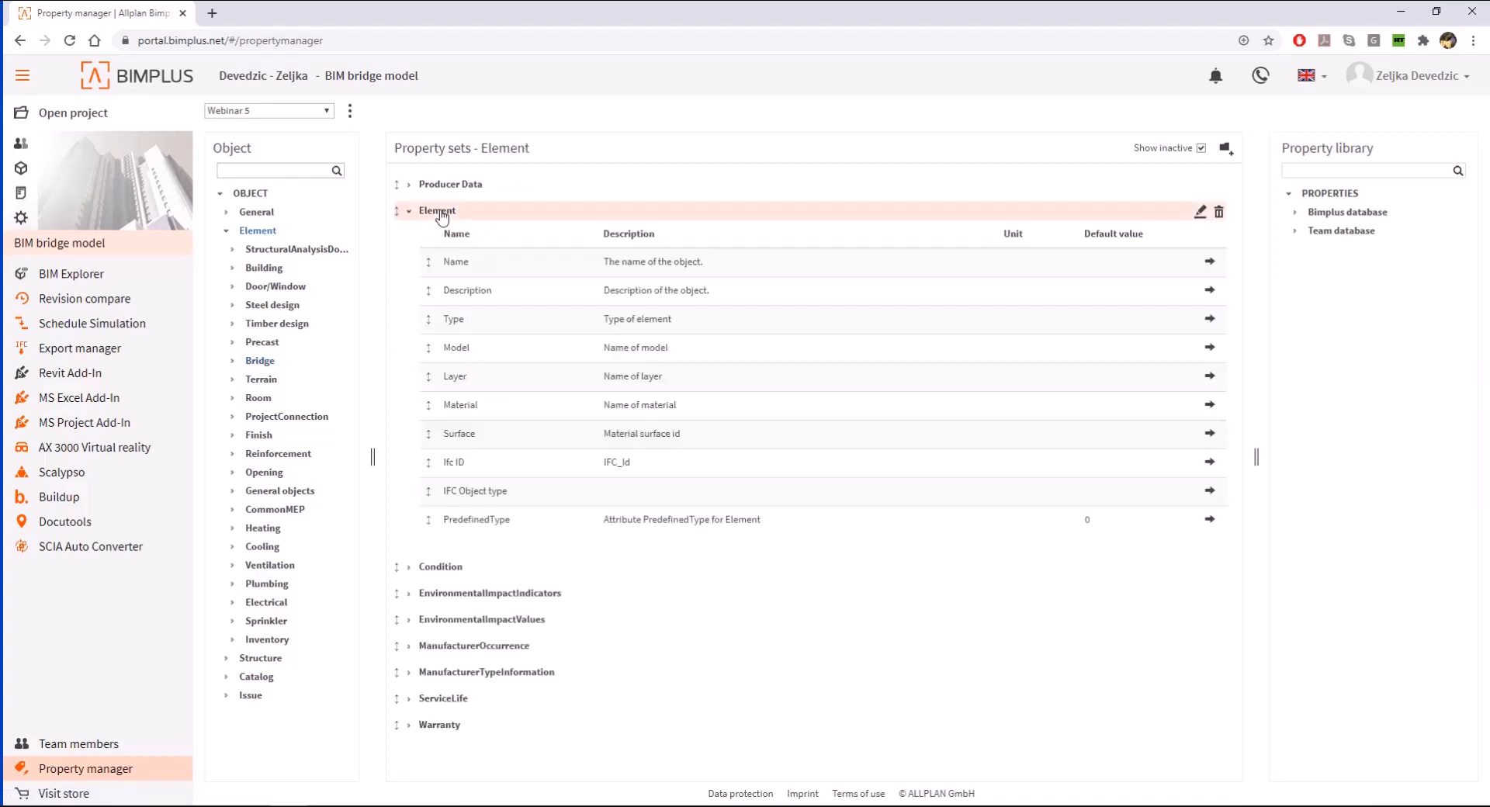
left_click(408, 212)
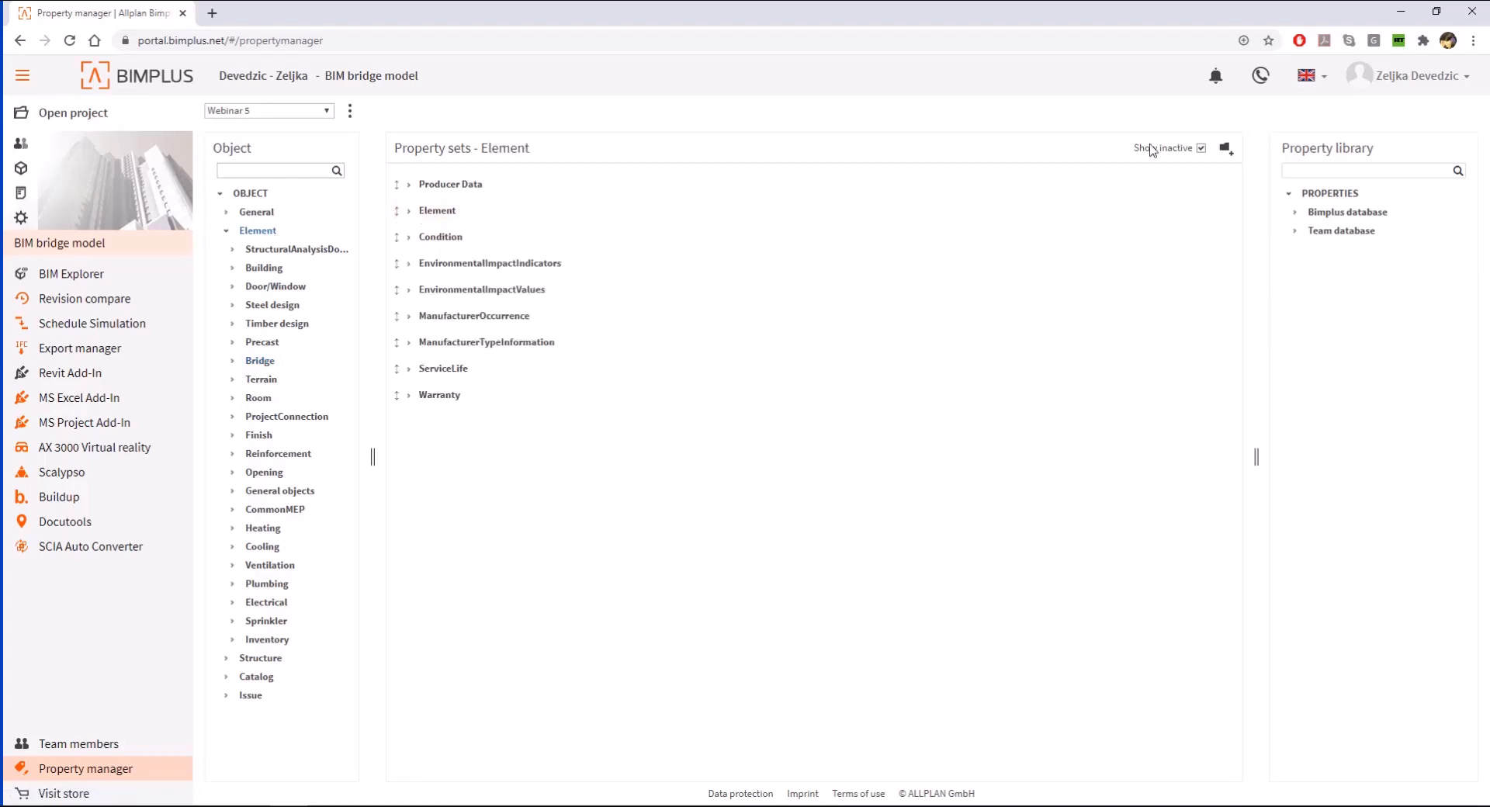
left_click(1230, 153)
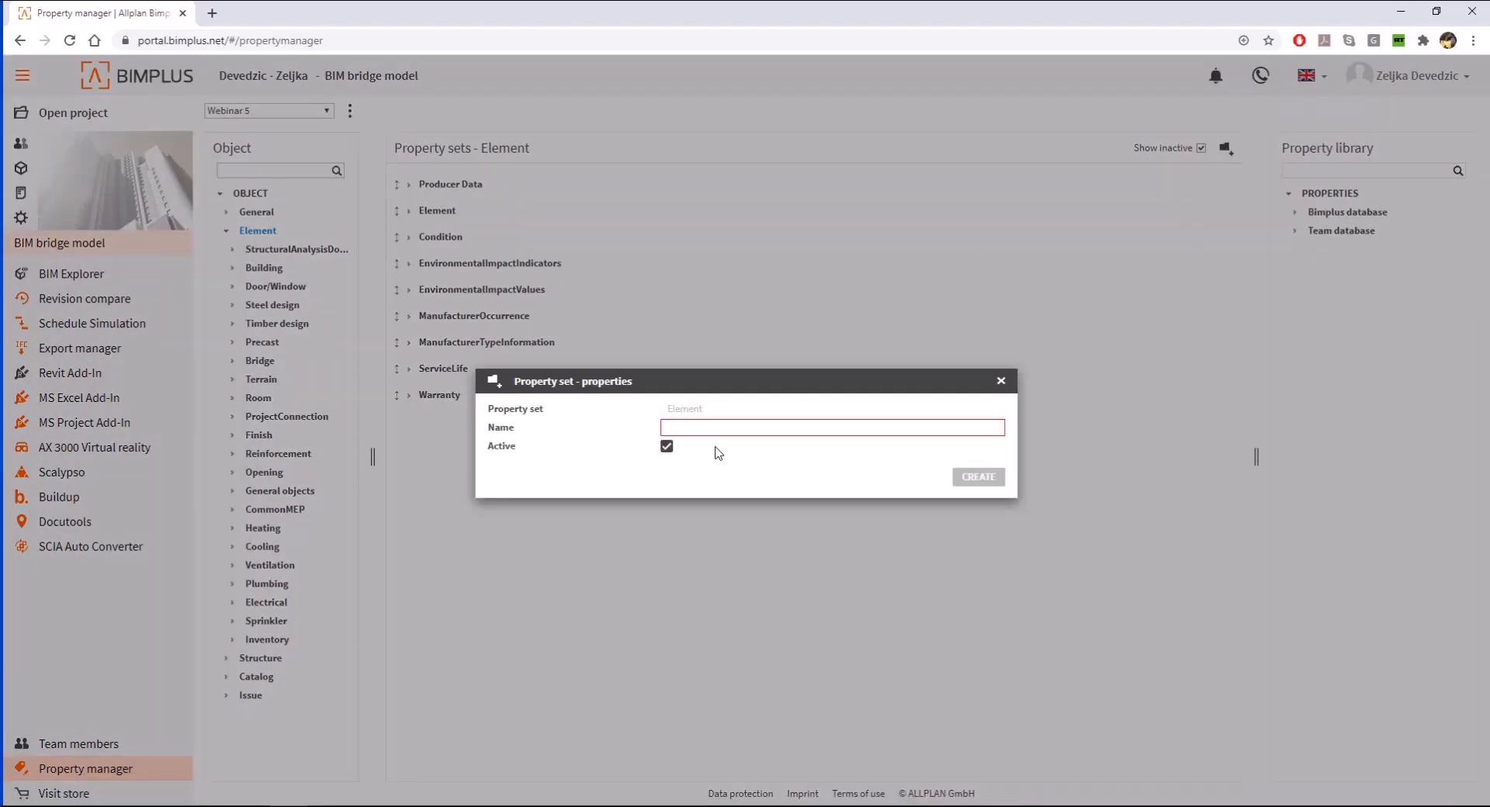
type("Webinar")
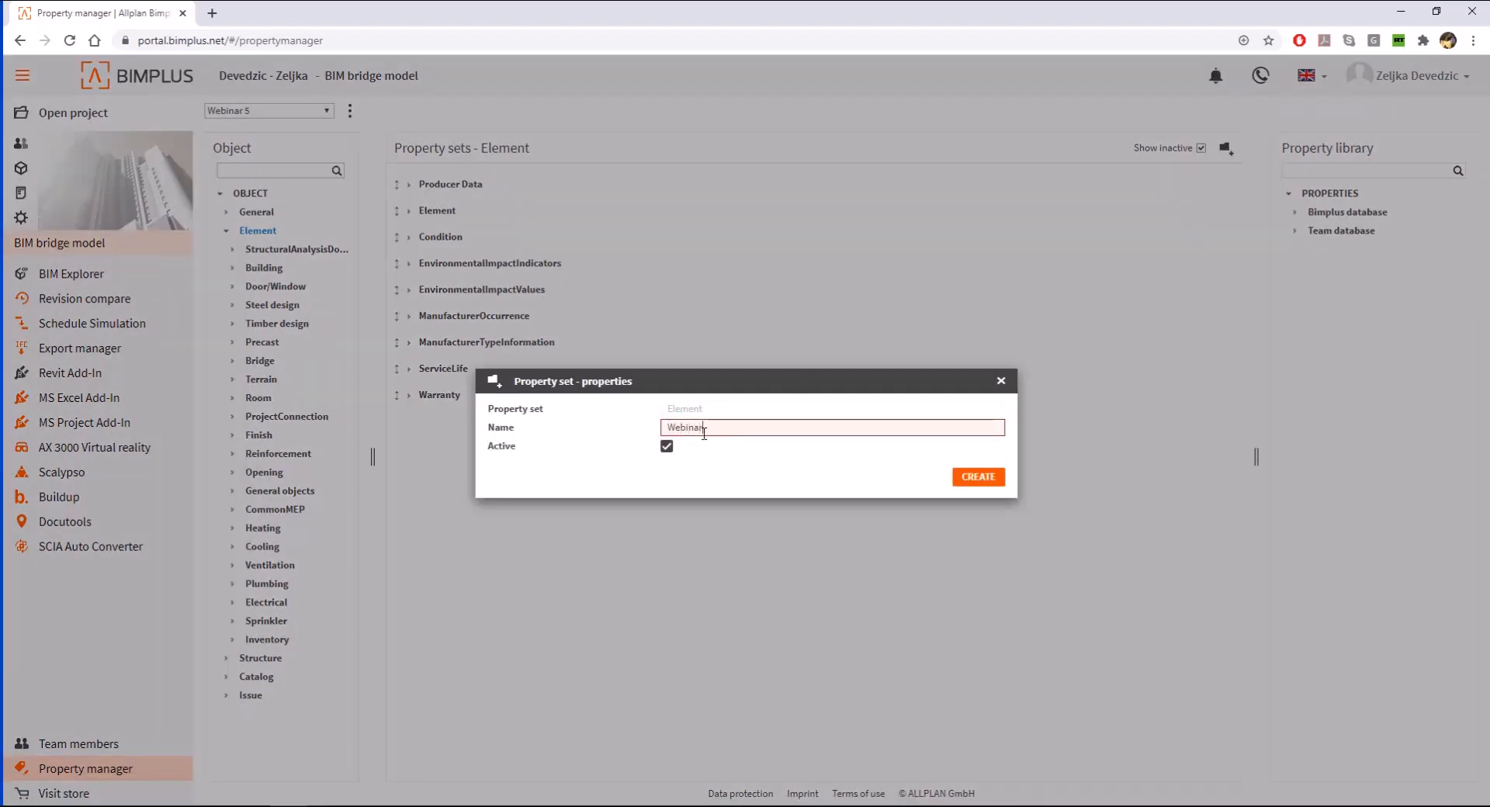
type("5")
left_click(976, 476)
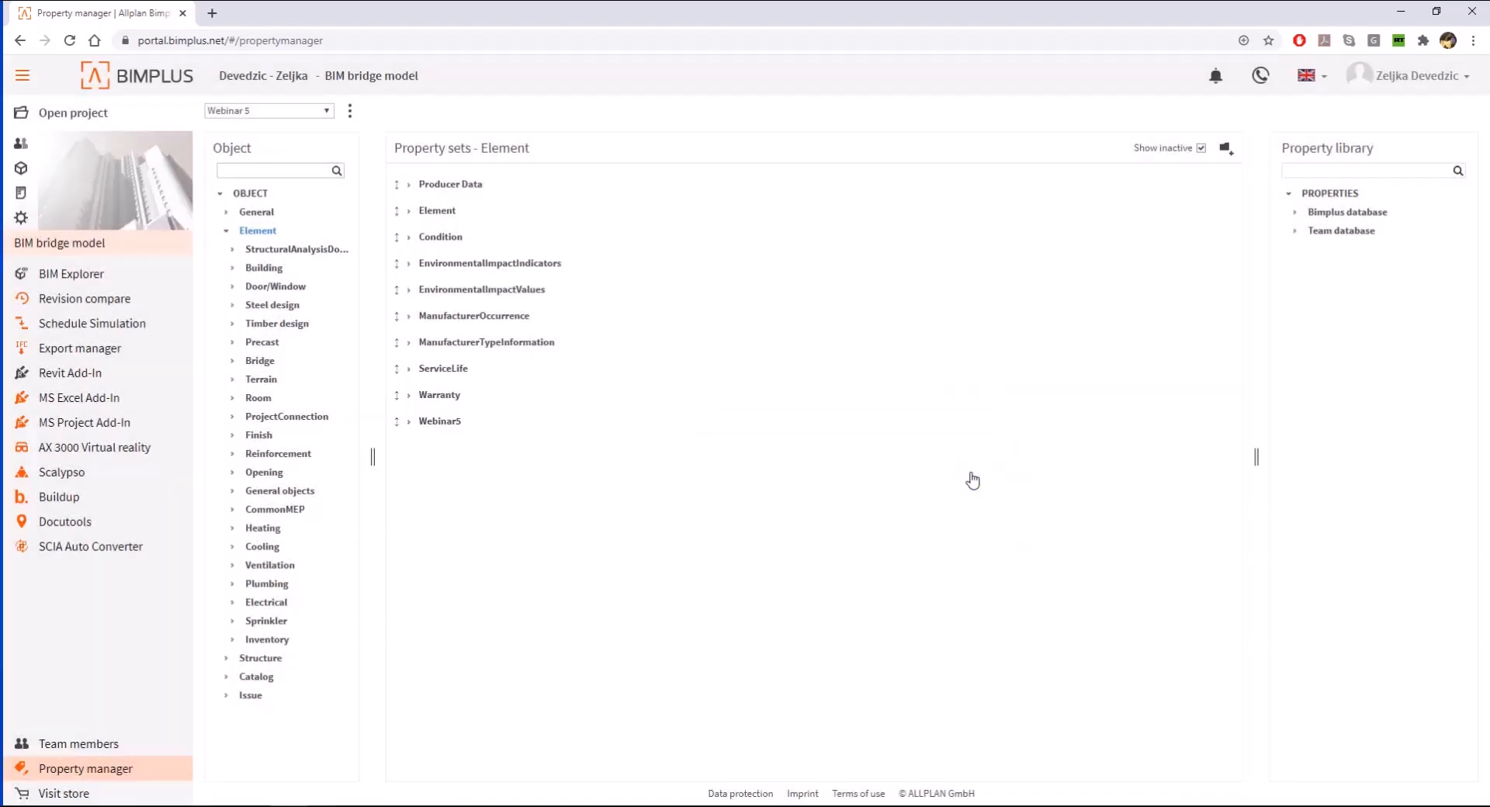
- Review the date01 property in the team database's date group and add it to the Webinar5 property set
left_click(440, 421)
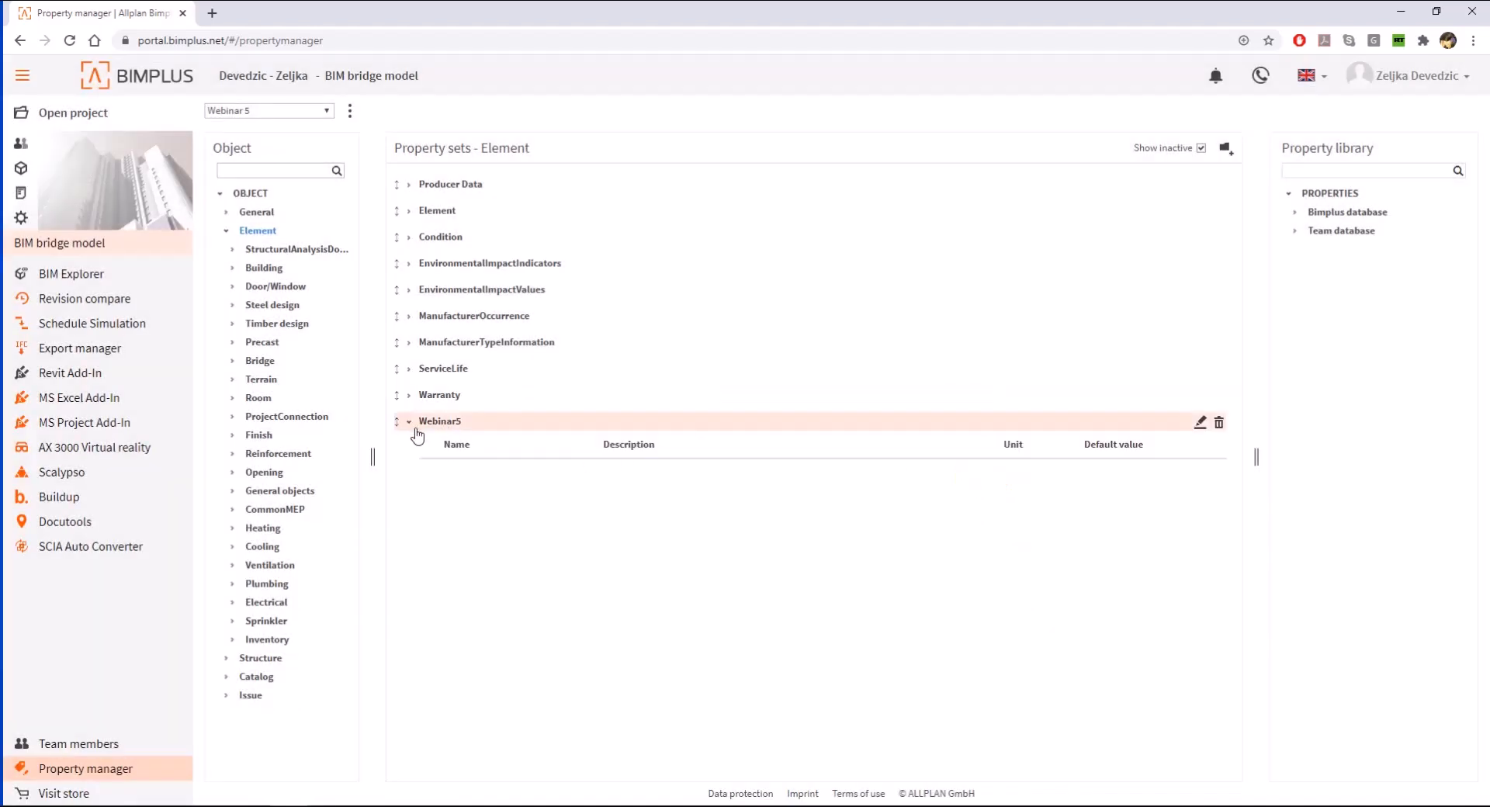
left_click(1295, 215)
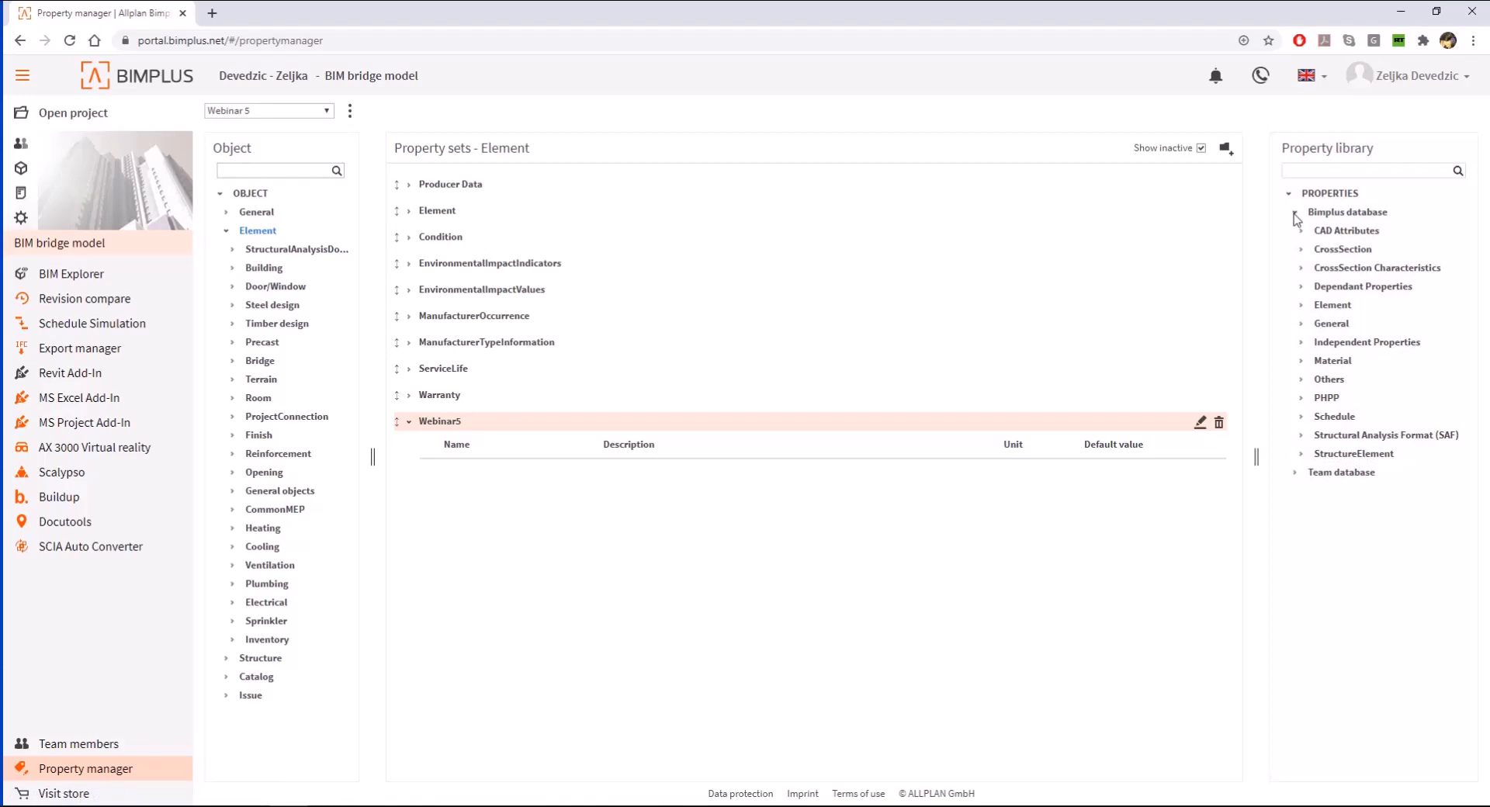
left_click(1294, 214)
left_click(1295, 230)
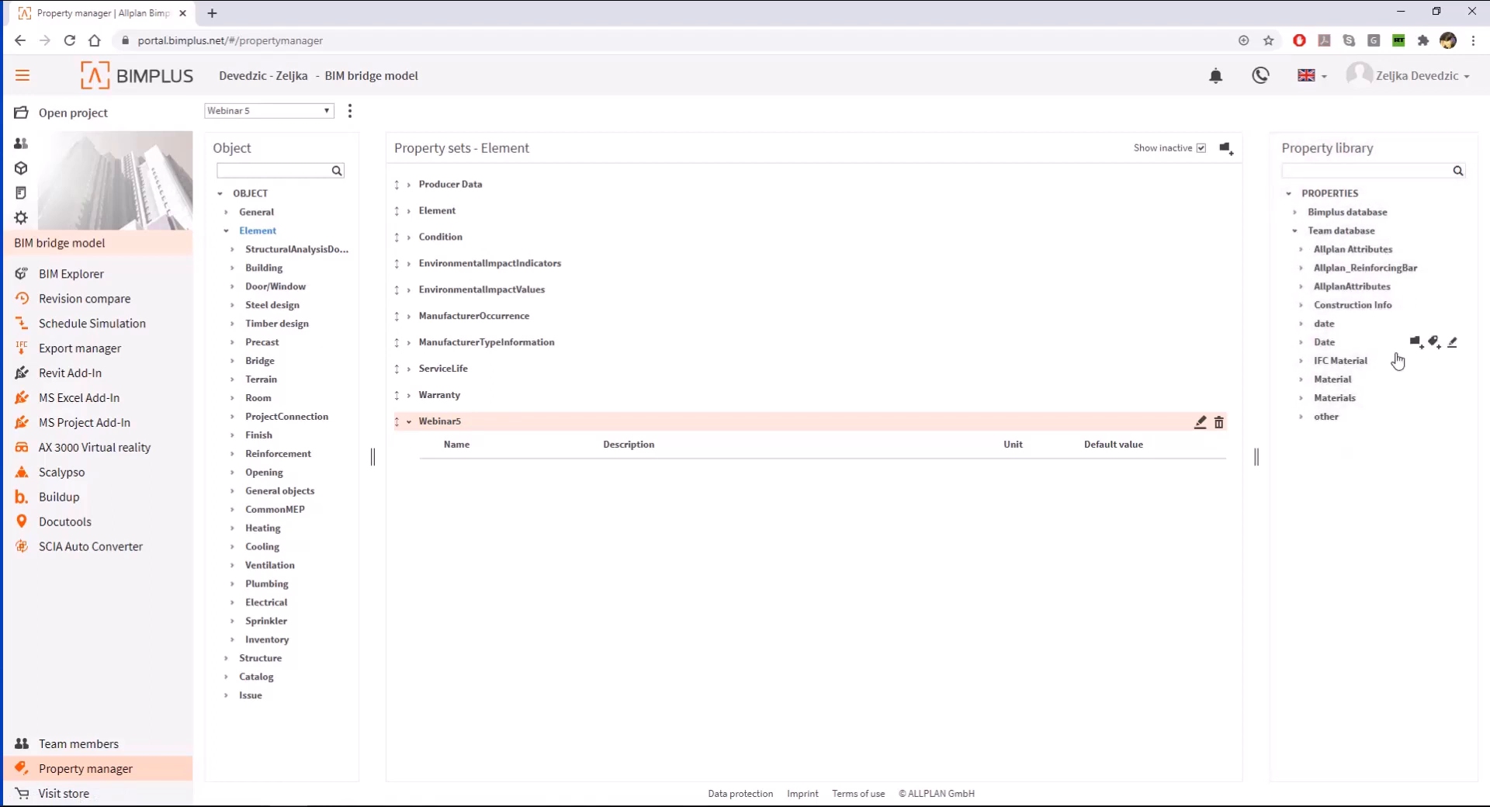
left_click(1300, 324)
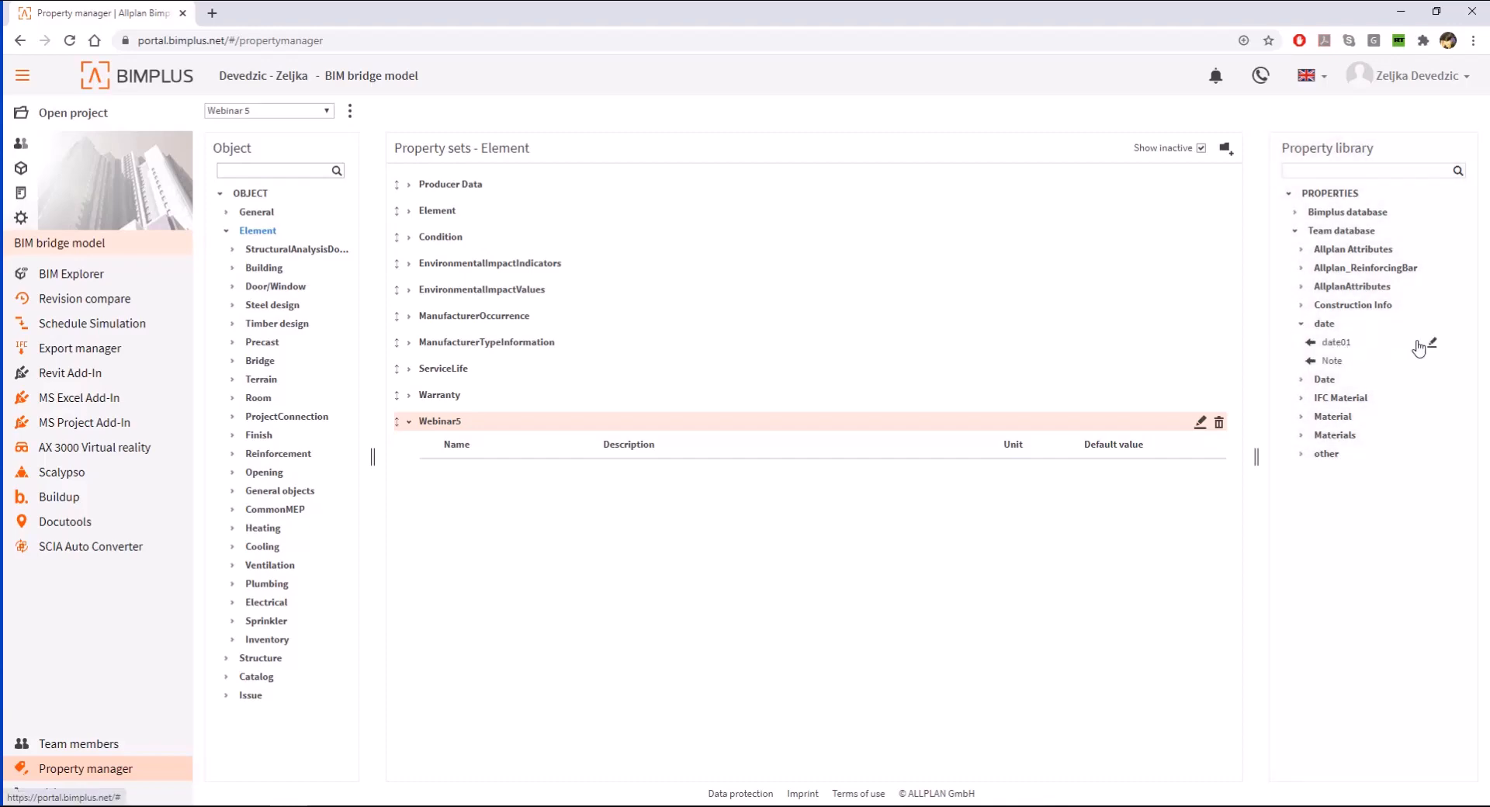
left_click(1431, 344)
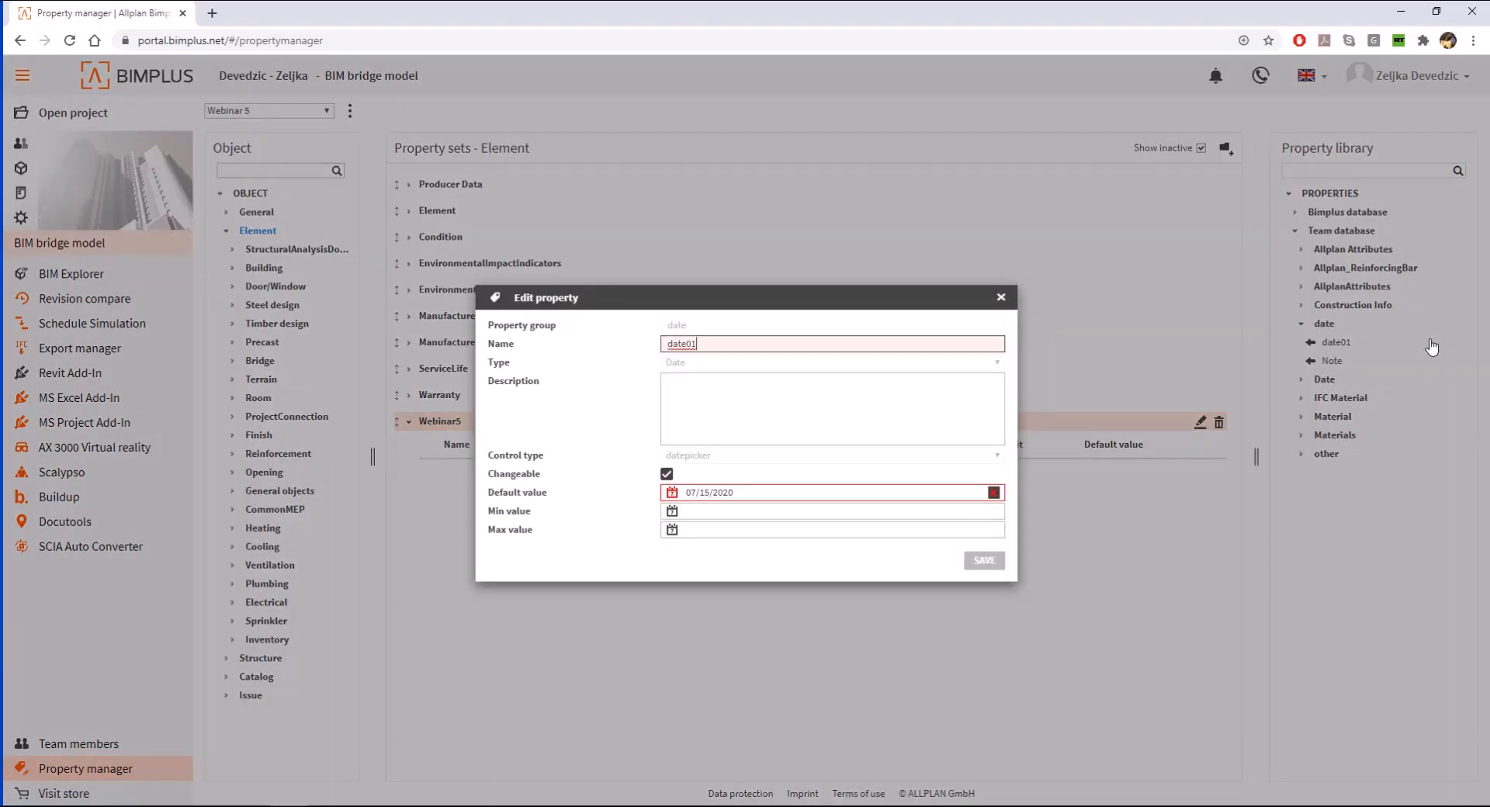
left_click(1002, 299)
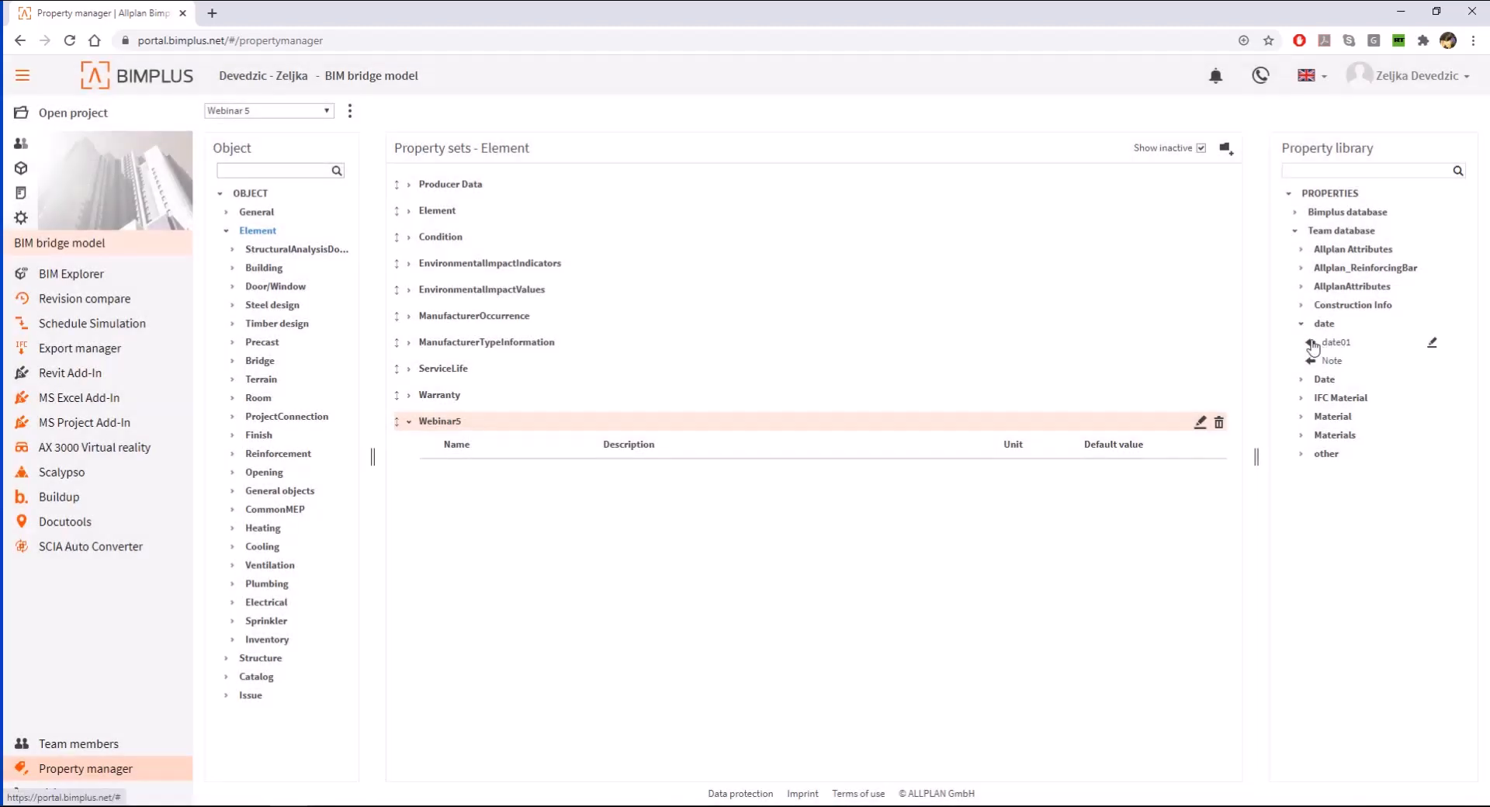
left_click(1311, 343)
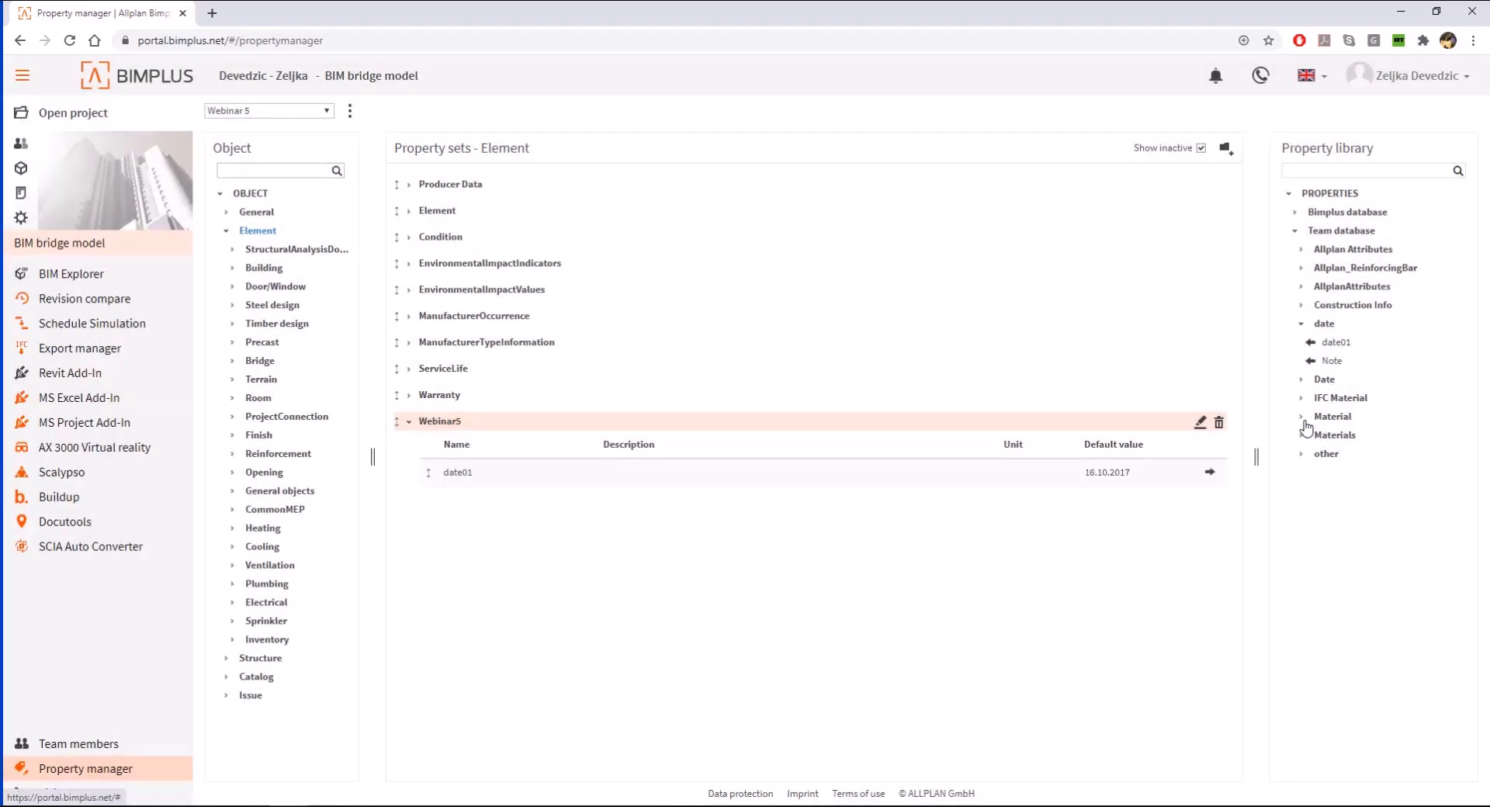
- Look through the Date, IFC Material, other and AllplanAttributes property groups of the team database
left_click(1301, 380)
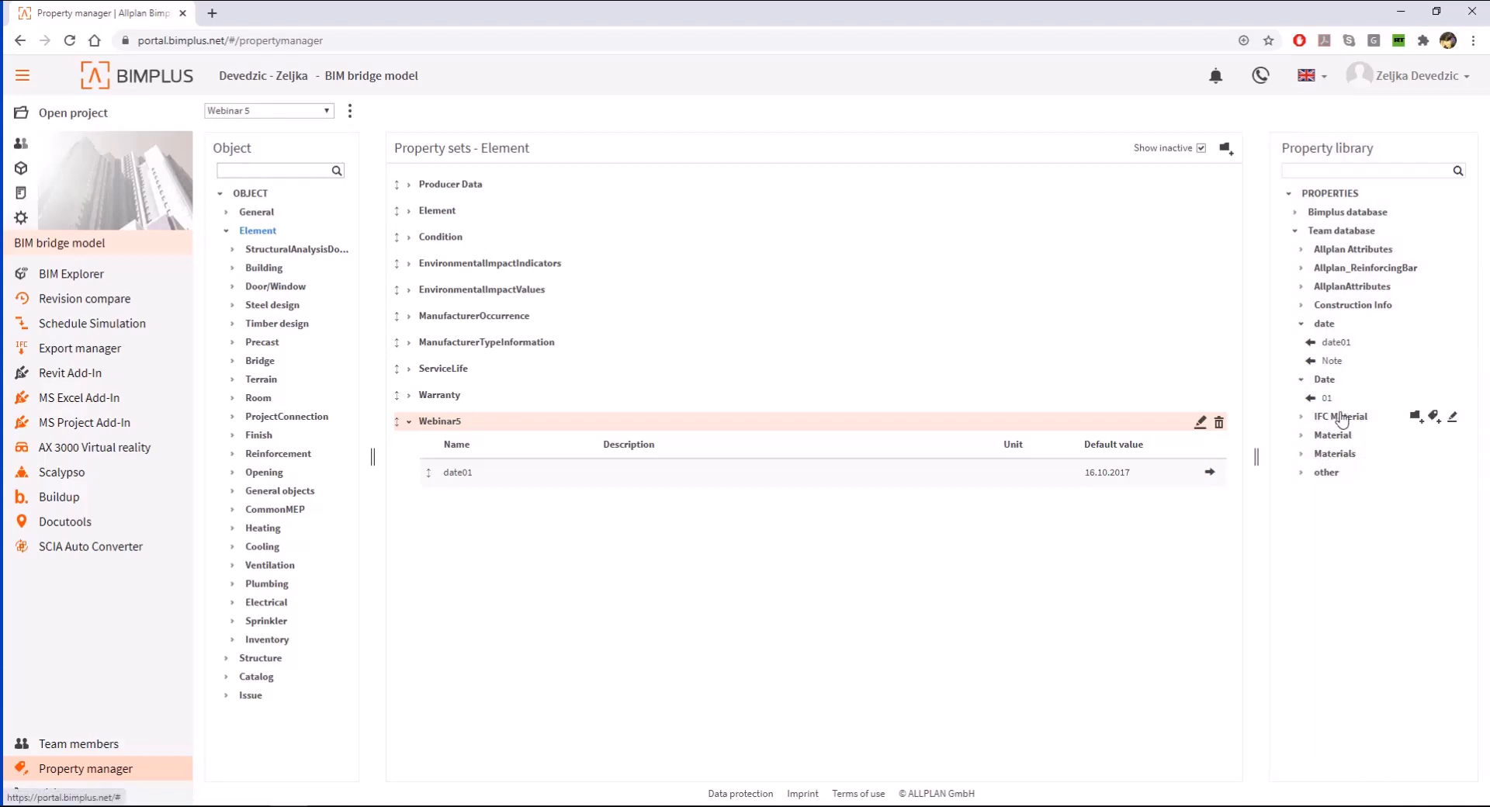
left_click(1302, 417)
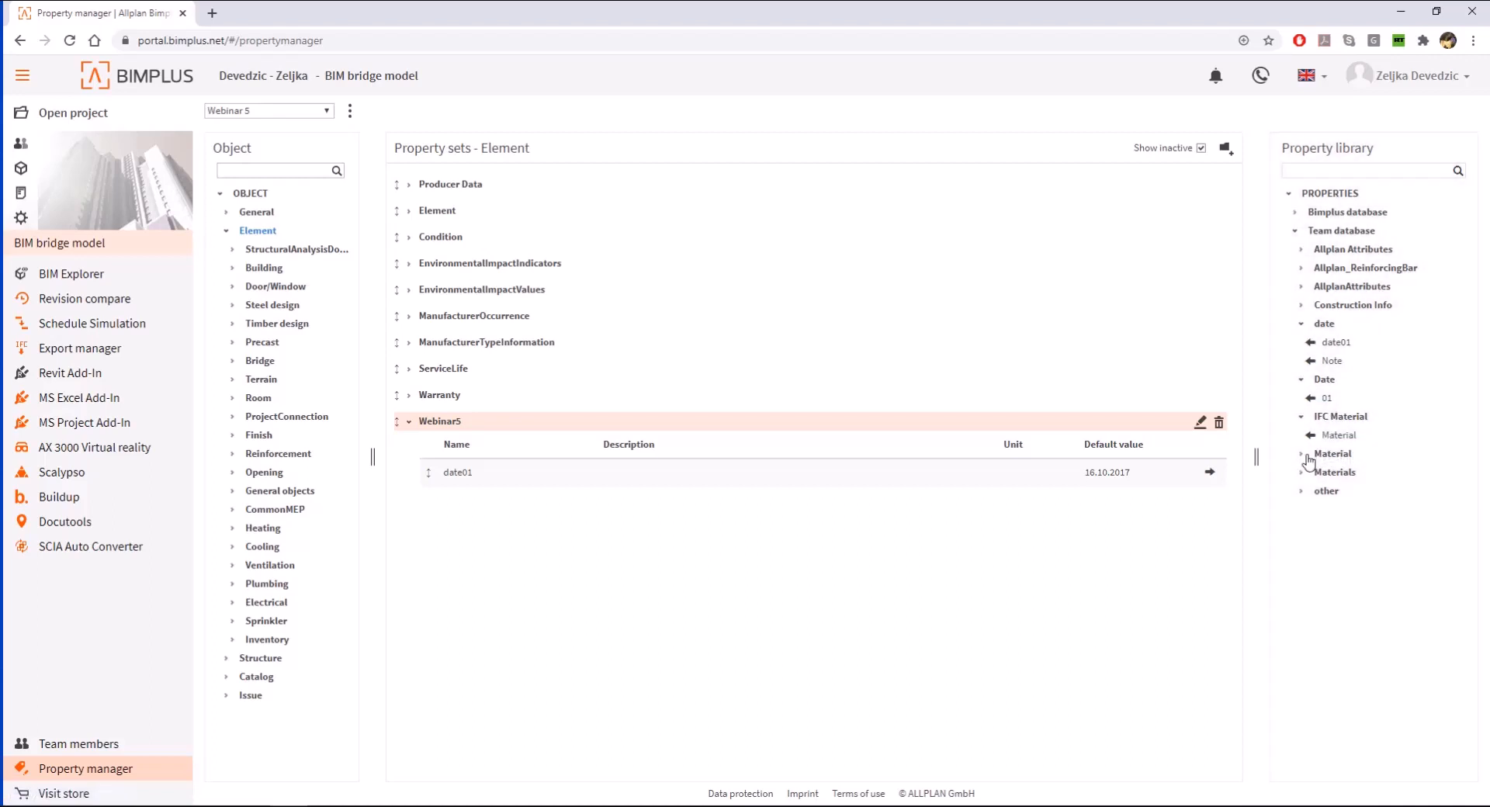
left_click(1302, 491)
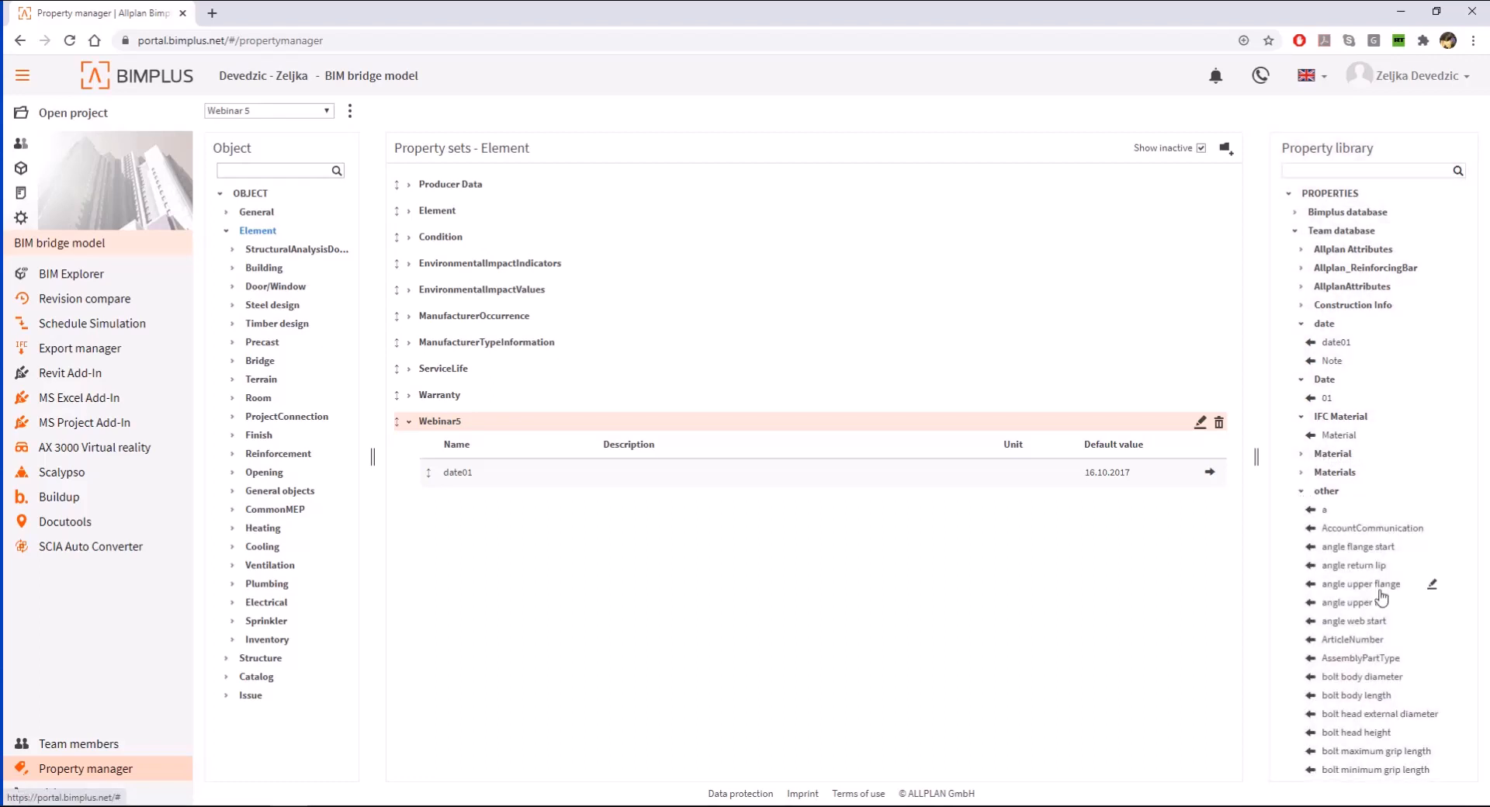
scroll(1385, 558, "down", 1)
scroll(1374, 392, "up", 1)
left_click(1301, 287)
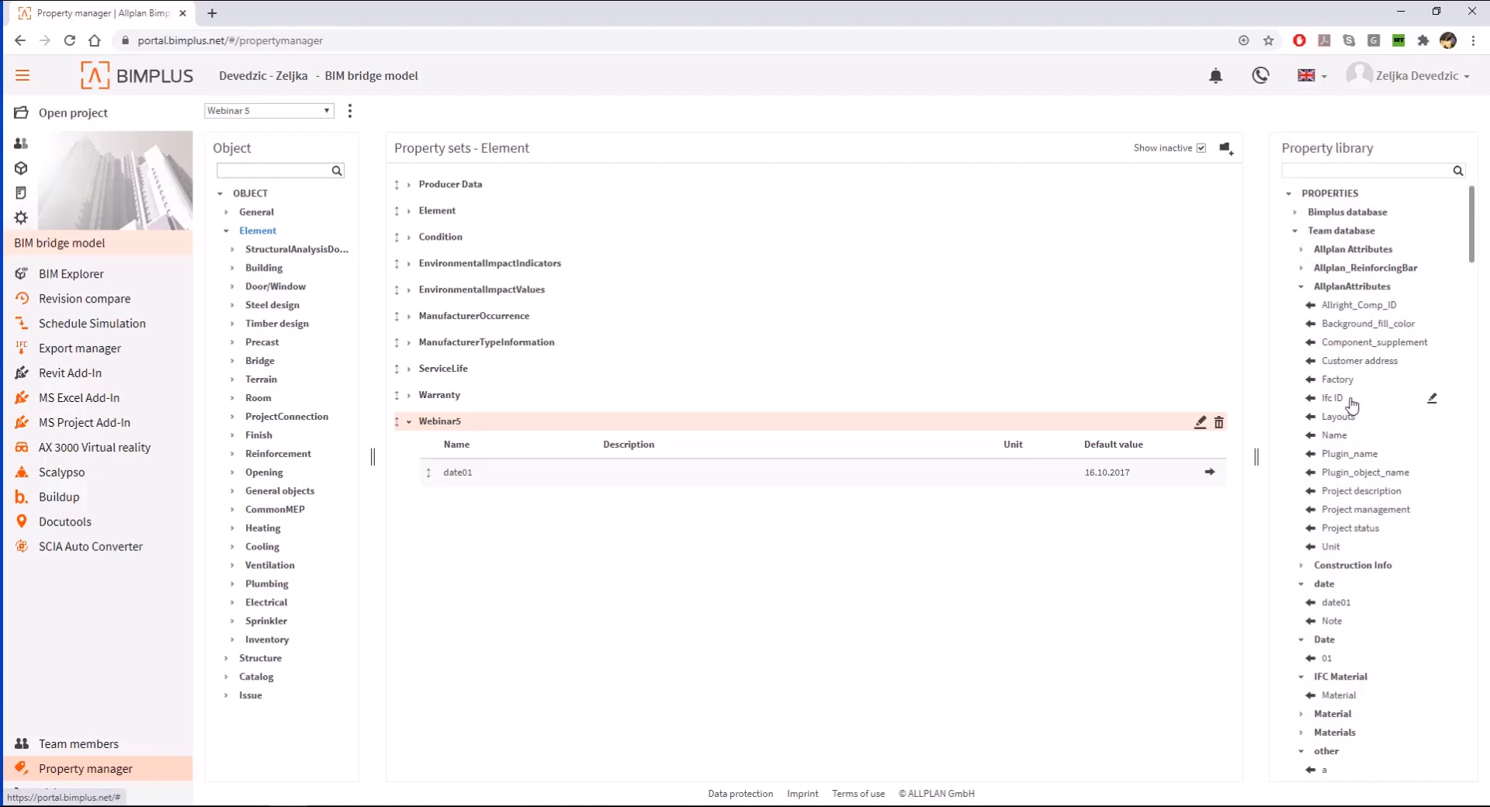
left_click(1302, 289)
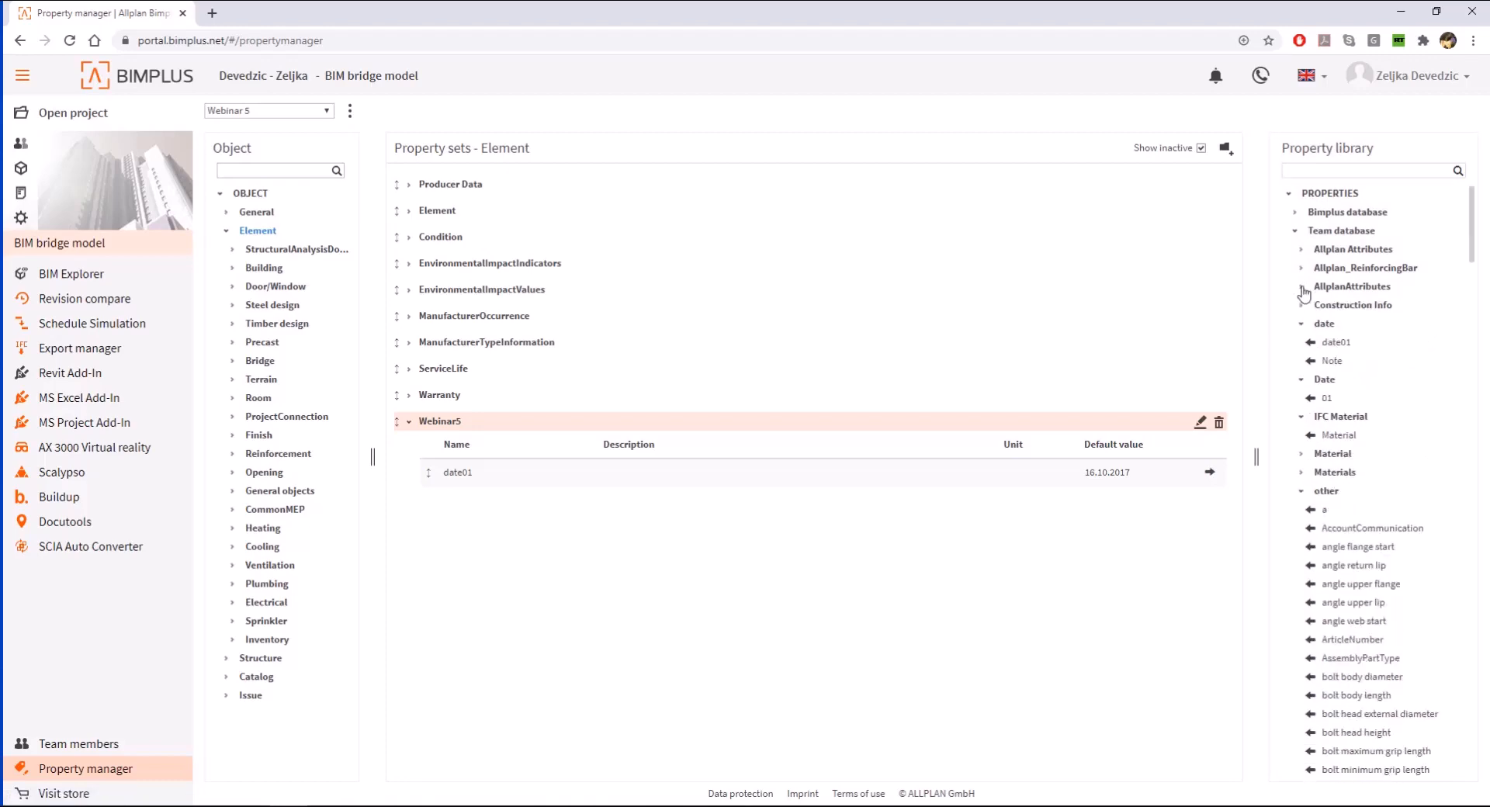
- Create a changeable Text property named date02 in the date group and add it to the Webinar5 property set
mouse_move(1328, 329)
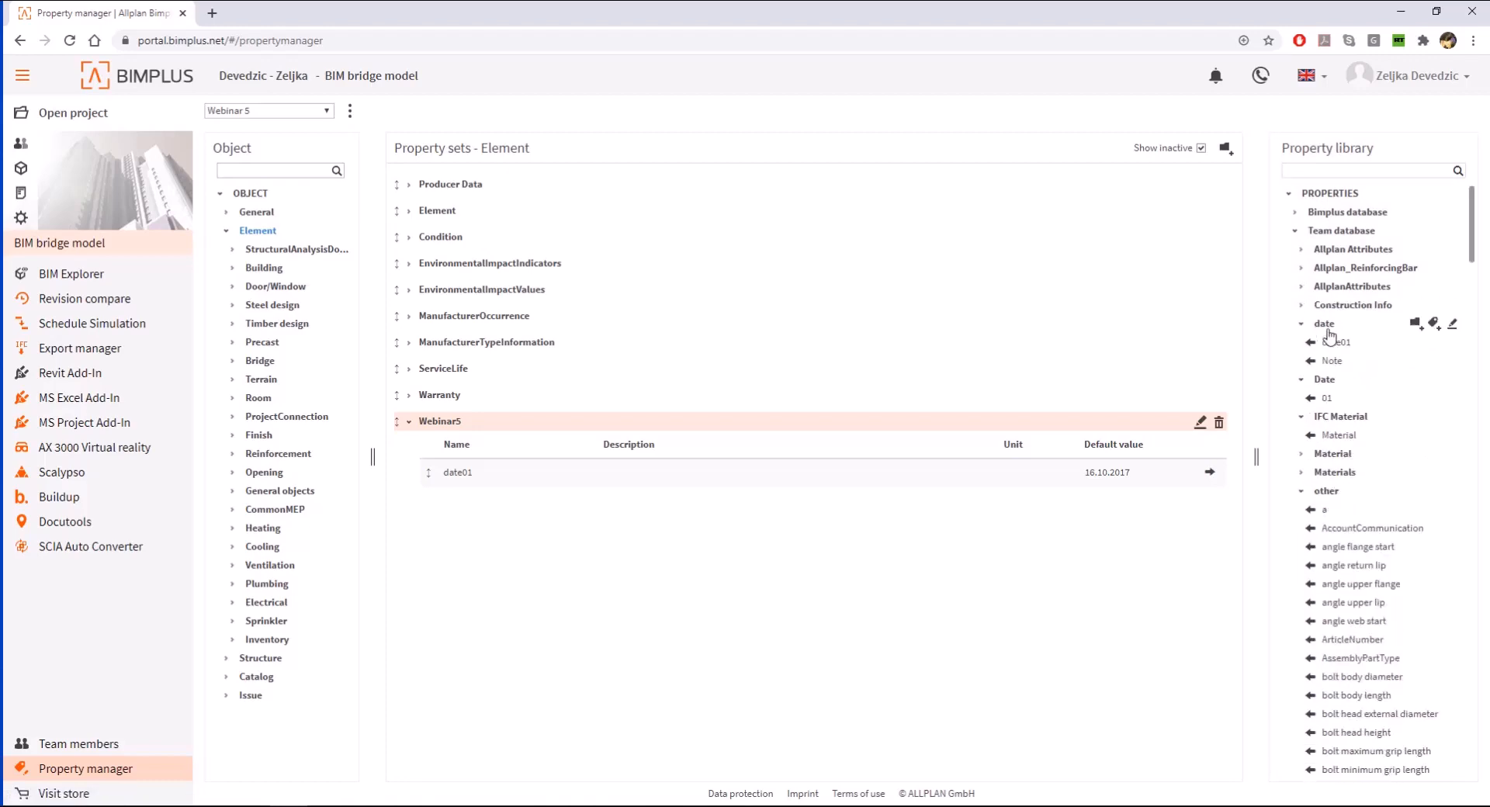
left_click(1434, 324)
type("date02")
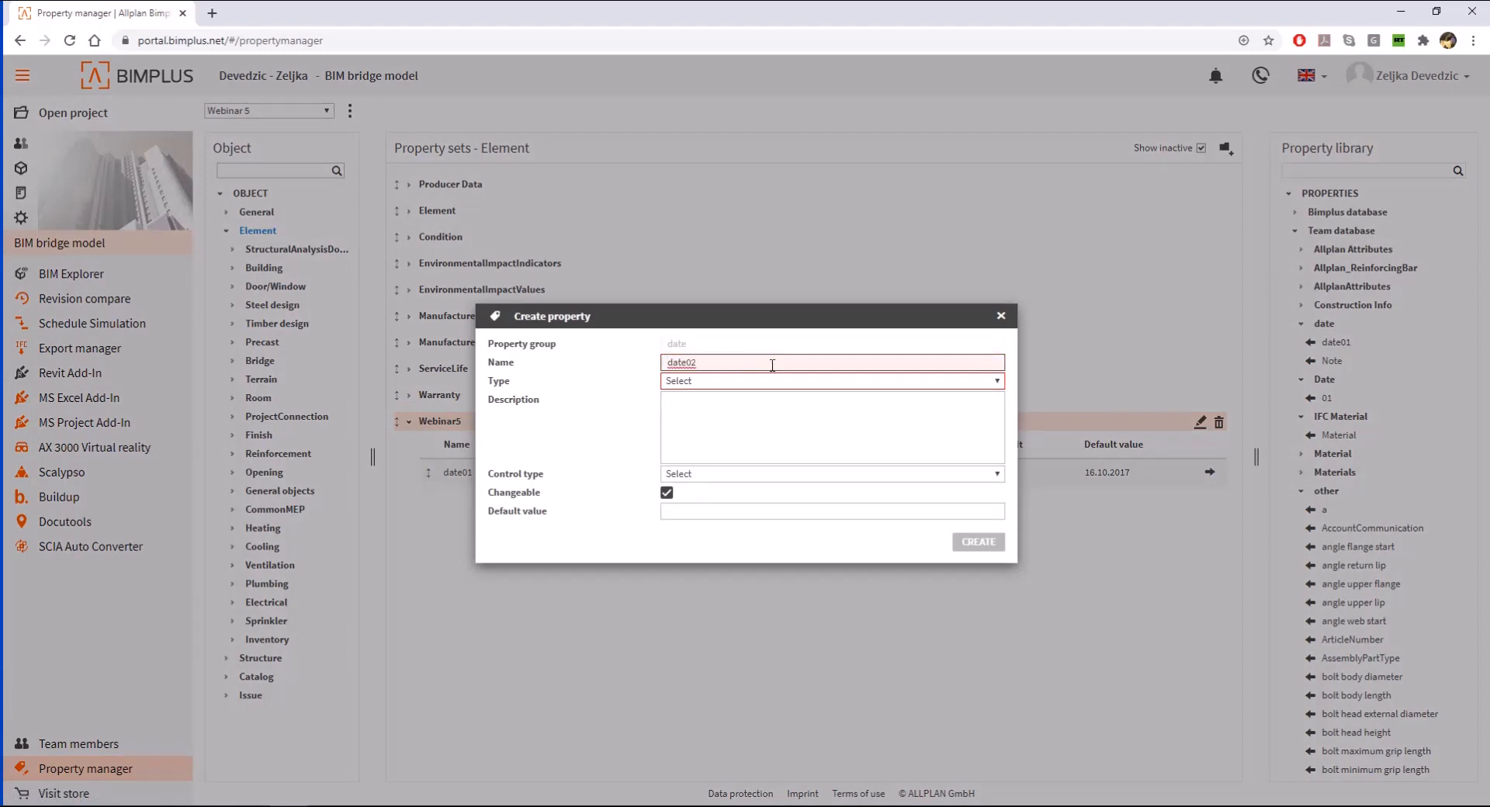
left_click(812, 381)
left_click(804, 401)
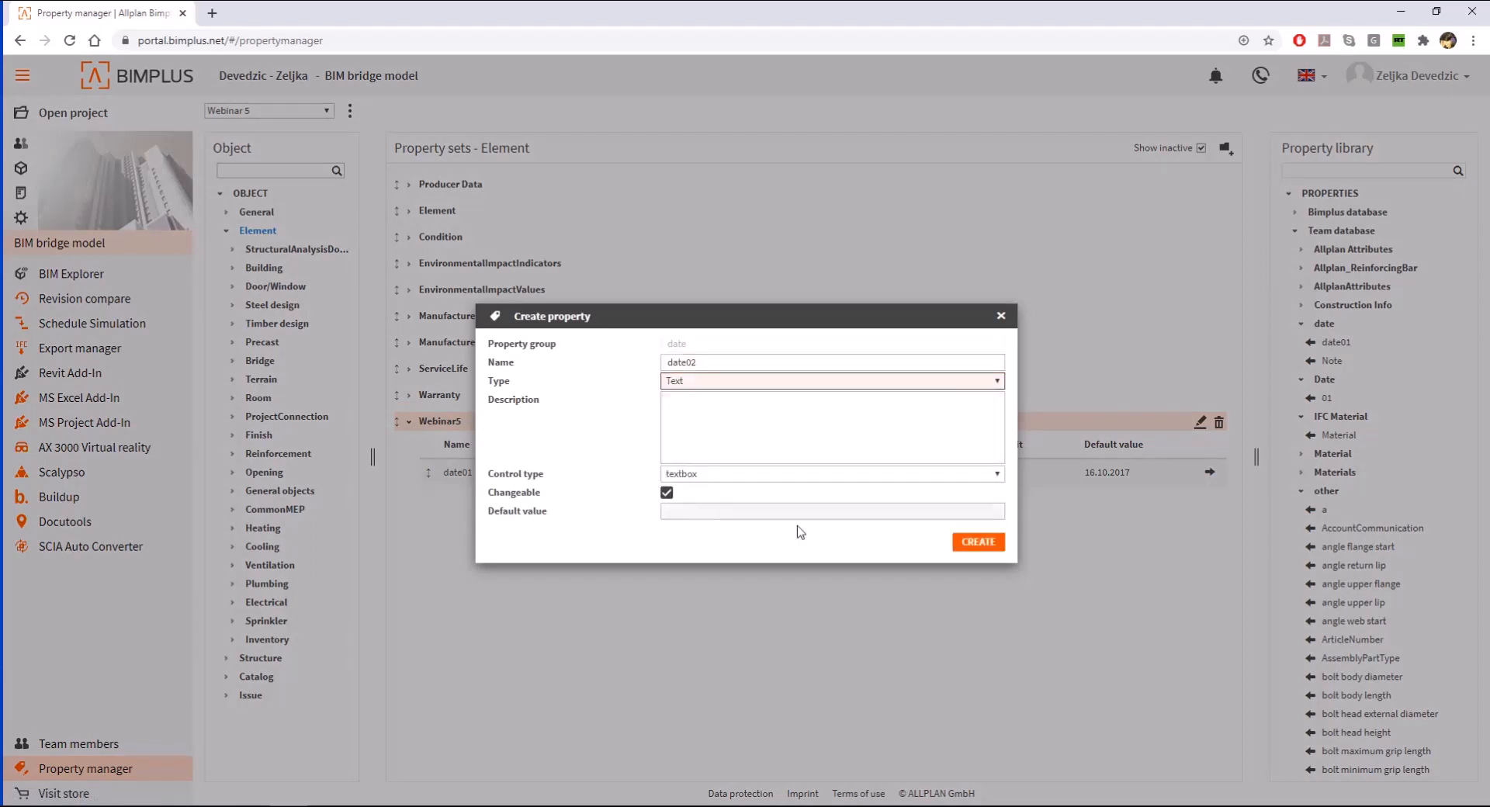
left_click(972, 542)
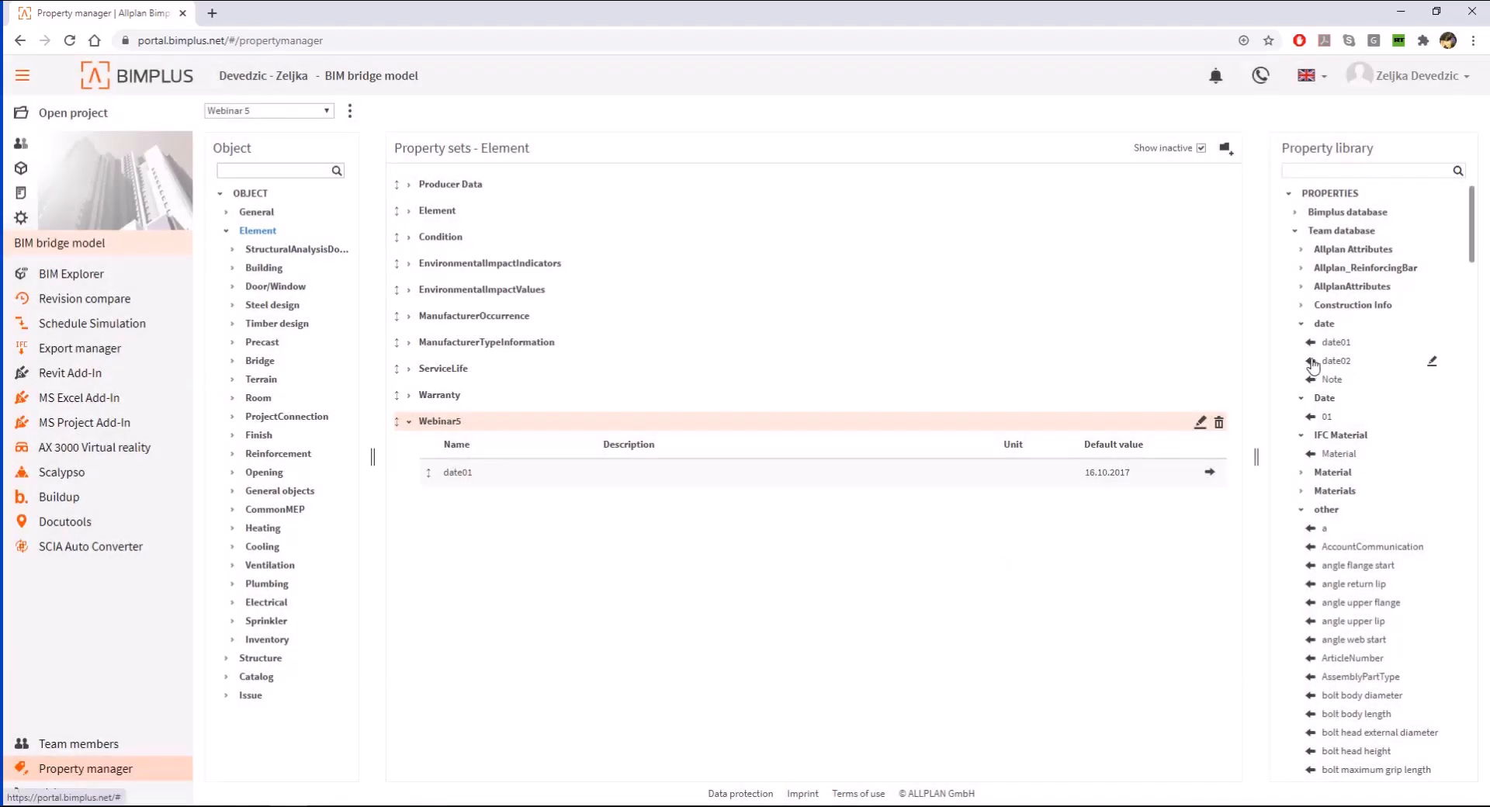
left_click(1311, 362)
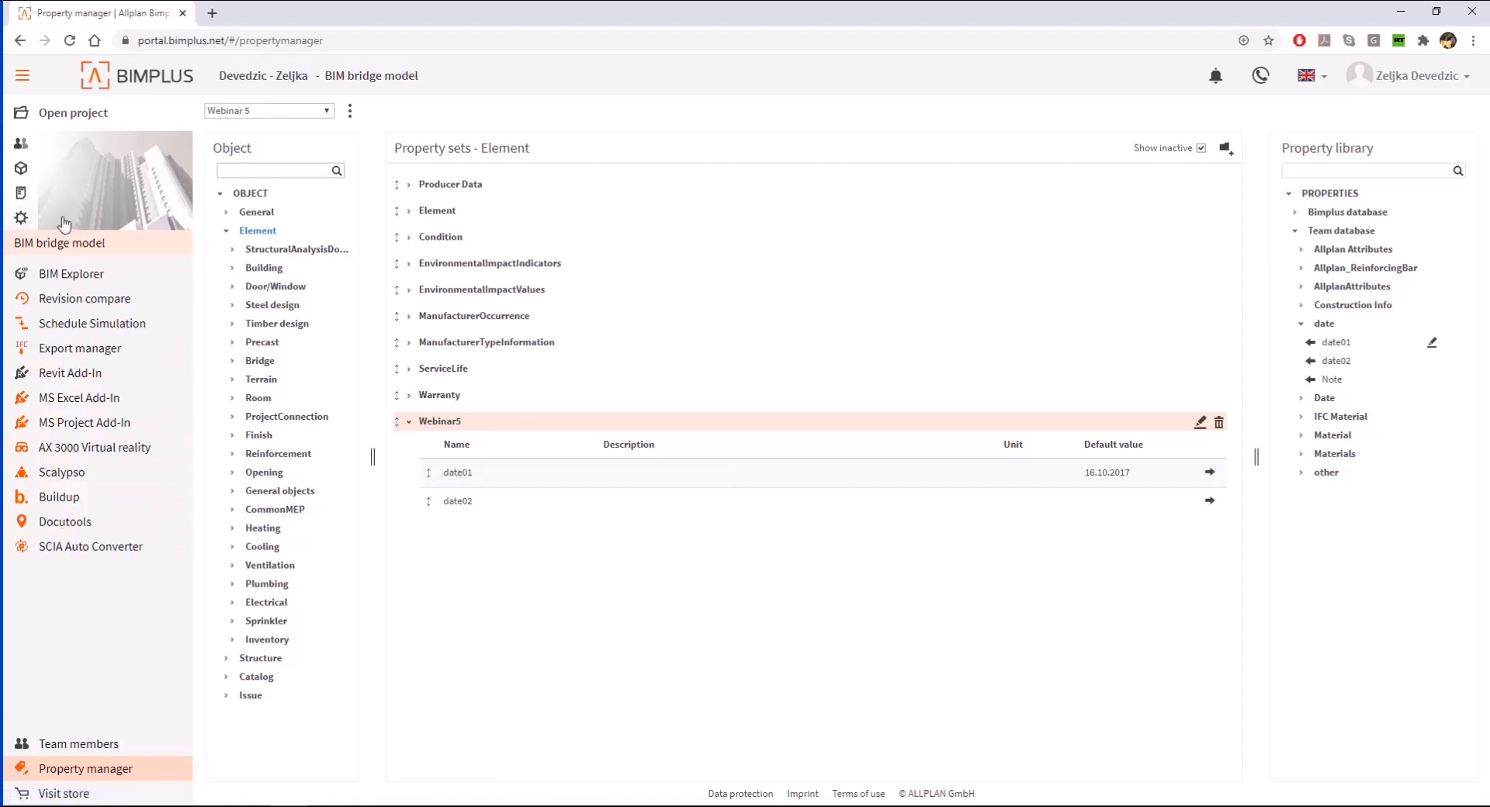
- Assign the Webinar 5 property set template to the BIM bridge model project and open the model in BIM Explorer
left_click(22, 218)
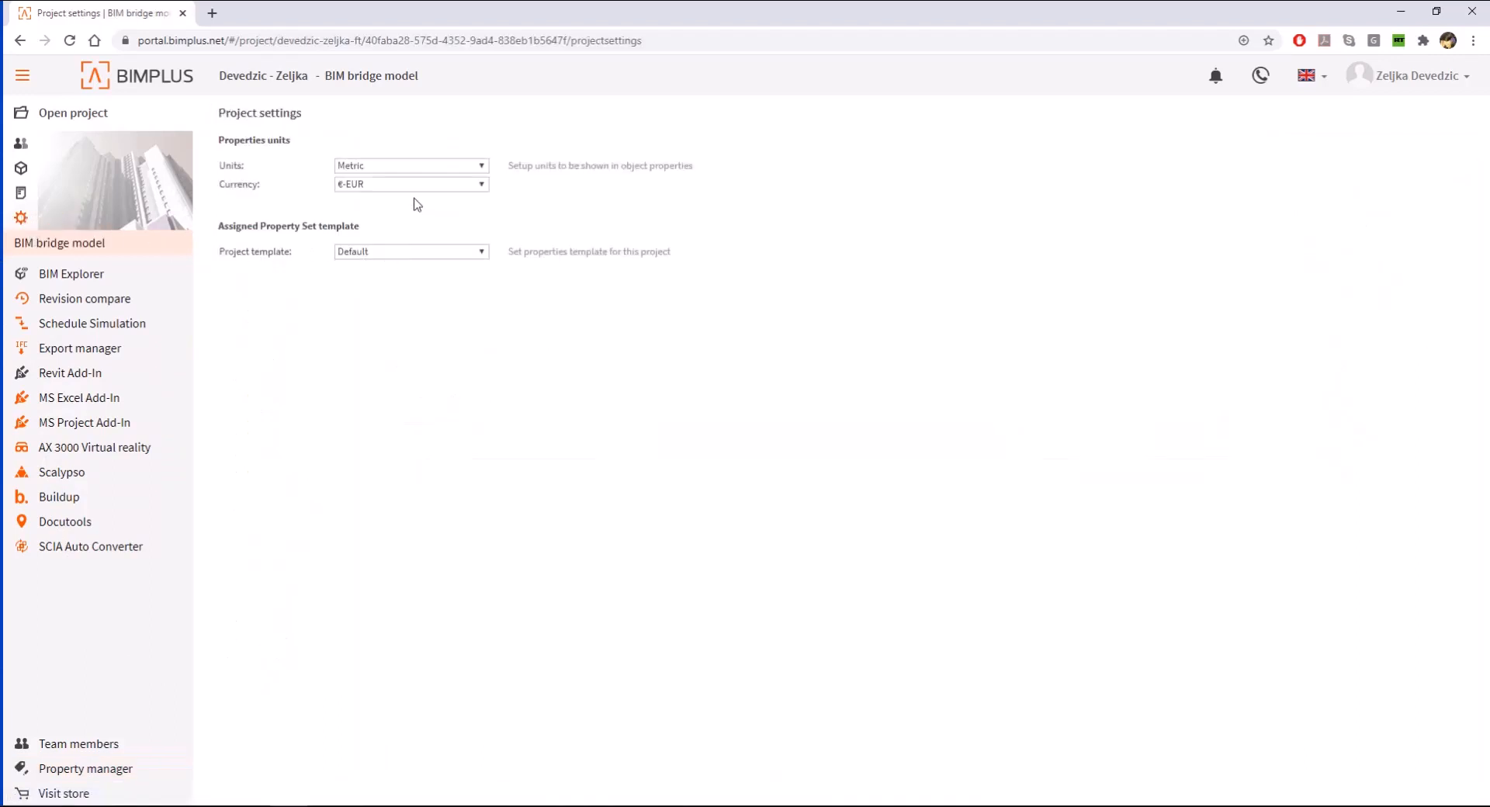
left_click(464, 254)
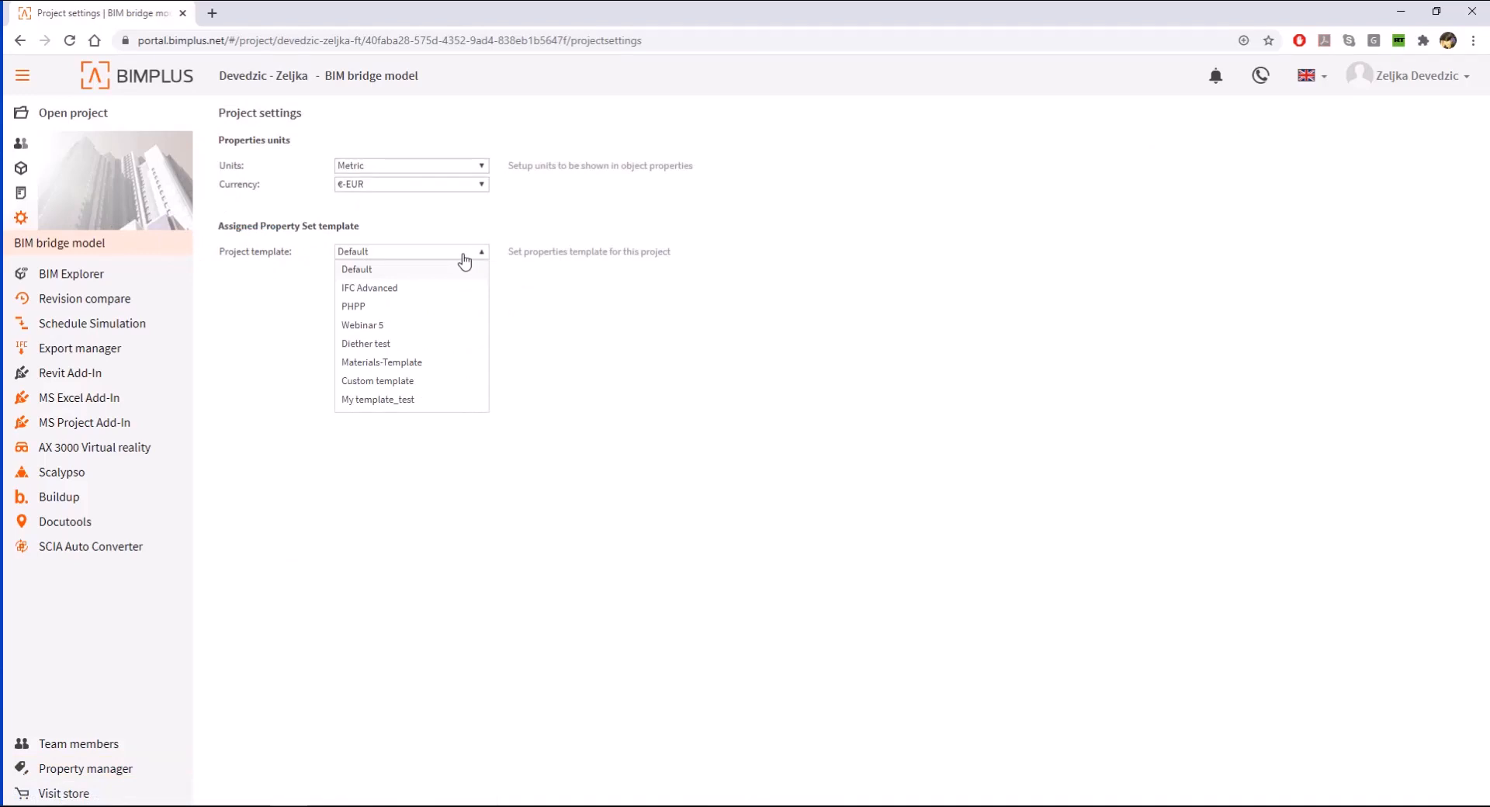
left_click(412, 325)
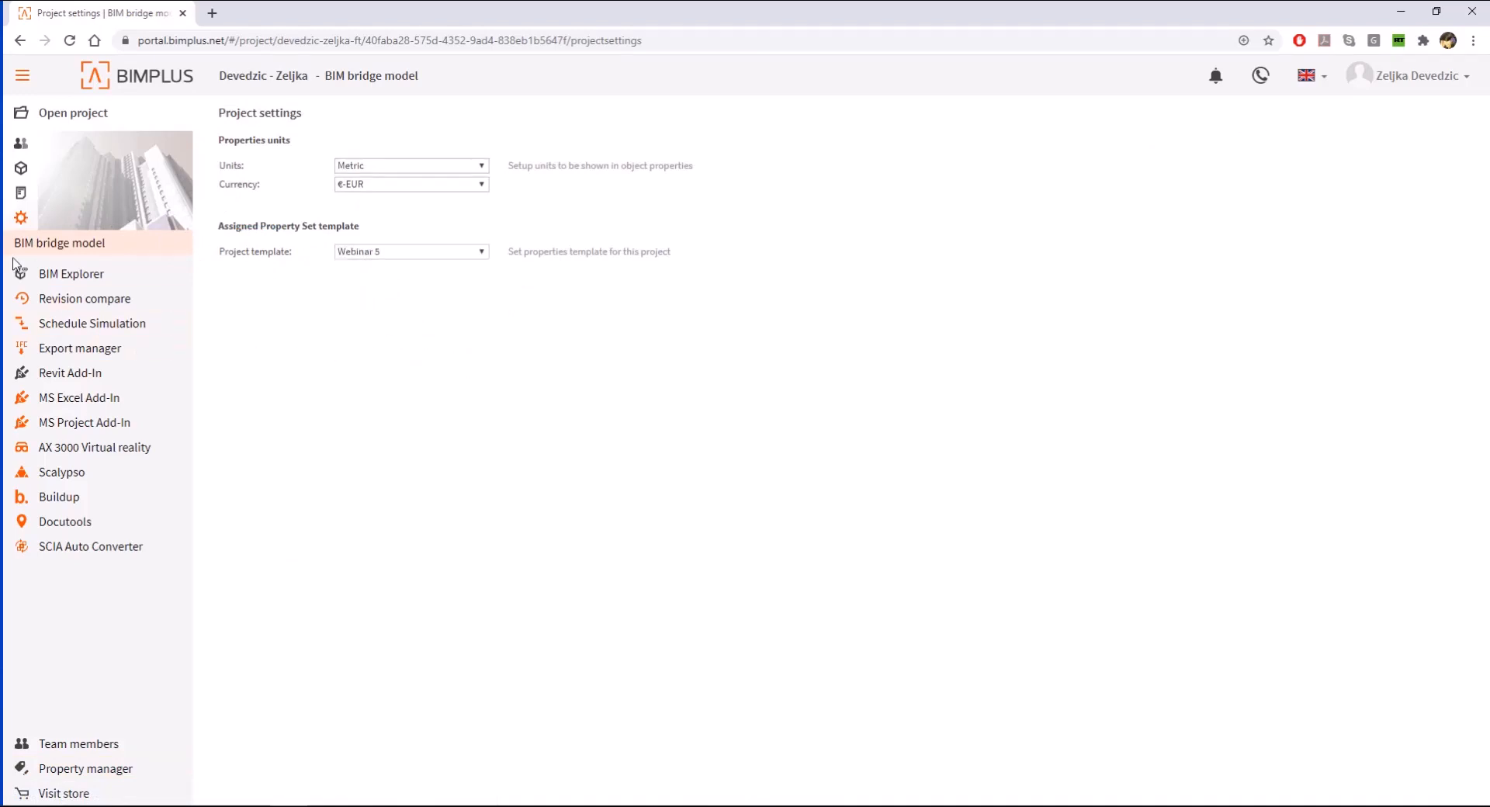
left_click(77, 223)
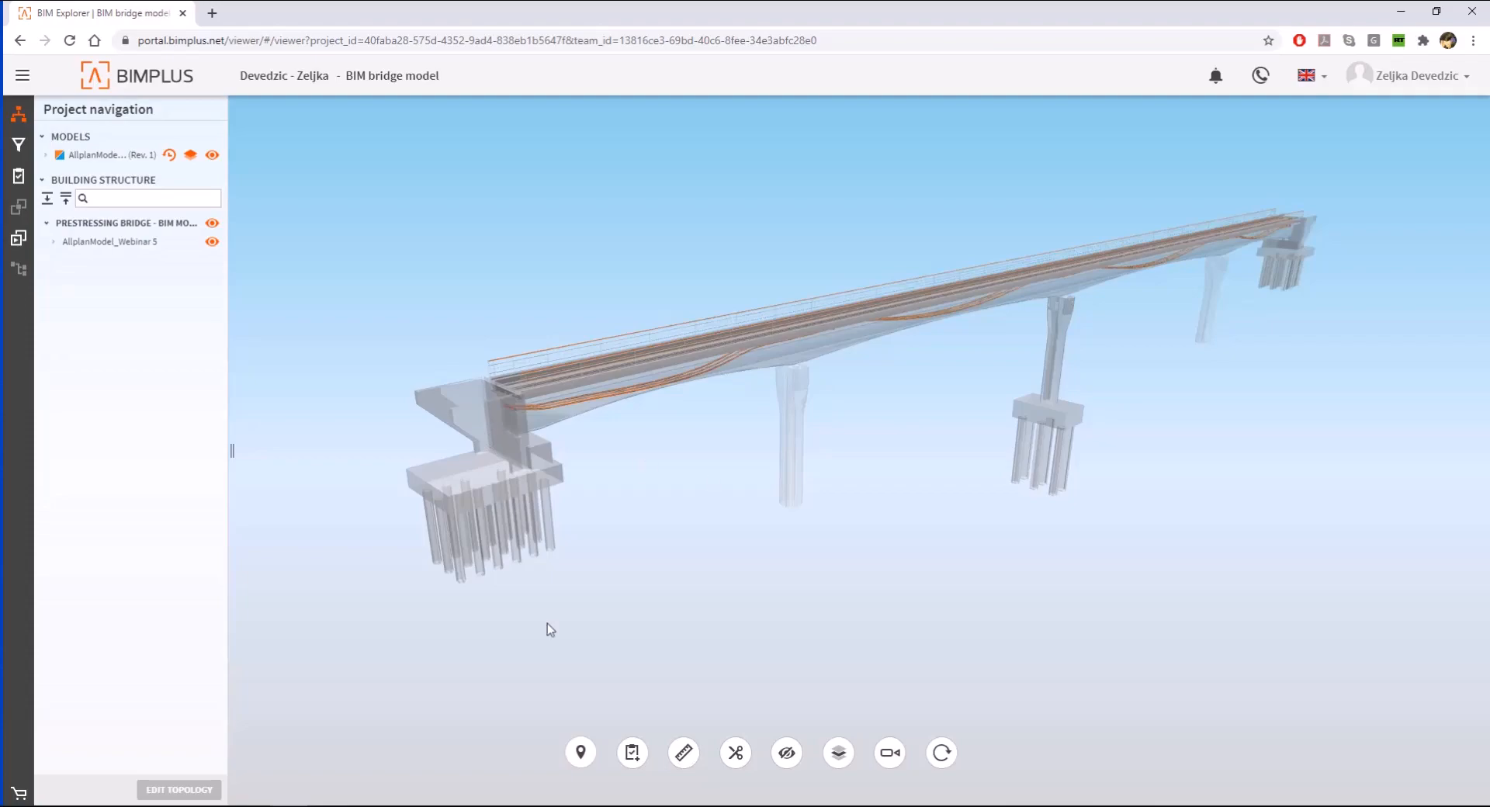
- Switch to Allplan and try to import the attribute values from Bimplus
key("alt+Tab")
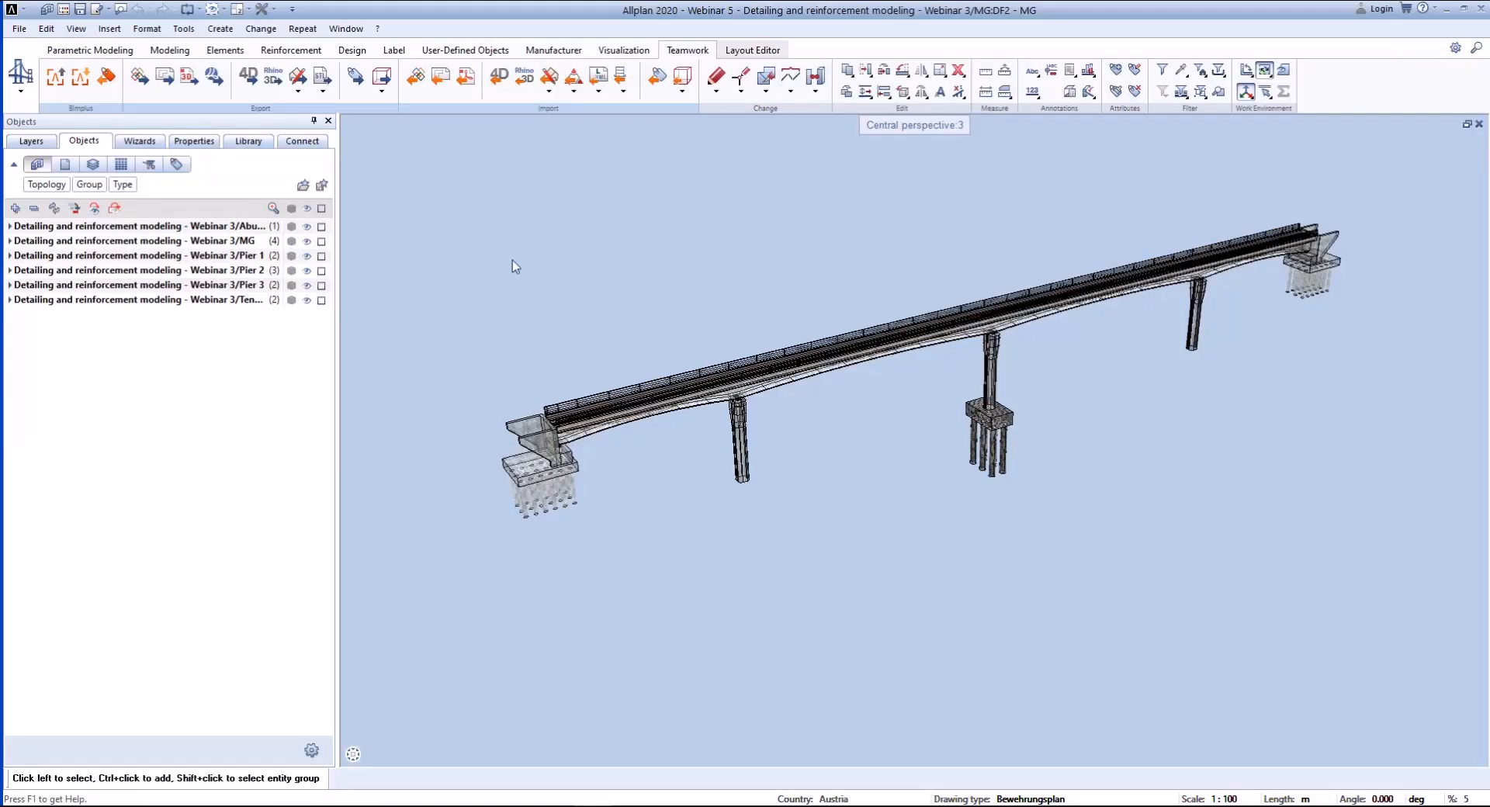
left_click(108, 77)
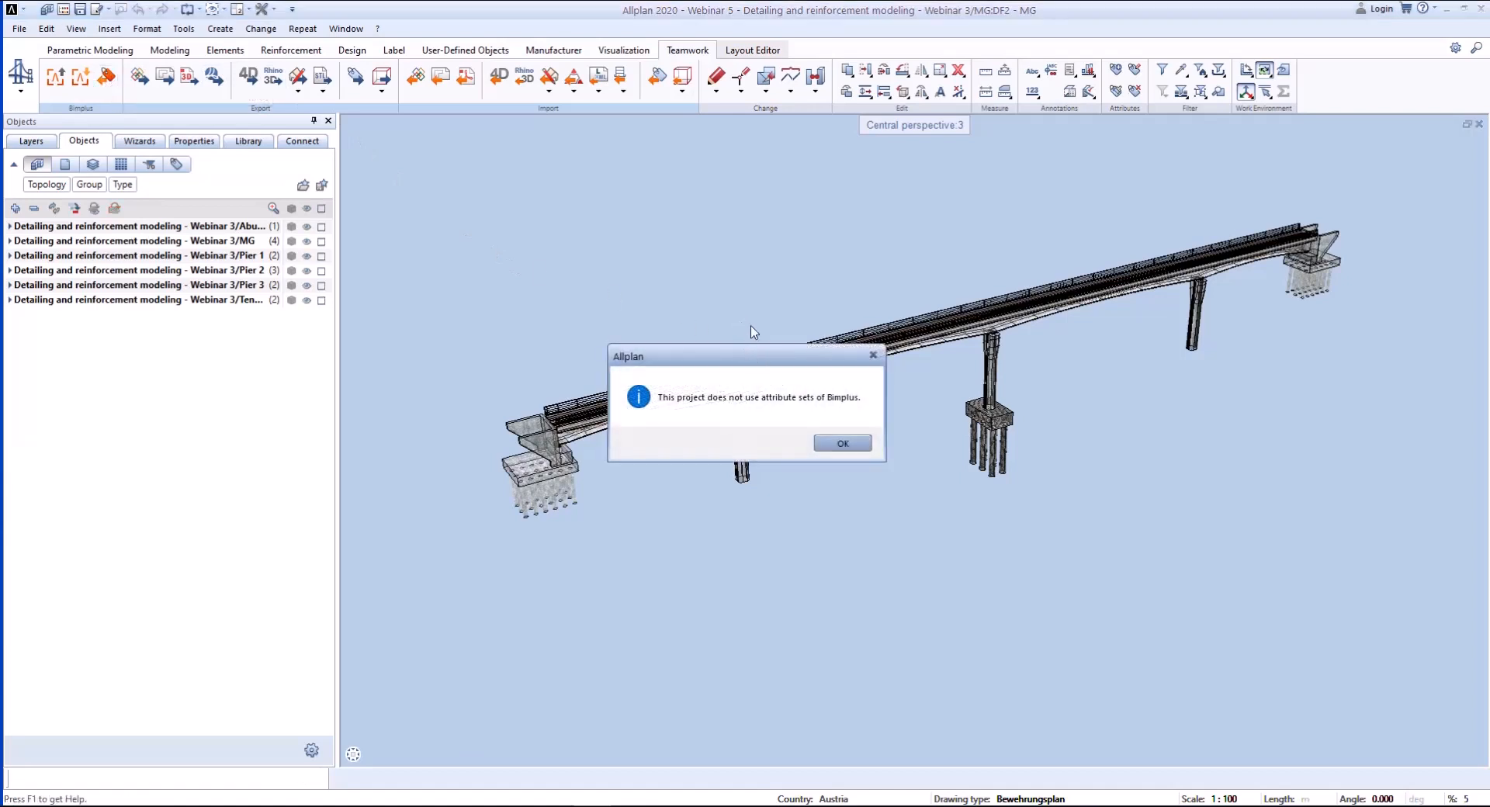
left_click(842, 442)
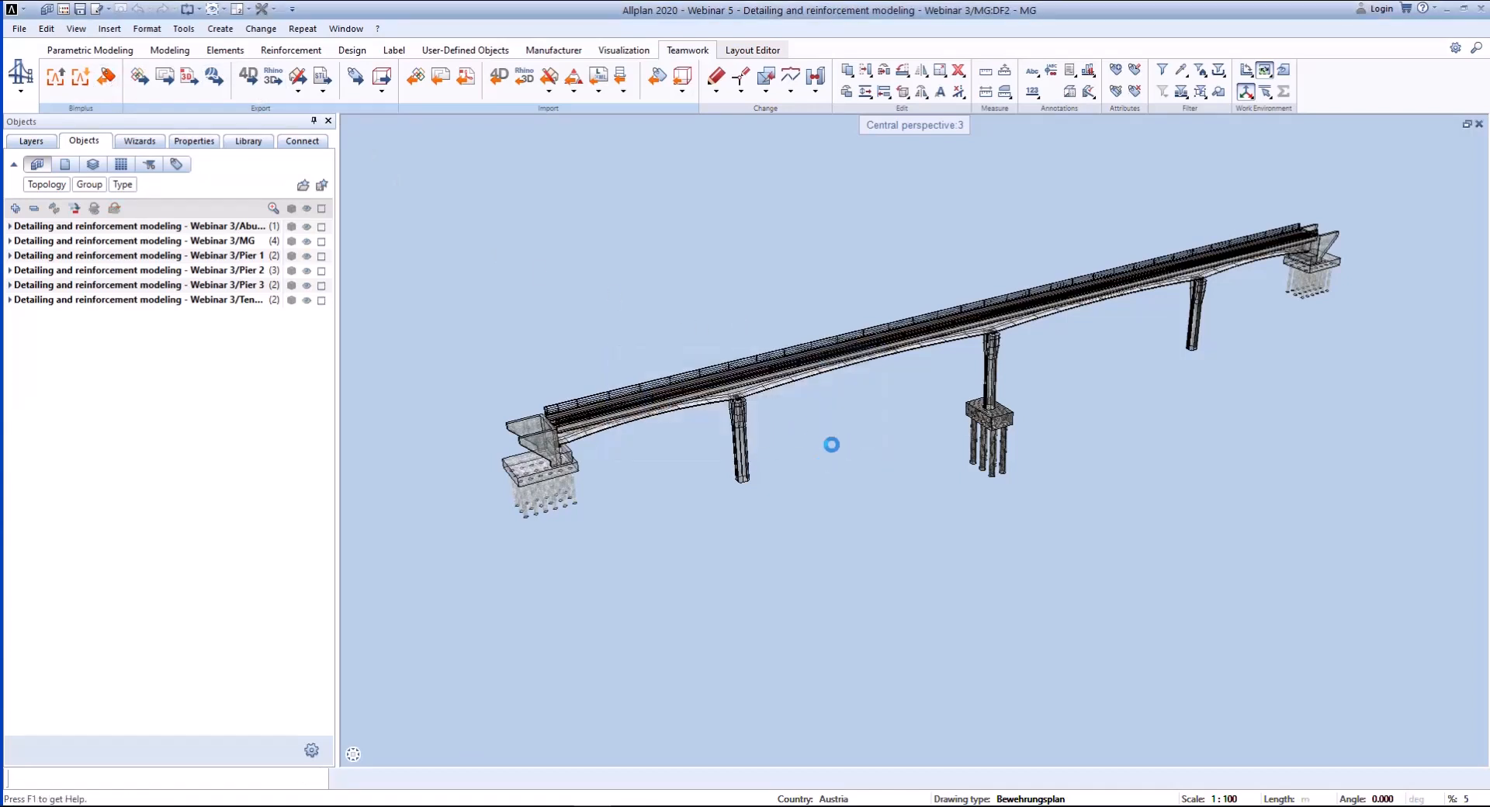
- Set the attribute set definition to Bimplus in the project settings of the Webinar 5 project
left_click(47, 9)
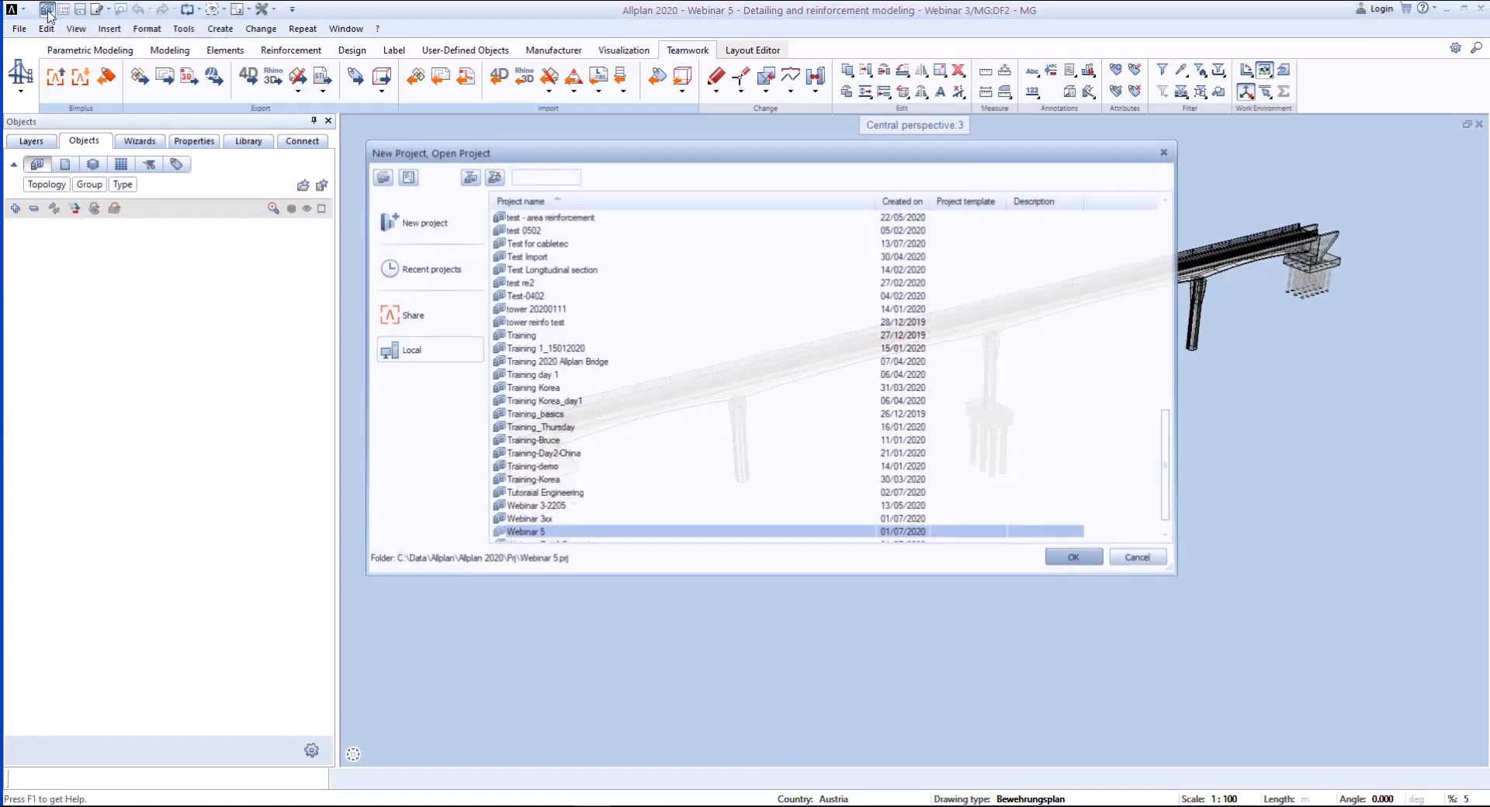
right_click(563, 534)
left_click(659, 722)
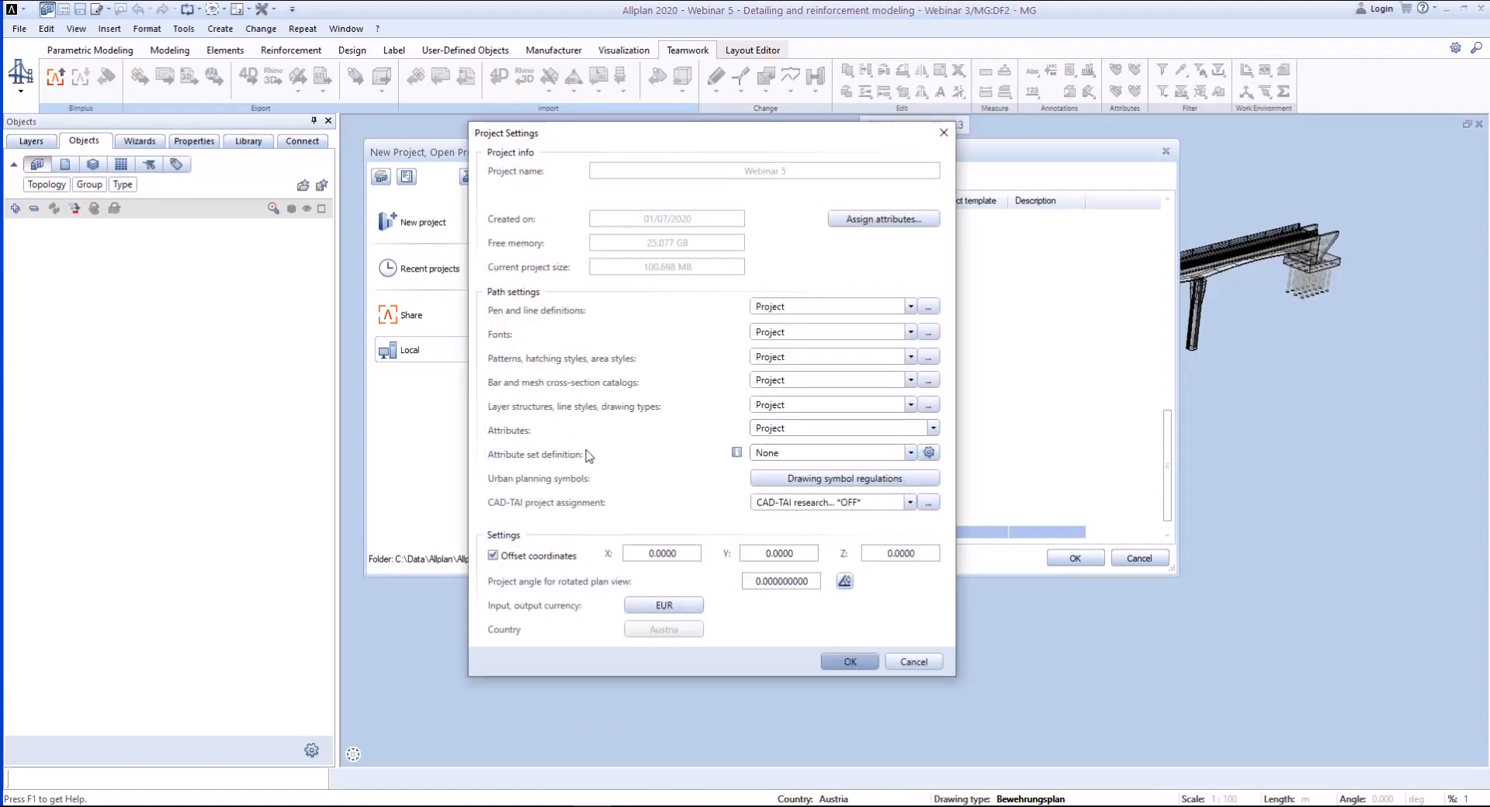
mouse_move(736, 458)
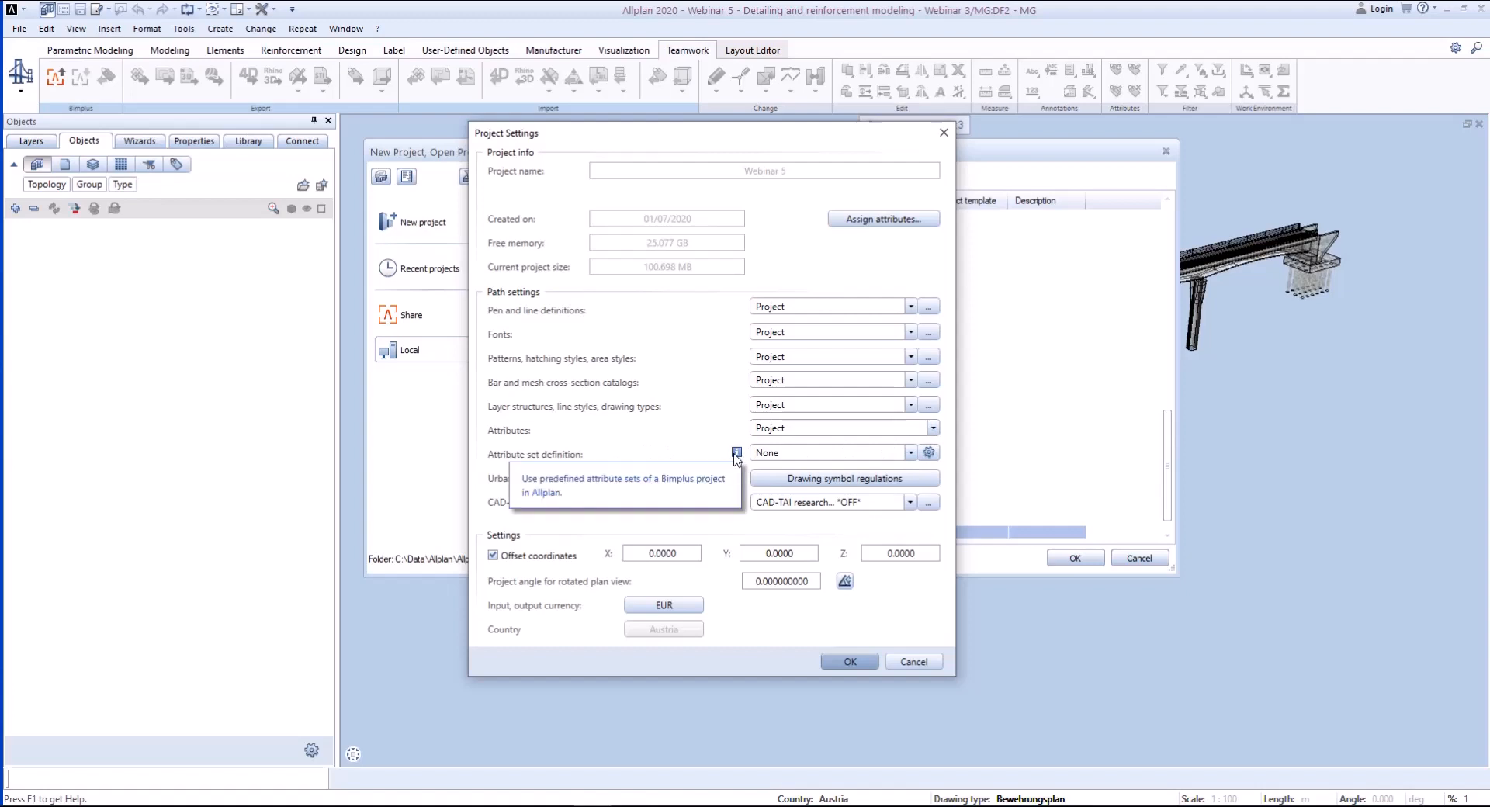
left_click(910, 453)
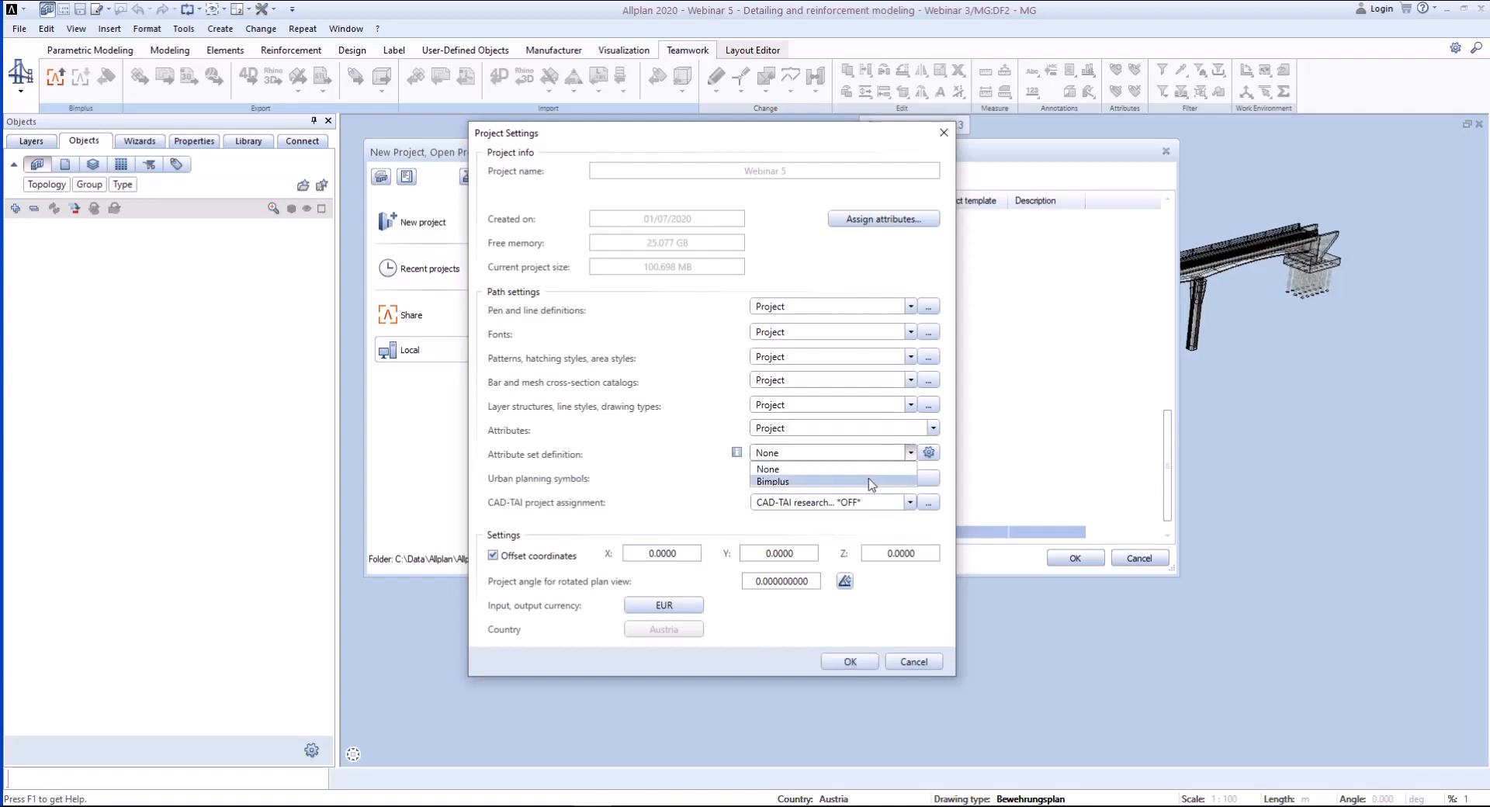
left_click(872, 484)
left_click(929, 452)
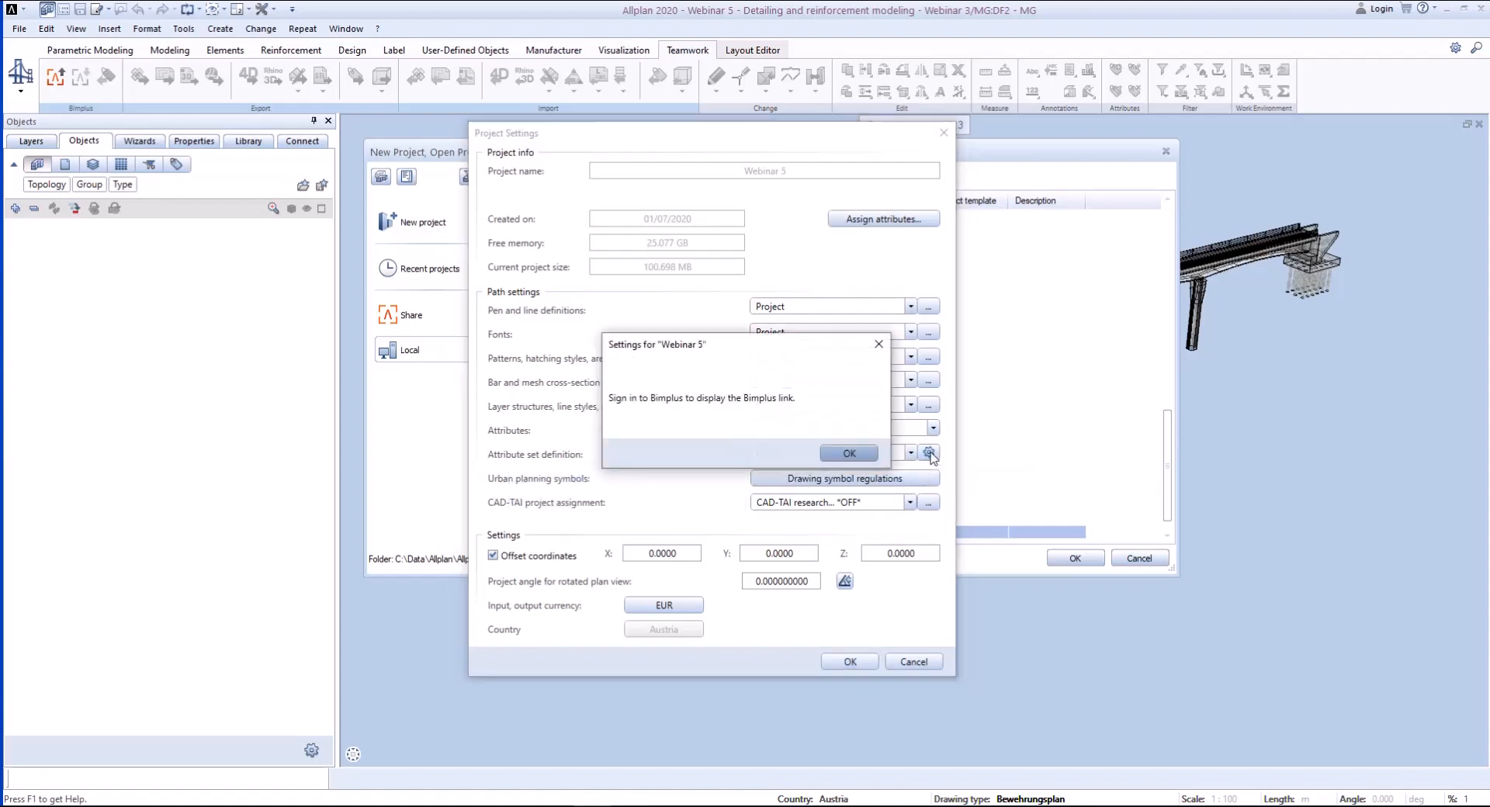
left_click(848, 452)
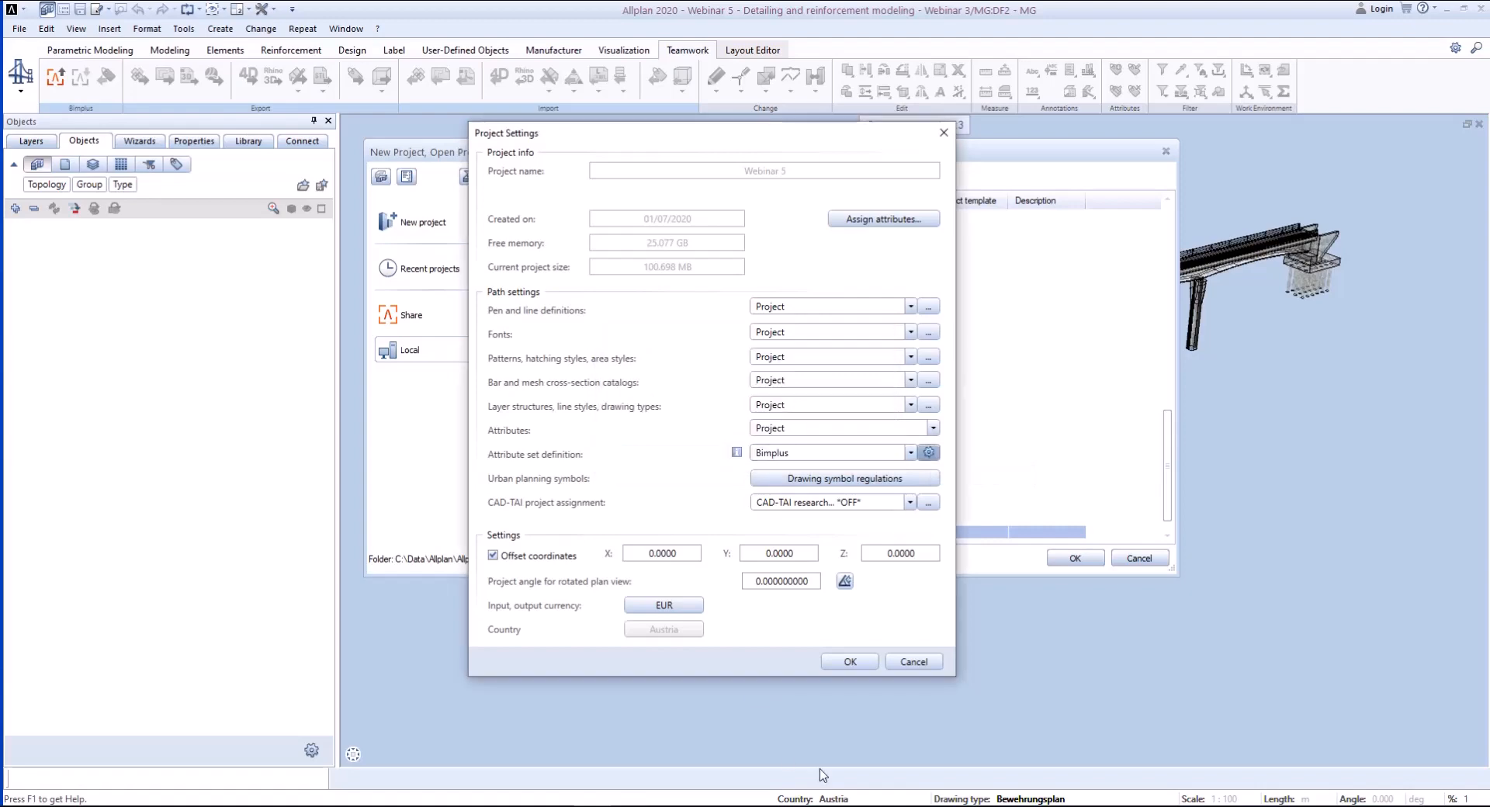
left_click(850, 661)
- Reopen the Webinar 5 project with the saved Bimplus login and import the preselected Material attribute values from Bimplus
left_click(1075, 557)
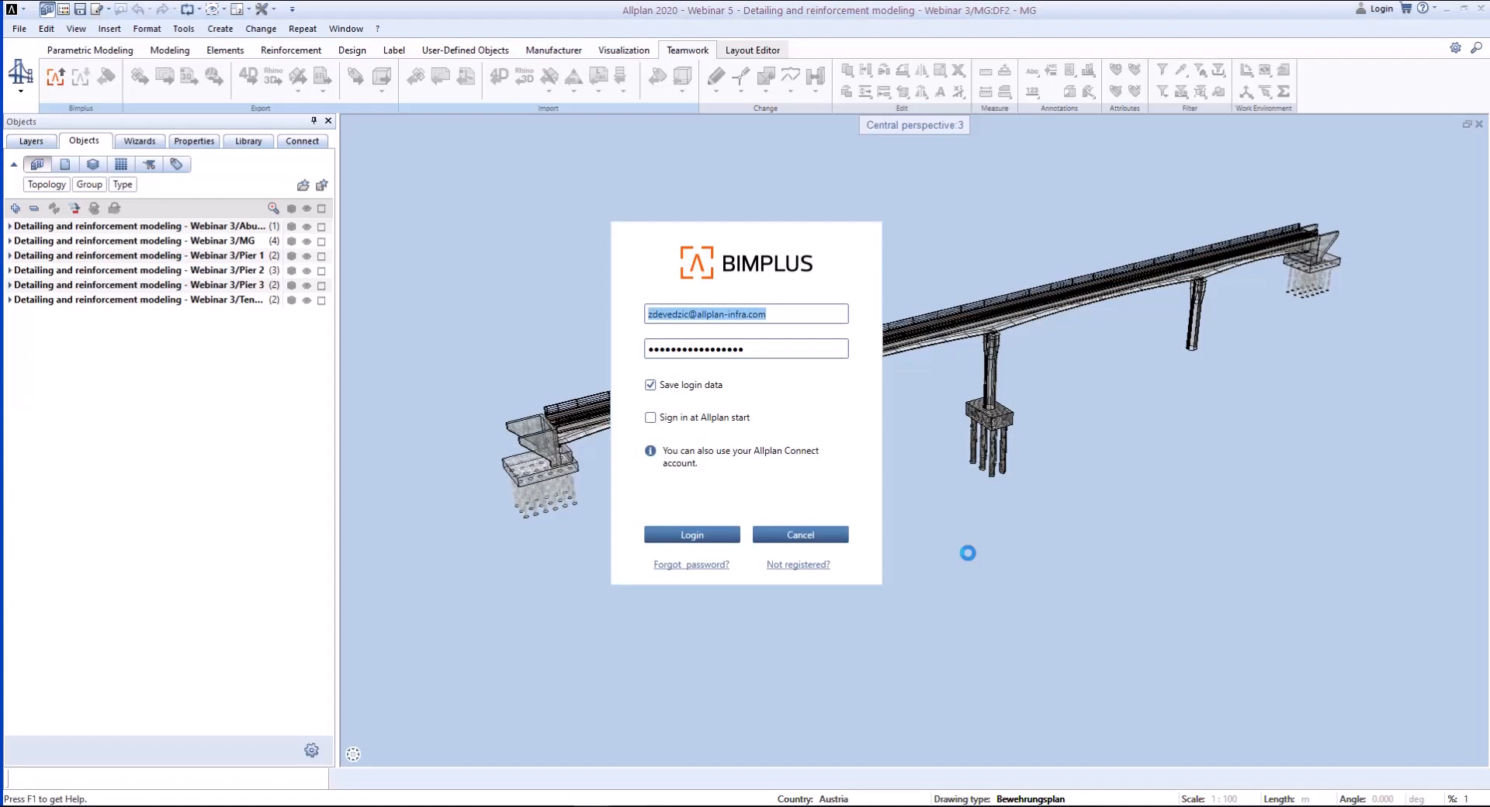
left_click(708, 536)
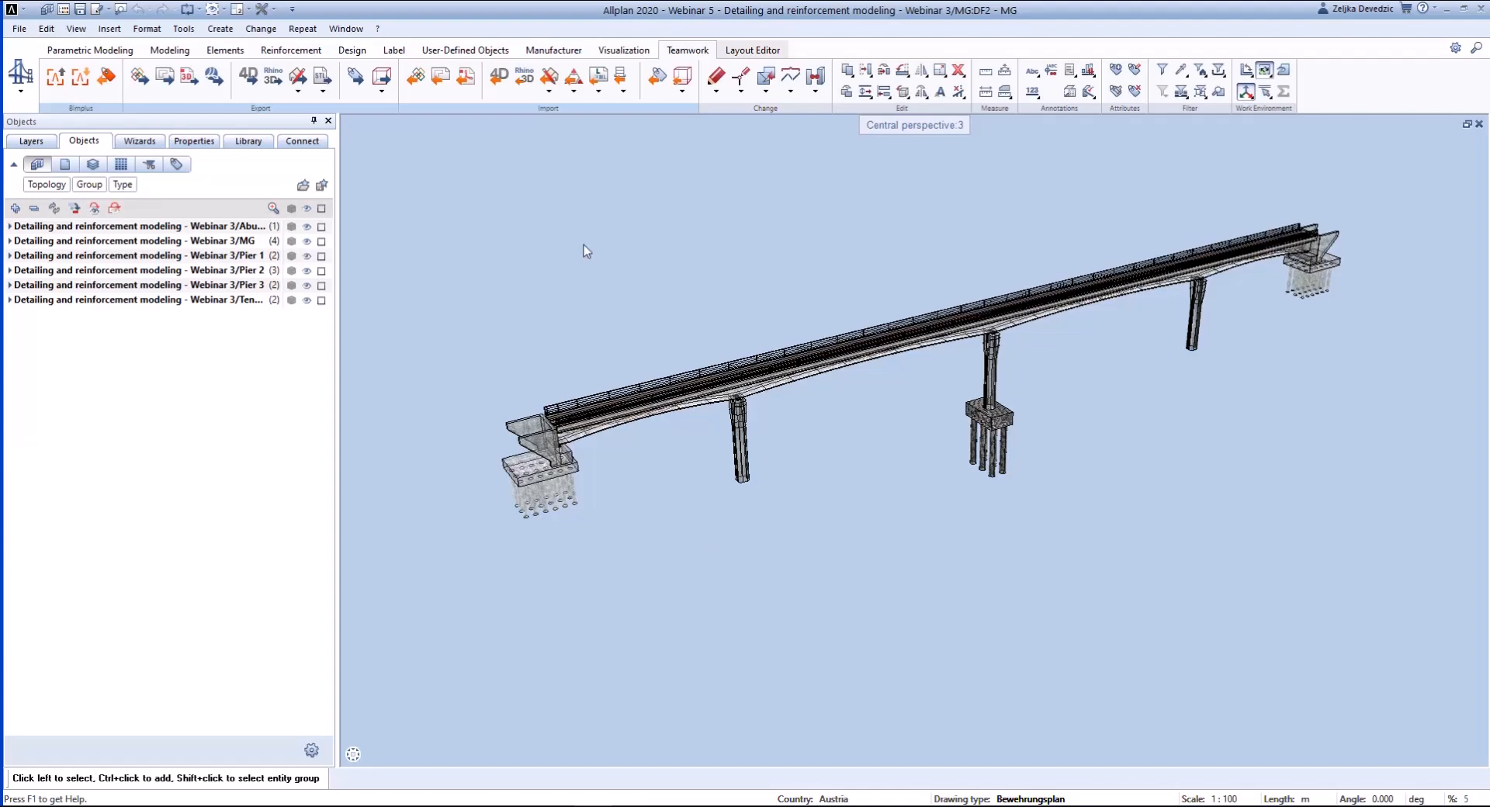
left_click(106, 75)
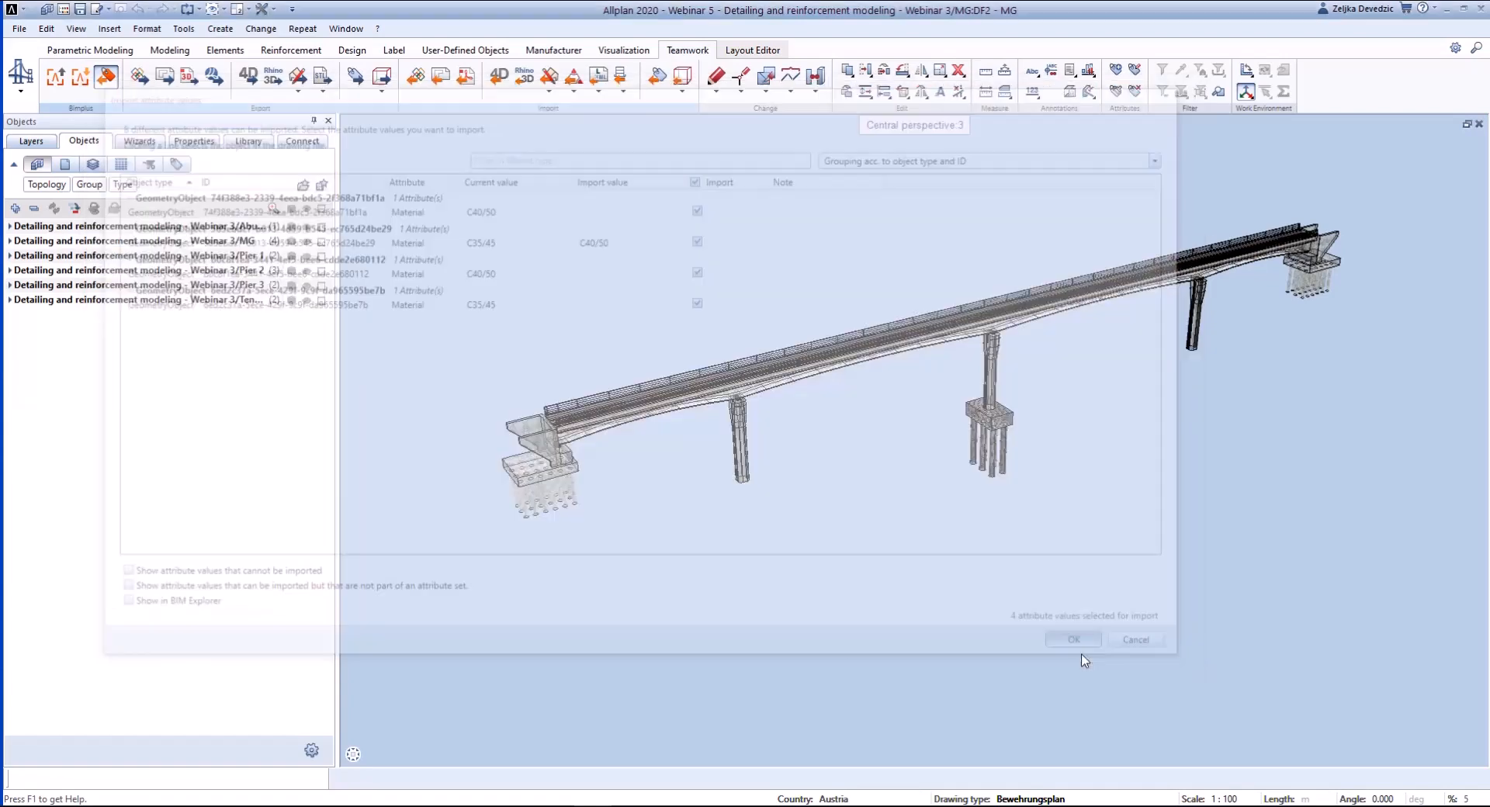
left_click(1080, 646)
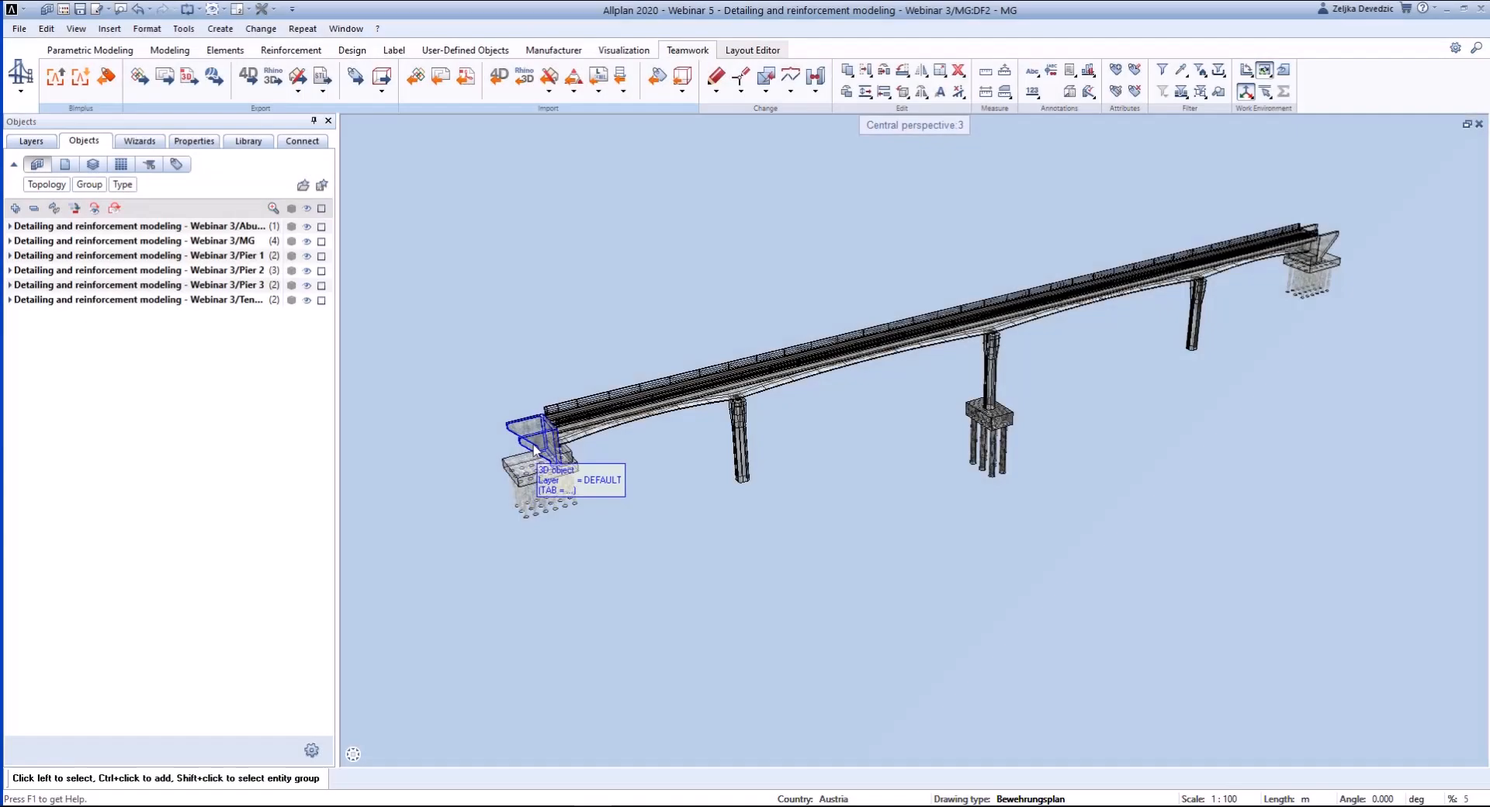
- Set the date01 attribute in the Webinar5 attribute set of the near abutment wall to 15/07/2020
left_click(547, 466)
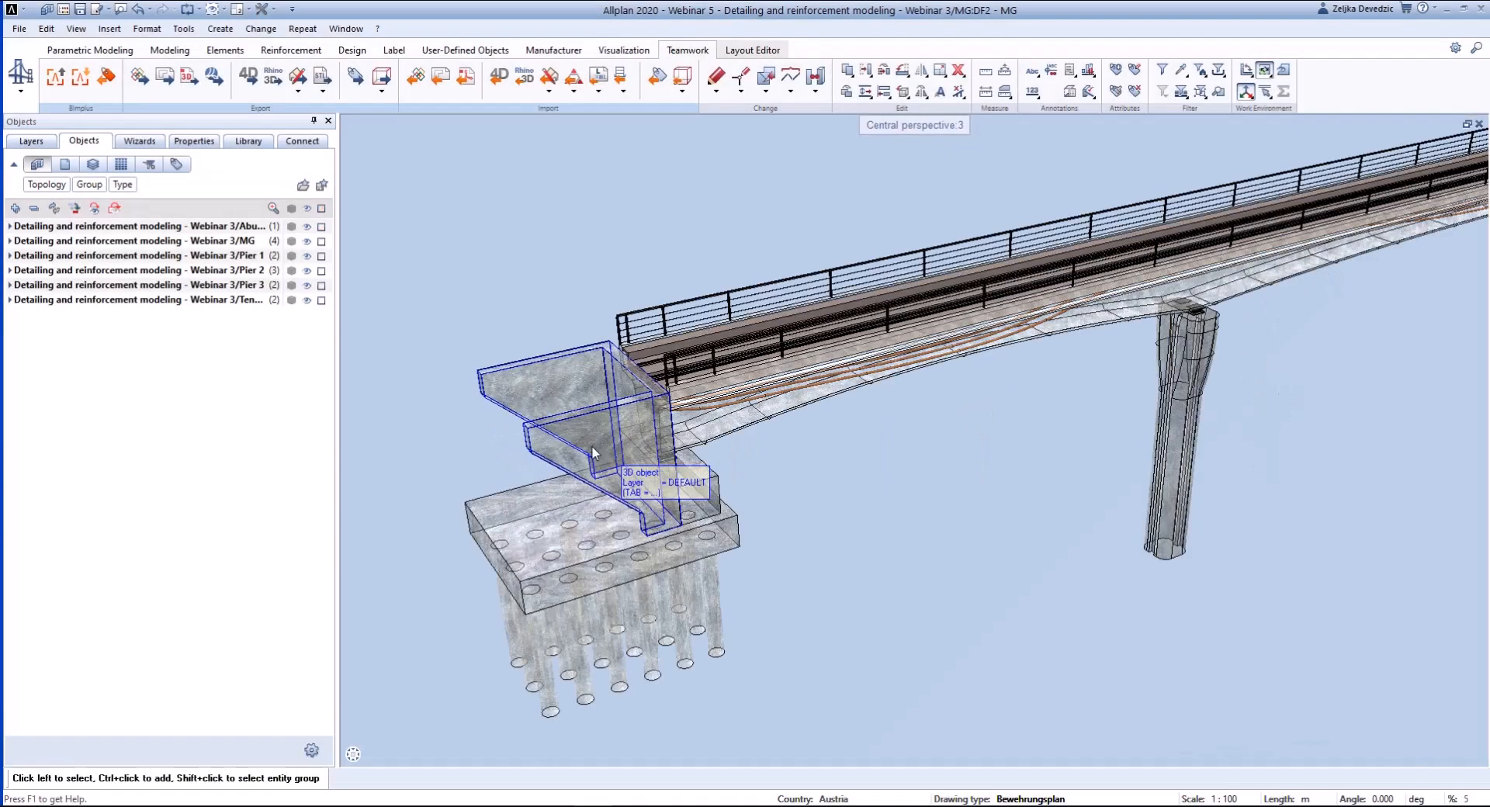
left_click(571, 418)
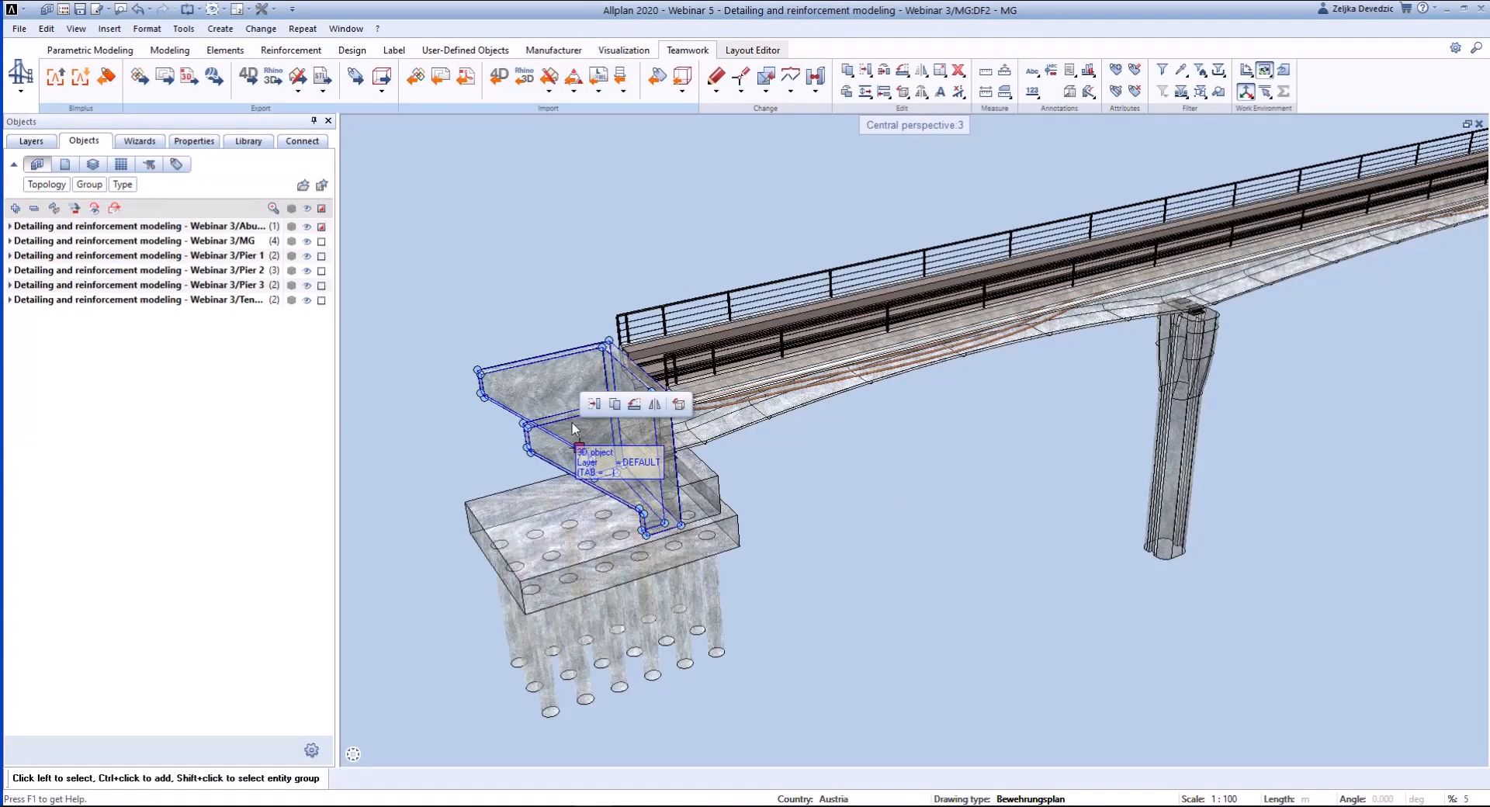
right_click(571, 423)
left_click(613, 728)
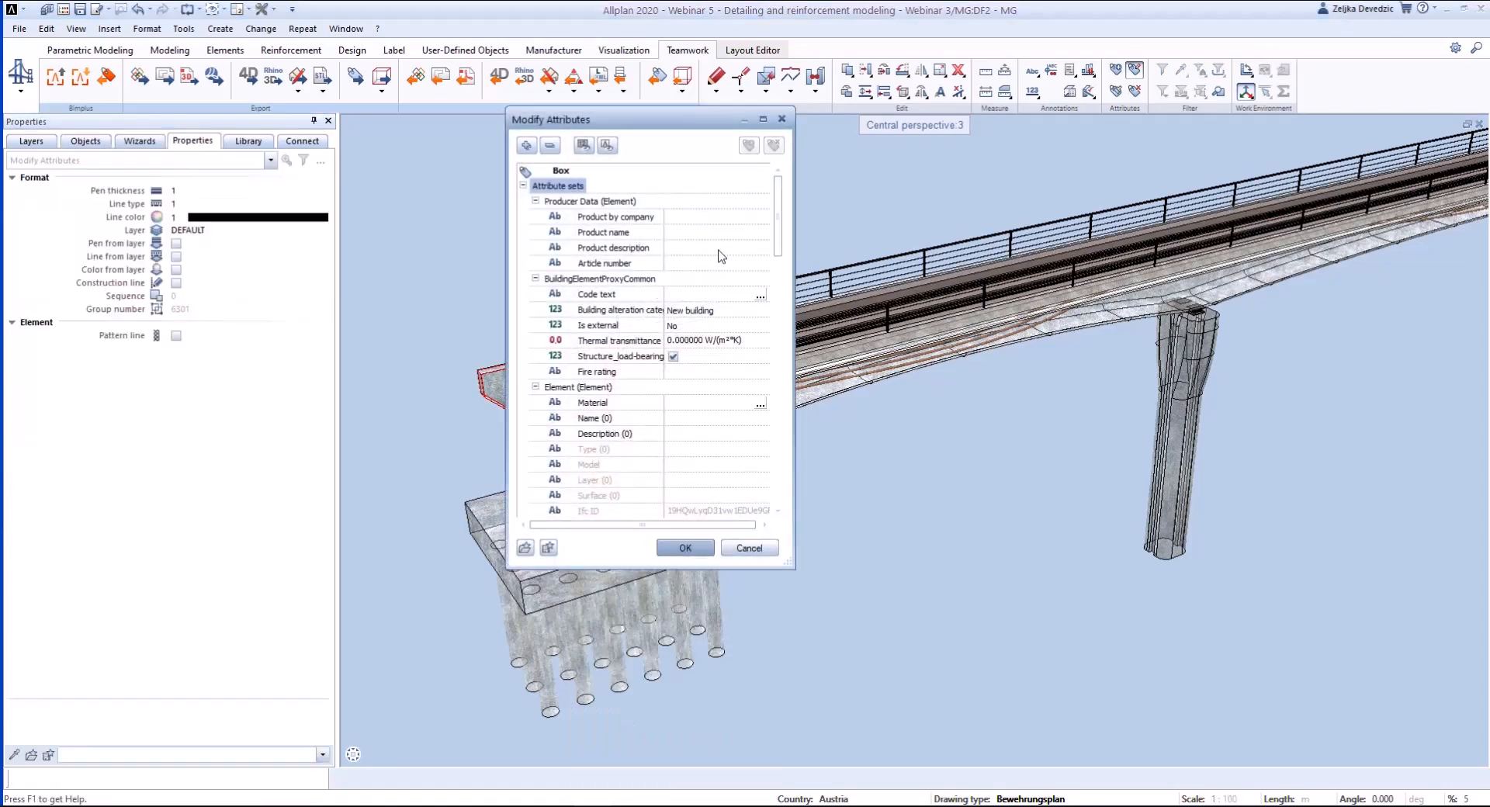
scroll(743, 424, "down", 3)
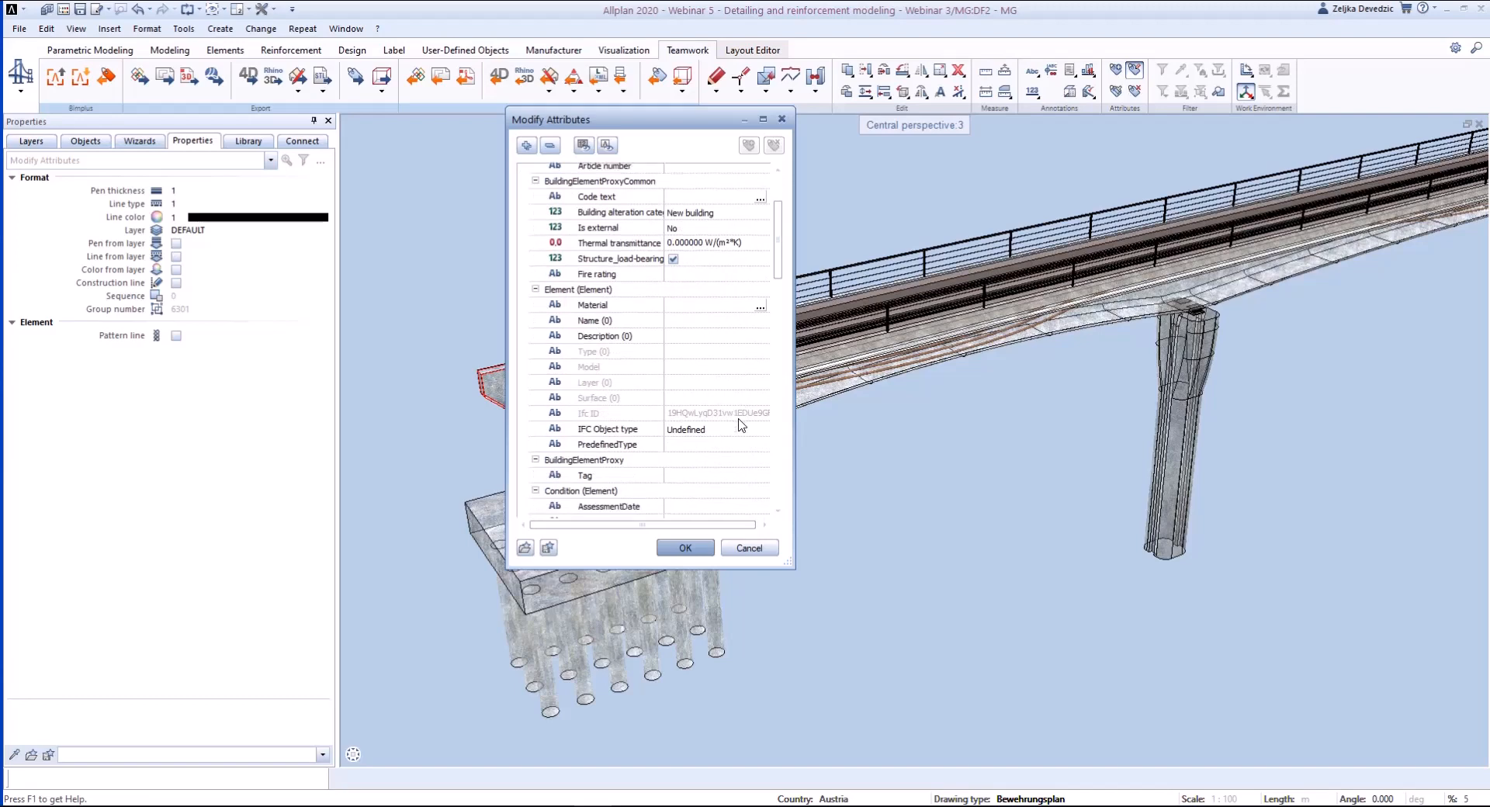
scroll(741, 424, "down", 5)
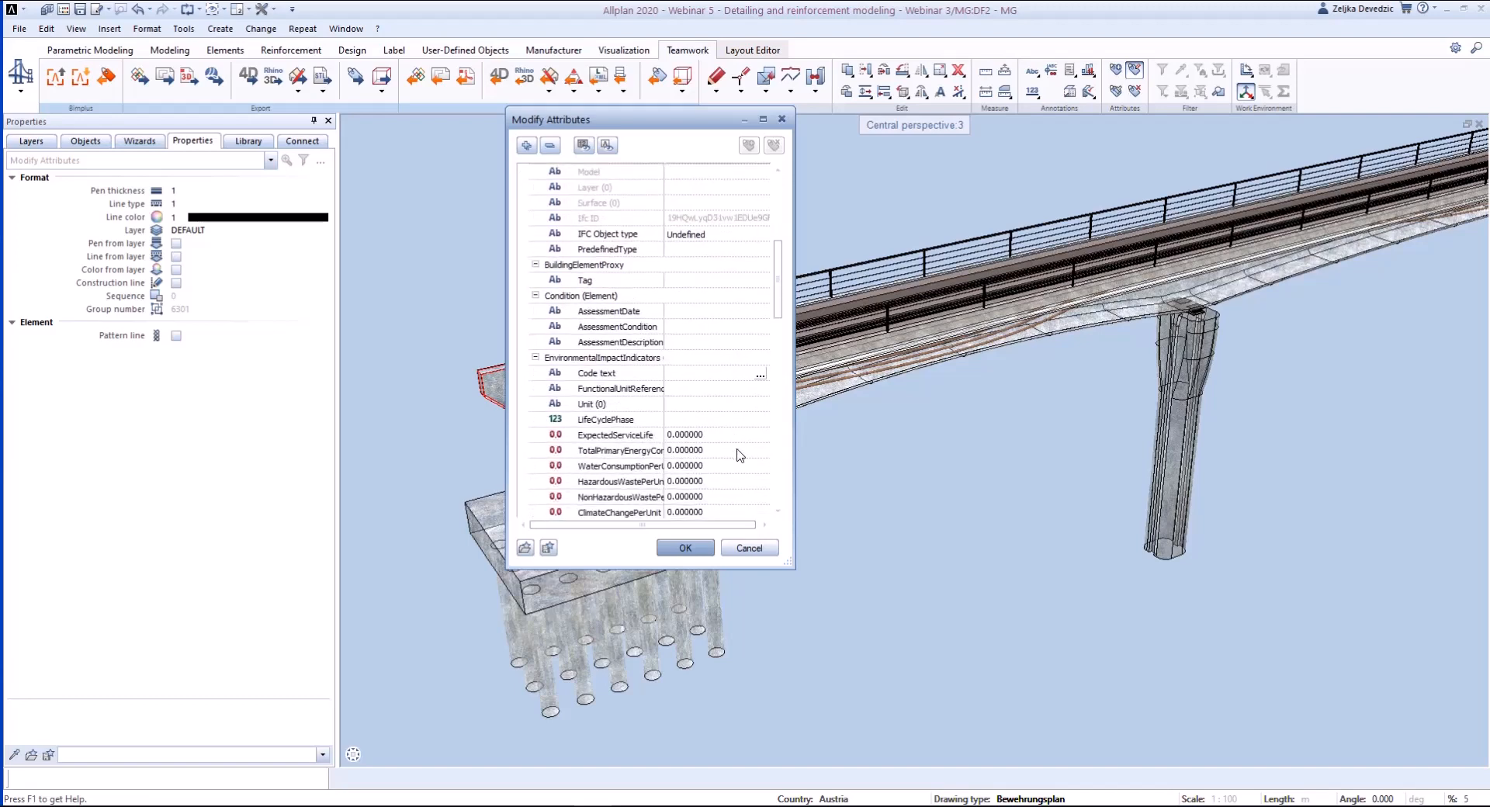
left_click_drag(777, 279, 771, 491)
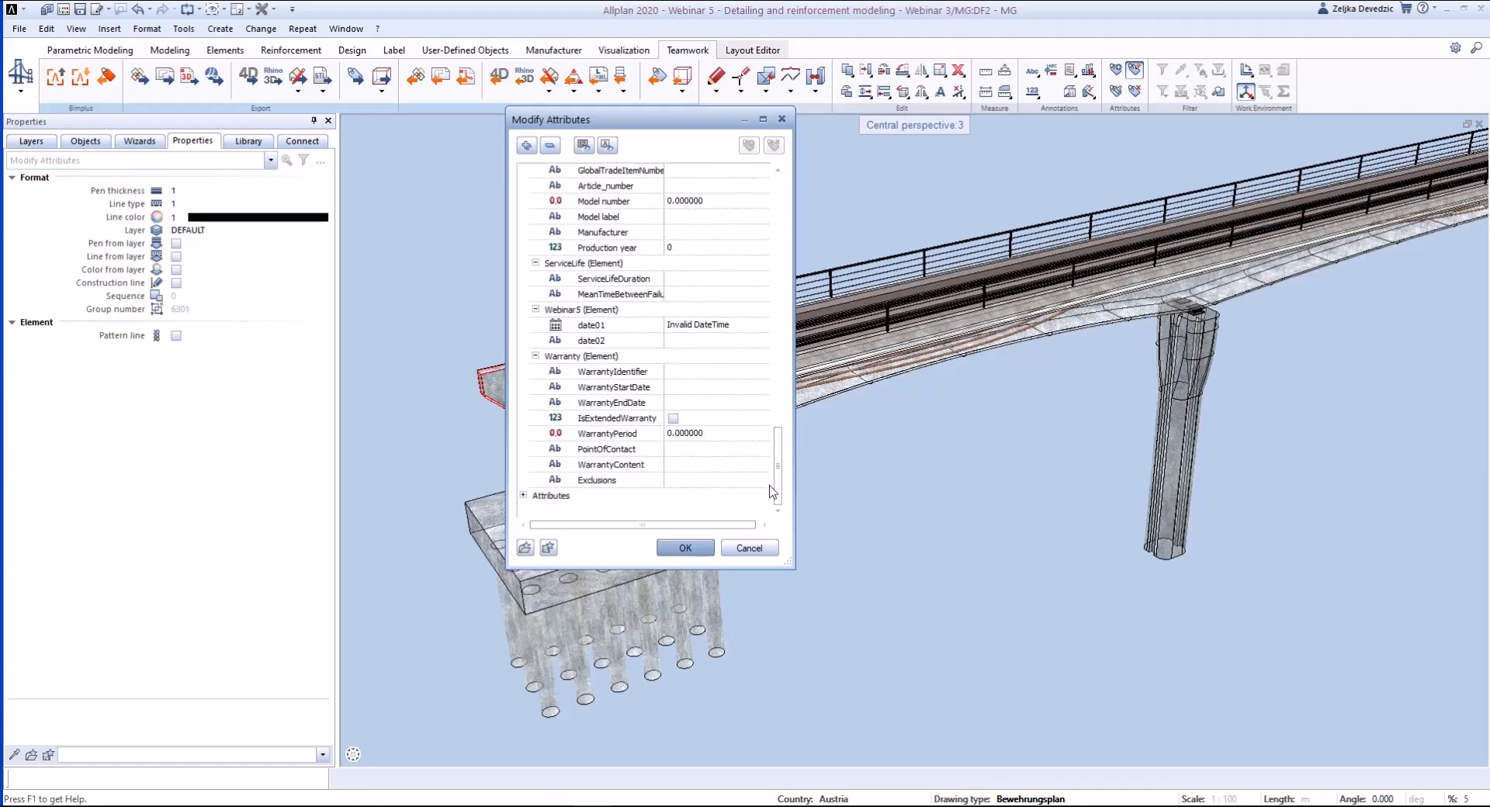
left_click(736, 325)
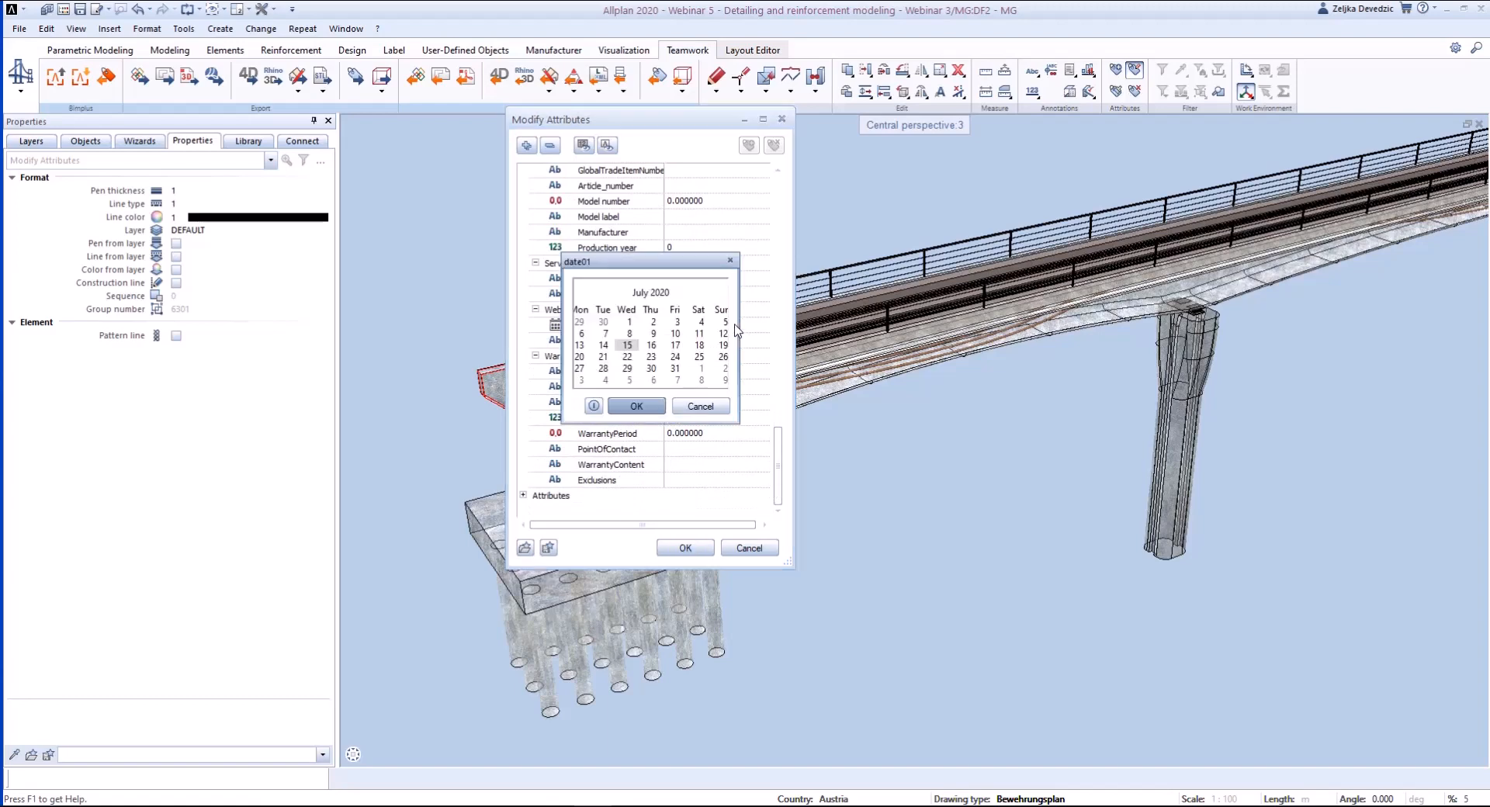
left_click(637, 407)
left_click(703, 339)
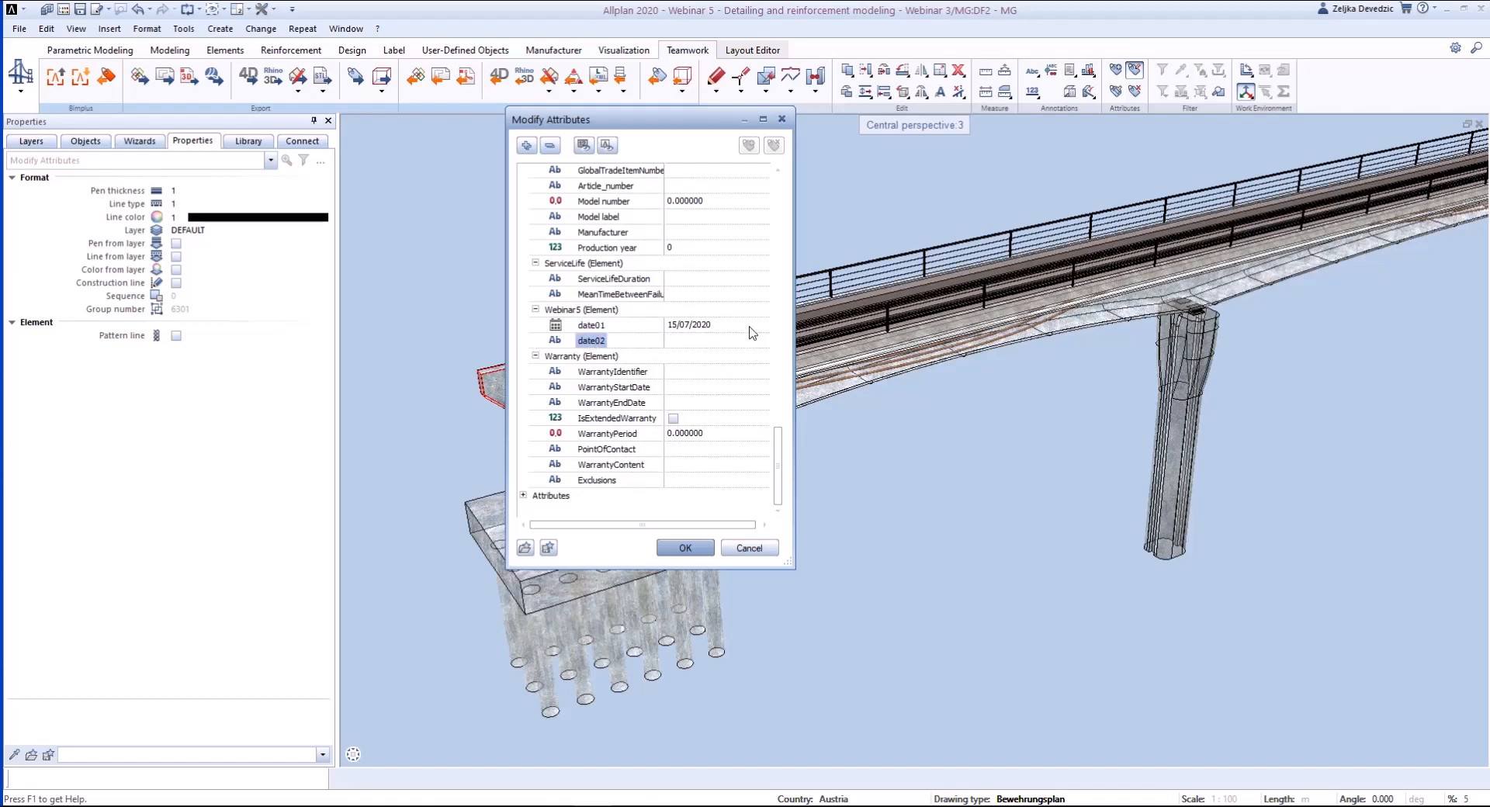
left_click(685, 548)
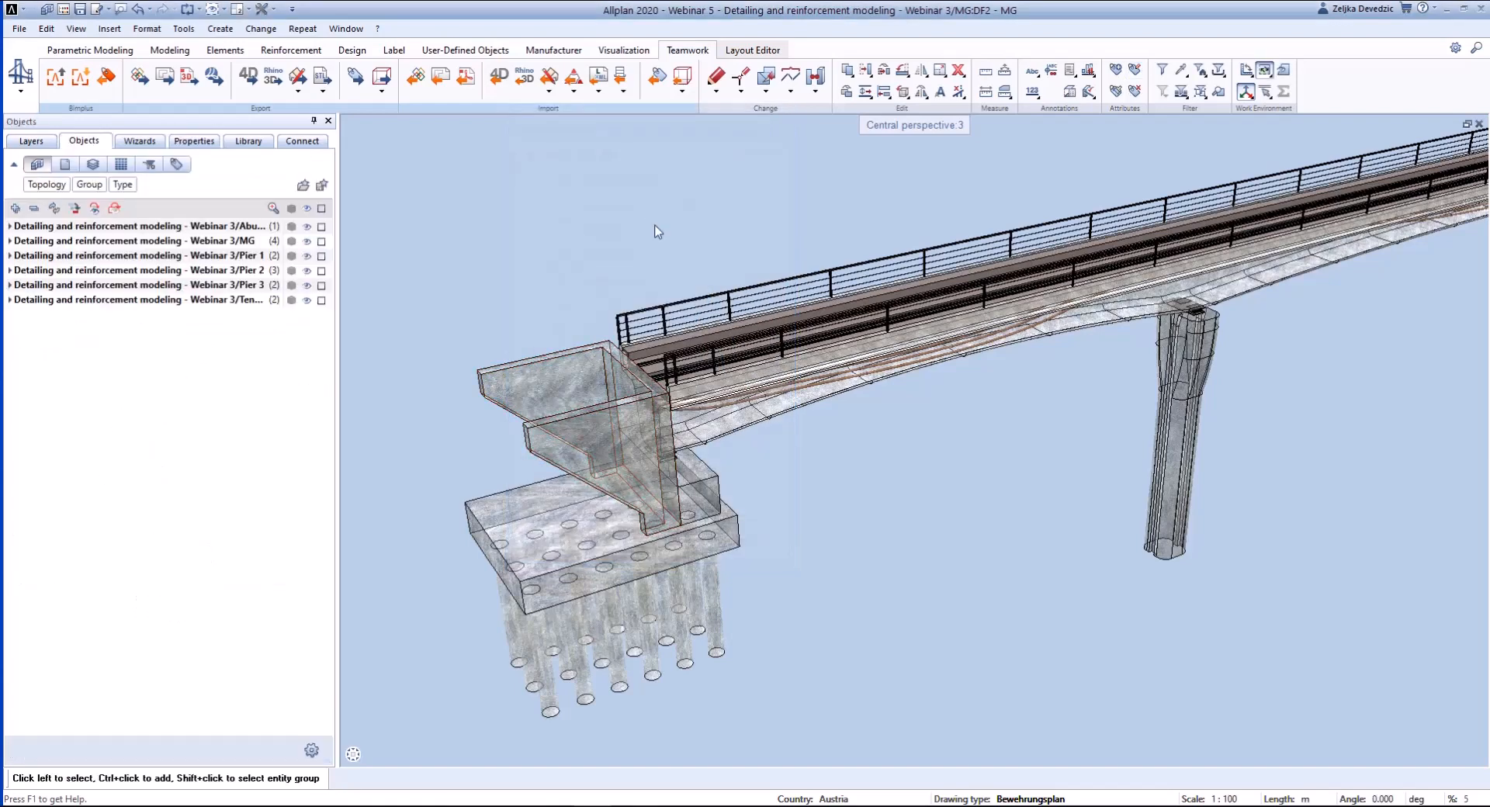
- Switch to Bimplus and check the model's revisions and the near abutment wall's Webinar5 properties
left_click(352, 804)
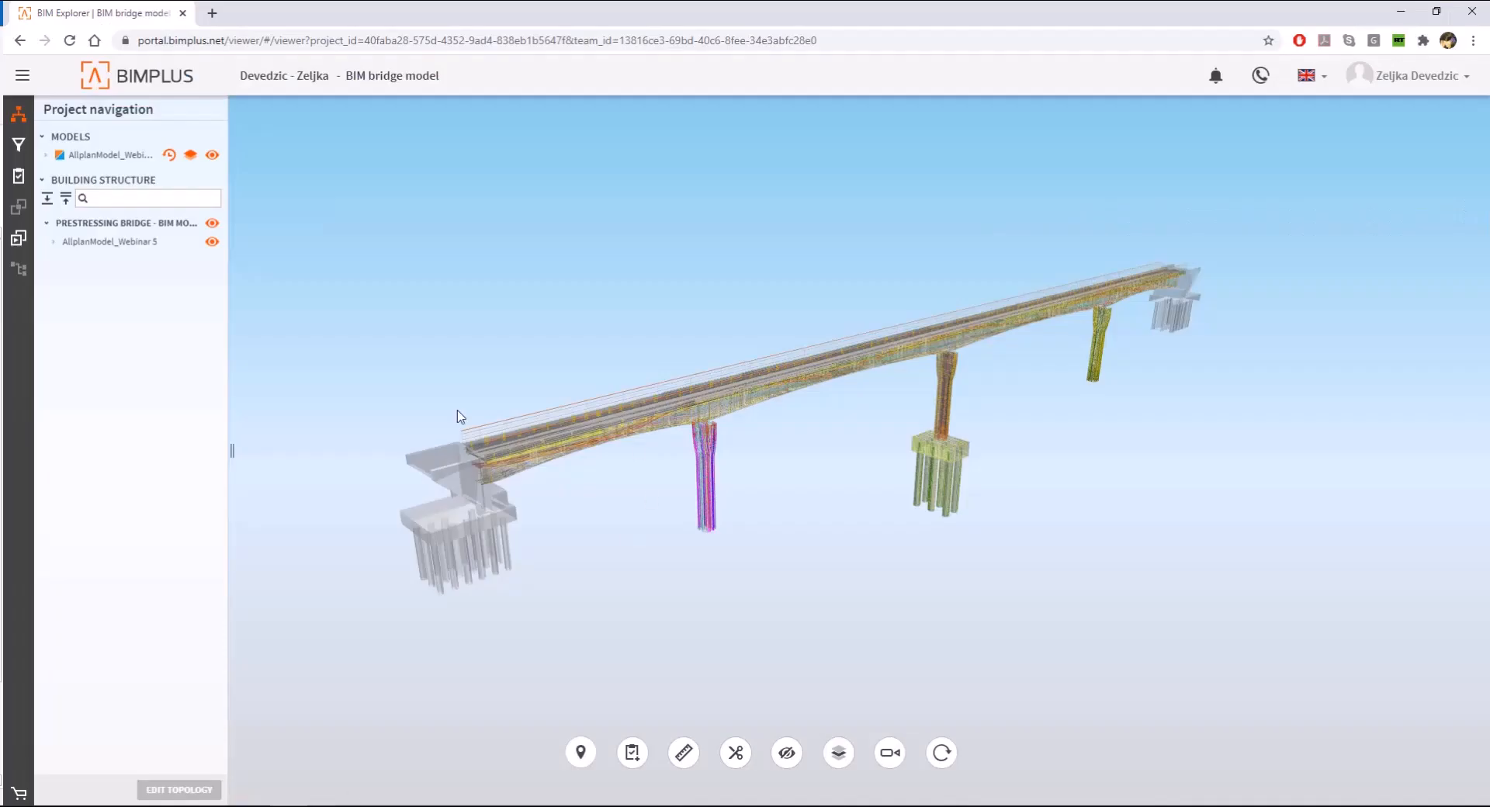
left_click(169, 156)
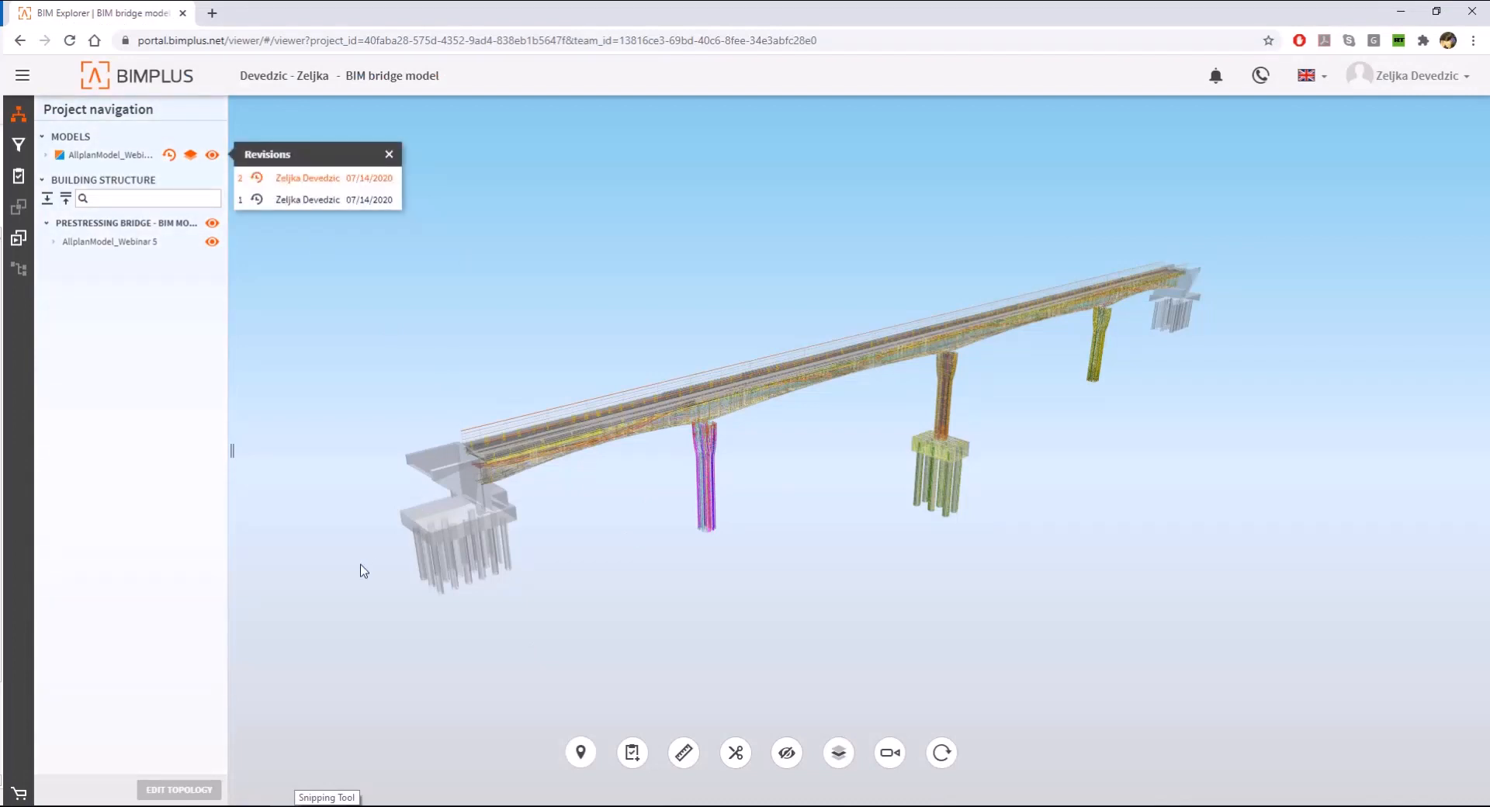
left_click(464, 473)
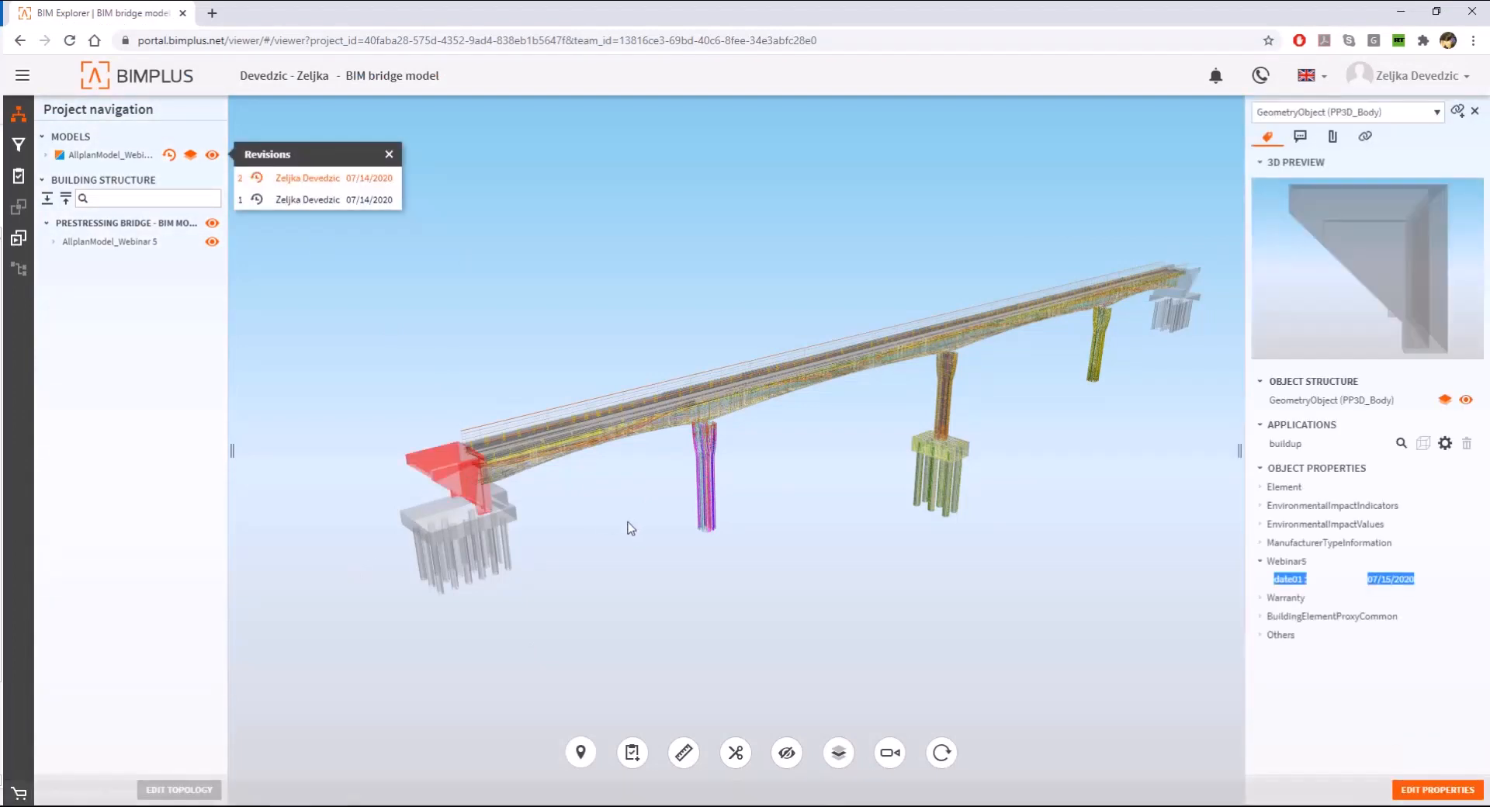
left_click(389, 153)
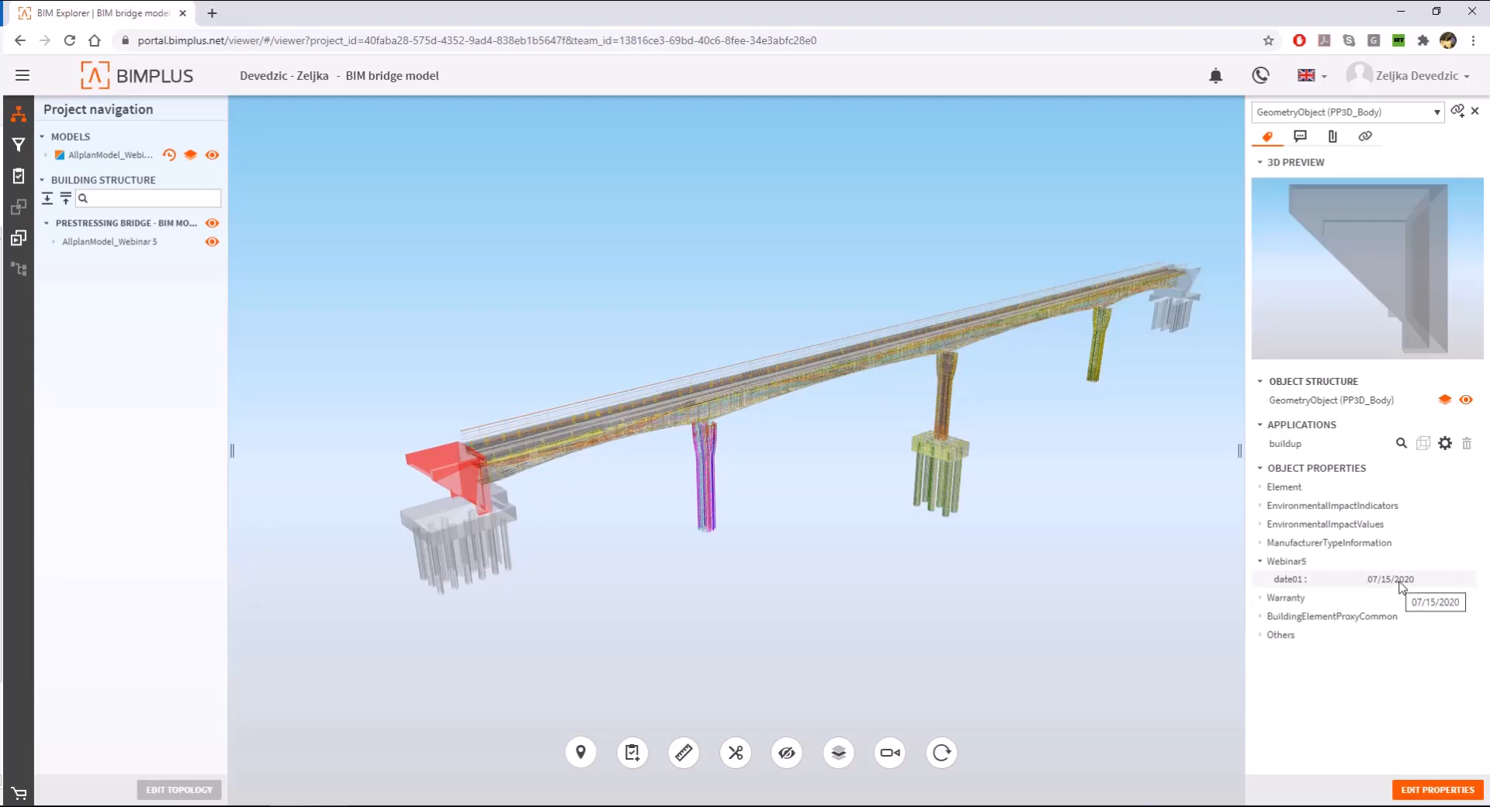
- Edit the abutment wall's Webinar5 properties, entering "text" for date02 and 07/22/2020 for date01, and save them
left_click(1436, 791)
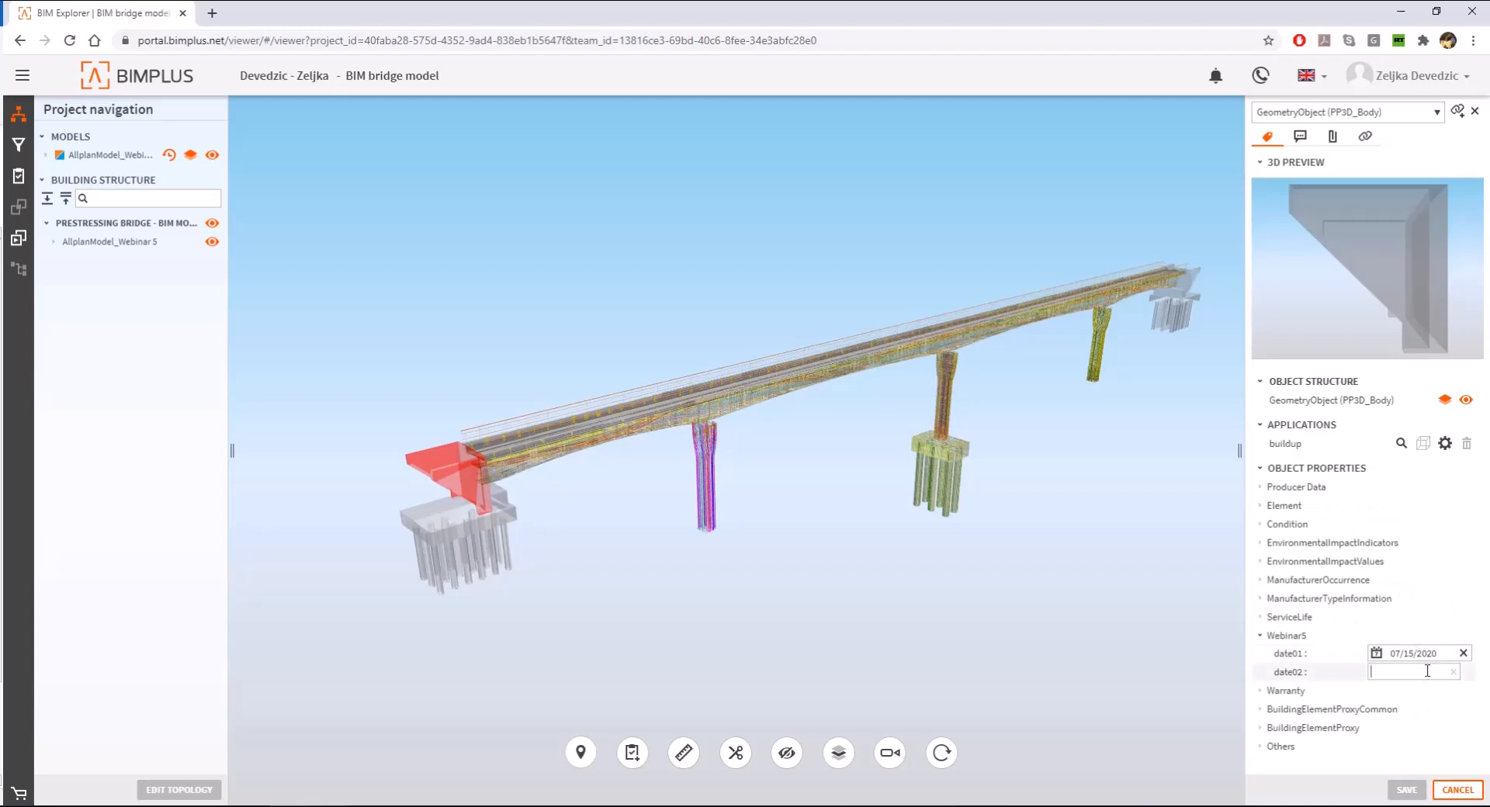
type("text")
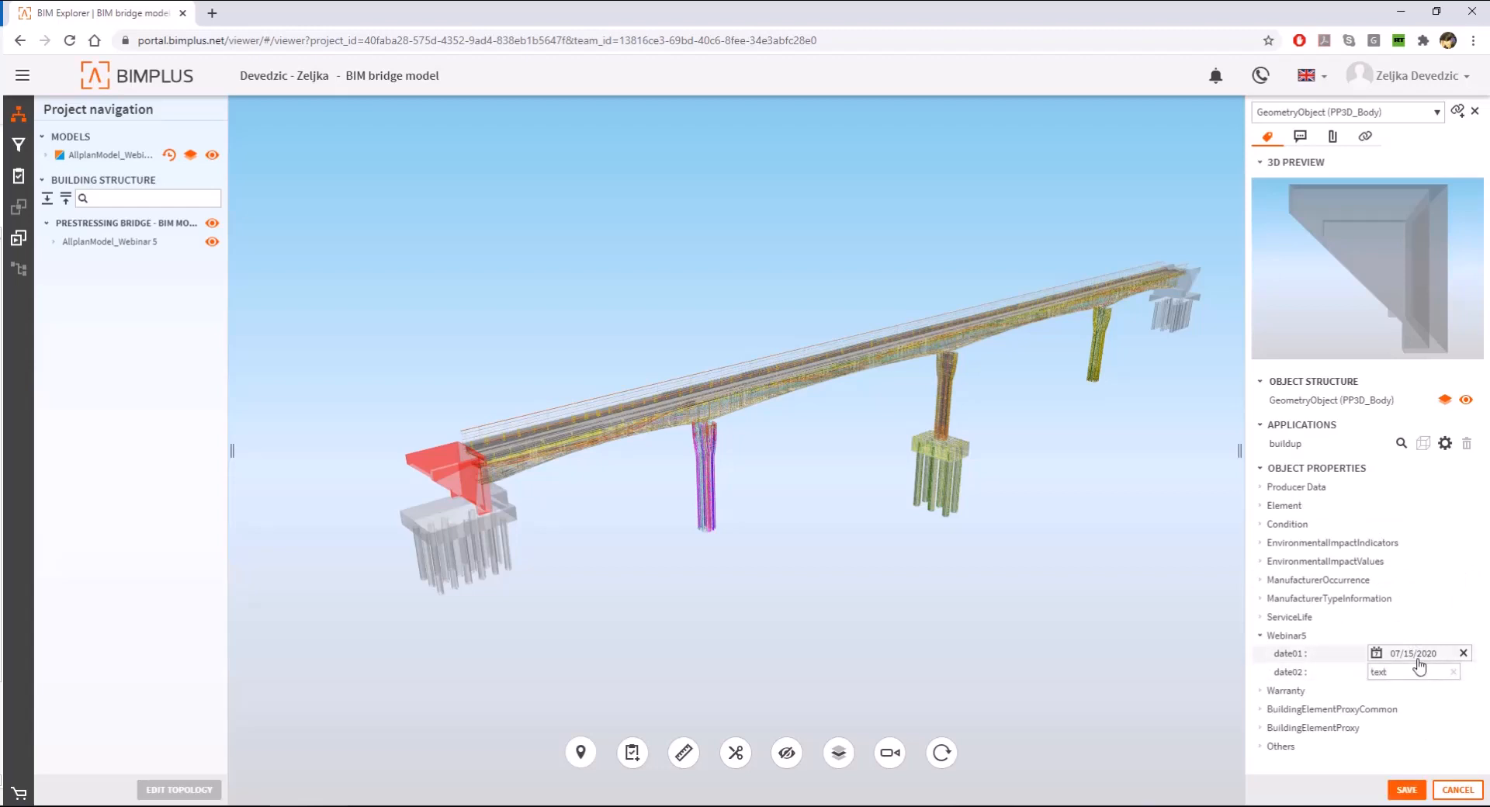
left_click(1416, 654)
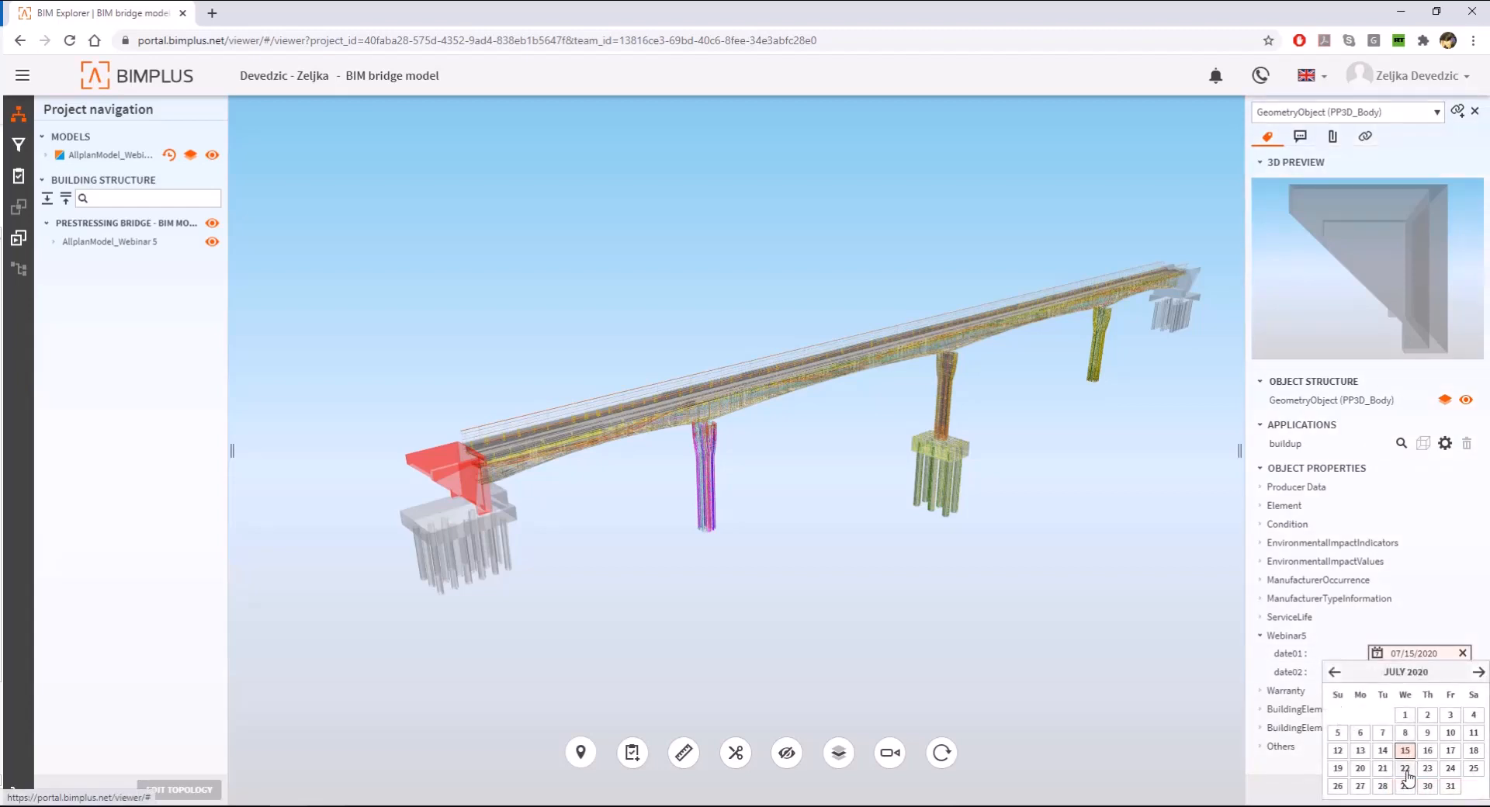
left_click(1405, 770)
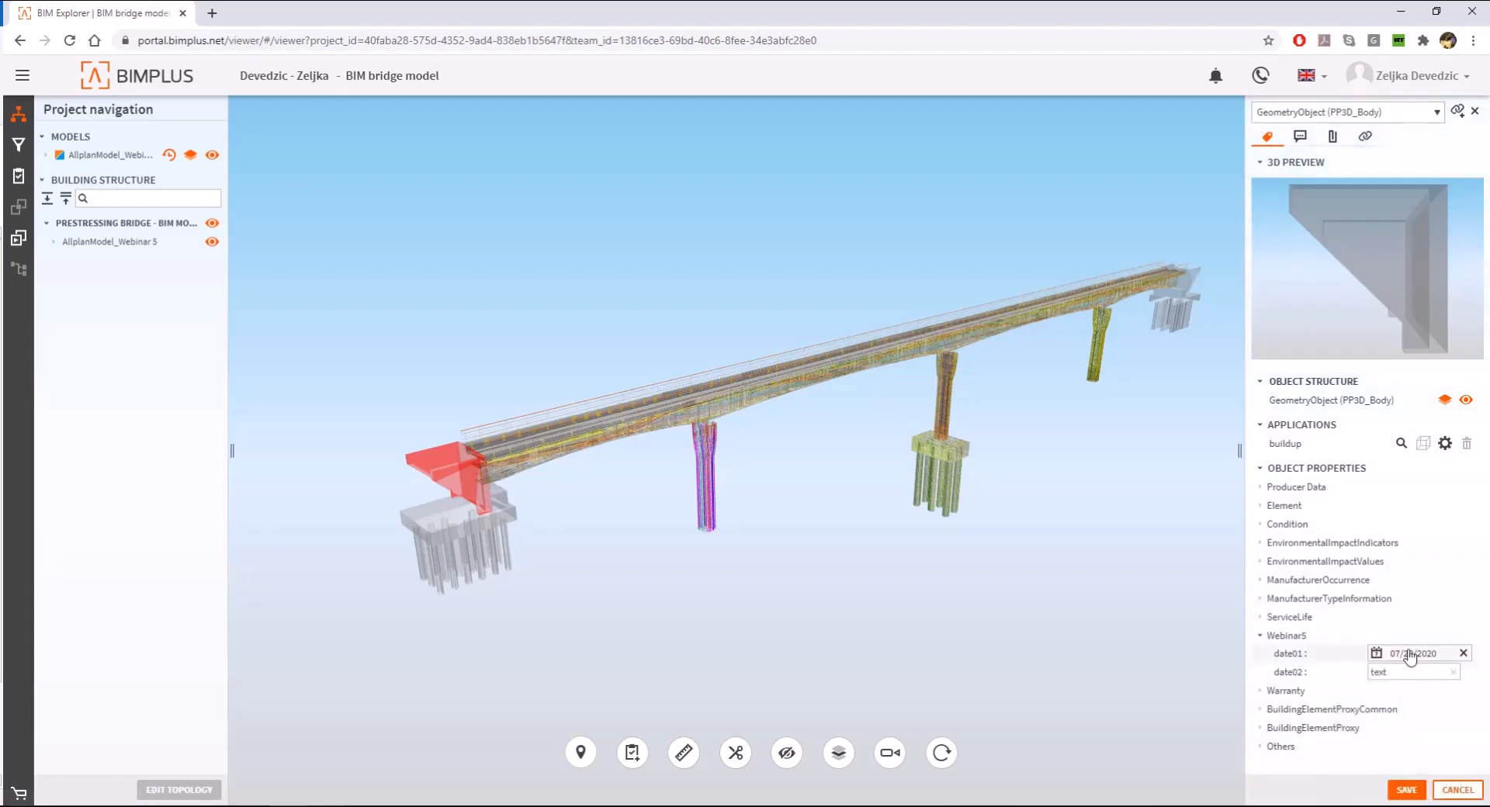
left_click(1406, 790)
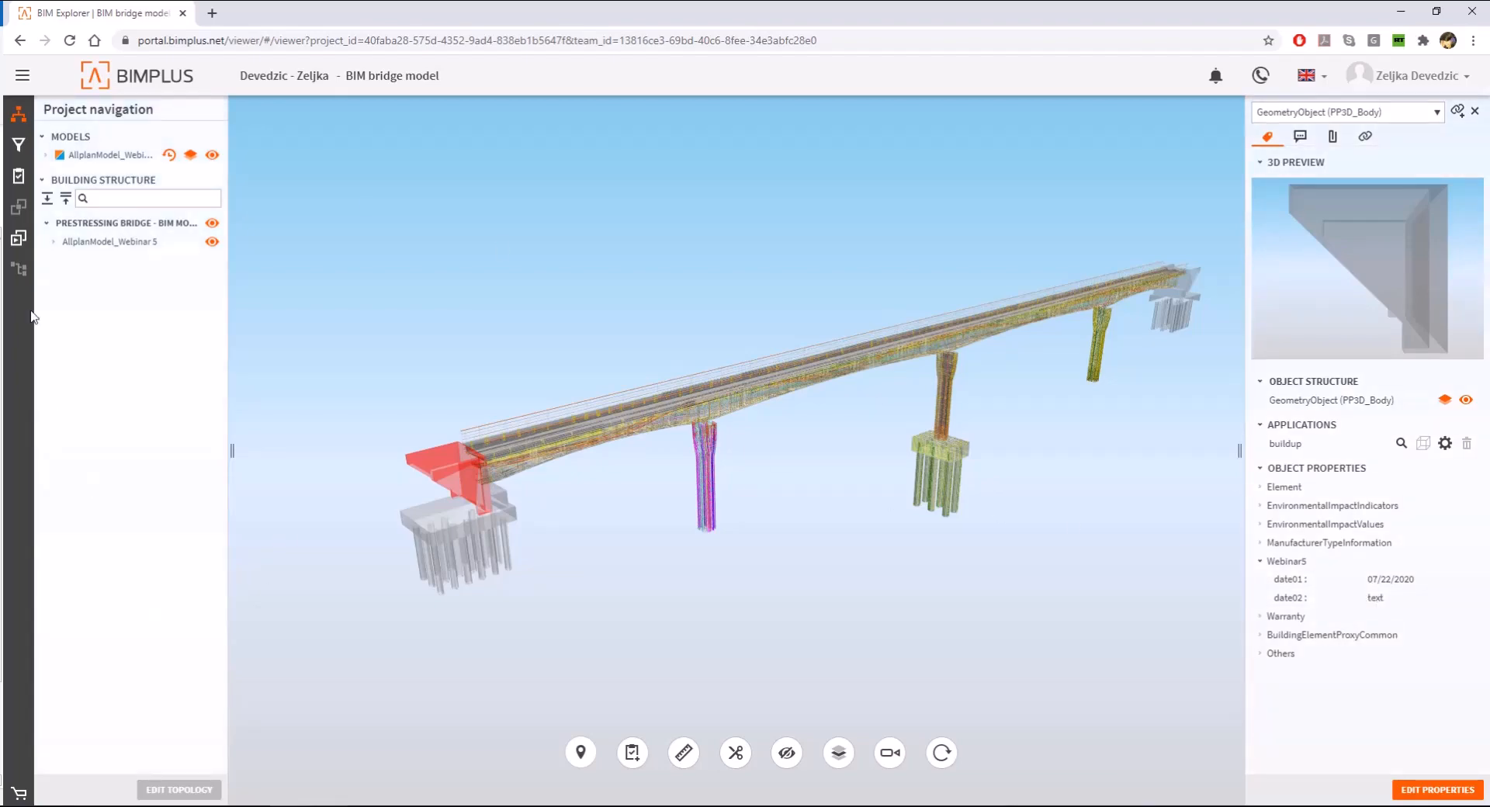
- Open the Property manager and expand the Element object's Webinar5 property set and the team database's Allplan_ReinforcingBar group
left_click(21, 76)
left_click(62, 767)
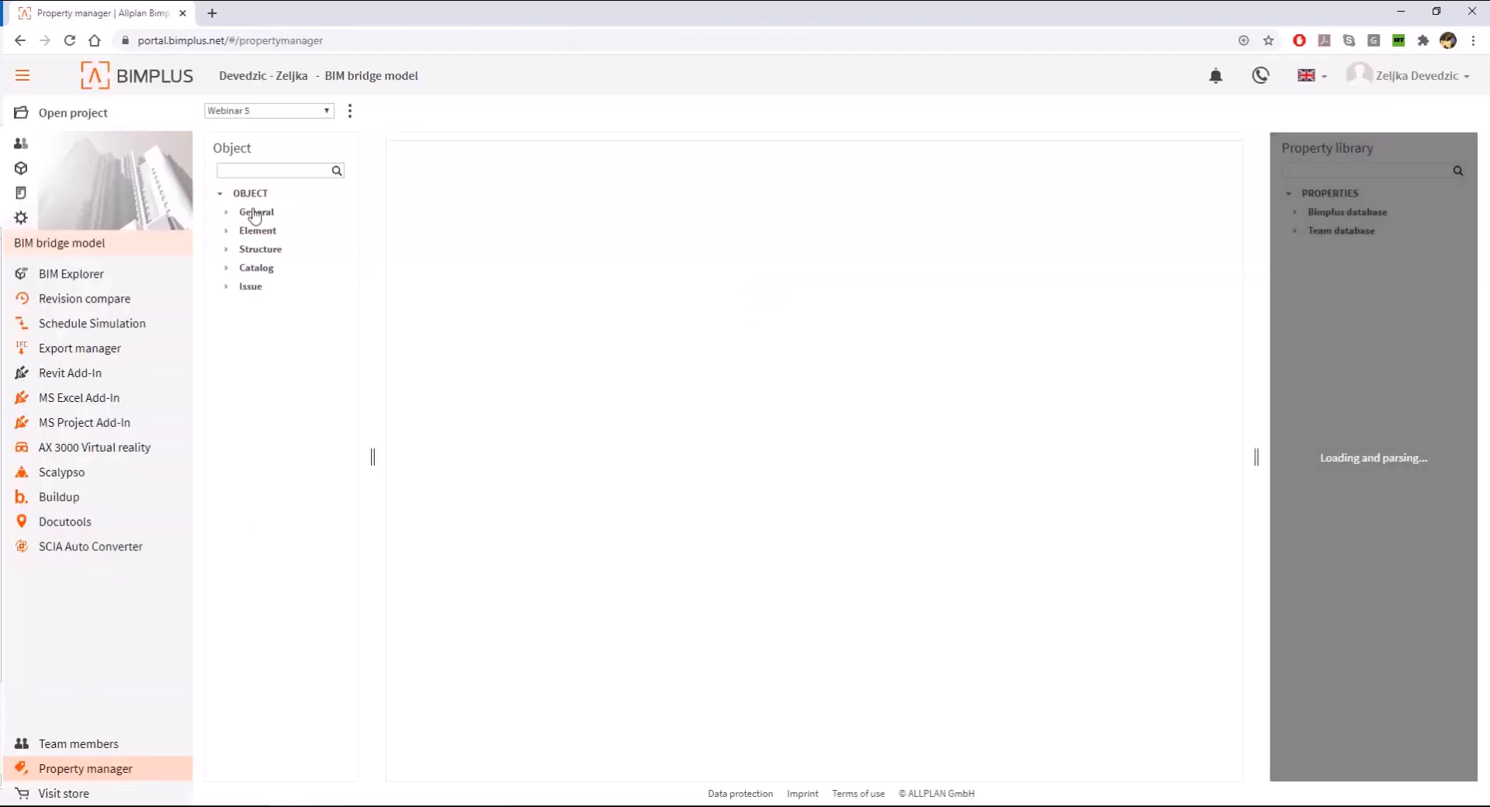
left_click(419, 394)
left_click(1295, 230)
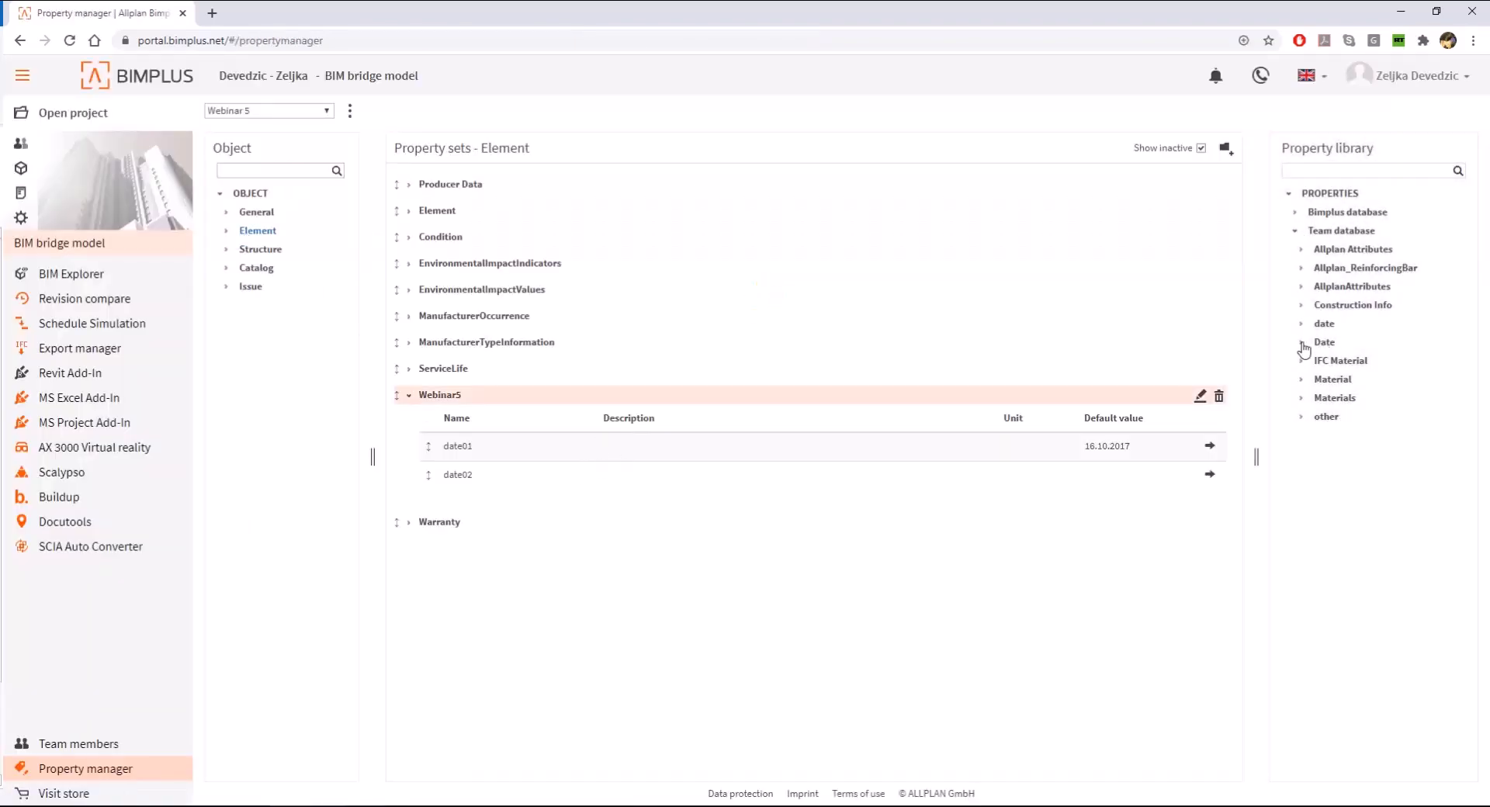
left_click(1301, 268)
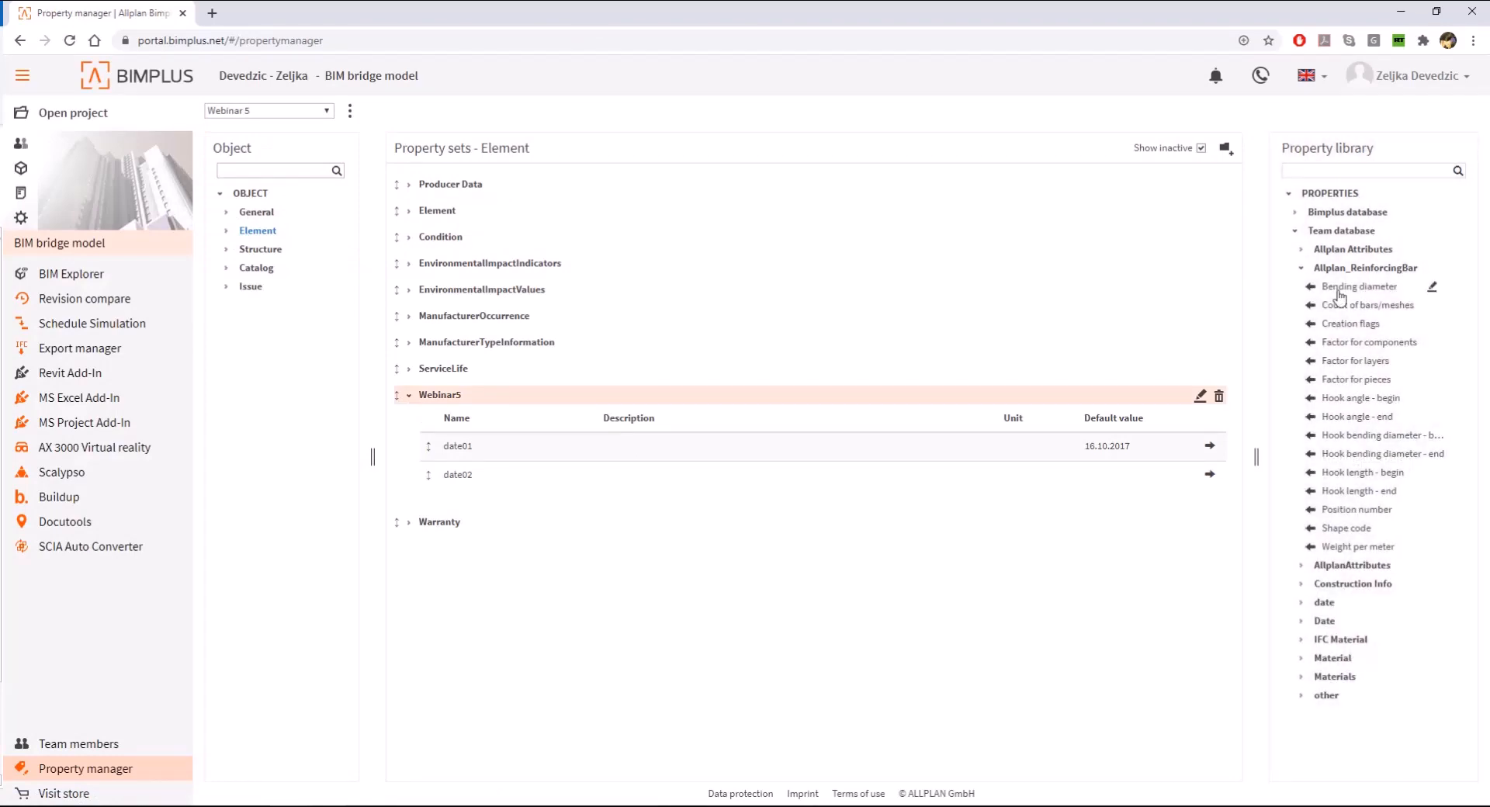
- Add the Bending diameter, Hook length - begin and Hook length - end properties to the Webinar5 property set
left_click(1433, 287)
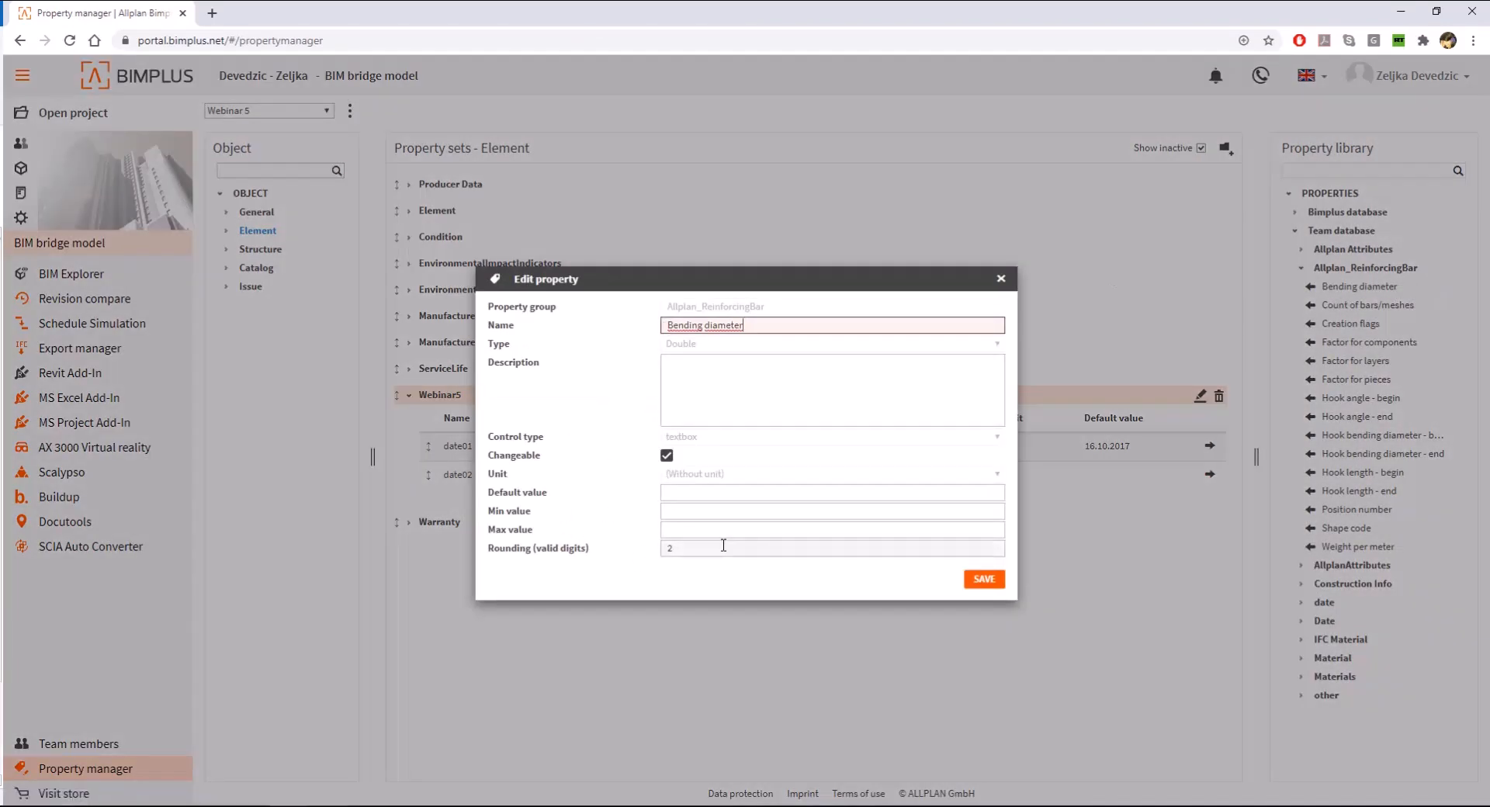
left_click(982, 578)
left_click(1310, 287)
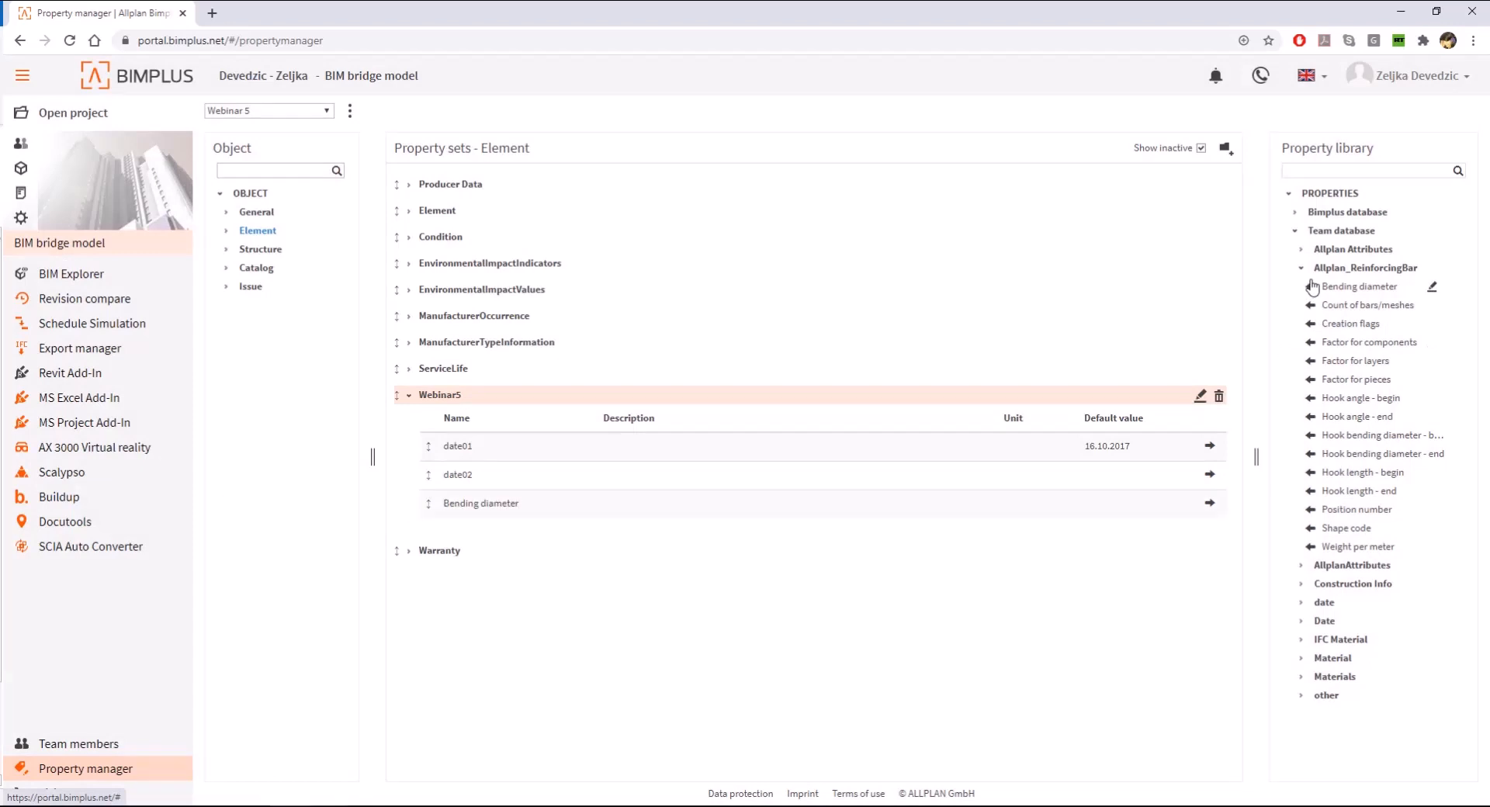
left_click(1311, 472)
left_click(1310, 491)
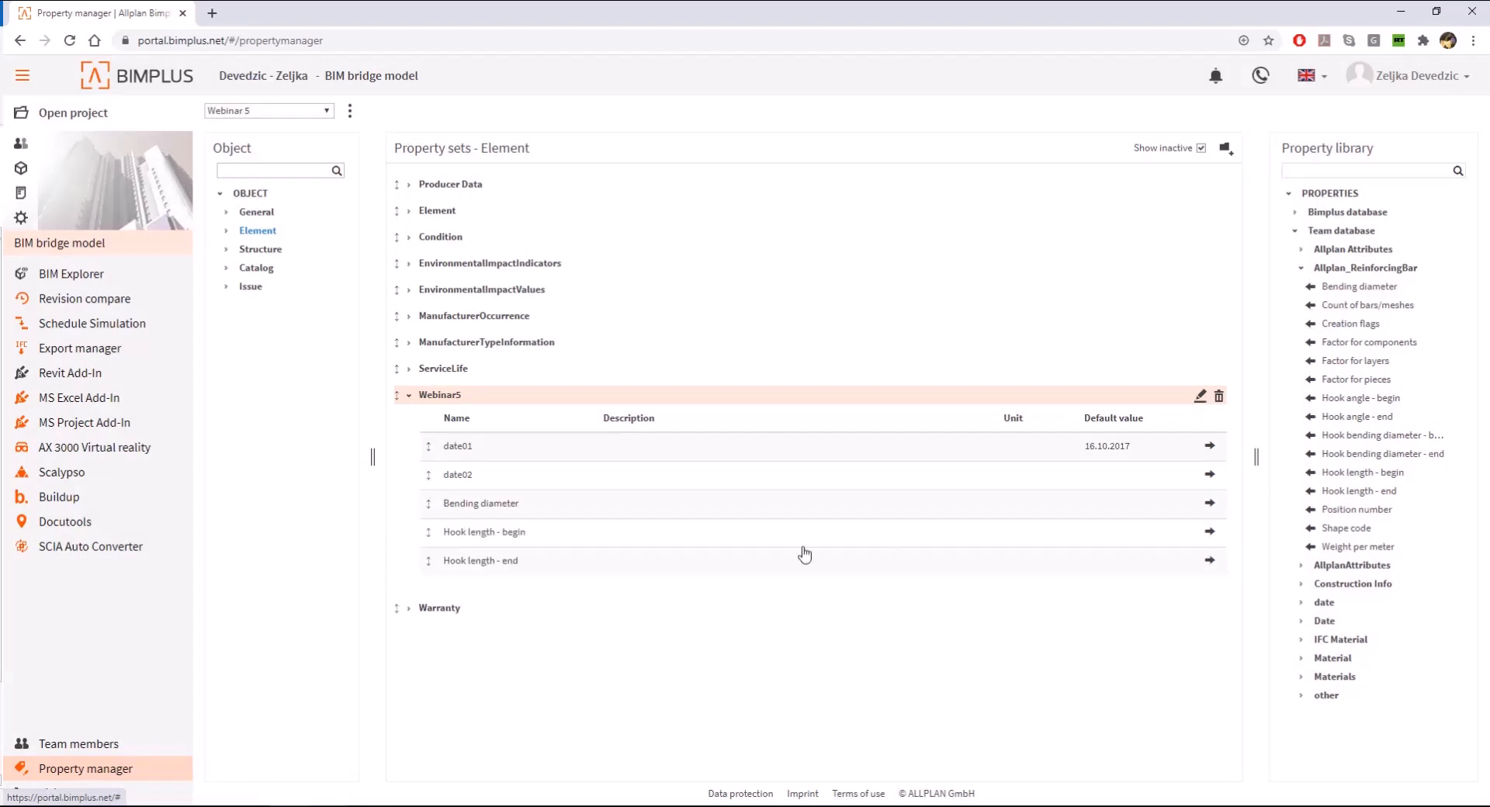
- Switch to Allplan and import the preselected date01 and date02 attribute values from Bimplus
left_click(574, 799)
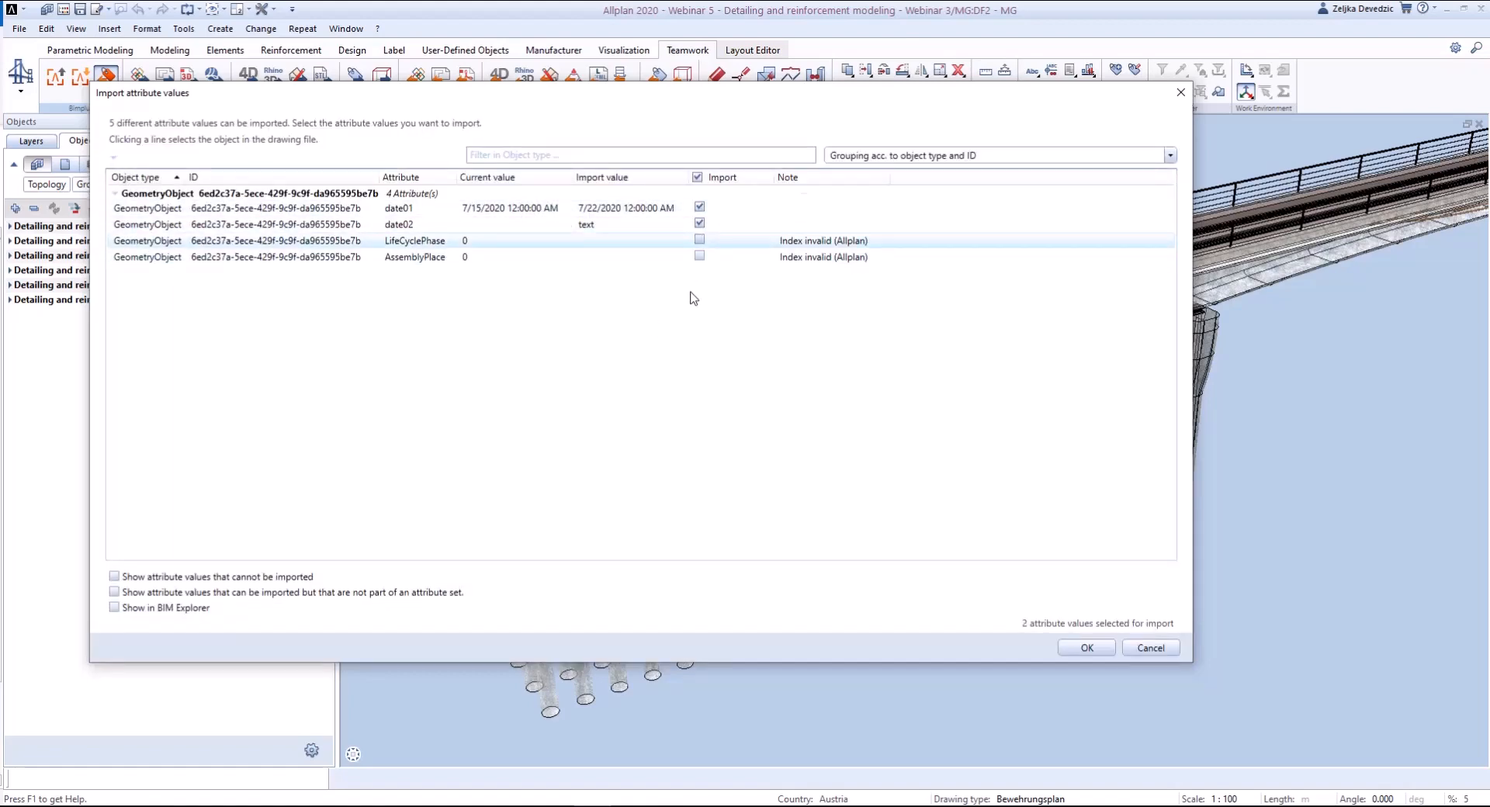
left_click(1086, 648)
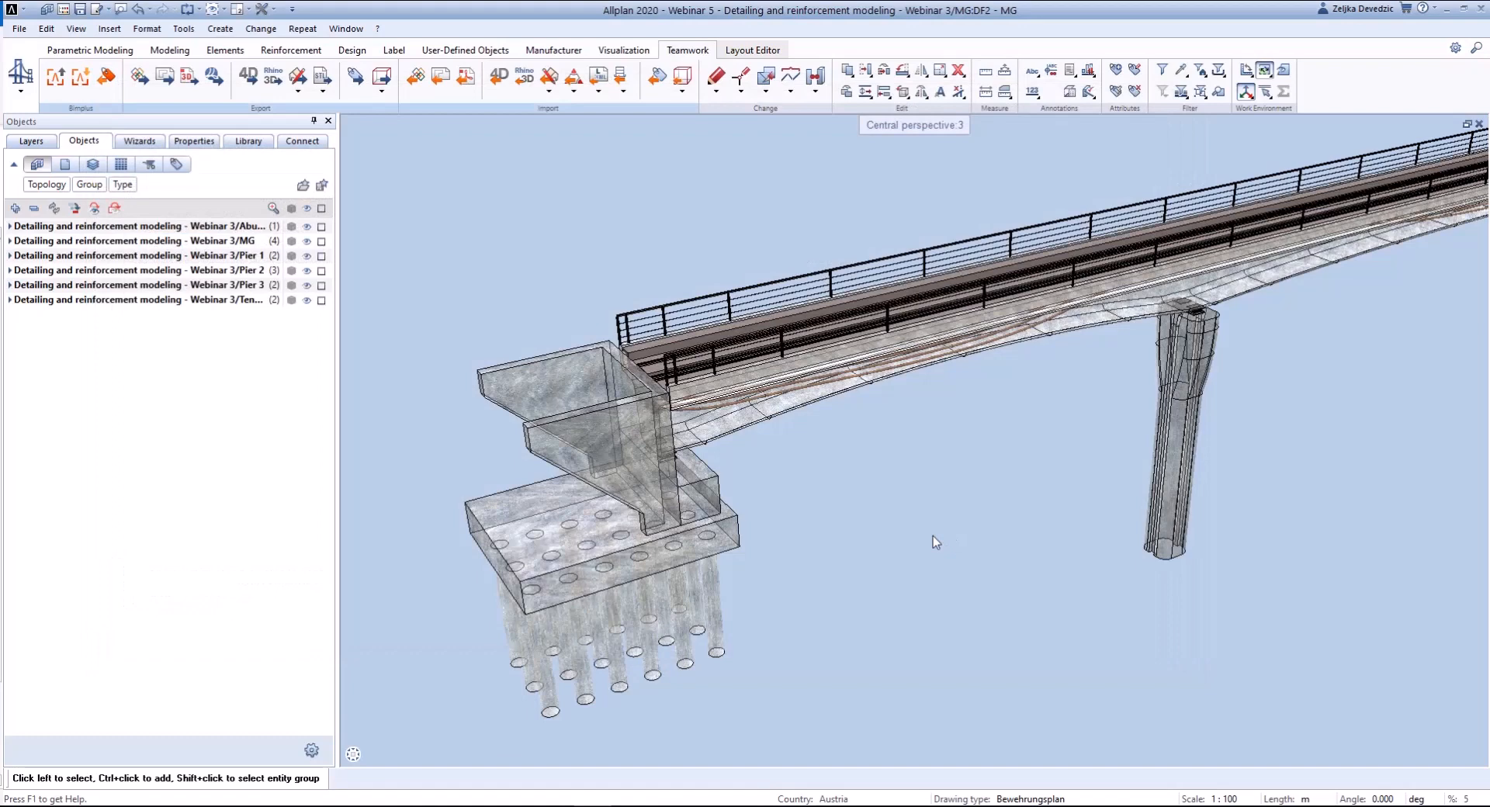
- Check the Webinar5 attribute set of the near abutment wall for the imported values and the added properties
left_click(613, 464)
right_click(613, 466)
left_click(689, 726)
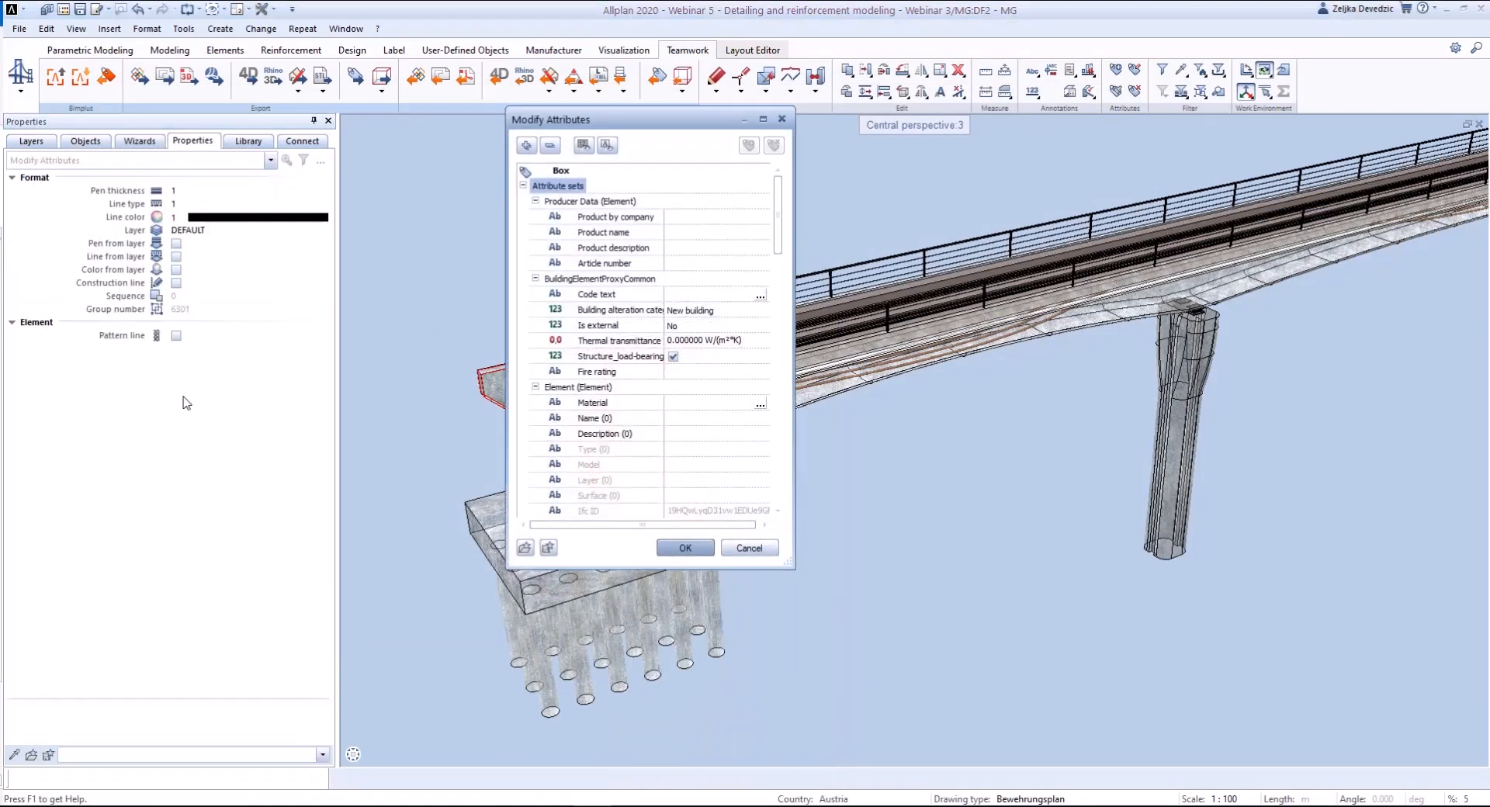
left_click_drag(778, 240, 780, 465)
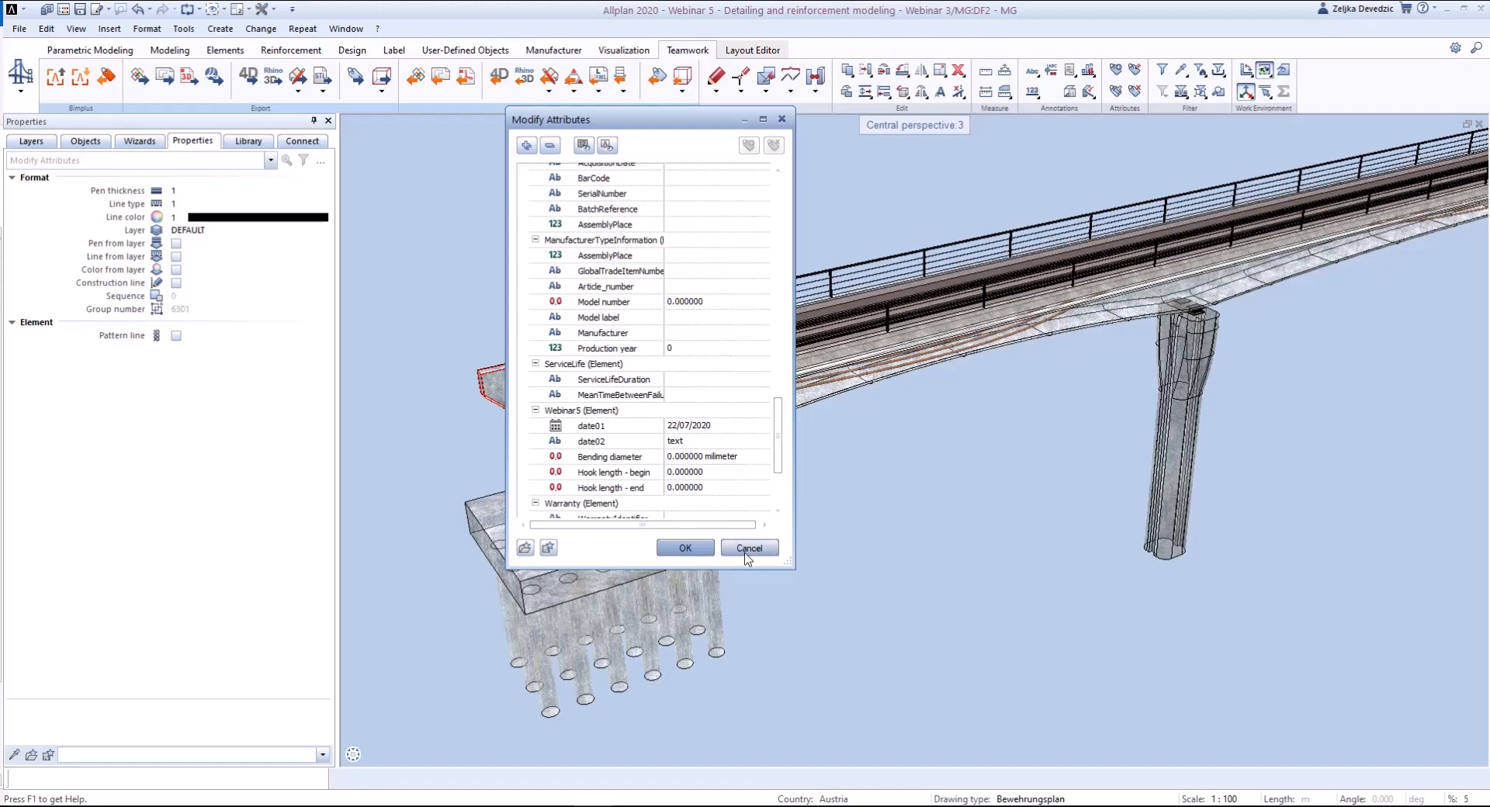
left_click(683, 547)
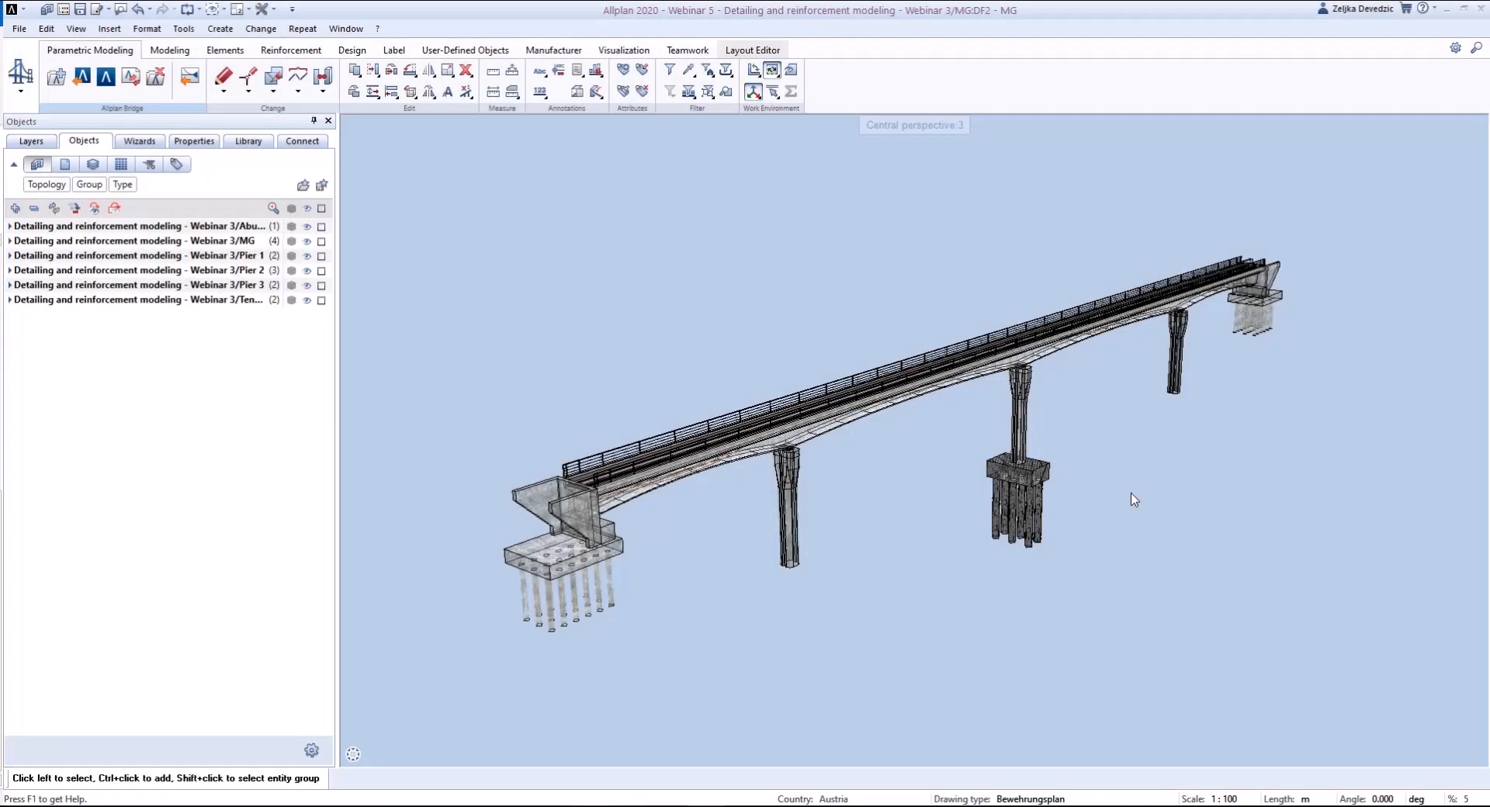
- Switch to Allplan Bridge and place the Analysis Model view in a new horizontal tab group beside the 3D model
middle_click_drag(831, 560, 702, 509, "shift")
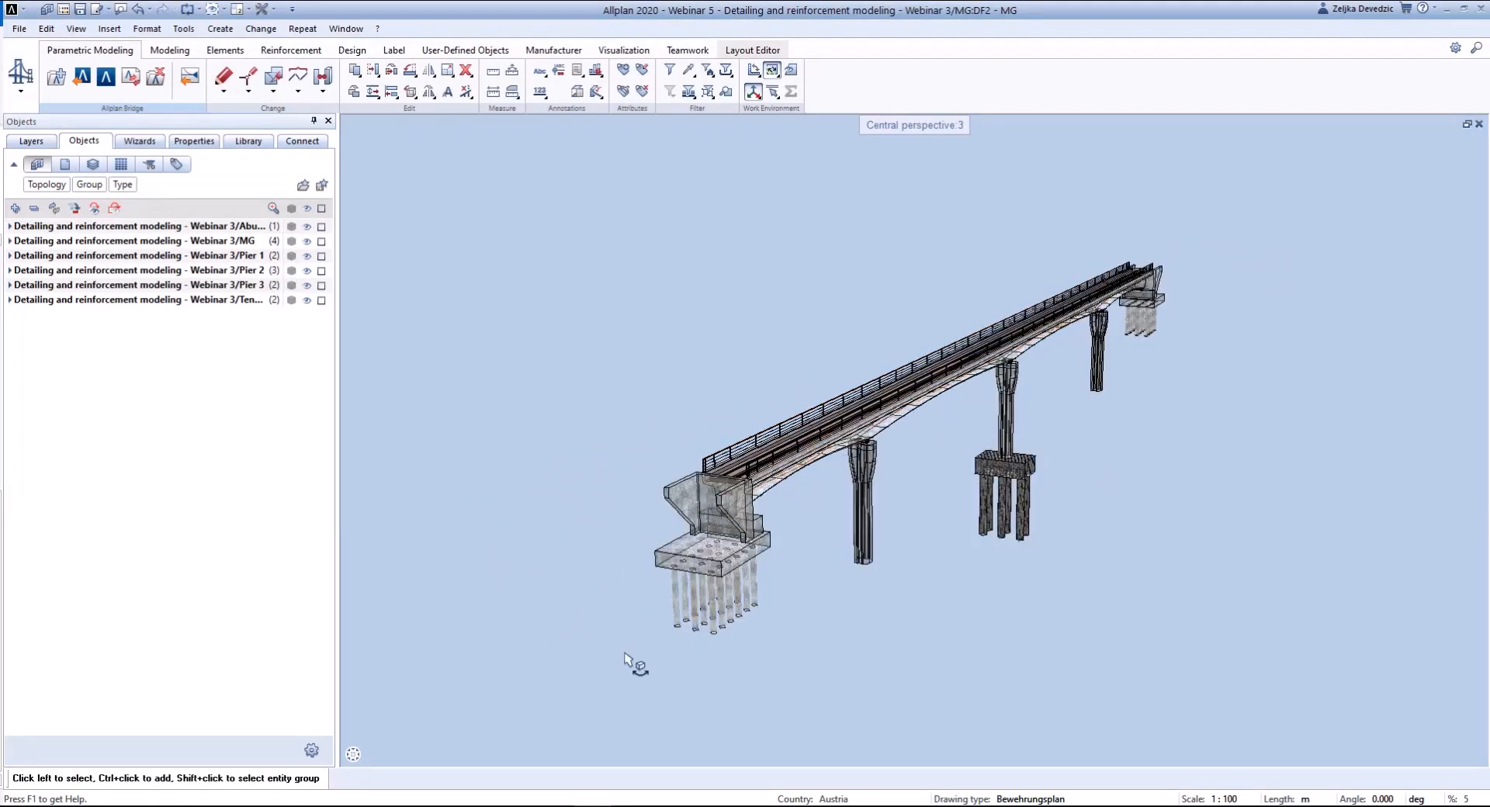
left_click(107, 91)
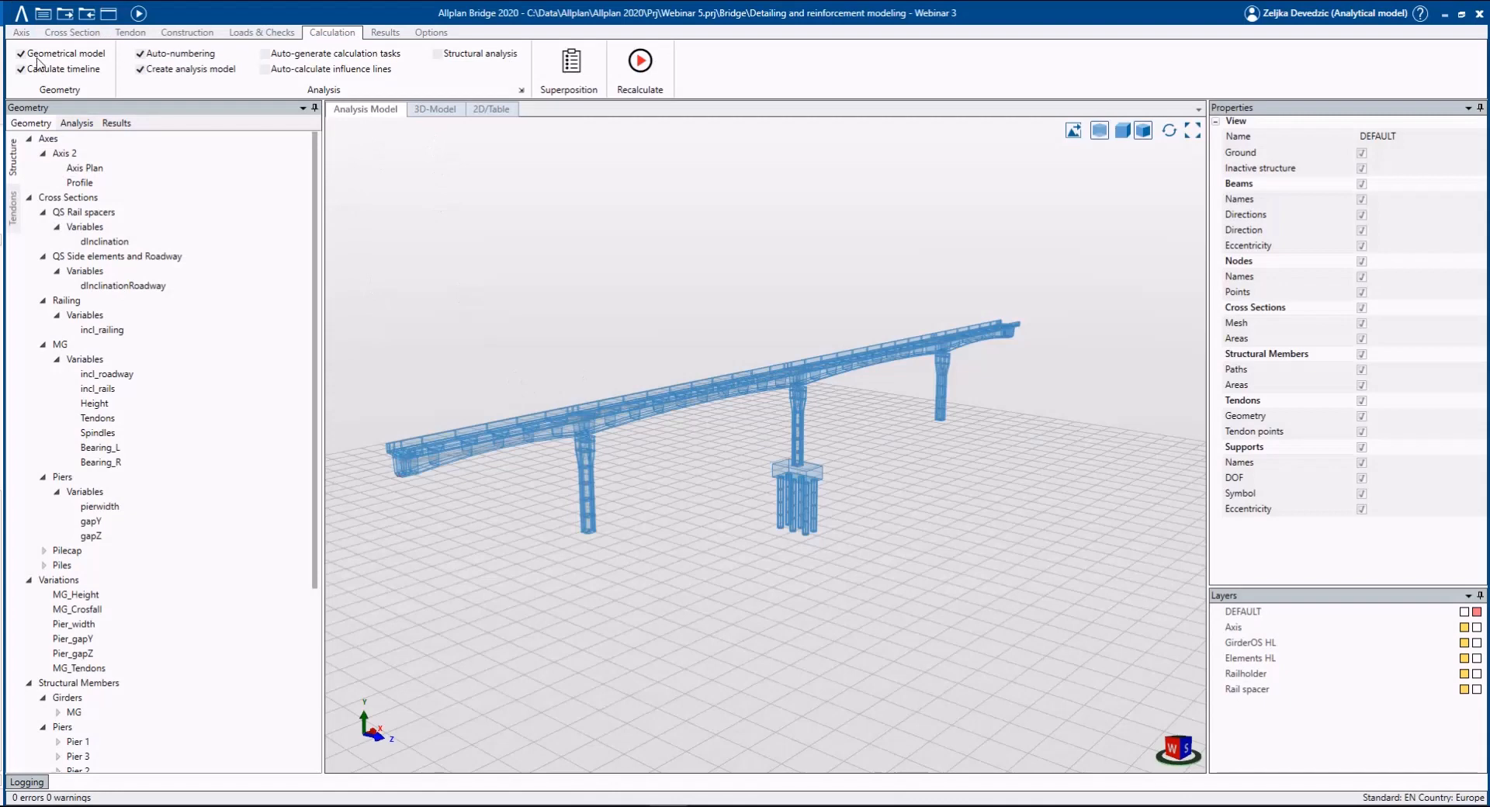
left_click(435, 110)
right_click(382, 118)
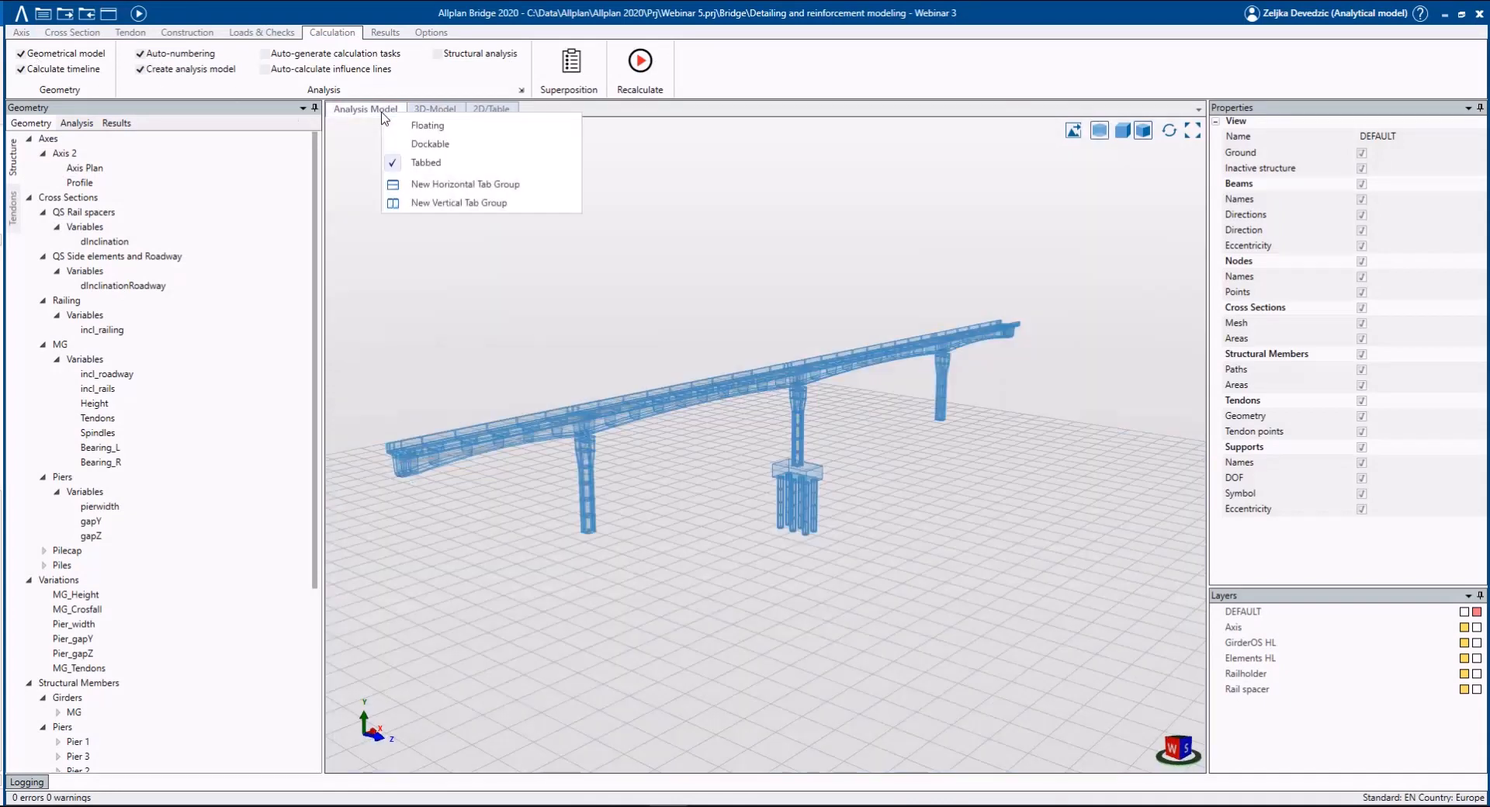
left_click(437, 190)
- Compare the bridge's 3D model with its analysis model in both shaded and transparent display
left_click(1099, 470)
scroll(404, 308, "up", 3)
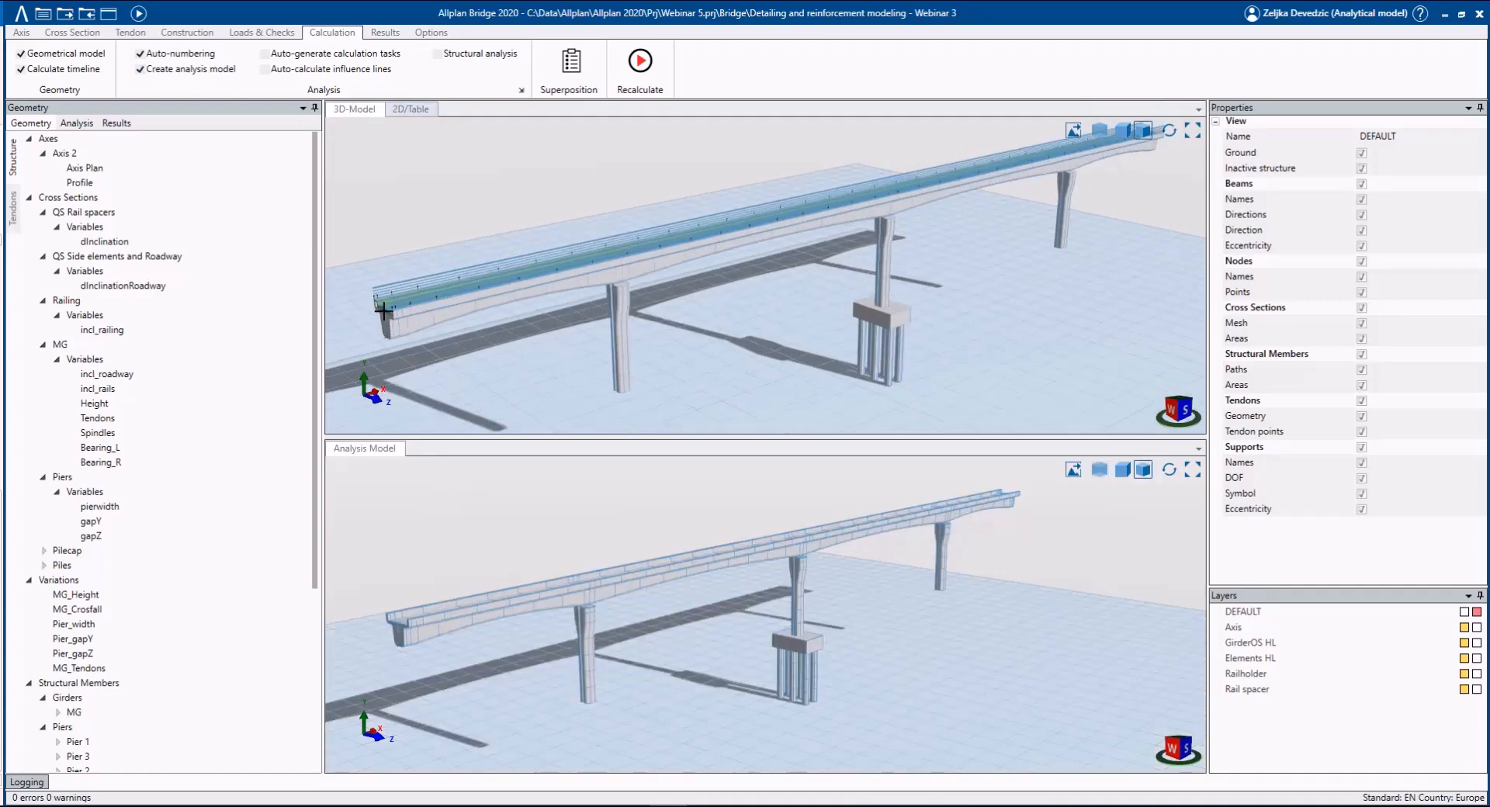
scroll(496, 354, "down", 4)
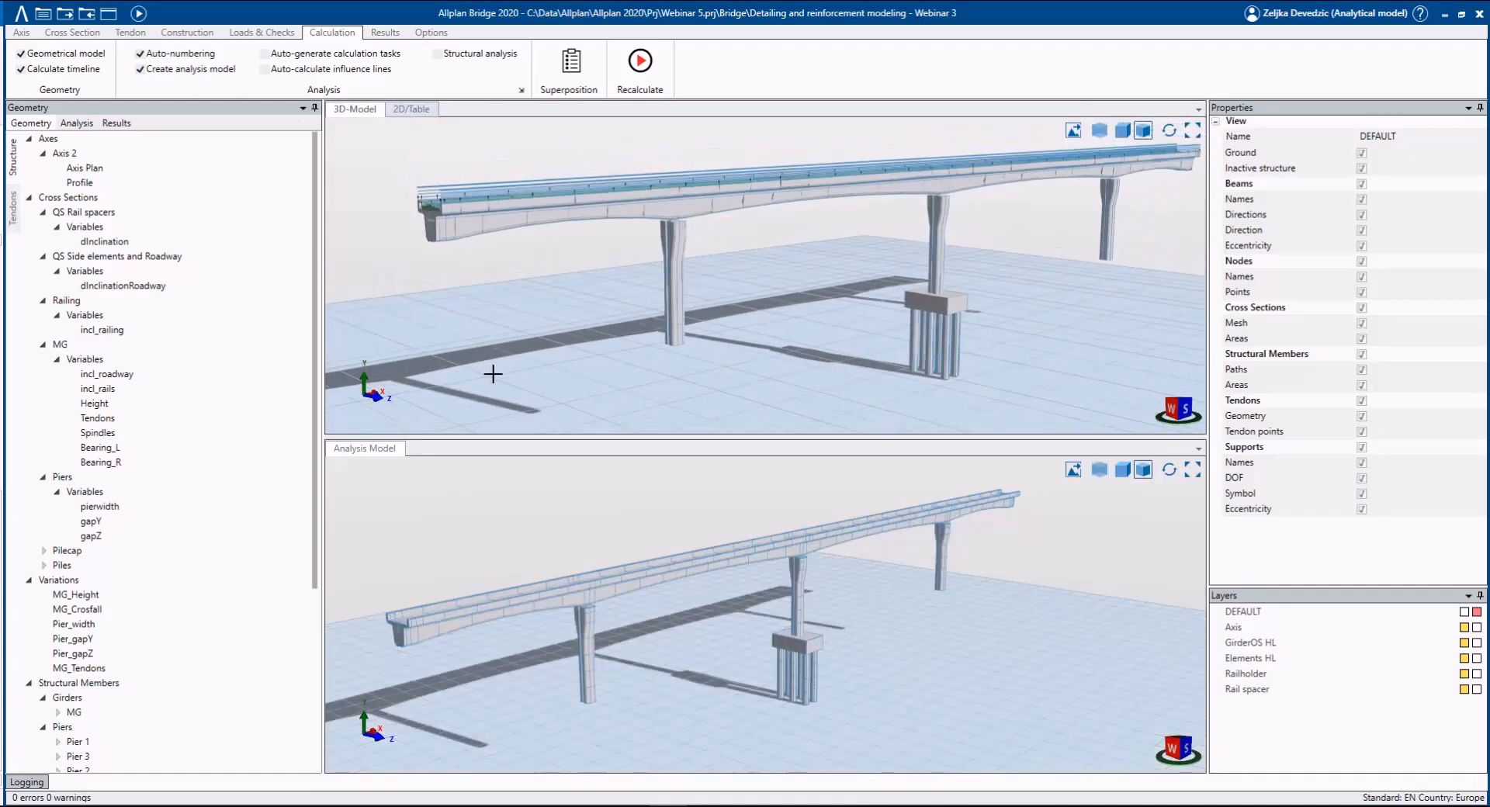
scroll(372, 654, "up", 4)
scroll(419, 592, "up", 4)
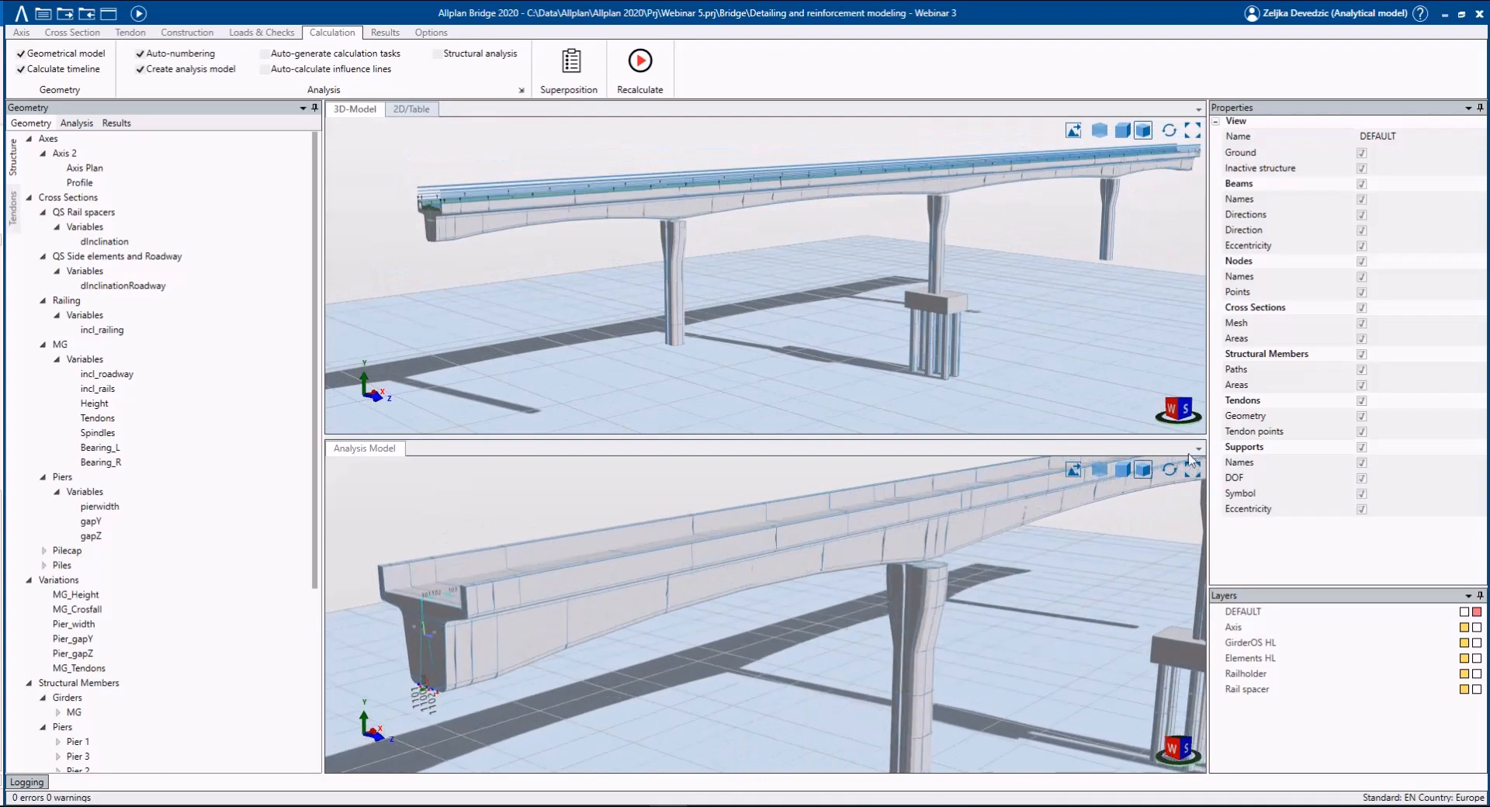
left_click(1101, 471)
scroll(572, 621, "down", 2)
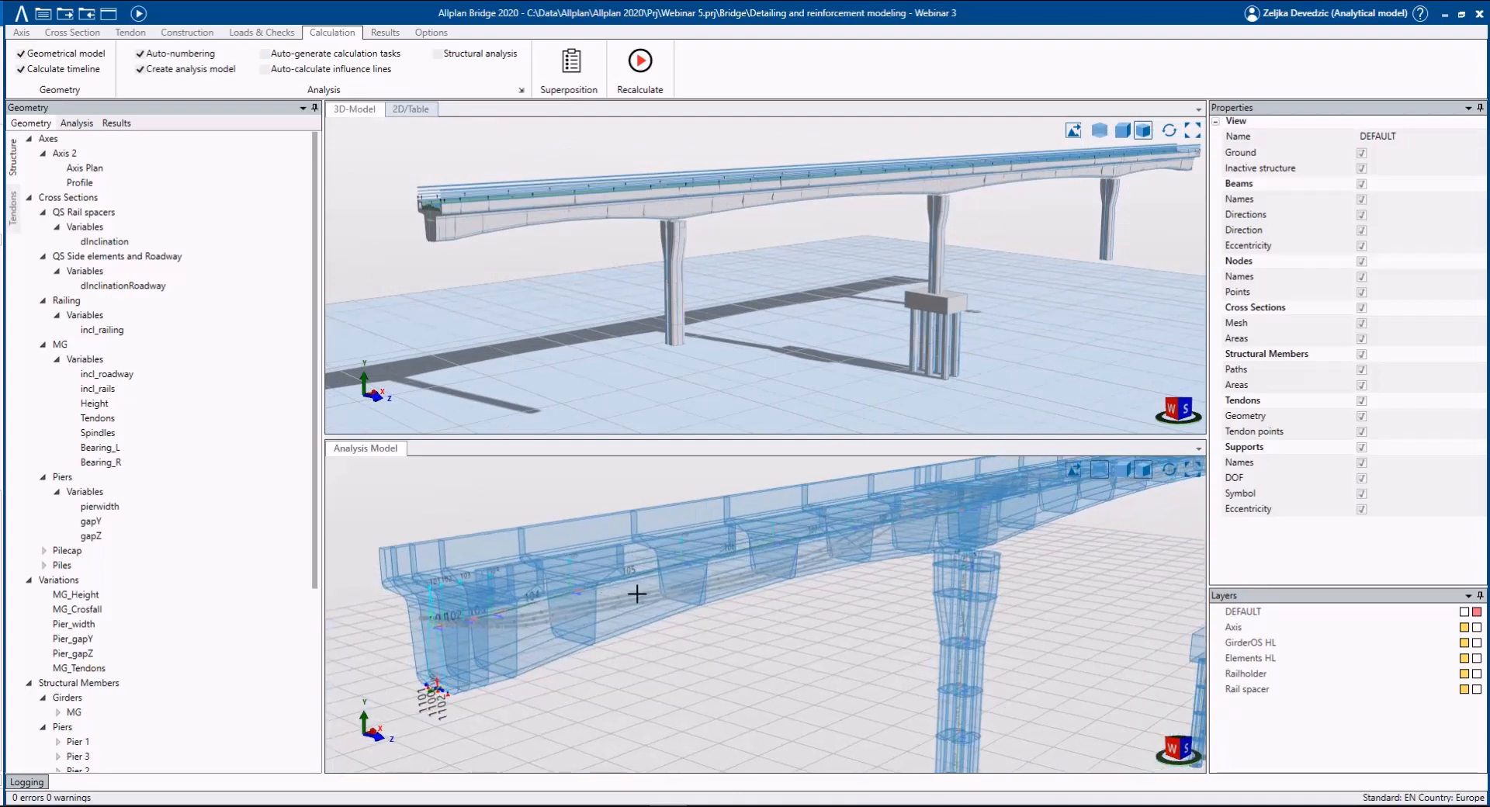
scroll(487, 578, "down", 2)
scroll(487, 578, "down", 2)
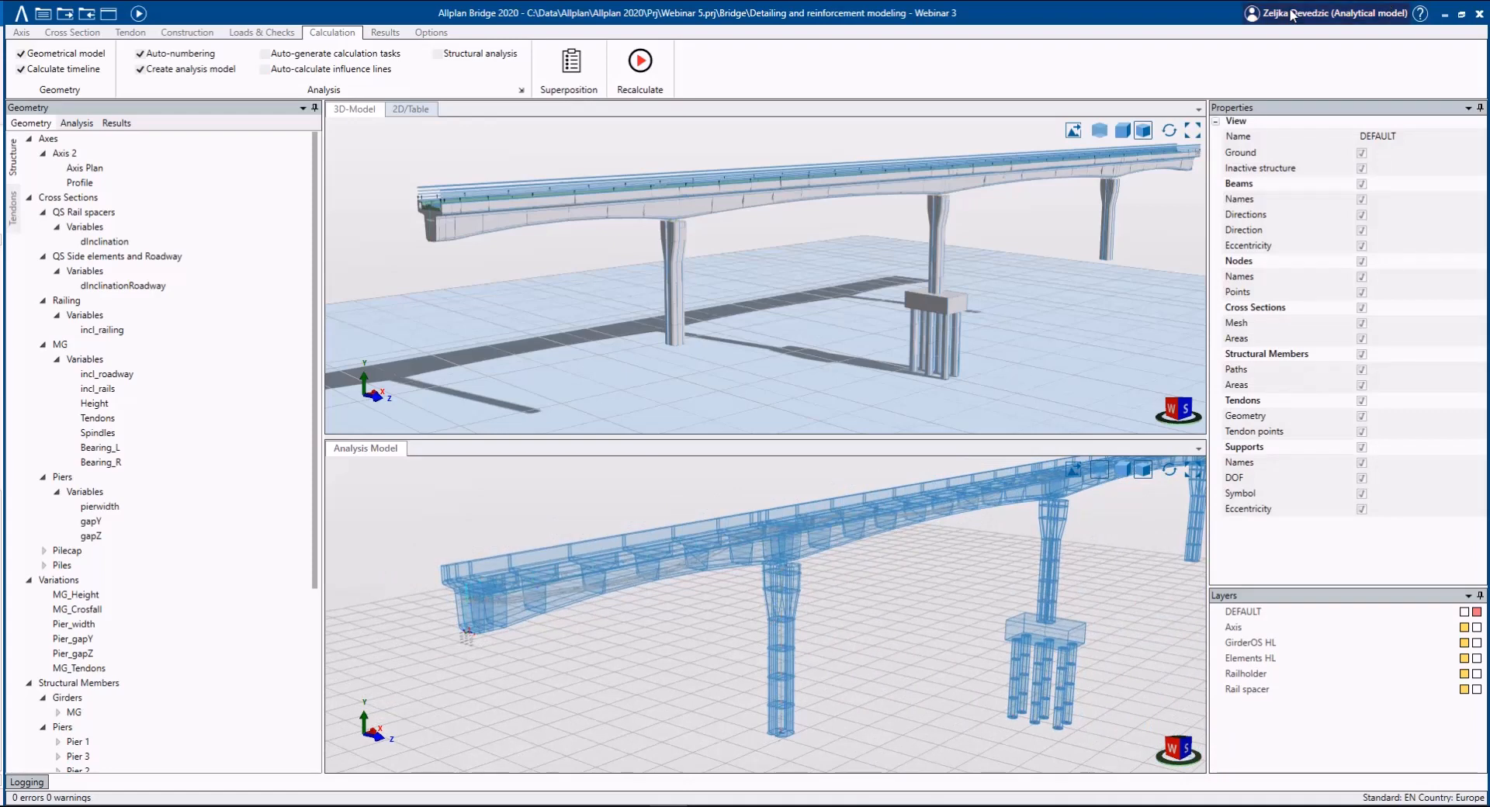
- Export the SpaceFrame analysis model to the Bimplus project Analytical model under the name "Webinar 5 - Analysis model"
left_click(1357, 16)
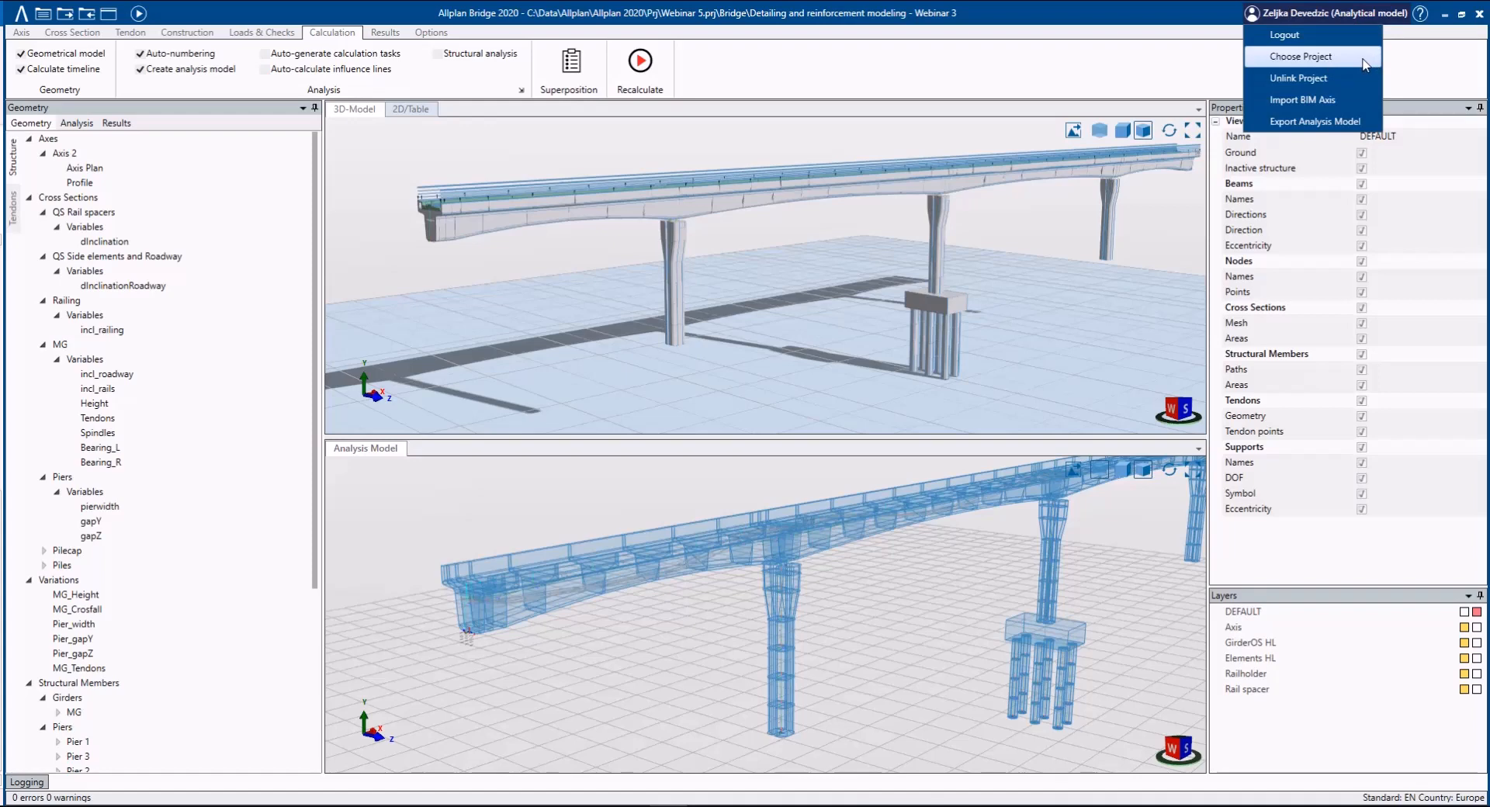
left_click(1363, 128)
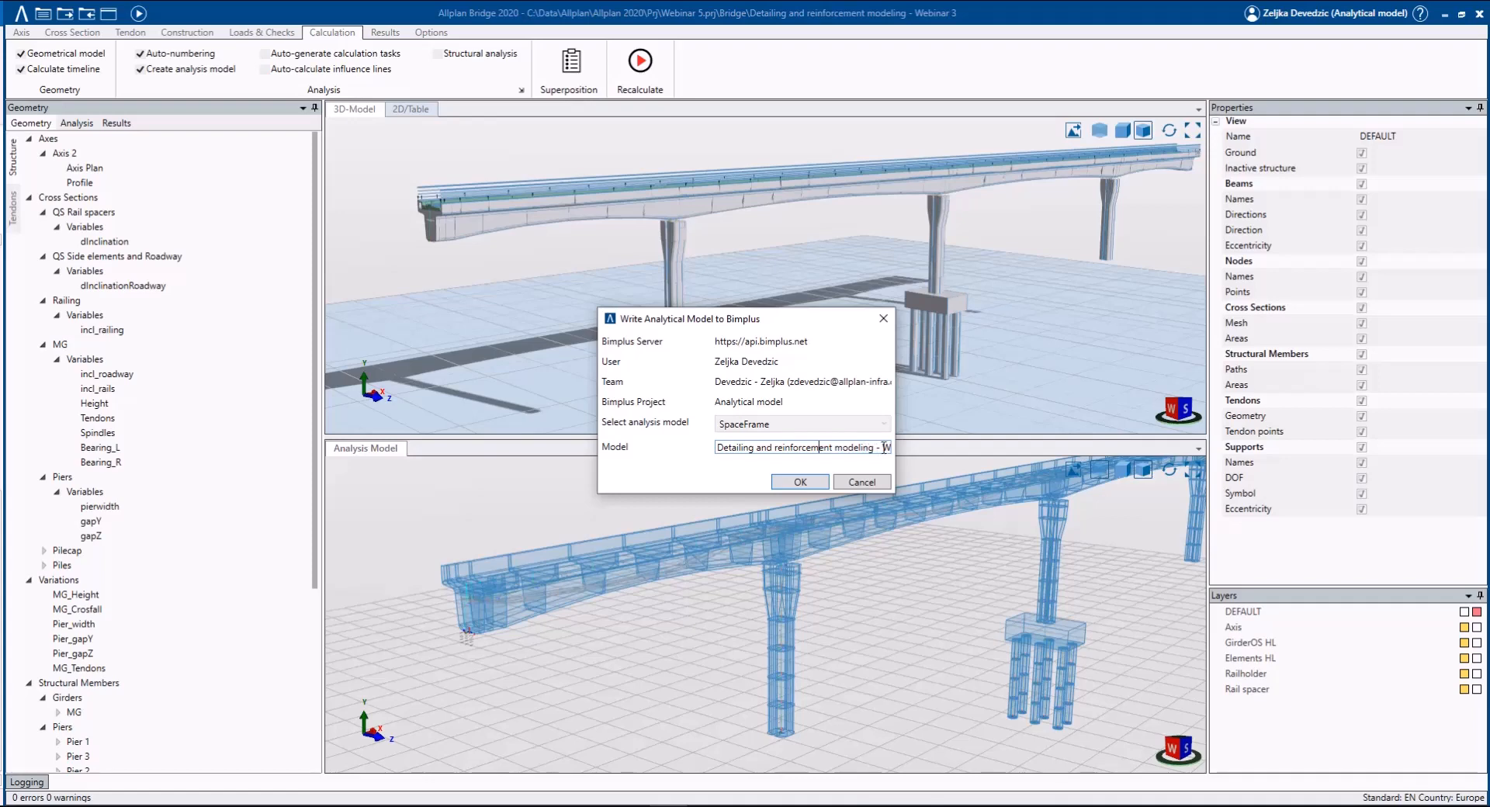
left_click_drag(884, 447, 586, 421)
key("BackSpace")
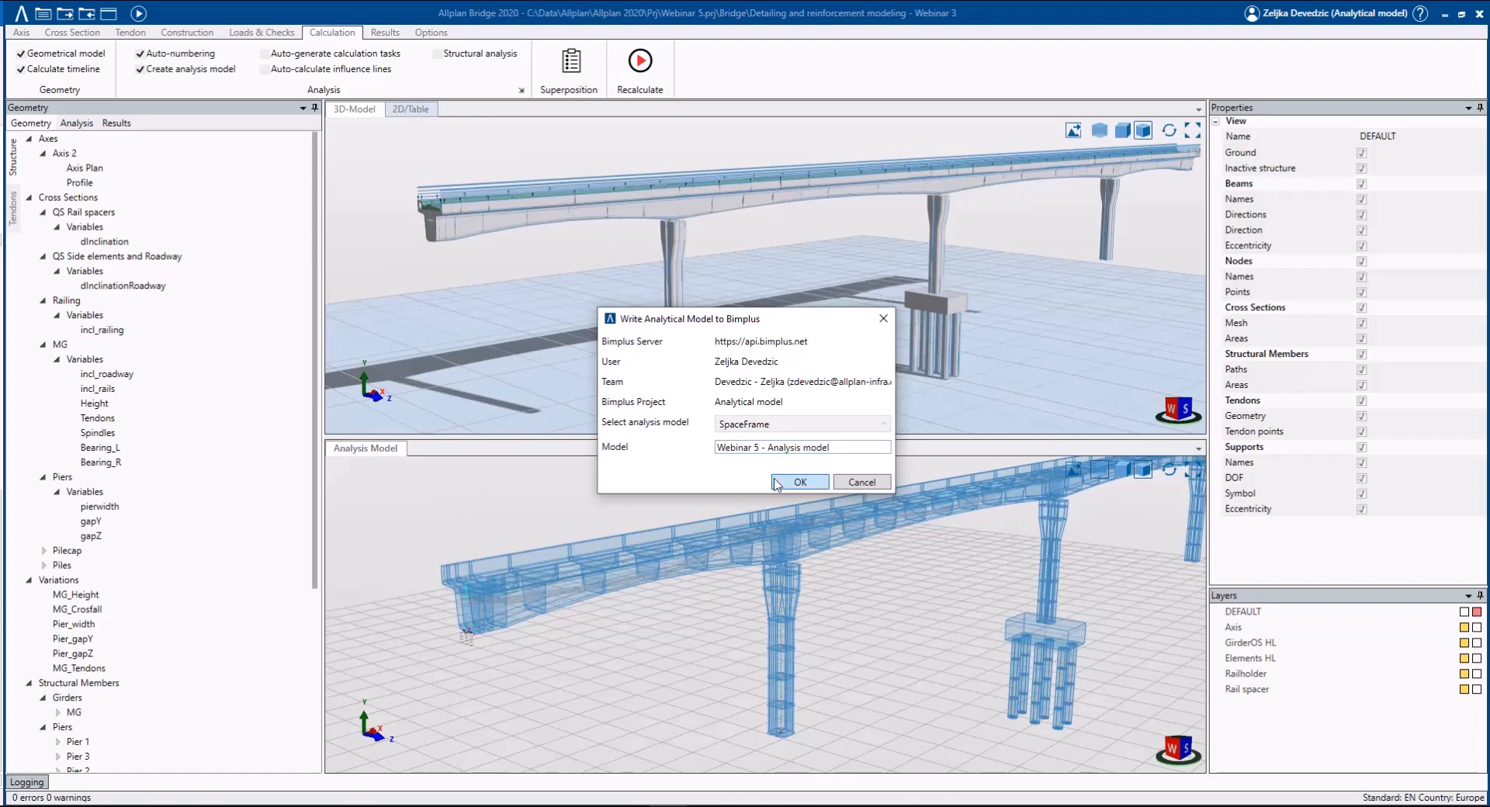
left_click(777, 481)
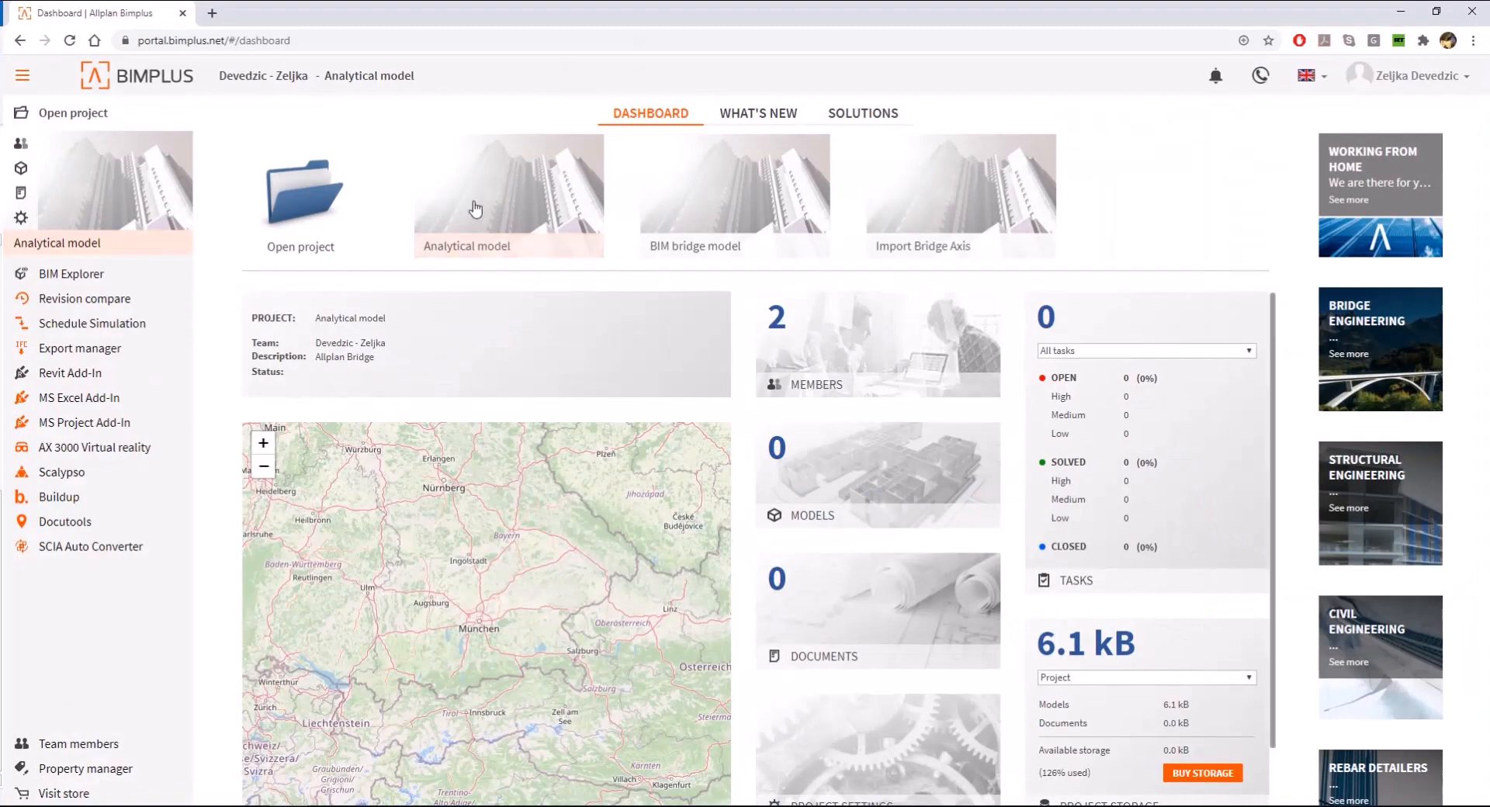
- Switch to Bimplus, open the Analytical model project in BIM Explorer and display Webinar 5 - Analysis model
left_click(446, 233)
left_click(238, 333)
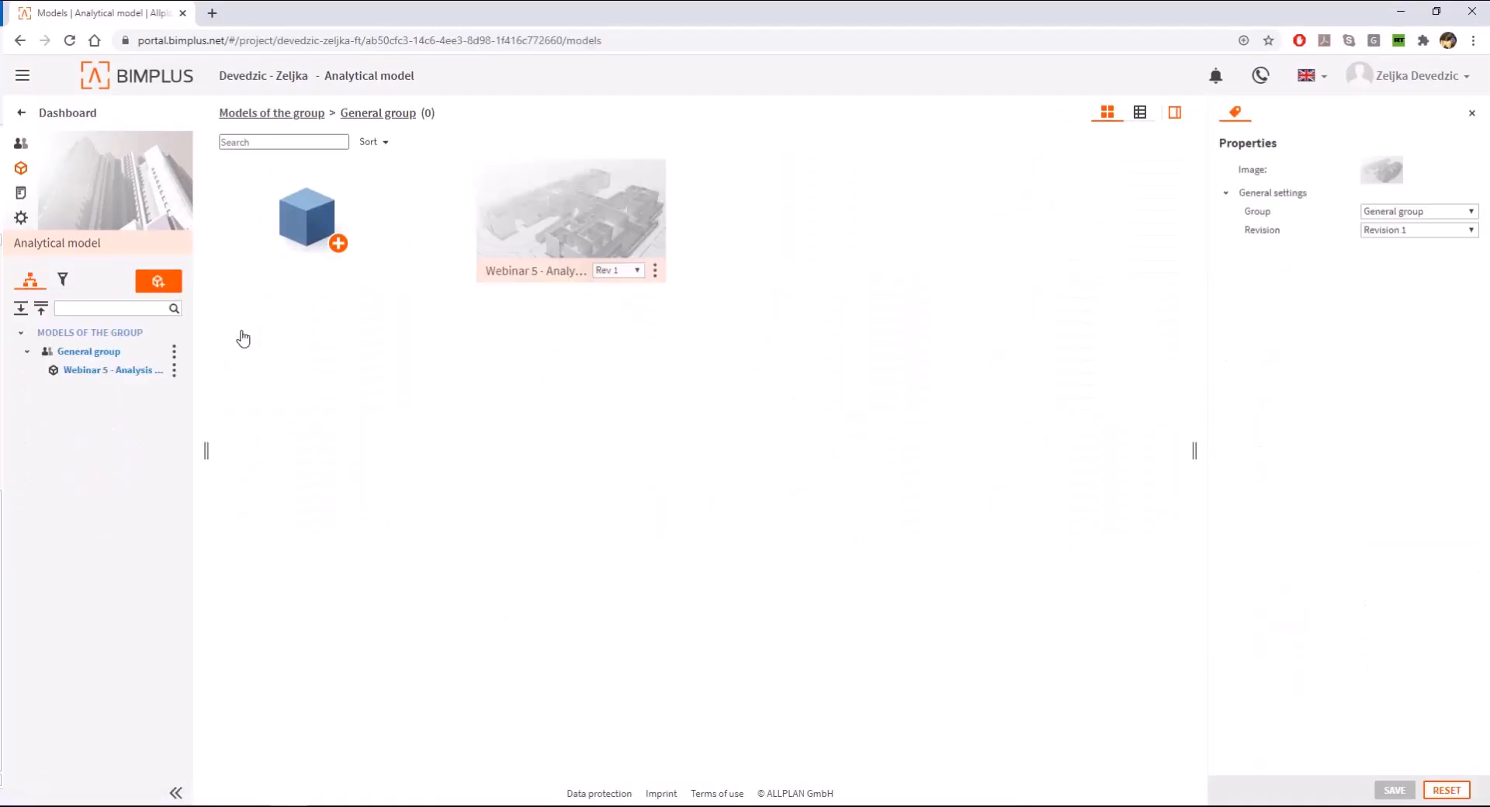
left_click(63, 202)
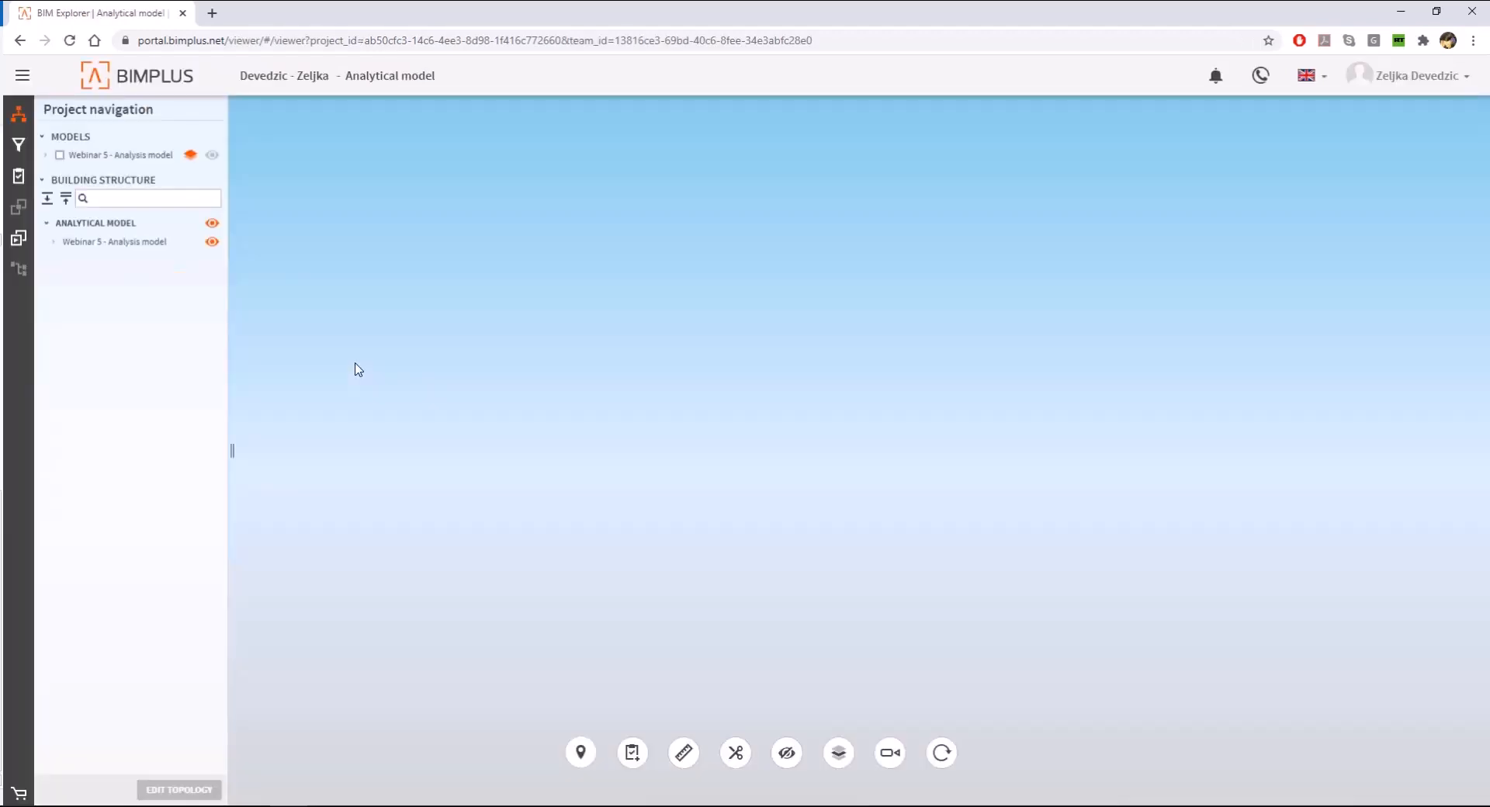
left_click(212, 154)
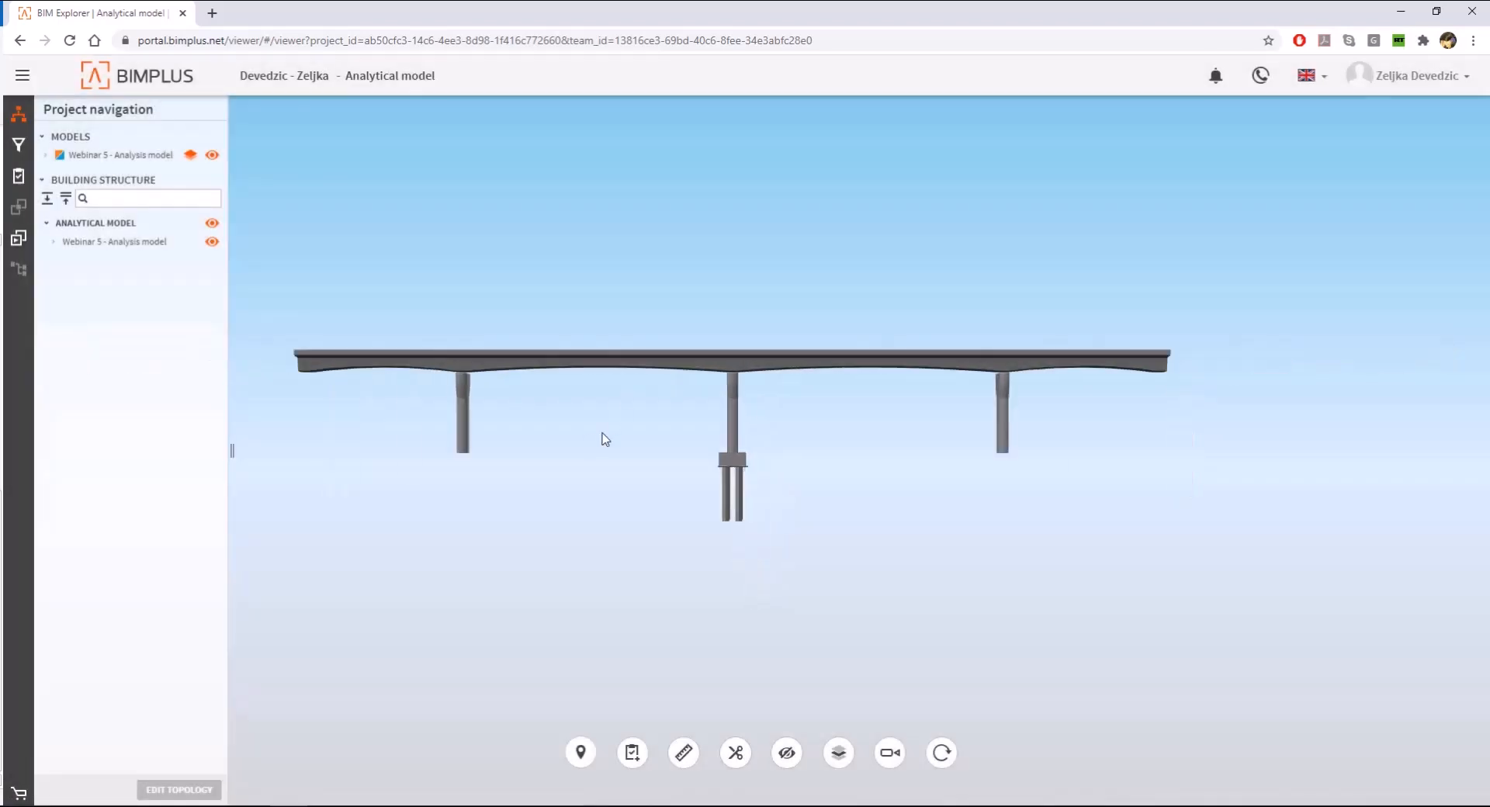
- Examine the Connections and Element properties of the eccentric connection at the girder's near end
scroll(976, 481, "down", 3)
scroll(548, 375, "up", 5)
scroll(459, 370, "down", 4)
scroll(538, 425, "up", 4)
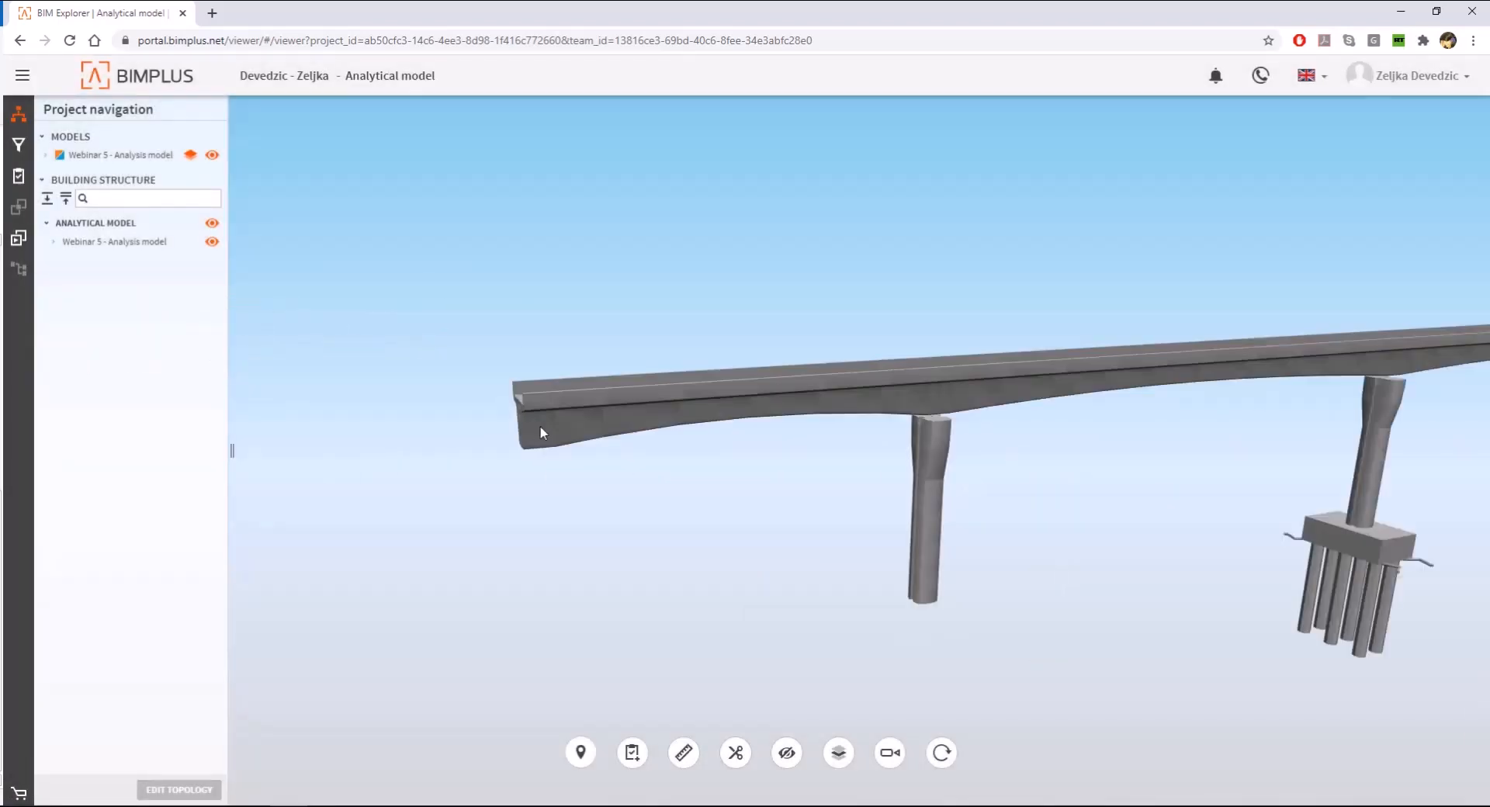
left_click_drag(538, 425, 593, 447)
scroll(534, 398, "up", 3)
left_click(468, 389)
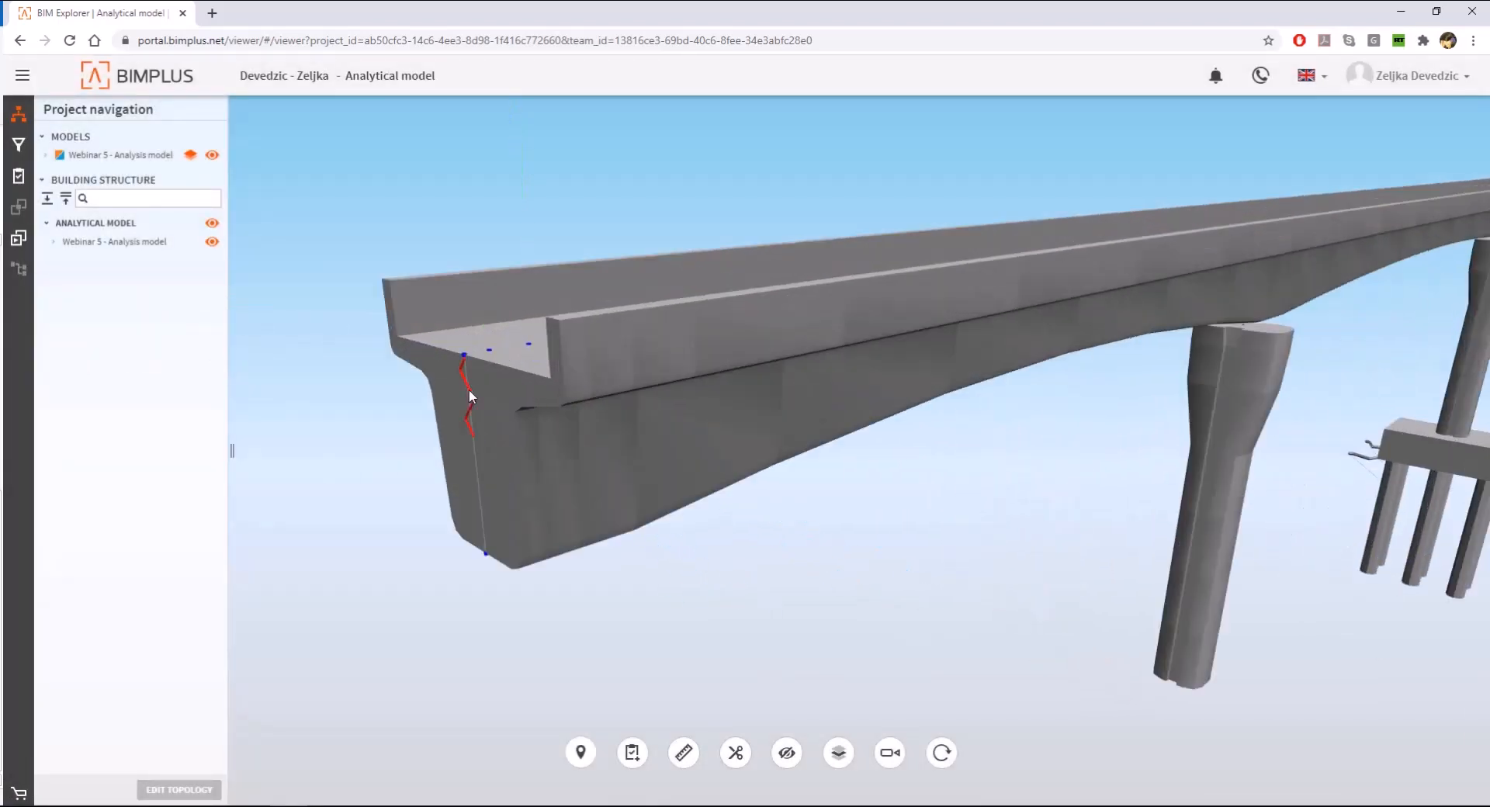
left_click(1261, 508)
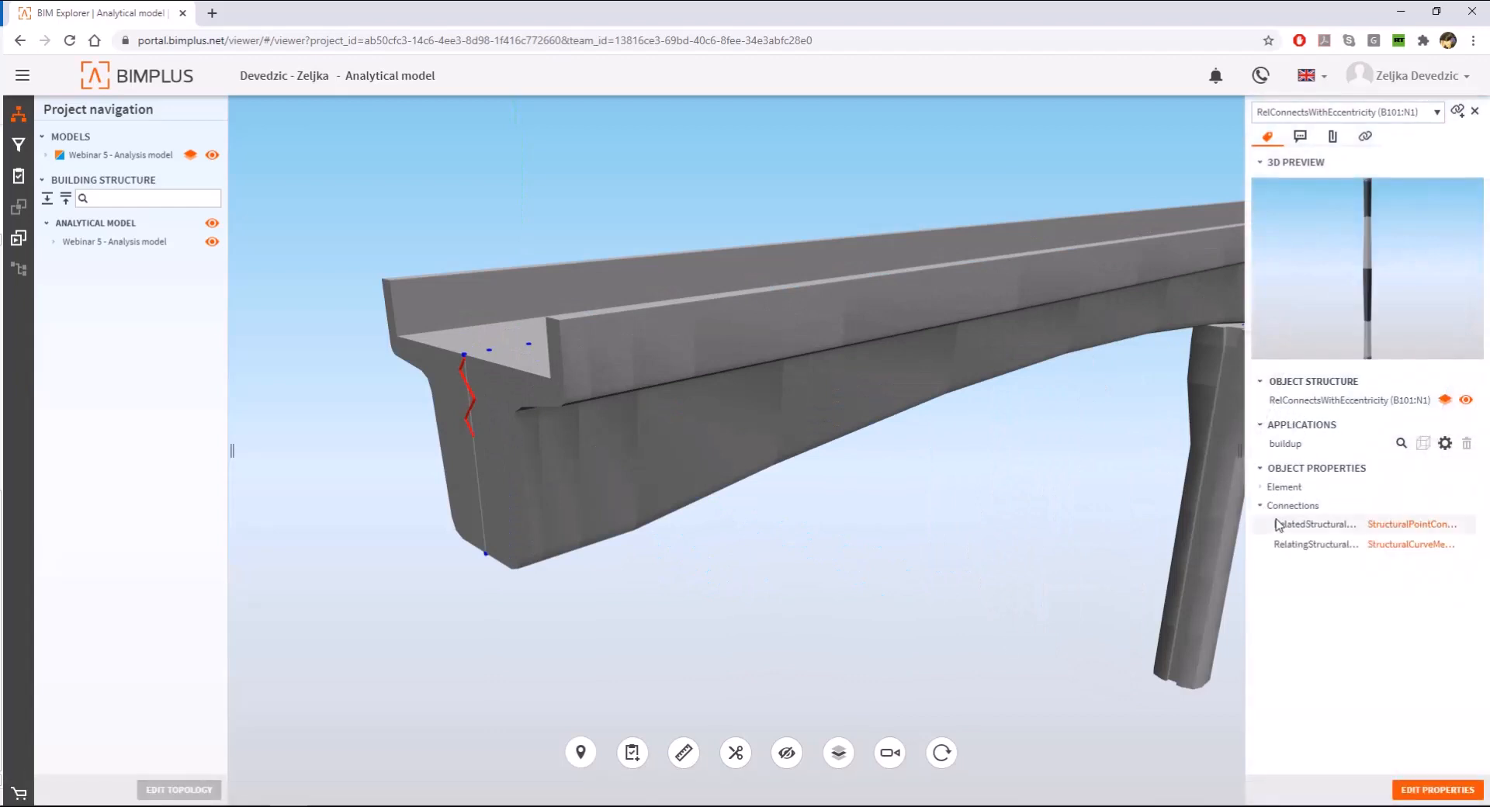
left_click(1276, 487)
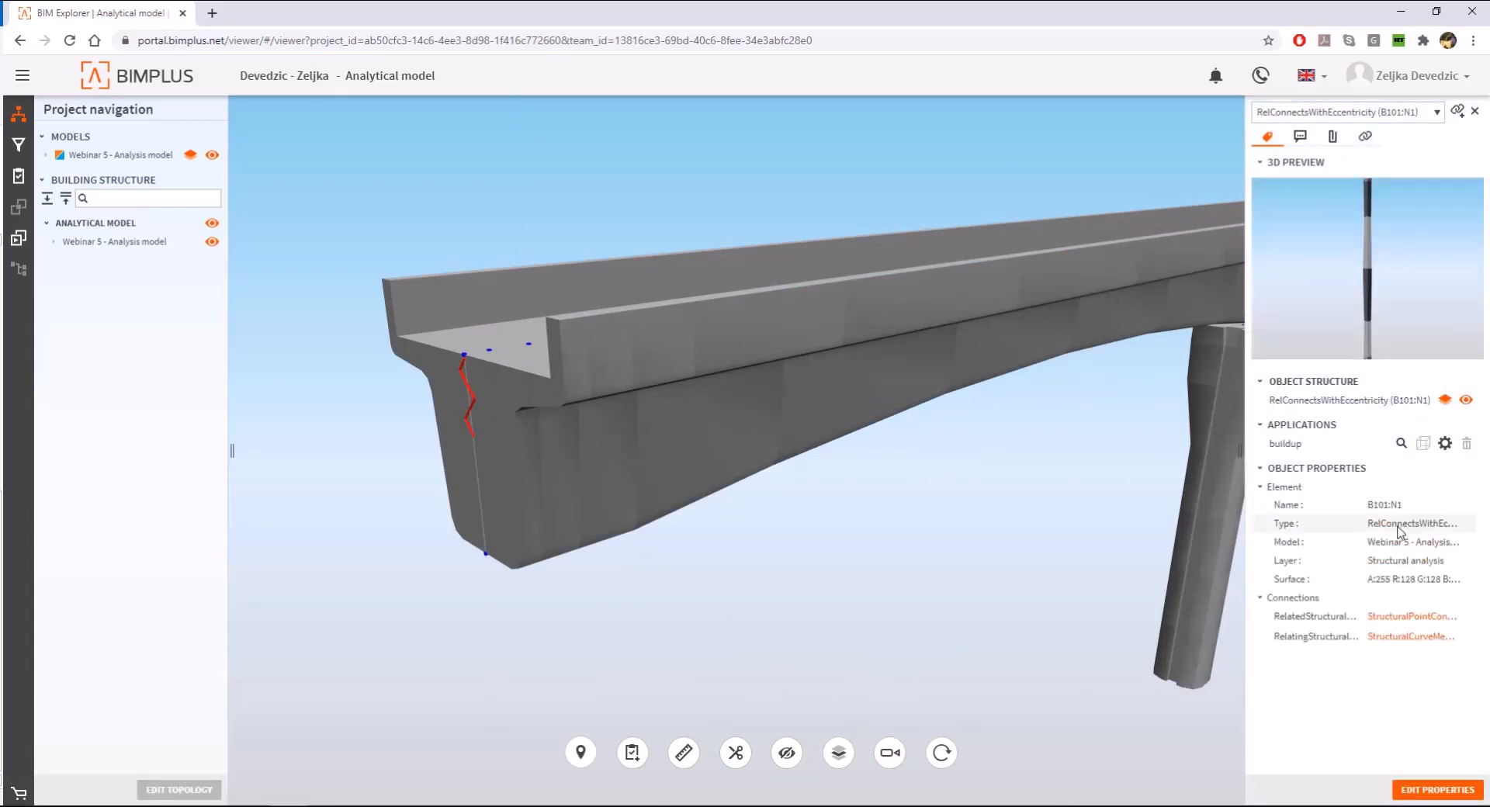
- Check the Element properties of the girder's end segment and of a segment farther along the first span
left_click(516, 424)
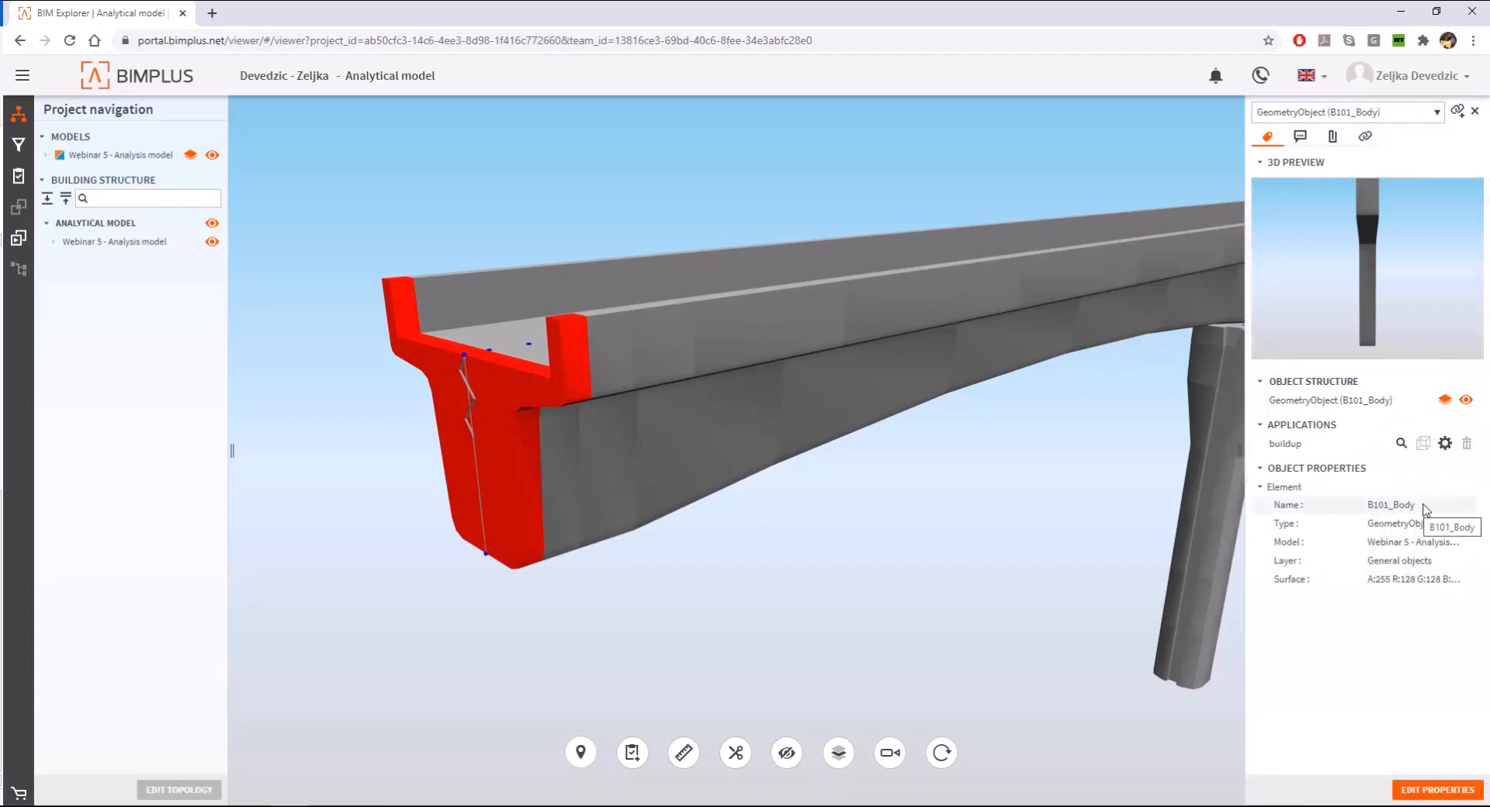
scroll(800, 451, "down", 3)
left_click(821, 412)
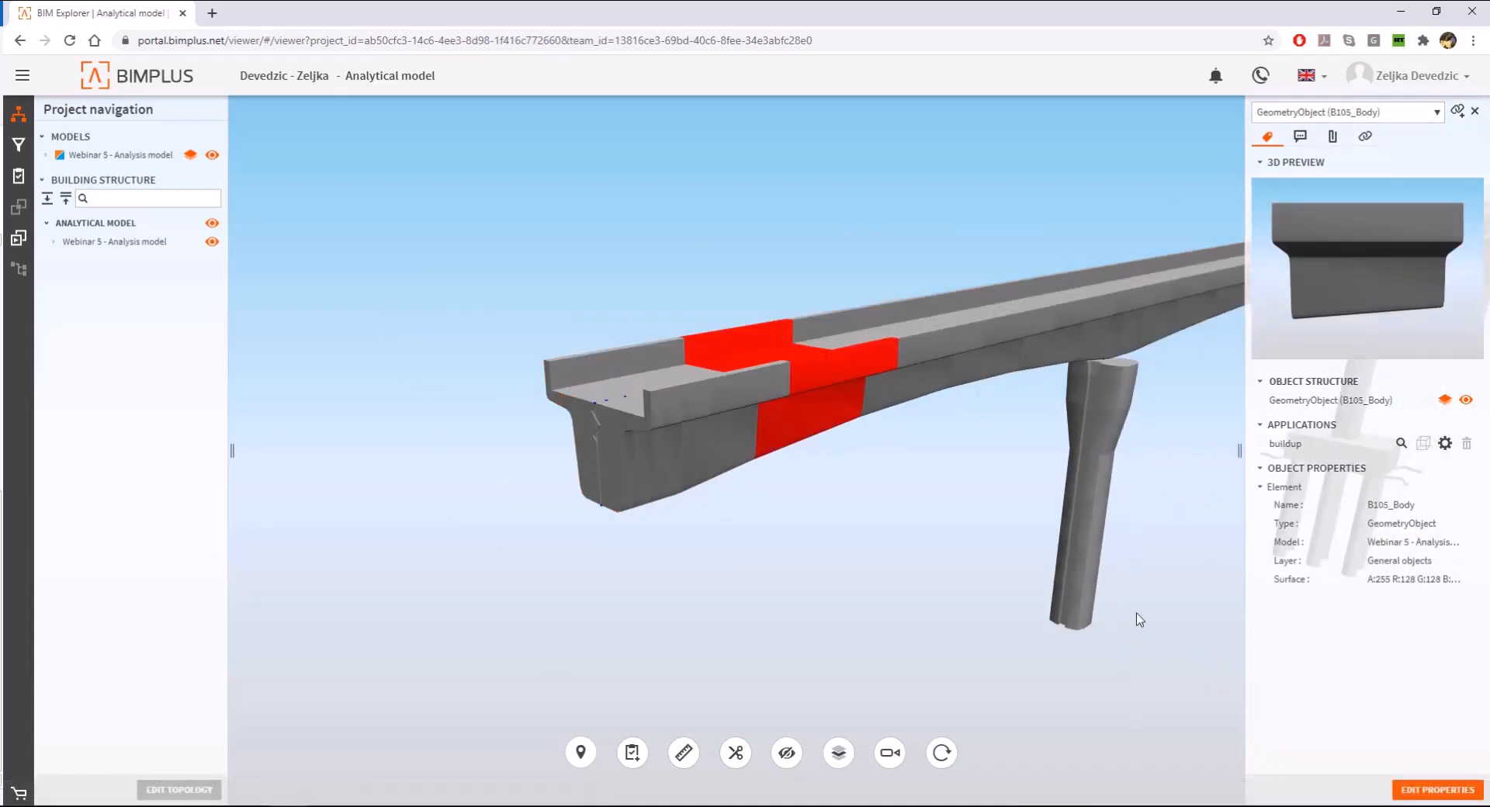
- Check the Element properties of the lowest segment at the foot of the first pier and clear the selection
left_click_drag(1136, 613, 799, 448)
scroll(799, 448, "down", 5)
scroll(970, 592, "up", 5)
left_click_drag(971, 592, 952, 382)
scroll(952, 380, "up", 7)
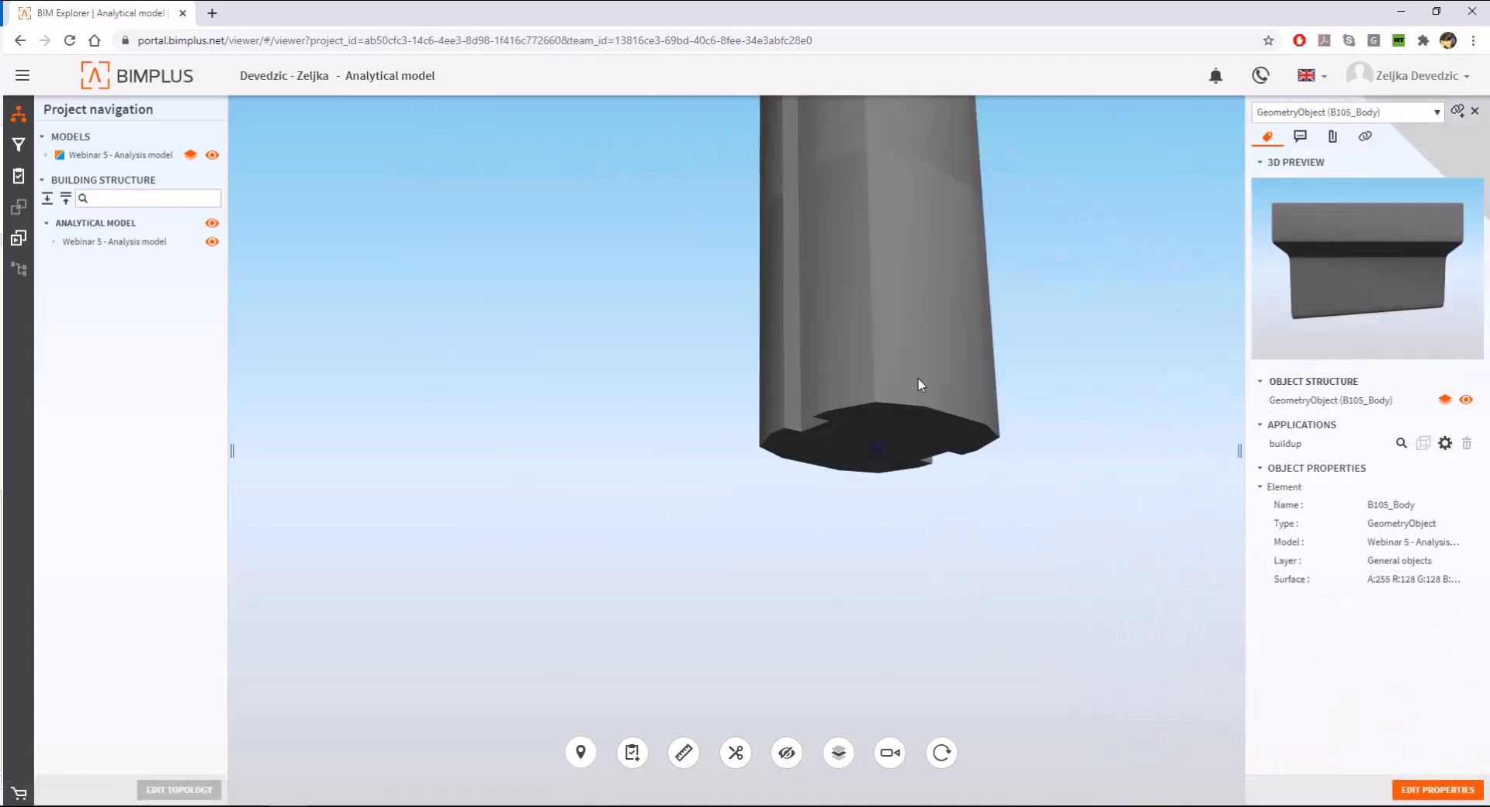
scroll(876, 450, "down", 3)
left_click(892, 457)
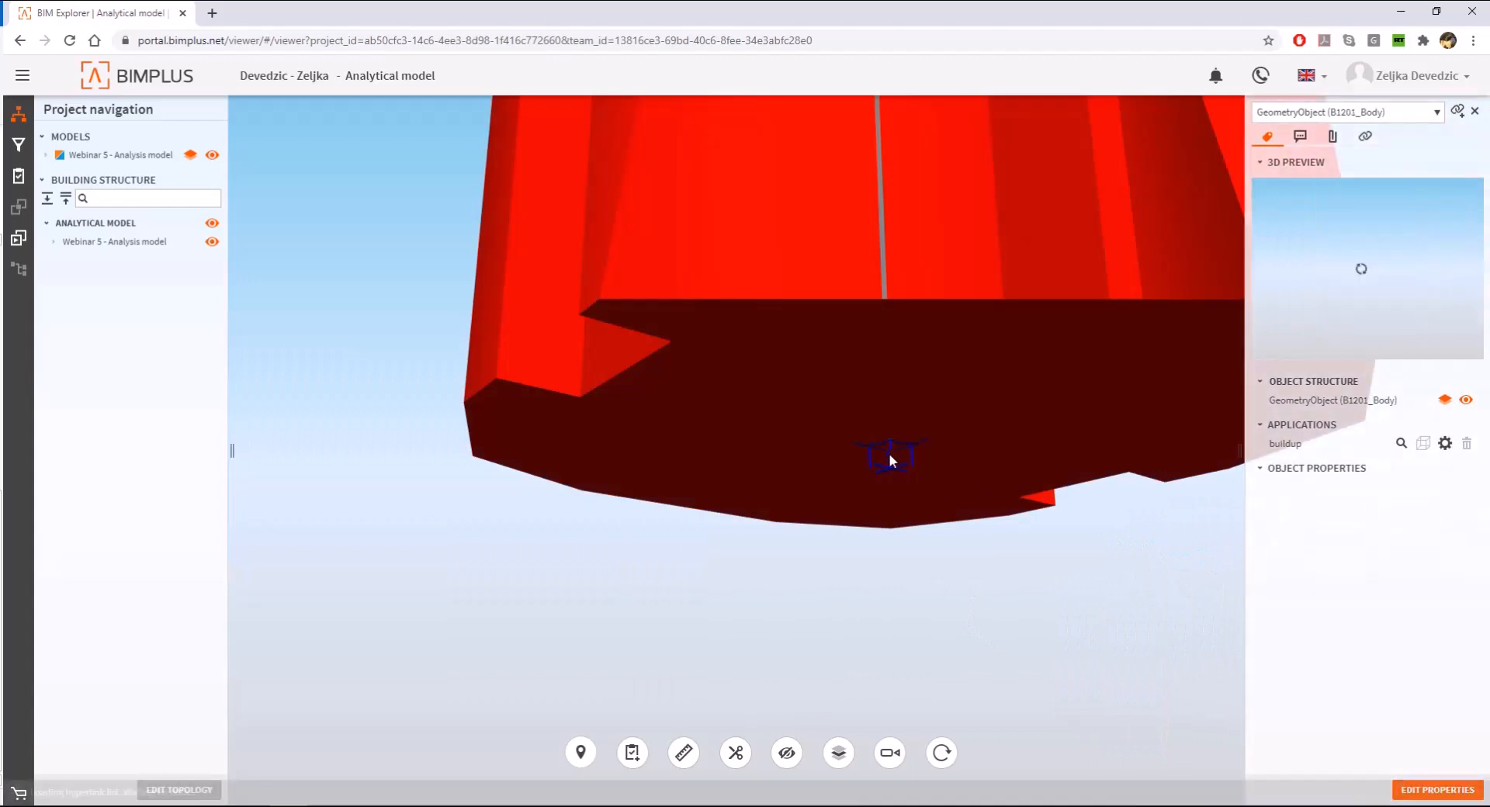
scroll(889, 458, "up", 3)
scroll(889, 458, "down", 4)
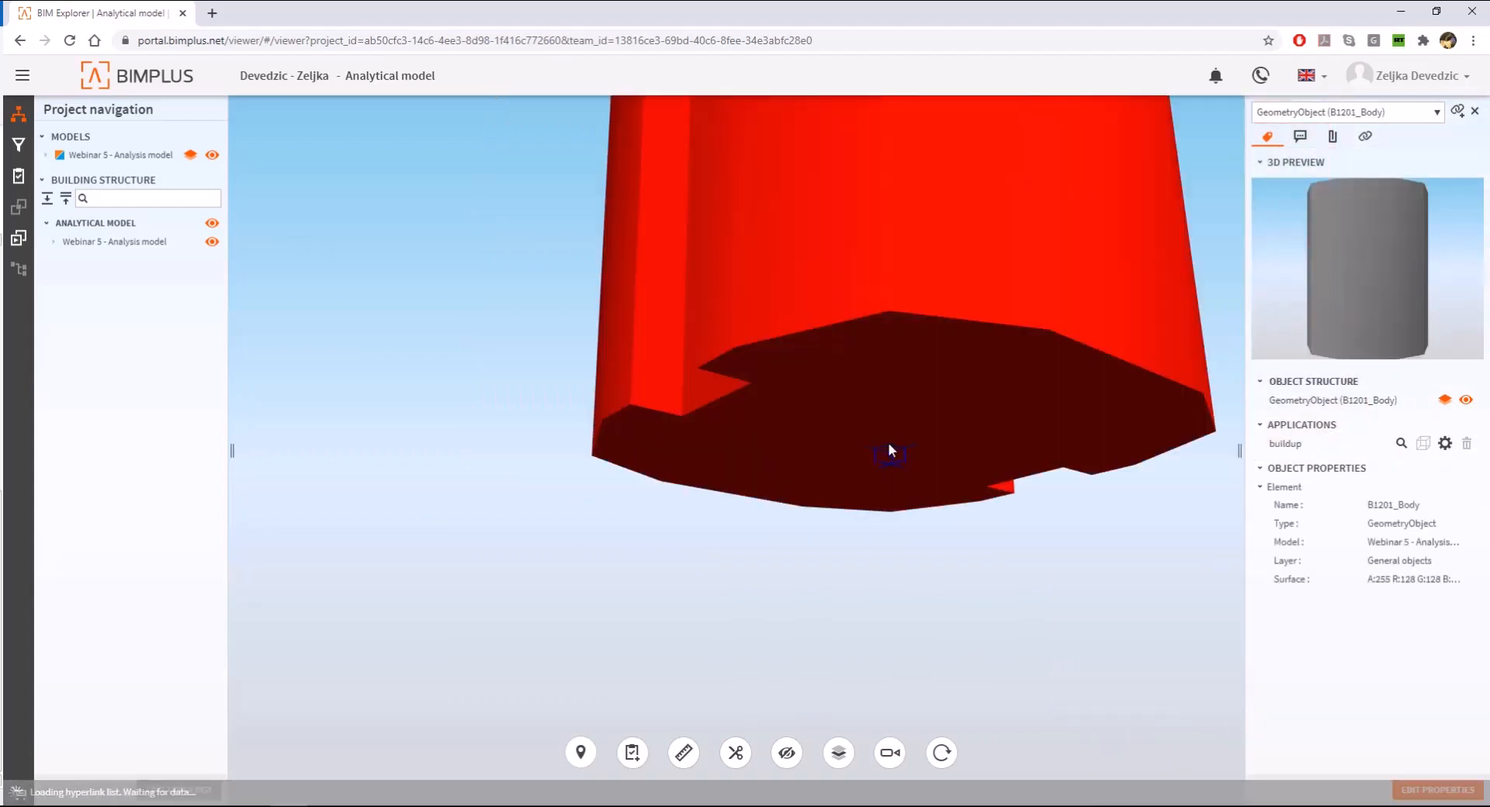
left_click(1136, 630)
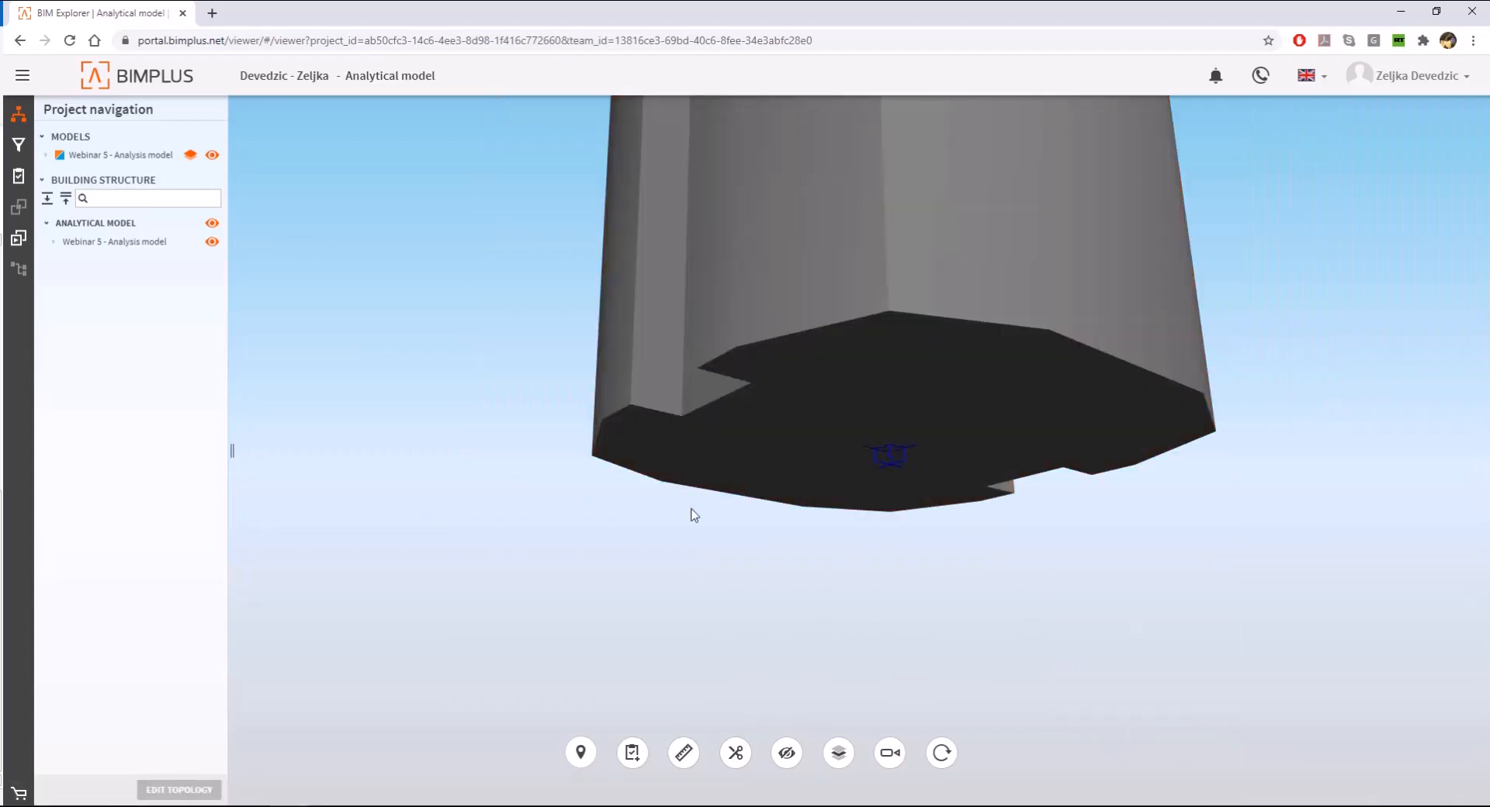
- Reset the view to the whole bridge and check the Element properties of the middle pier's segment above the pile cap
left_click(944, 754)
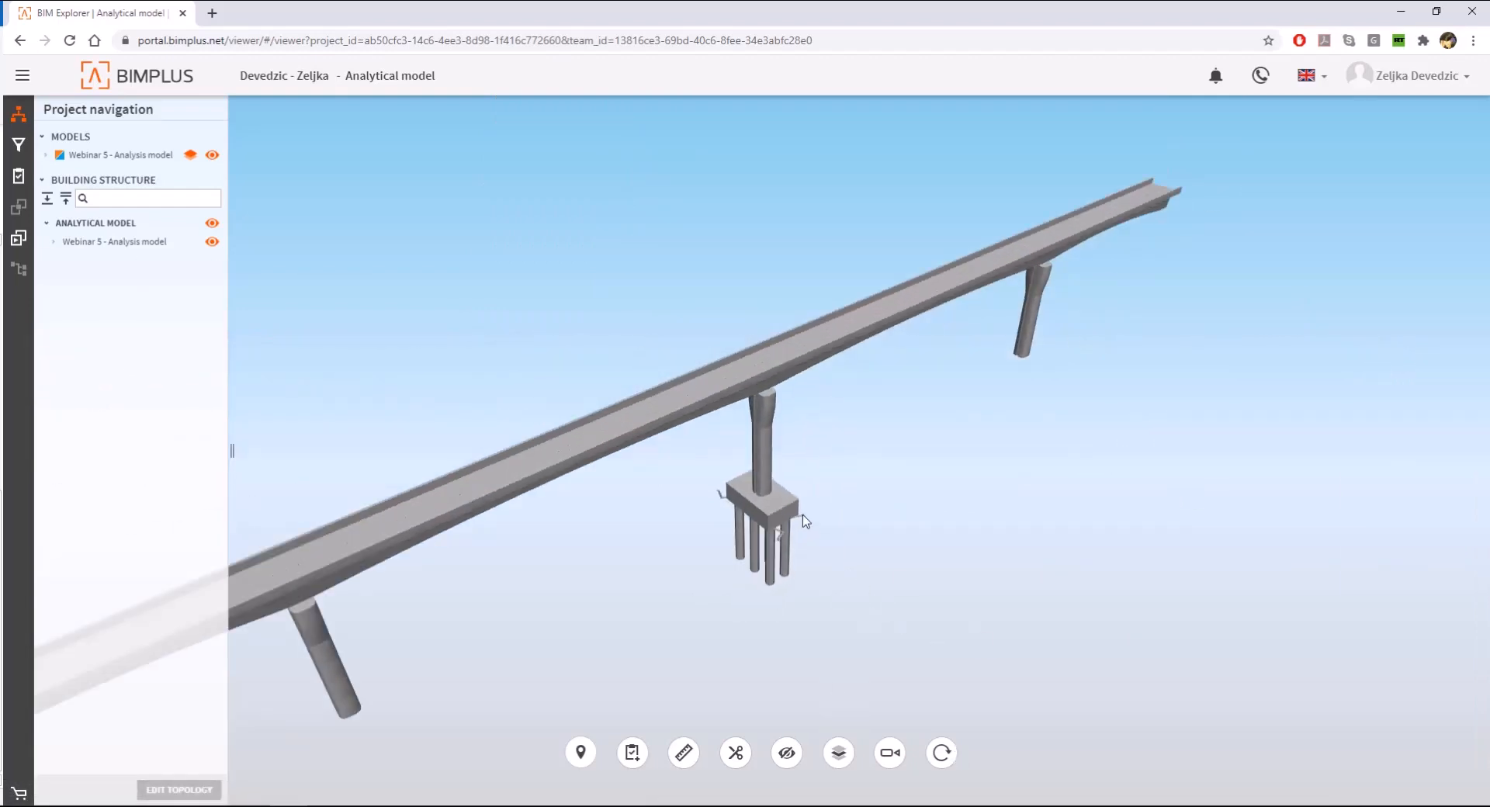
scroll(805, 521, "up", 3)
left_click(803, 521)
left_click(729, 404)
scroll(768, 458, "down", 3)
left_click_drag(892, 419, 914, 391)
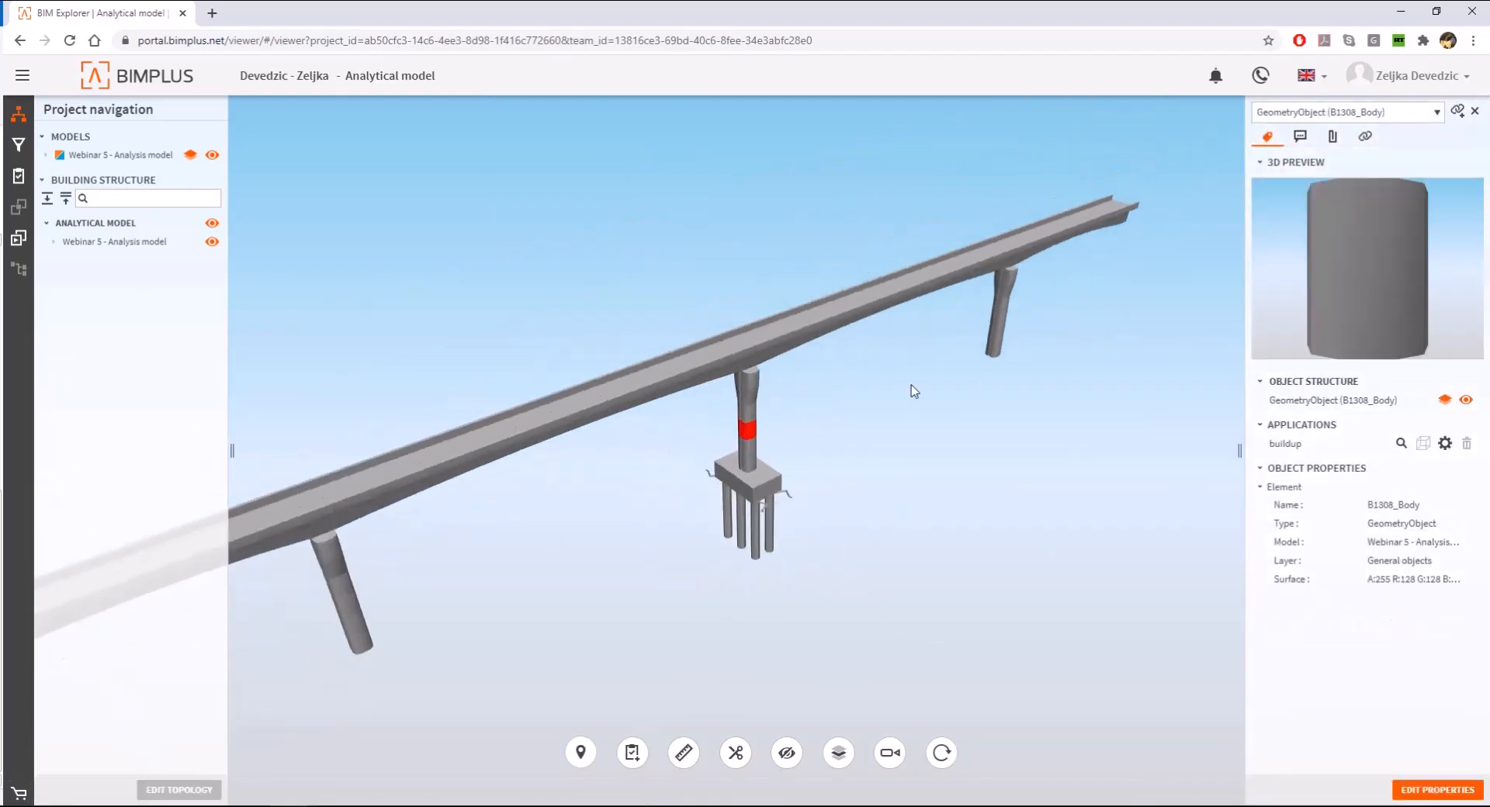
scroll(914, 392, "down", 4)
- Expand the Webinar 5 - Analysis model structure, hide Members and check the properties of two nodes at the girder's near end
left_click(53, 241)
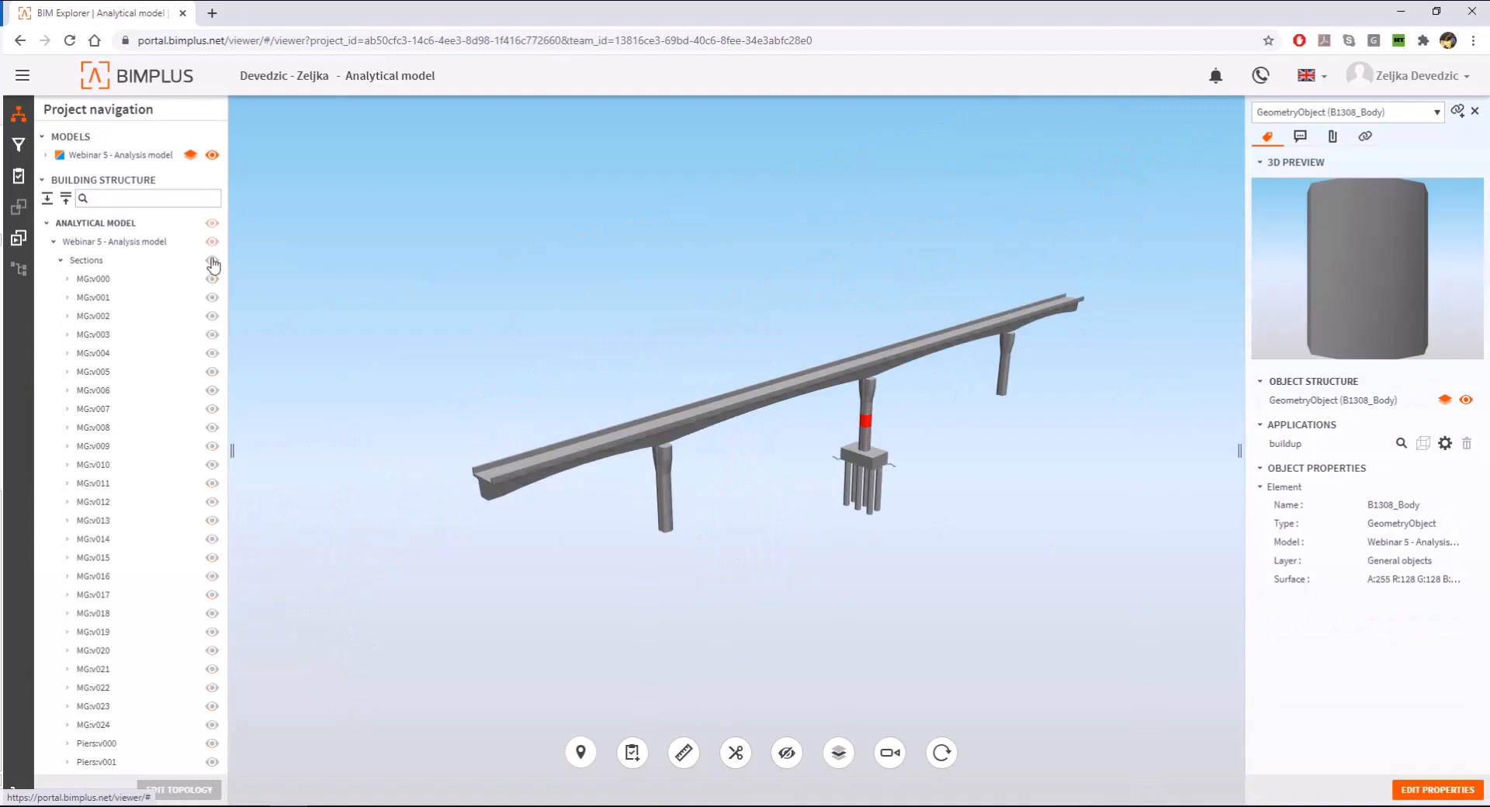
left_click(212, 260)
left_click(61, 260)
left_click(211, 279)
scroll(597, 463, "up", 4)
left_click(597, 463)
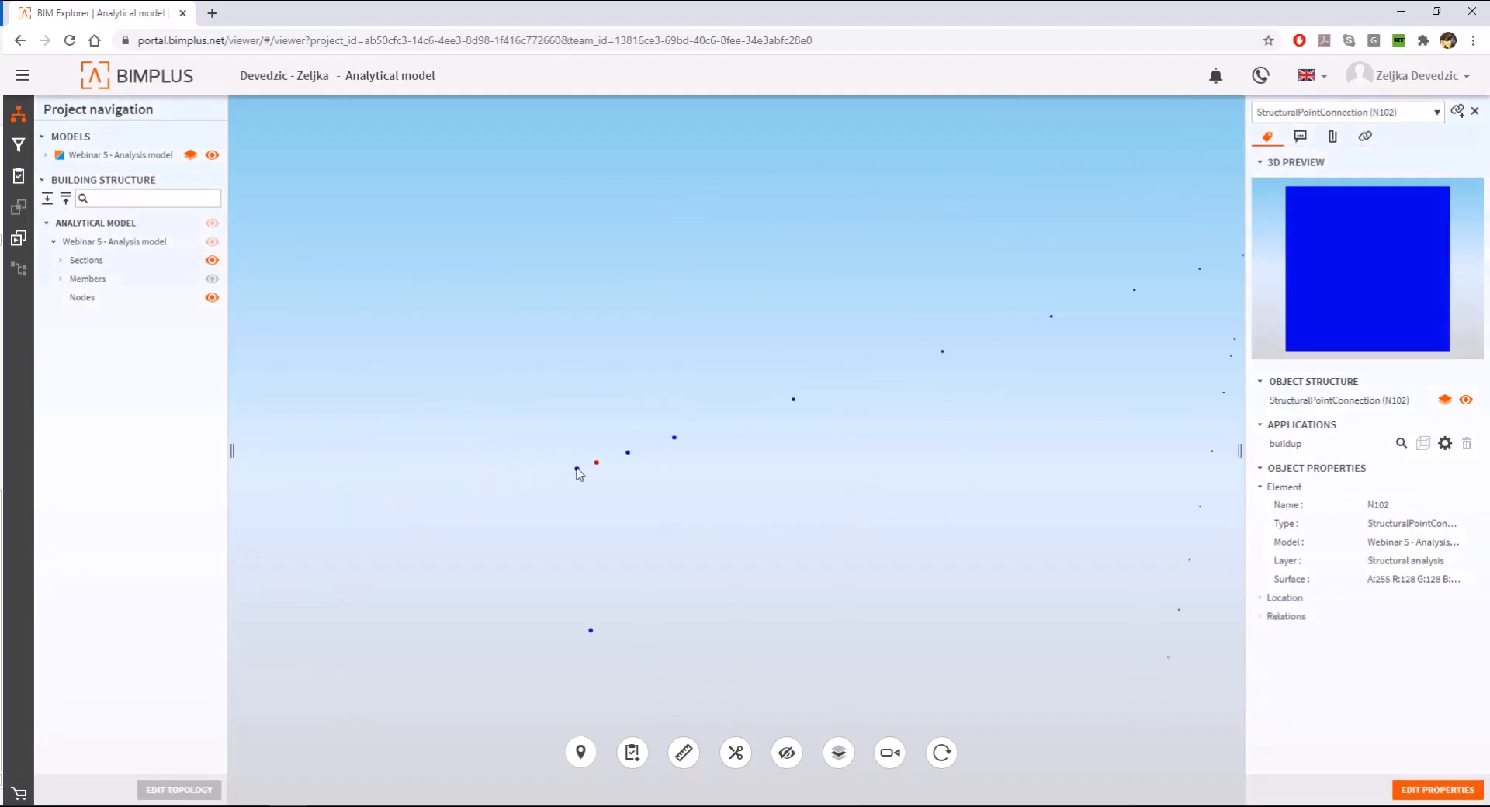
left_click(577, 469)
- Display Members again and briefly select a girder segment in the far span before clearing the selection
left_click(212, 279)
scroll(562, 438, "down", 5)
scroll(1340, 301, "up", 2)
left_click(1009, 296)
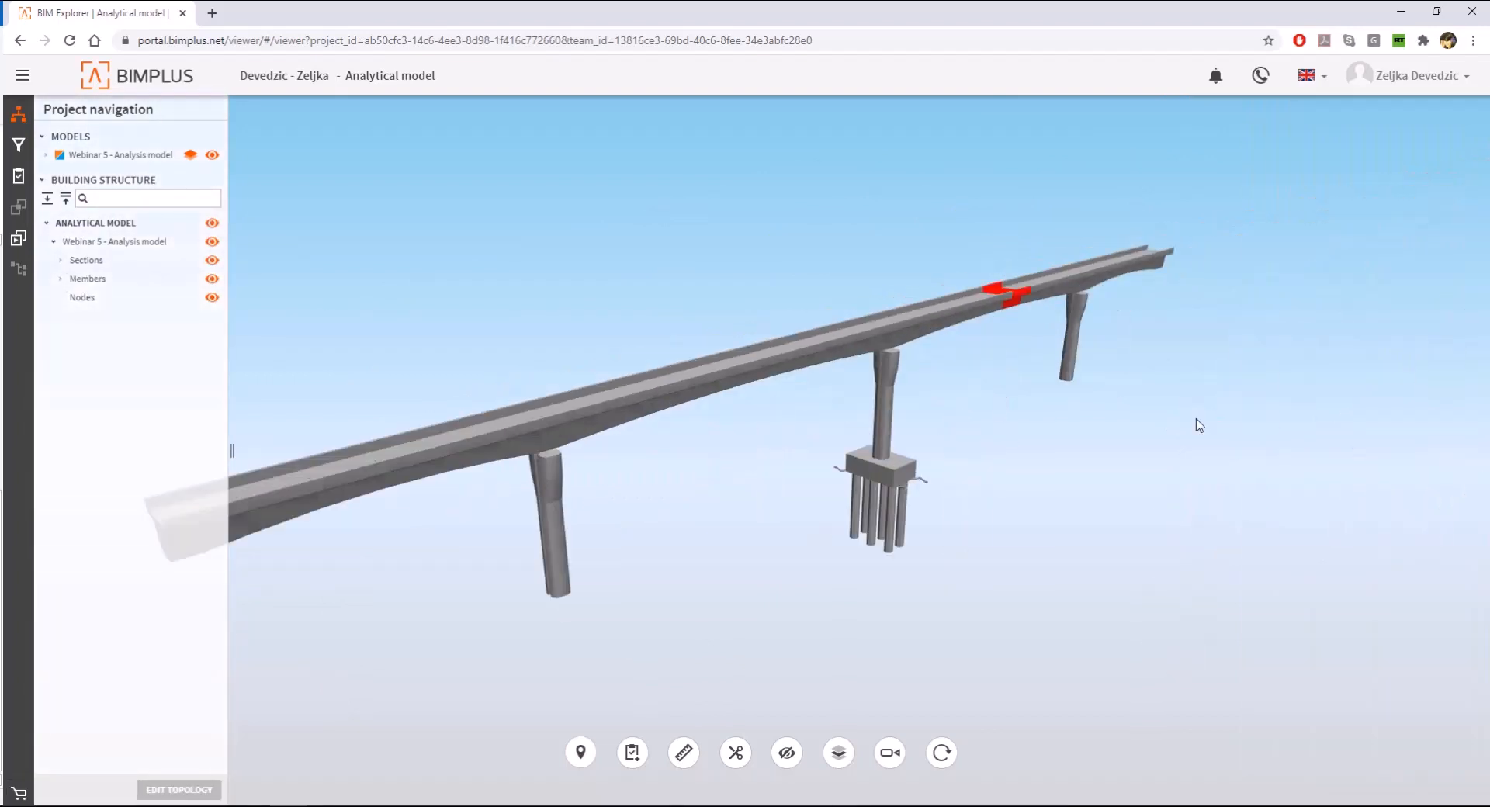
left_click(1111, 621)
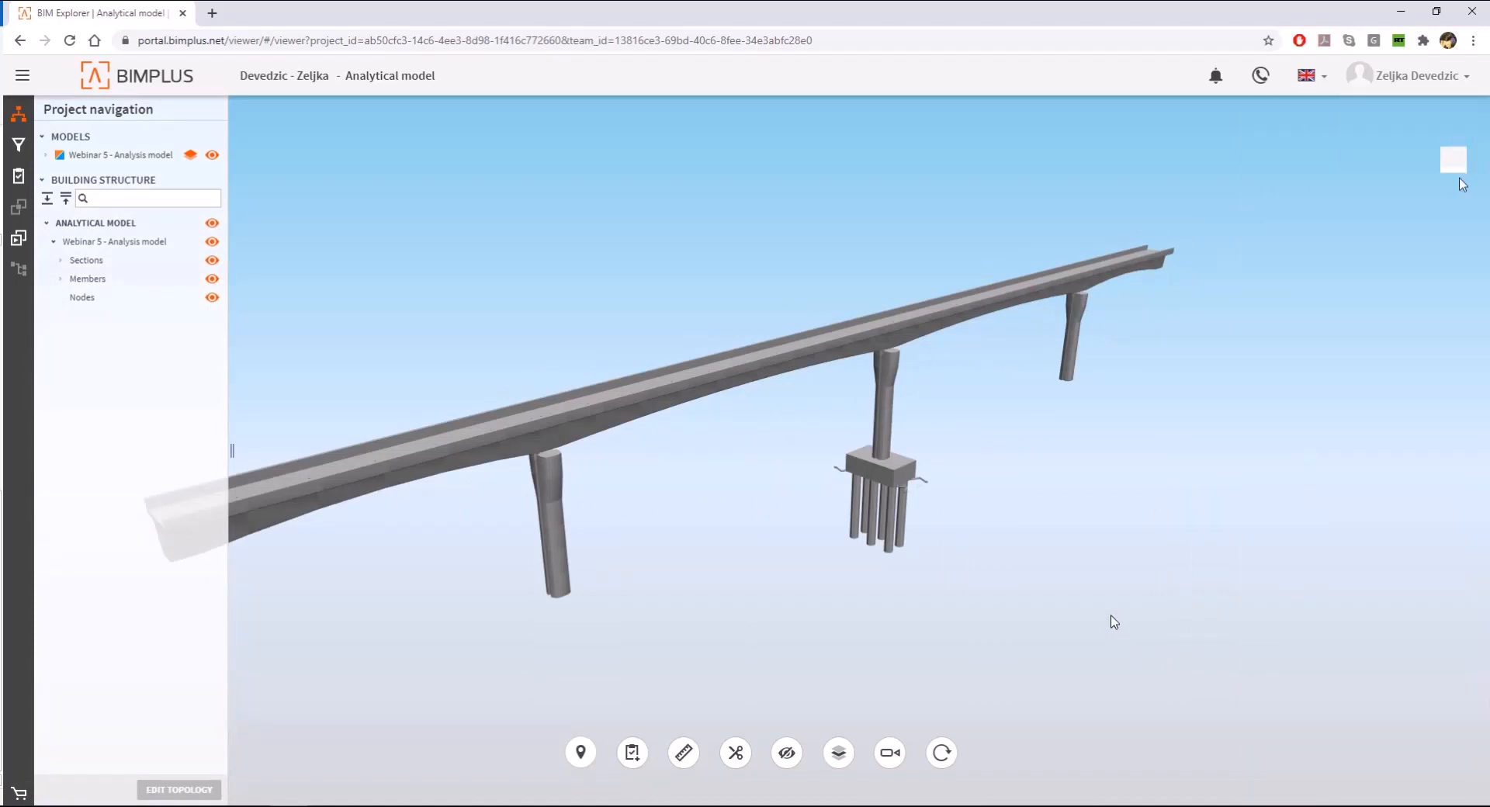
- Open the Bimplus User Guide from the account options and look through the manual's page tree
left_click(1465, 76)
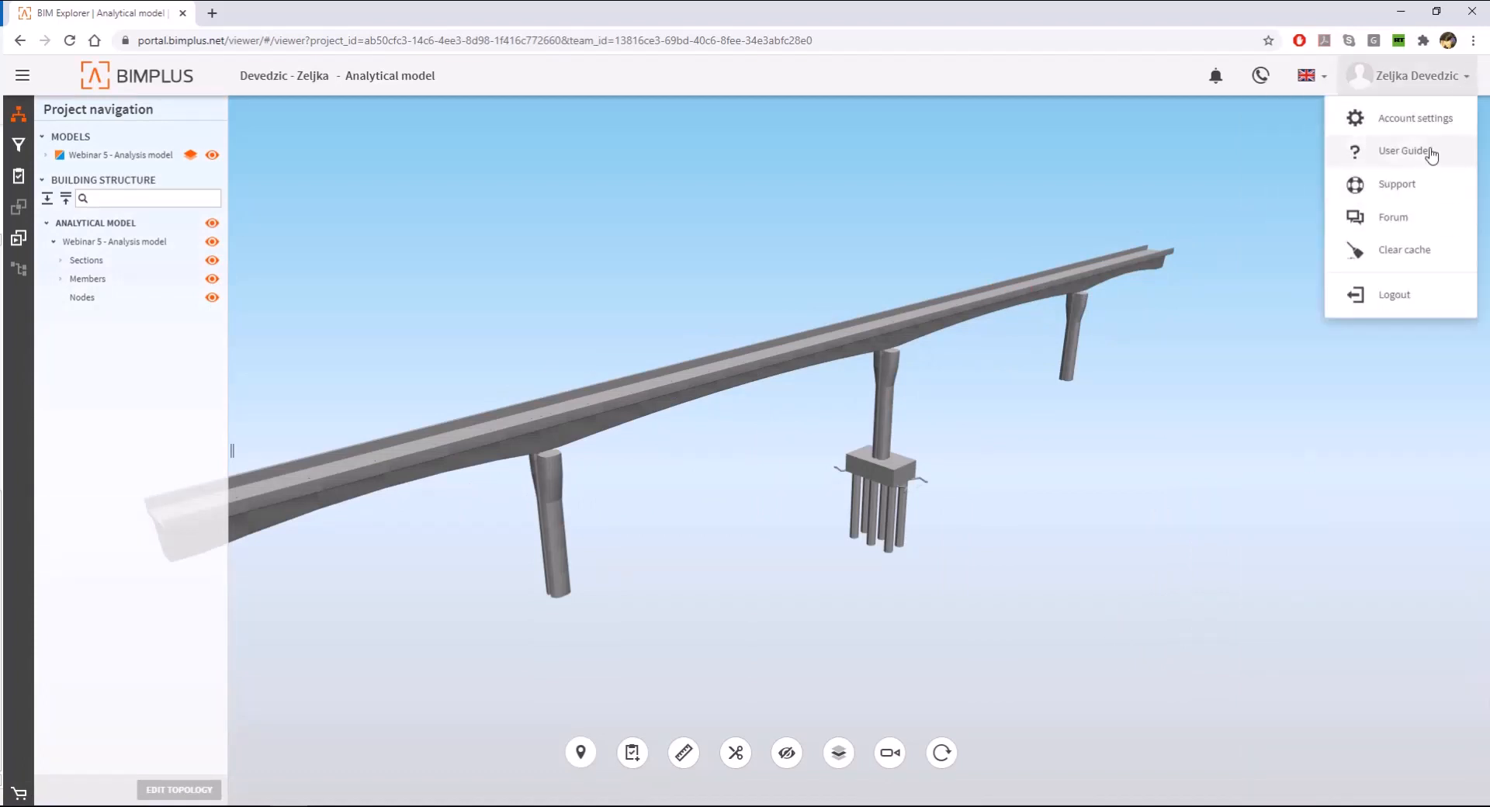
left_click(1403, 151)
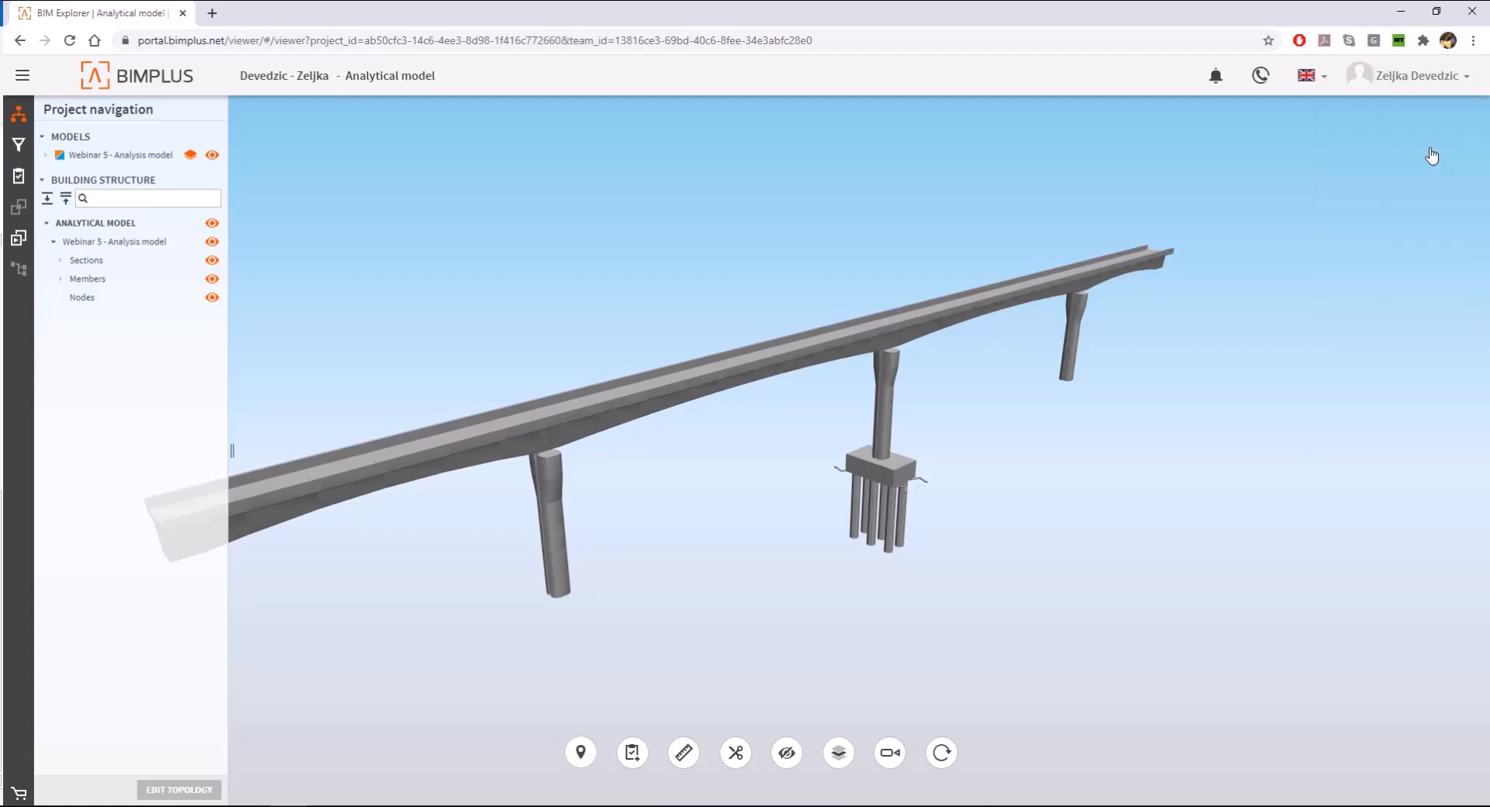
left_click(1443, 92)
left_click(1383, 153)
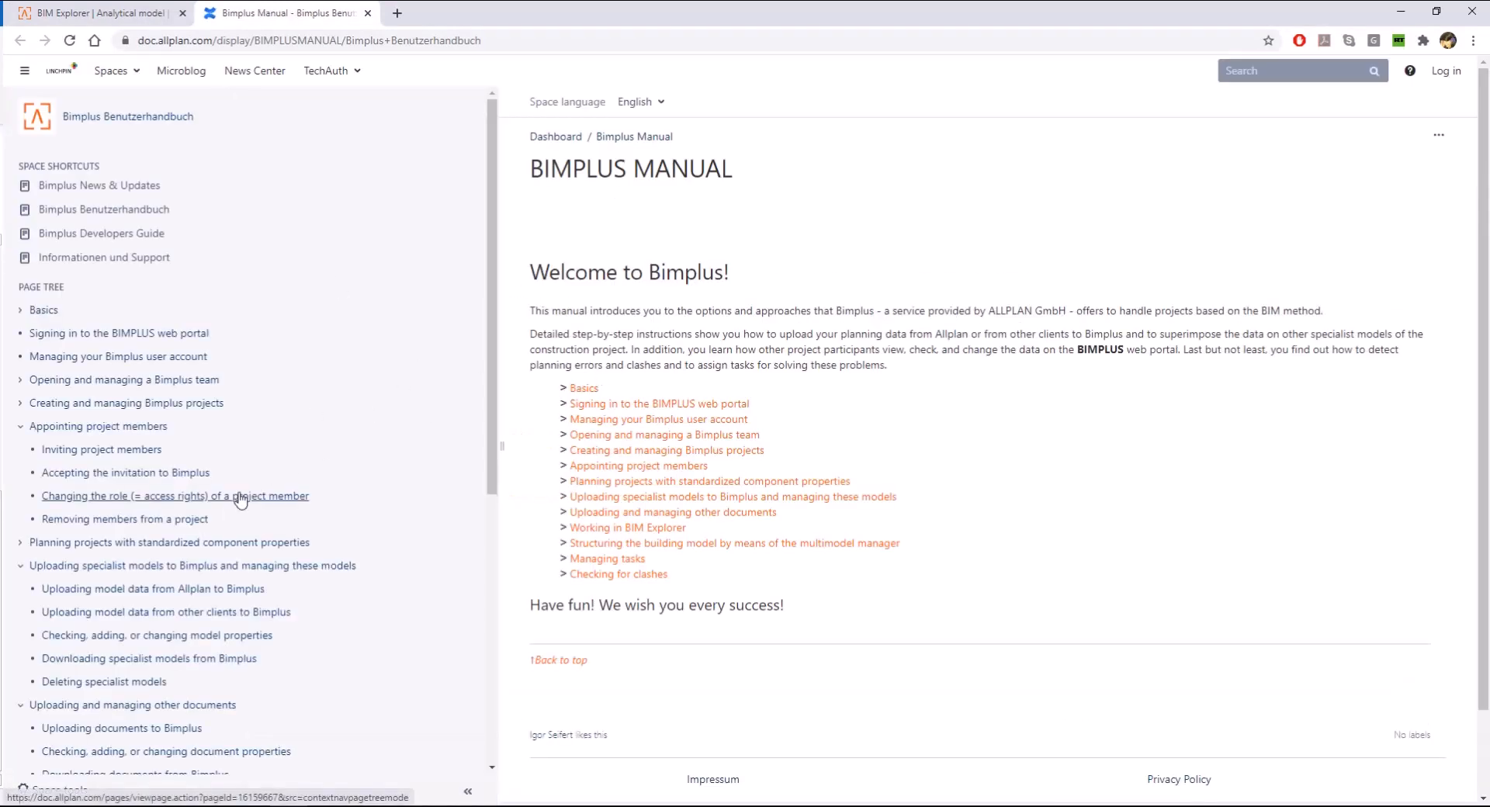
scroll(240, 499, "down", 4)
scroll(240, 499, "down", 2)
scroll(237, 497, "up", 6)
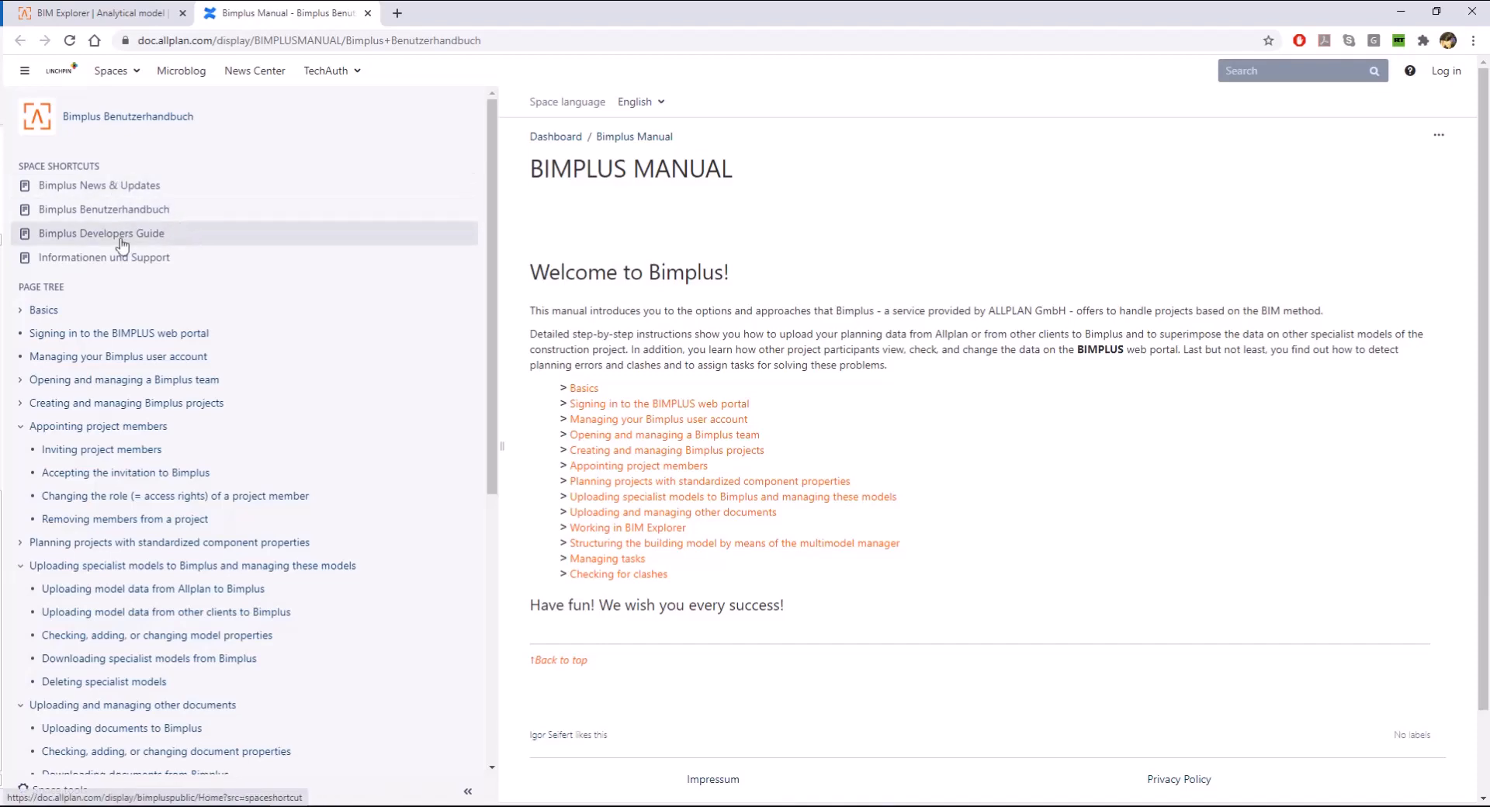
- Open the Bimplus Developers Guide, look through its home page and return to the Bimplus Benutzerhandbuch
left_click(166, 236)
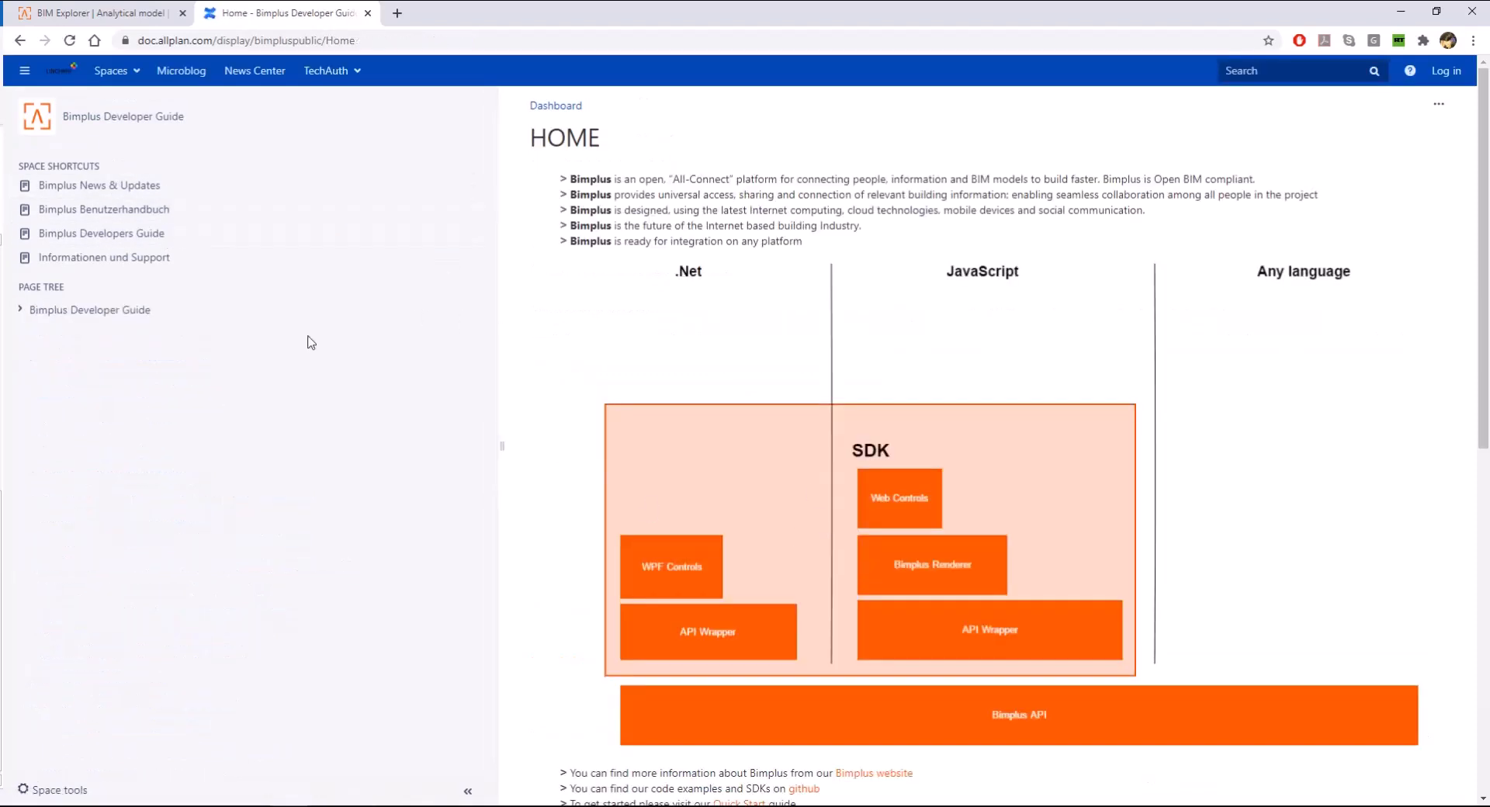
scroll(790, 270, "down", 3)
scroll(790, 270, "down", 5)
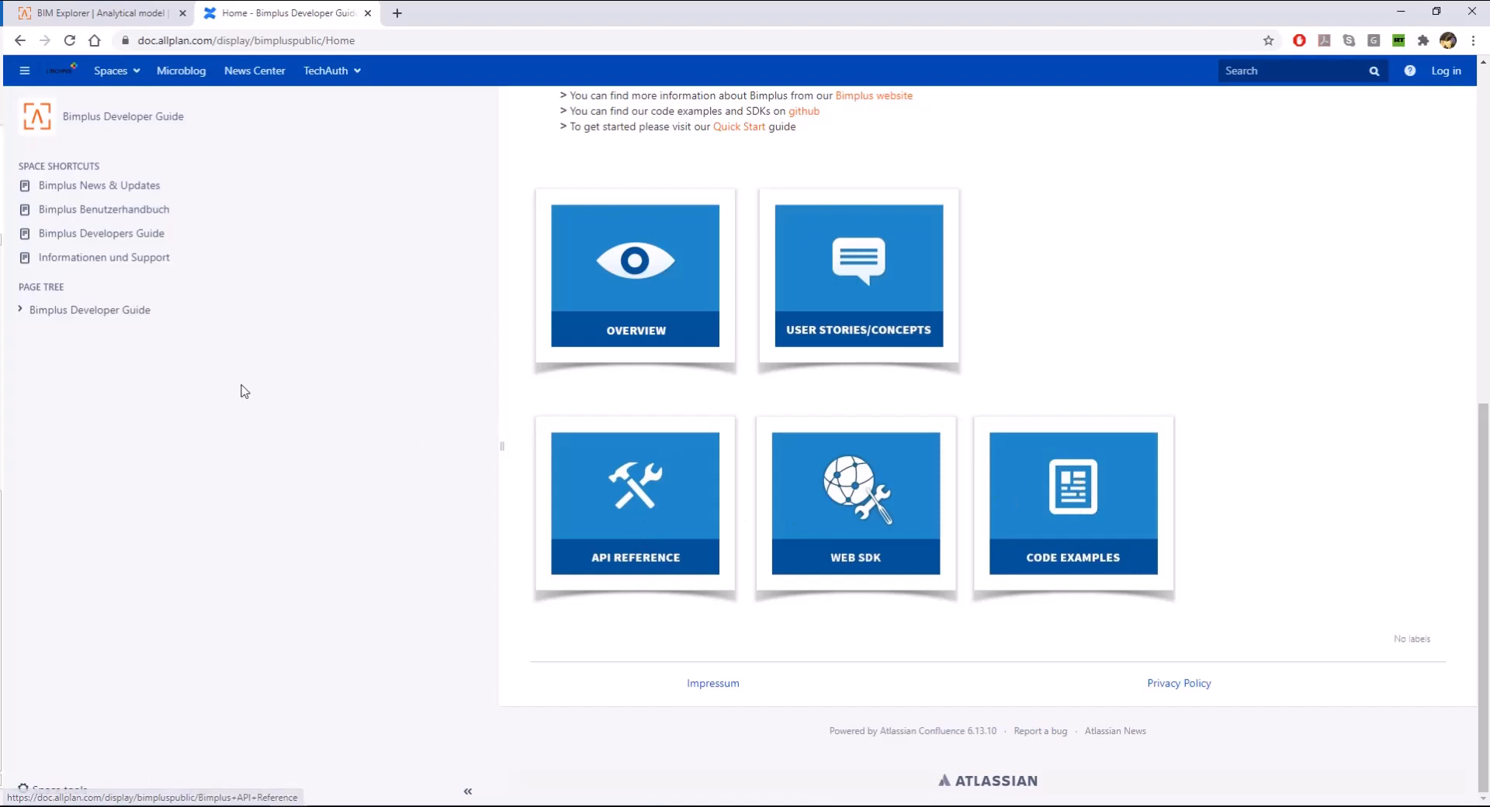
left_click(211, 212)
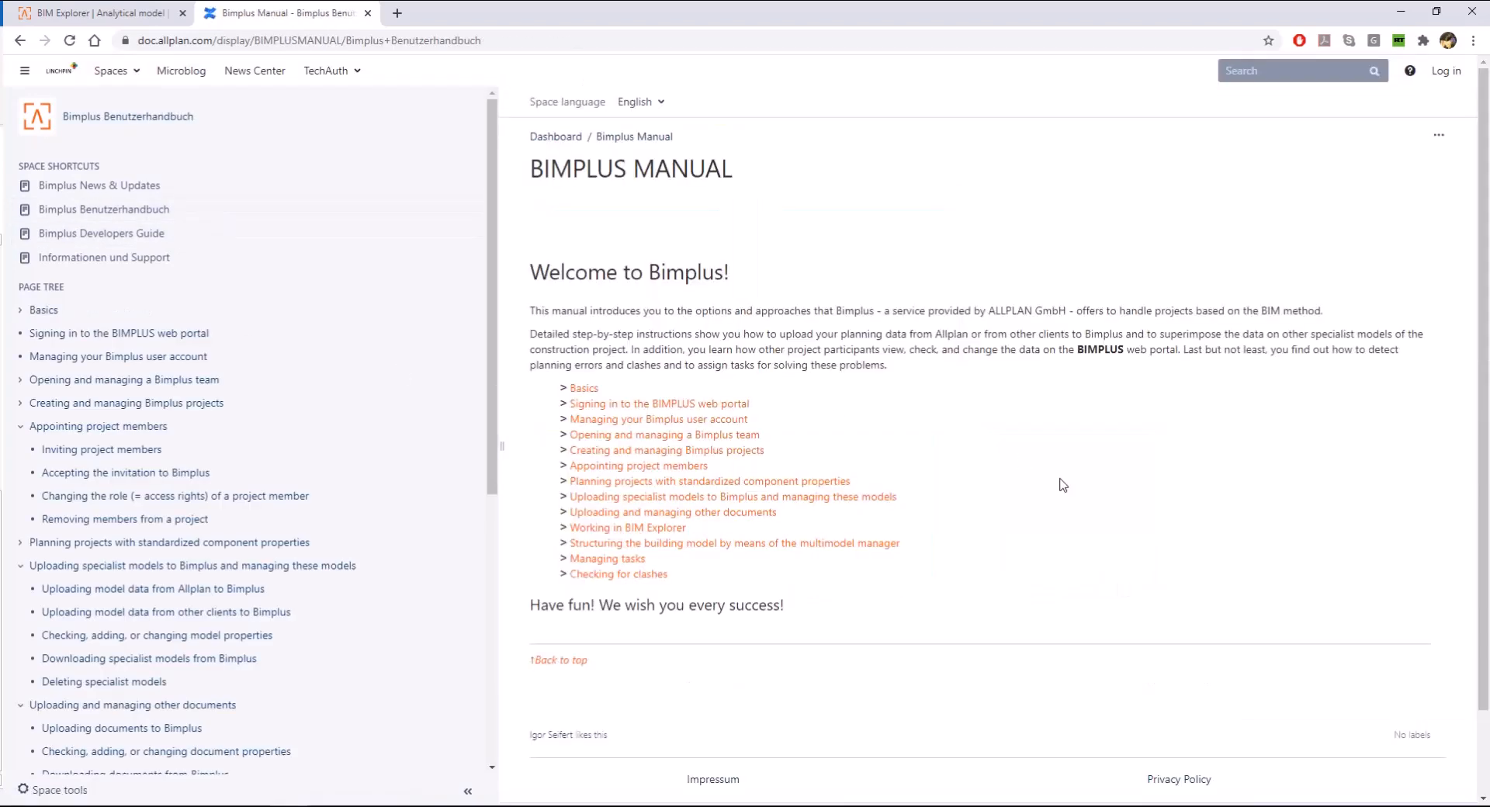
- Return to the analytical model in BIM Explorer and switch to Allplan Bridge
left_click(131, 11)
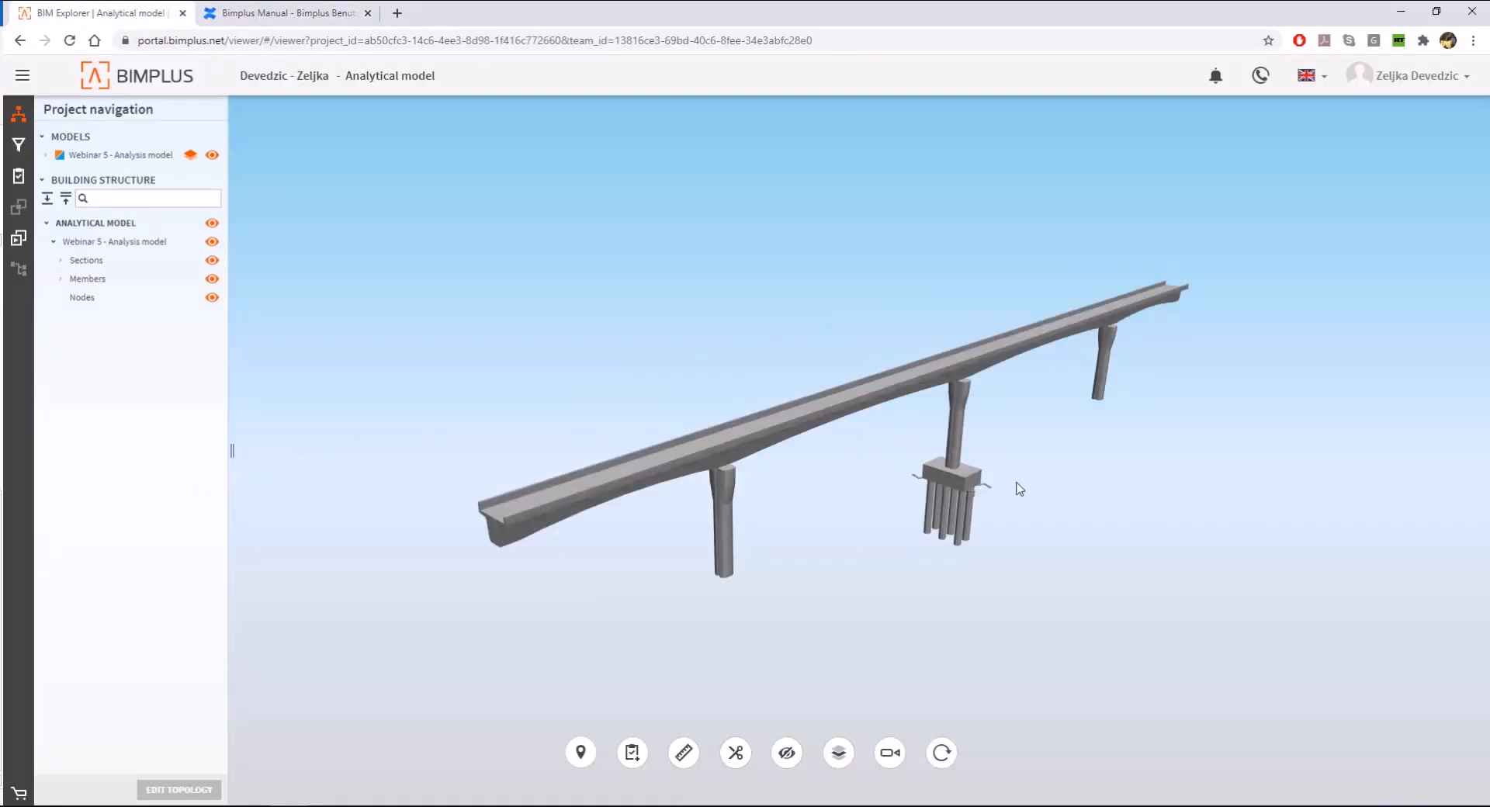
left_click(669, 805)
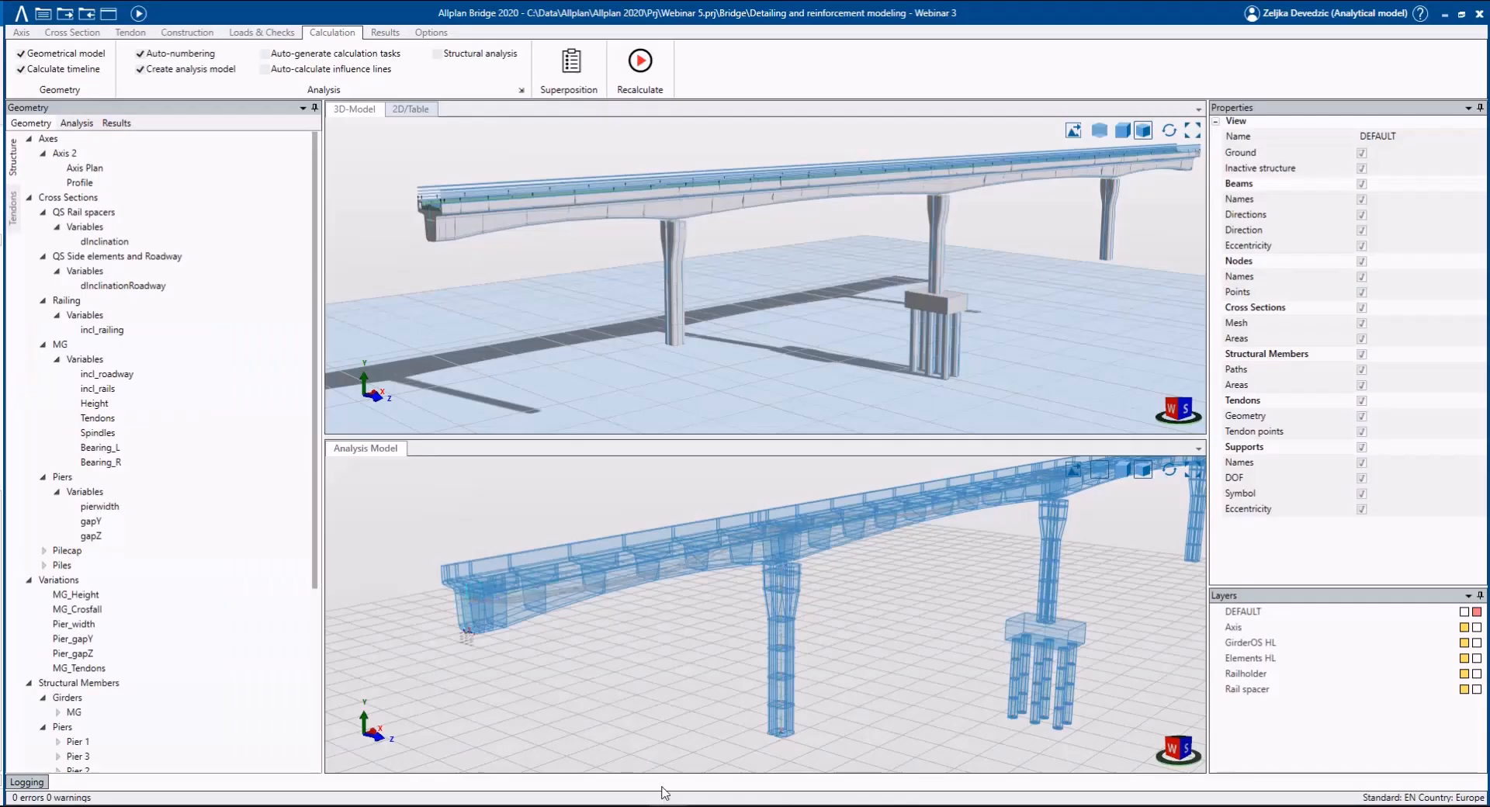